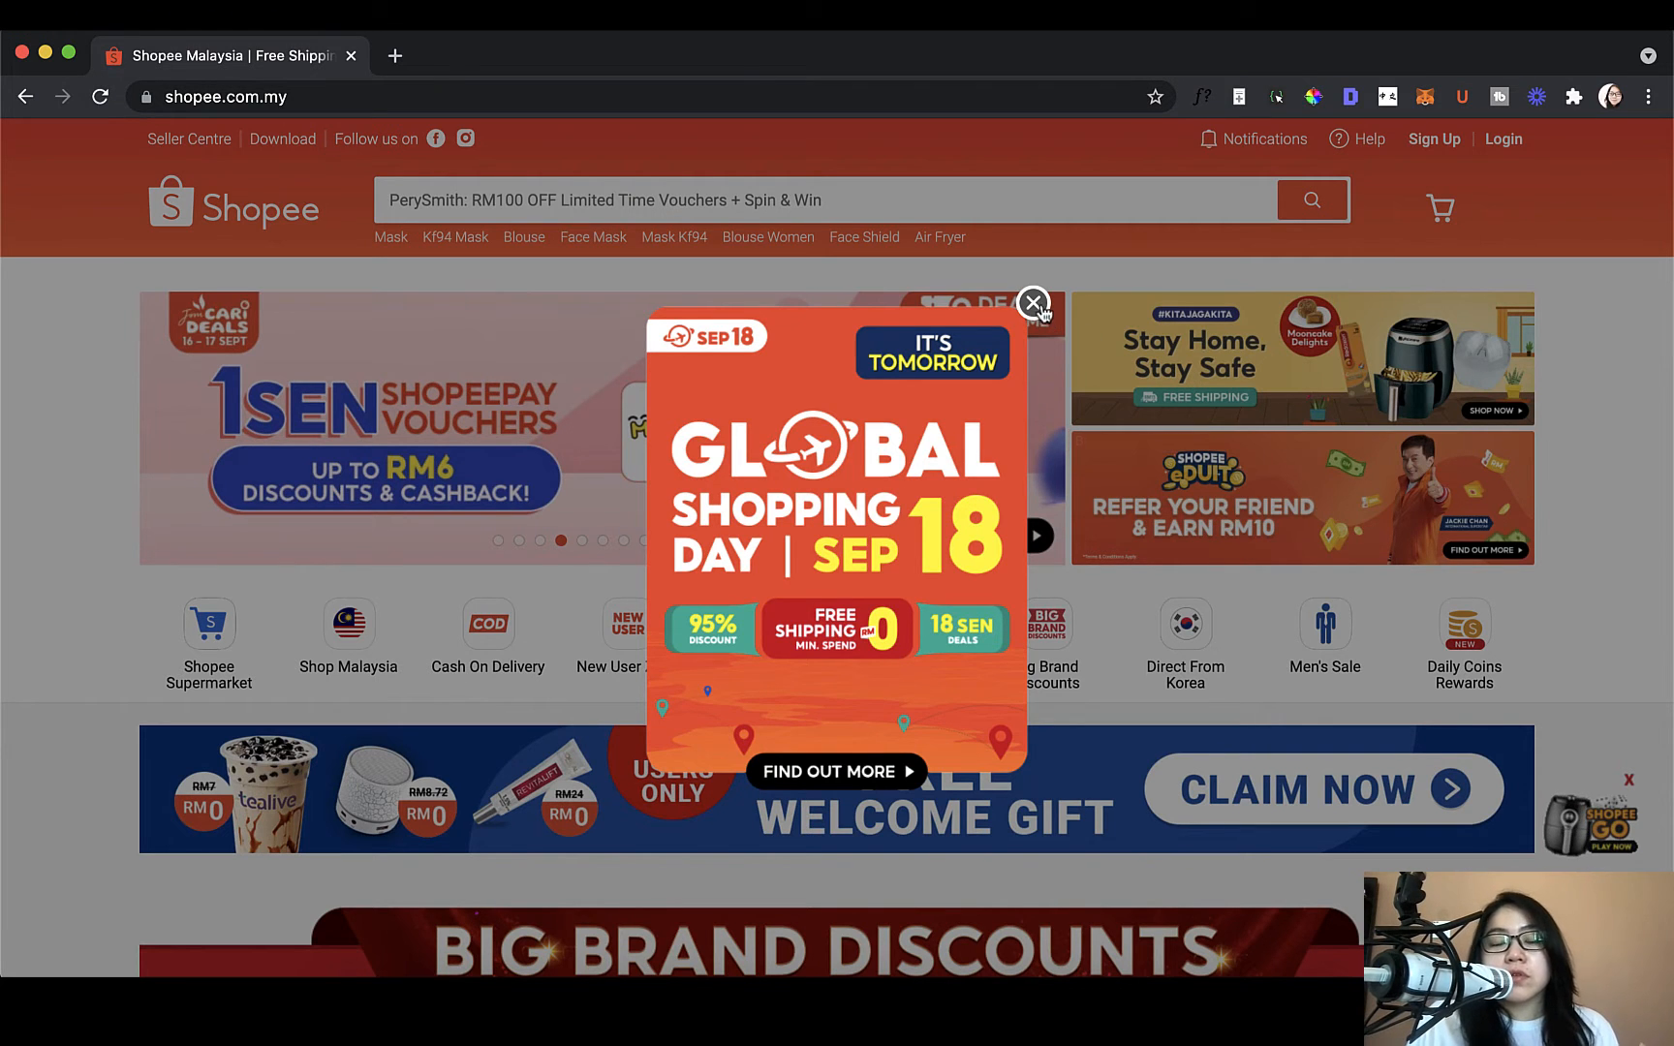
Step: Close the Global Shopping Day popup and go to the Sign Up page
{"action": "left_click", "coordinate": [1029, 306]}
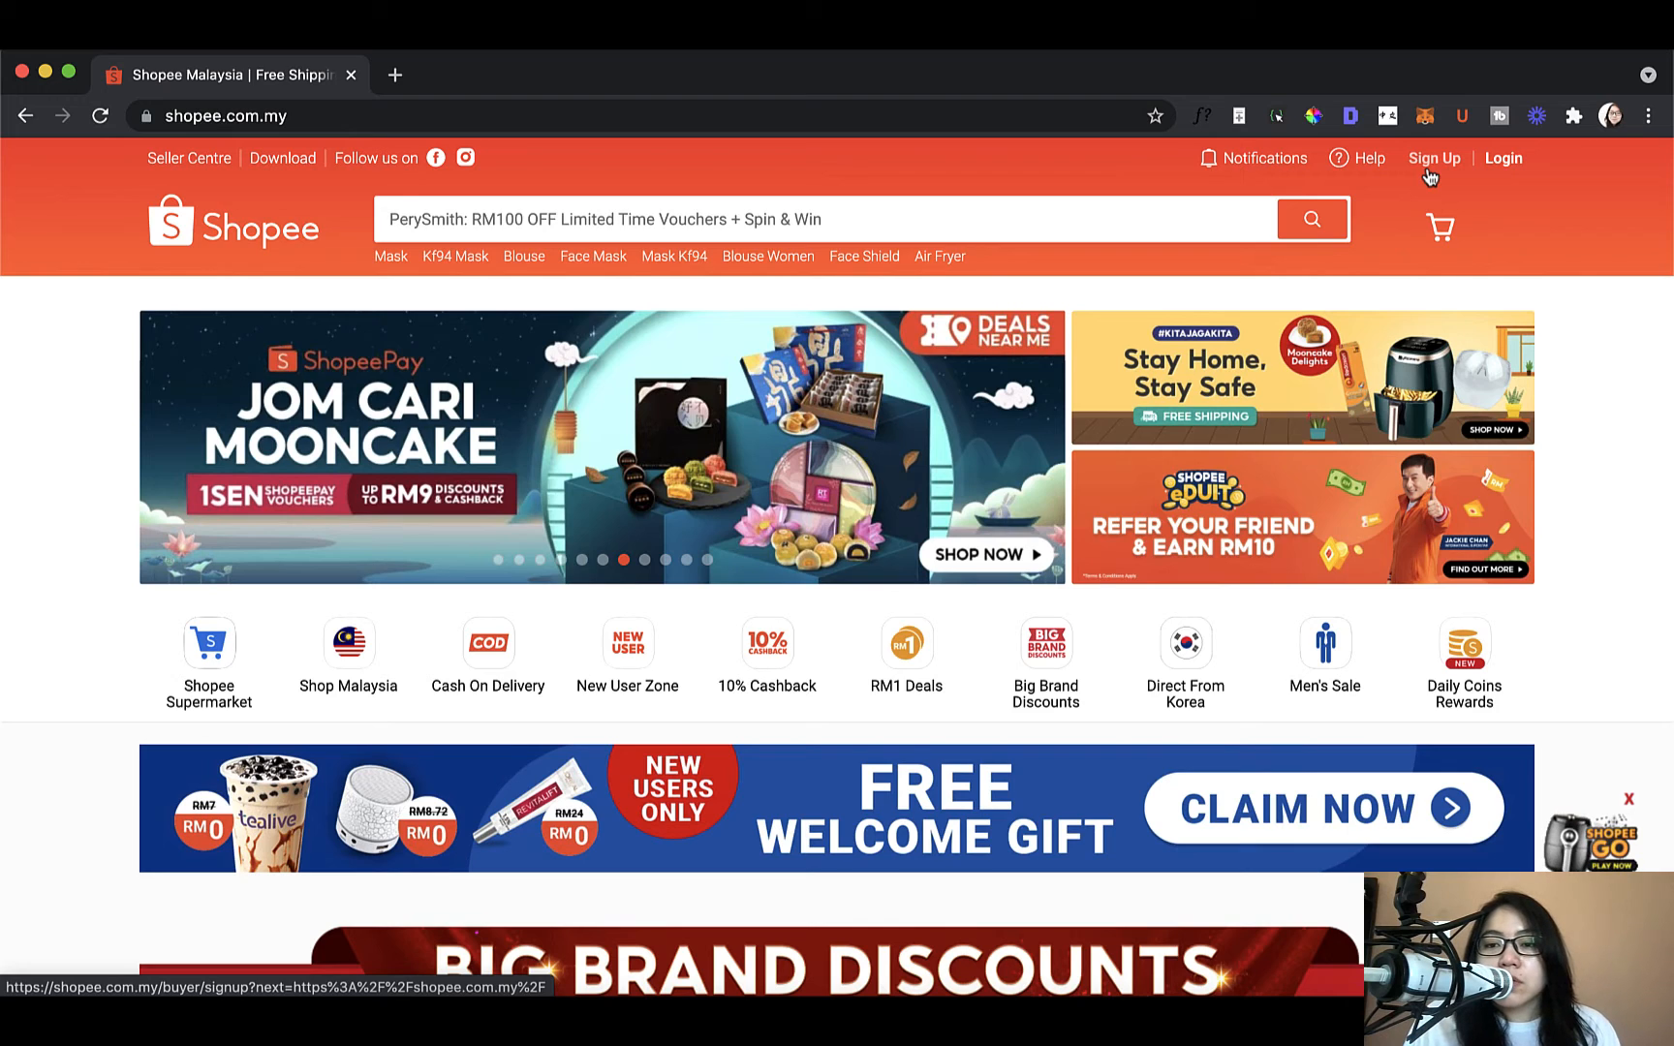
{"action": "left_click", "coordinate": [1427, 170]}
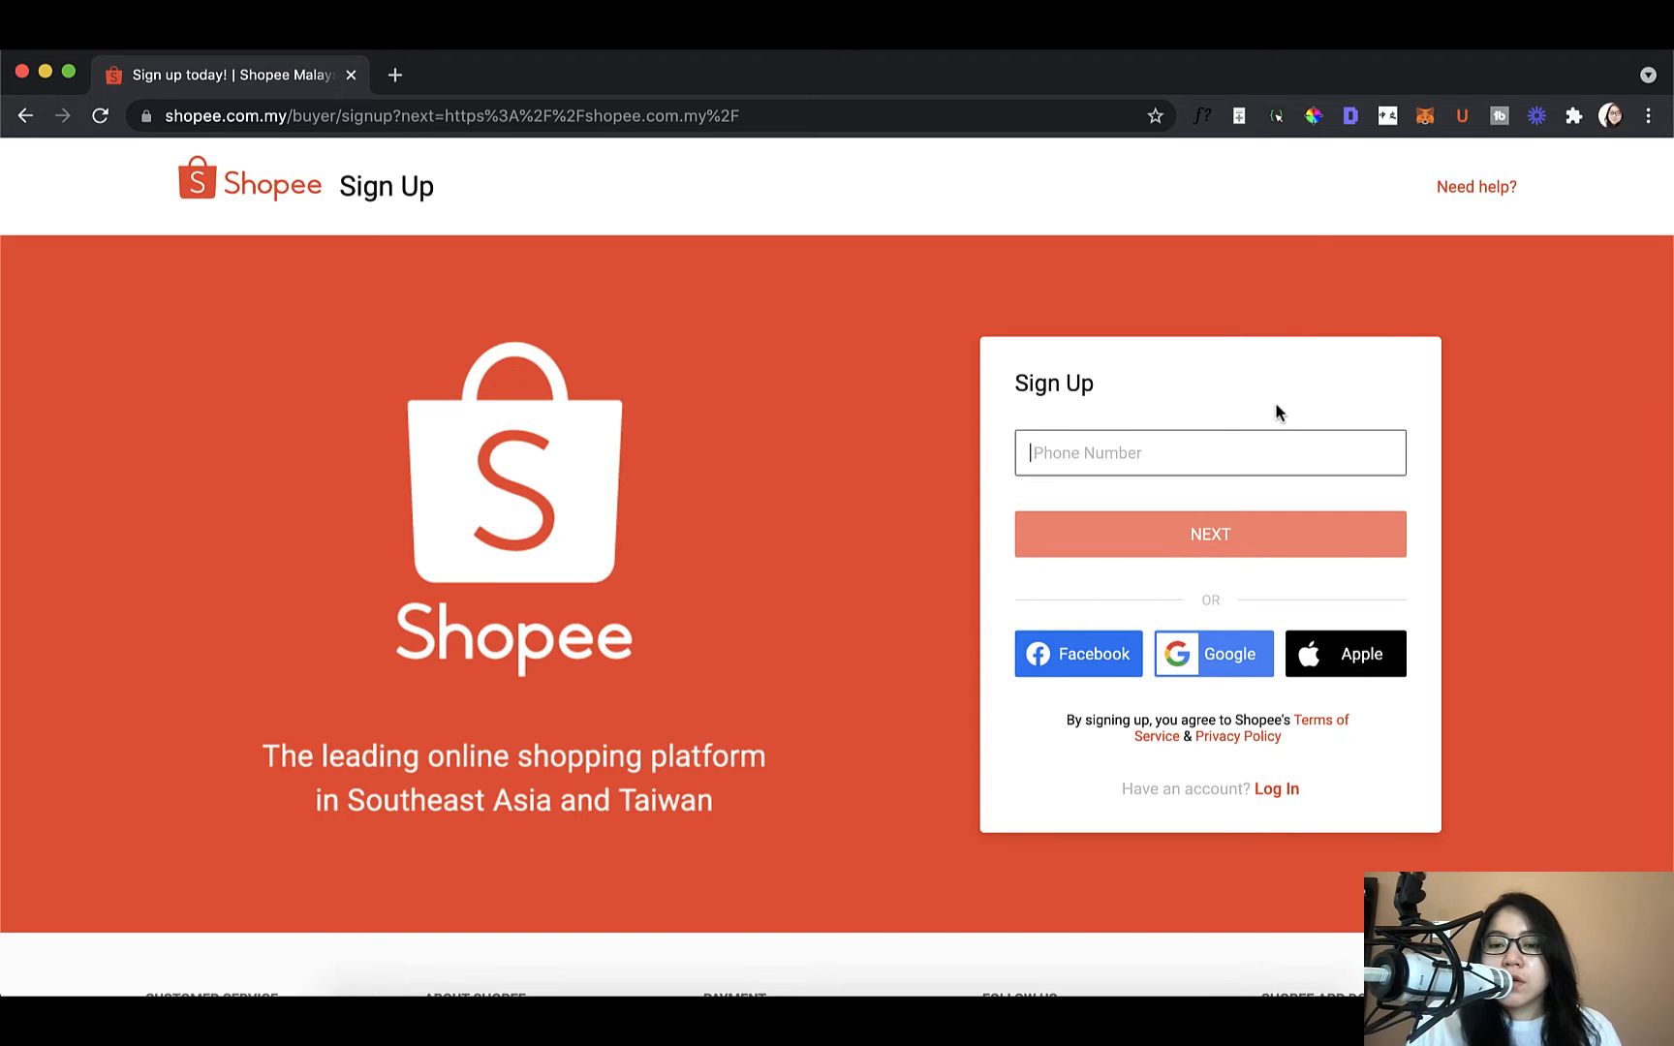
Step: Choose the Google option on the Sign Up page
{"action": "left_click", "coordinate": [1210, 653]}
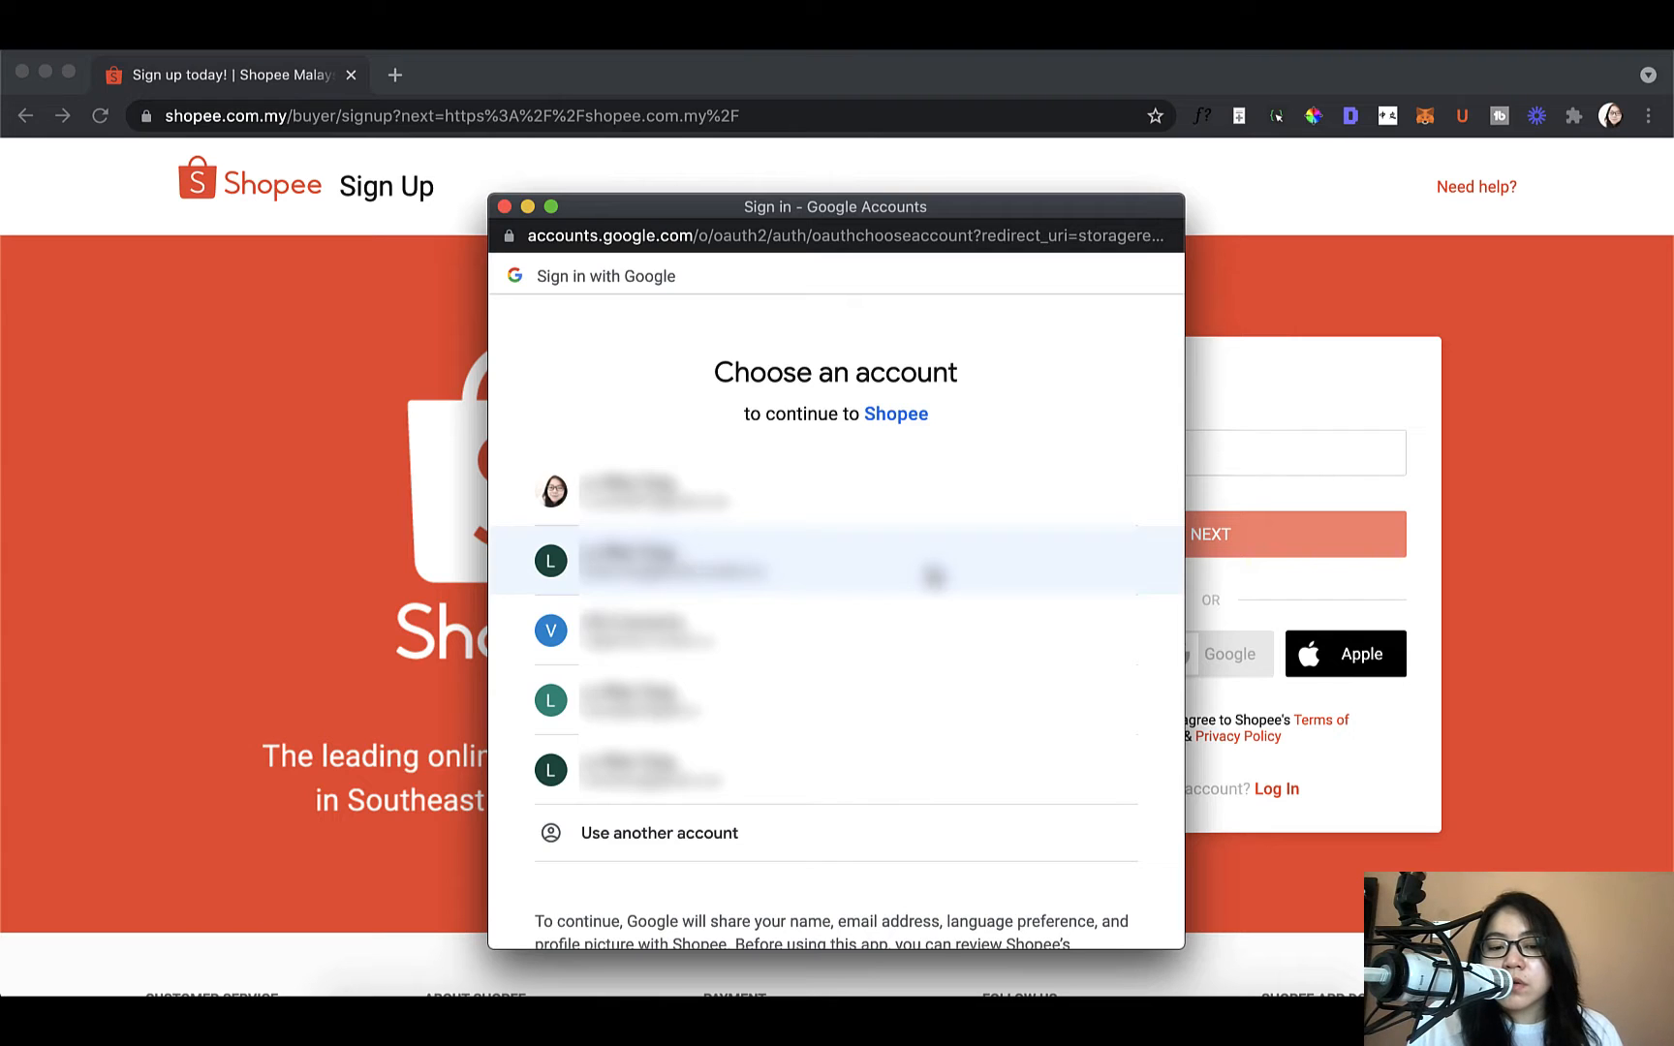
Step: Pick the Google account to register with from the account chooser
{"action": "left_click", "coordinate": [933, 576]}
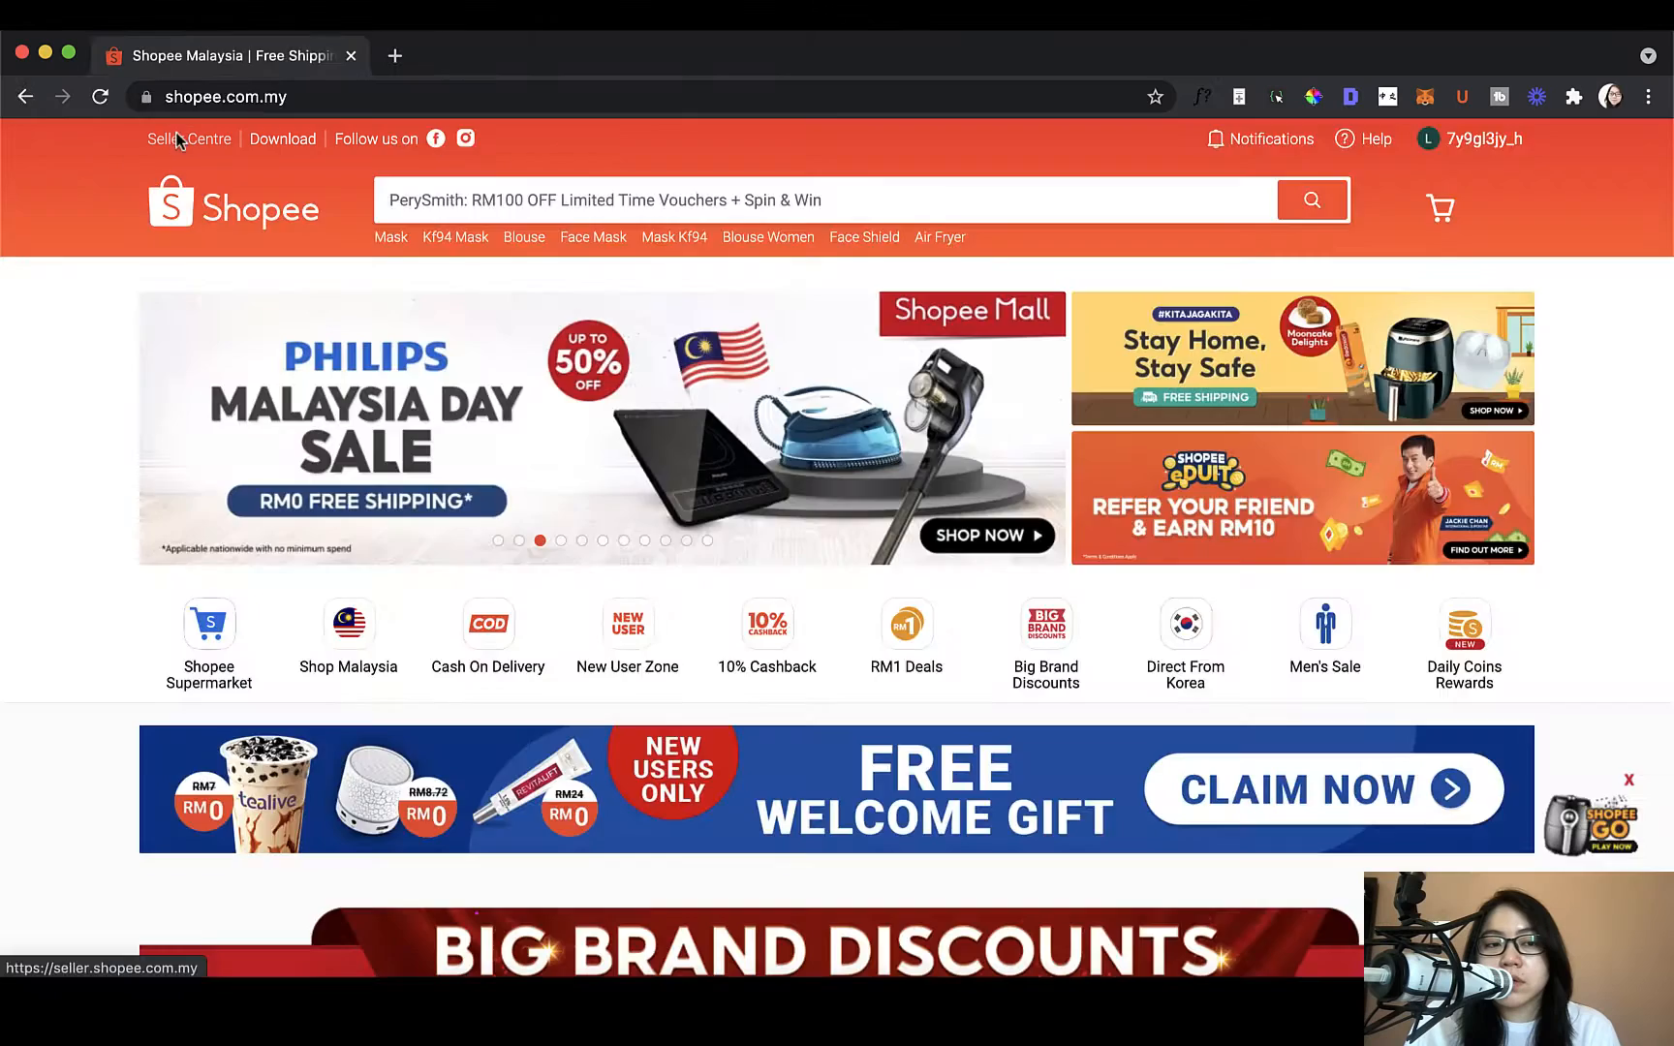
Step: Open Seller Centre in a new tab and accept the shipping programs' Terms of Service
{"action": "left_click", "coordinate": [180, 130]}
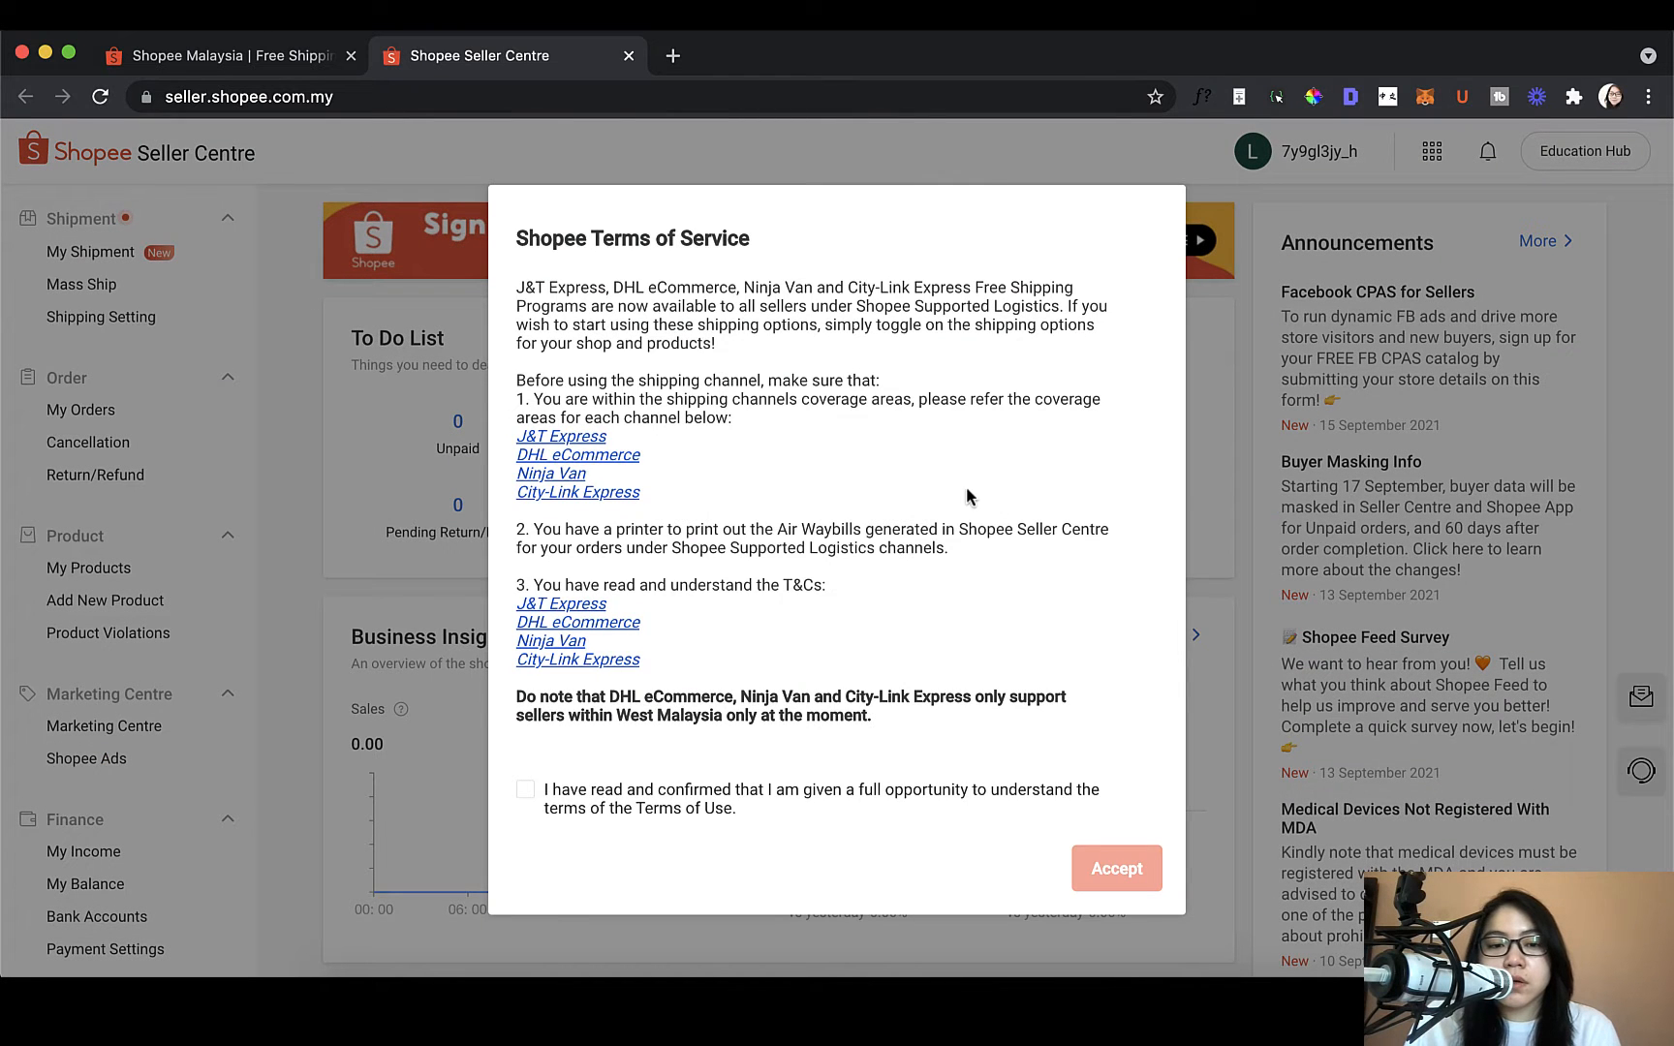
{"action": "left_click", "coordinate": [525, 790]}
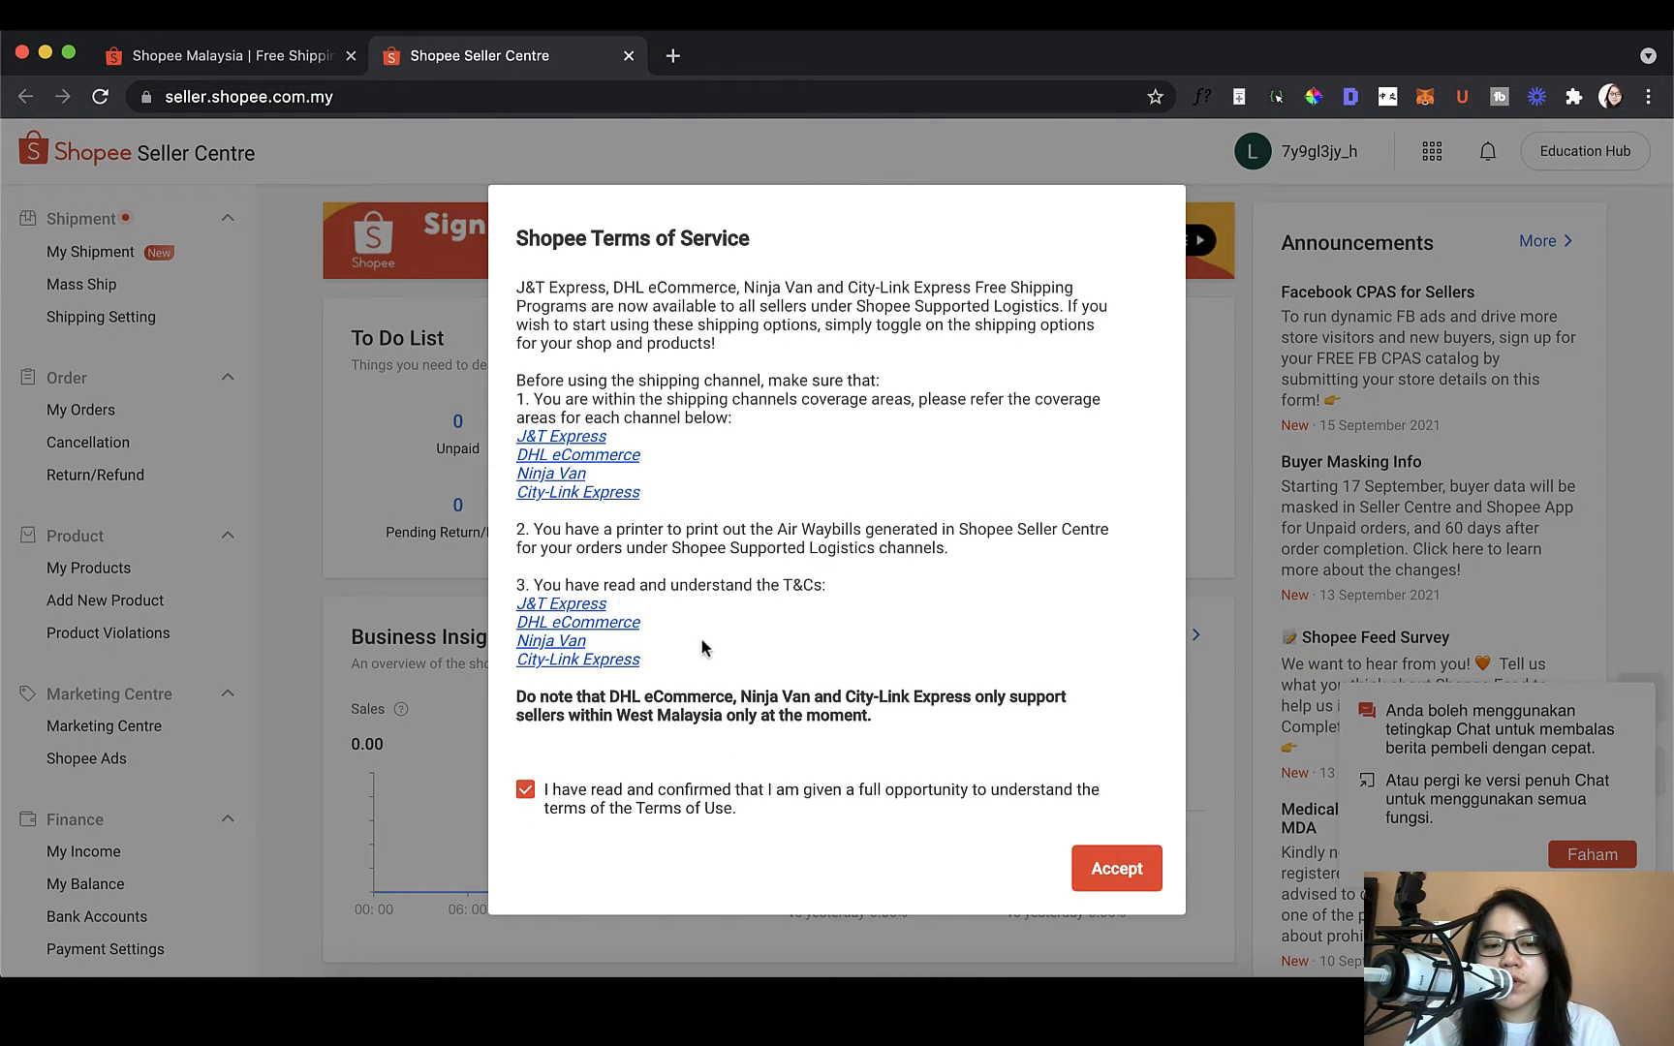
{"action": "left_click", "coordinate": [1114, 867]}
{"action": "scroll", "coordinate": [1121, 771], "scroll_direction": "down", "scroll_amount": 3}
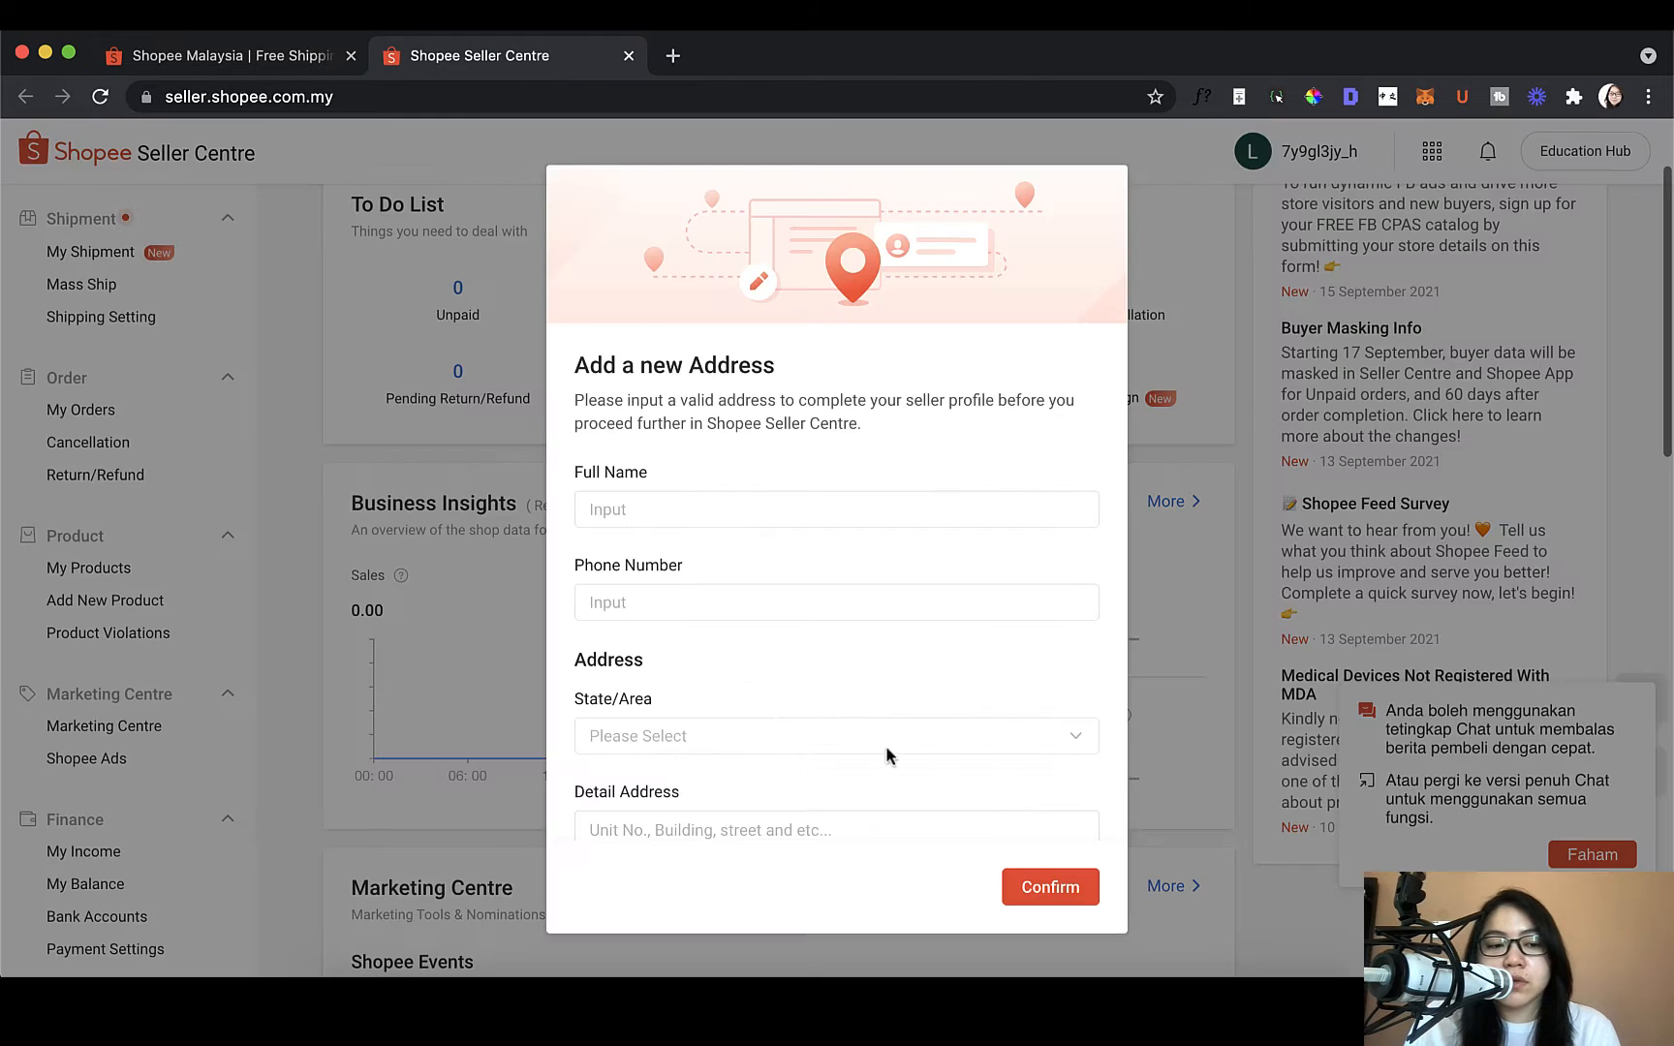
Step: Enter 'Malaysia Apparel Store' as the full name and fill in the phone number
{"action": "left_click", "coordinate": [986, 513]}
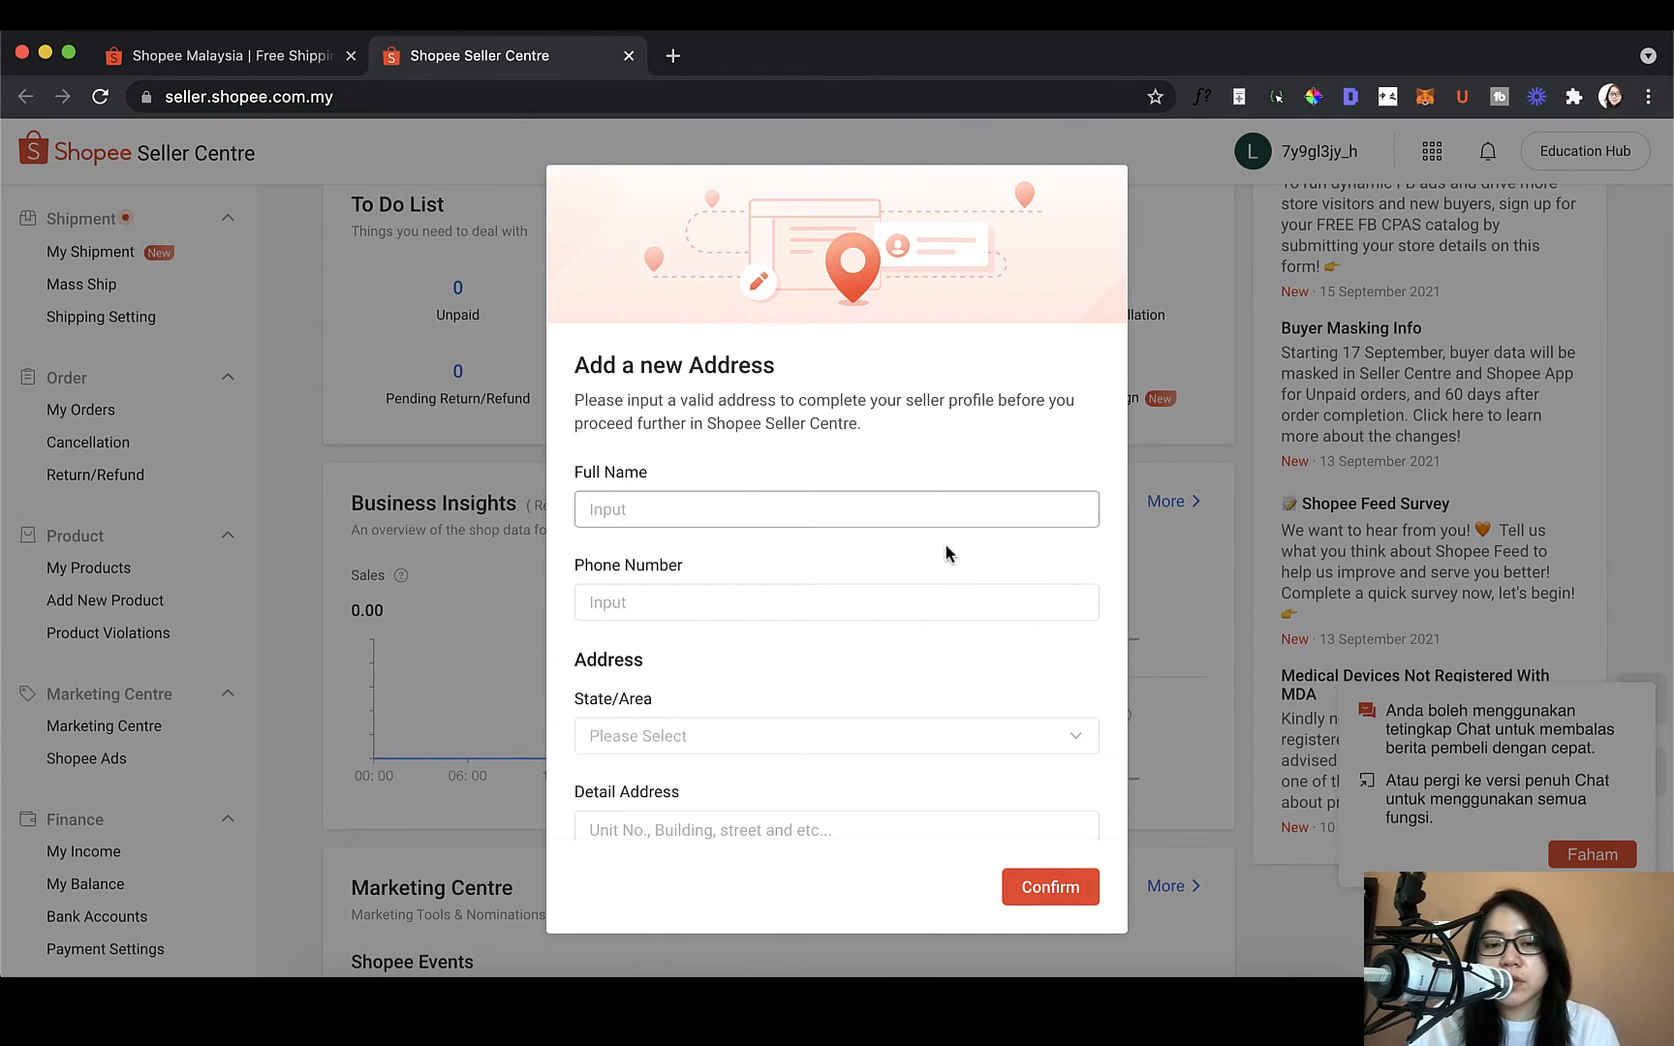
{"action": "scroll", "coordinate": [945, 549], "scroll_direction": "down", "scroll_amount": 2}
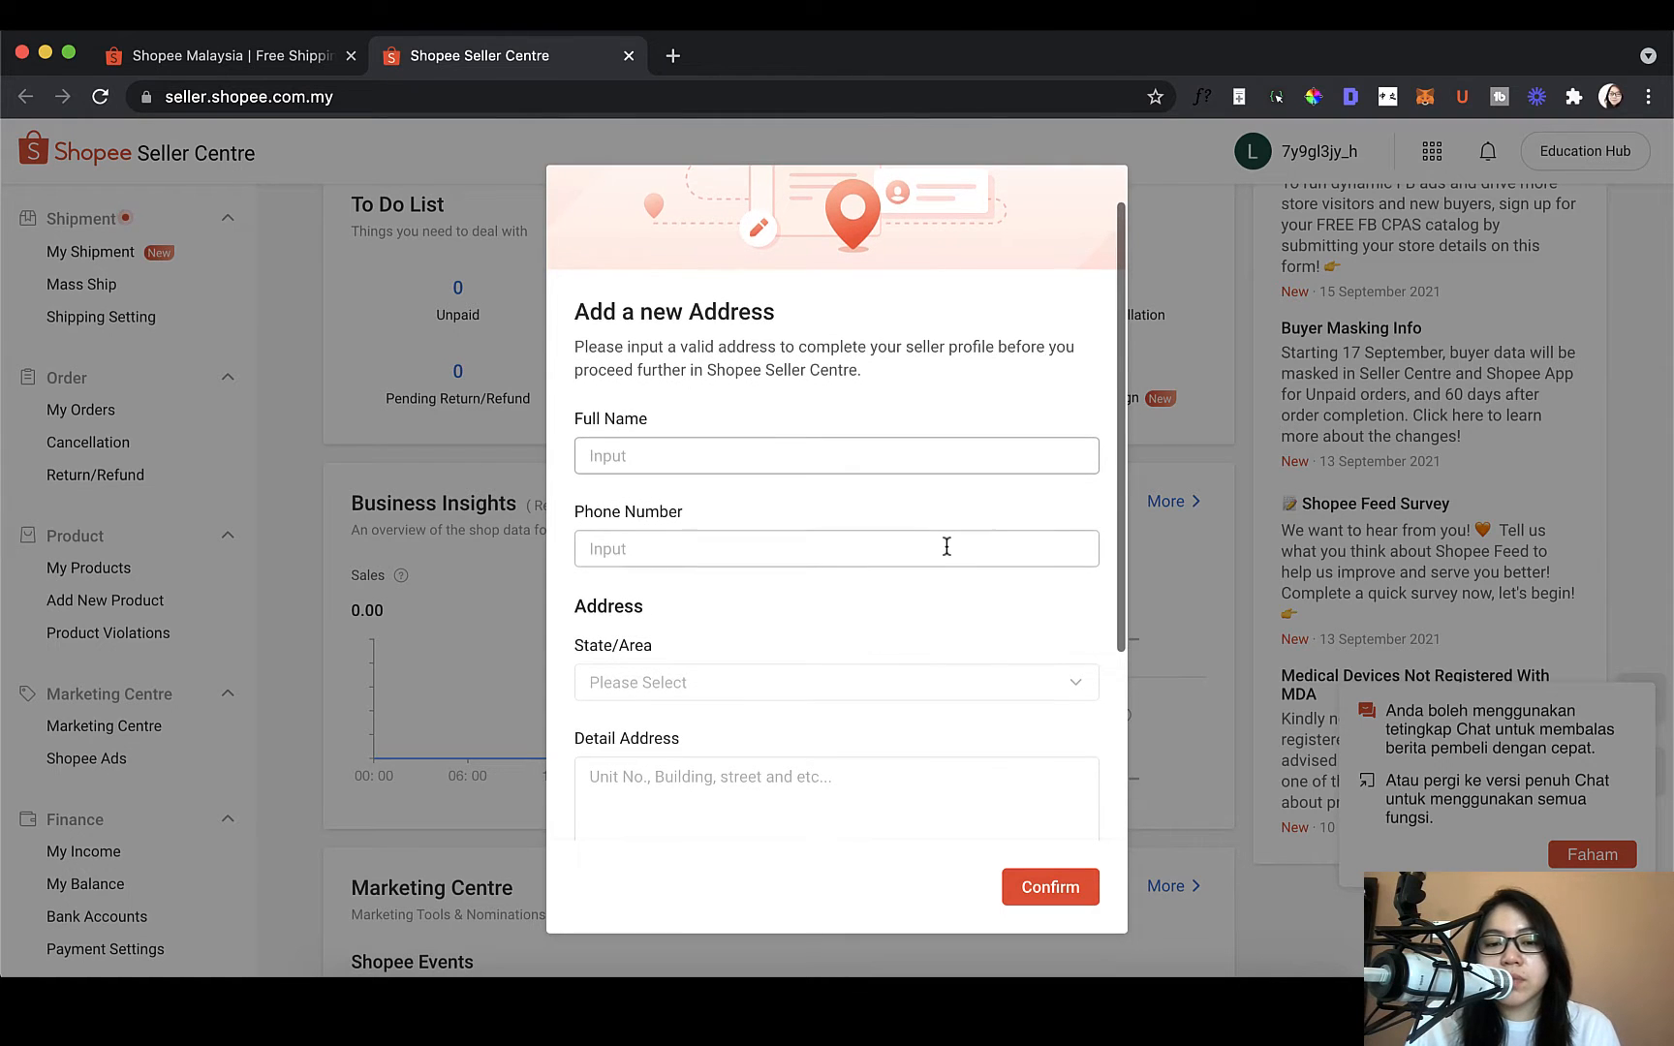
{"action": "scroll", "coordinate": [944, 545], "scroll_direction": "down", "scroll_amount": 3}
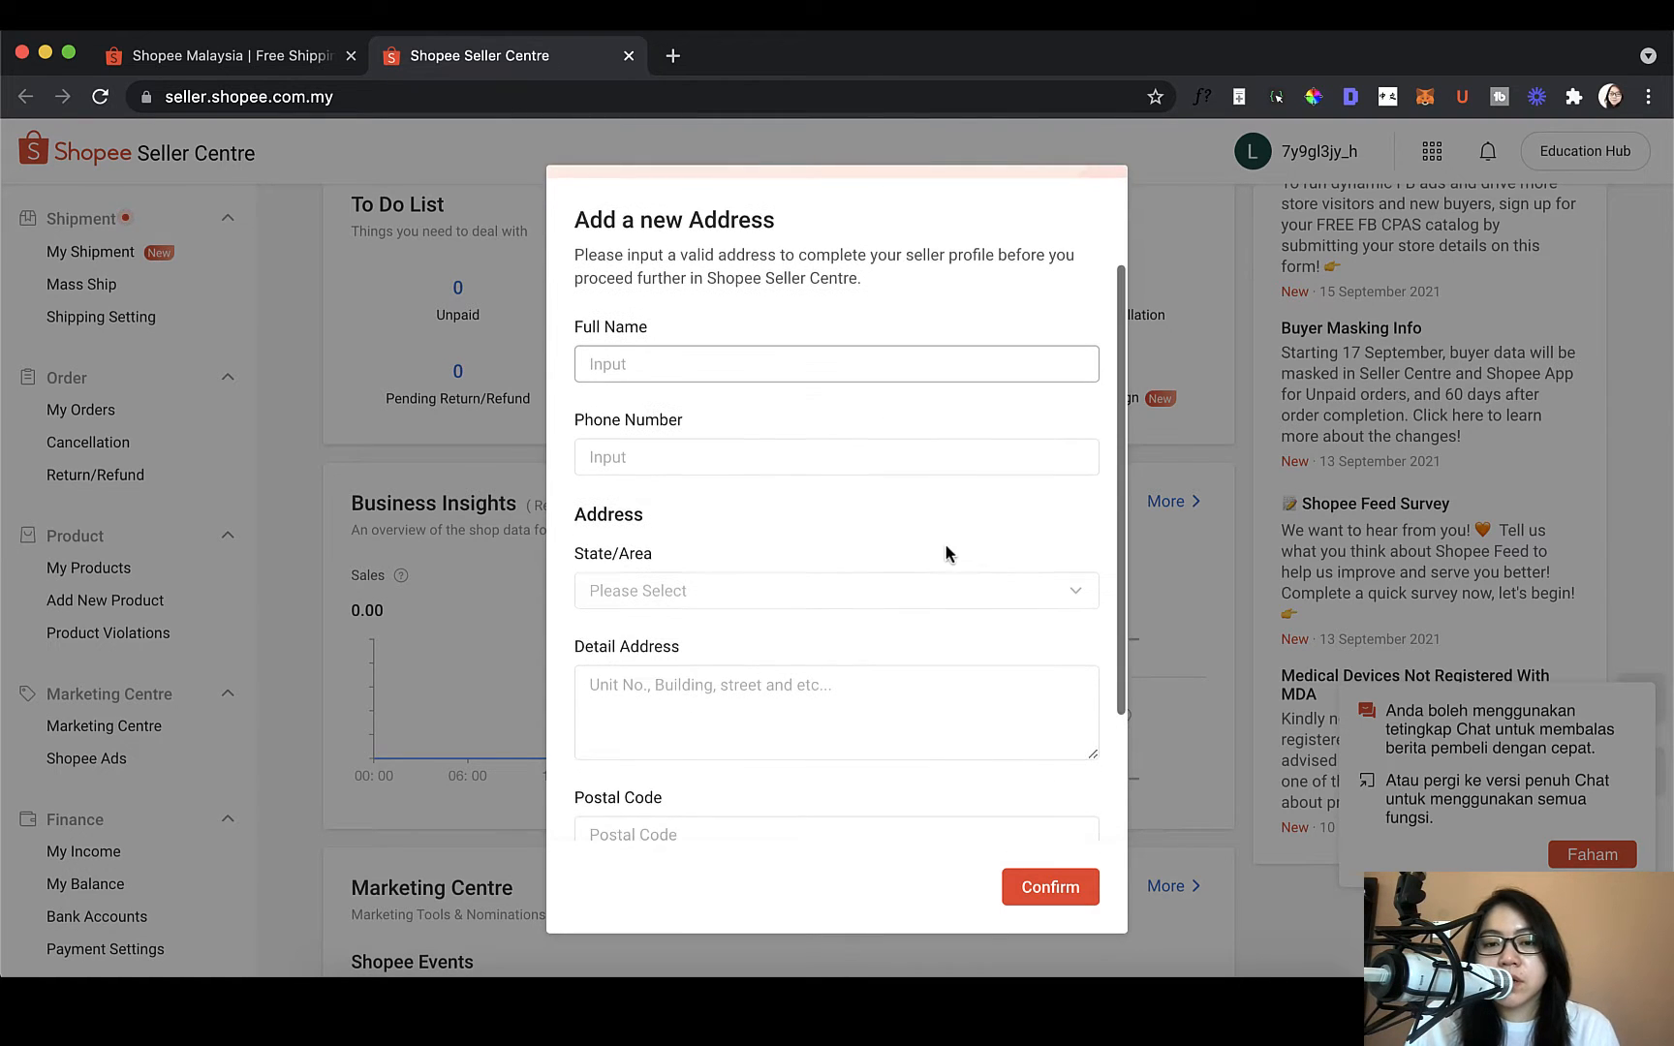
{"action": "scroll", "coordinate": [945, 550], "scroll_direction": "down", "scroll_amount": 1}
{"action": "scroll", "coordinate": [945, 545], "scroll_direction": "up", "scroll_amount": 6}
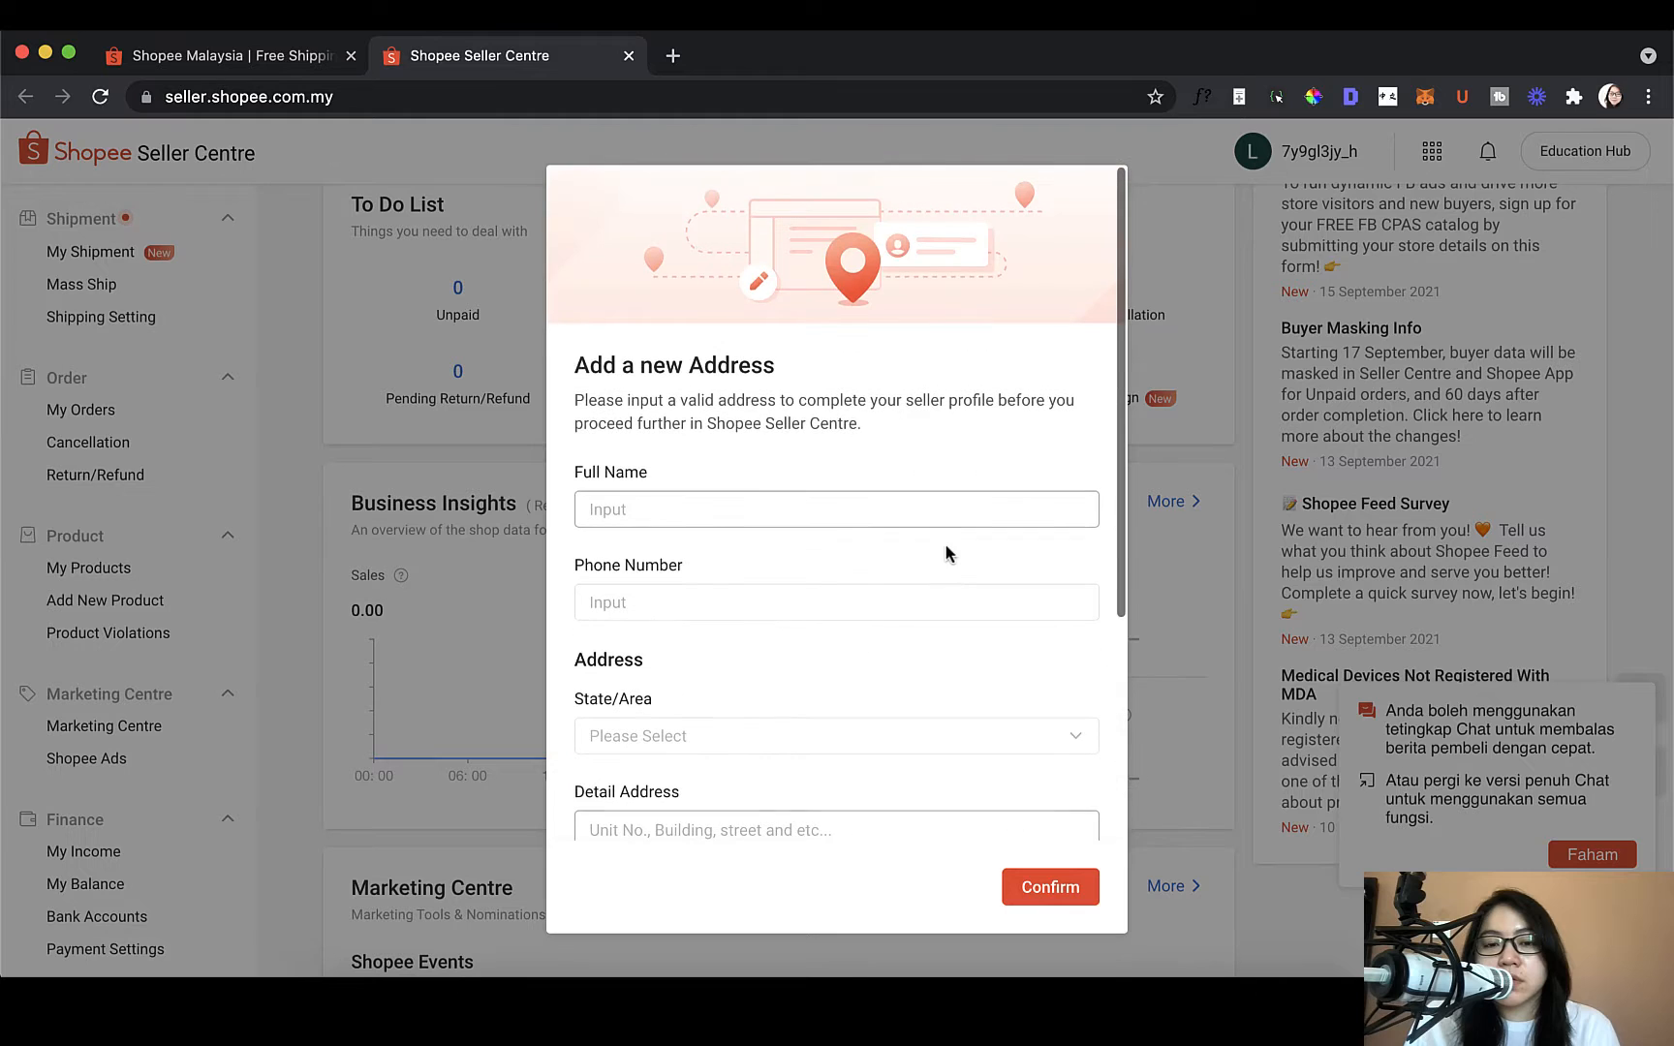
{"action": "scroll", "coordinate": [946, 571], "scroll_direction": "down", "scroll_amount": 1}
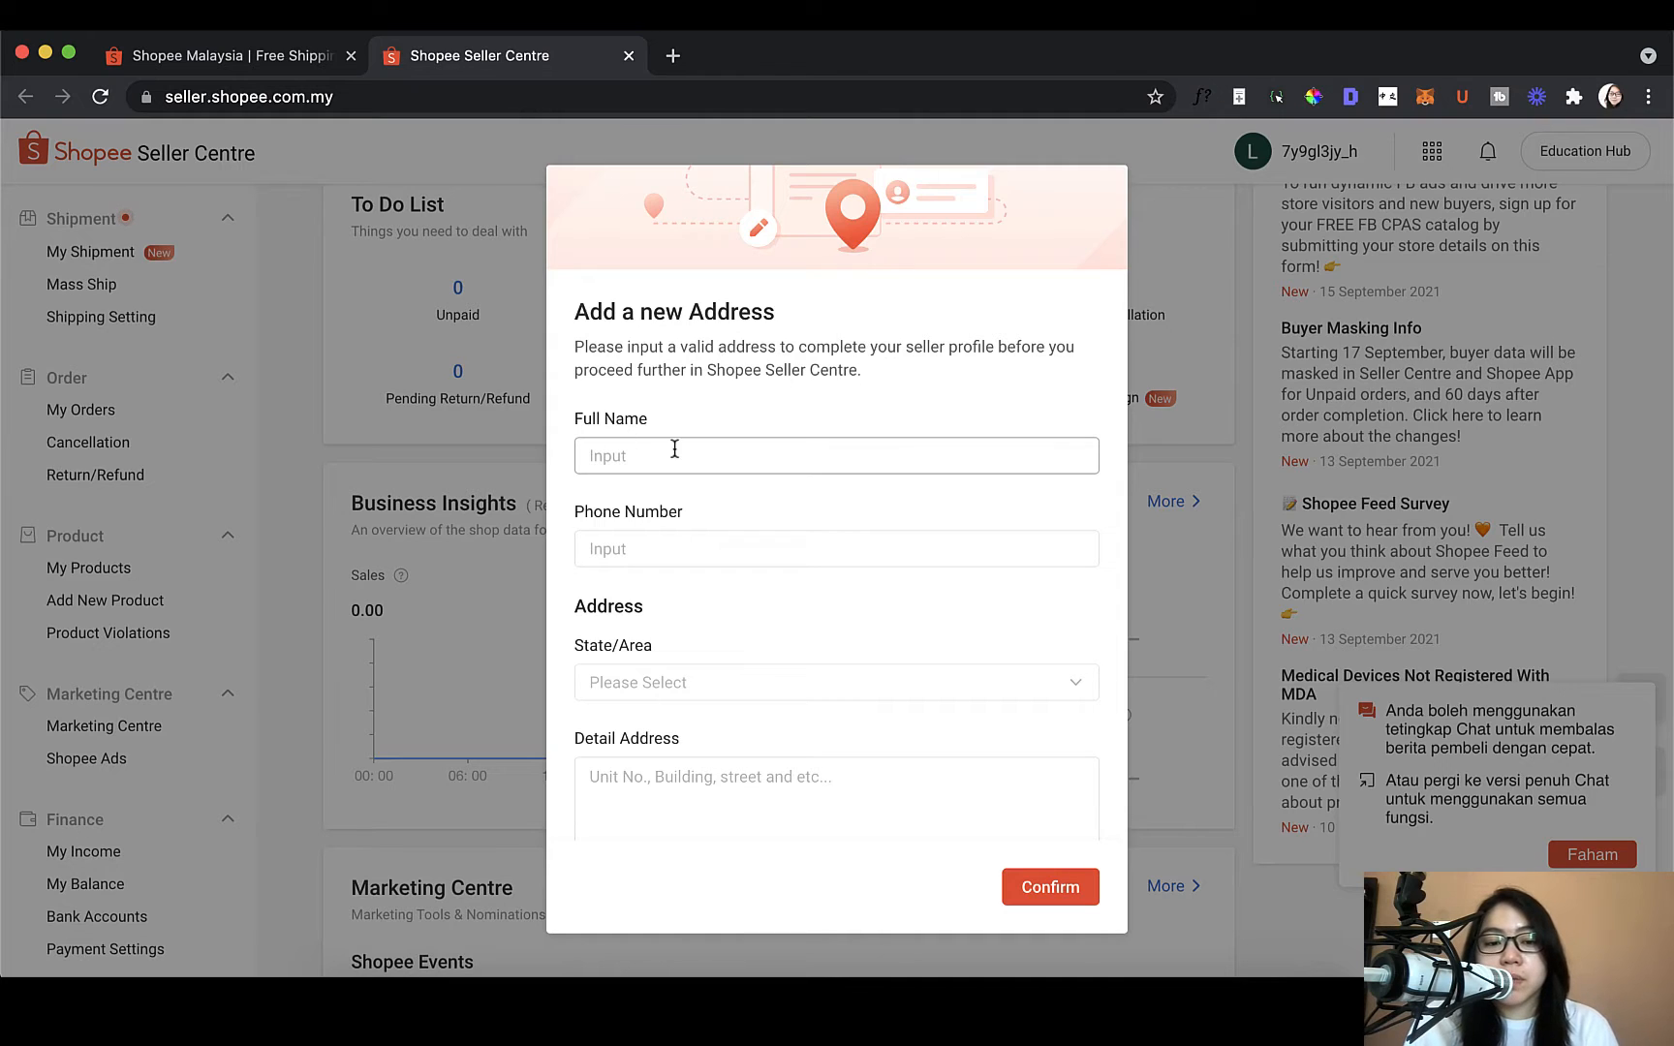
{"action": "left_click", "coordinate": [706, 541]}
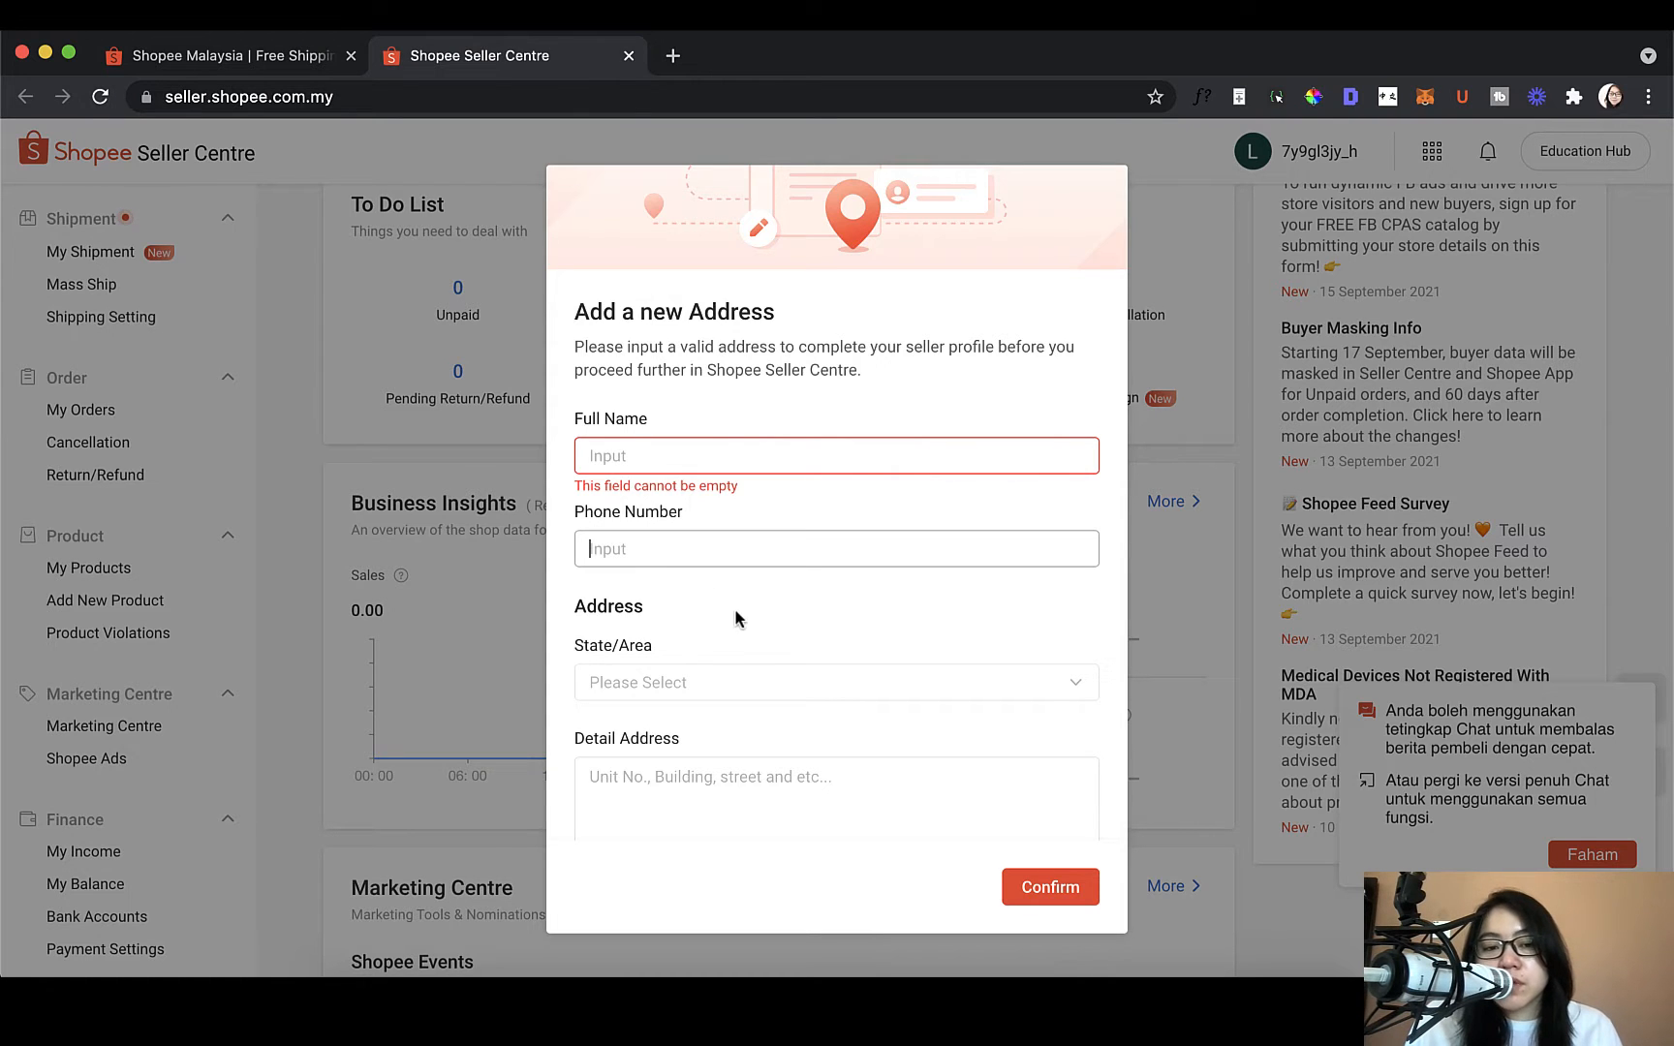
{"action": "scroll", "coordinate": [735, 618], "scroll_direction": "down", "scroll_amount": 4}
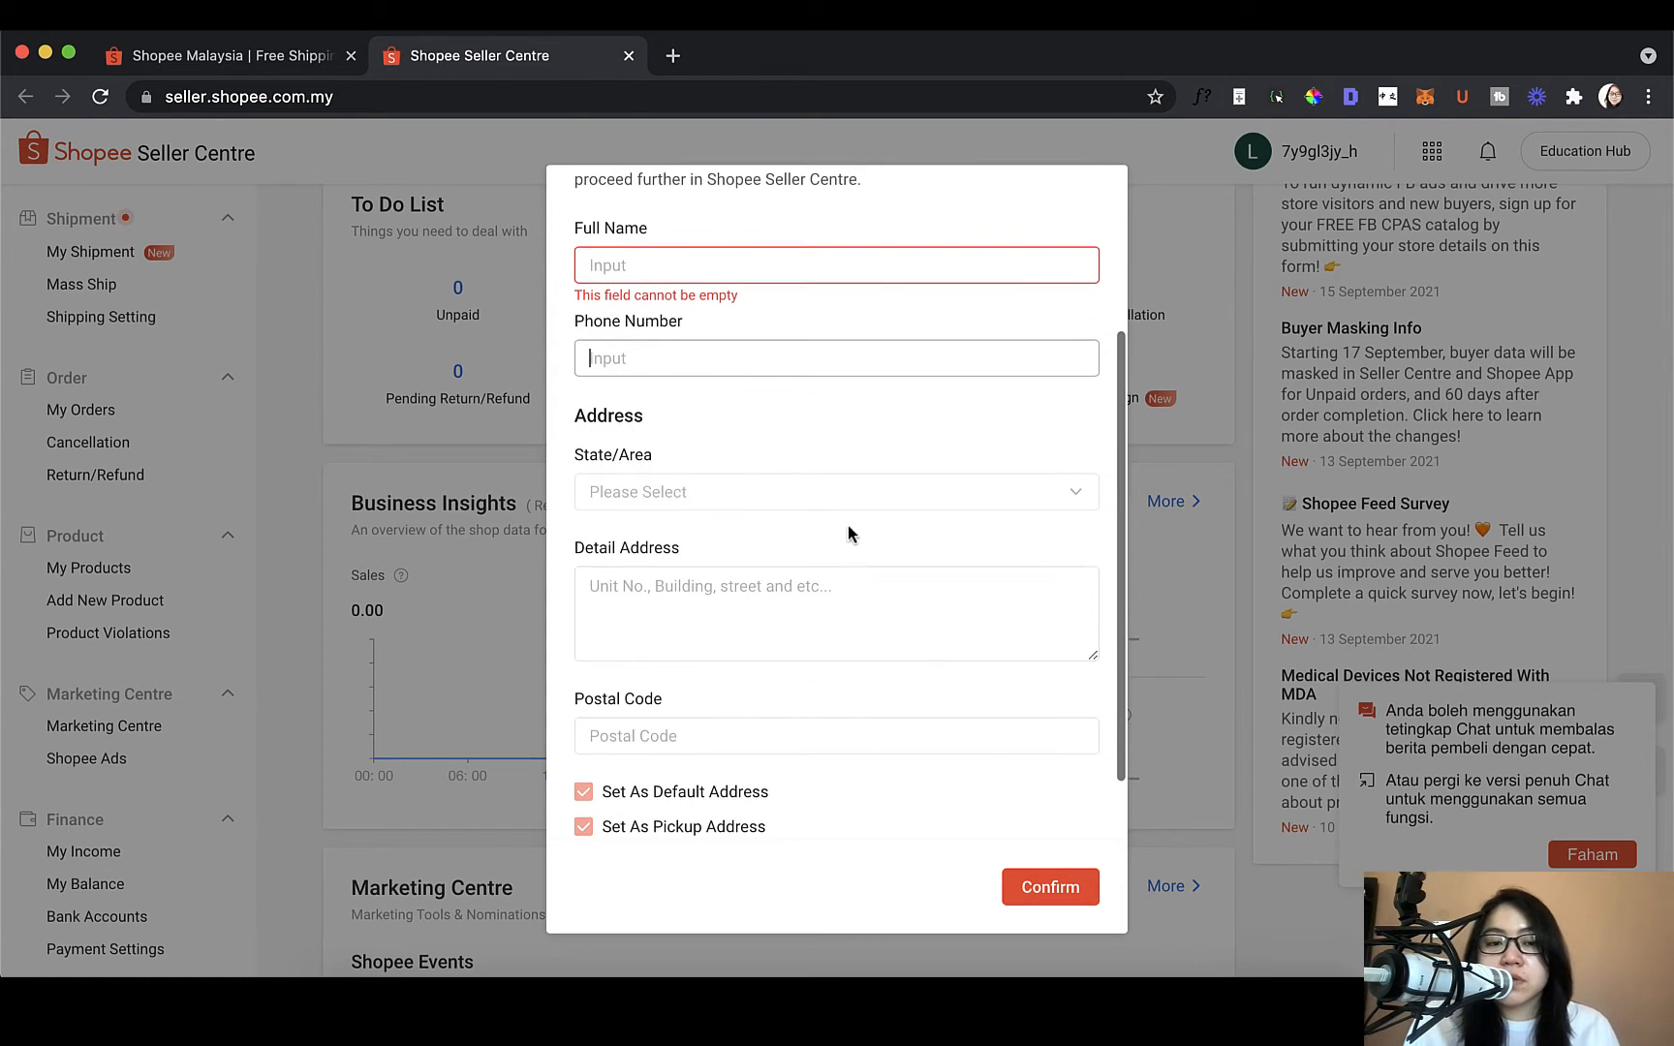
{"action": "scroll", "coordinate": [833, 436], "scroll_direction": "up", "scroll_amount": 2}
{"action": "left_click", "coordinate": [826, 338]}
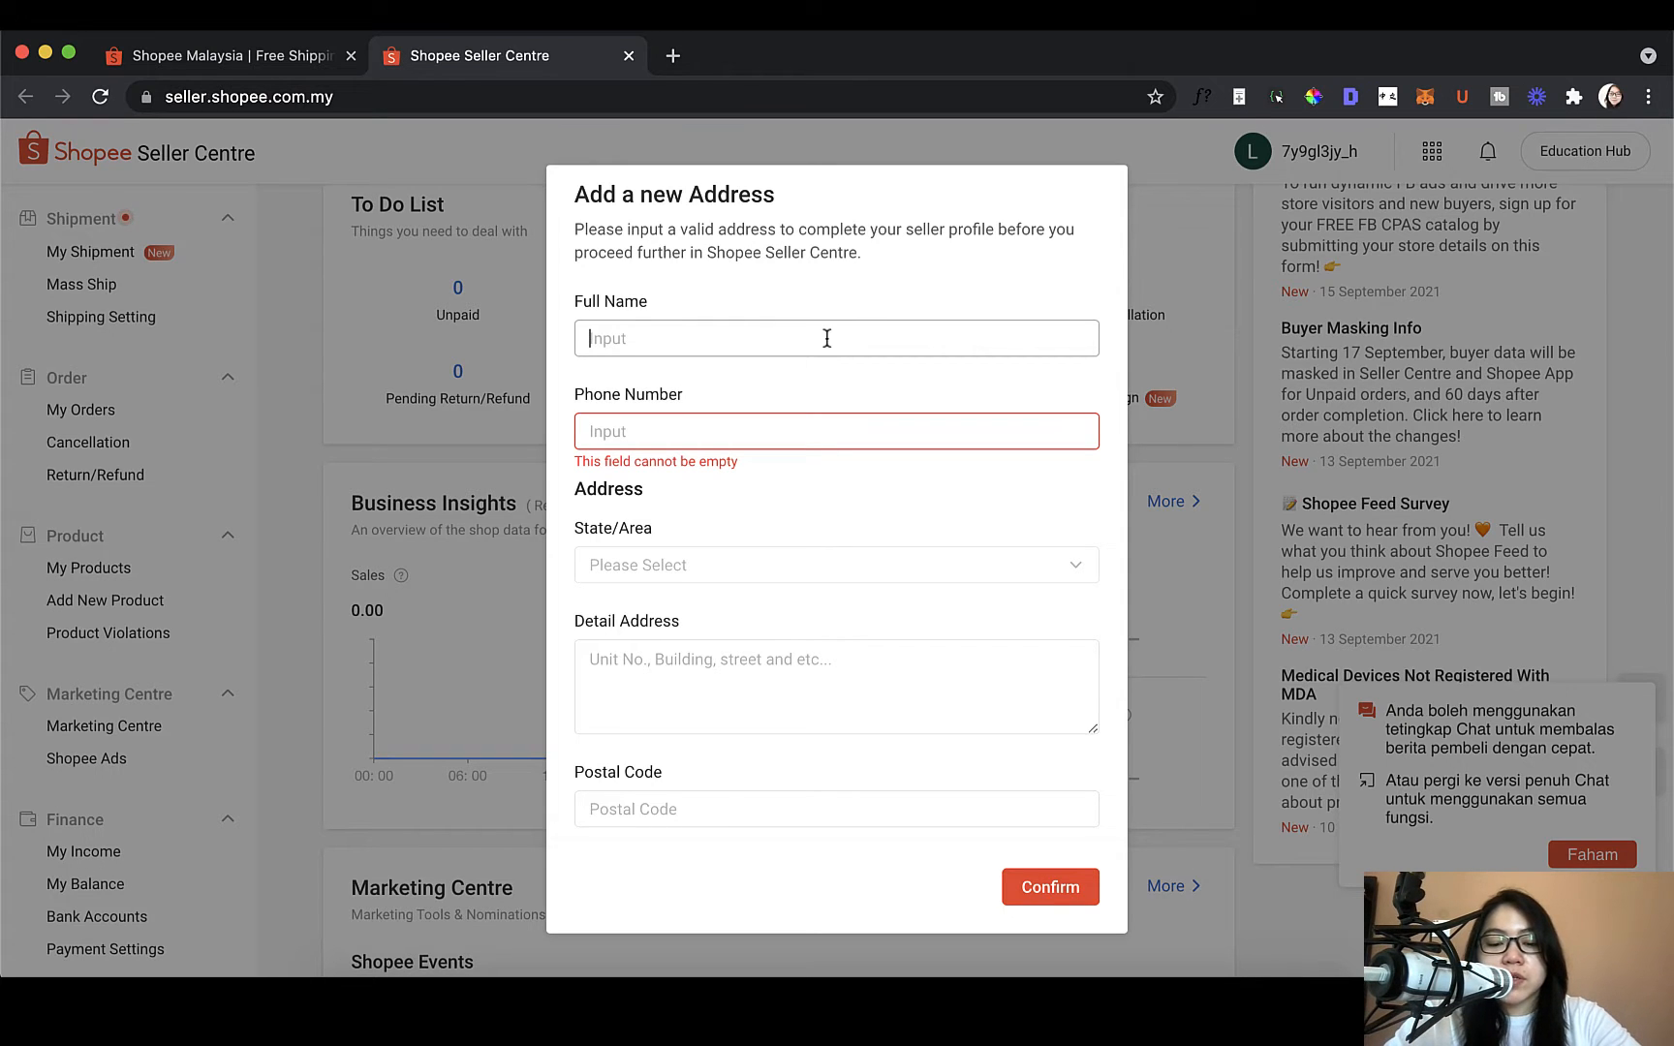
{"action": "type", "text": "Malaysia"}
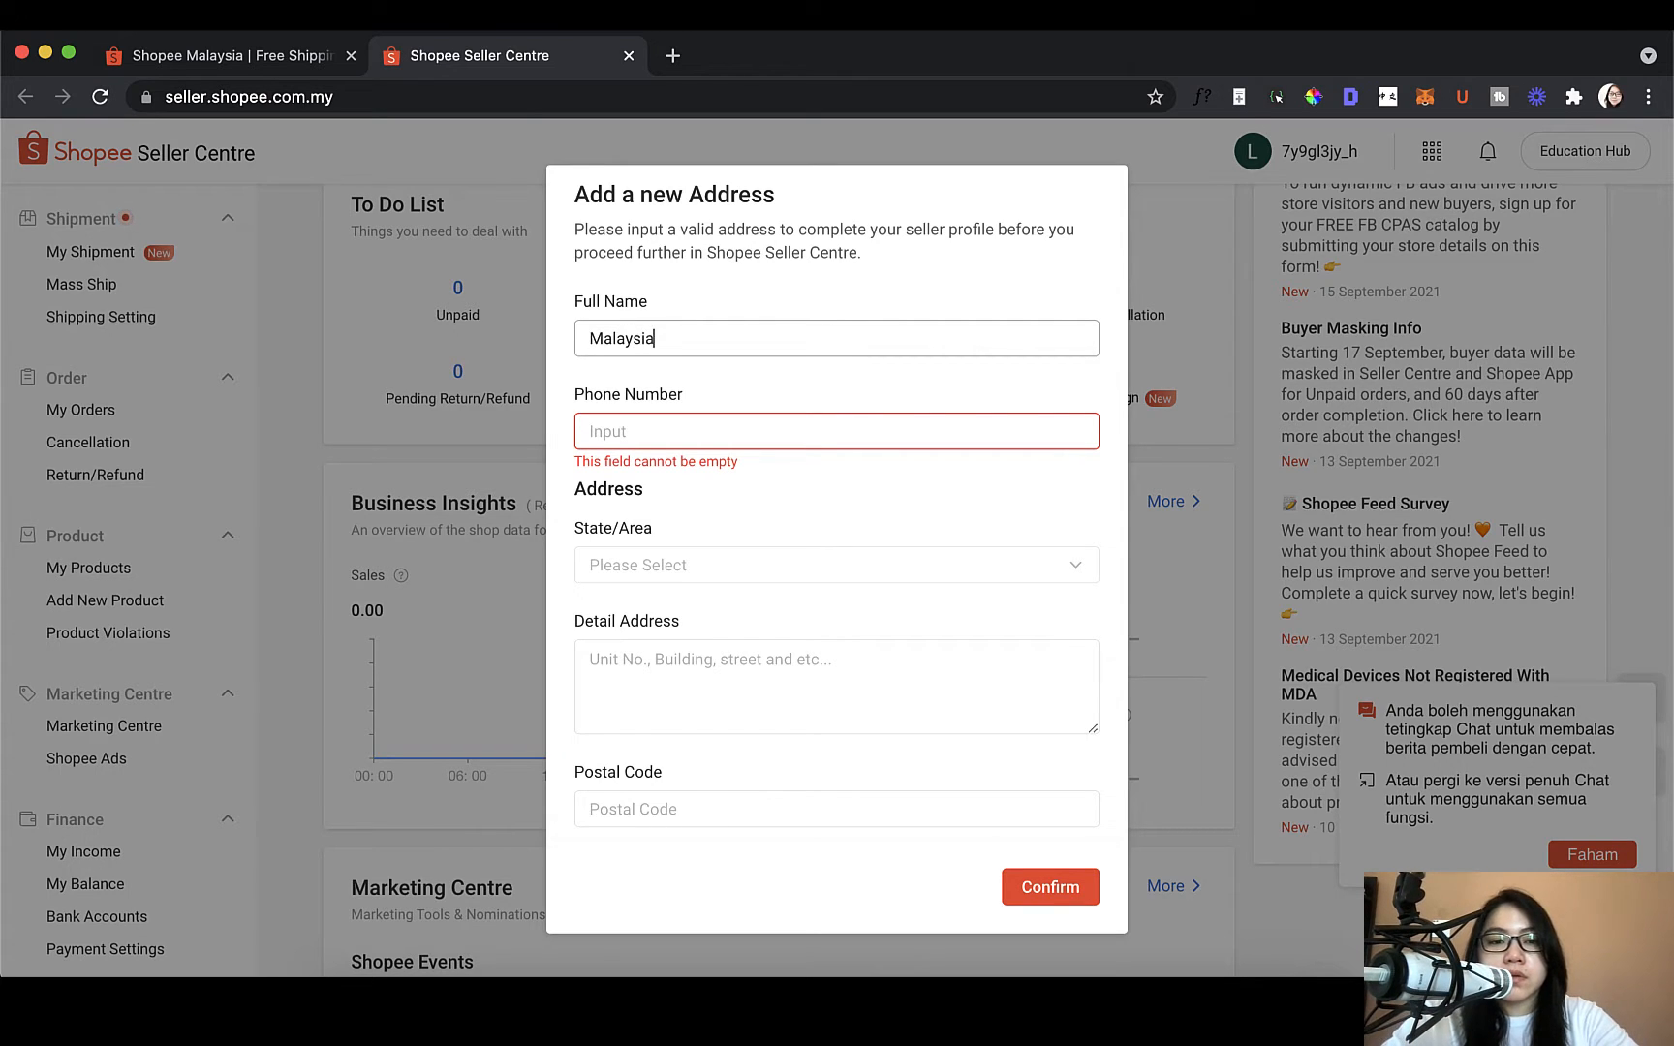
{"action": "type", "text": " Apparel Store"}
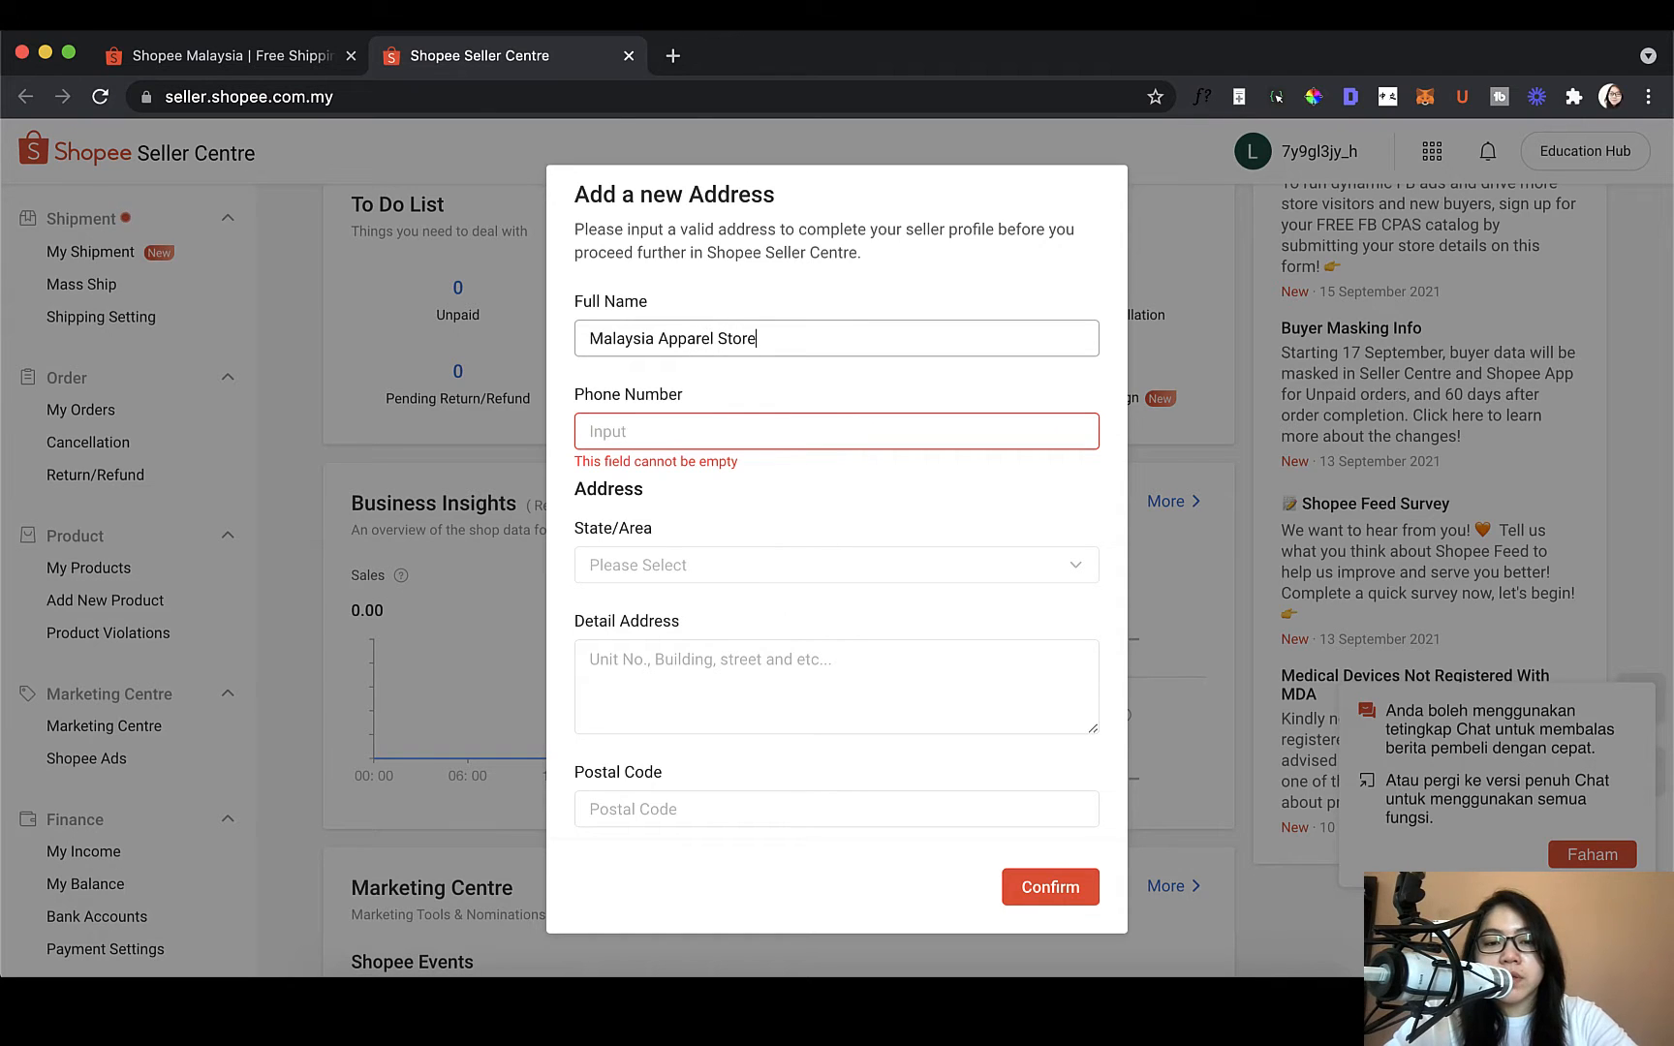
{"action": "key", "text": "Tab"}
{"action": "type", "text": "+60"}
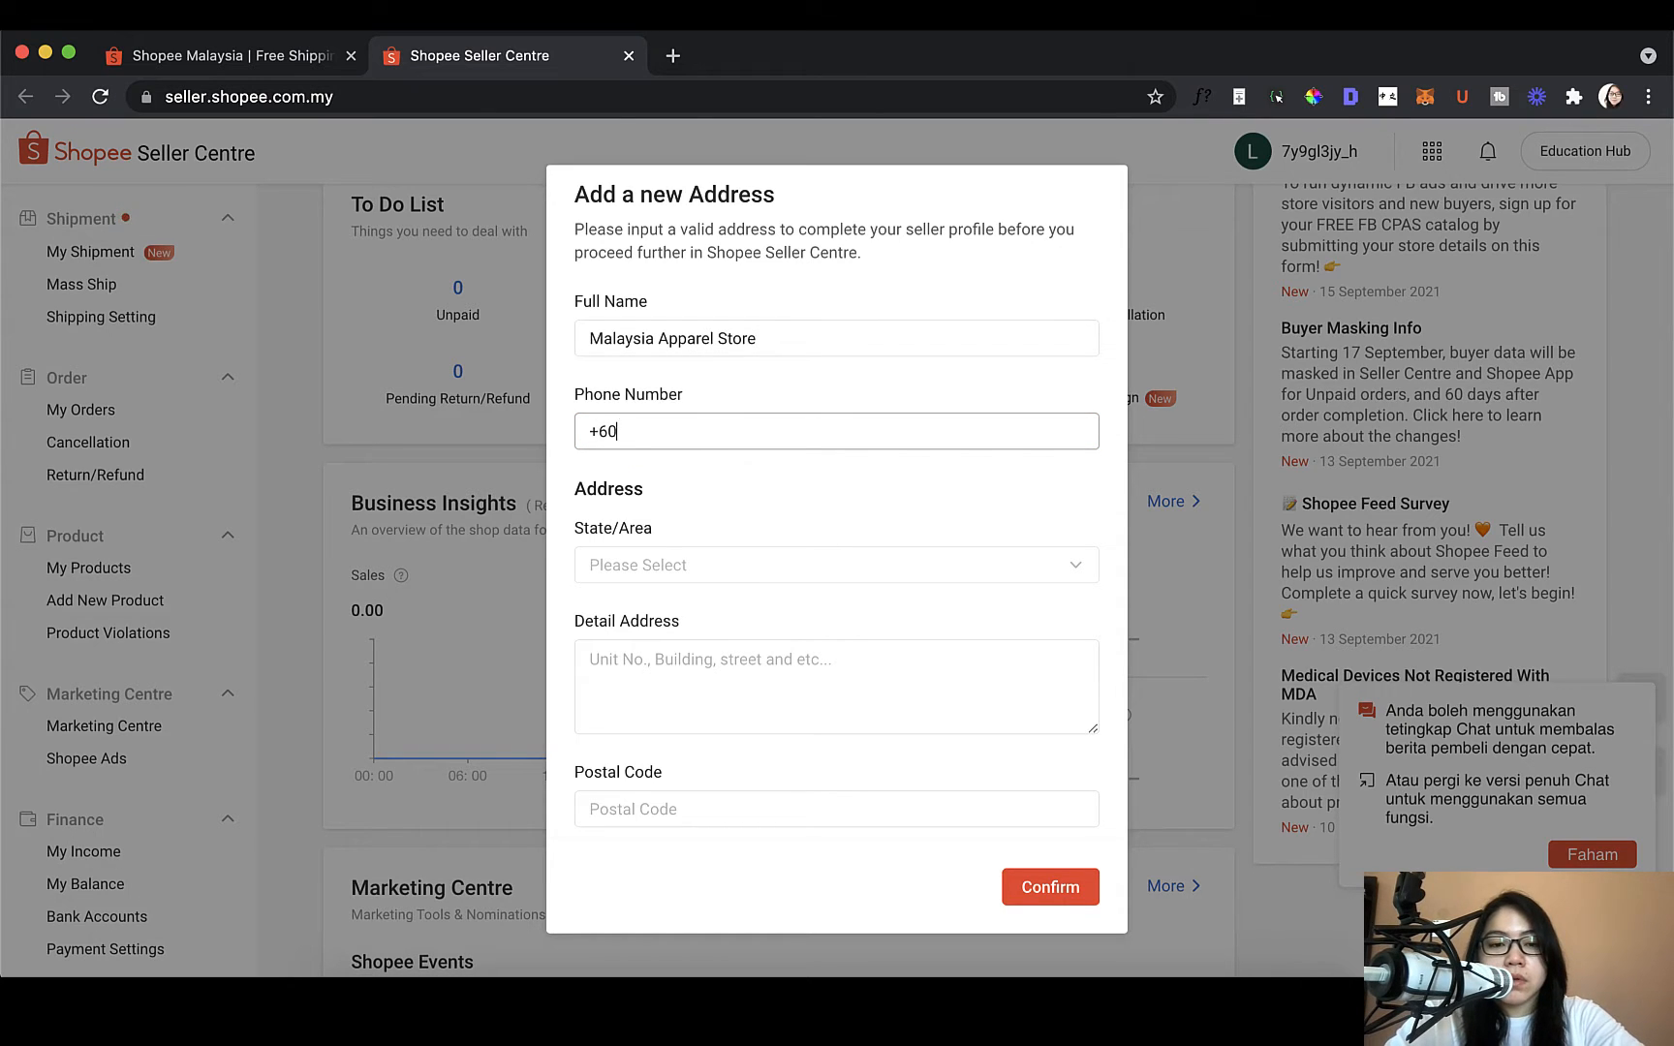
{"action": "type", "text": "1????????"}
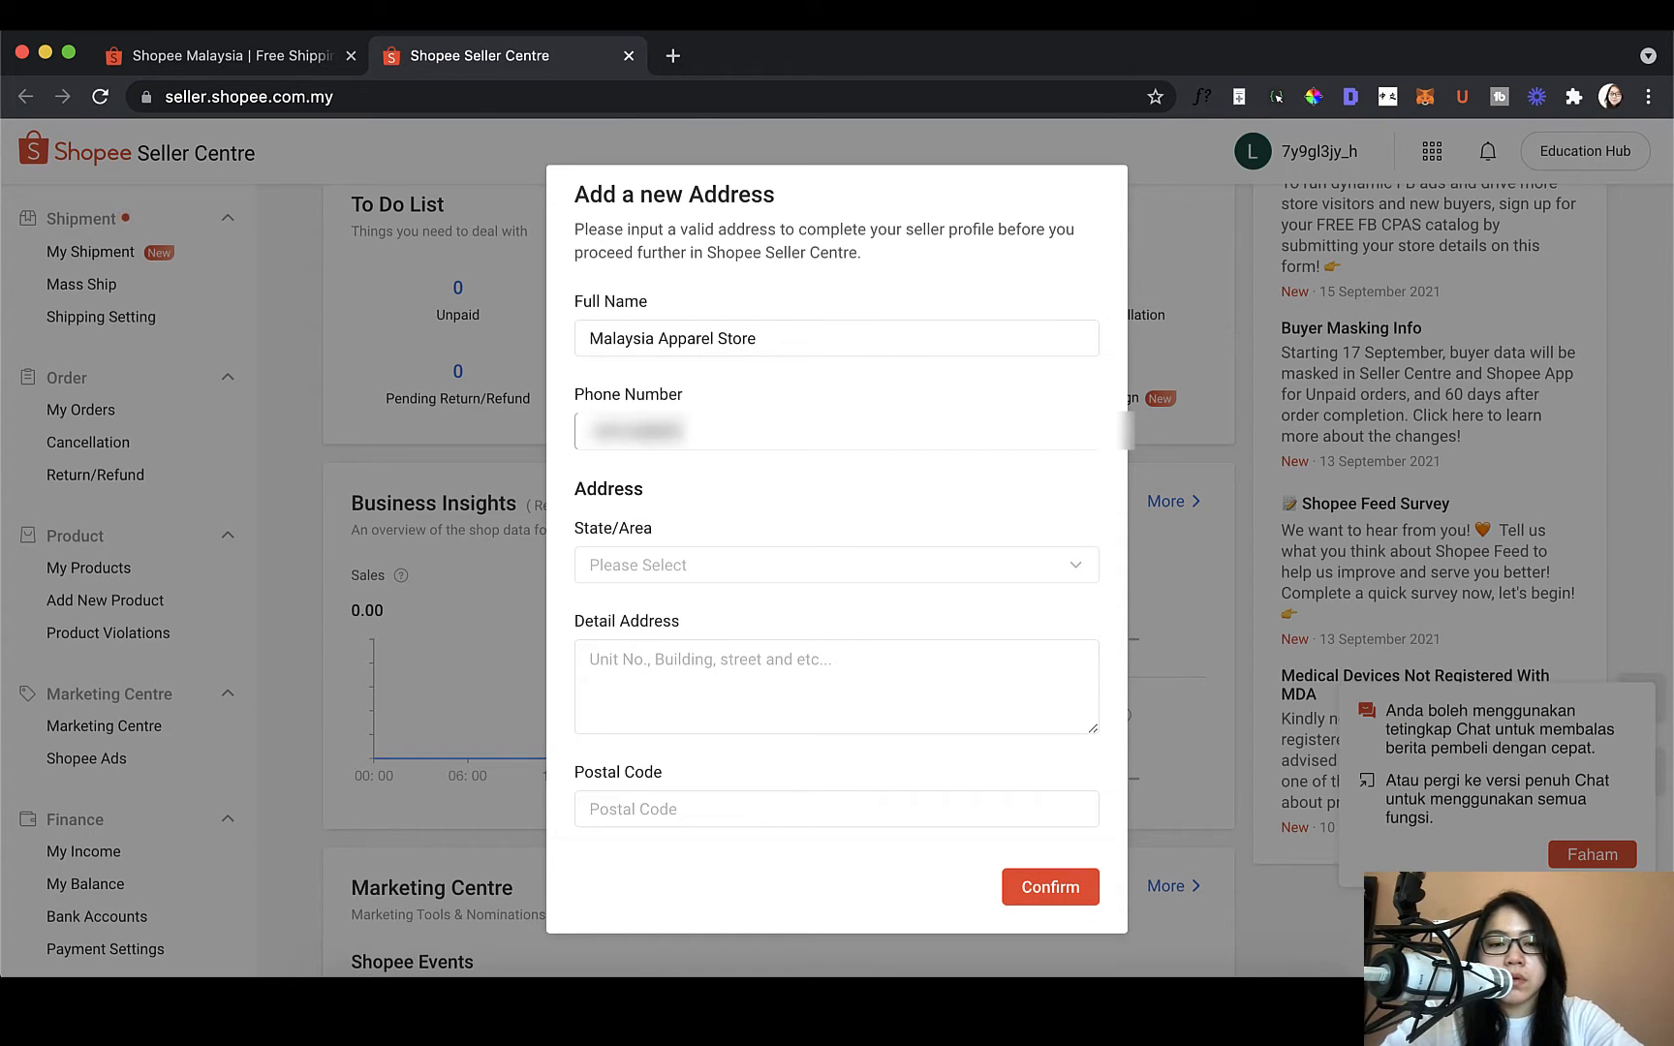
Step: Select Sarawak as the state and Miri as the area
{"action": "left_click", "coordinate": [775, 570]}
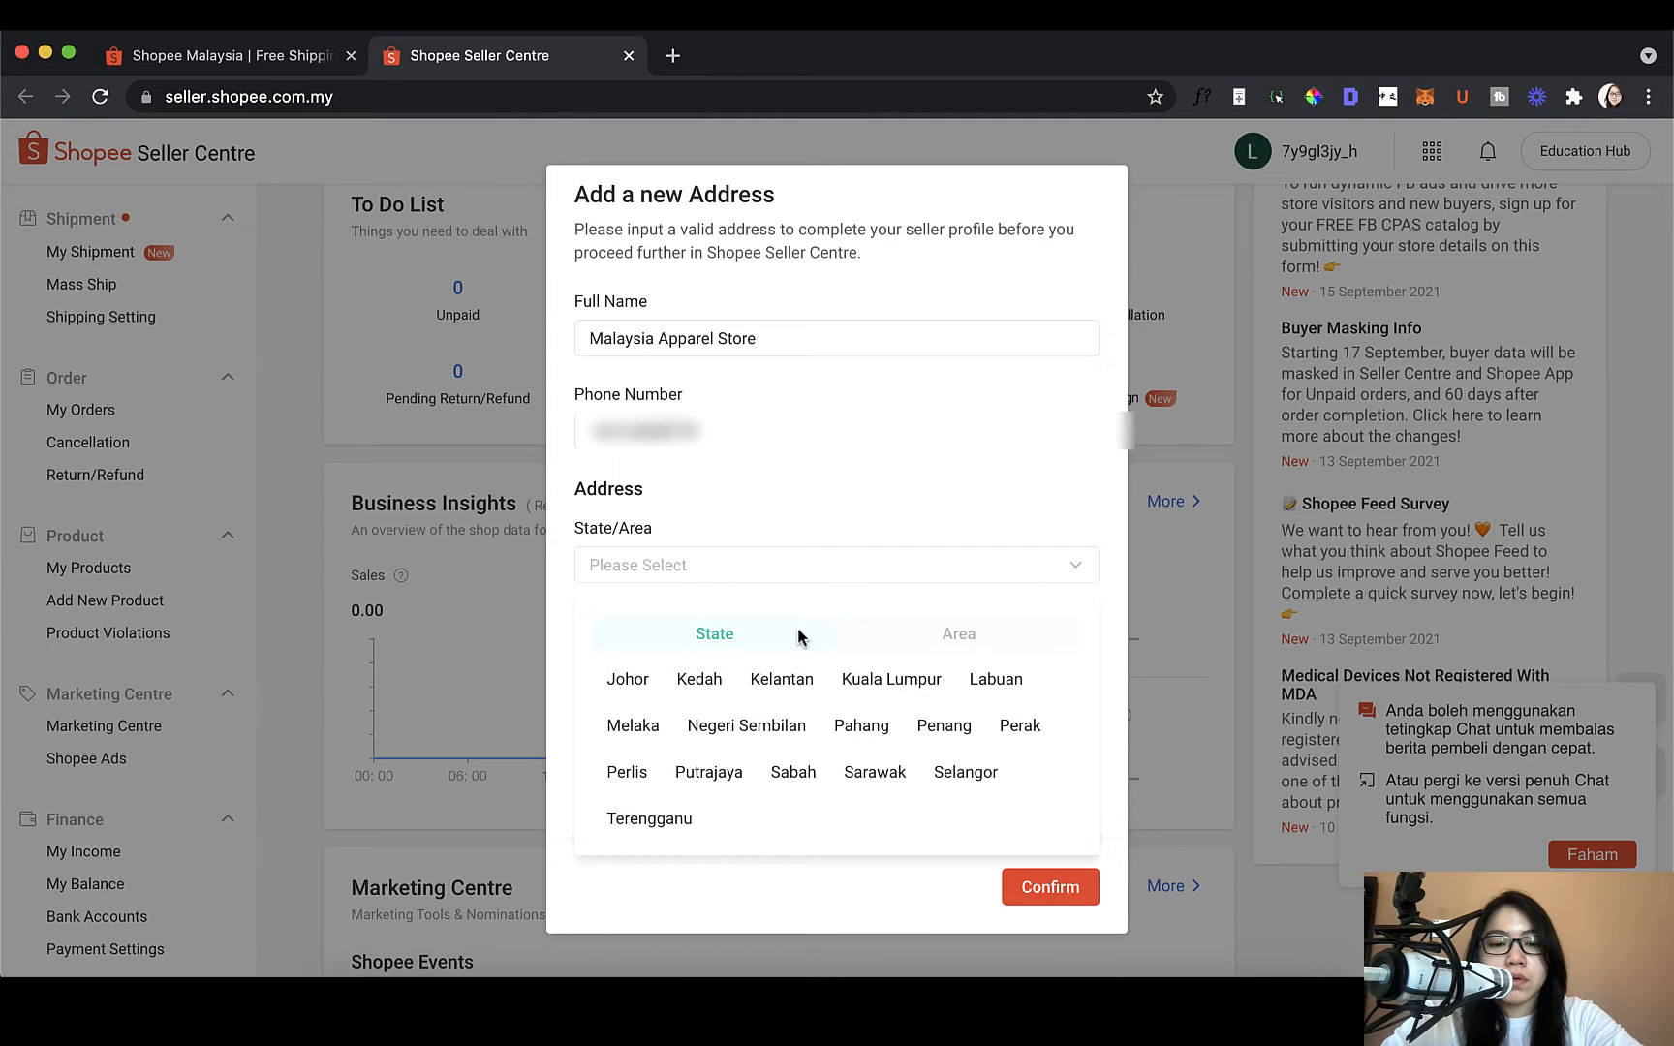
{"action": "left_click", "coordinate": [884, 779]}
{"action": "scroll", "coordinate": [895, 740], "scroll_direction": "down", "scroll_amount": 3}
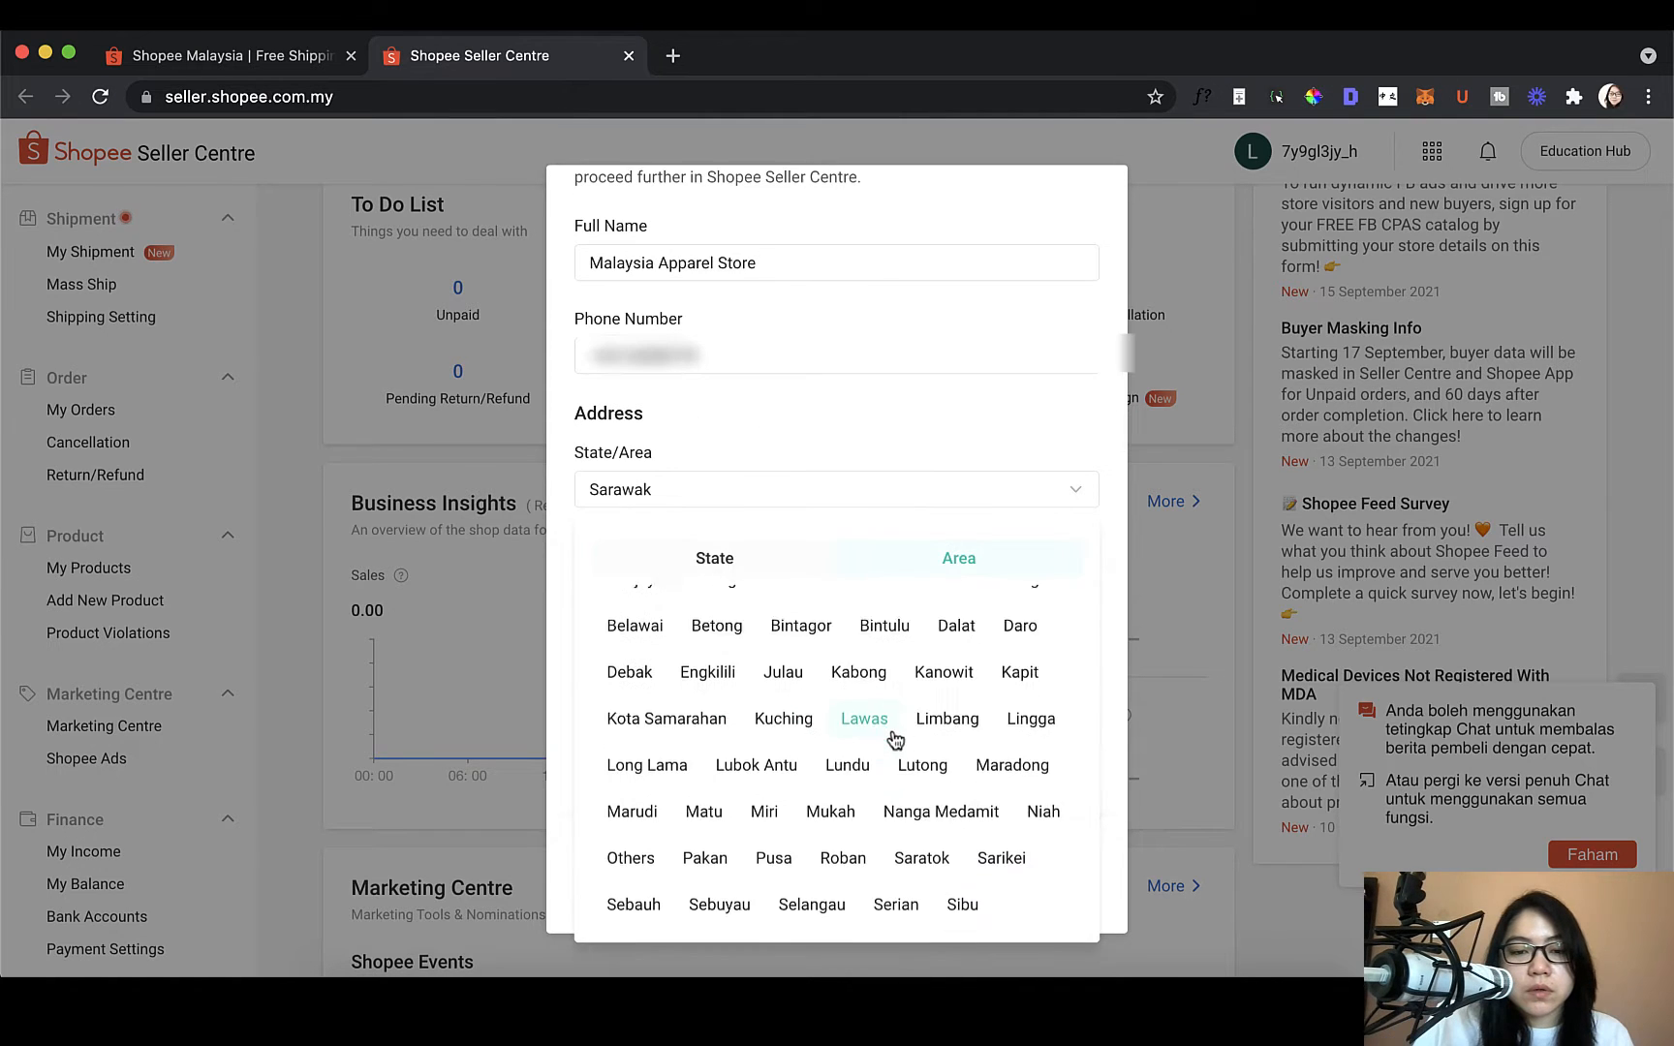
{"action": "scroll", "coordinate": [1012, 784], "scroll_direction": "up", "scroll_amount": 3}
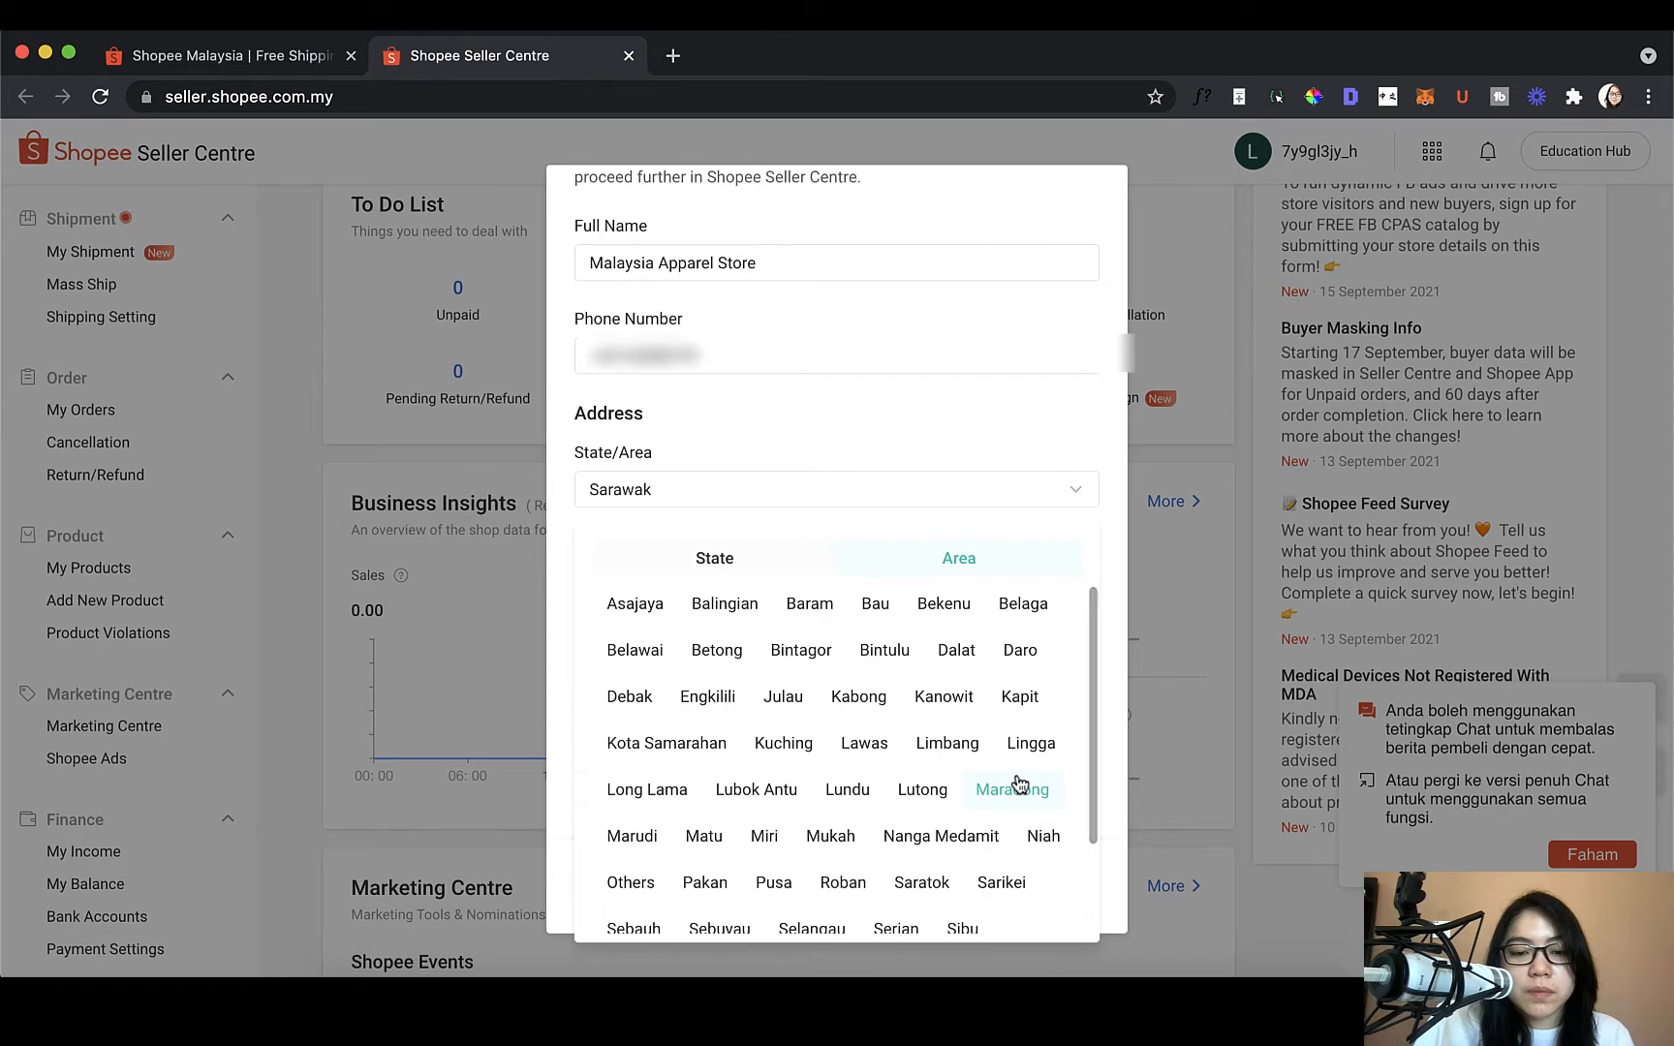
{"action": "scroll", "coordinate": [703, 766], "scroll_direction": "down", "scroll_amount": 1}
{"action": "left_click", "coordinate": [764, 784]}
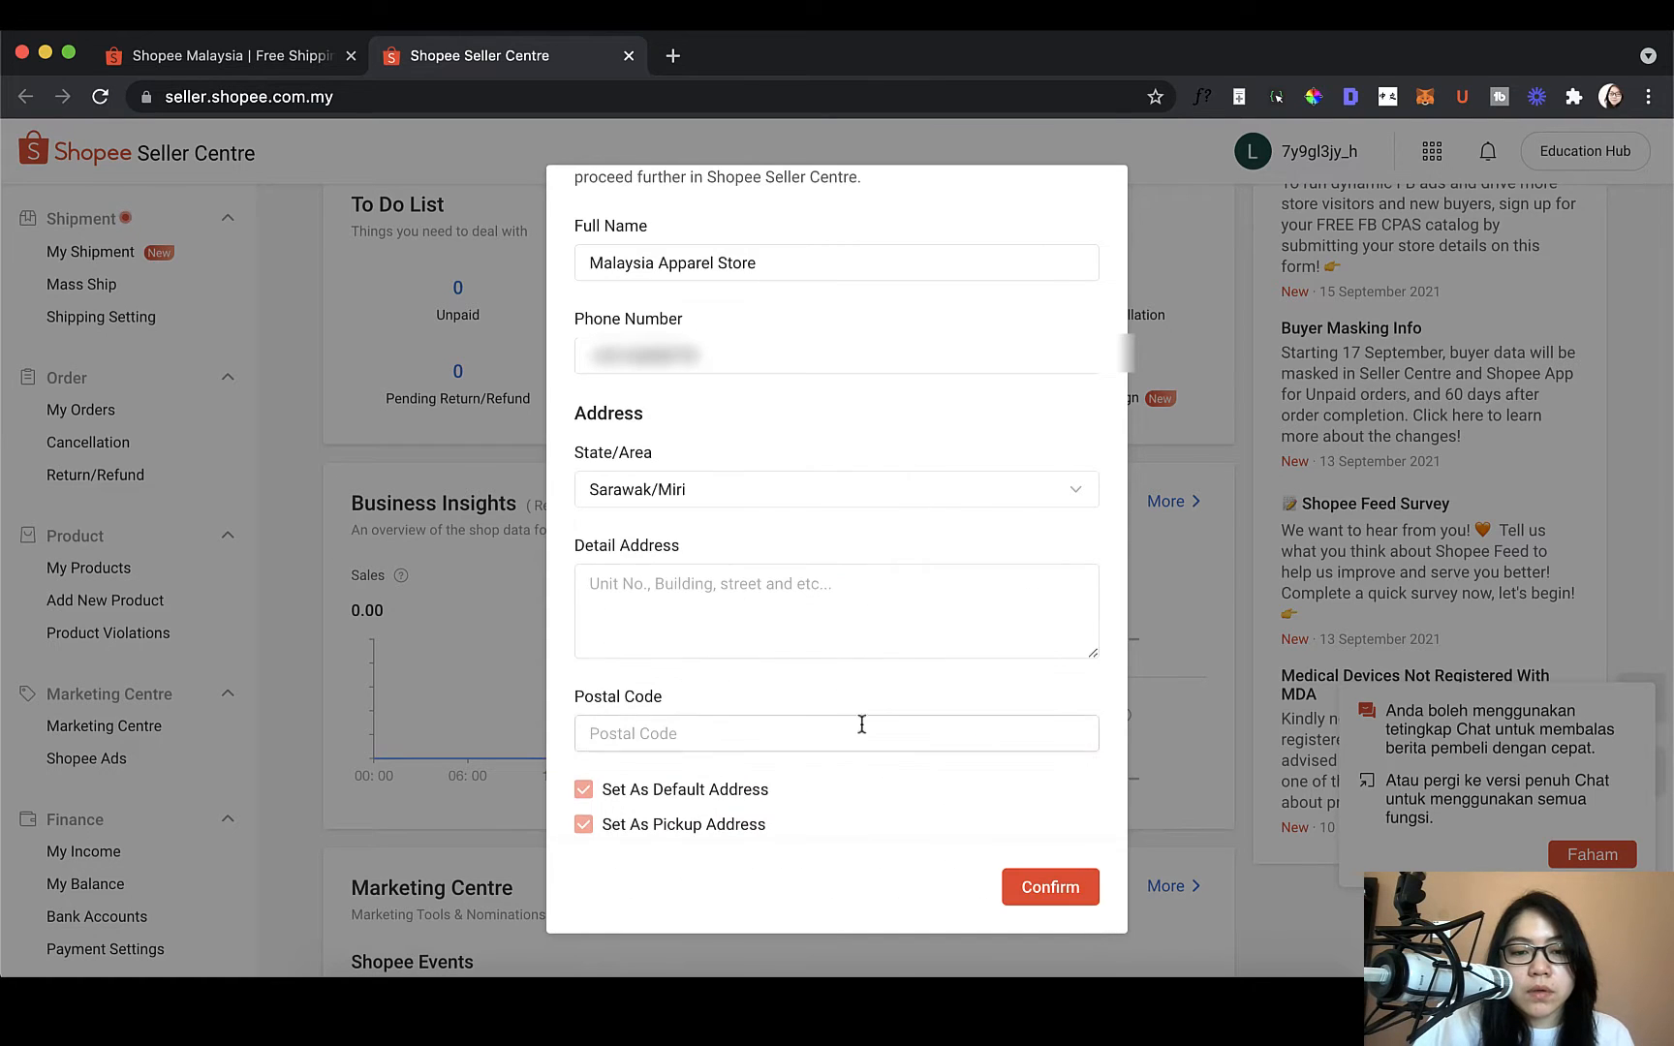
Step: Enter 'Tes address' as detail address and postal code 98000, then confirm
{"action": "left_click", "coordinate": [888, 577]}
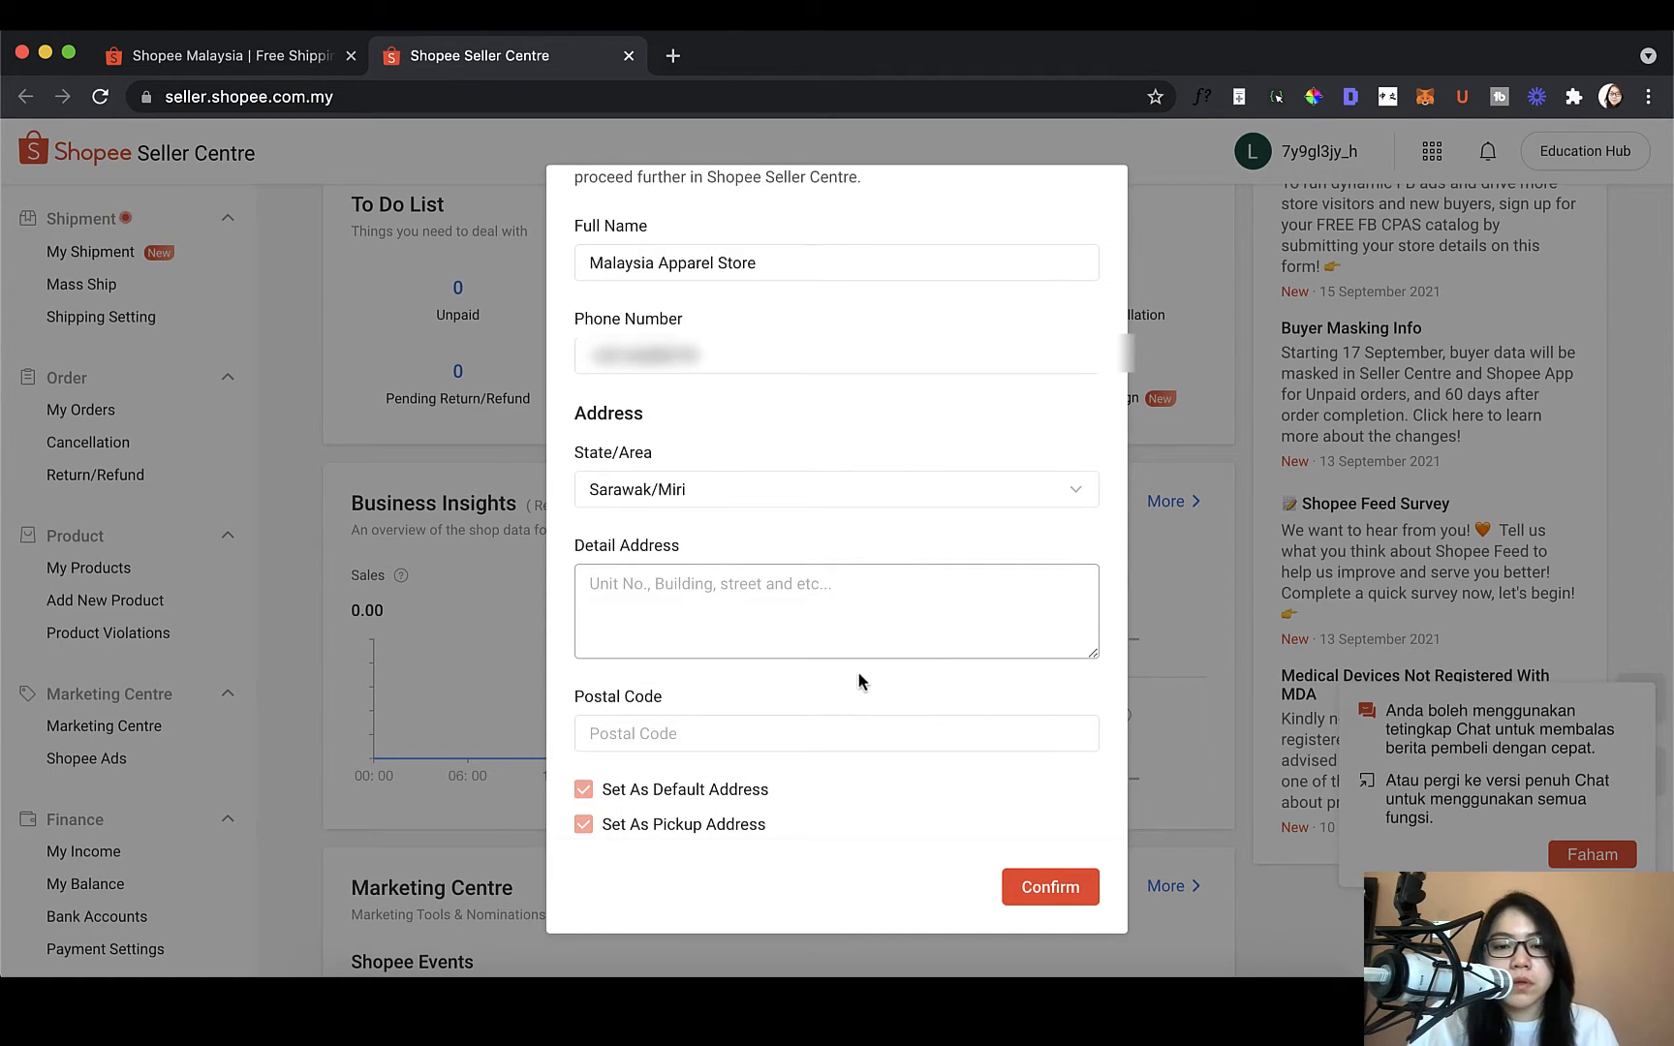
{"action": "type", "text": "Tes "}
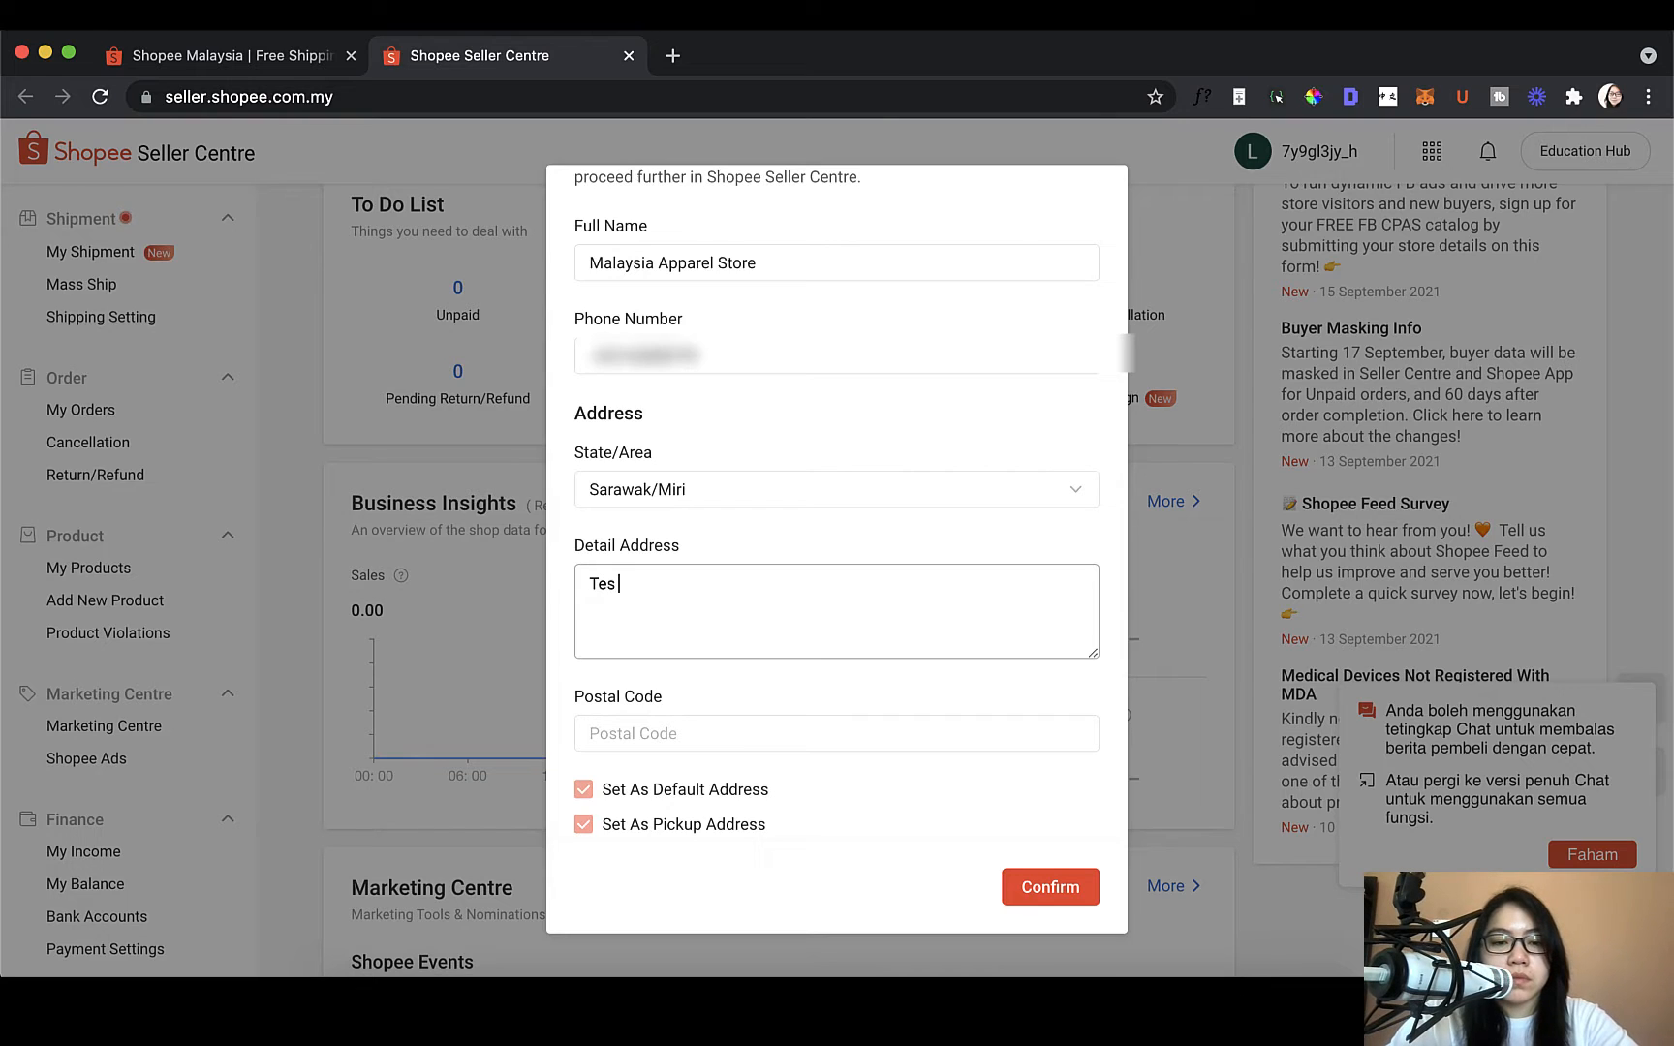
{"action": "type", "text": "address"}
{"action": "key", "text": "Tab"}
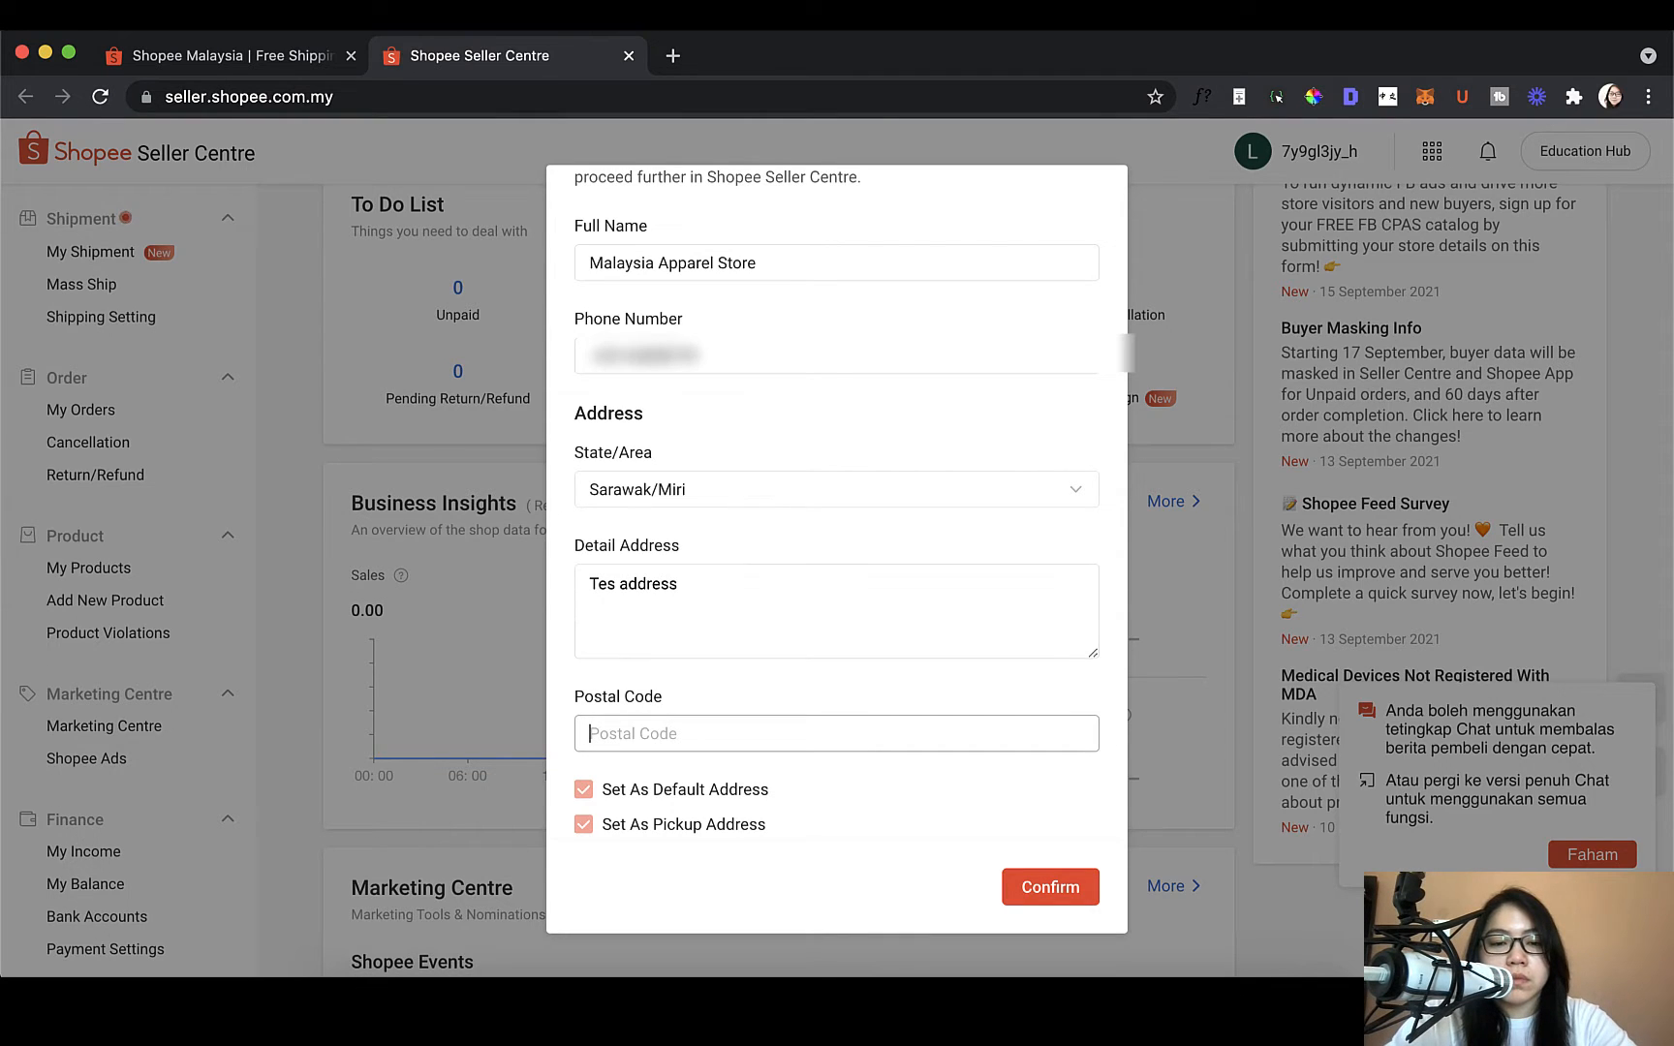
{"action": "type", "text": "98000"}
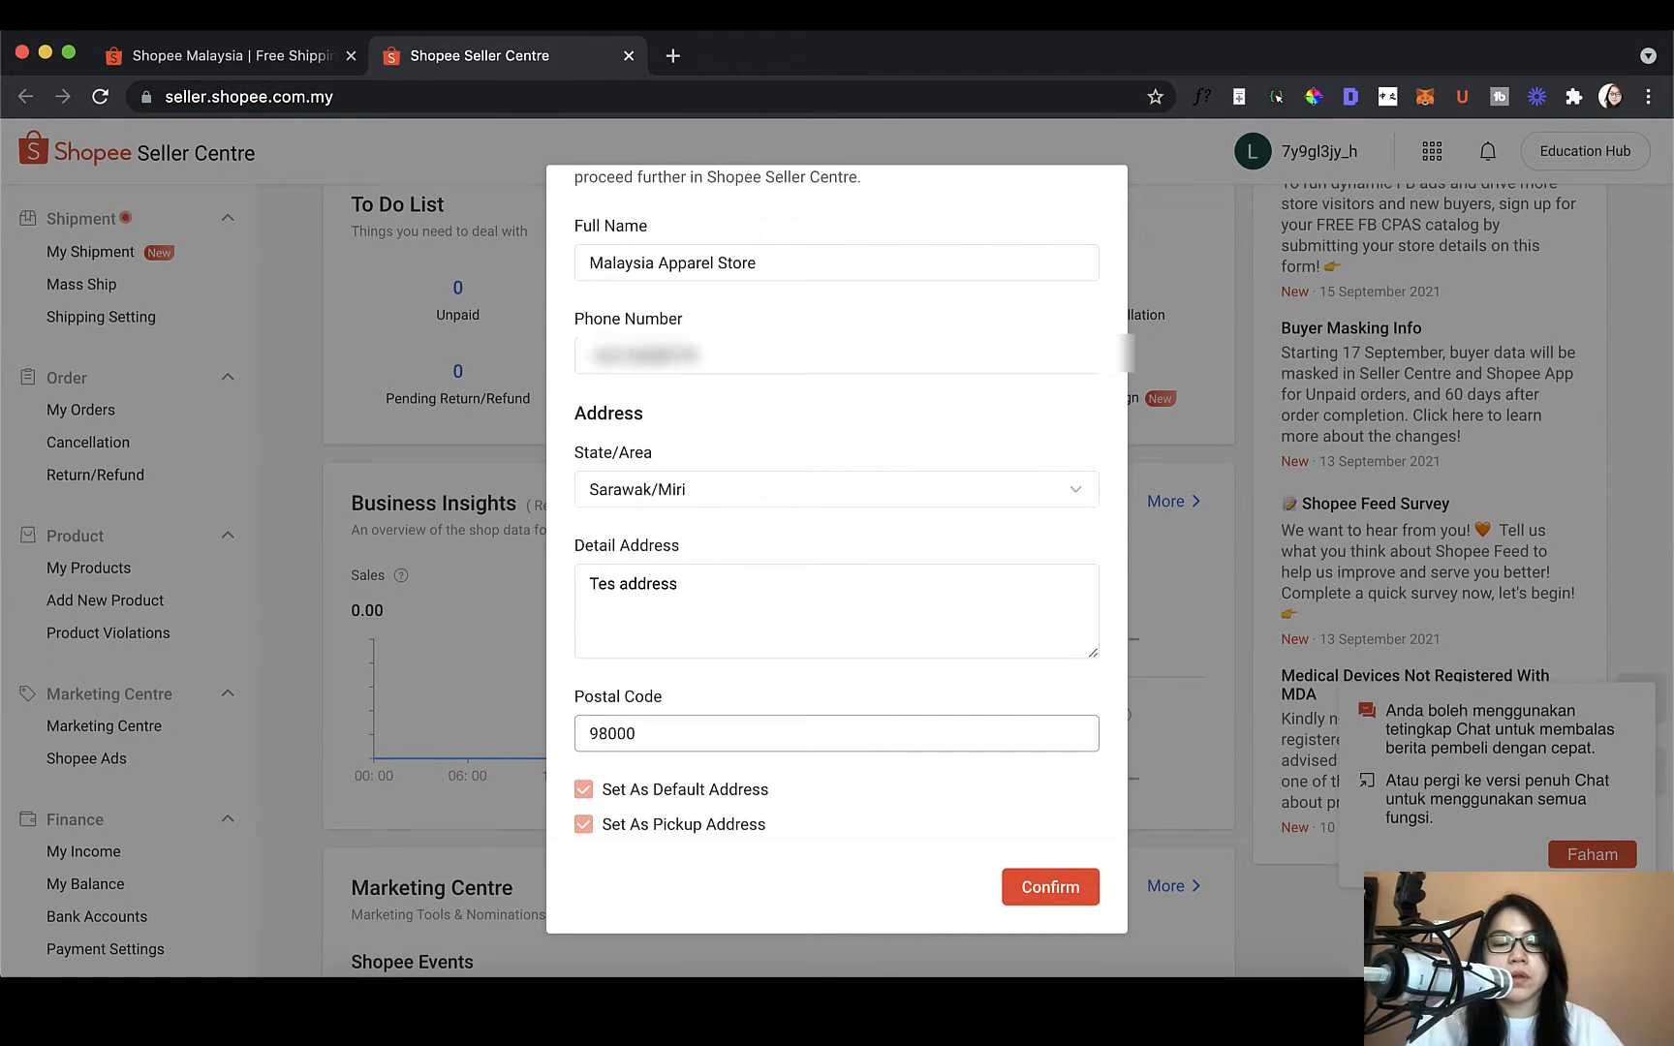
{"action": "left_click", "coordinate": [843, 793]}
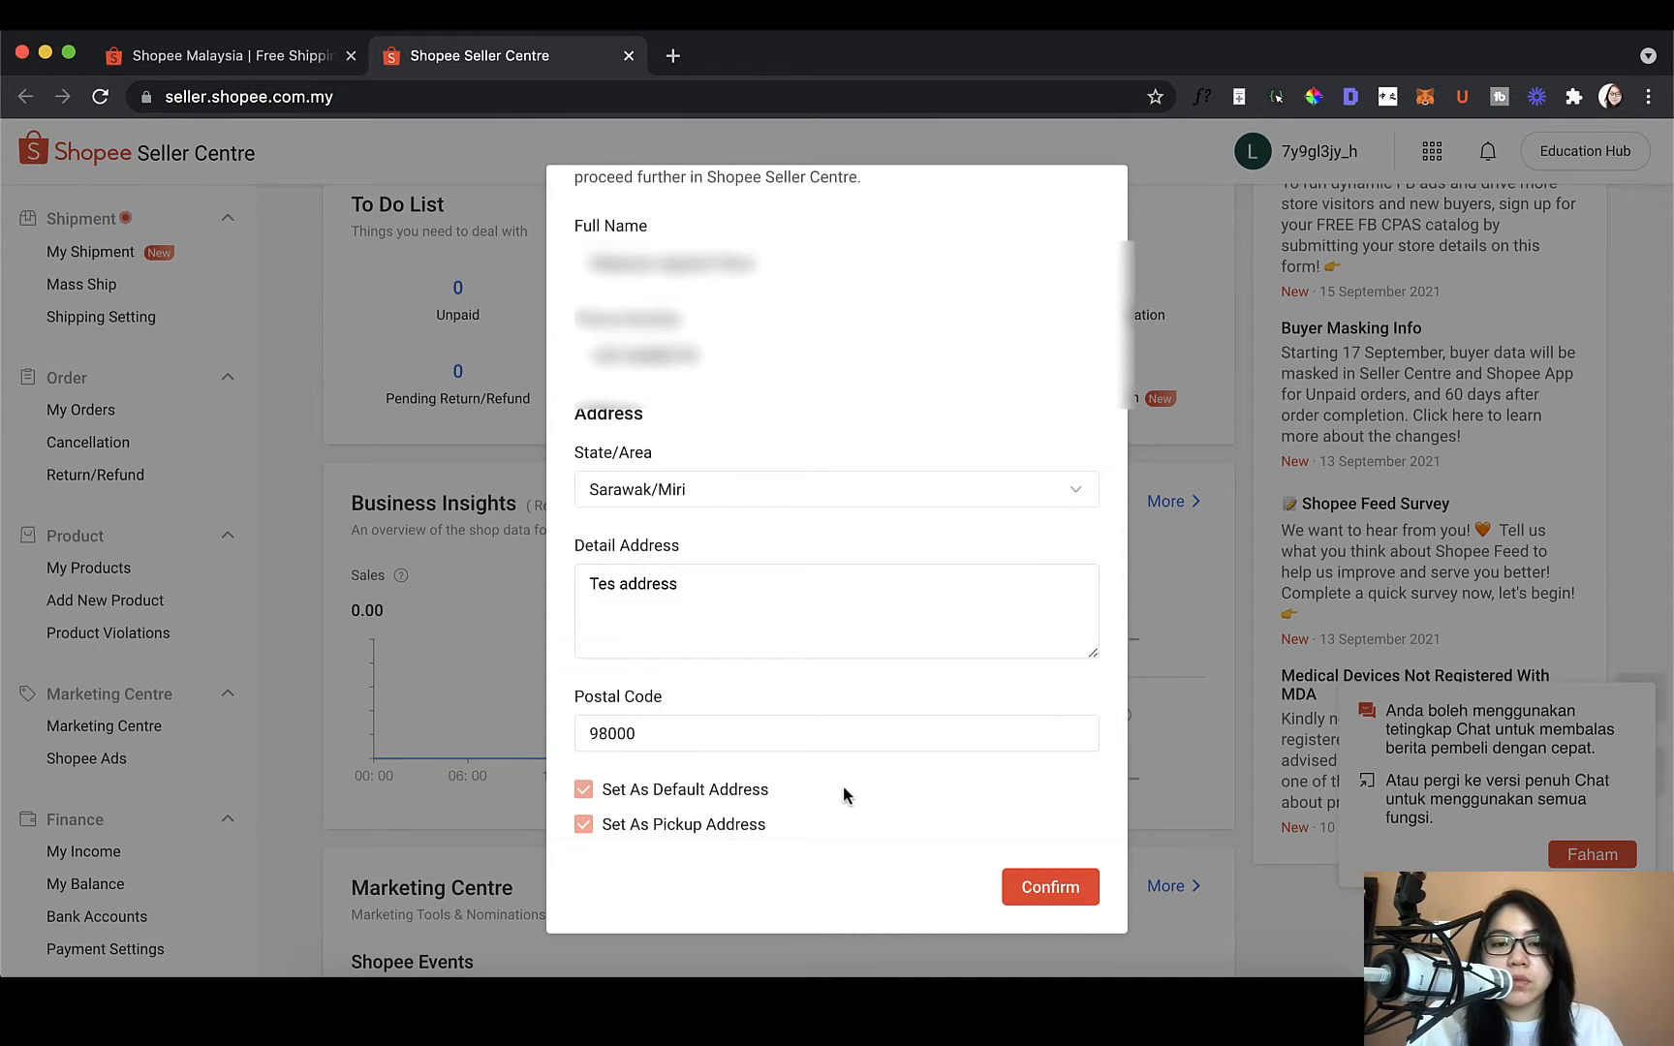
{"action": "scroll", "coordinate": [842, 785], "scroll_direction": "down", "scroll_amount": 2}
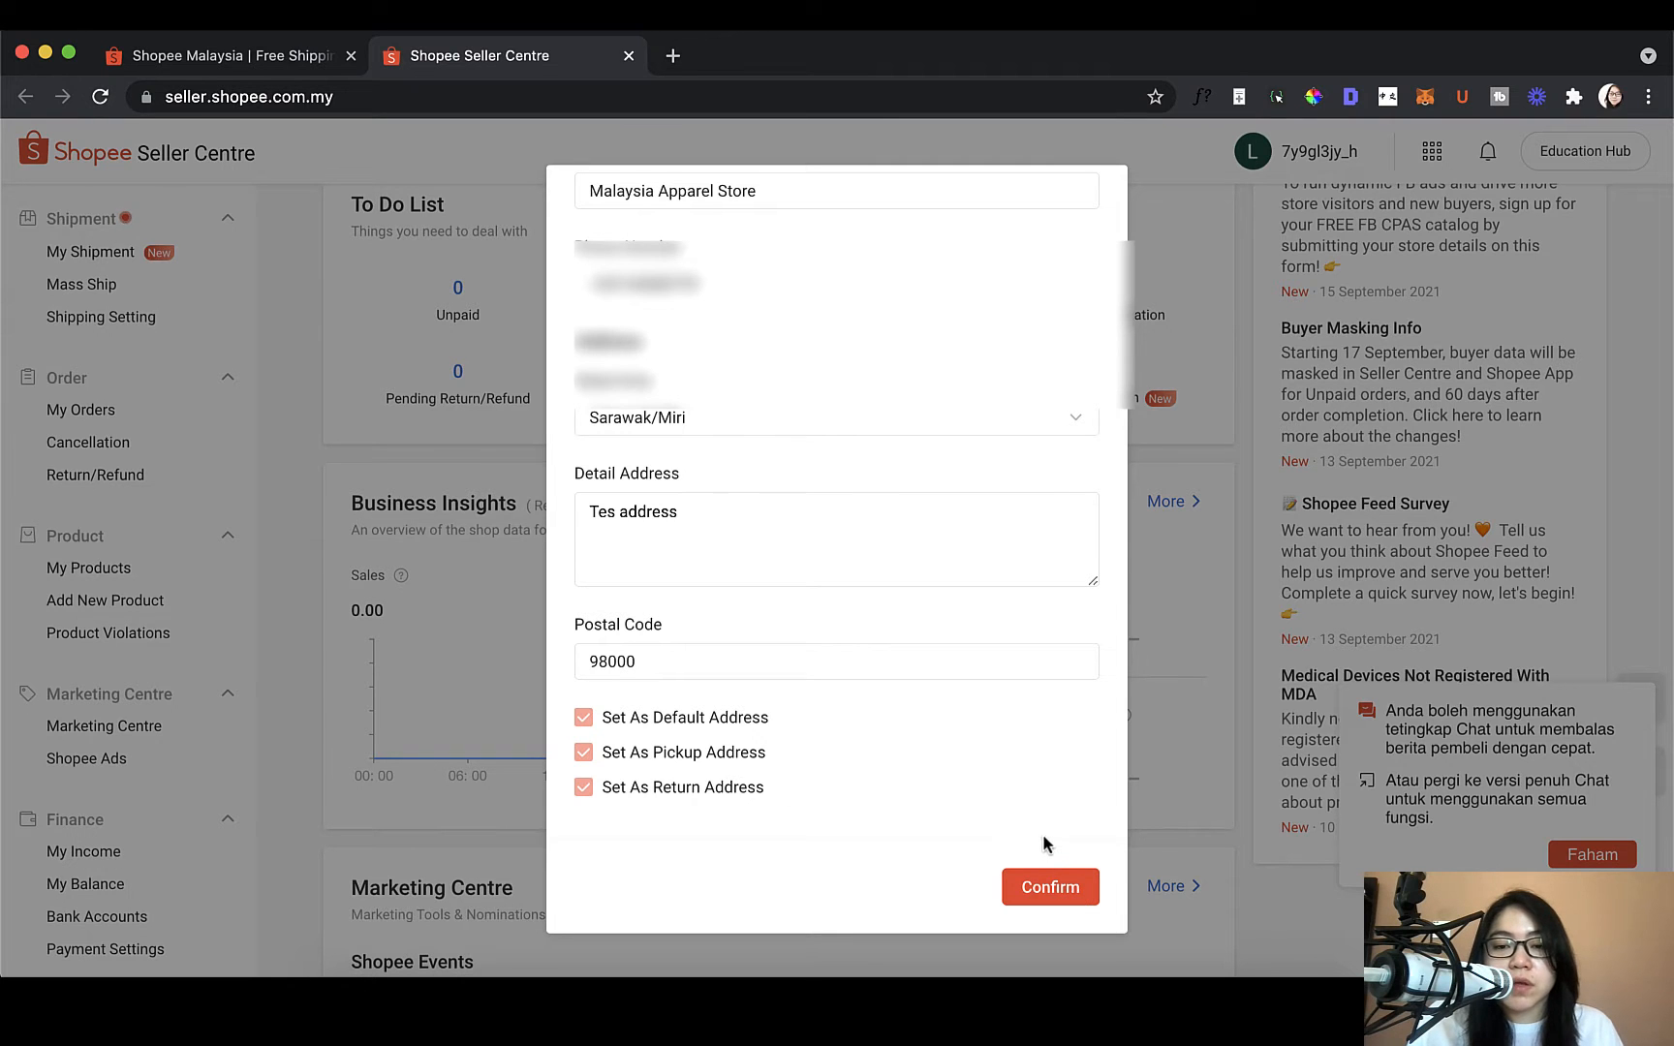
{"action": "scroll", "coordinate": [1043, 835], "scroll_direction": "down", "scroll_amount": 1}
{"action": "left_click", "coordinate": [1063, 883]}
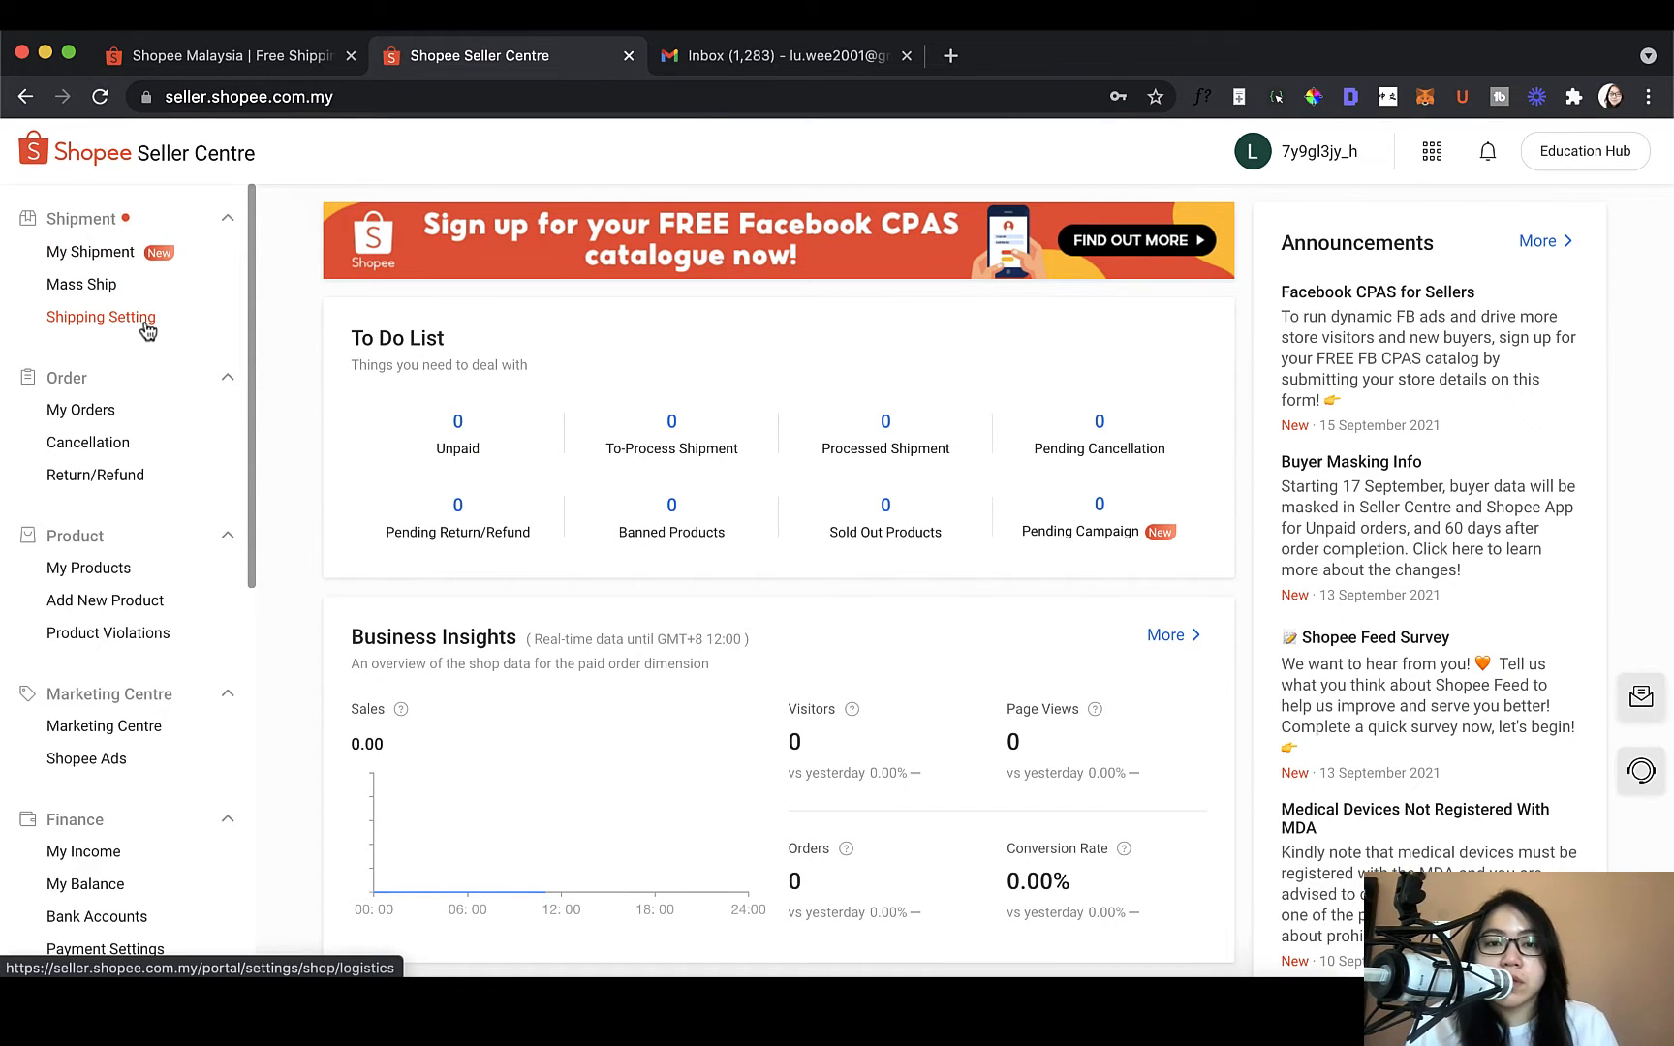
Step: Scroll the sidebar down to Finance and open Payment Settings
{"action": "scroll", "coordinate": [165, 356], "scroll_direction": "down", "scroll_amount": 1}
{"action": "scroll", "coordinate": [165, 353], "scroll_direction": "down", "scroll_amount": 2}
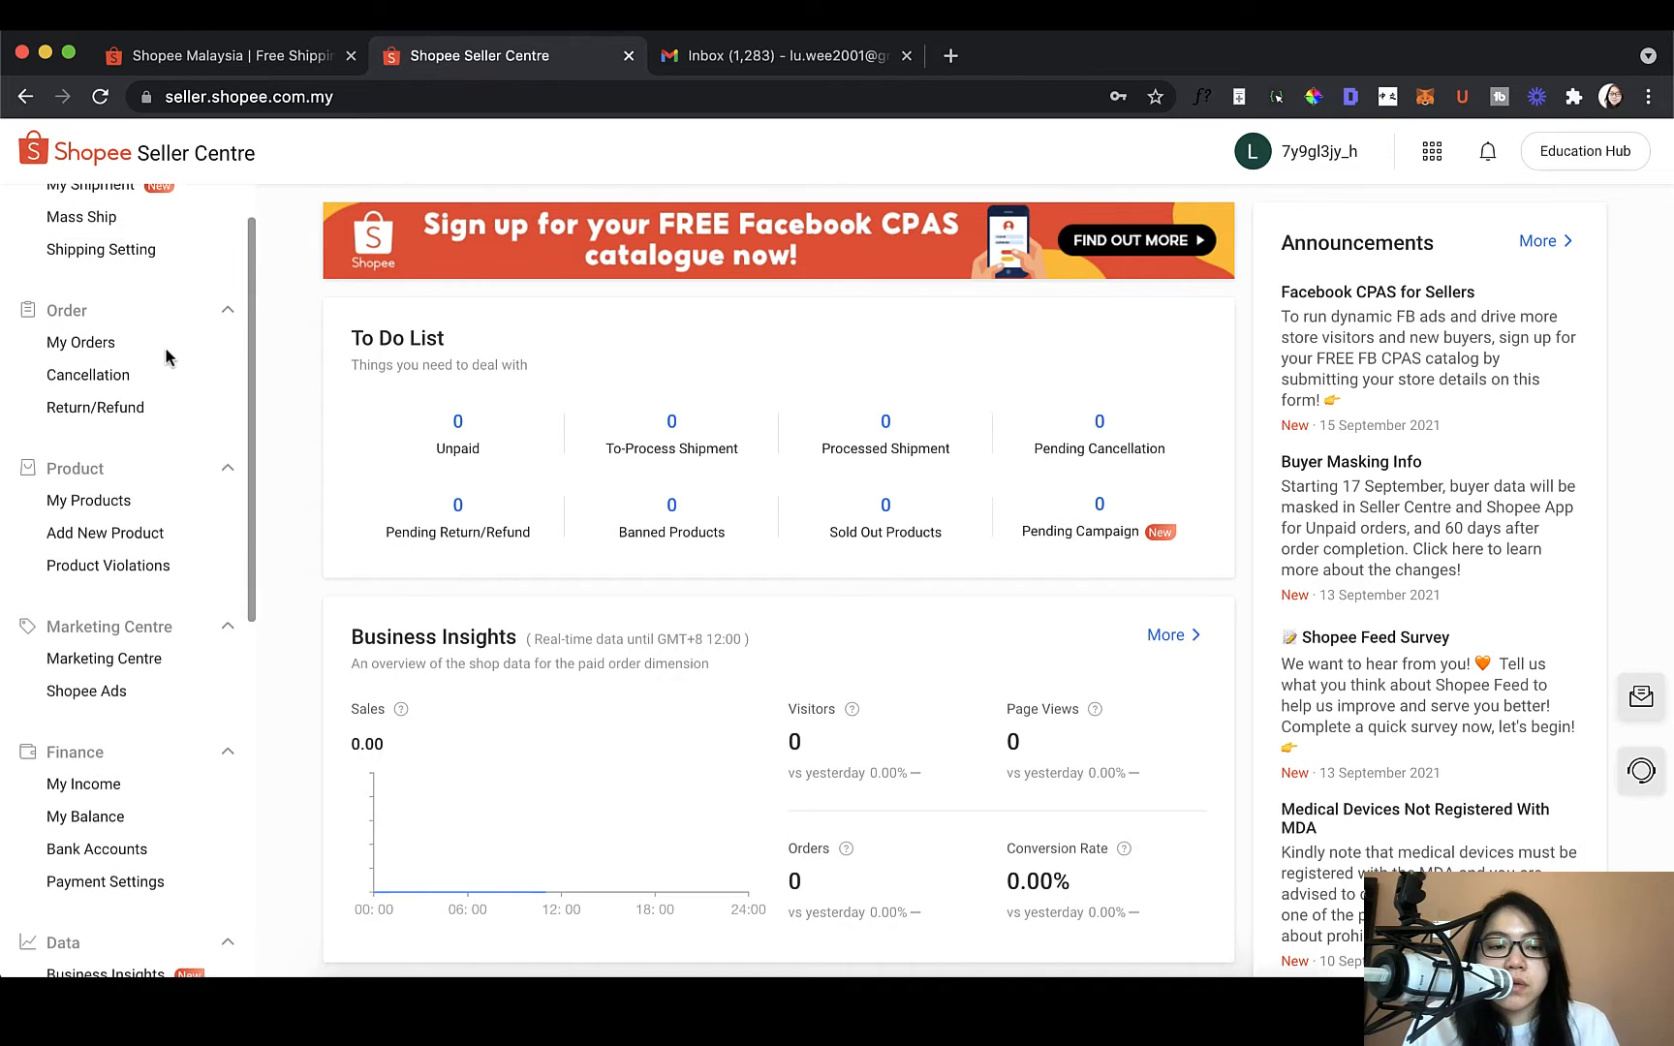
{"action": "scroll", "coordinate": [39, 358], "scroll_direction": "up", "scroll_amount": 3}
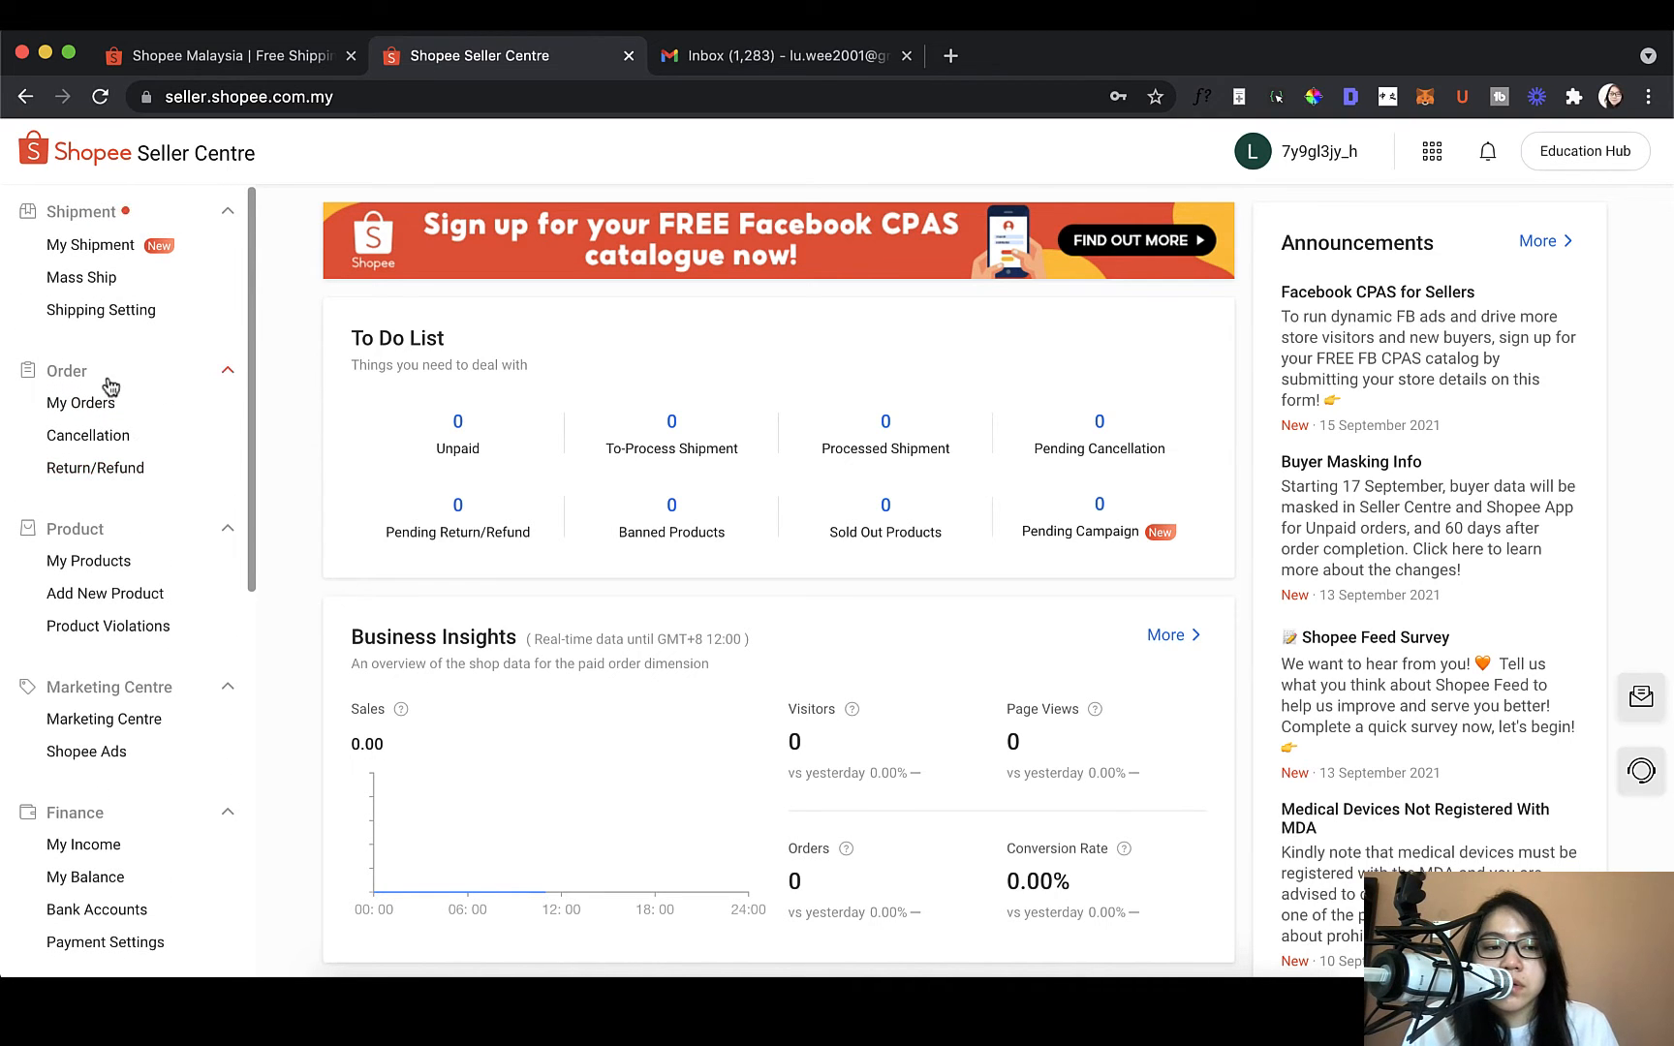
{"action": "scroll", "coordinate": [174, 455], "scroll_direction": "down", "scroll_amount": 4}
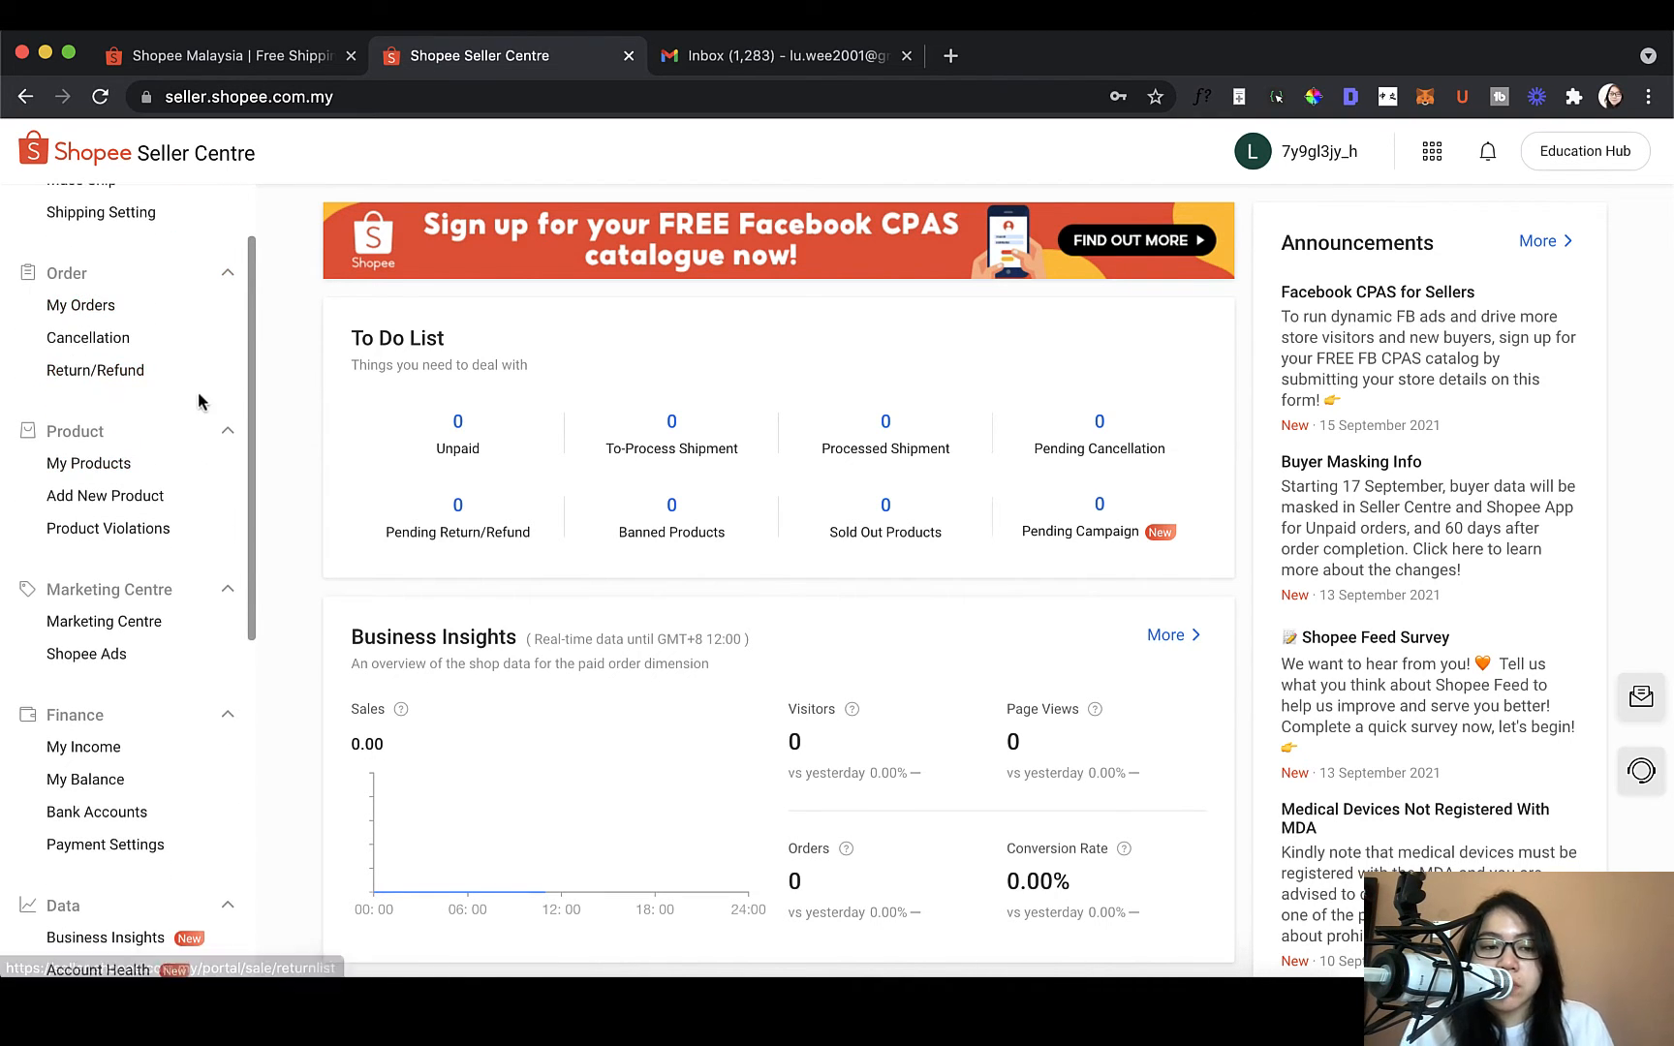
{"action": "scroll", "coordinate": [198, 395], "scroll_direction": "down", "scroll_amount": 4}
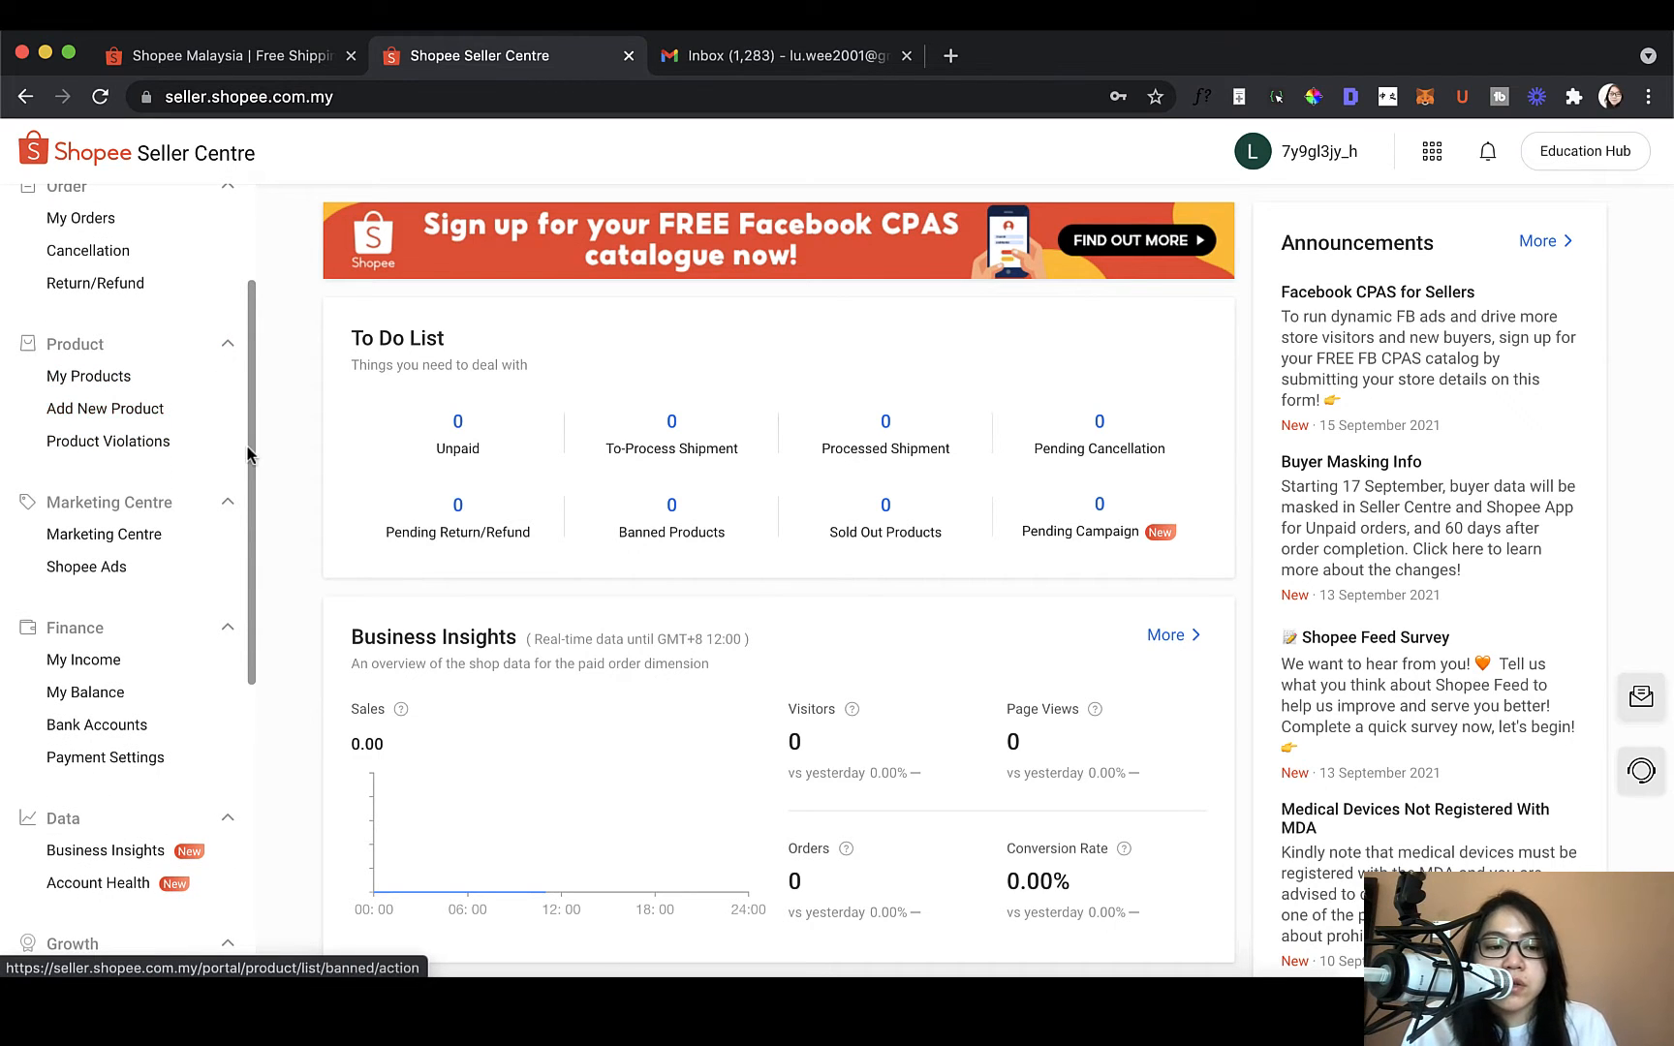
{"action": "scroll", "coordinate": [214, 472], "scroll_direction": "down", "scroll_amount": 4}
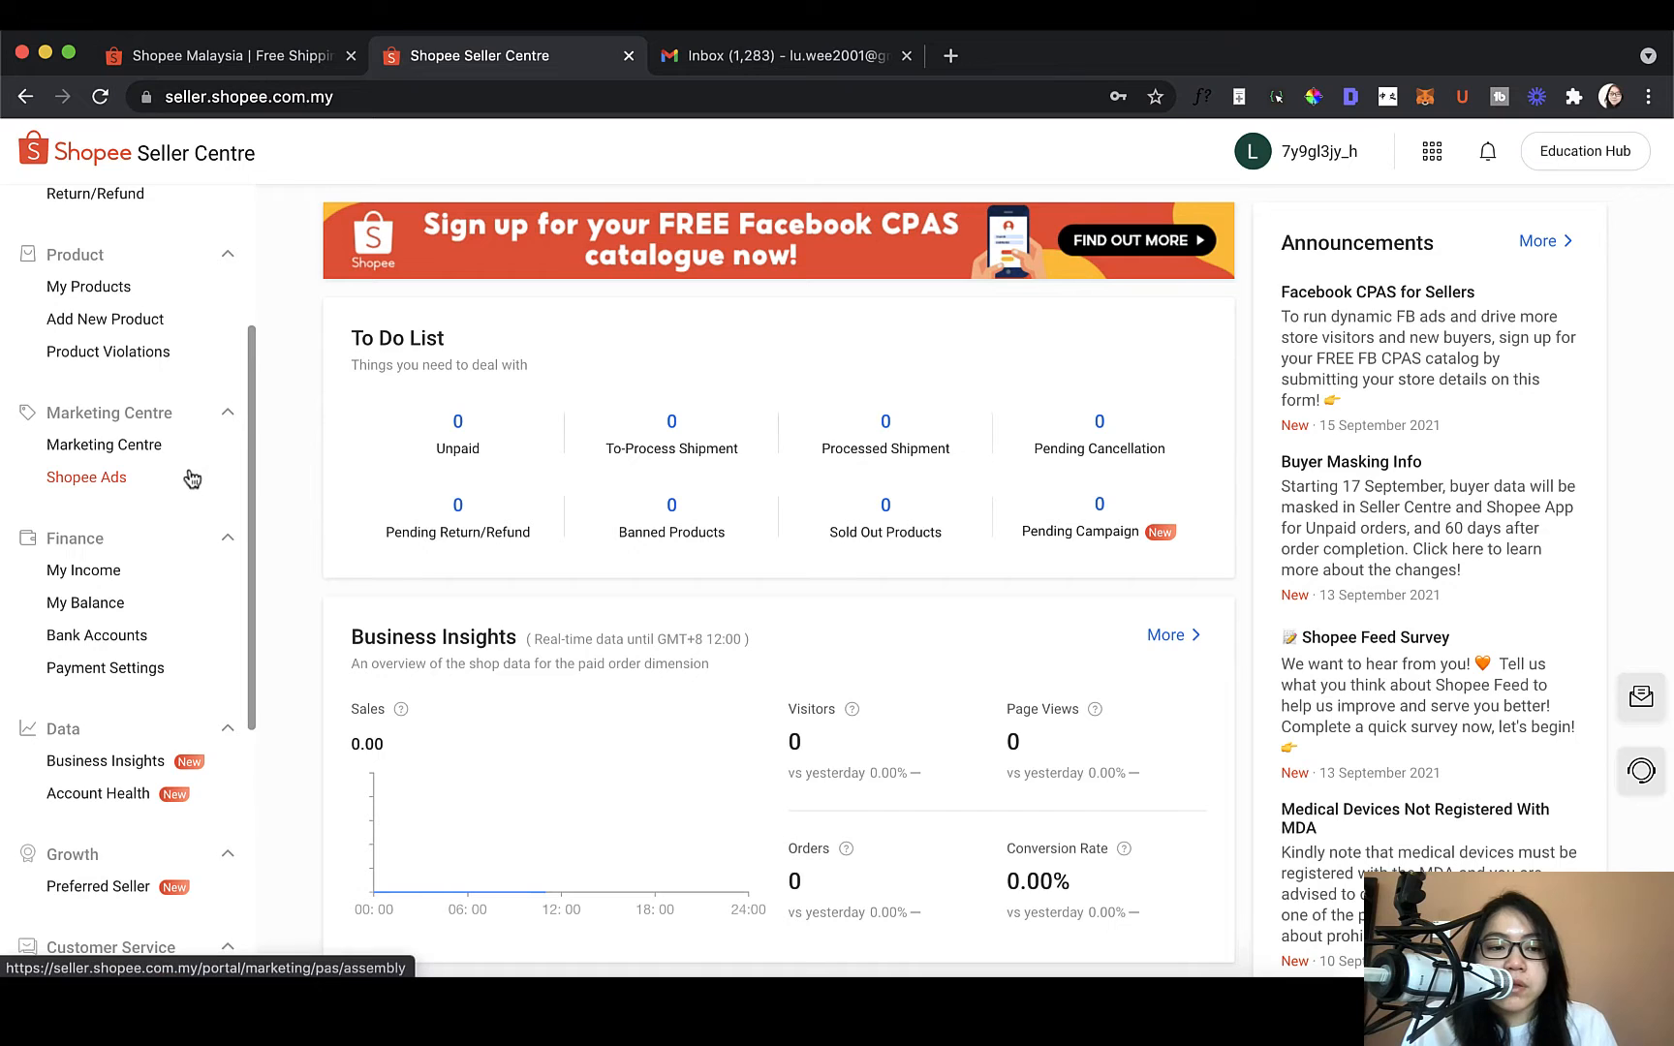
{"action": "scroll", "coordinate": [192, 478], "scroll_direction": "down", "scroll_amount": 3}
{"action": "scroll", "coordinate": [193, 479], "scroll_direction": "down", "scroll_amount": 3}
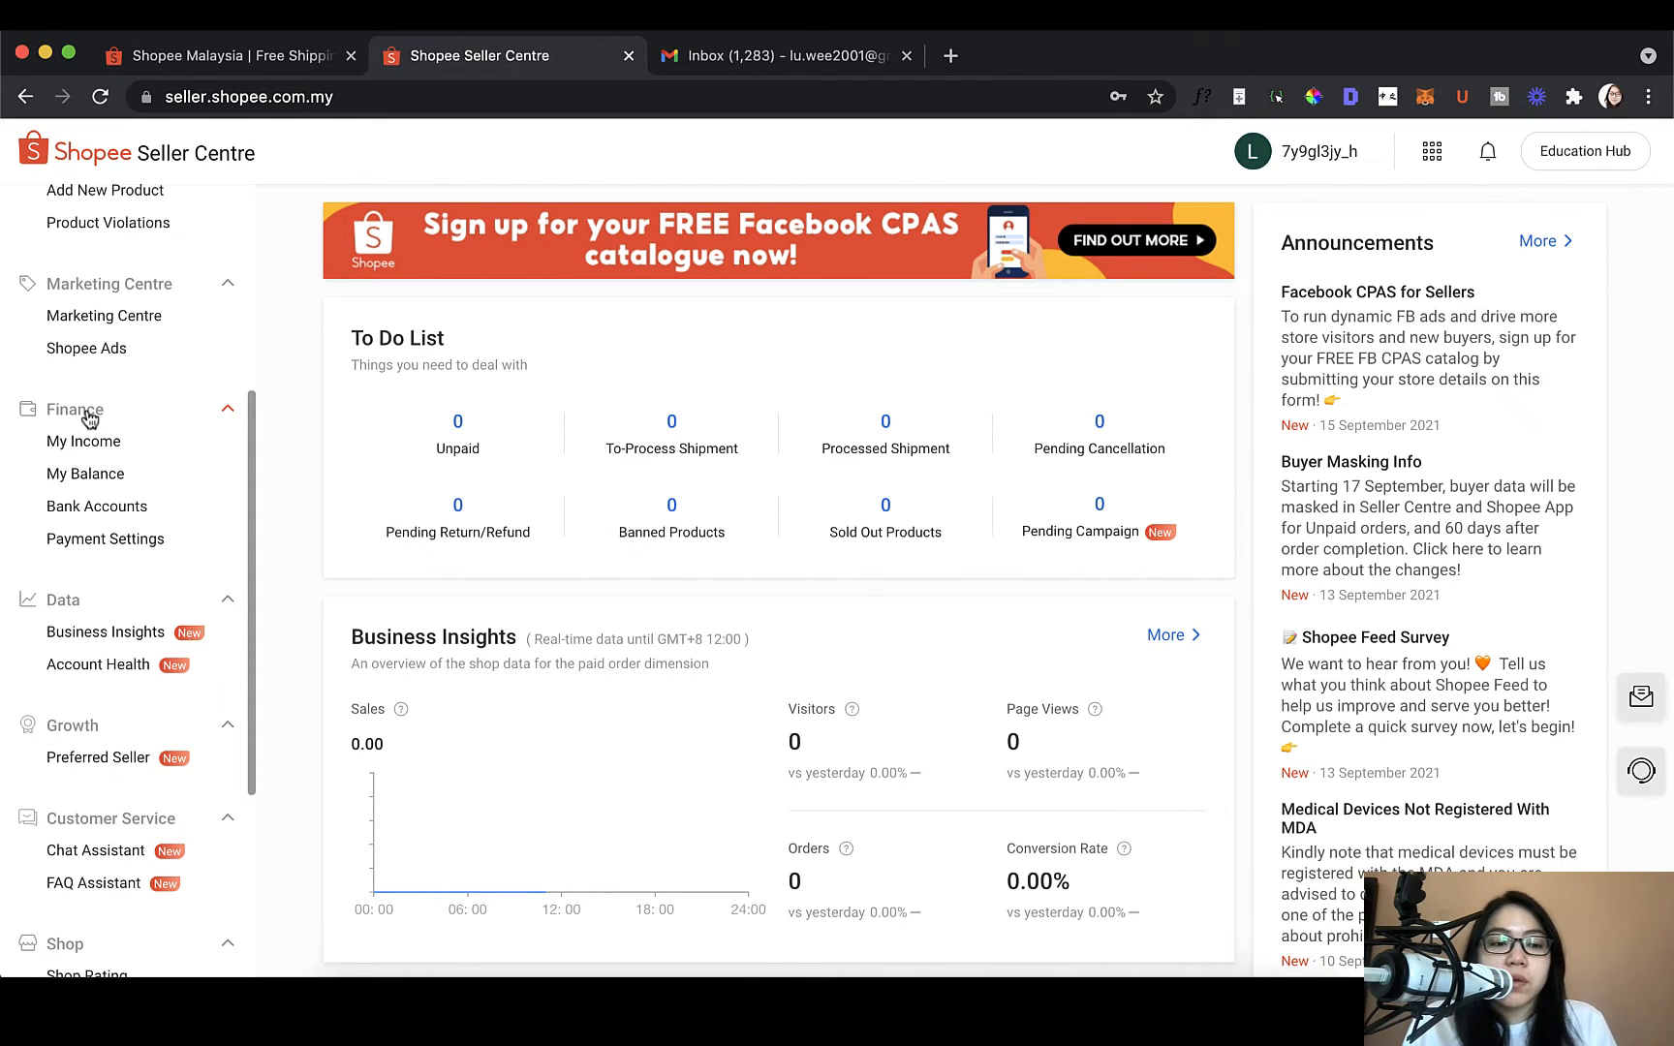
{"action": "left_click", "coordinate": [109, 539]}
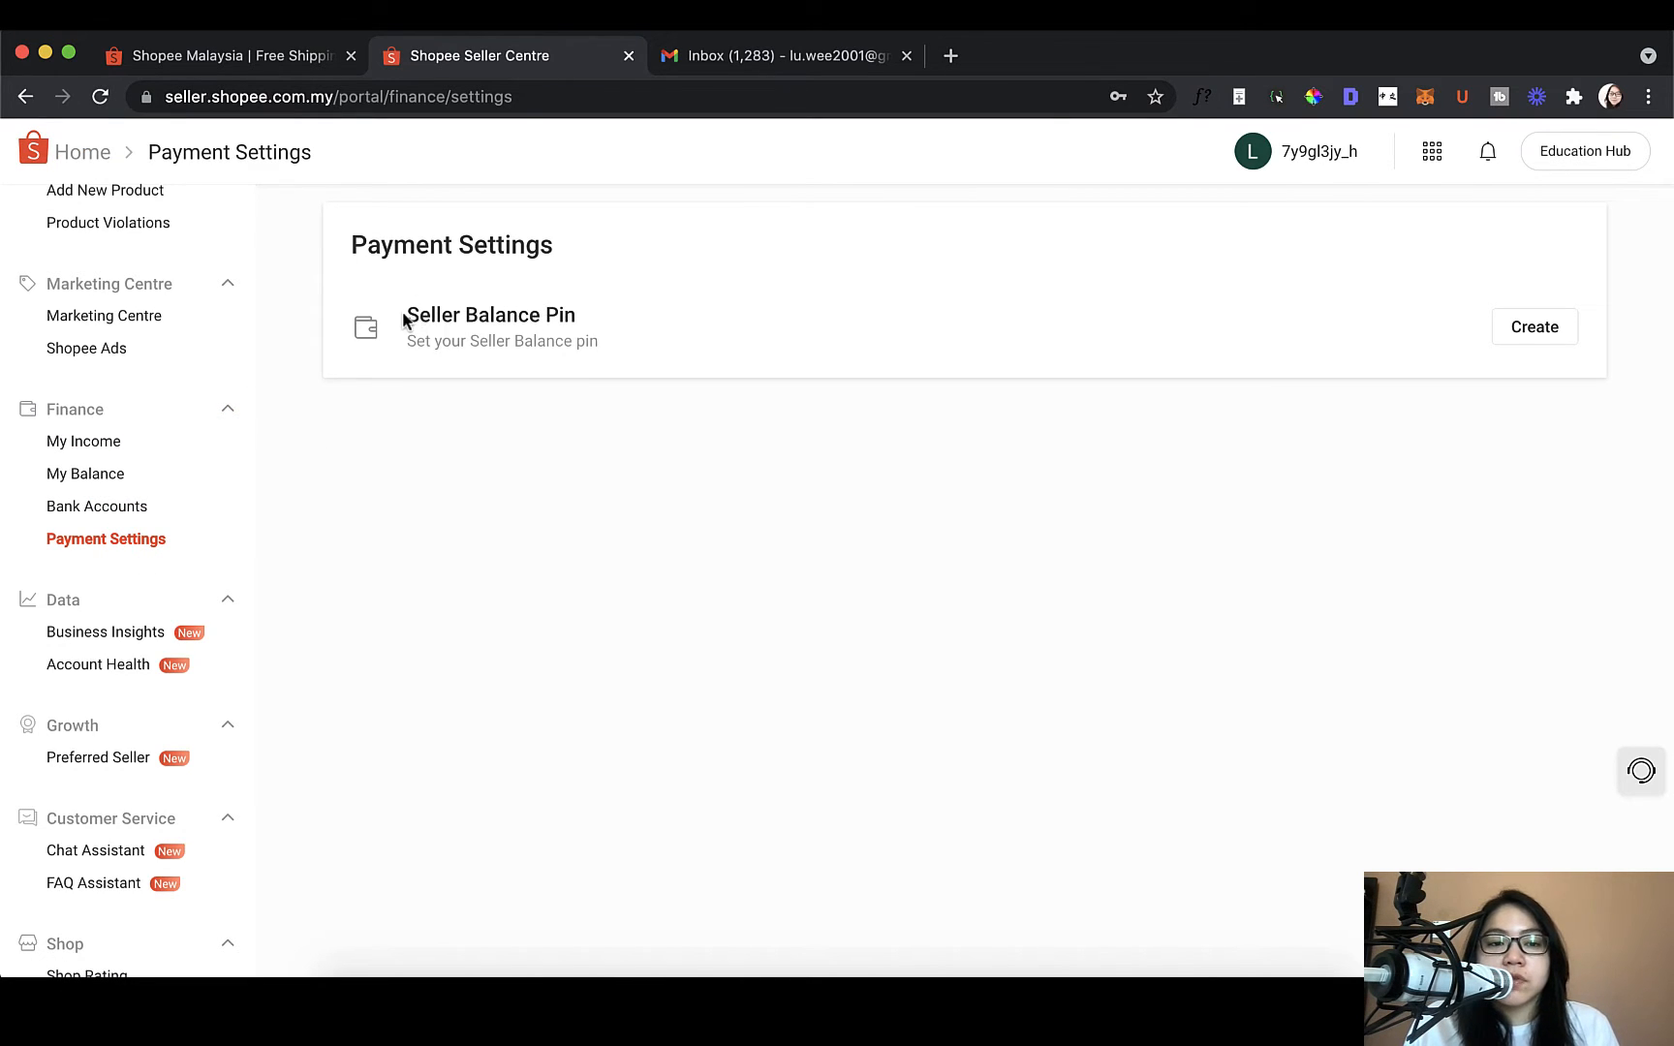
{"action": "left_click_drag", "start_coordinate": [403, 318], "coordinate": [632, 320]}
{"action": "left_click", "coordinate": [634, 322]}
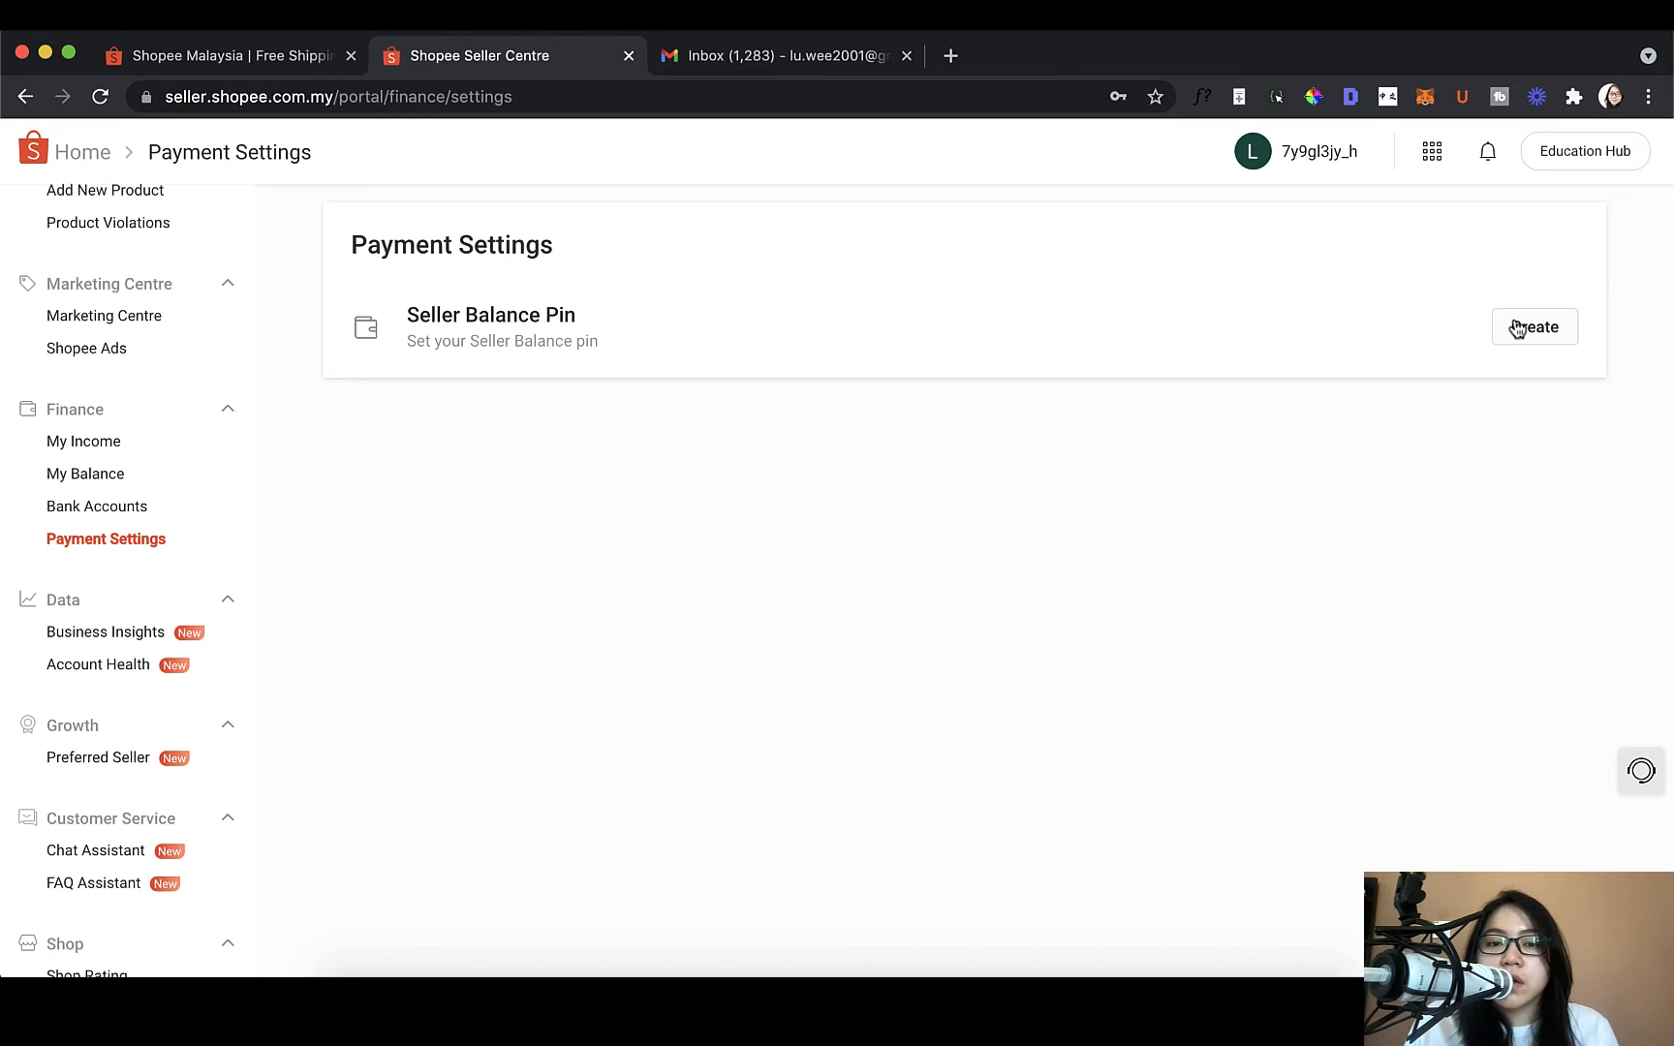
Step: Start creating a Seller Balance Pin and enter the six-digit PIN in New Pin and Confirm Pin
{"action": "left_click", "coordinate": [1517, 329]}
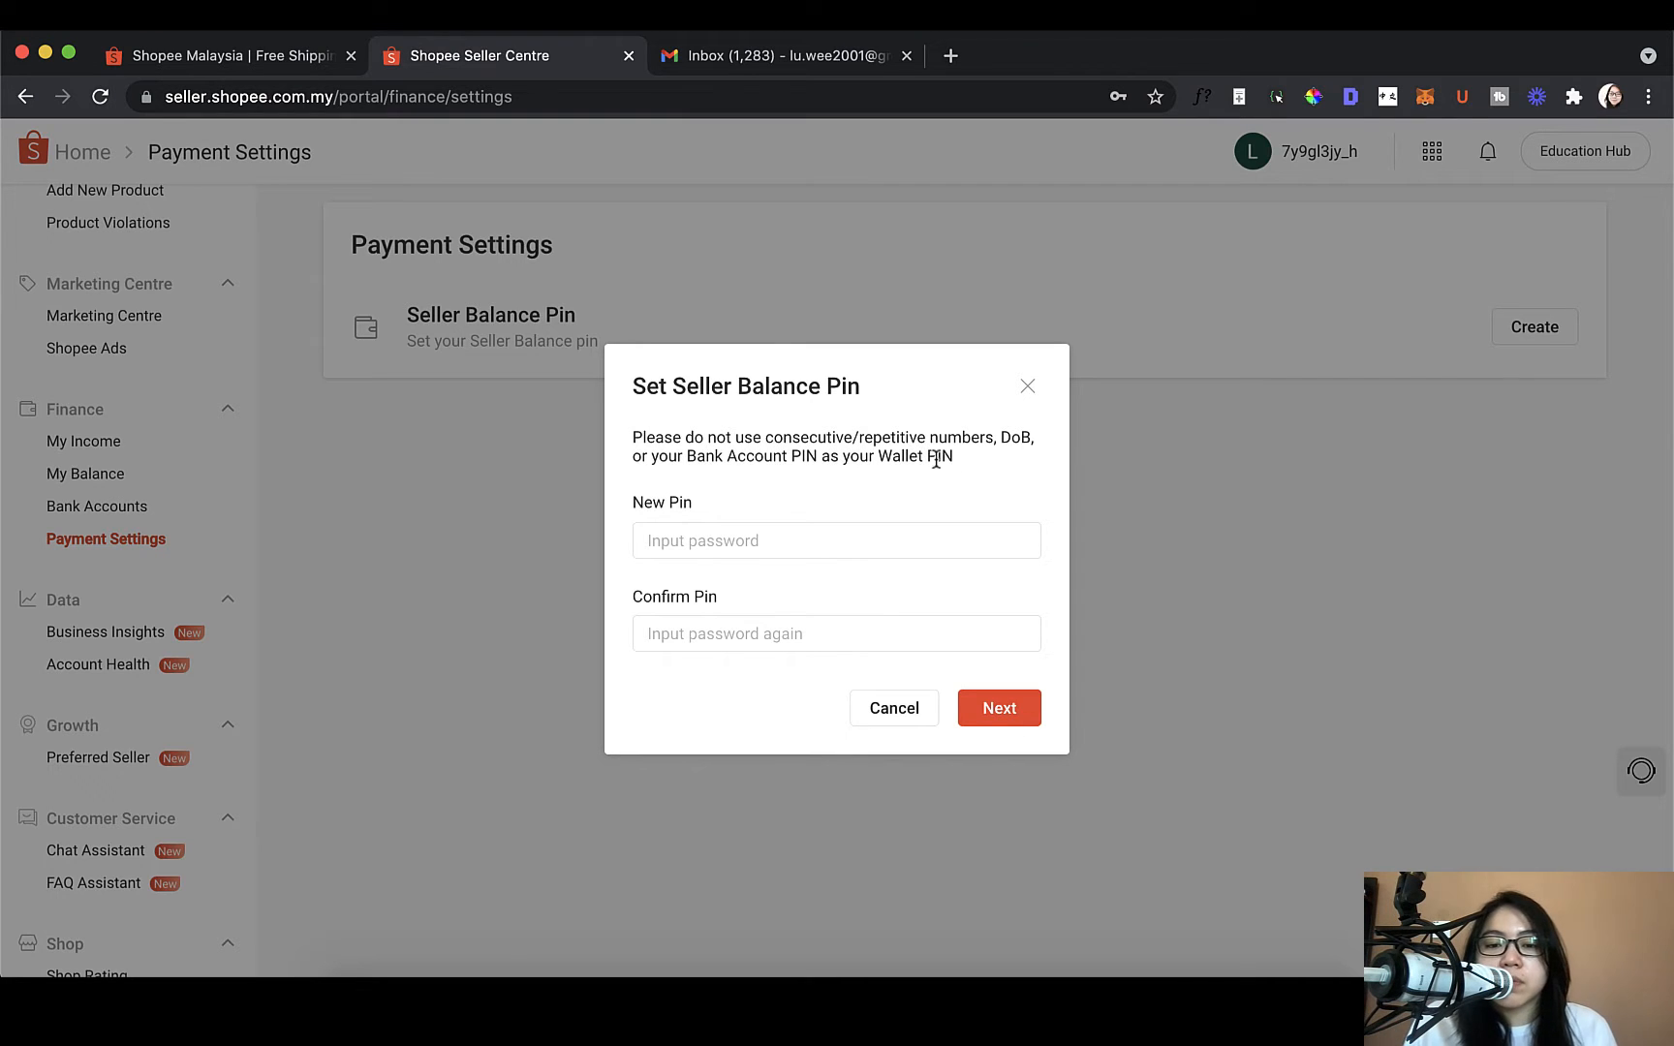
{"action": "left_click_drag", "start_coordinate": [1002, 435], "coordinate": [1033, 437]}
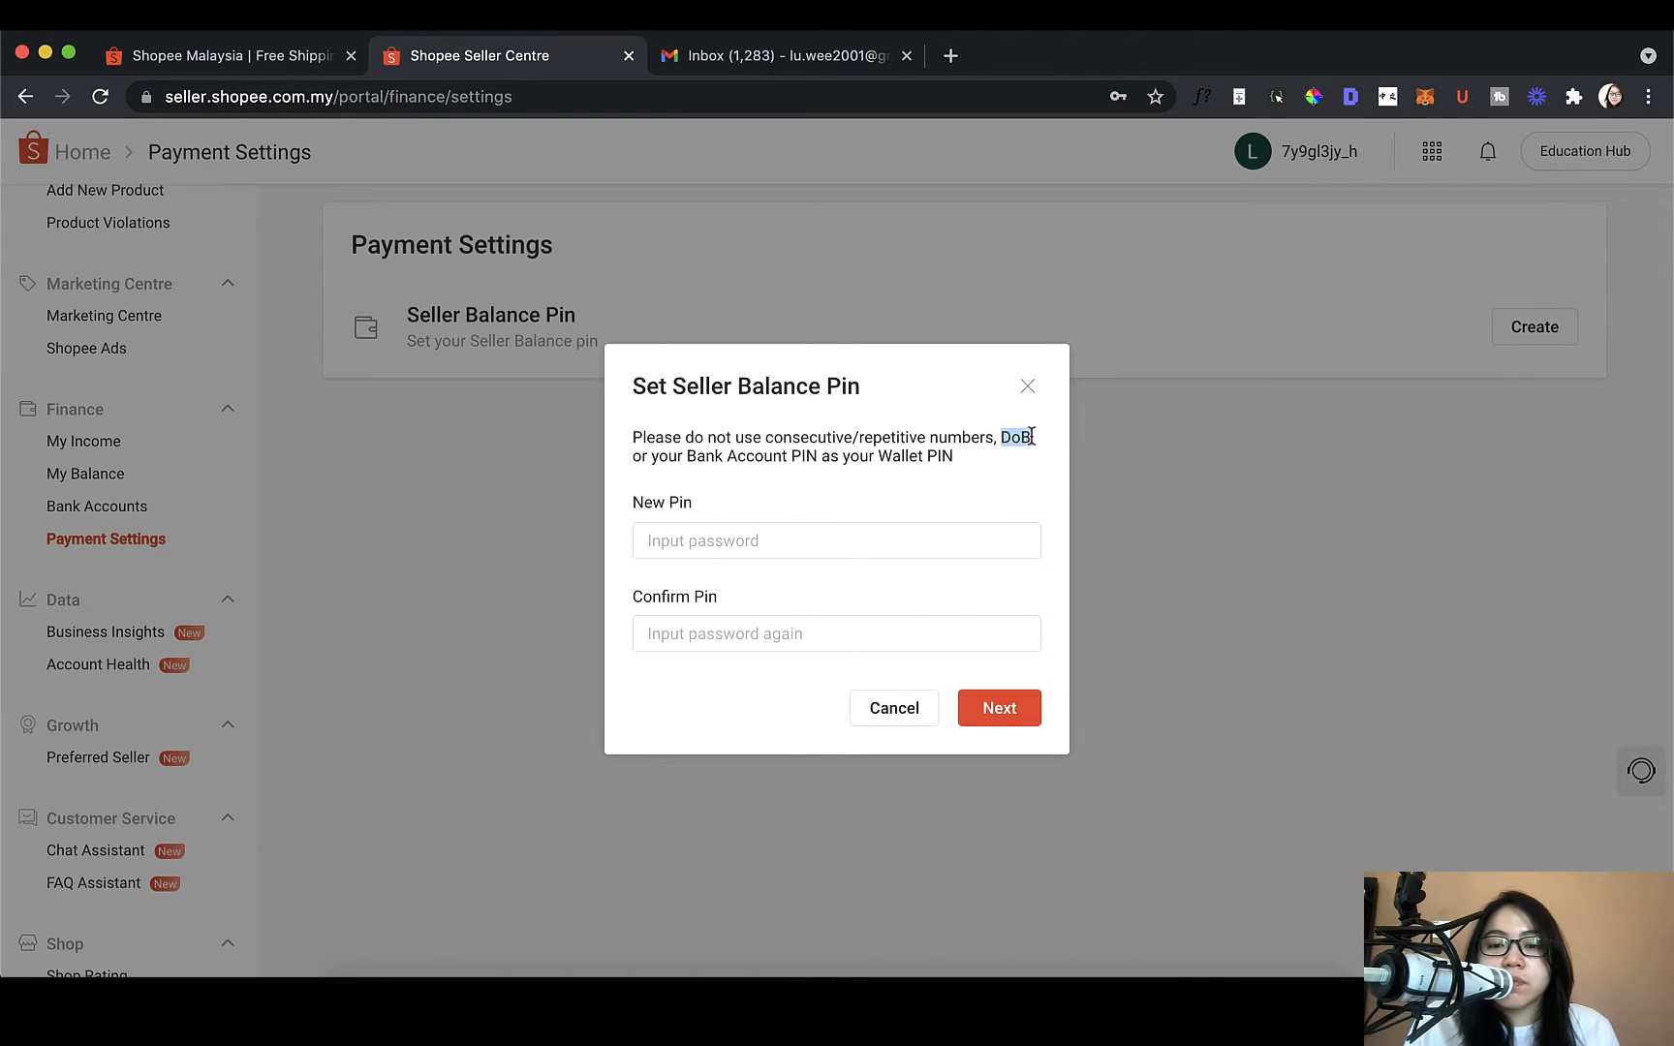
{"action": "left_click", "coordinate": [1030, 457]}
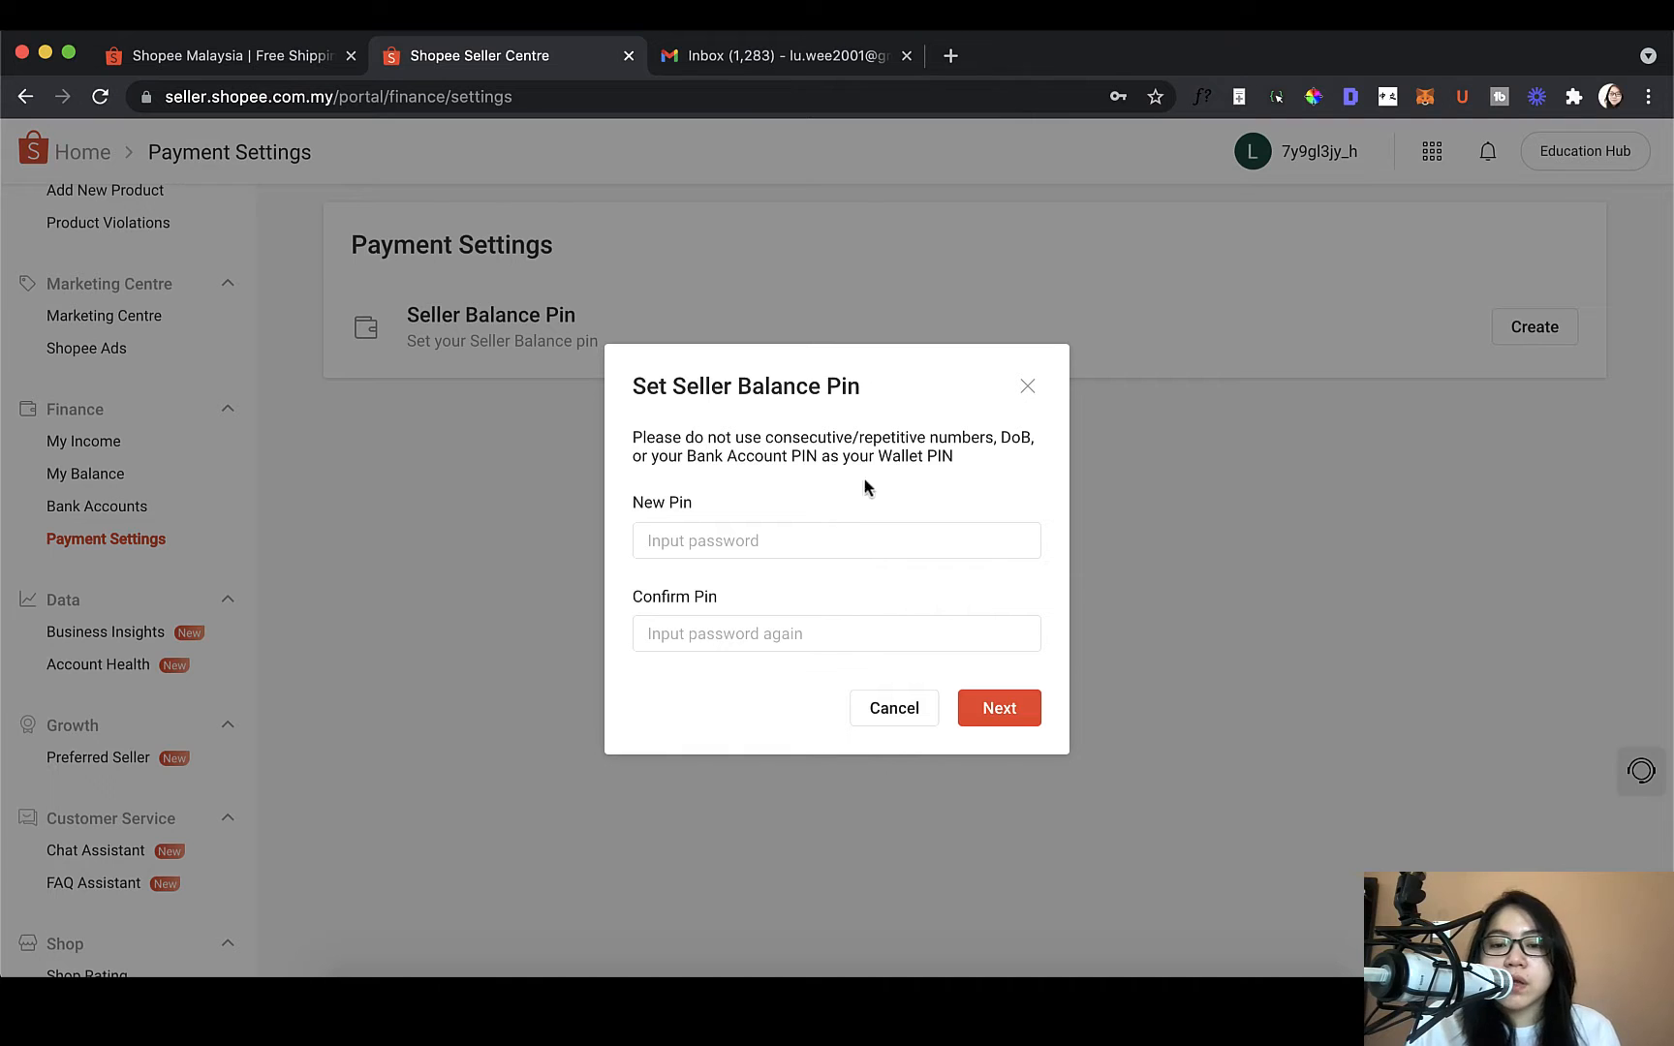
{"action": "left_click", "coordinate": [904, 552]}
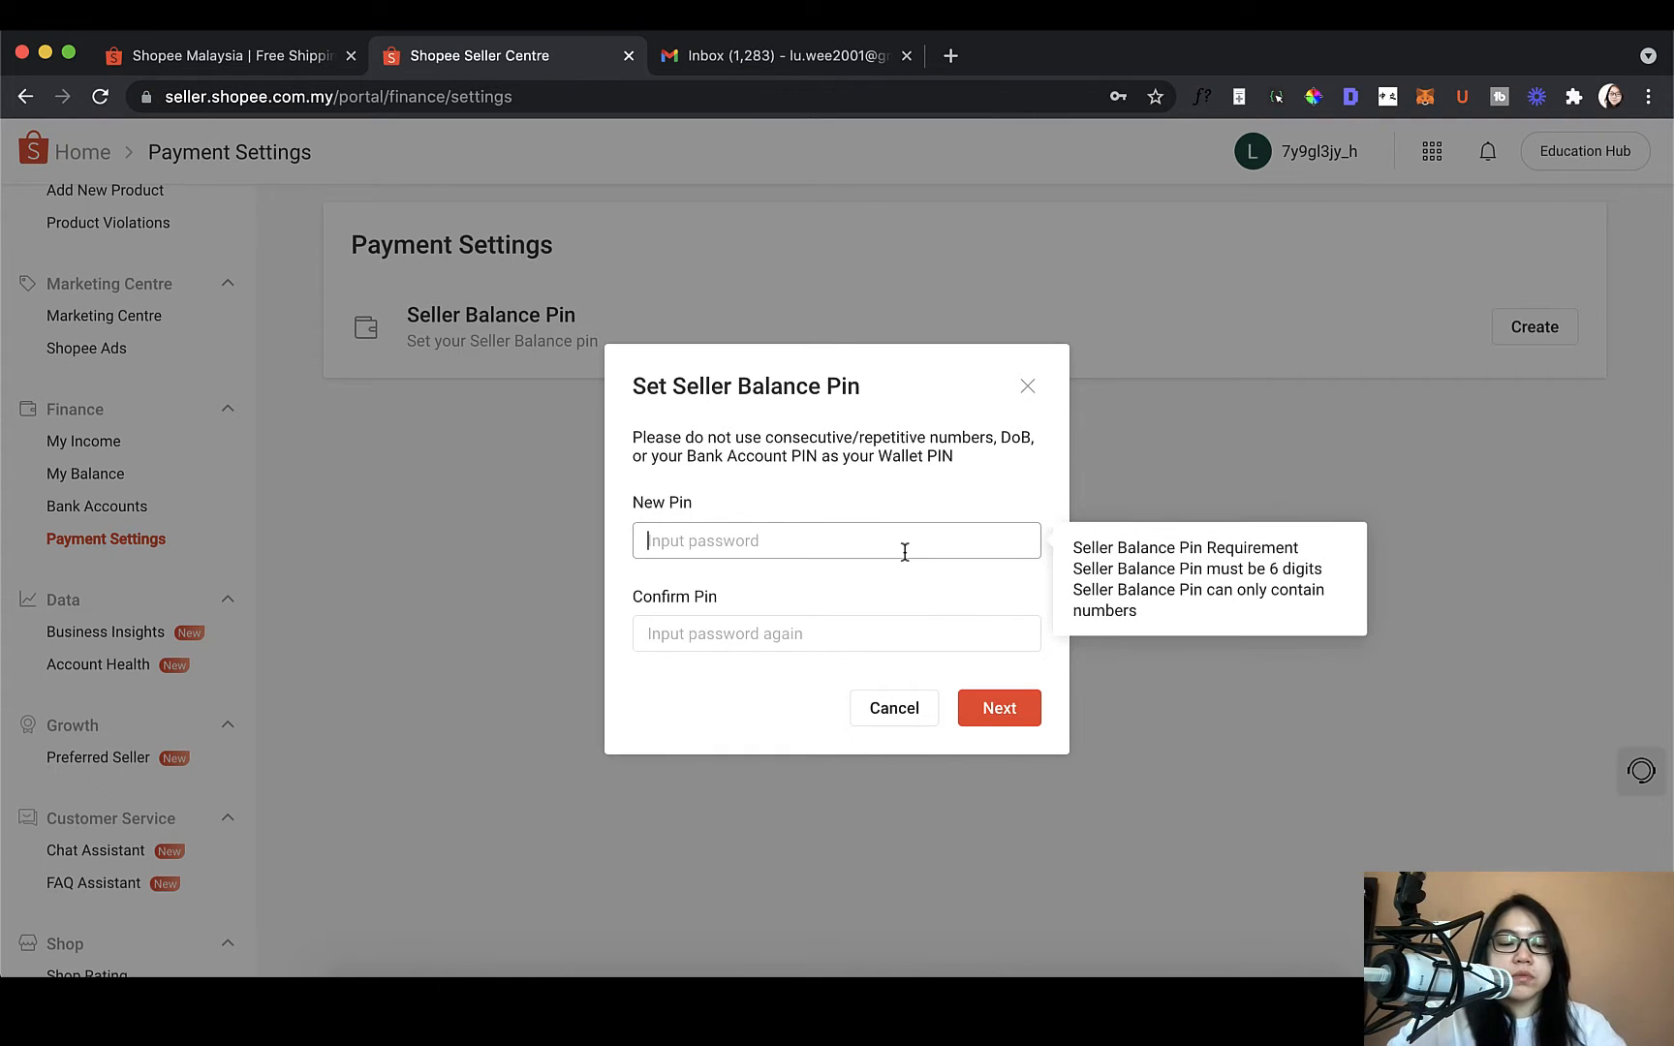
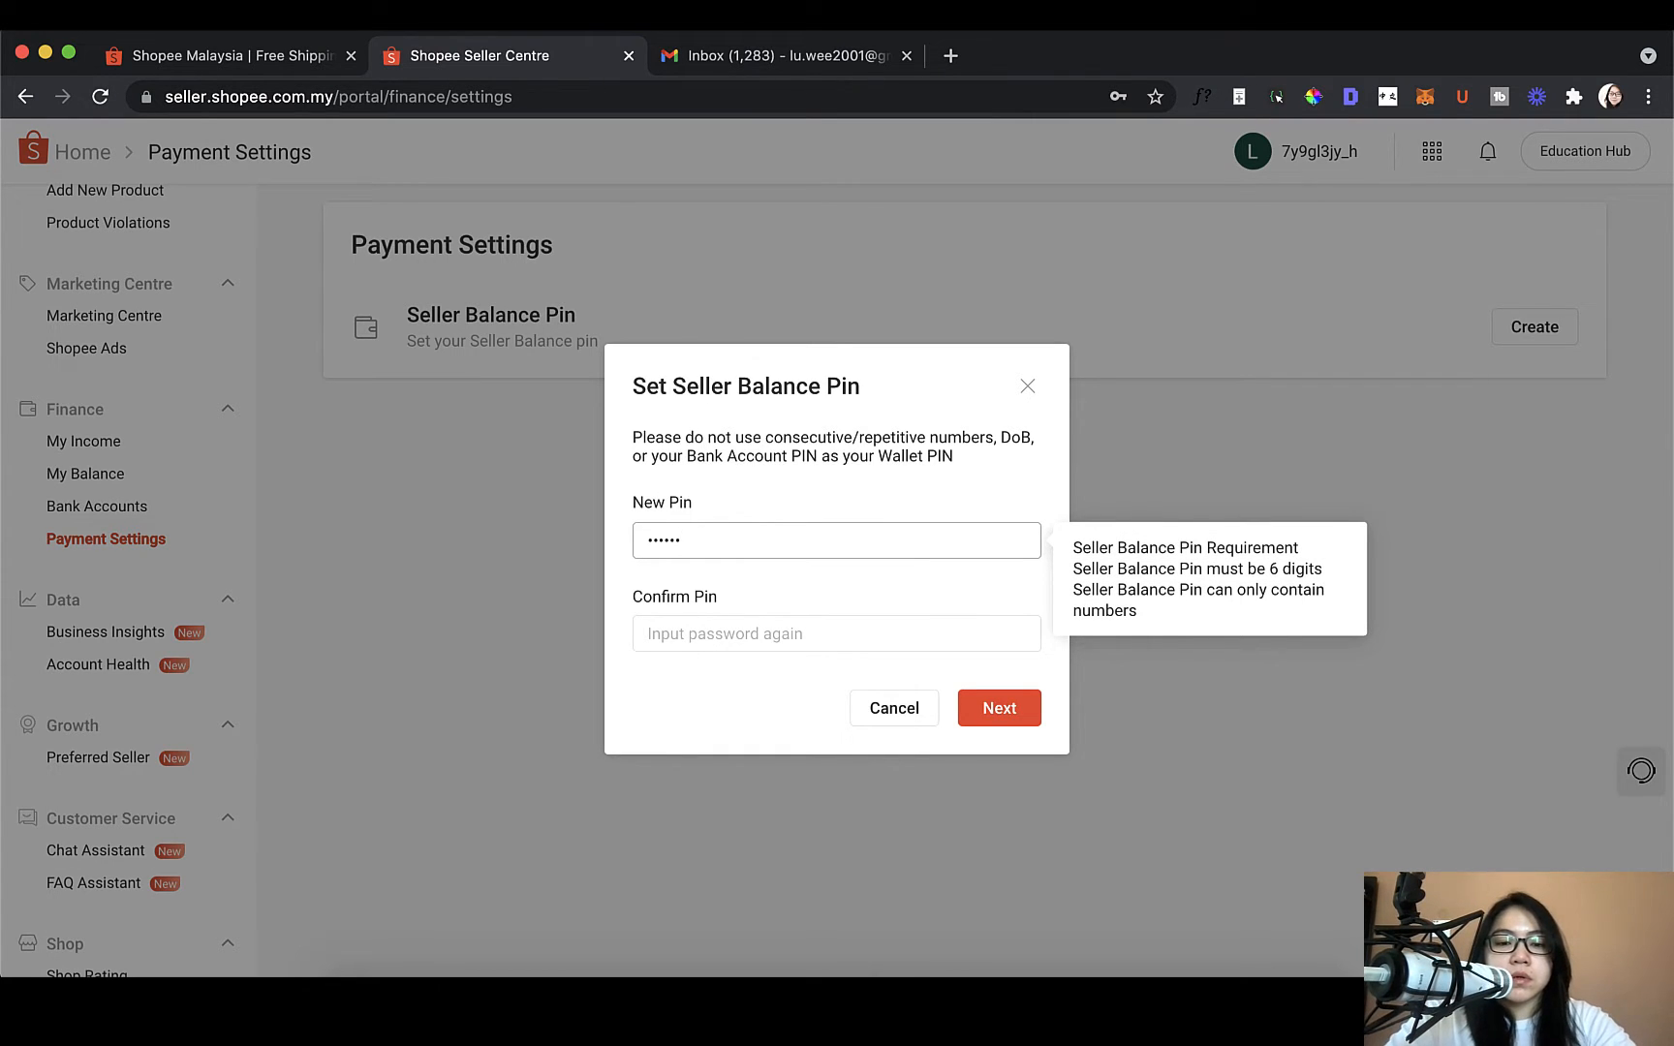
{"action": "key", "text": "Tab"}
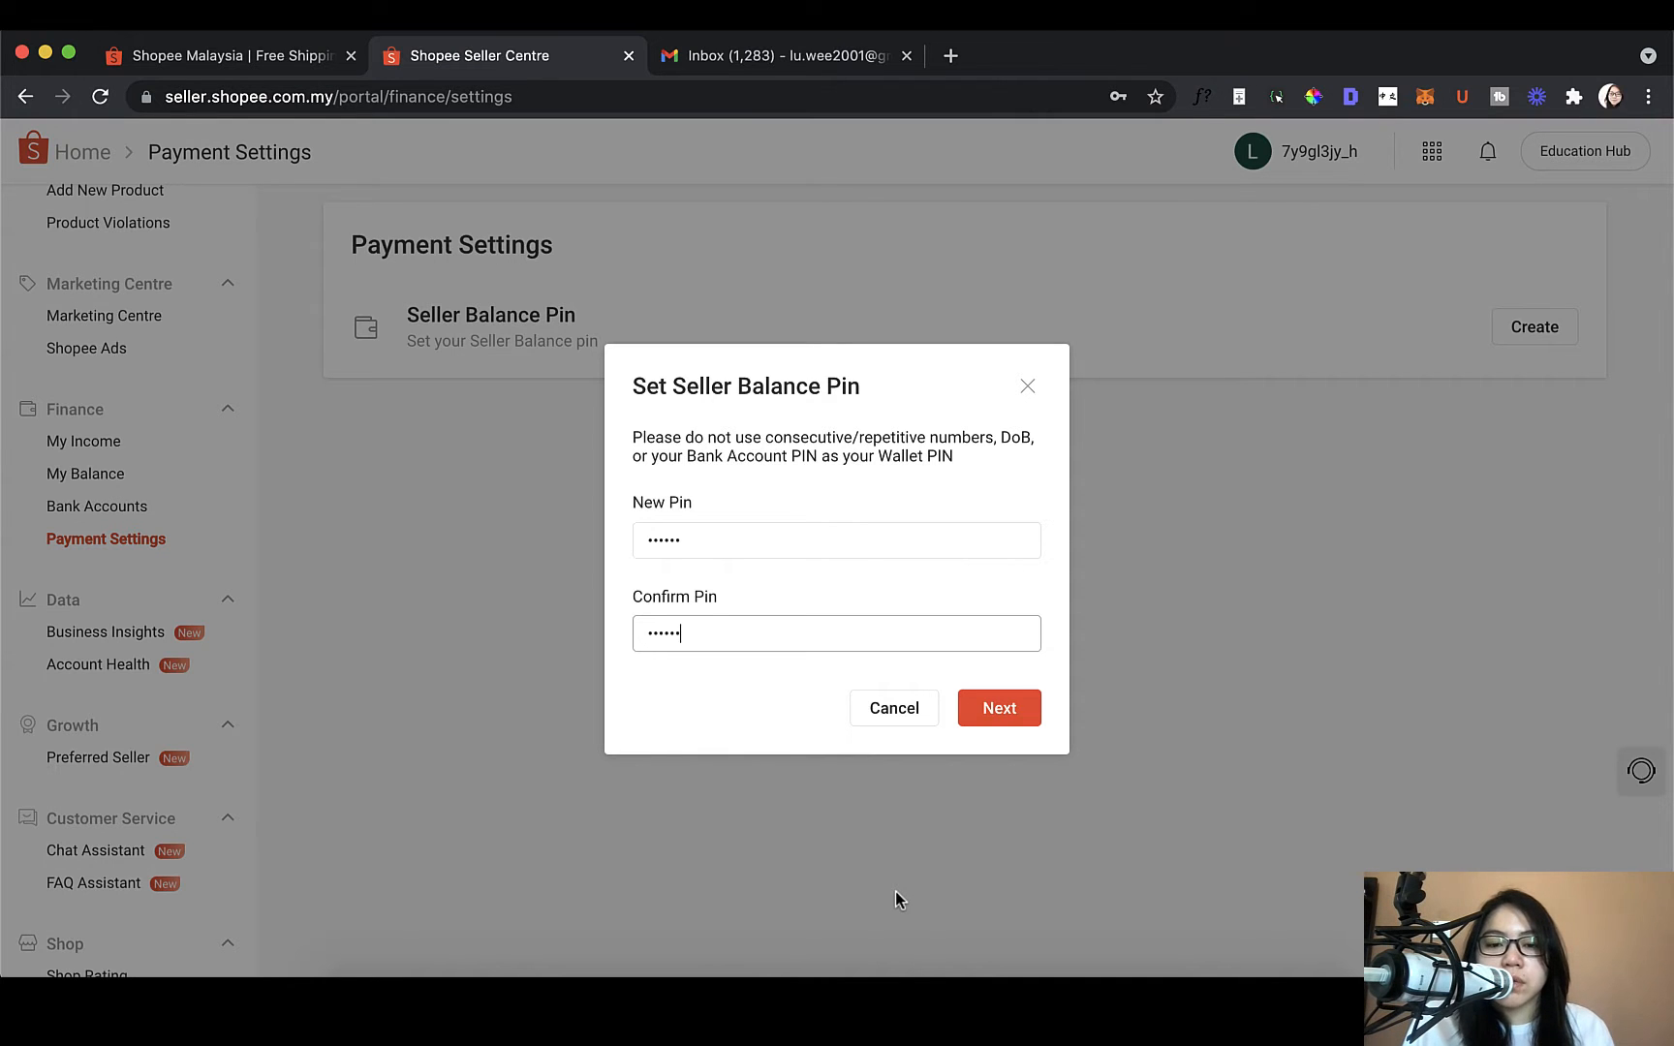
Step: Submit the new PIN and enter the login password for verification
{"action": "left_click", "coordinate": [1001, 715]}
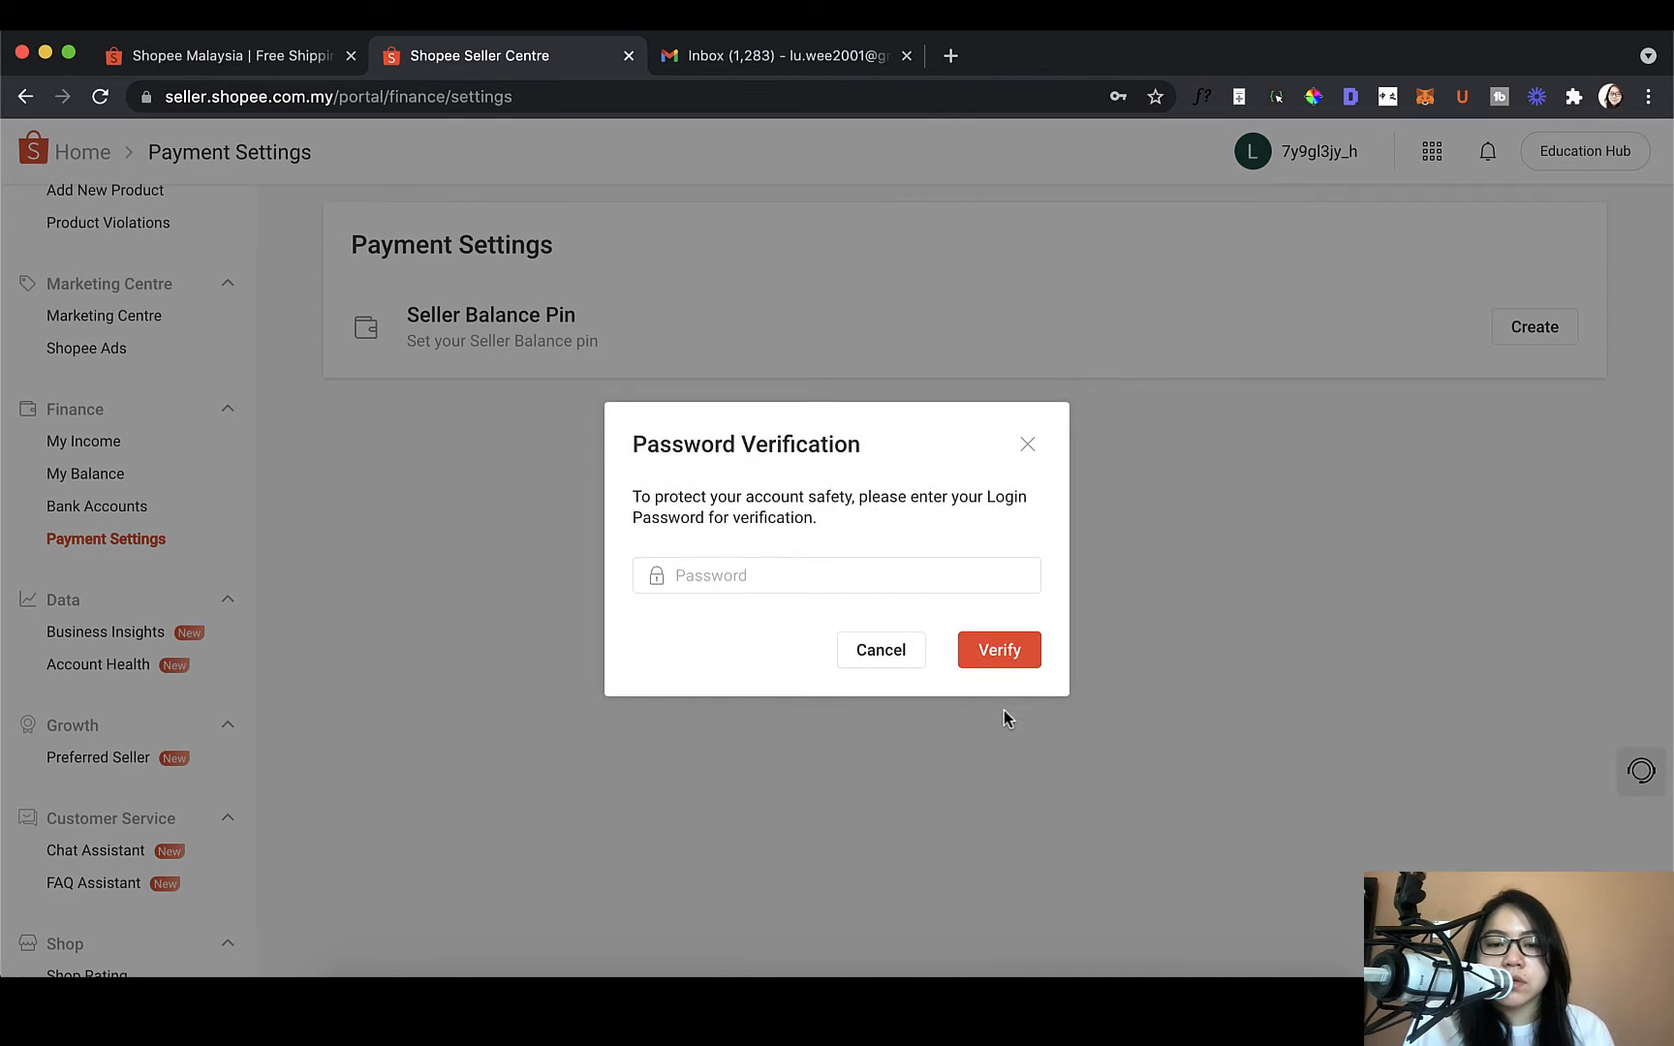
{"action": "left_click", "coordinate": [979, 581]}
{"action": "type", "text": "••••••••"}
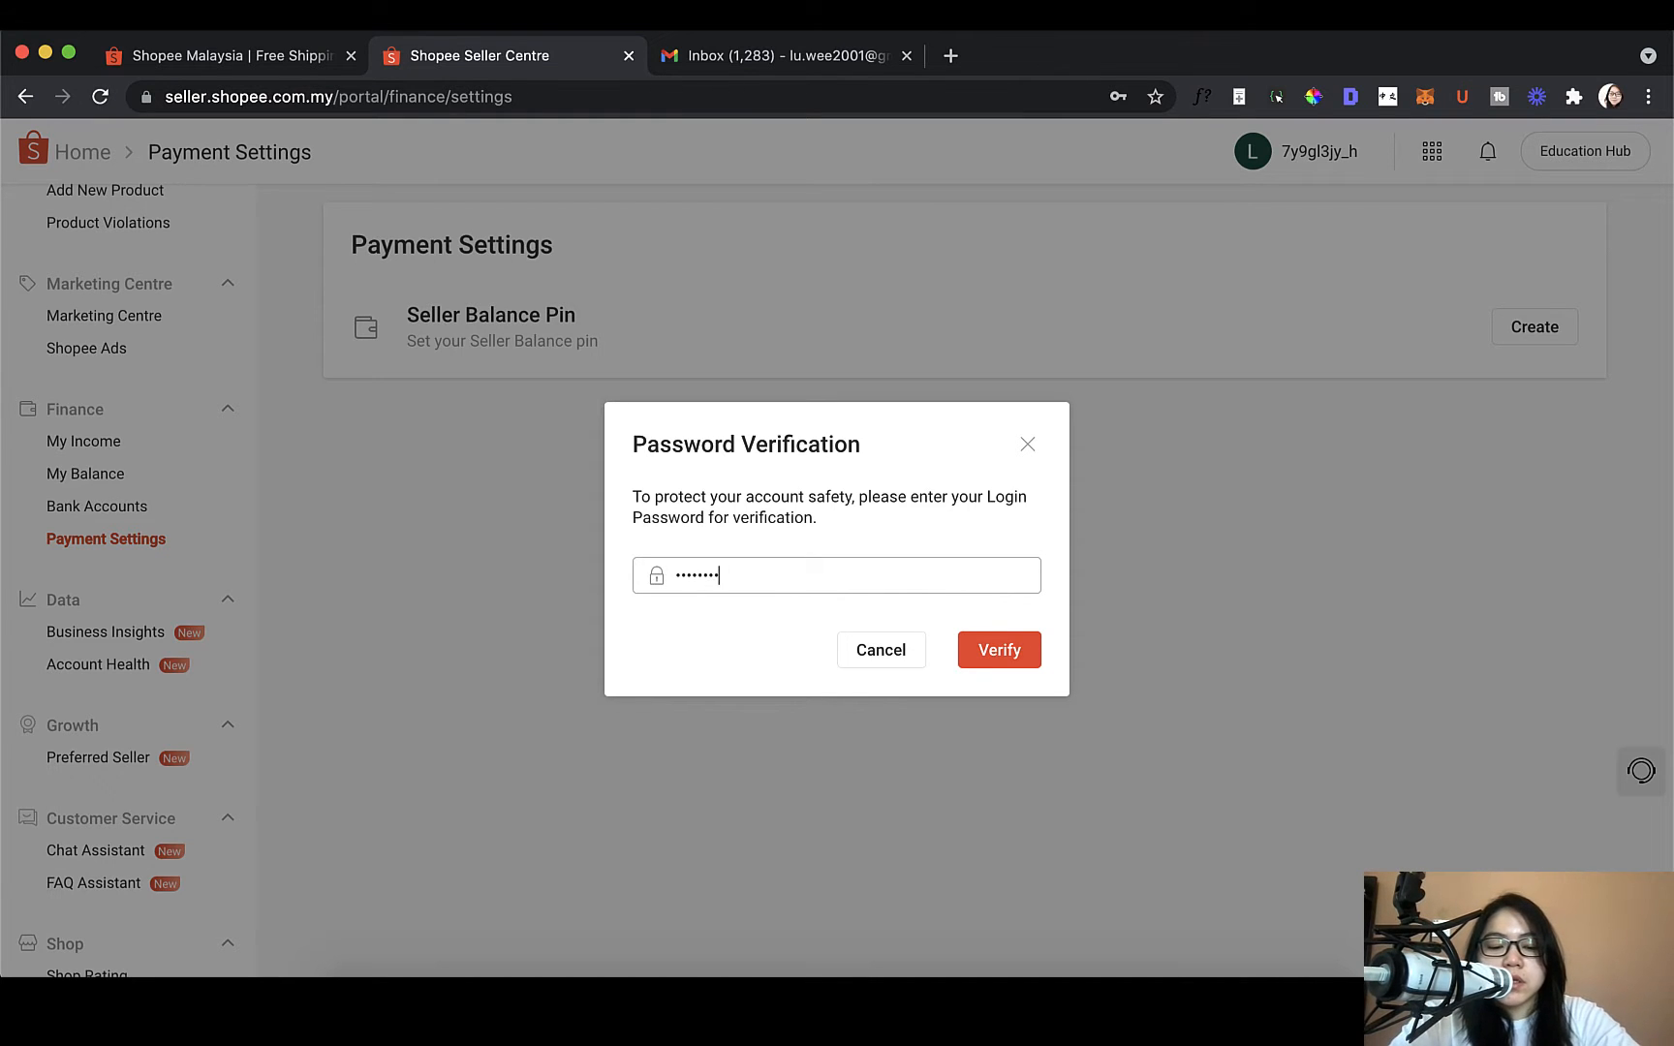
{"action": "type", "text": "••••••••"}
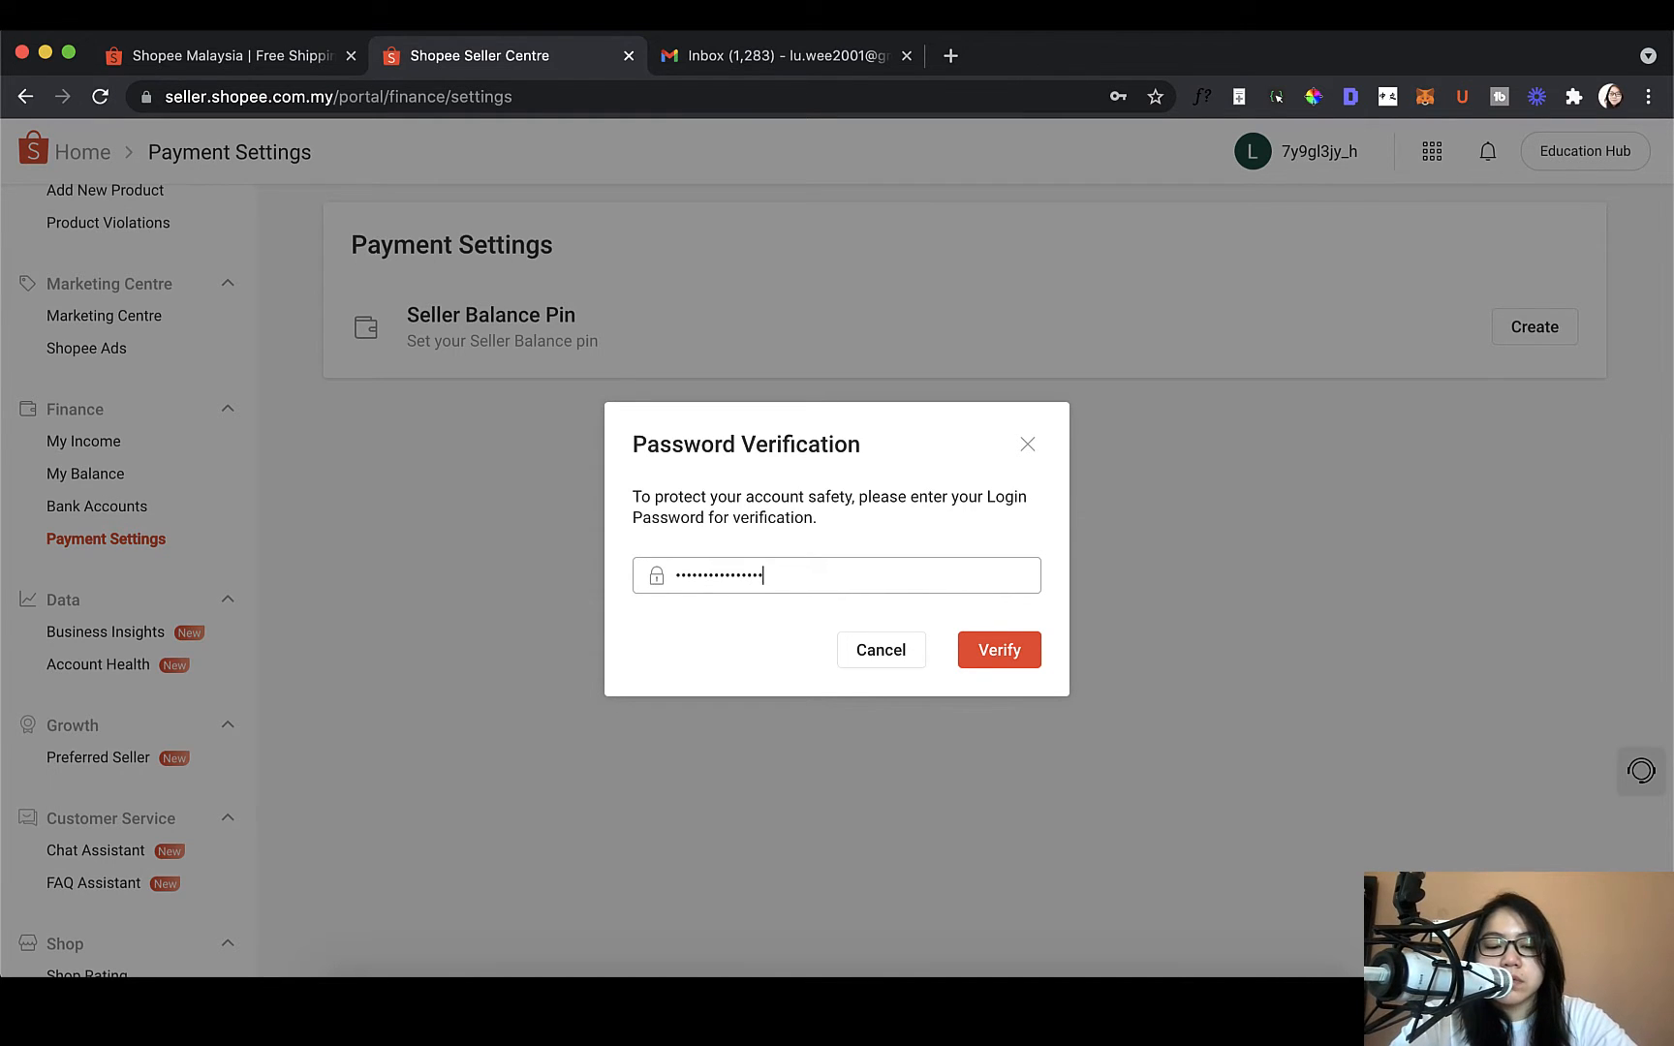
Step: Submit the password, enter the phone number and request a one-time code
{"action": "left_click", "coordinate": [1002, 647]}
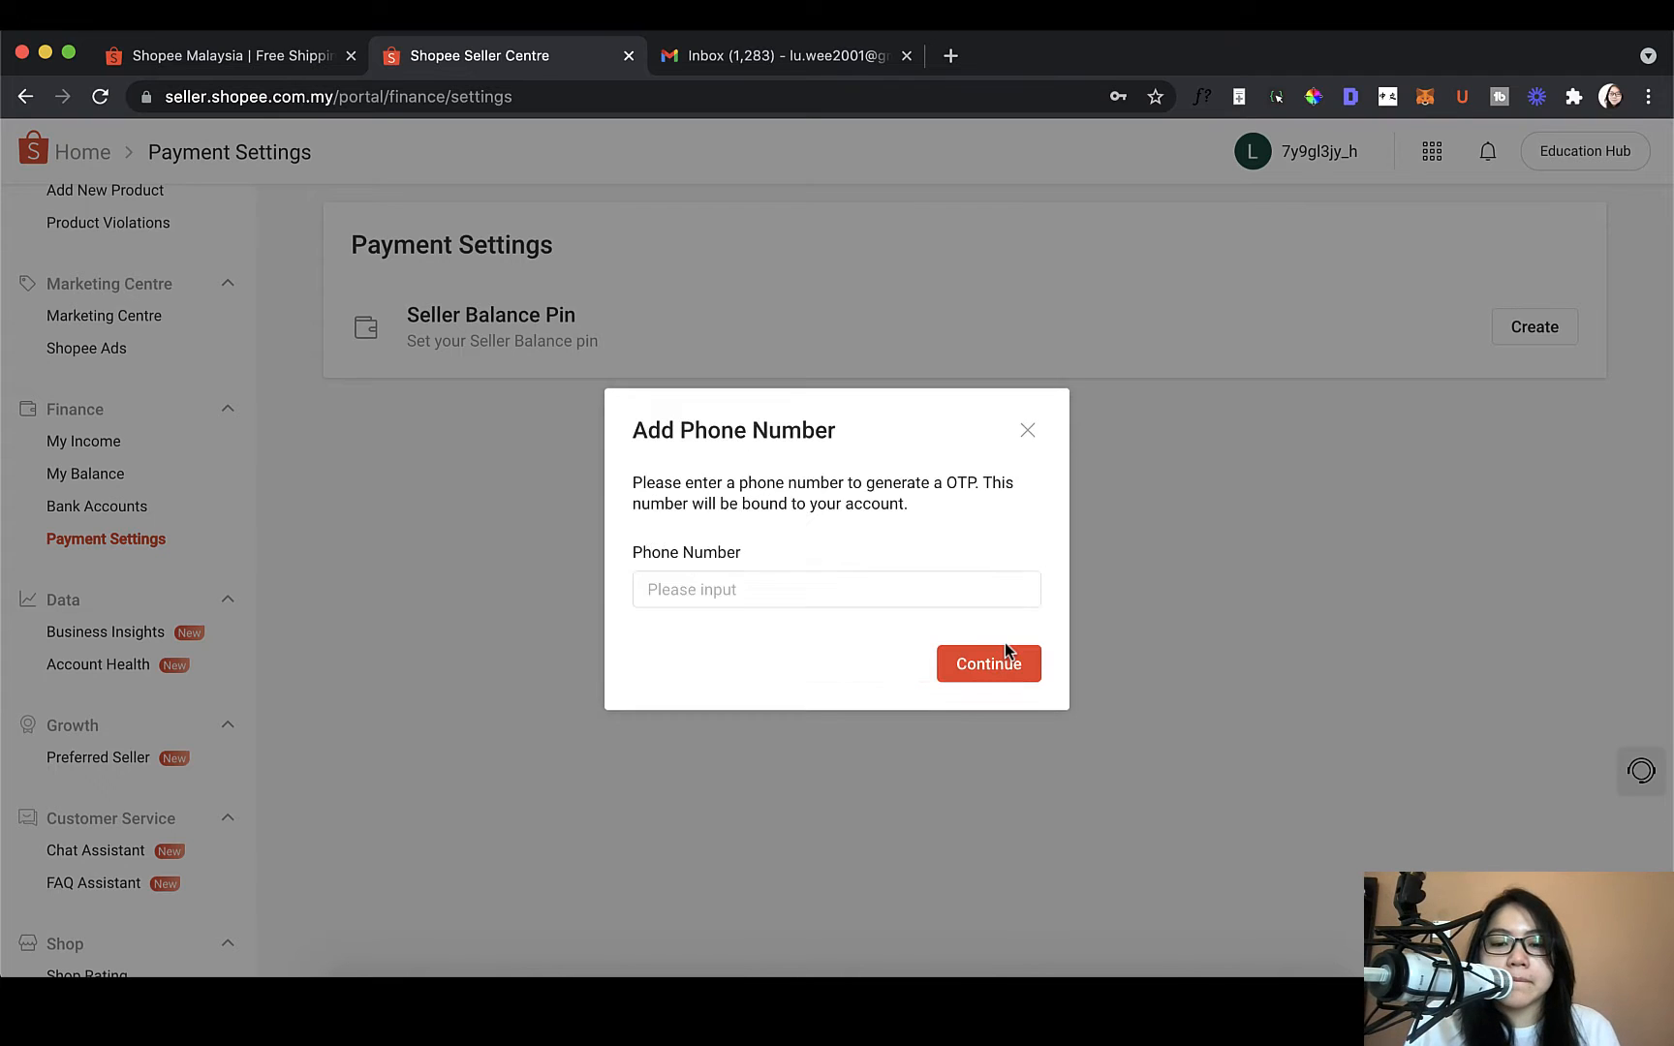
{"action": "left_click", "coordinate": [993, 603]}
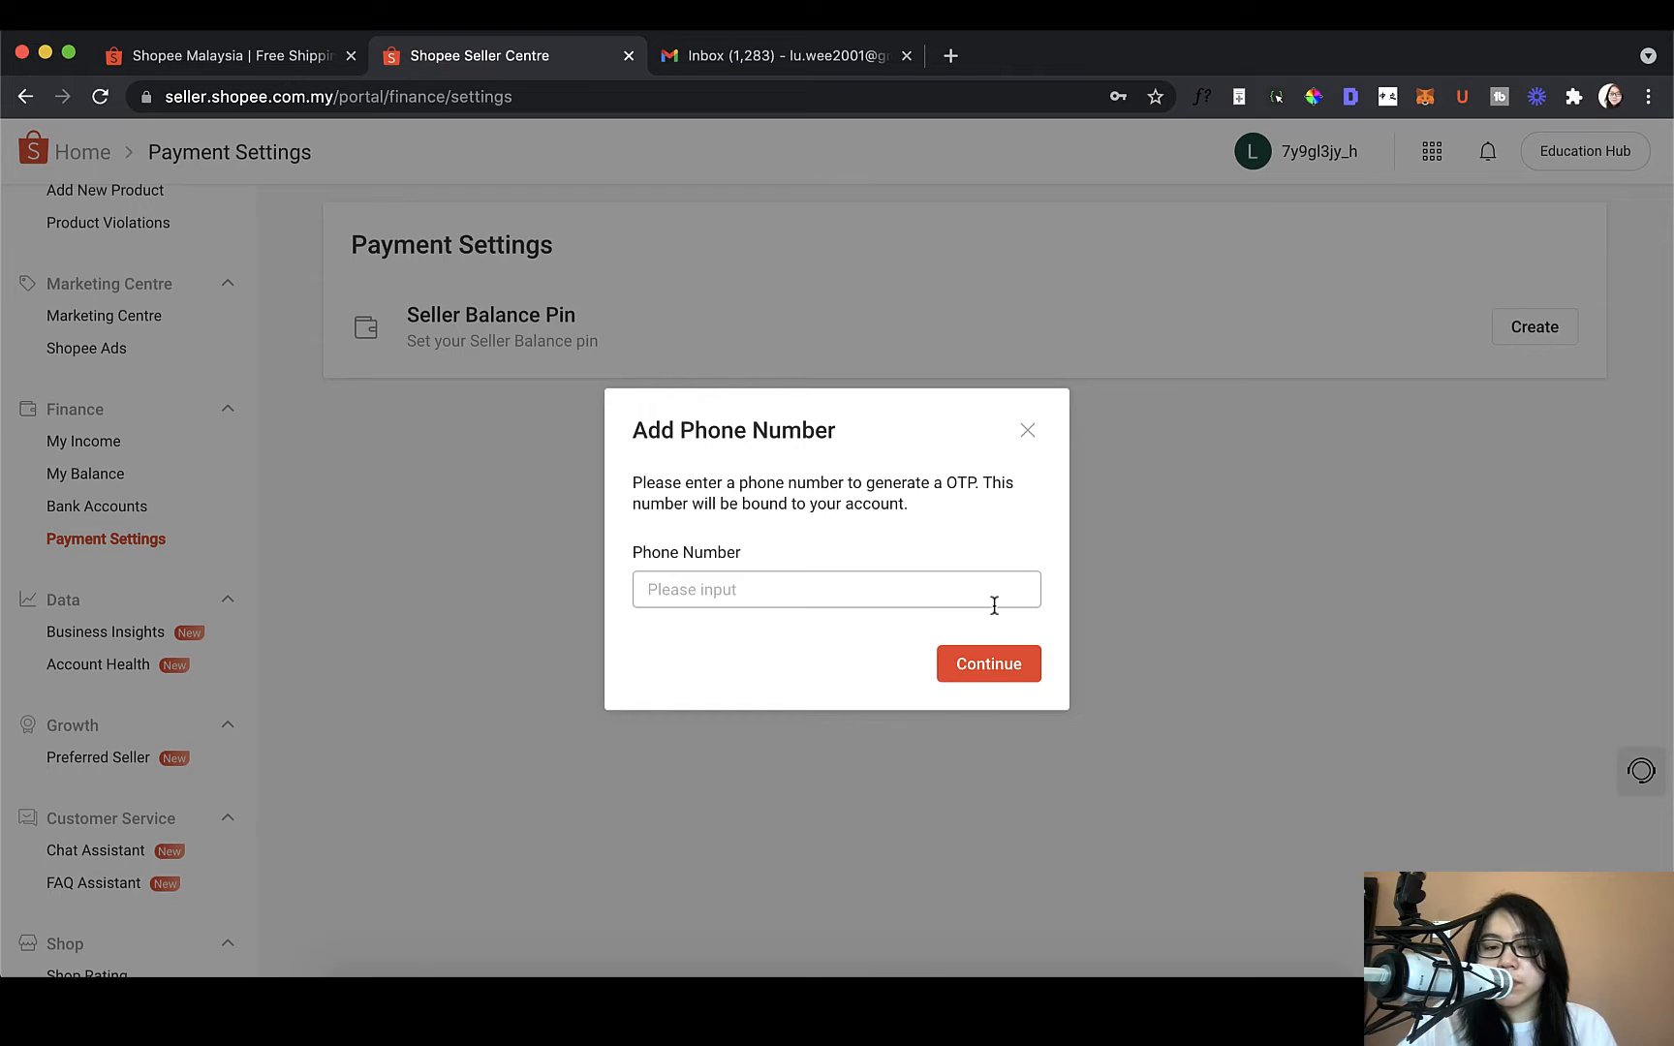
{"action": "type", "text": "+6010"}
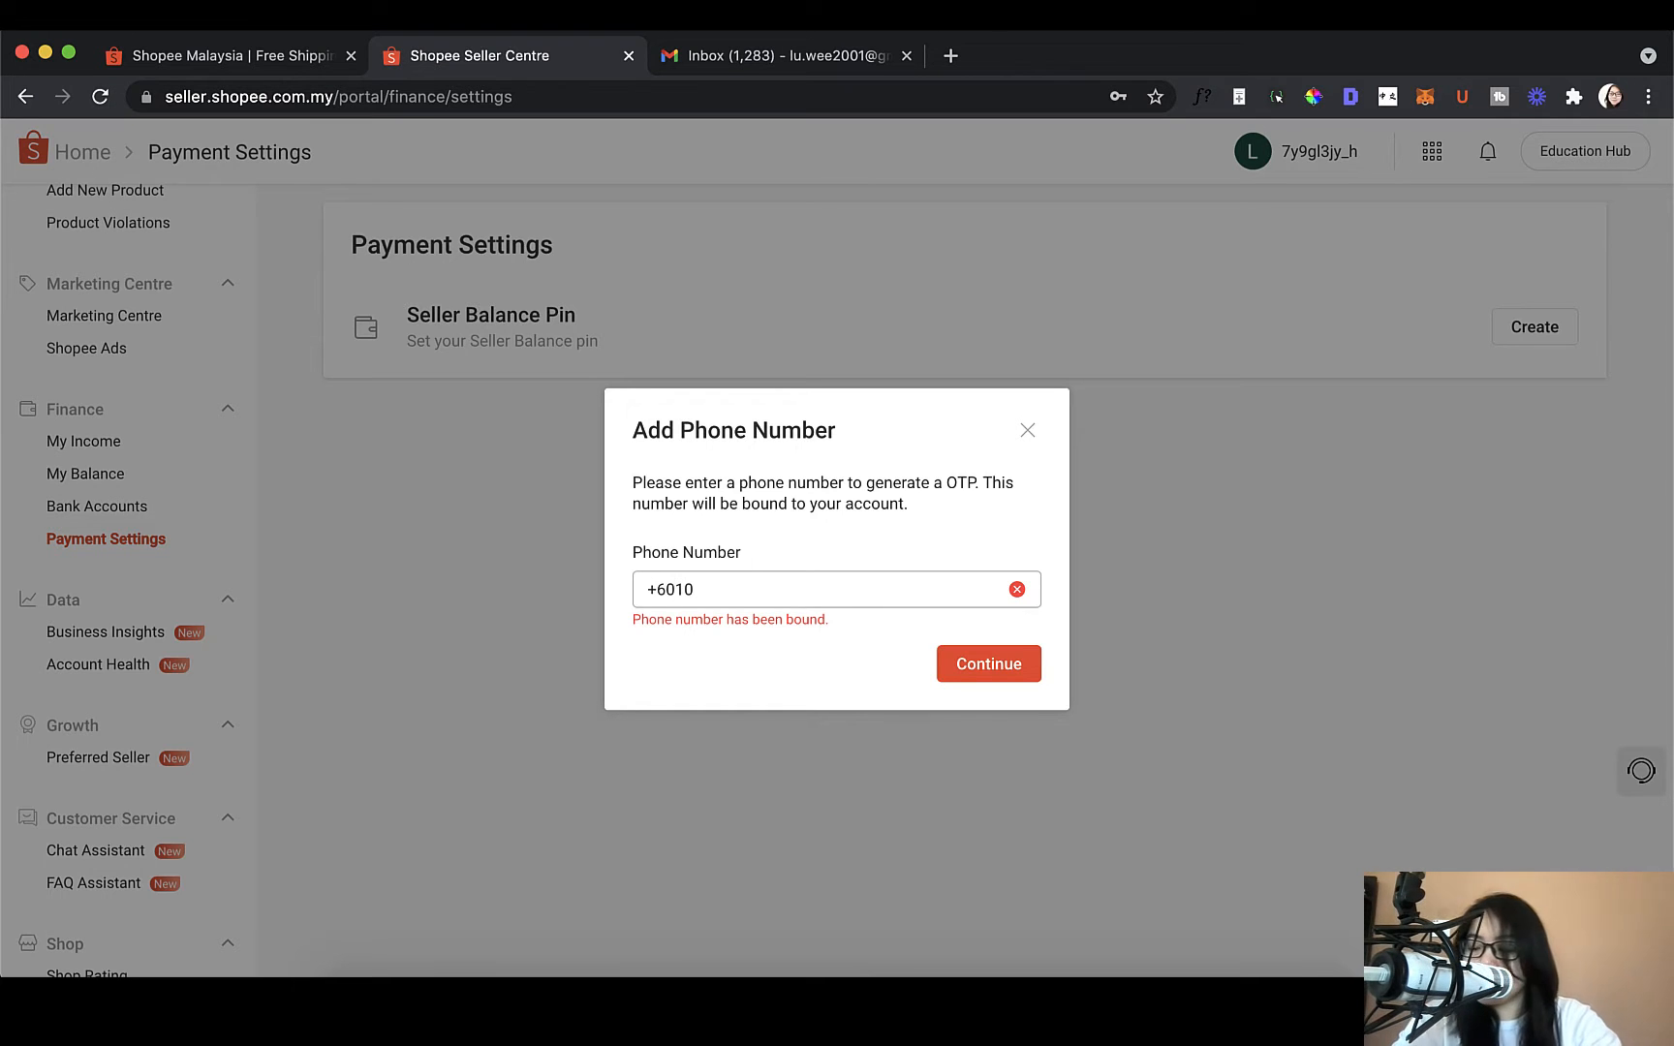
{"action": "type", "text": "***67"}
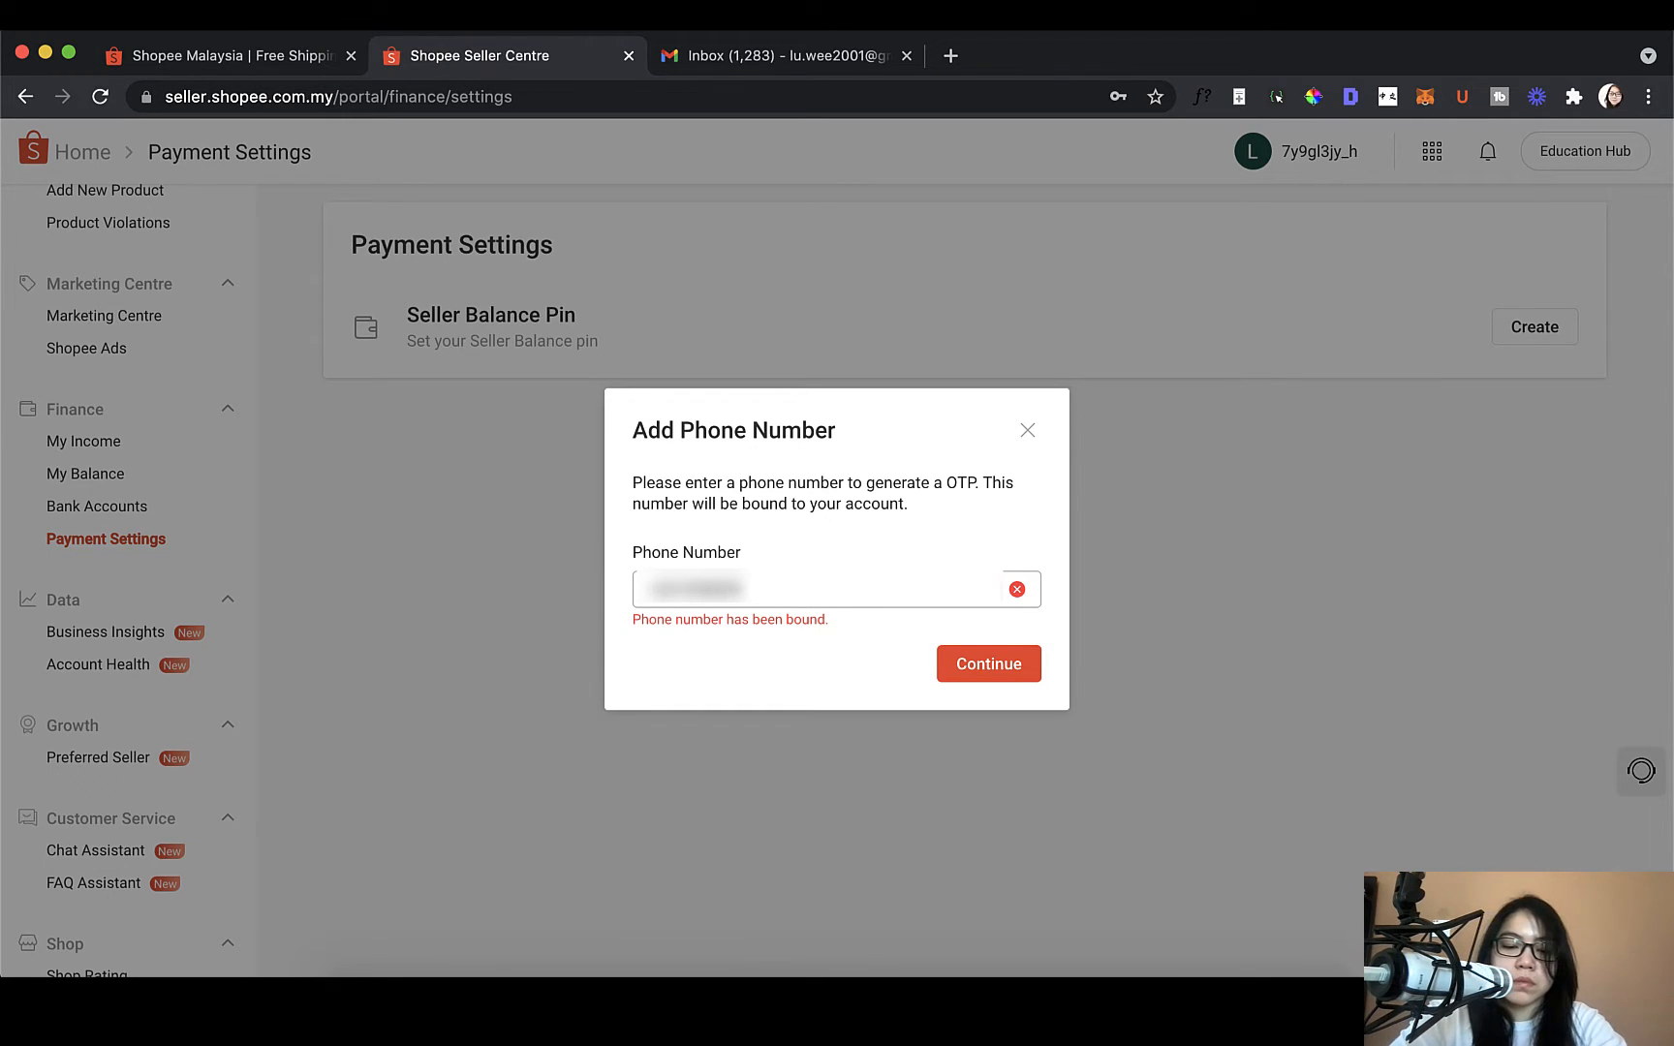
{"action": "left_click", "coordinate": [964, 663]}
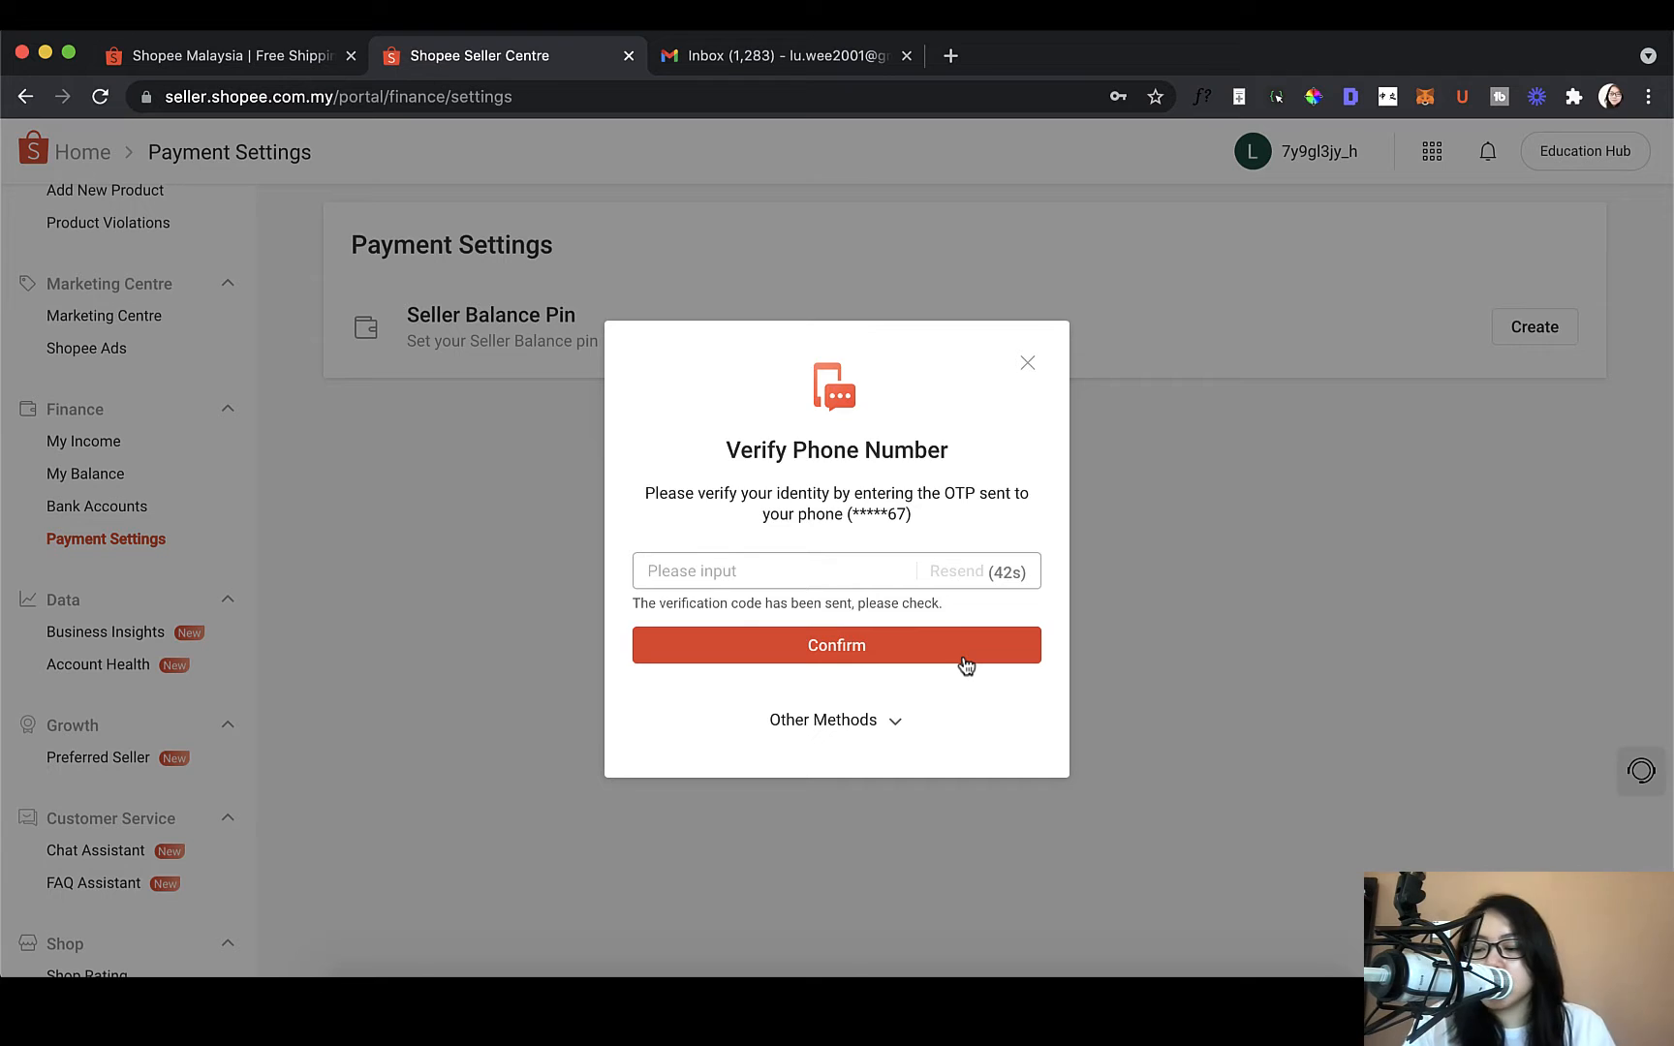
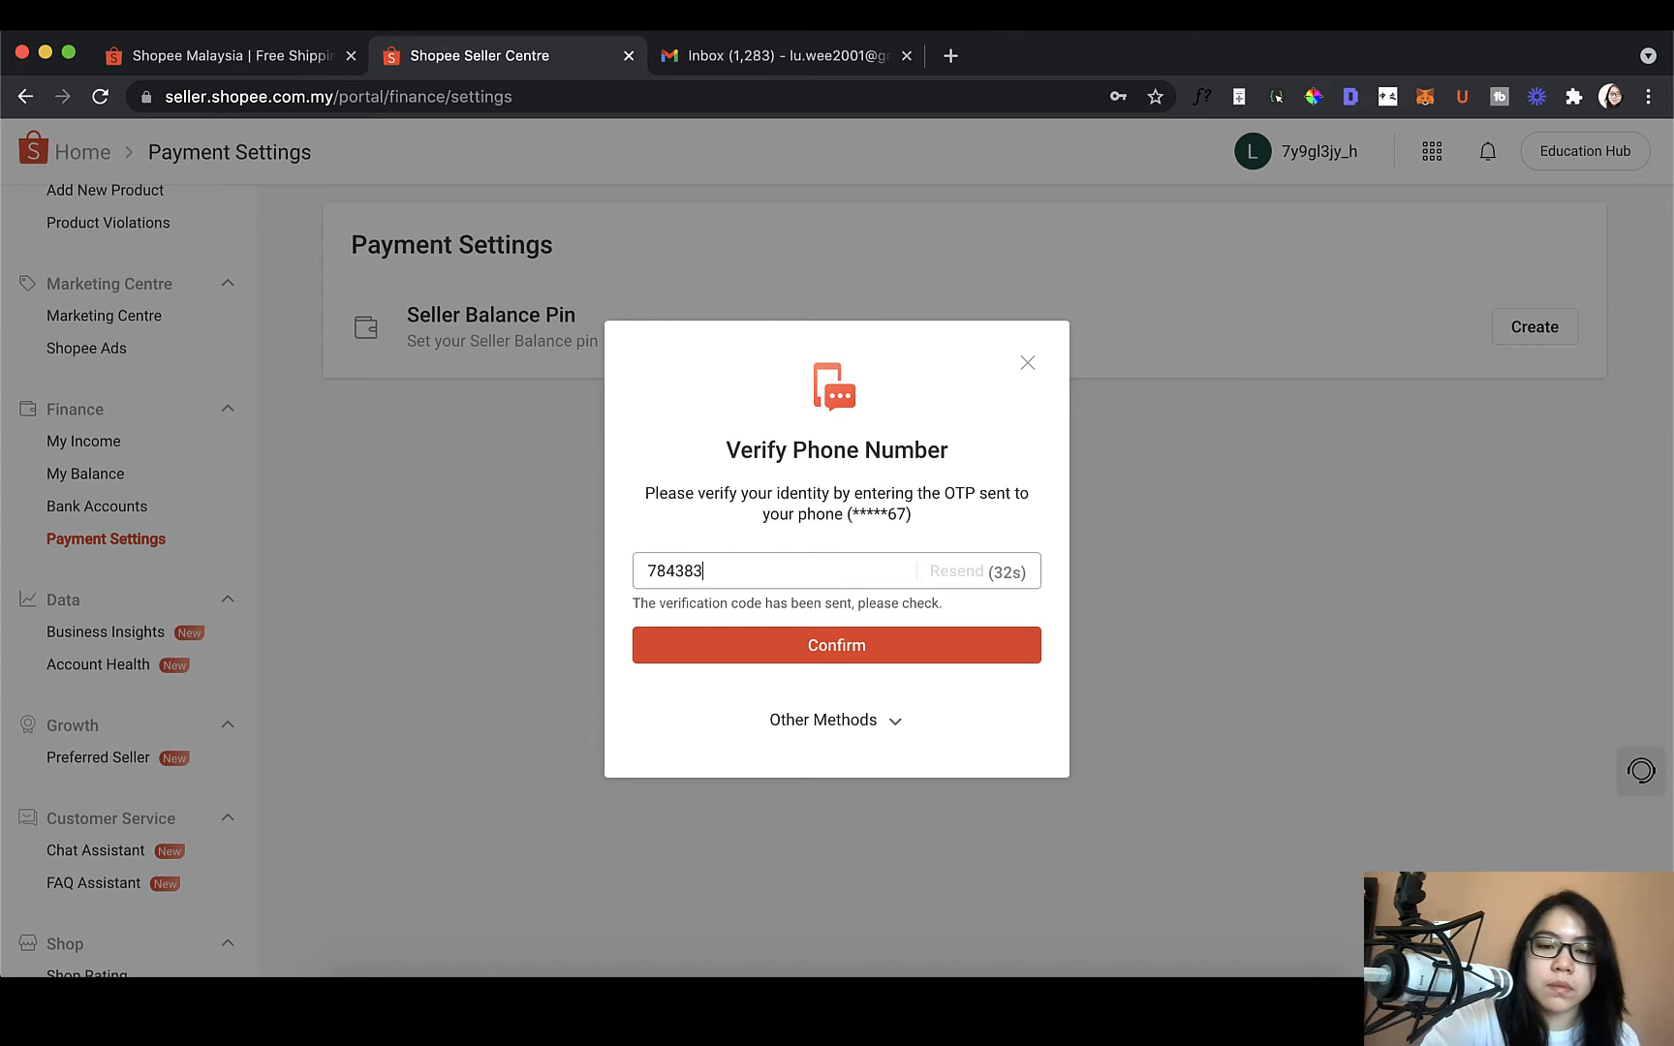
Step: Enter and submit the verification codes, then close the phone verification prompt
{"action": "left_click", "coordinate": [934, 659]}
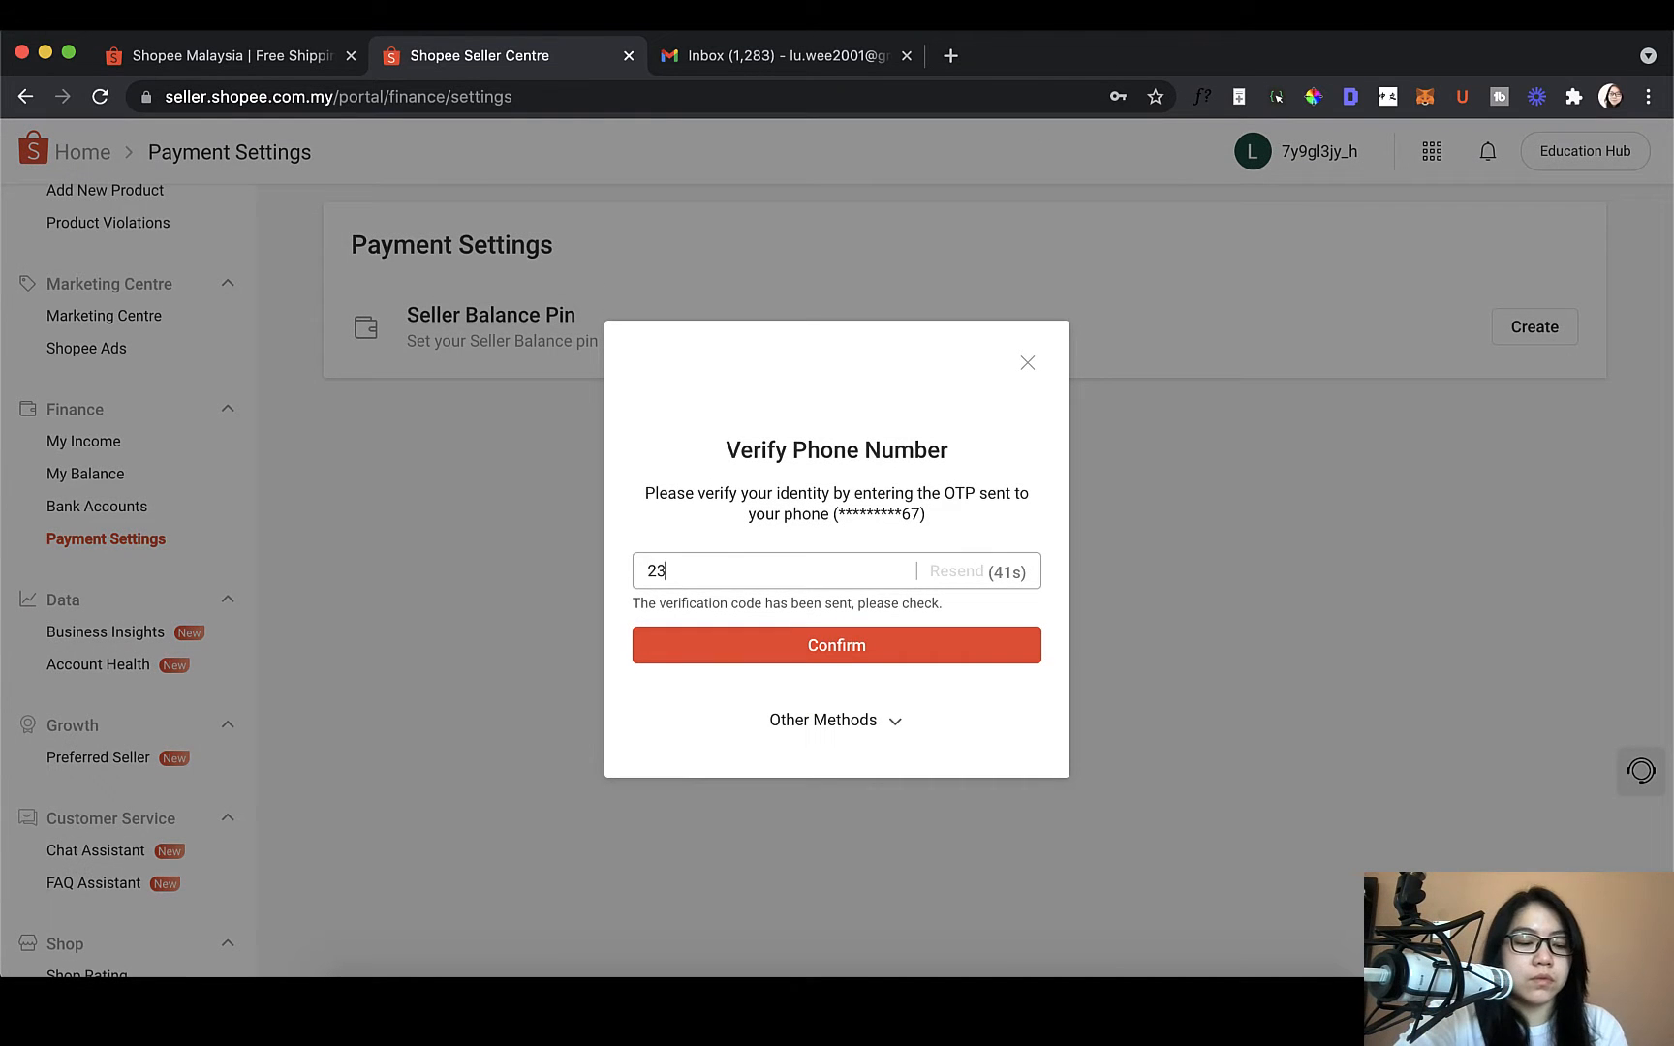
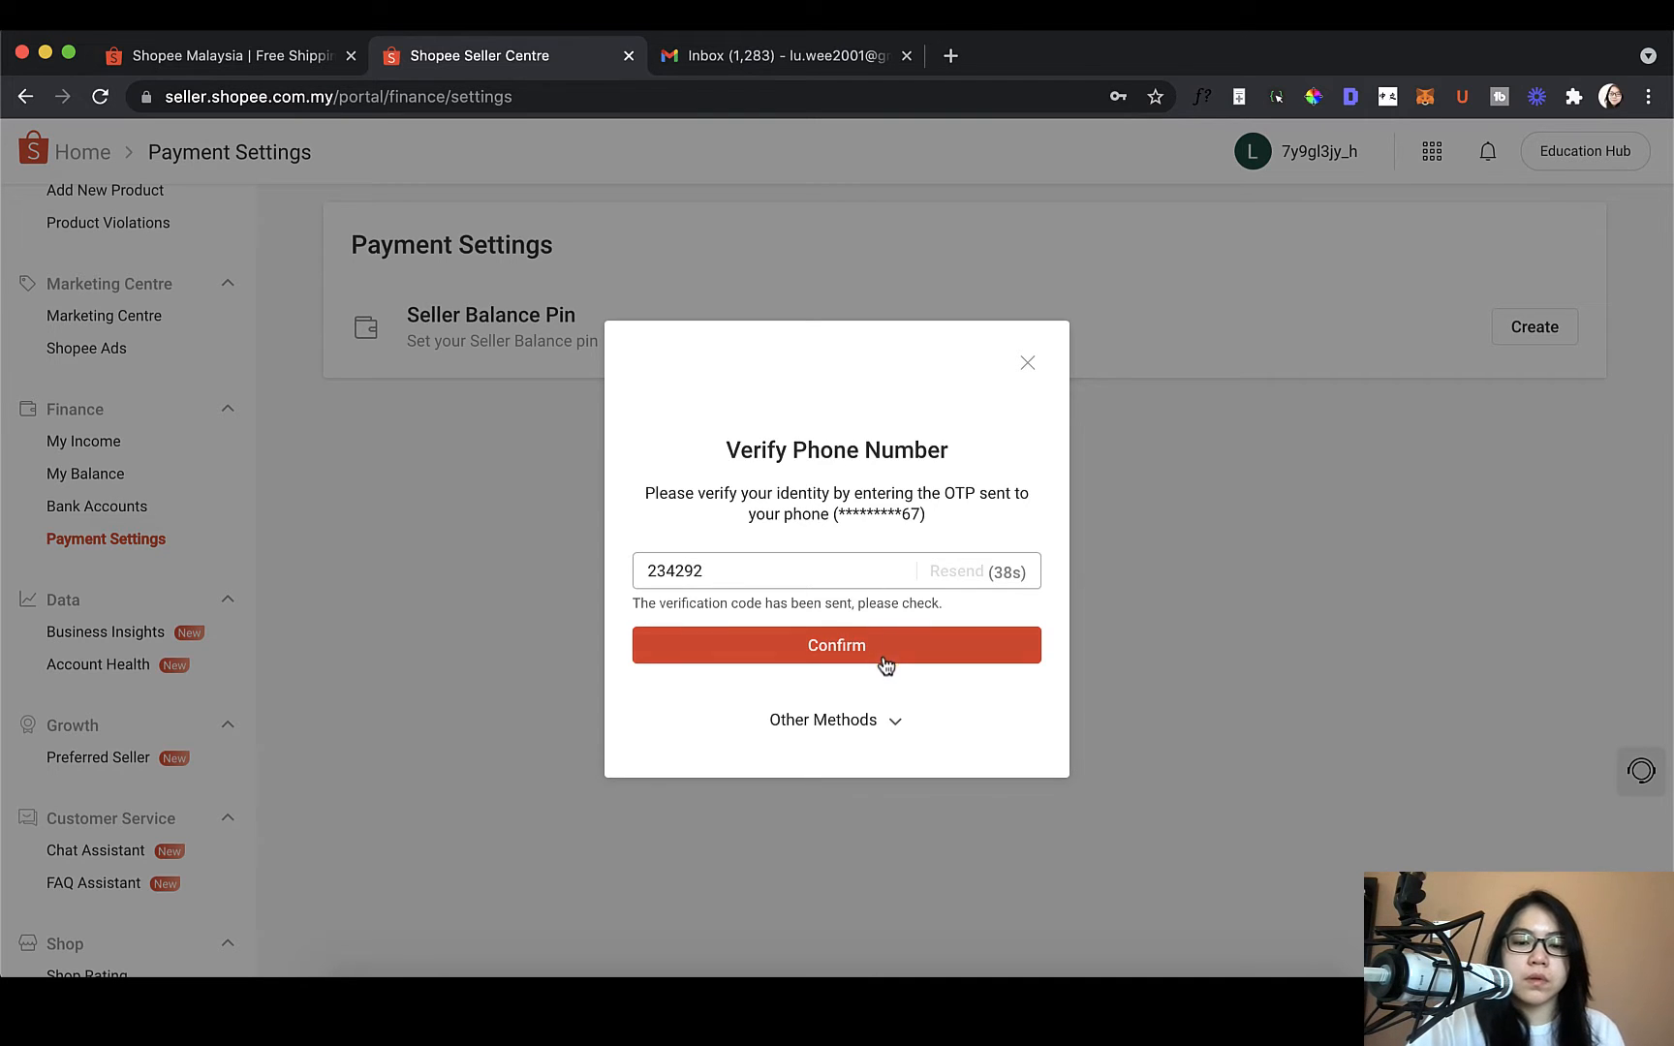
{"action": "left_click", "coordinate": [883, 657]}
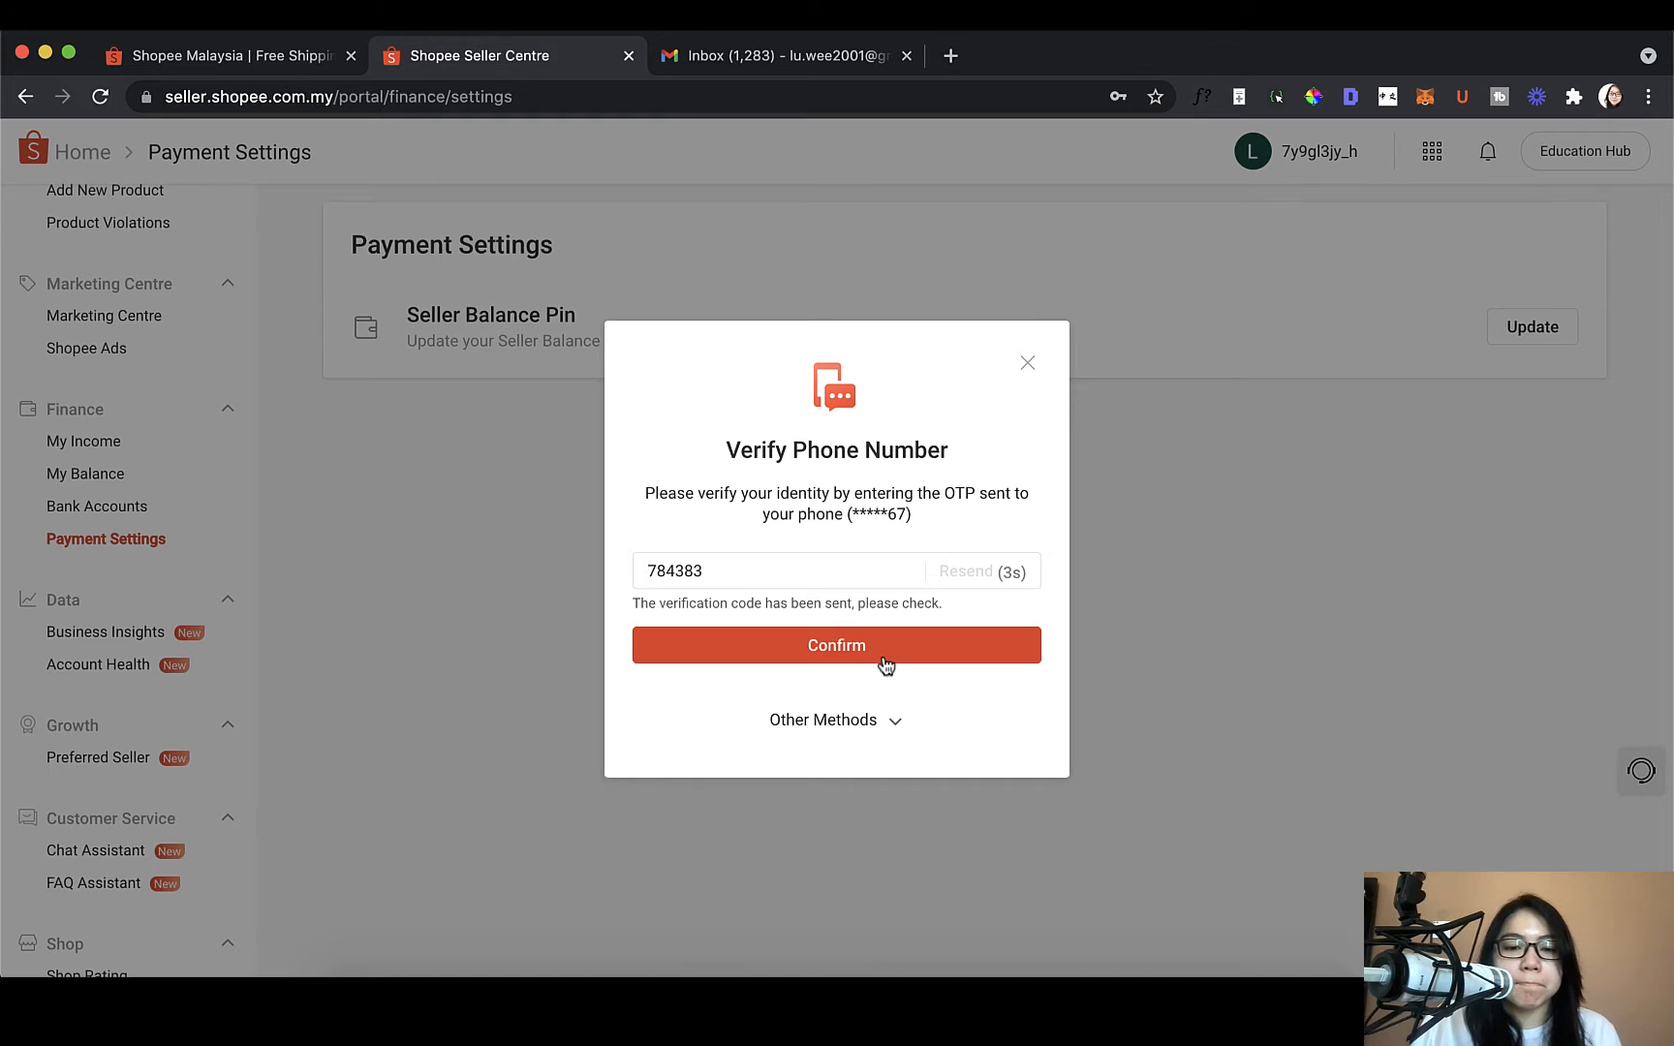
{"action": "left_click", "coordinate": [884, 663]}
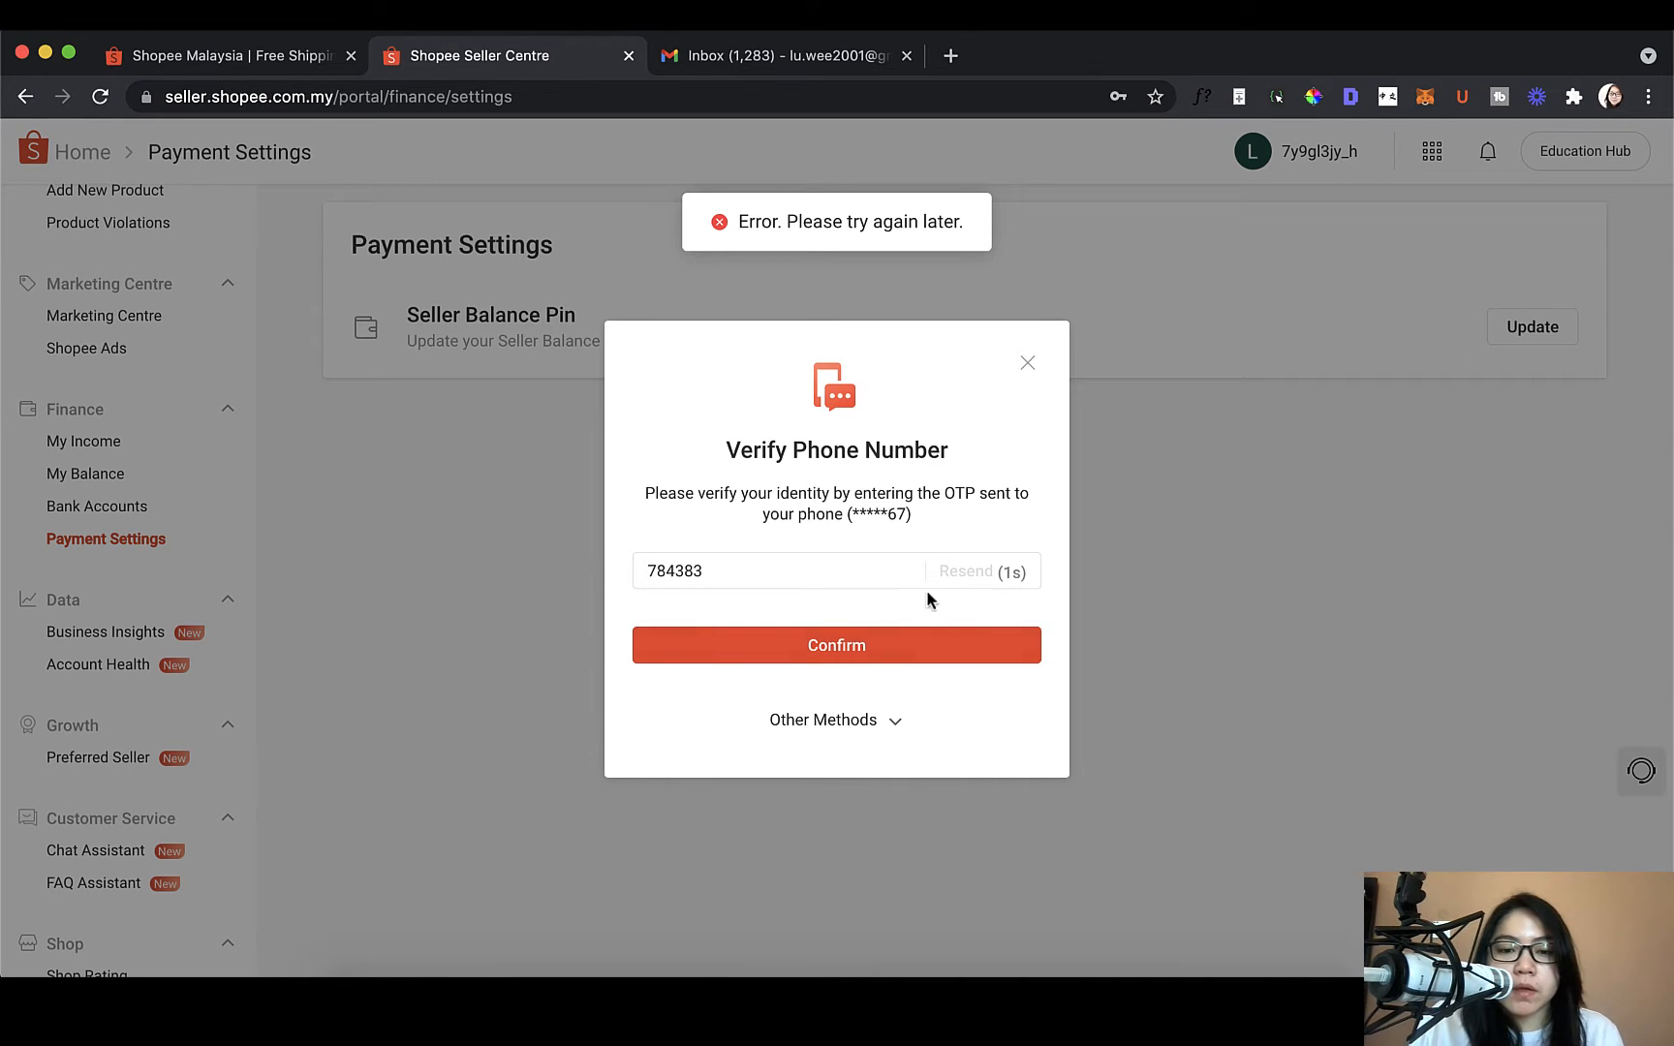
{"action": "left_click", "coordinate": [1031, 365]}
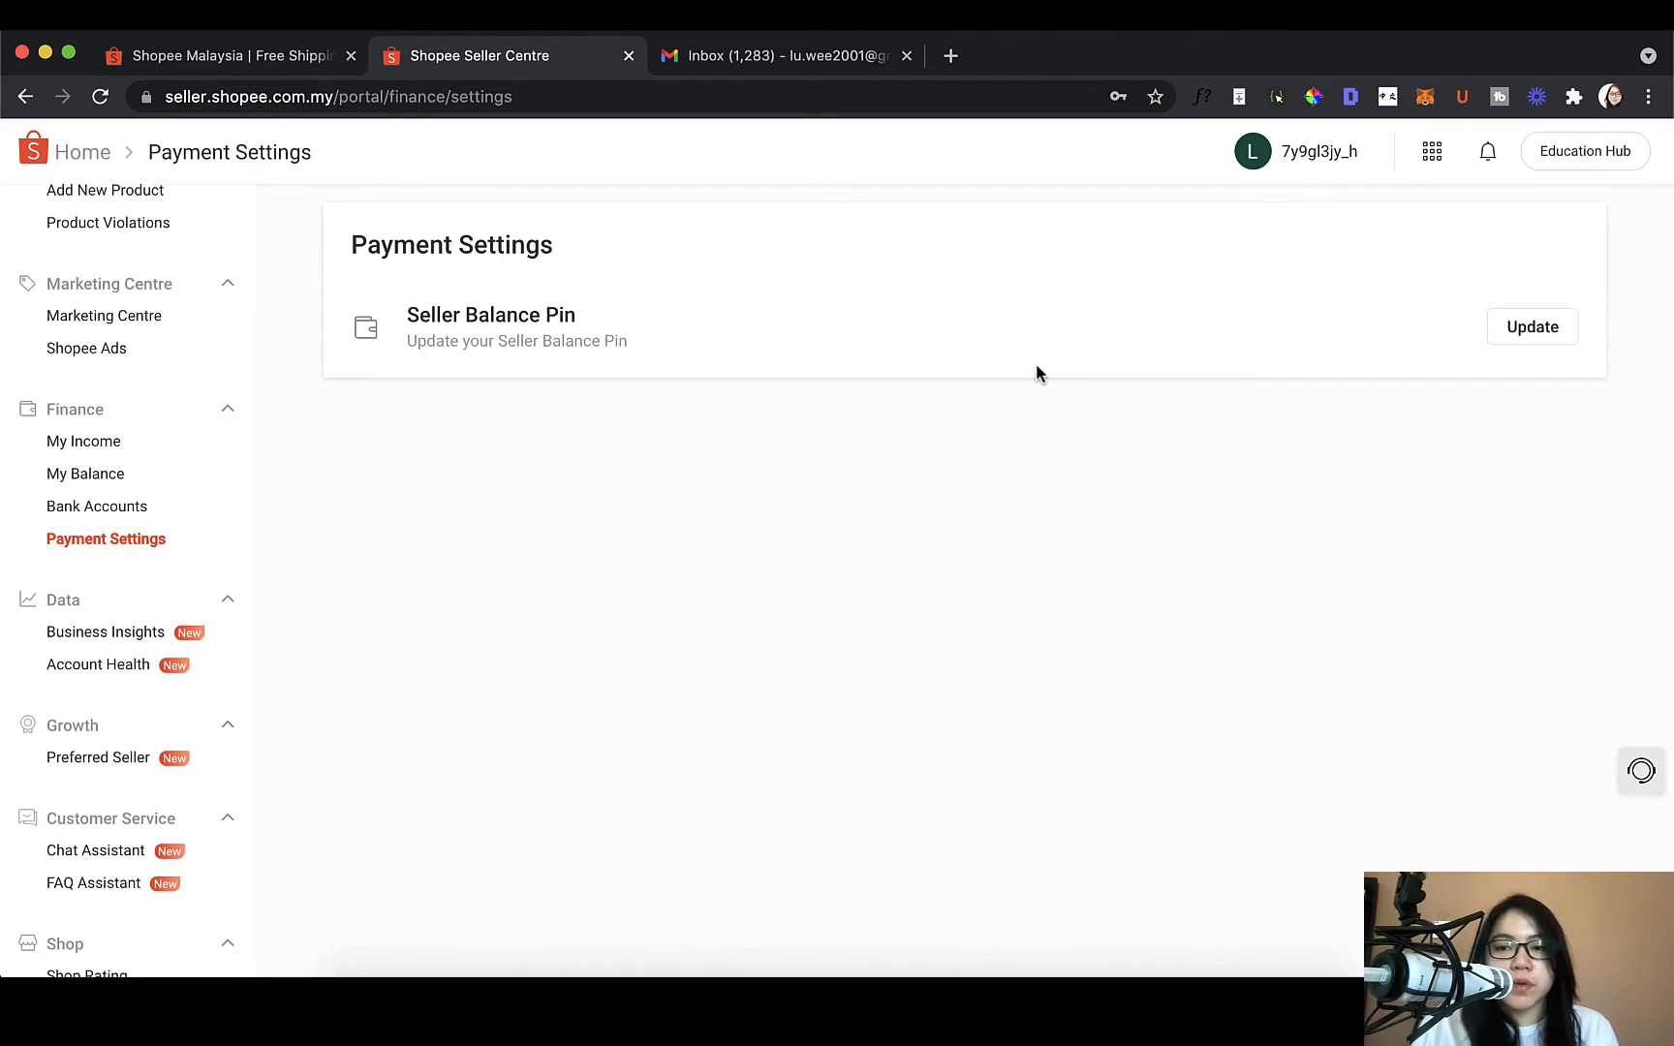
Step: Open Bank Accounts from the sidebar and verify with the login password
{"action": "left_click_drag", "start_coordinate": [317, 215], "coordinate": [1332, 526]}
{"action": "left_click", "coordinate": [1333, 526]}
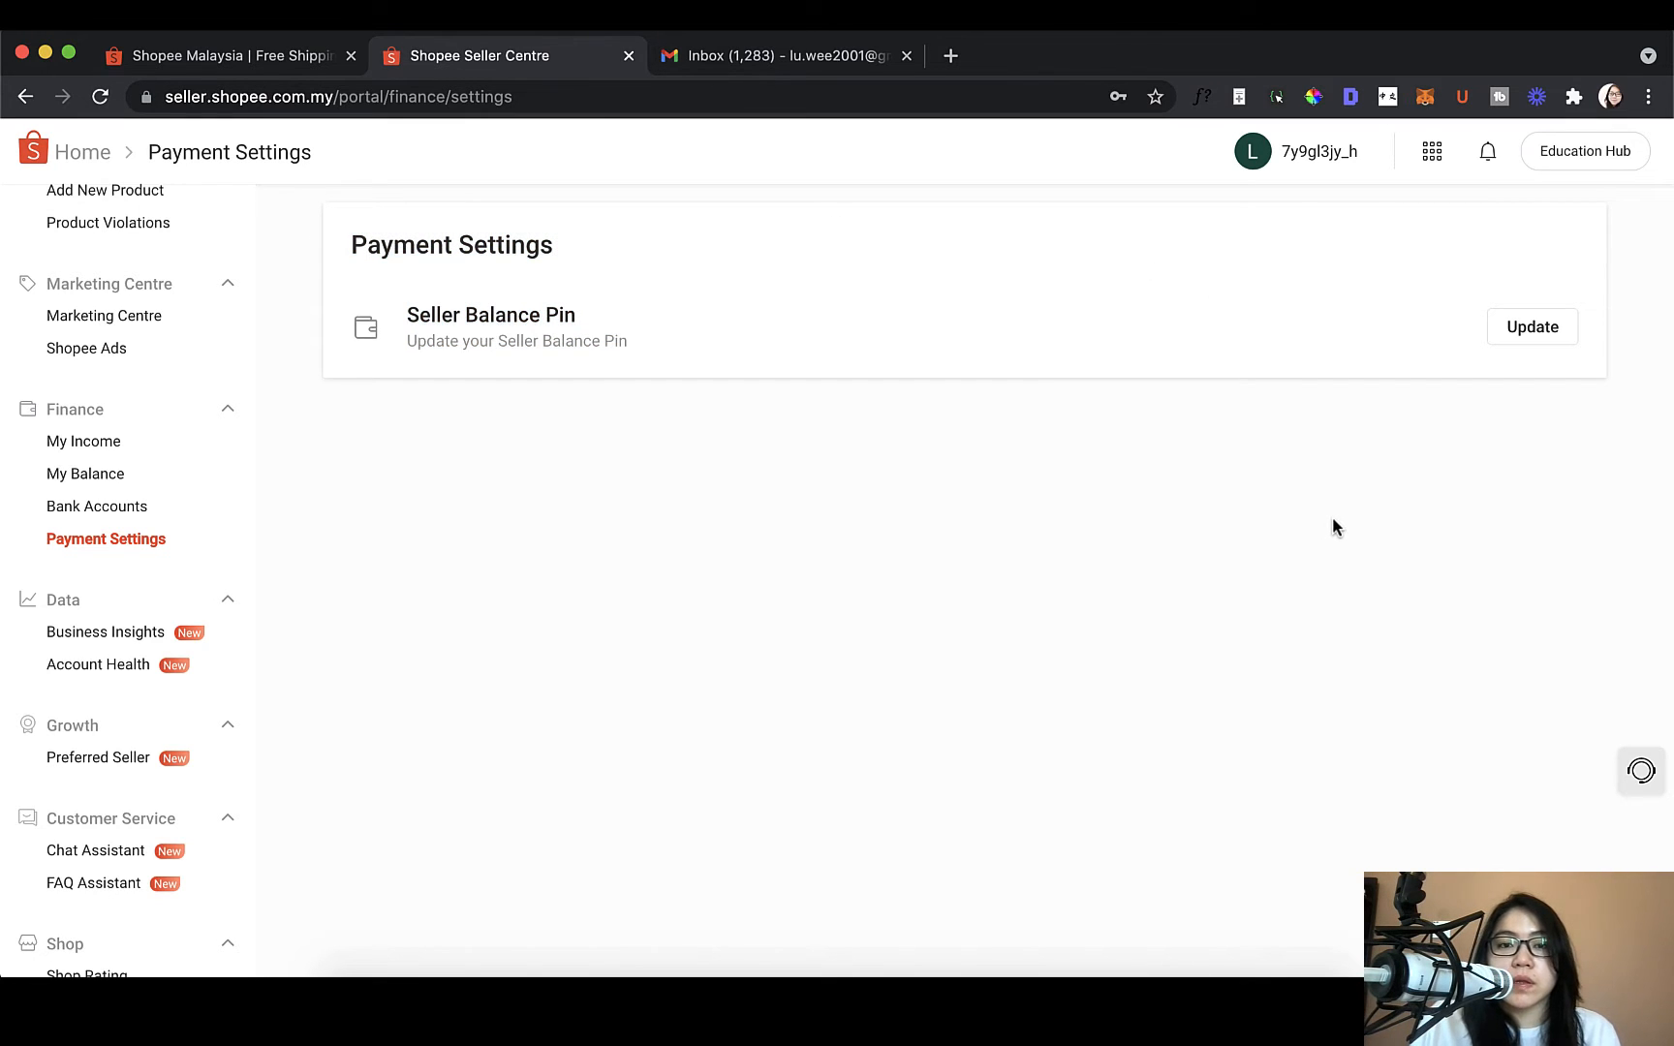
{"action": "scroll", "coordinate": [1067, 418], "scroll_direction": "down", "scroll_amount": 1}
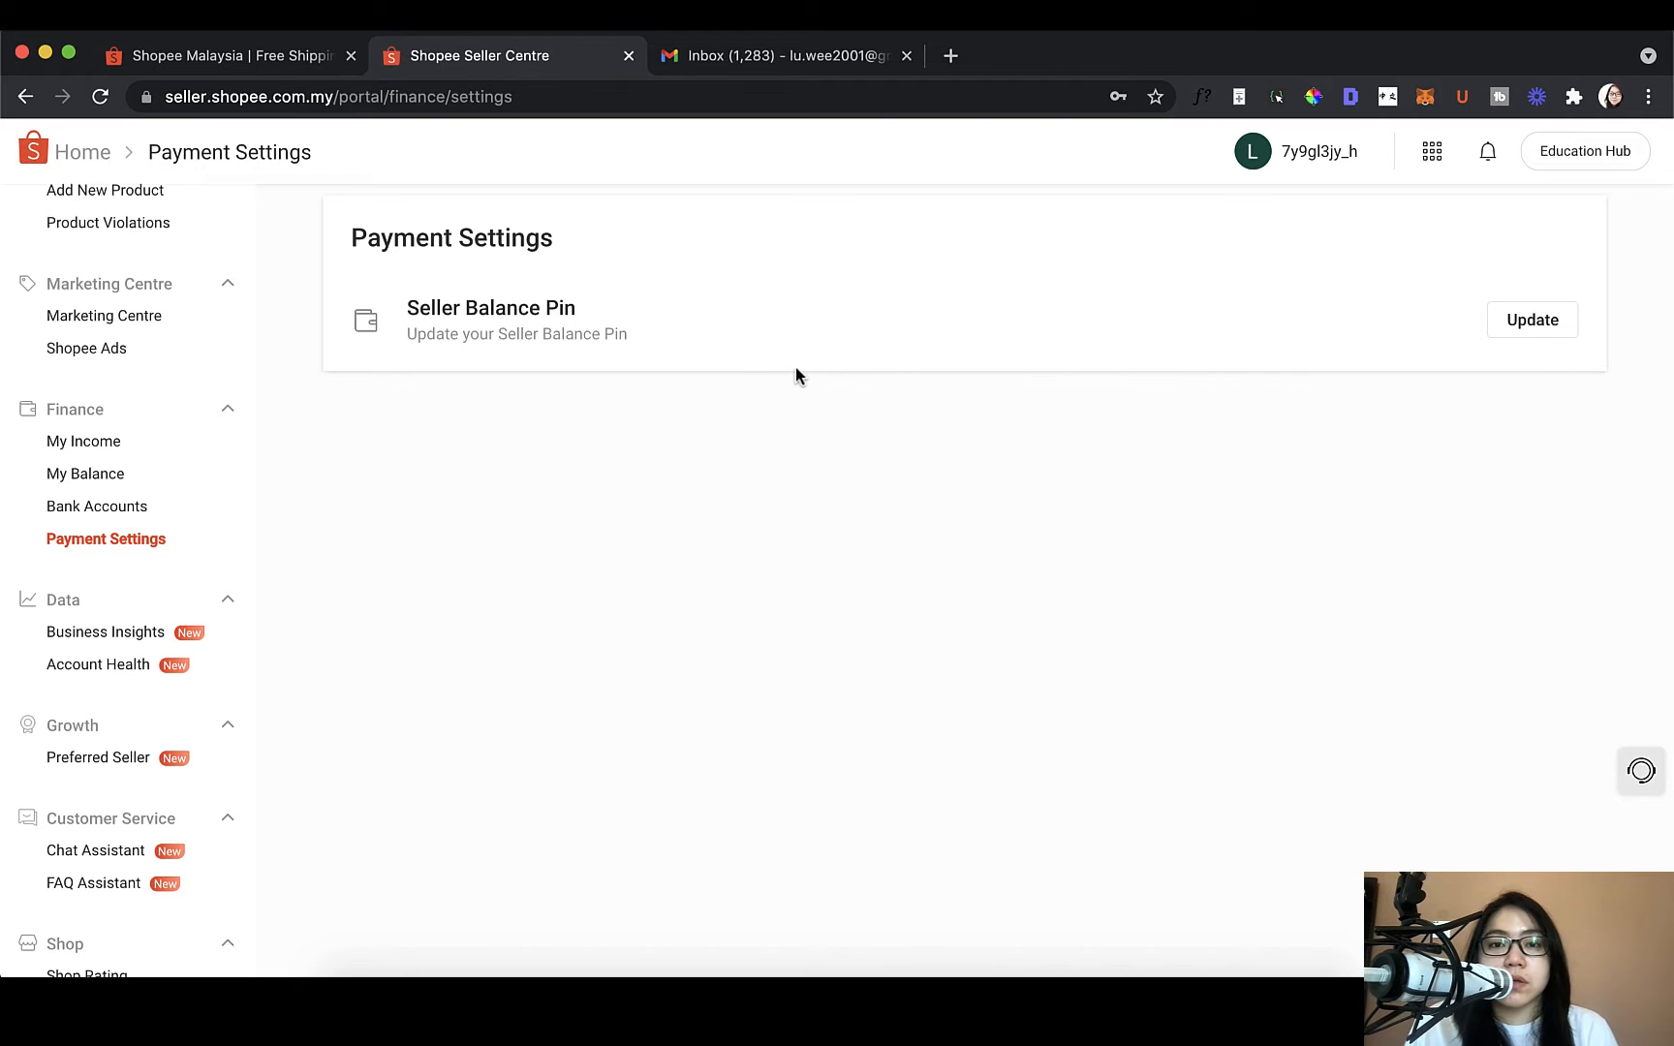
{"action": "left_click", "coordinate": [118, 511]}
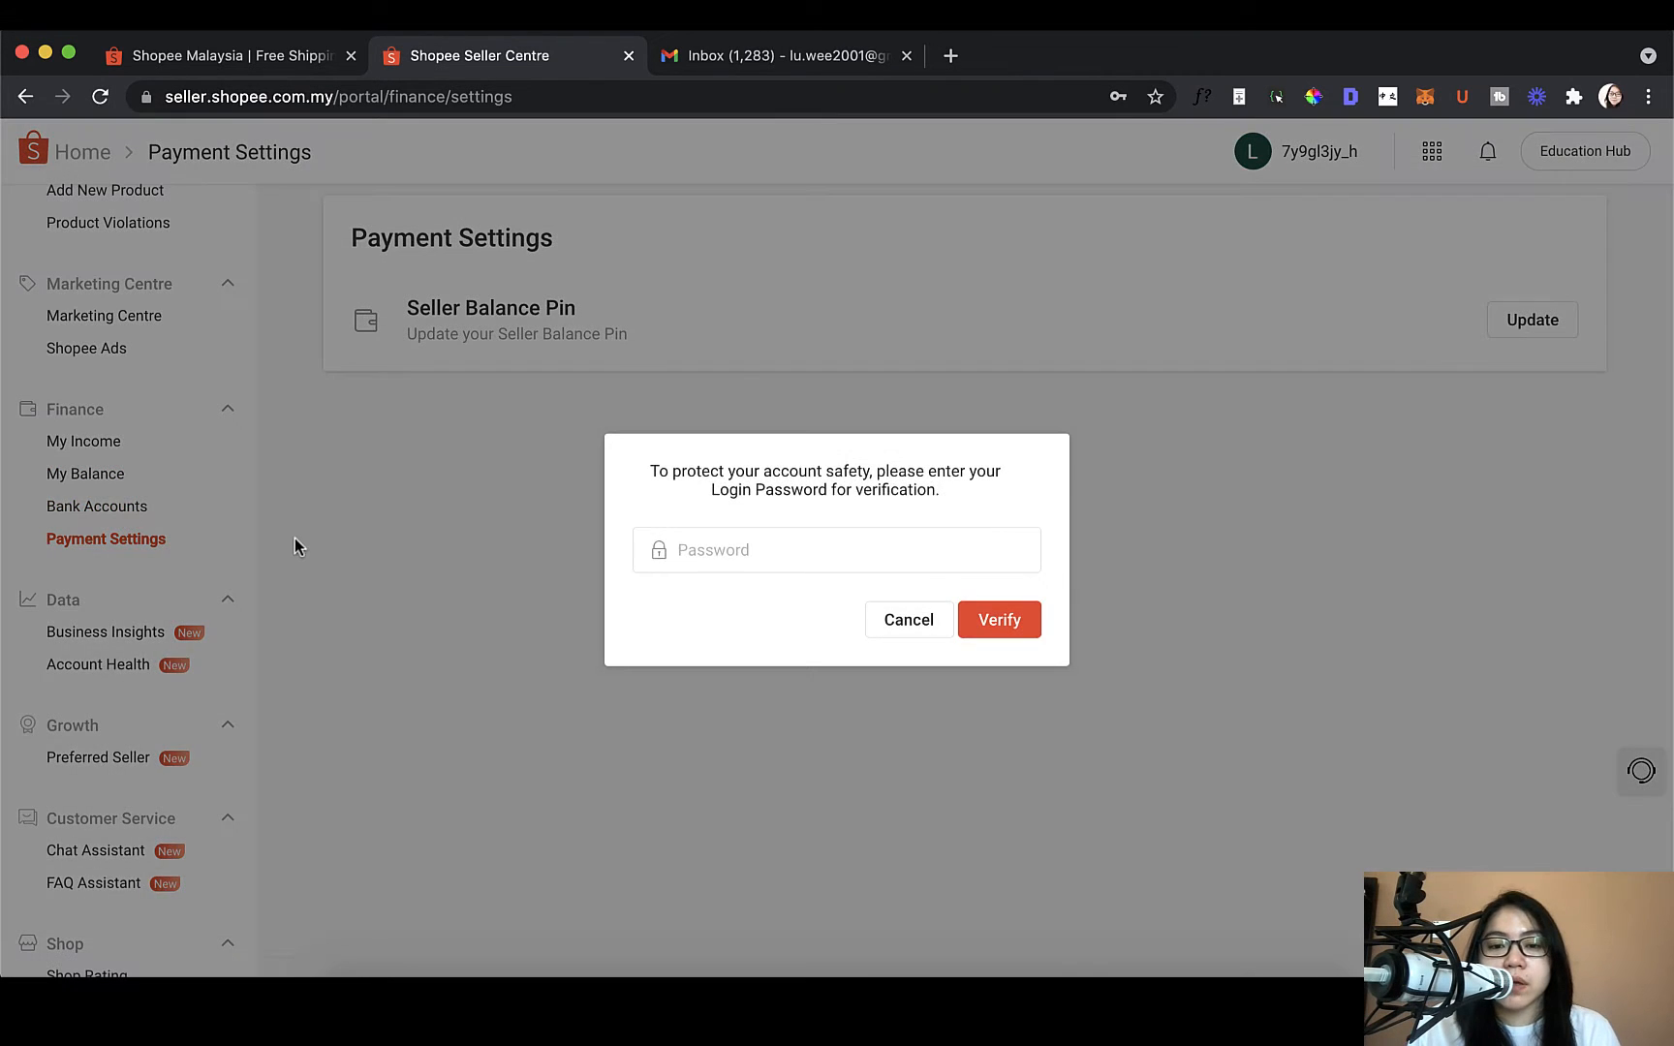
{"action": "left_click", "coordinate": [697, 531]}
{"action": "type", "text": "•••••••"}
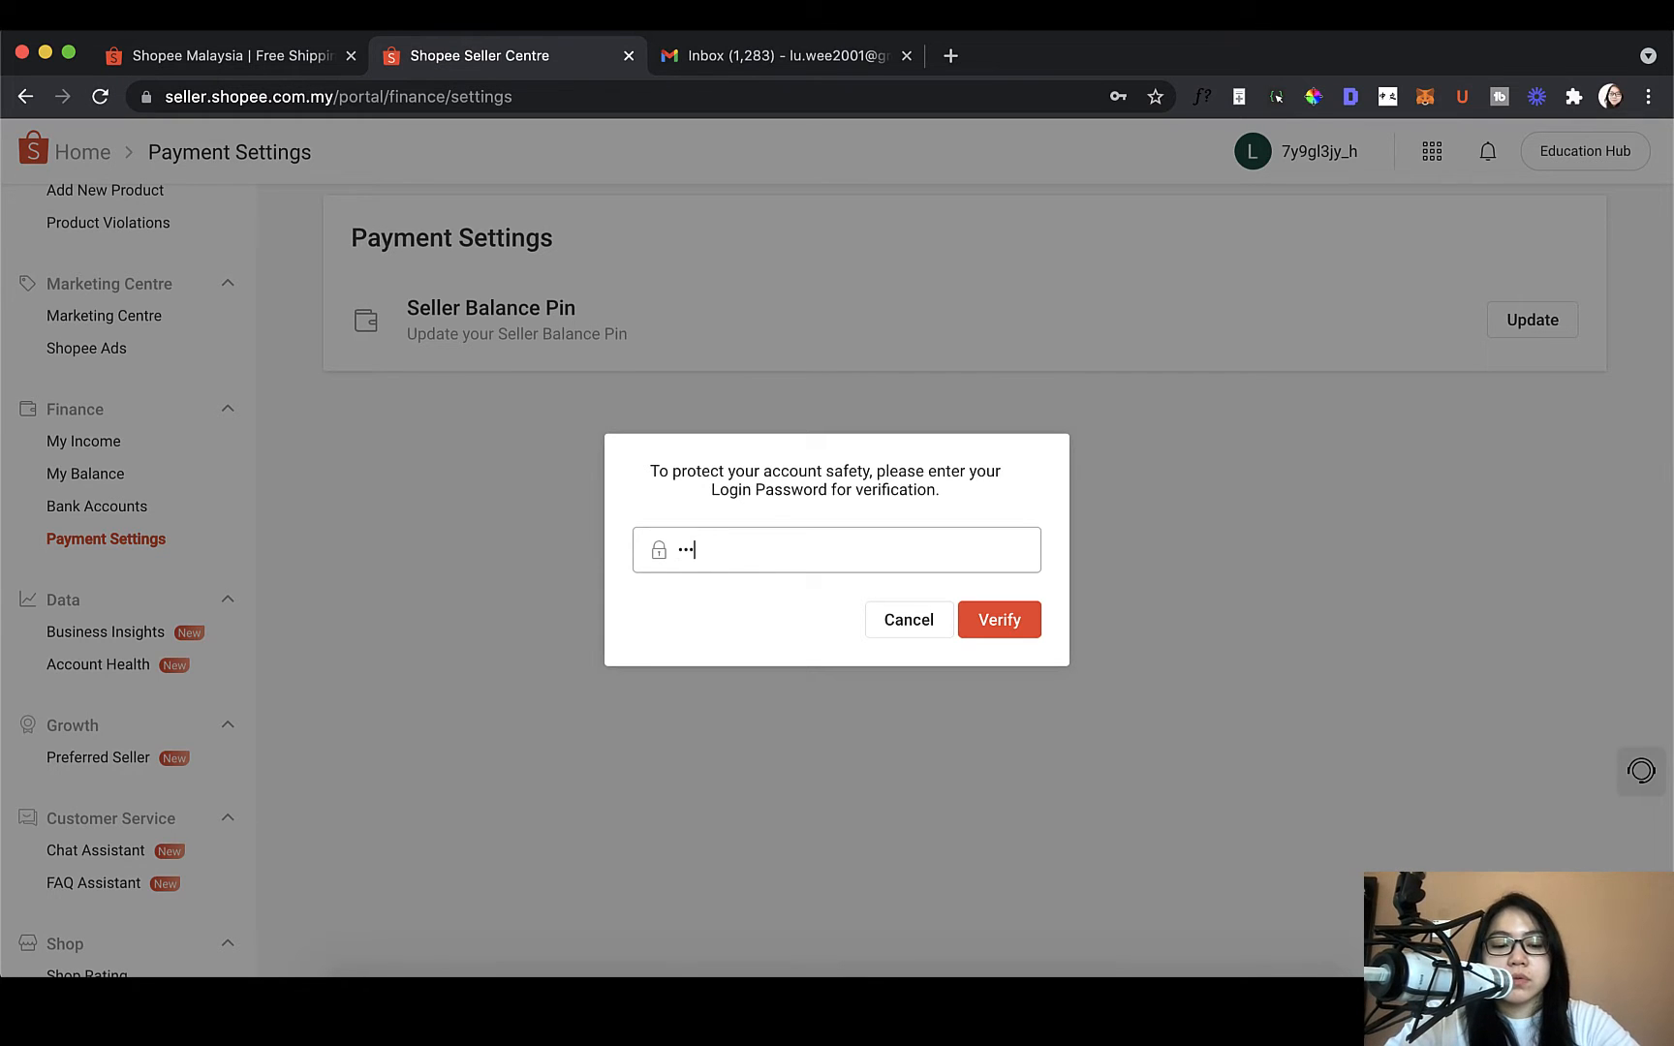
{"action": "type", "text": "•••••••"}
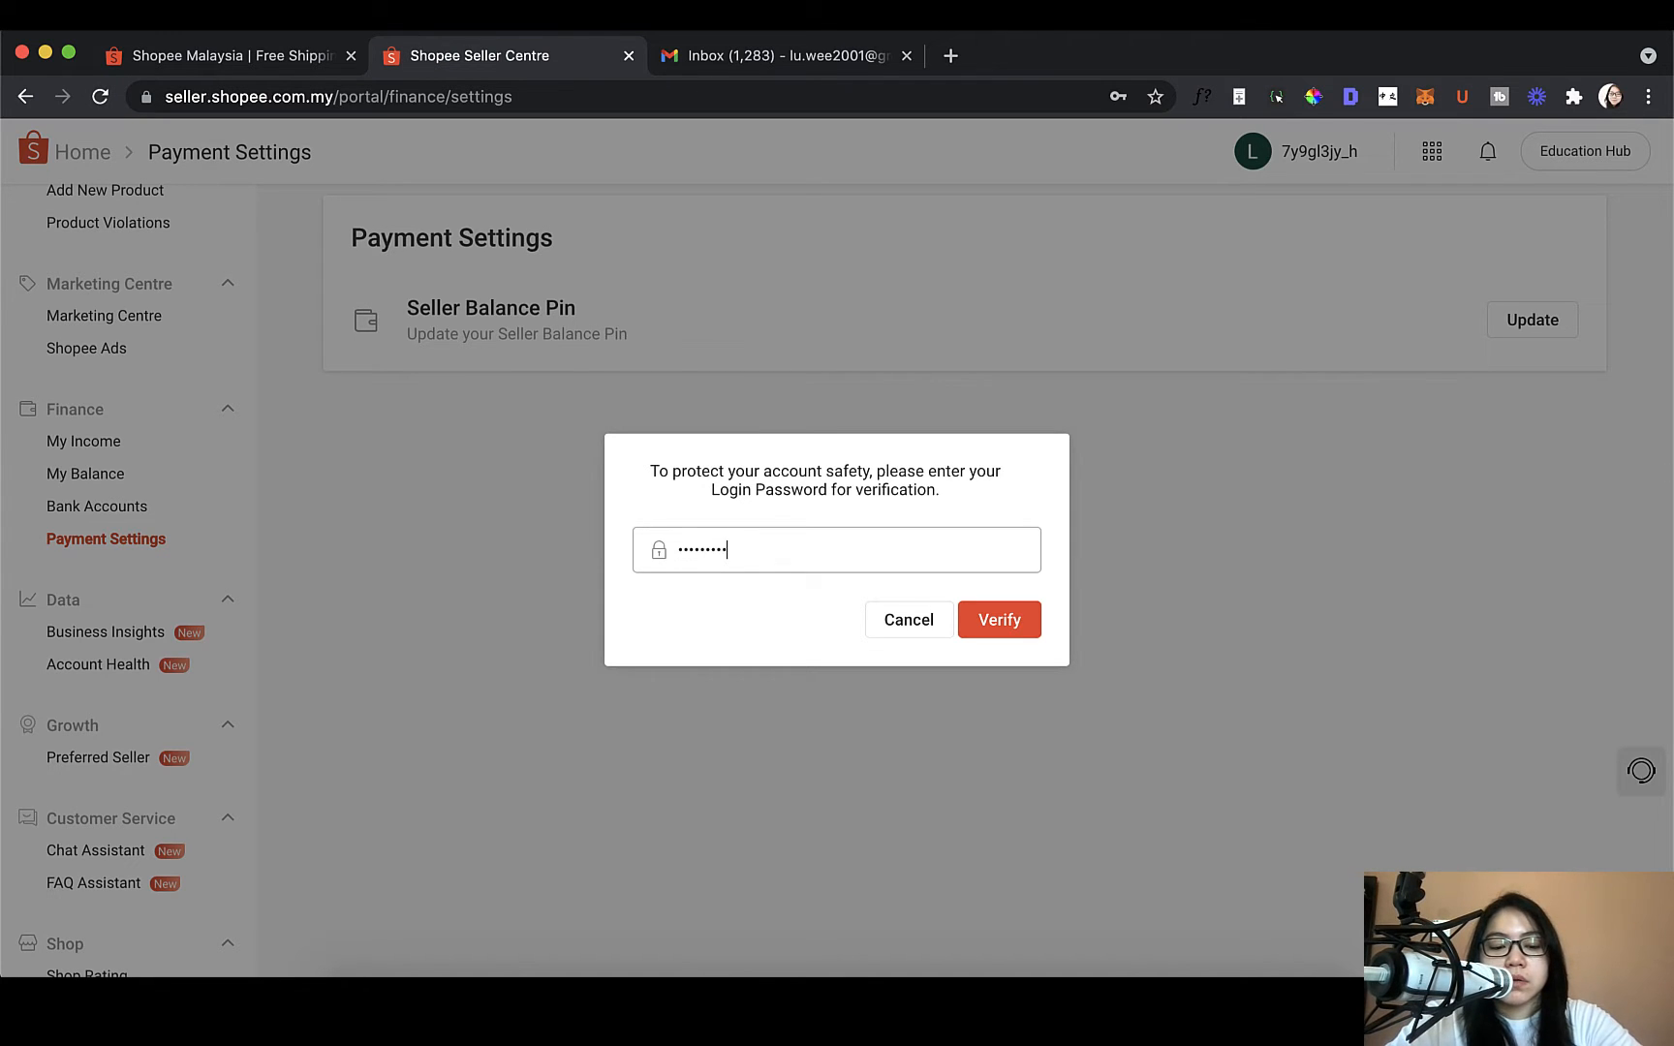
{"action": "type", "text": "••"}
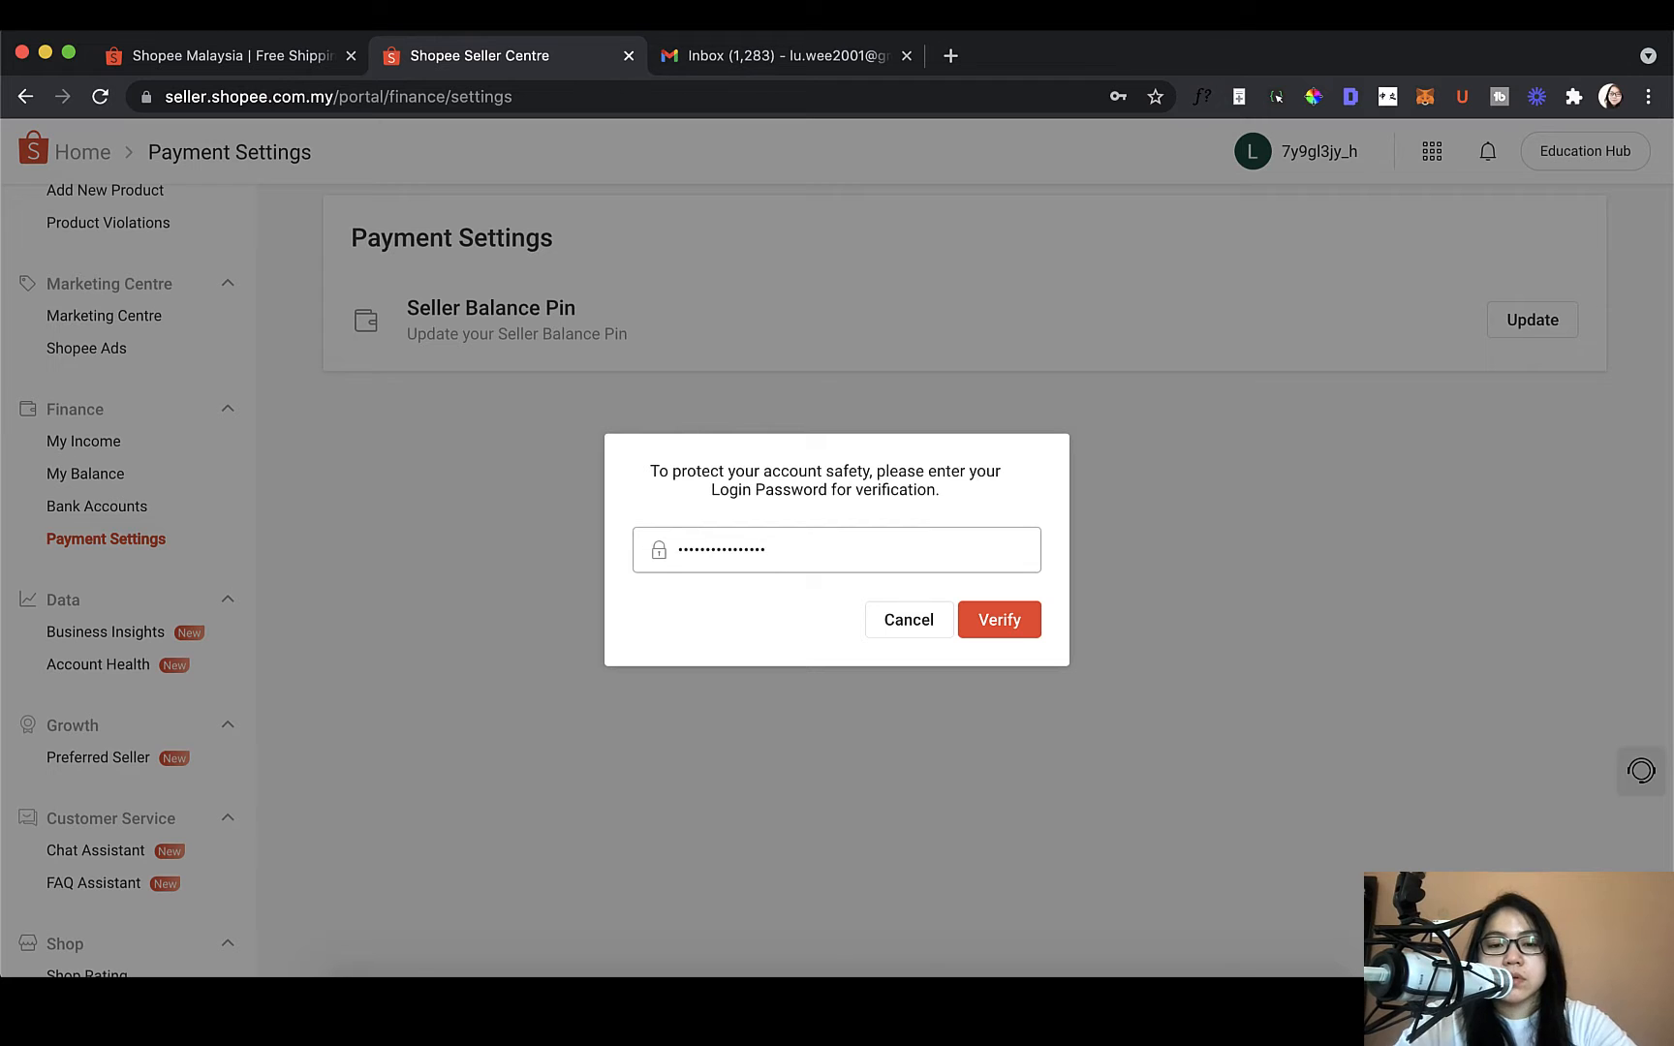
{"action": "left_click", "coordinate": [1035, 620]}
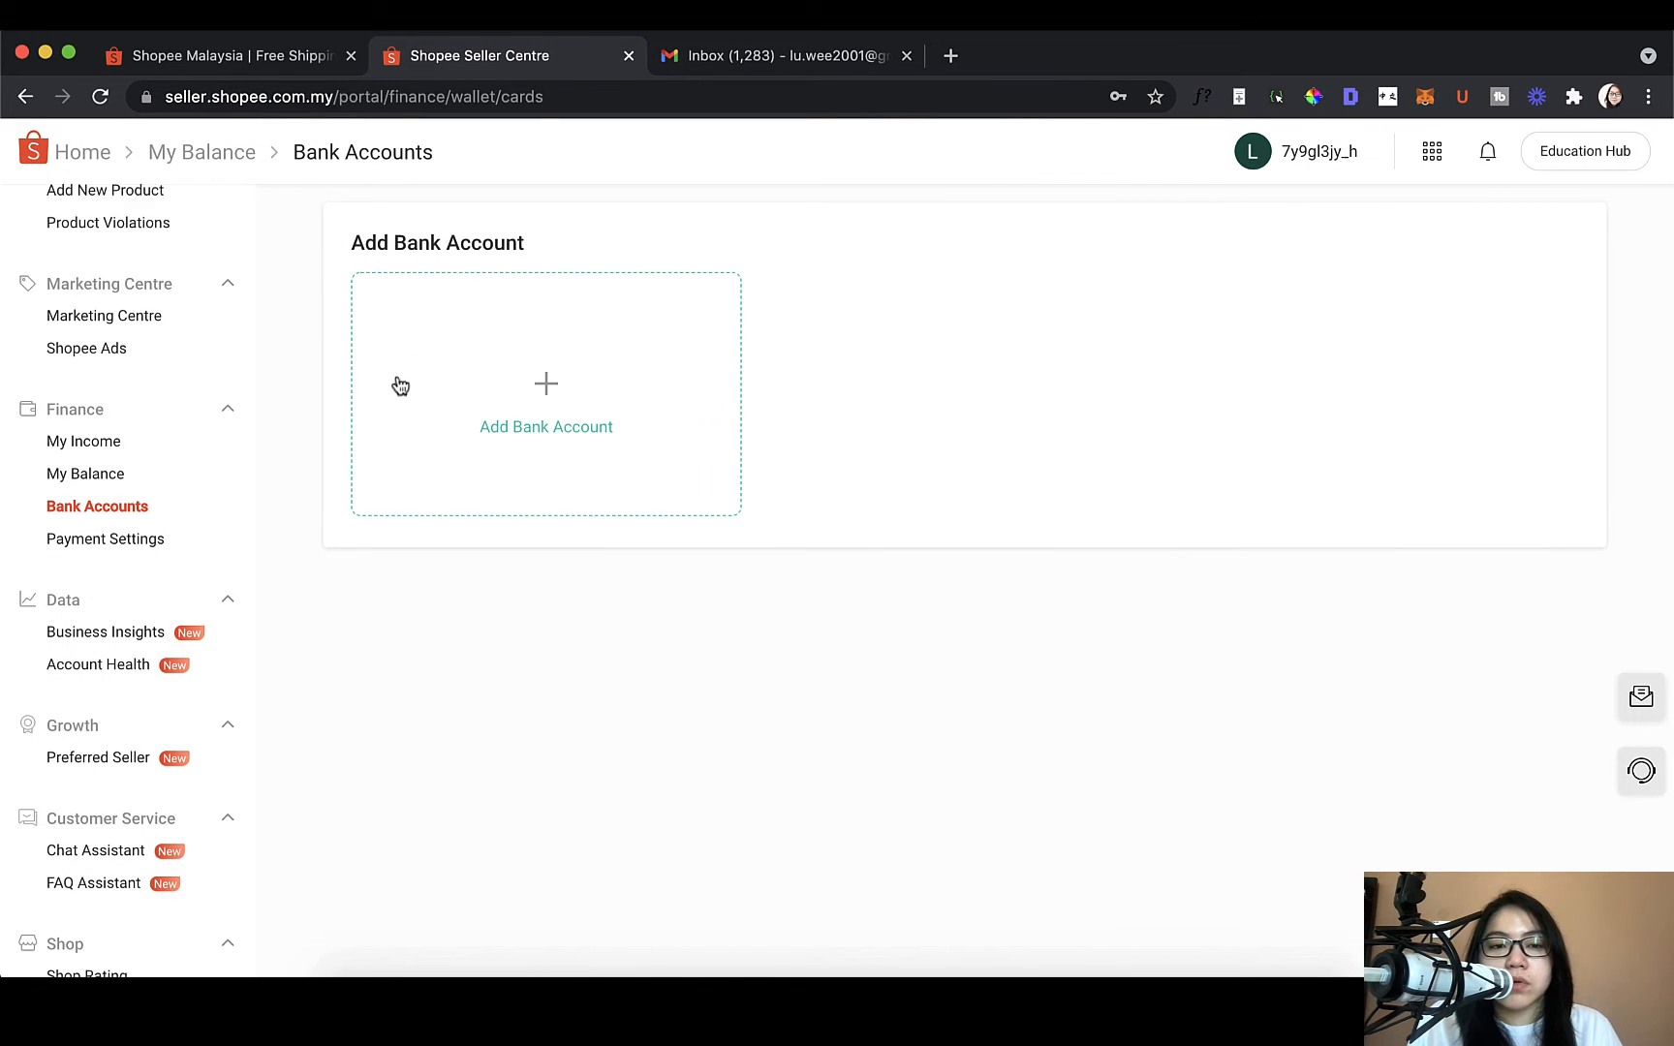
{"action": "left_click", "coordinate": [625, 348]}
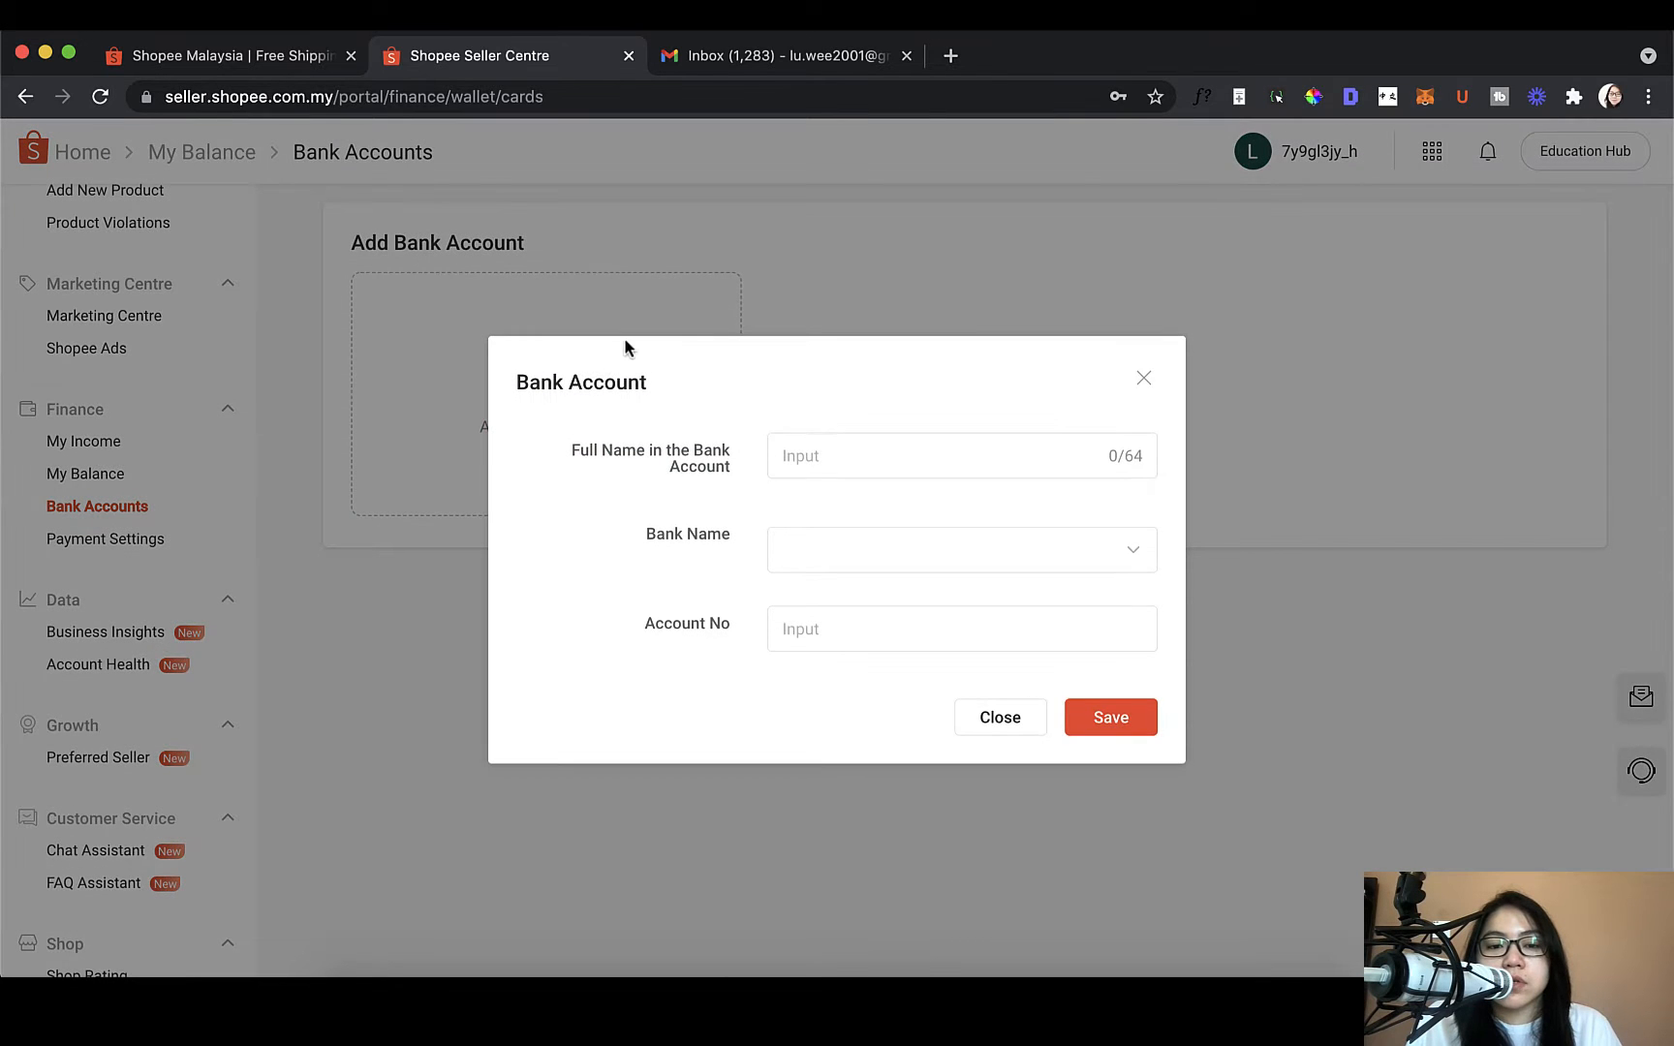
{"action": "left_click", "coordinate": [976, 543]}
{"action": "left_click", "coordinate": [979, 542]}
{"action": "left_click", "coordinate": [941, 471]}
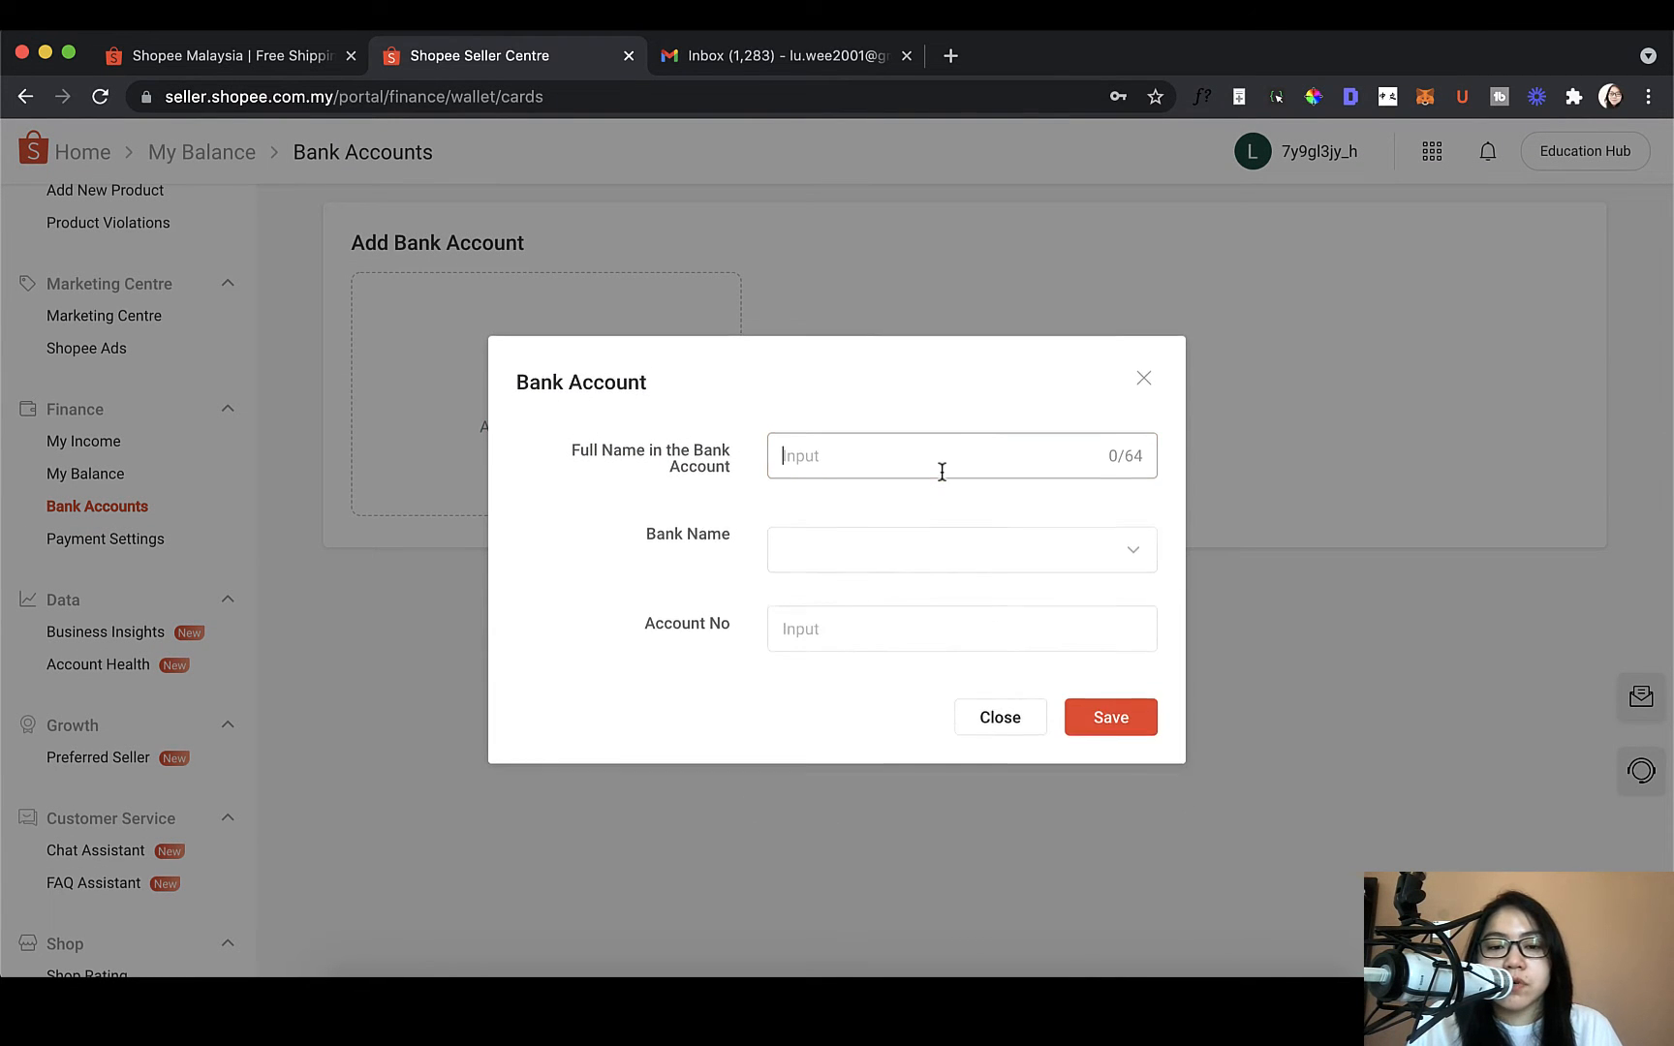
{"action": "left_click", "coordinate": [1007, 383]}
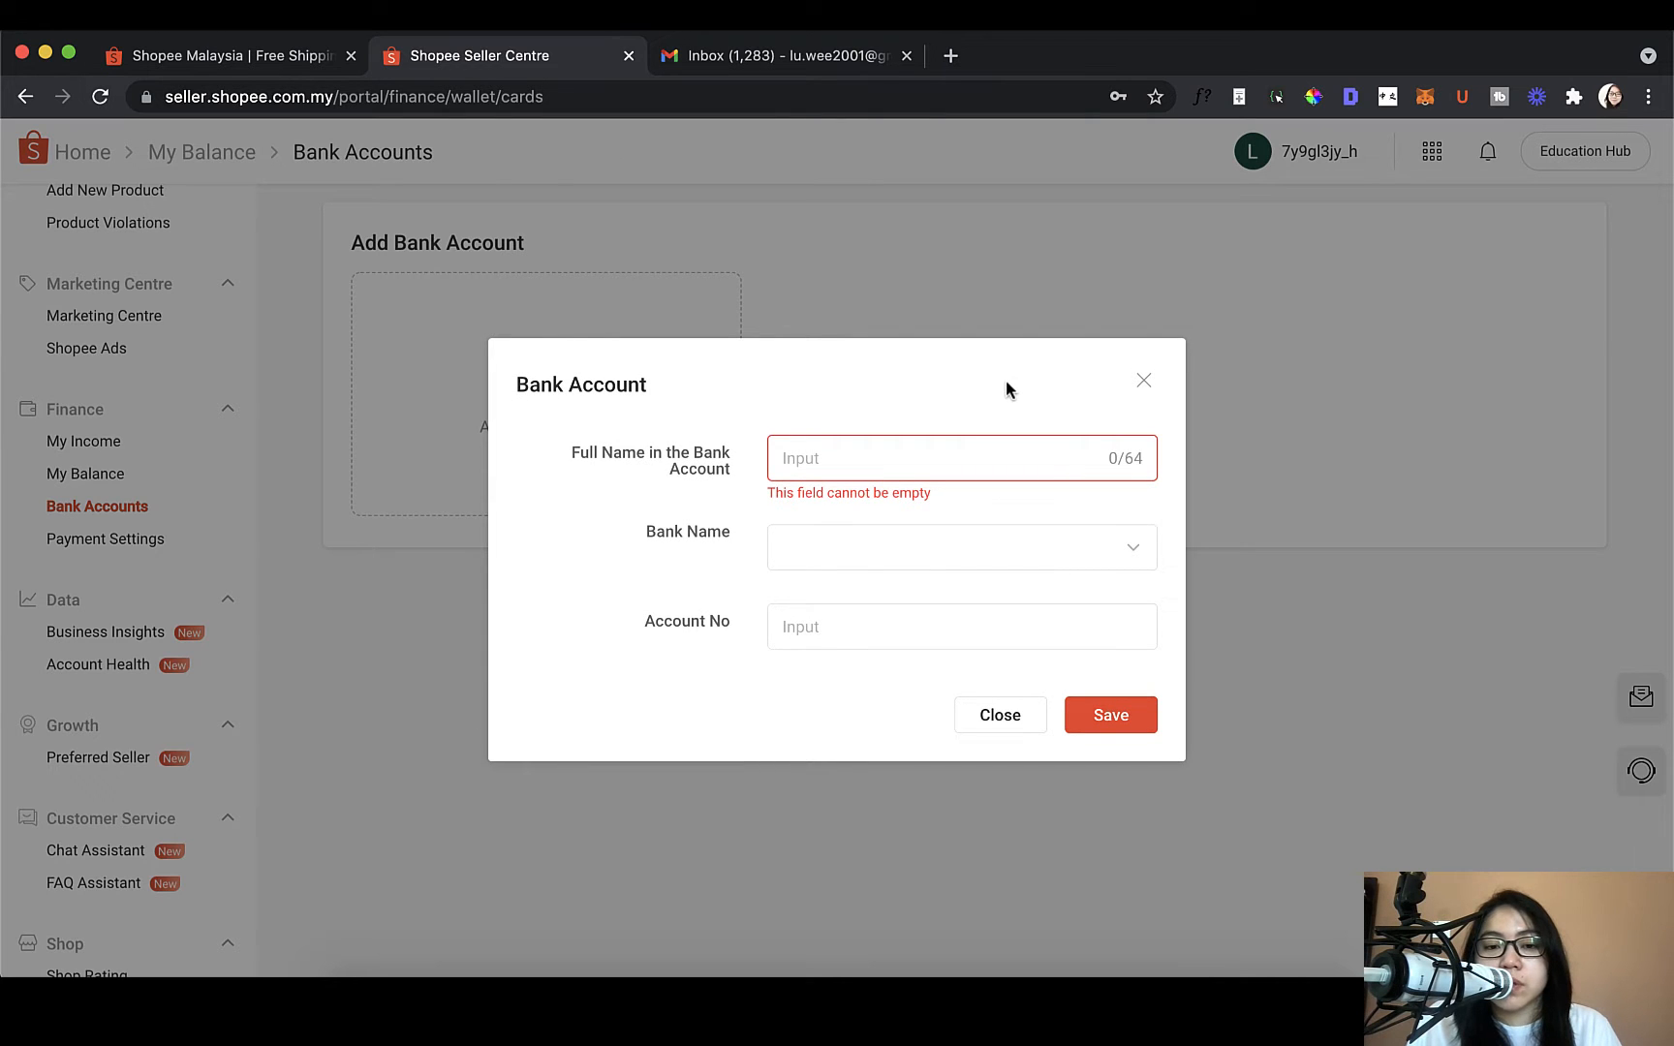
{"action": "left_click", "coordinate": [1038, 538]}
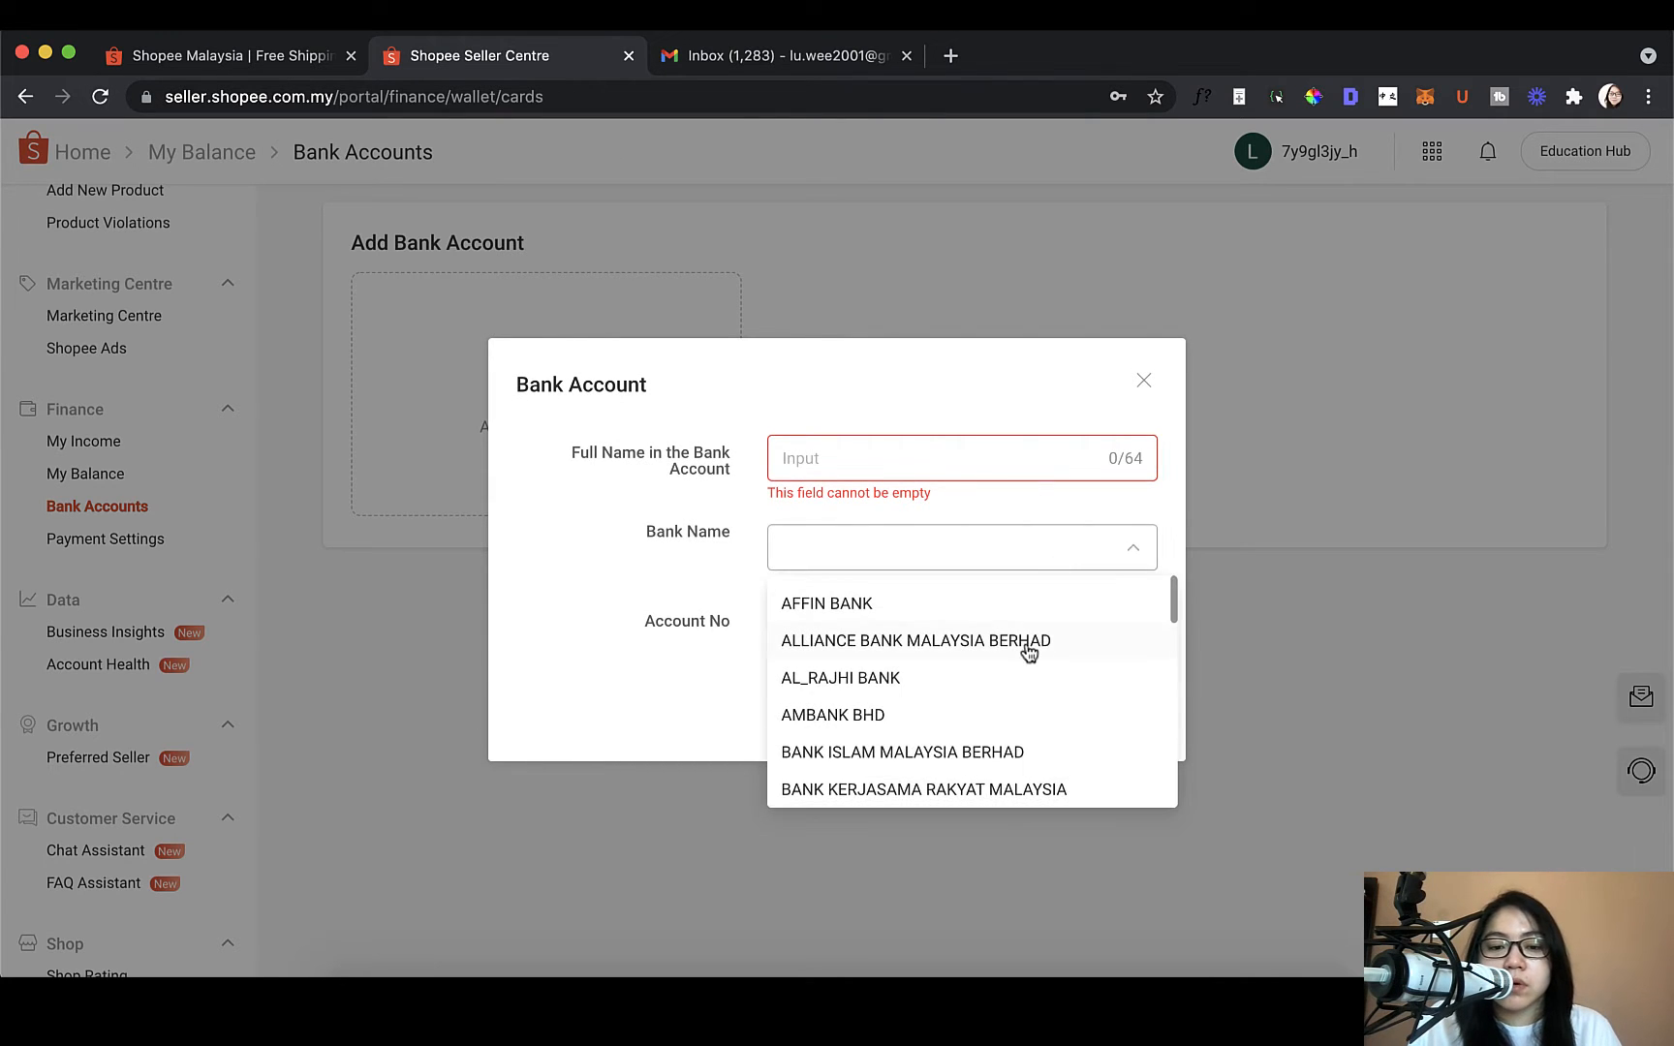
{"action": "scroll", "coordinate": [1028, 653], "scroll_direction": "down", "scroll_amount": 10}
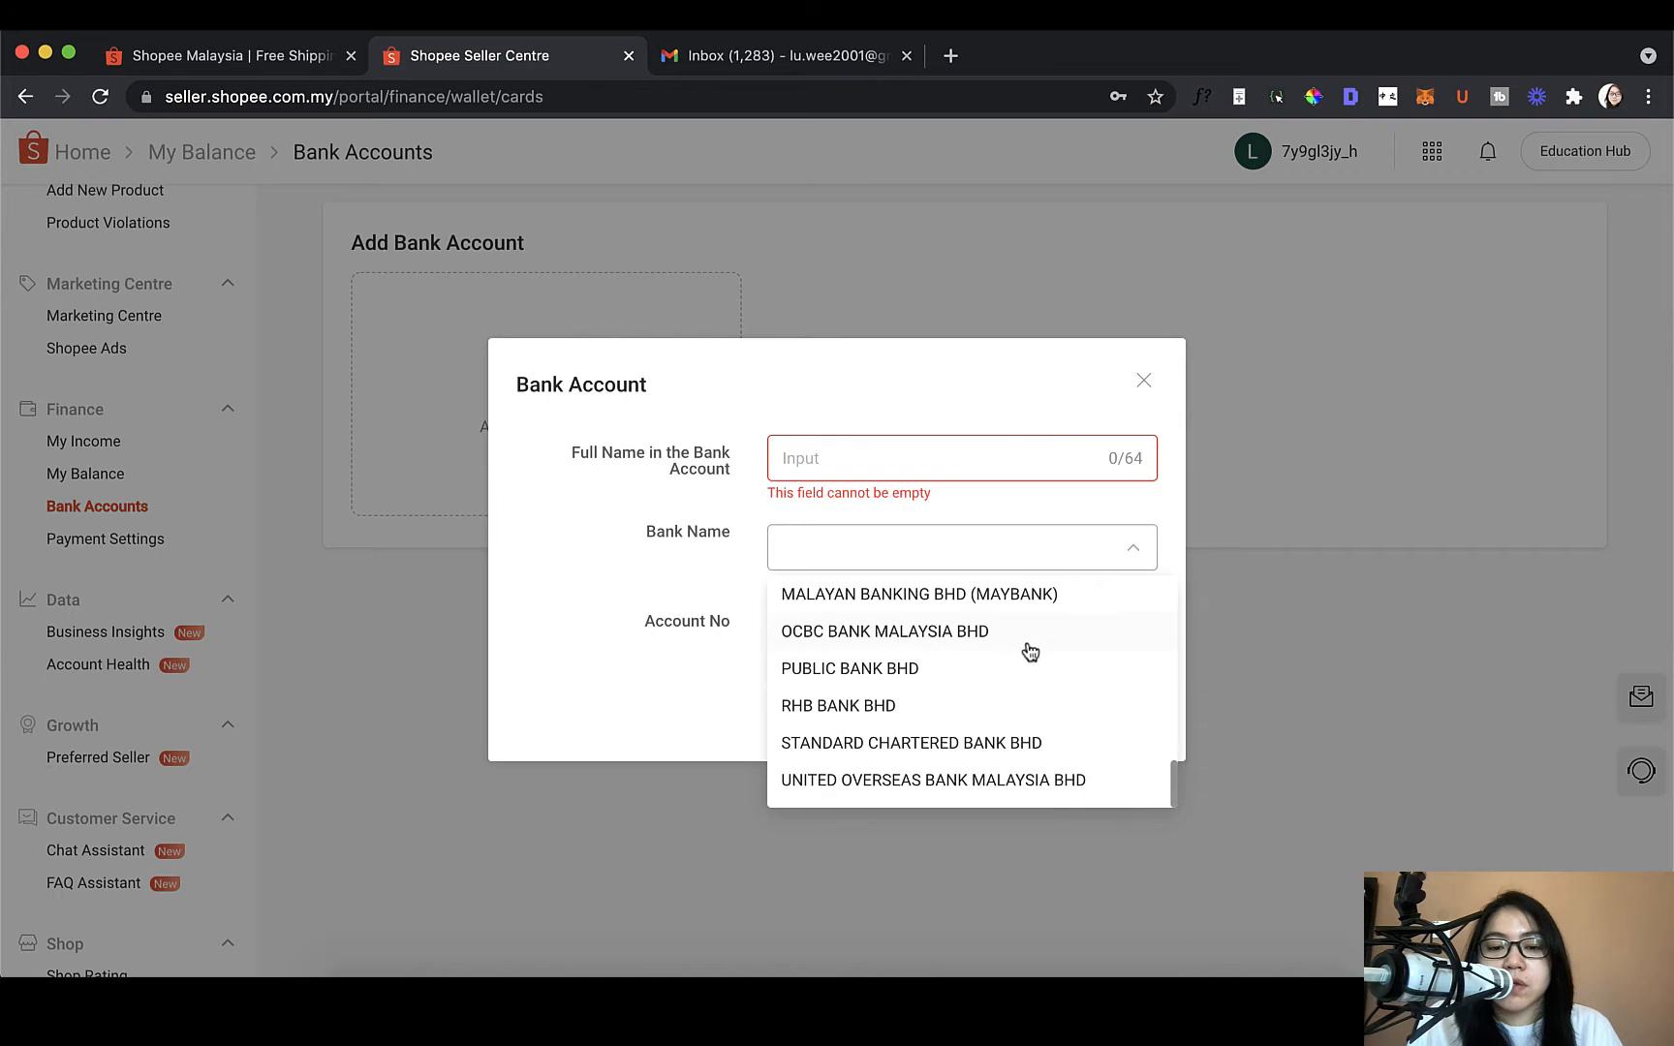
{"action": "scroll", "coordinate": [1030, 652], "scroll_direction": "up", "scroll_amount": 10}
{"action": "scroll", "coordinate": [1030, 652], "scroll_direction": "down", "scroll_amount": 5}
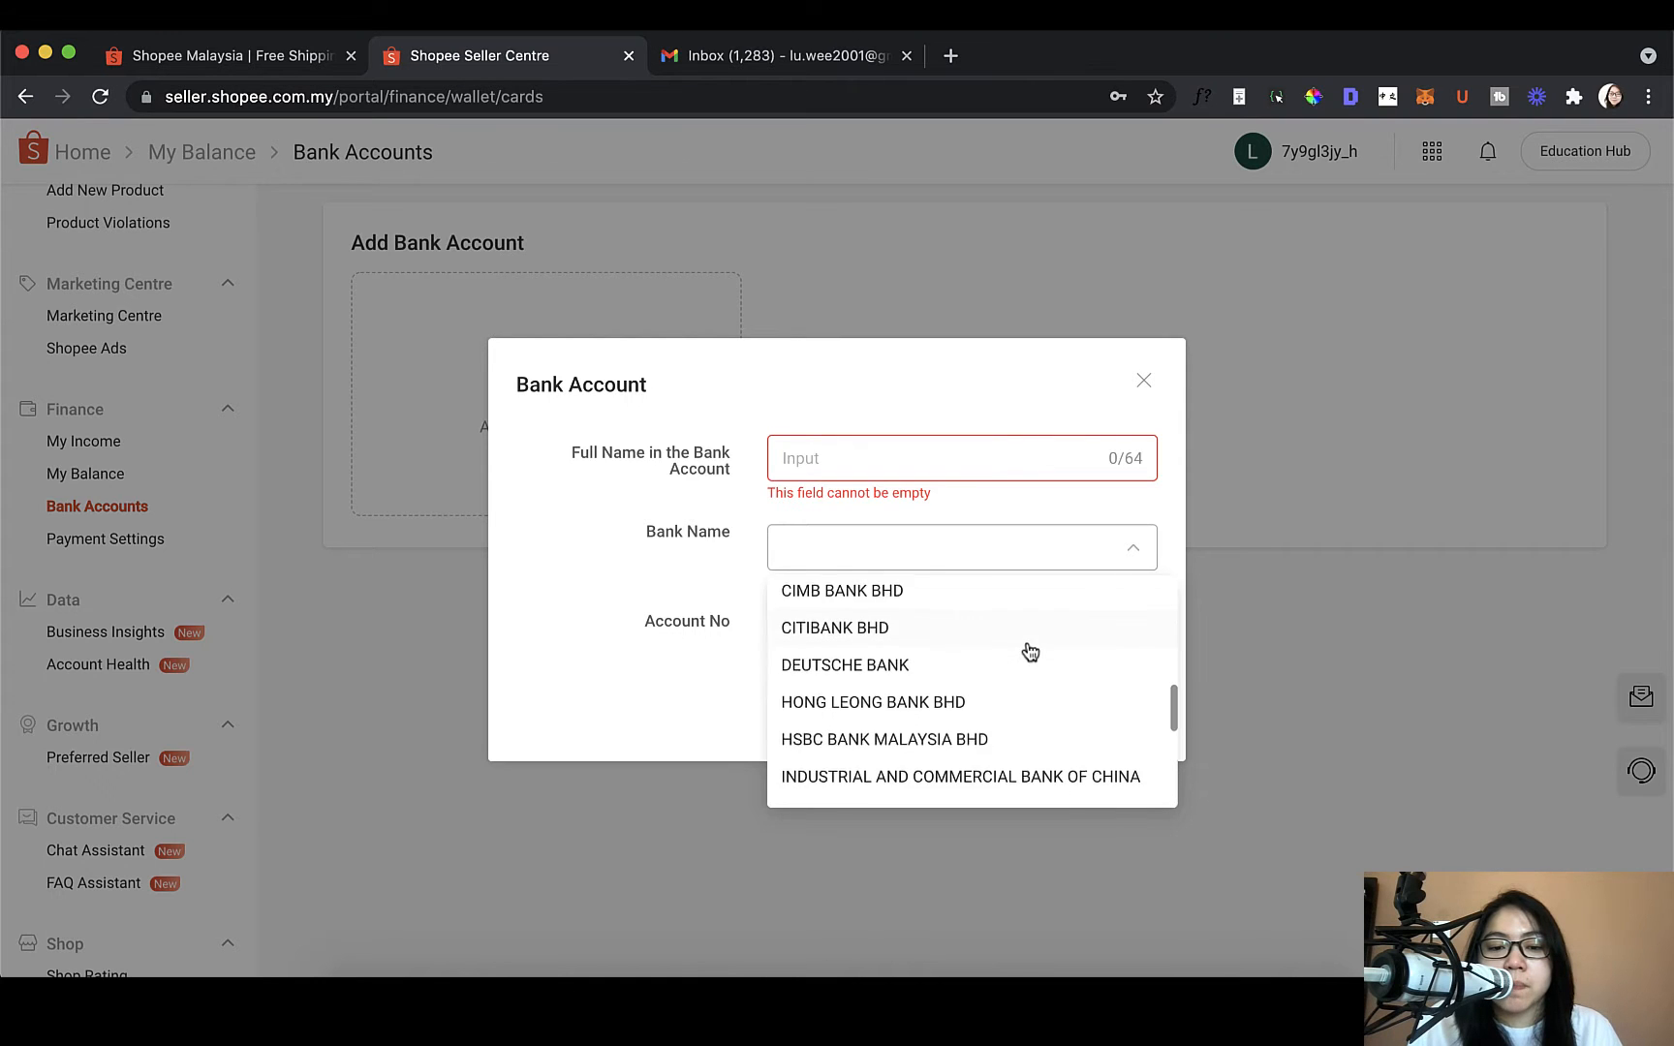
{"action": "scroll", "coordinate": [1030, 652], "scroll_direction": "down", "scroll_amount": 5}
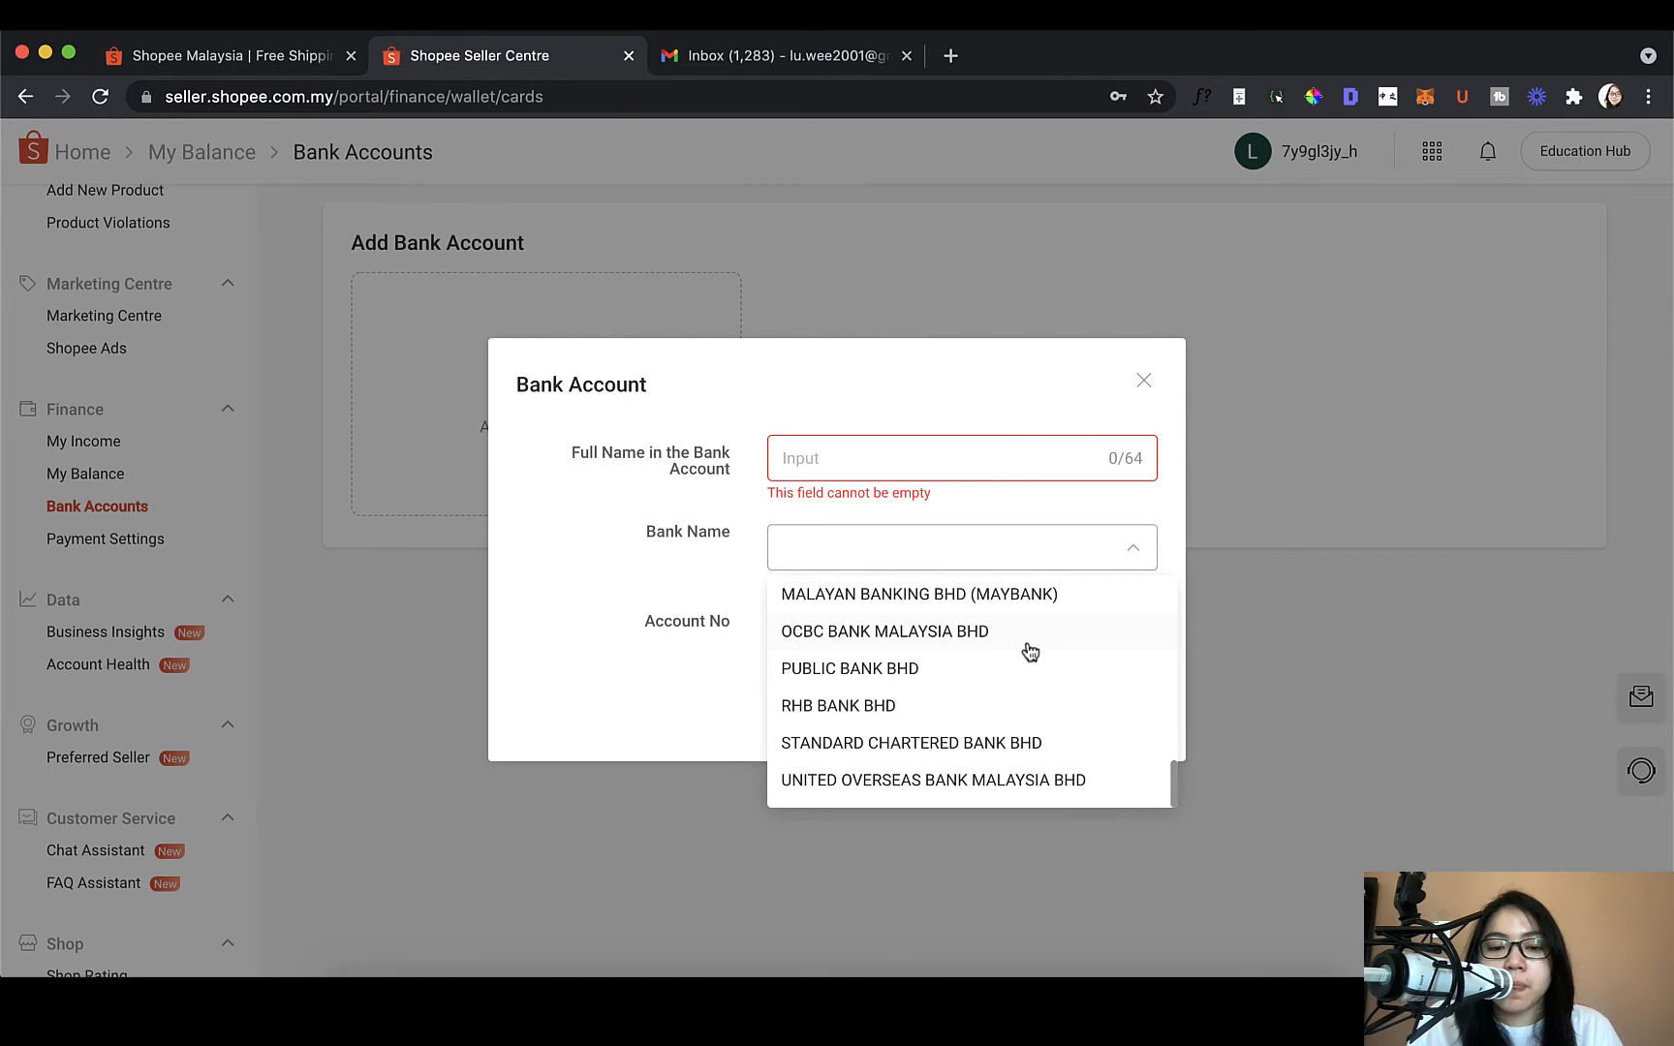
{"action": "left_click", "coordinate": [1112, 492]}
{"action": "left_click", "coordinate": [903, 462]}
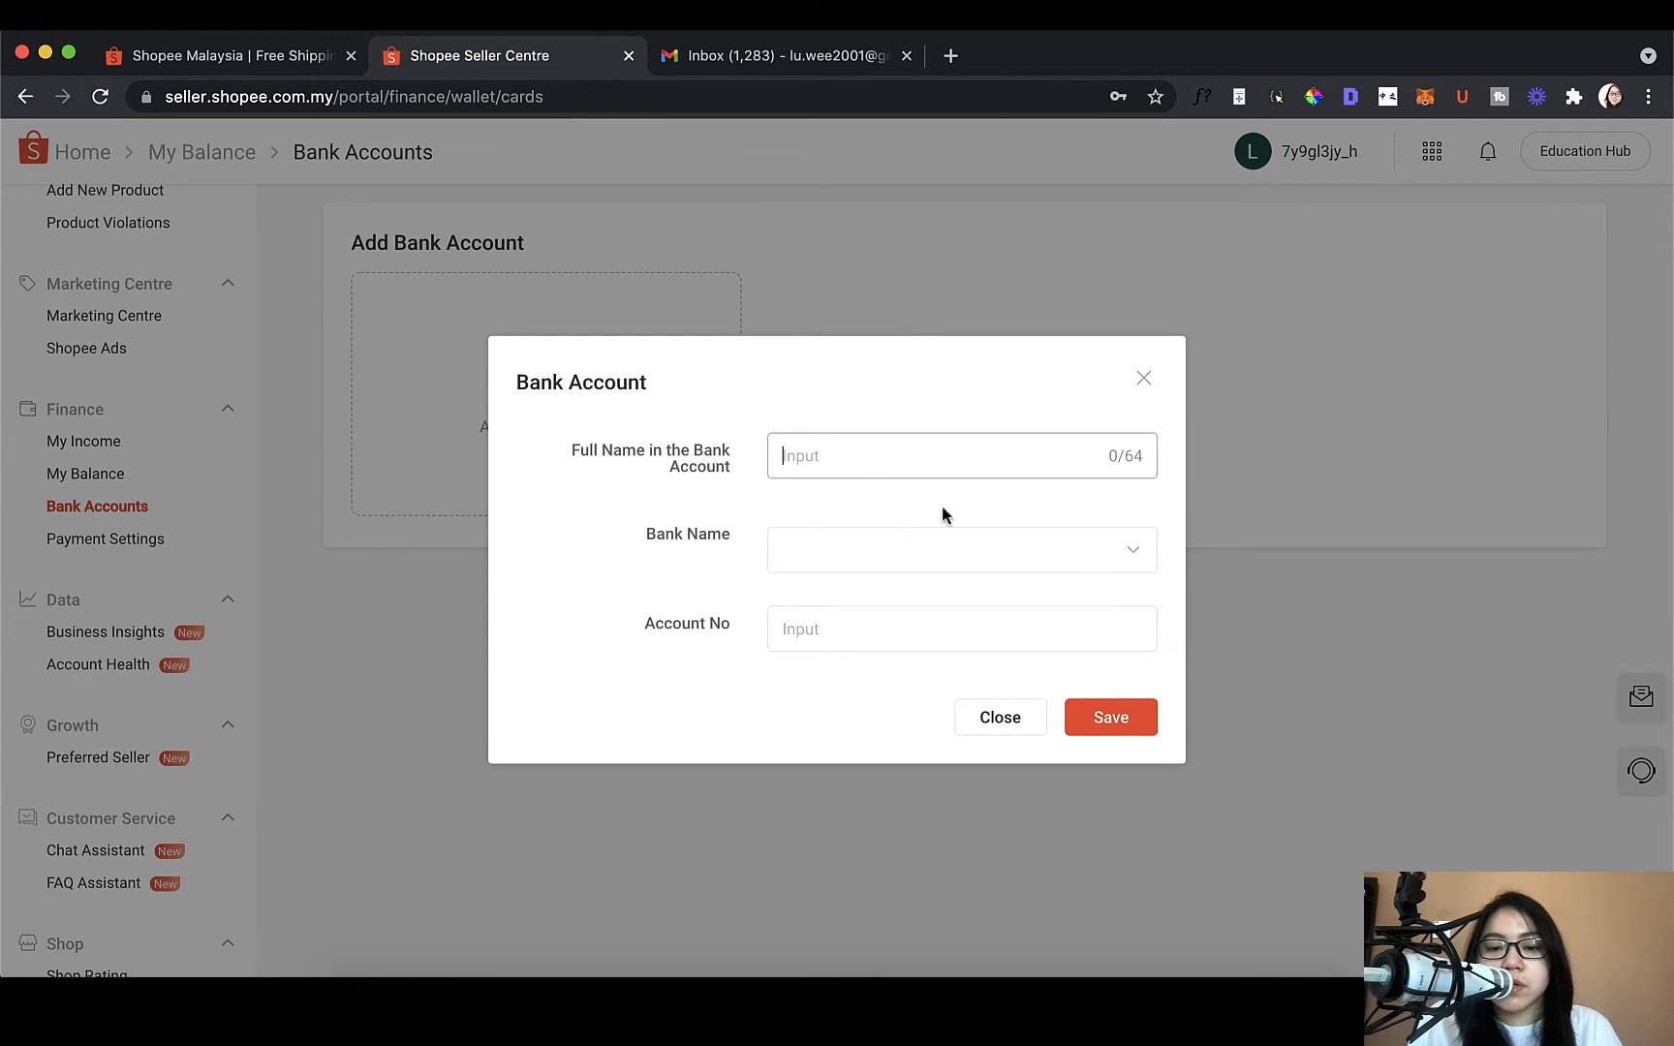
{"action": "left_click", "coordinate": [1079, 719]}
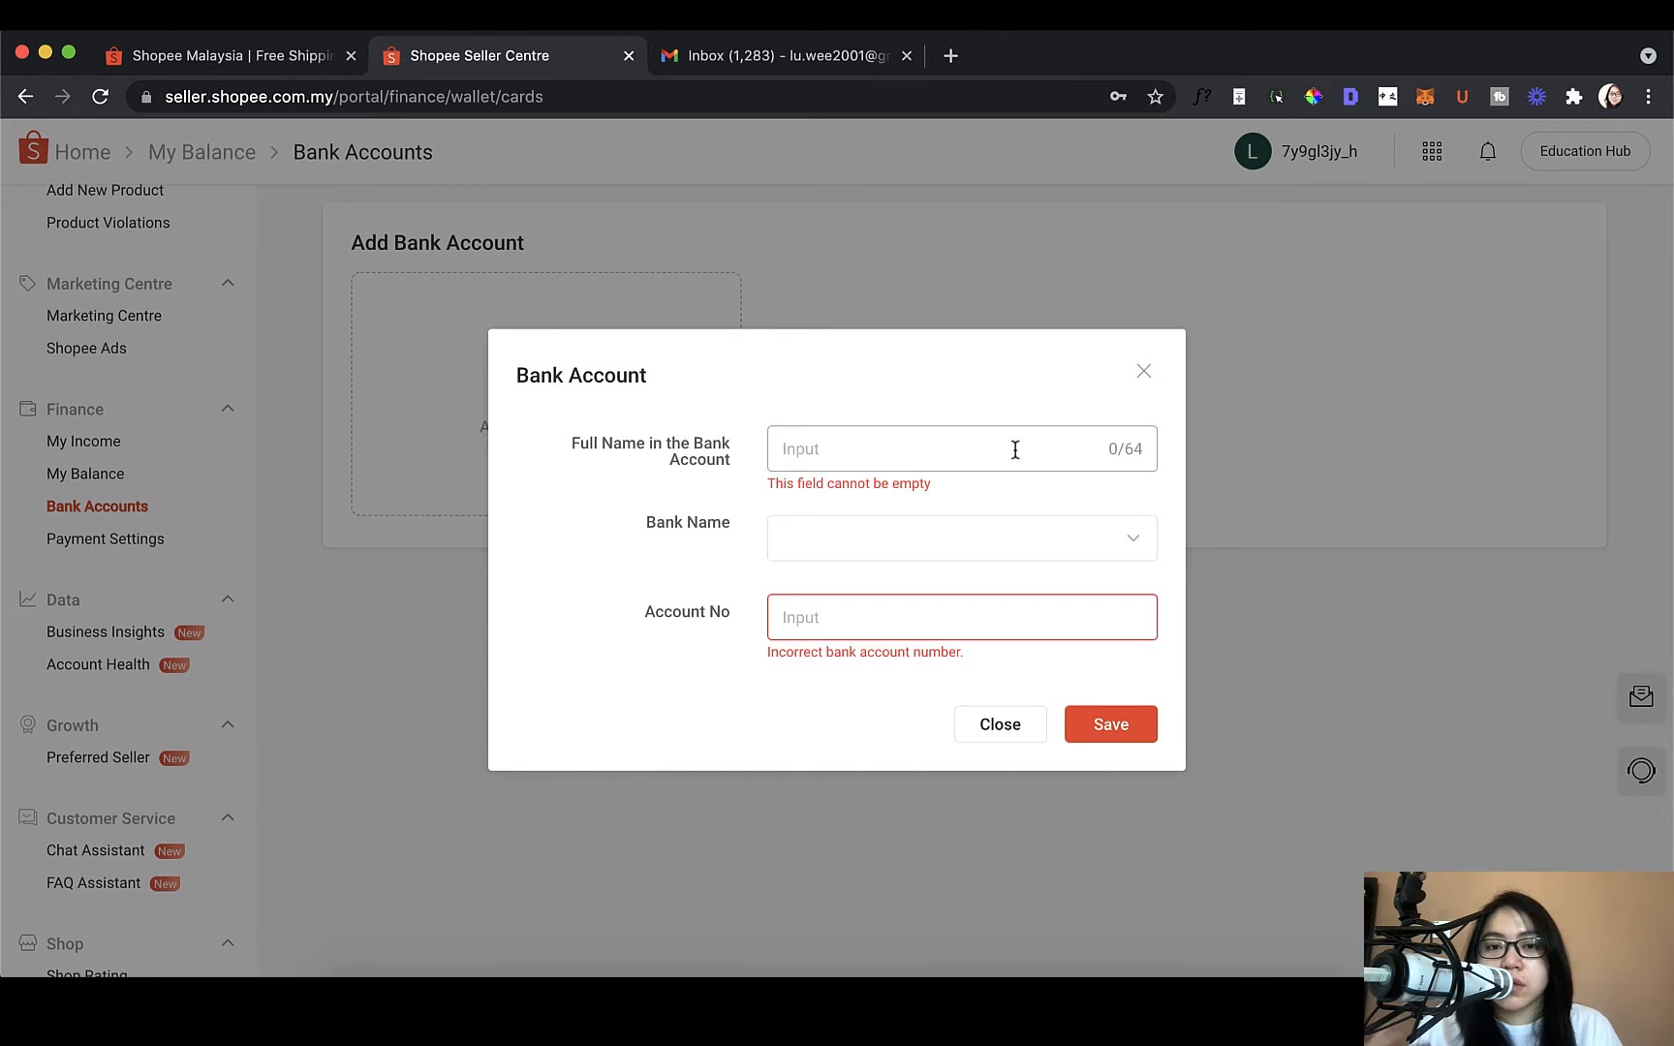
{"action": "left_click", "coordinate": [1003, 717]}
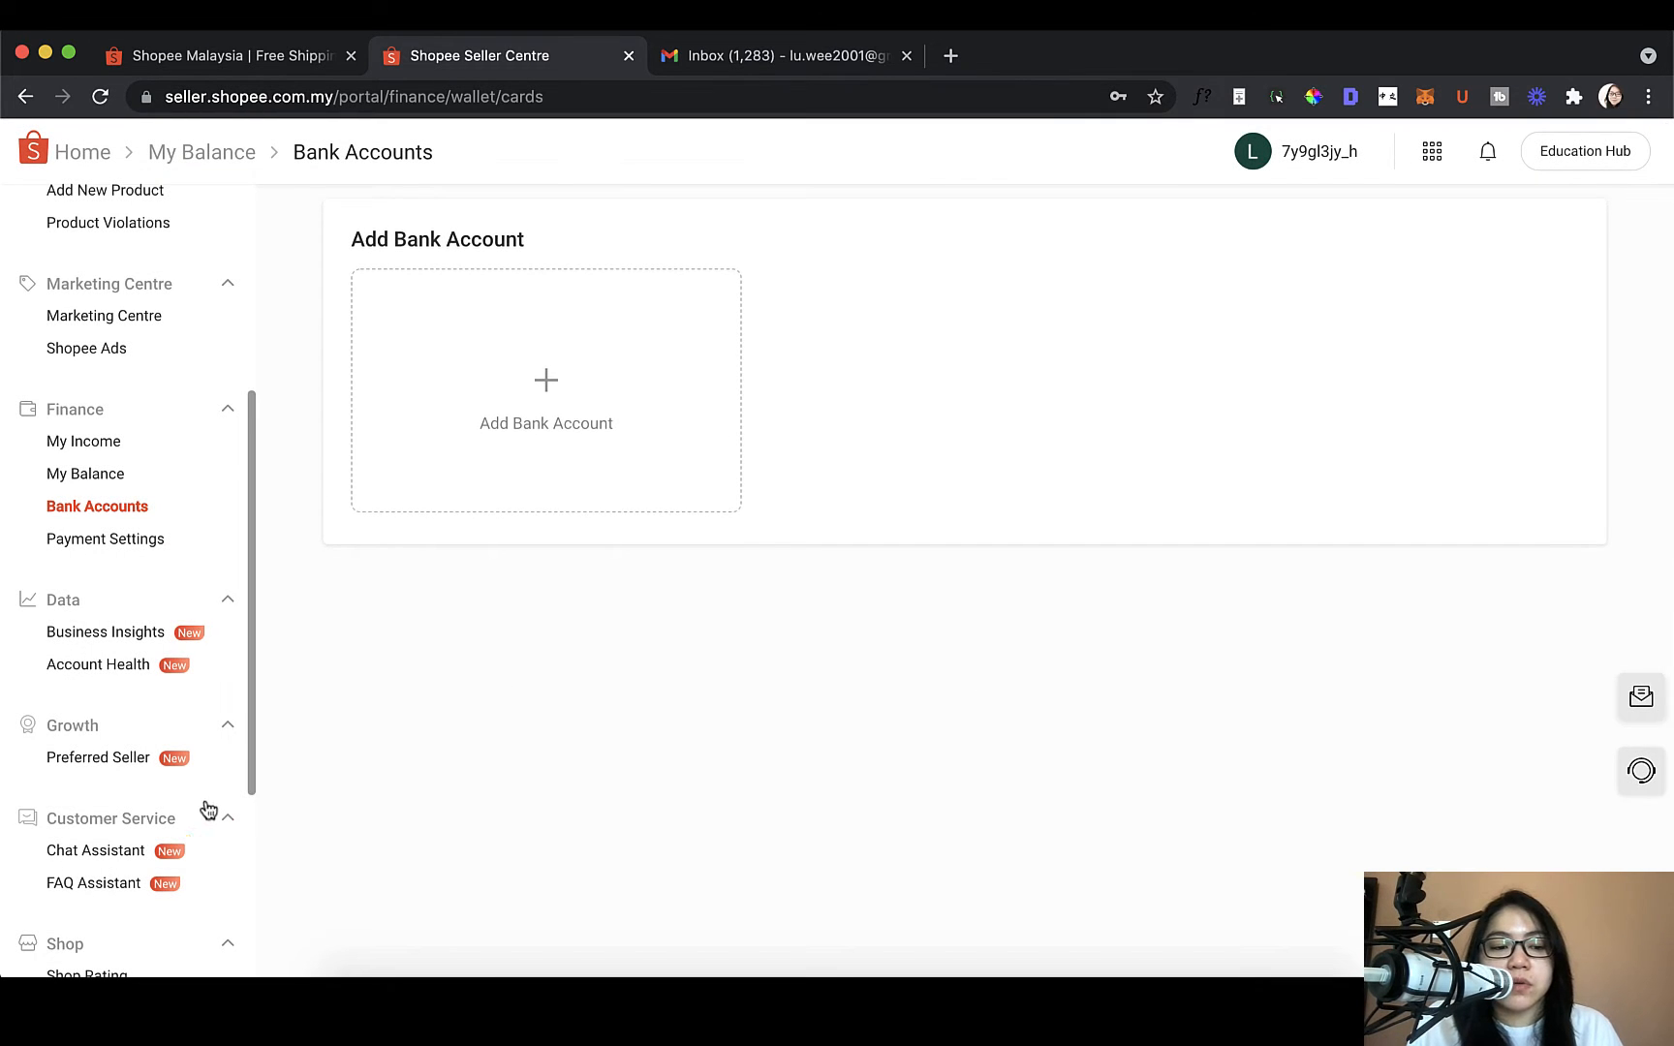
Step: Scroll the sidebar down to Customer Service and open Chat Assistant
{"action": "scroll", "coordinate": [205, 810], "scroll_direction": "down", "scroll_amount": 2}
{"action": "scroll", "coordinate": [175, 731], "scroll_direction": "down", "scroll_amount": 5}
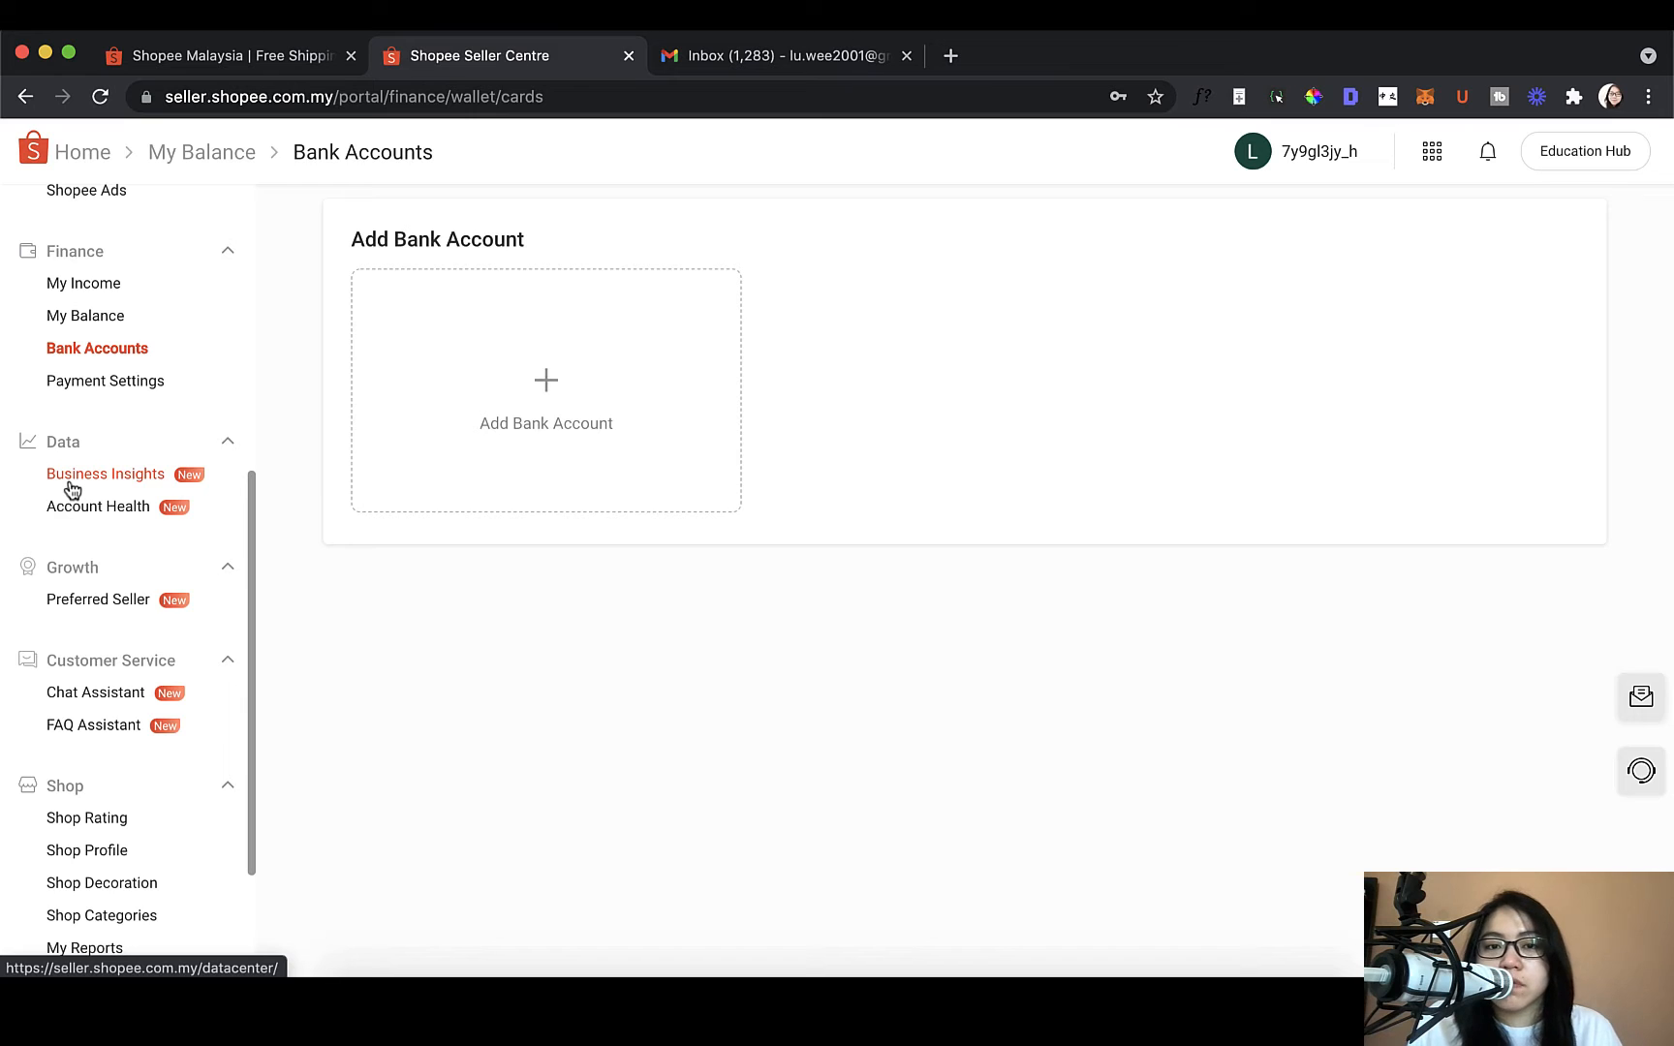
{"action": "scroll", "coordinate": [92, 538], "scroll_direction": "down", "scroll_amount": 3}
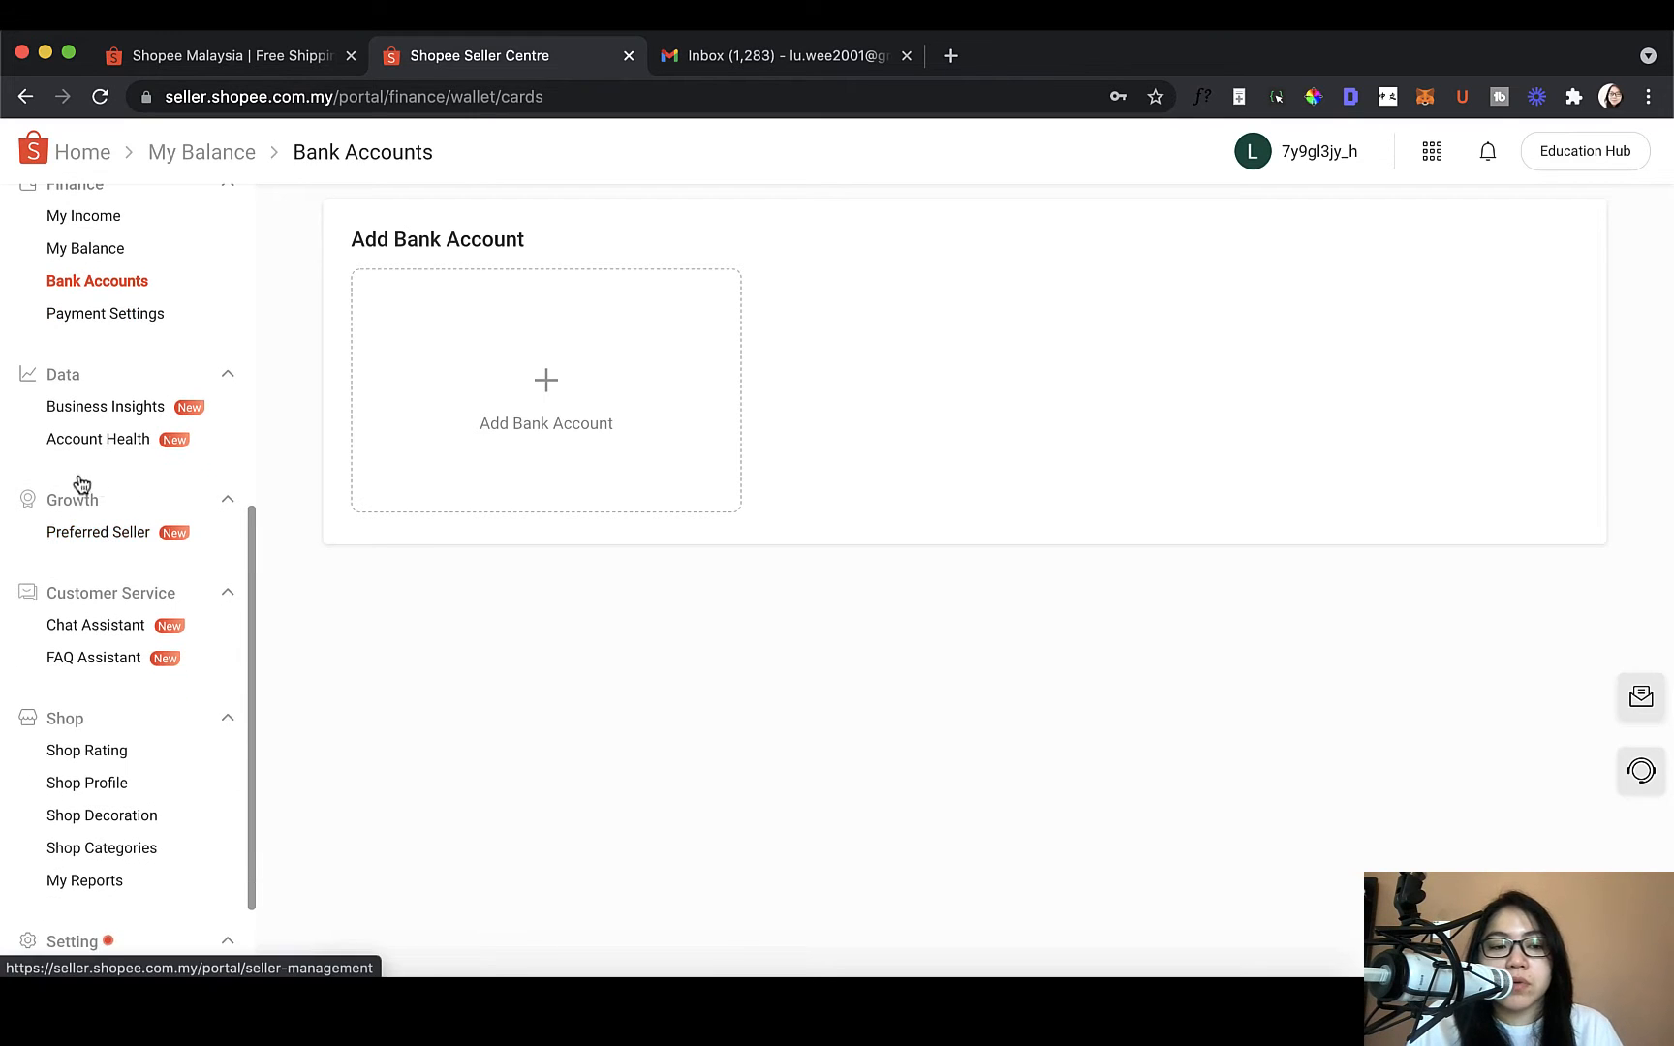
{"action": "scroll", "coordinate": [181, 572], "scroll_direction": "down", "scroll_amount": 3}
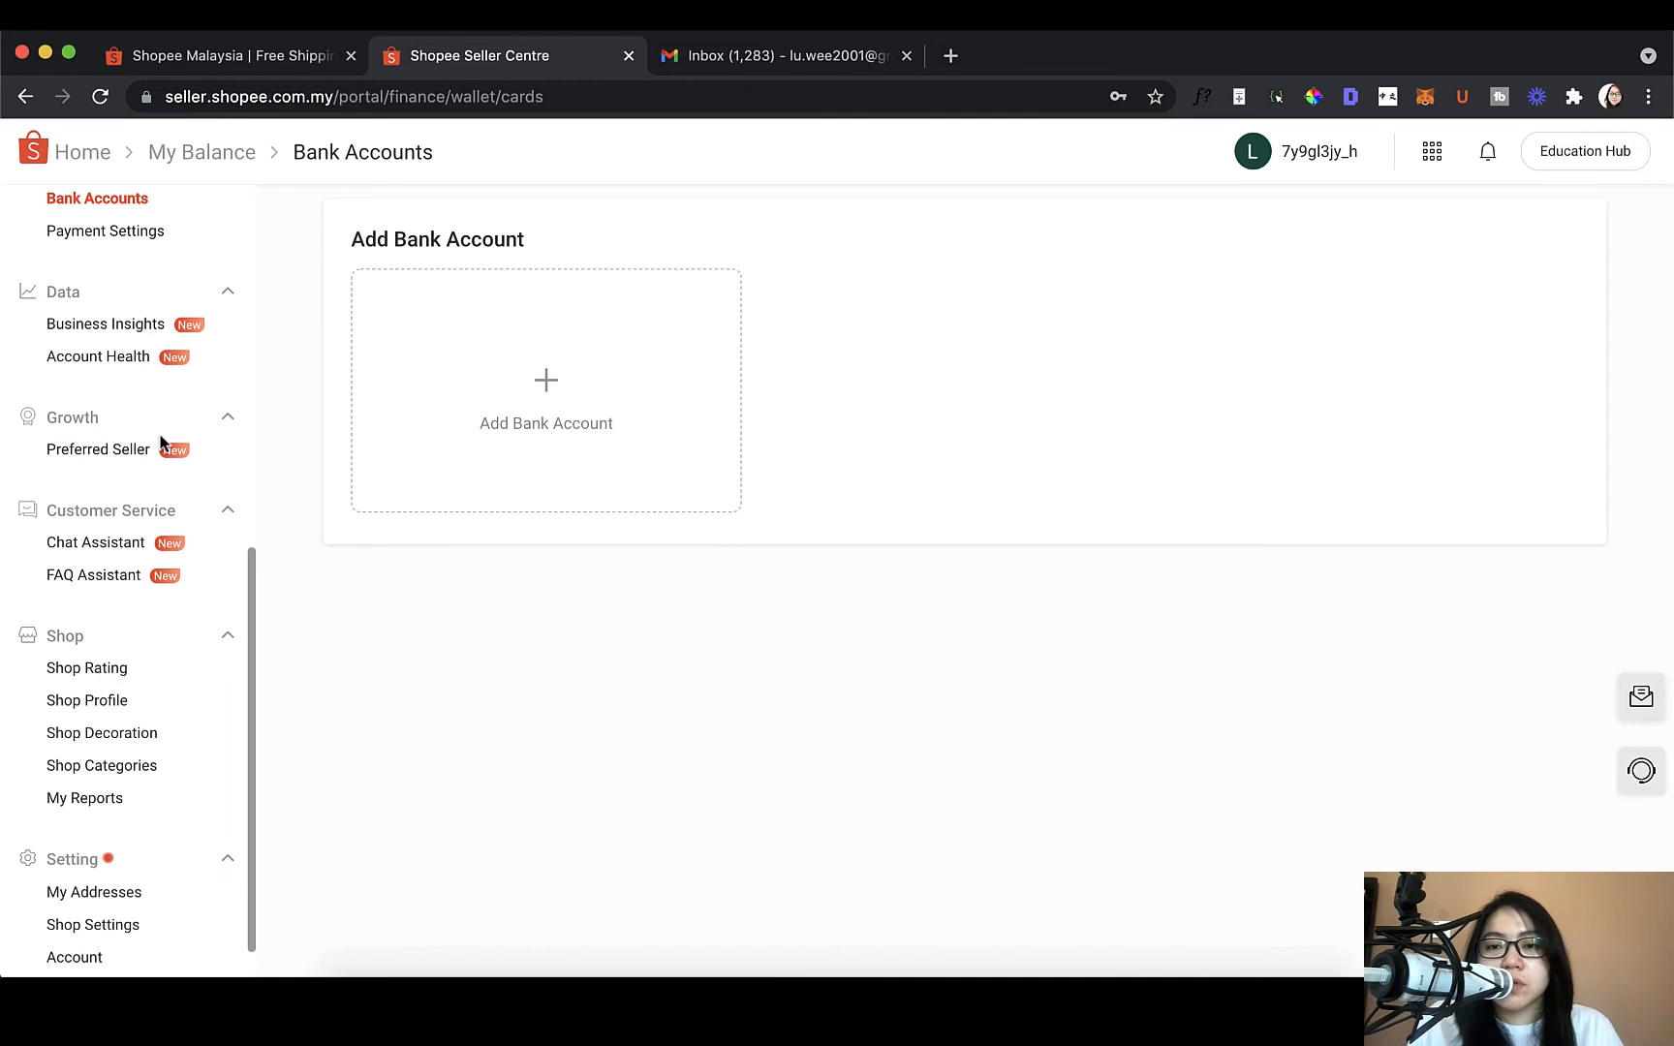
{"action": "scroll", "coordinate": [162, 441], "scroll_direction": "up", "scroll_amount": 5}
{"action": "scroll", "coordinate": [231, 751], "scroll_direction": "down", "scroll_amount": 2}
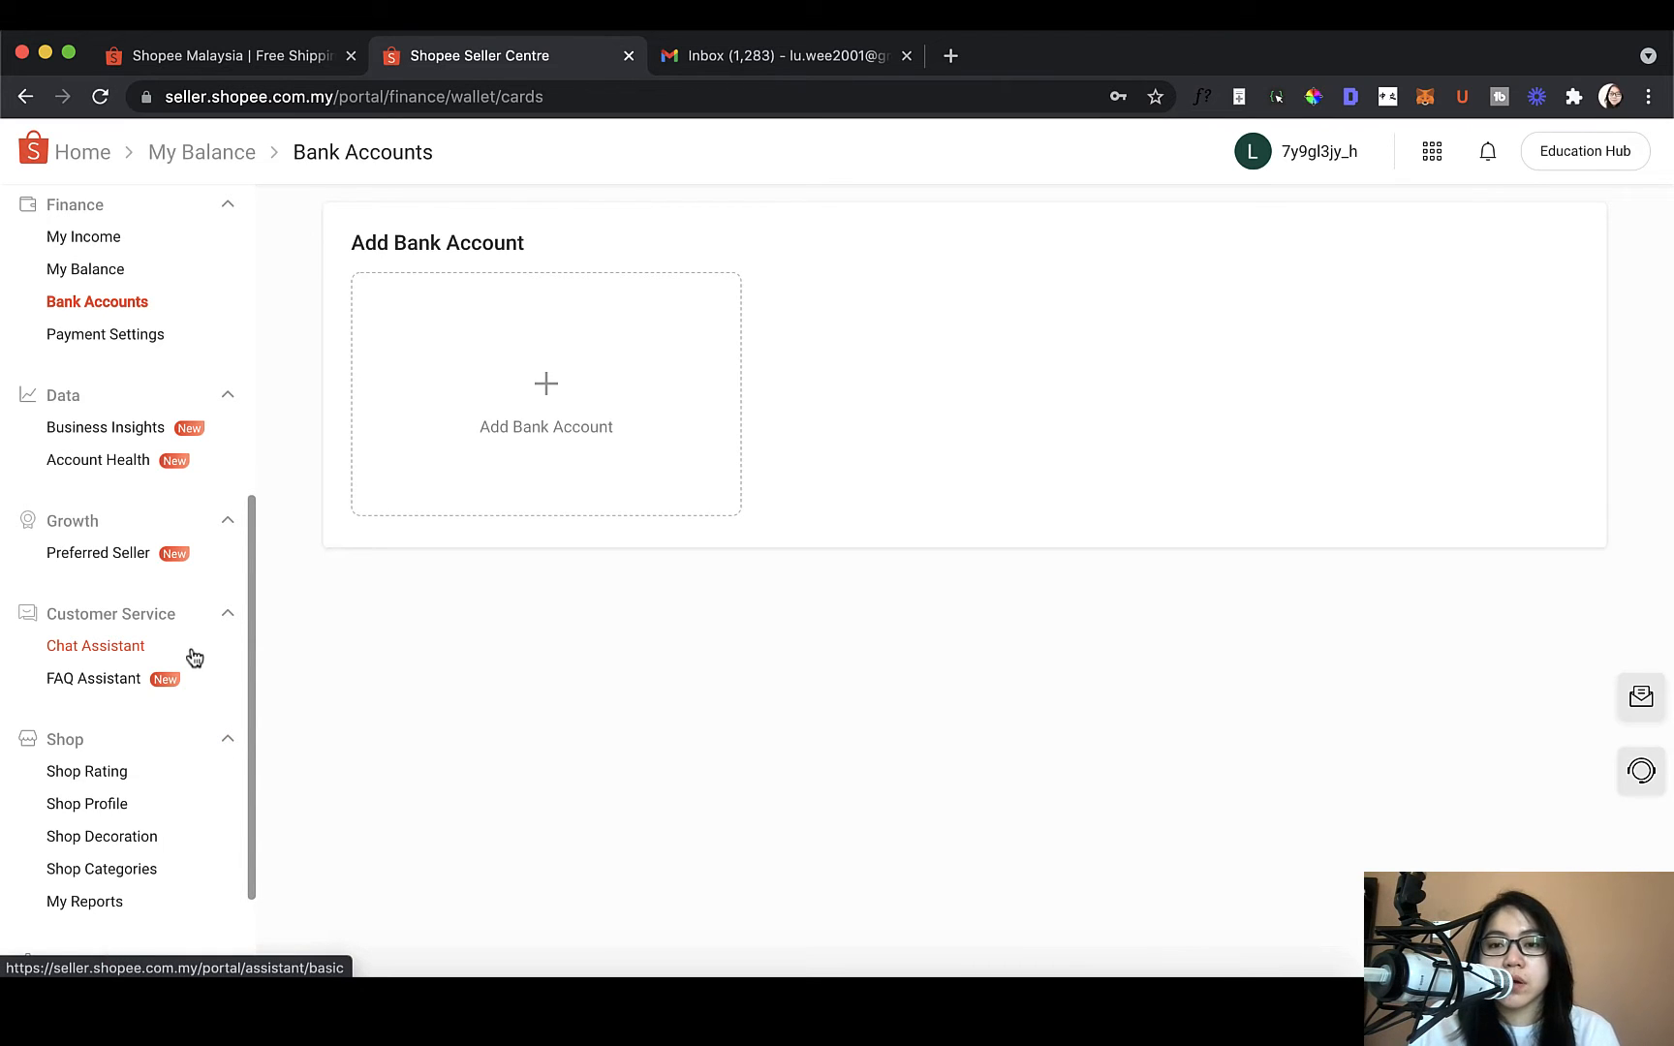
{"action": "left_click", "coordinate": [129, 659]}
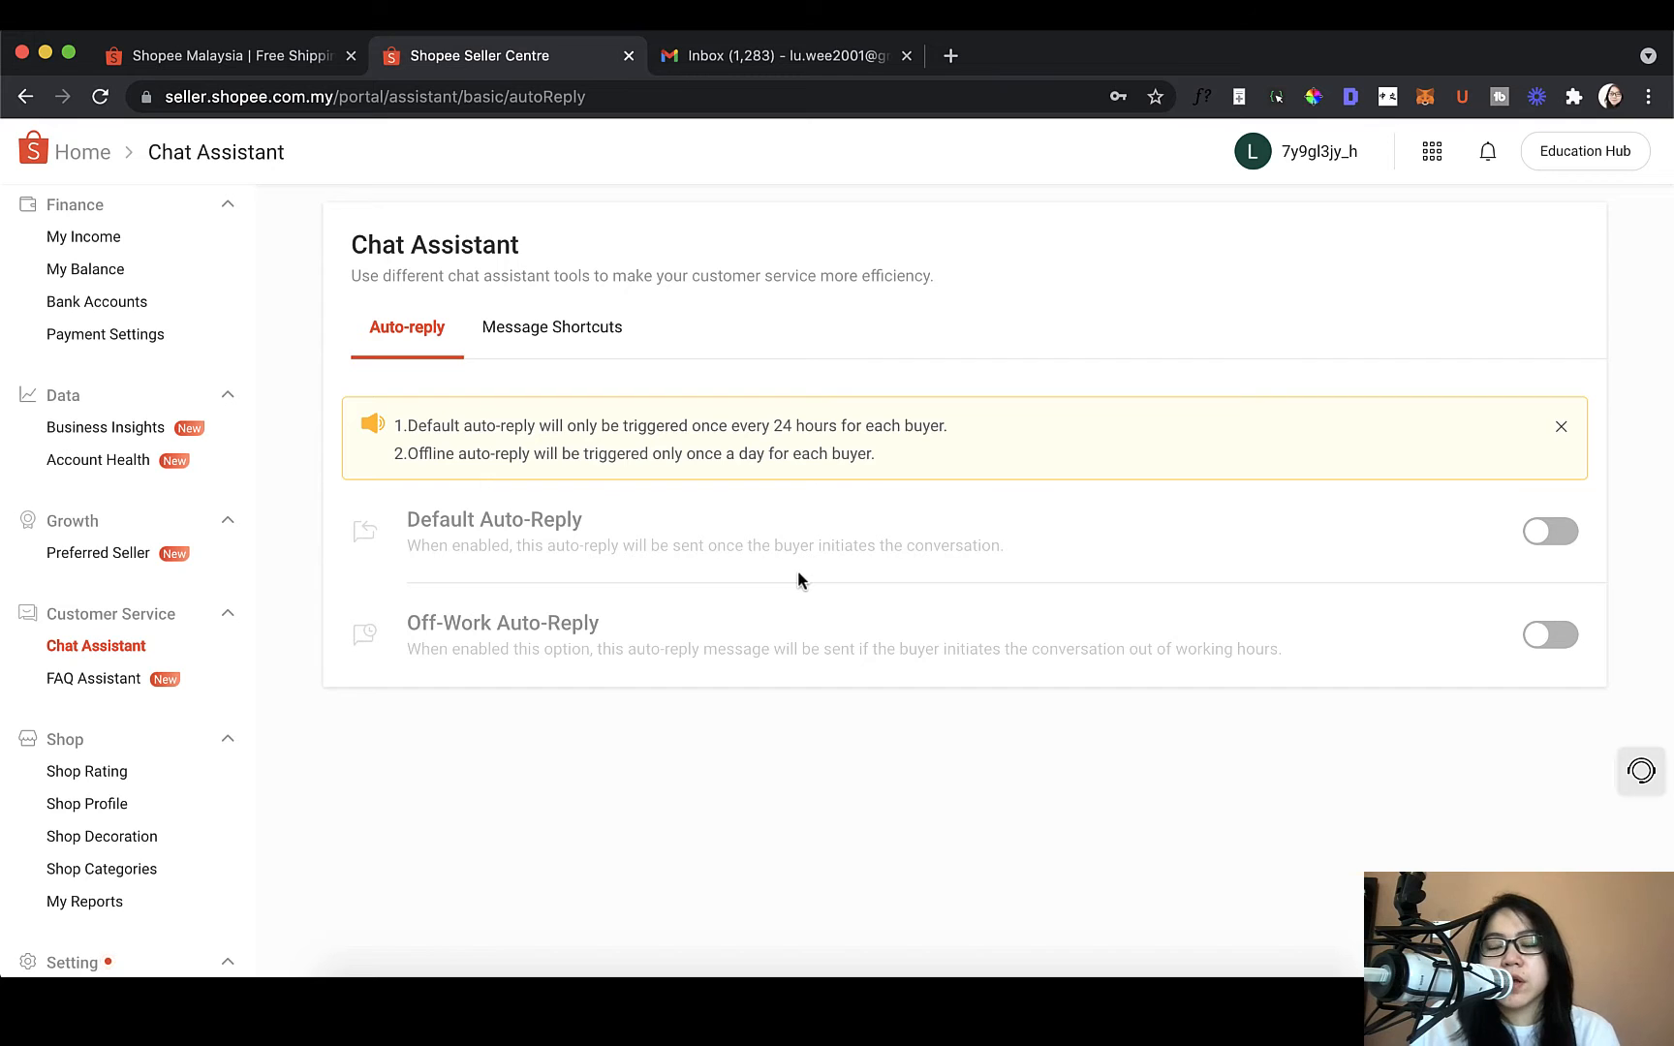
{"action": "scroll", "coordinate": [798, 574], "scroll_direction": "down", "scroll_amount": 1}
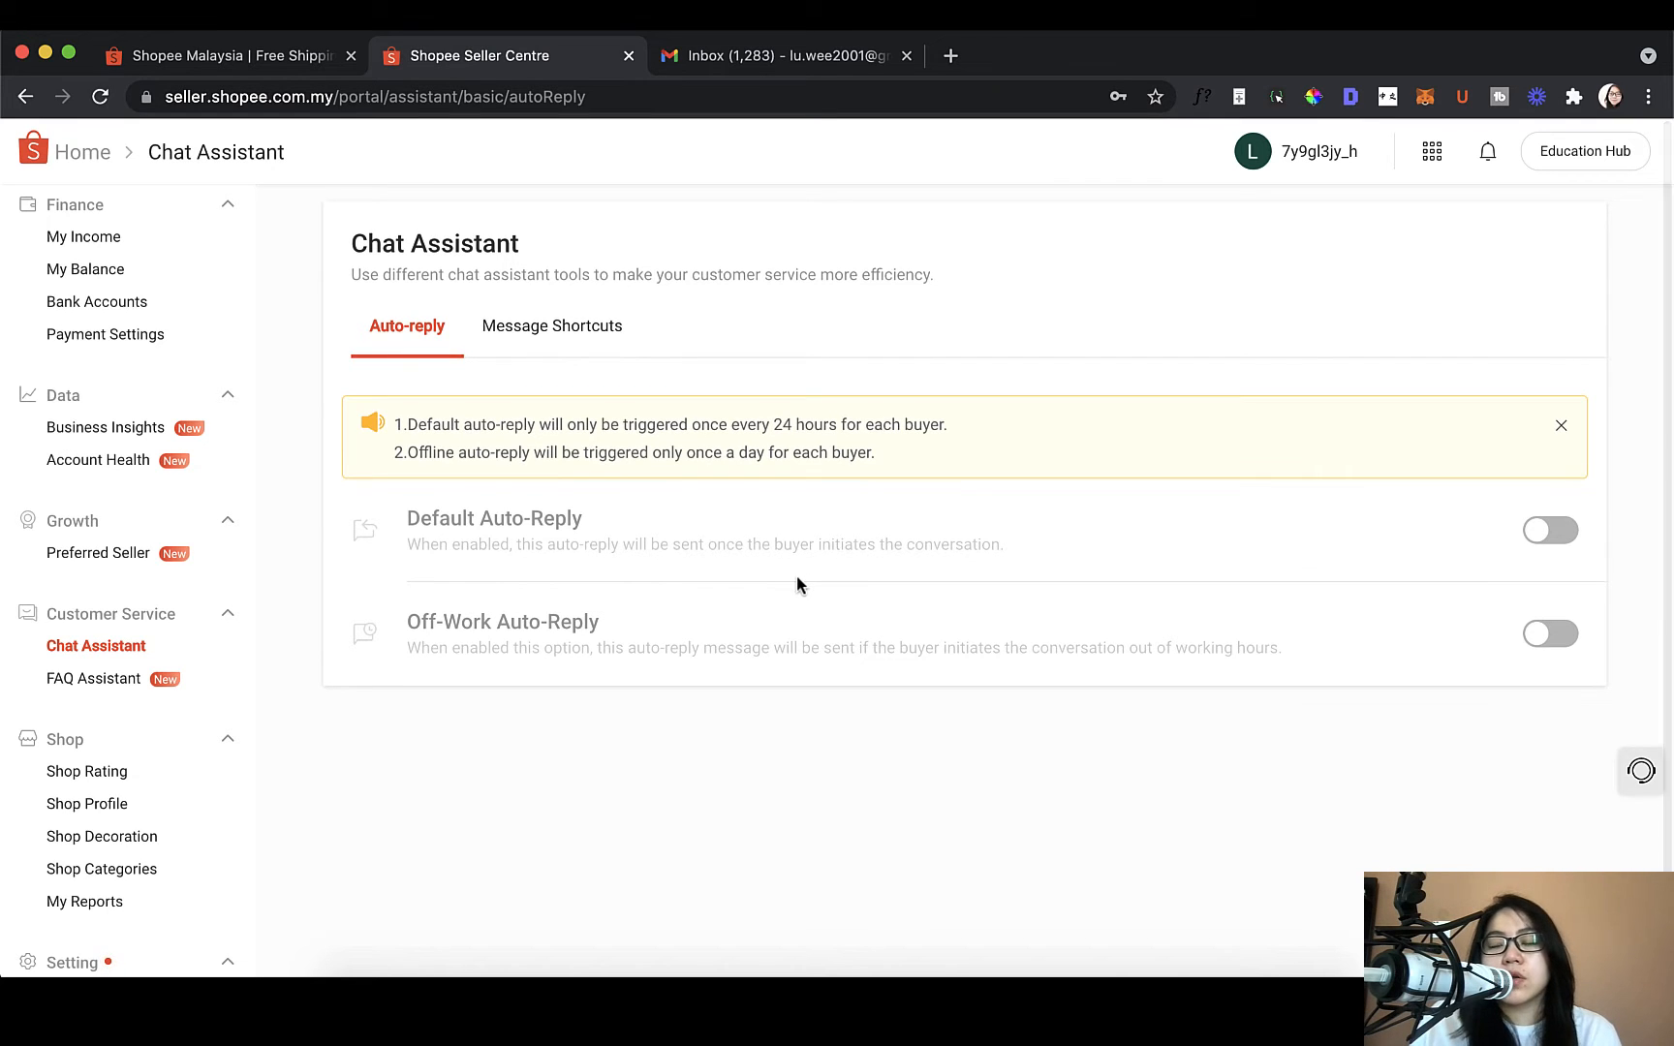
{"action": "scroll", "coordinate": [796, 577], "scroll_direction": "down", "scroll_amount": 1}
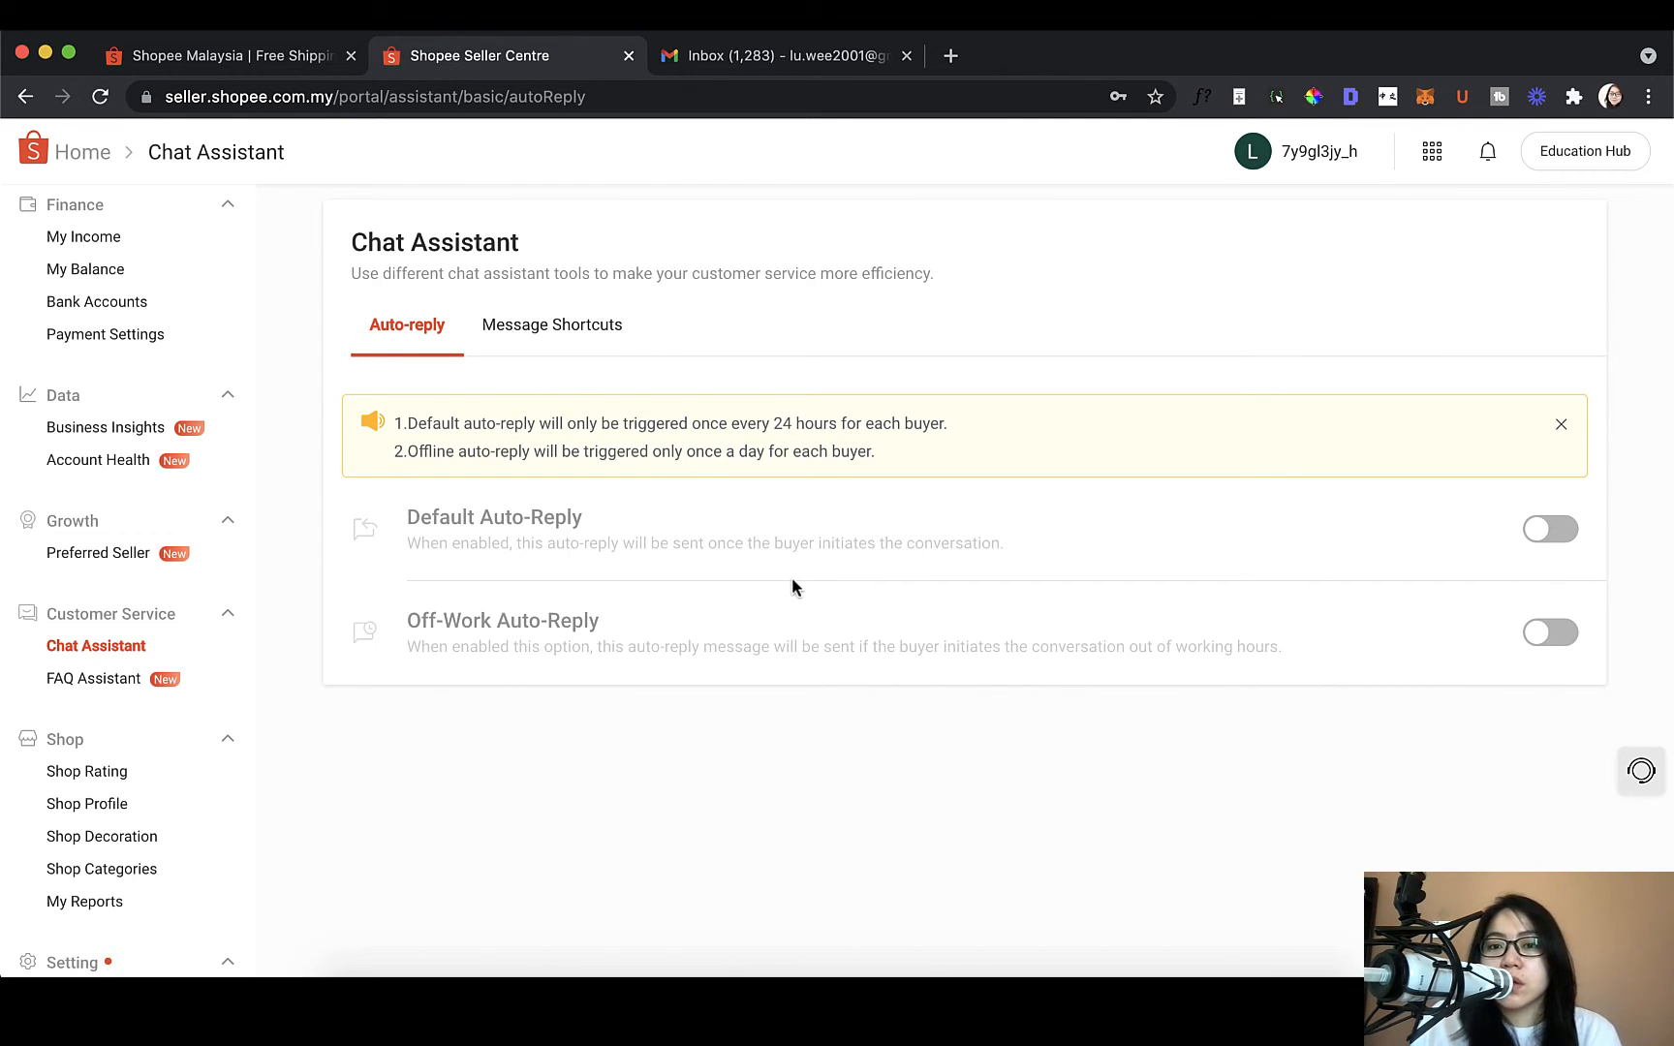
{"action": "scroll", "coordinate": [1021, 603], "scroll_direction": "down", "scroll_amount": 1}
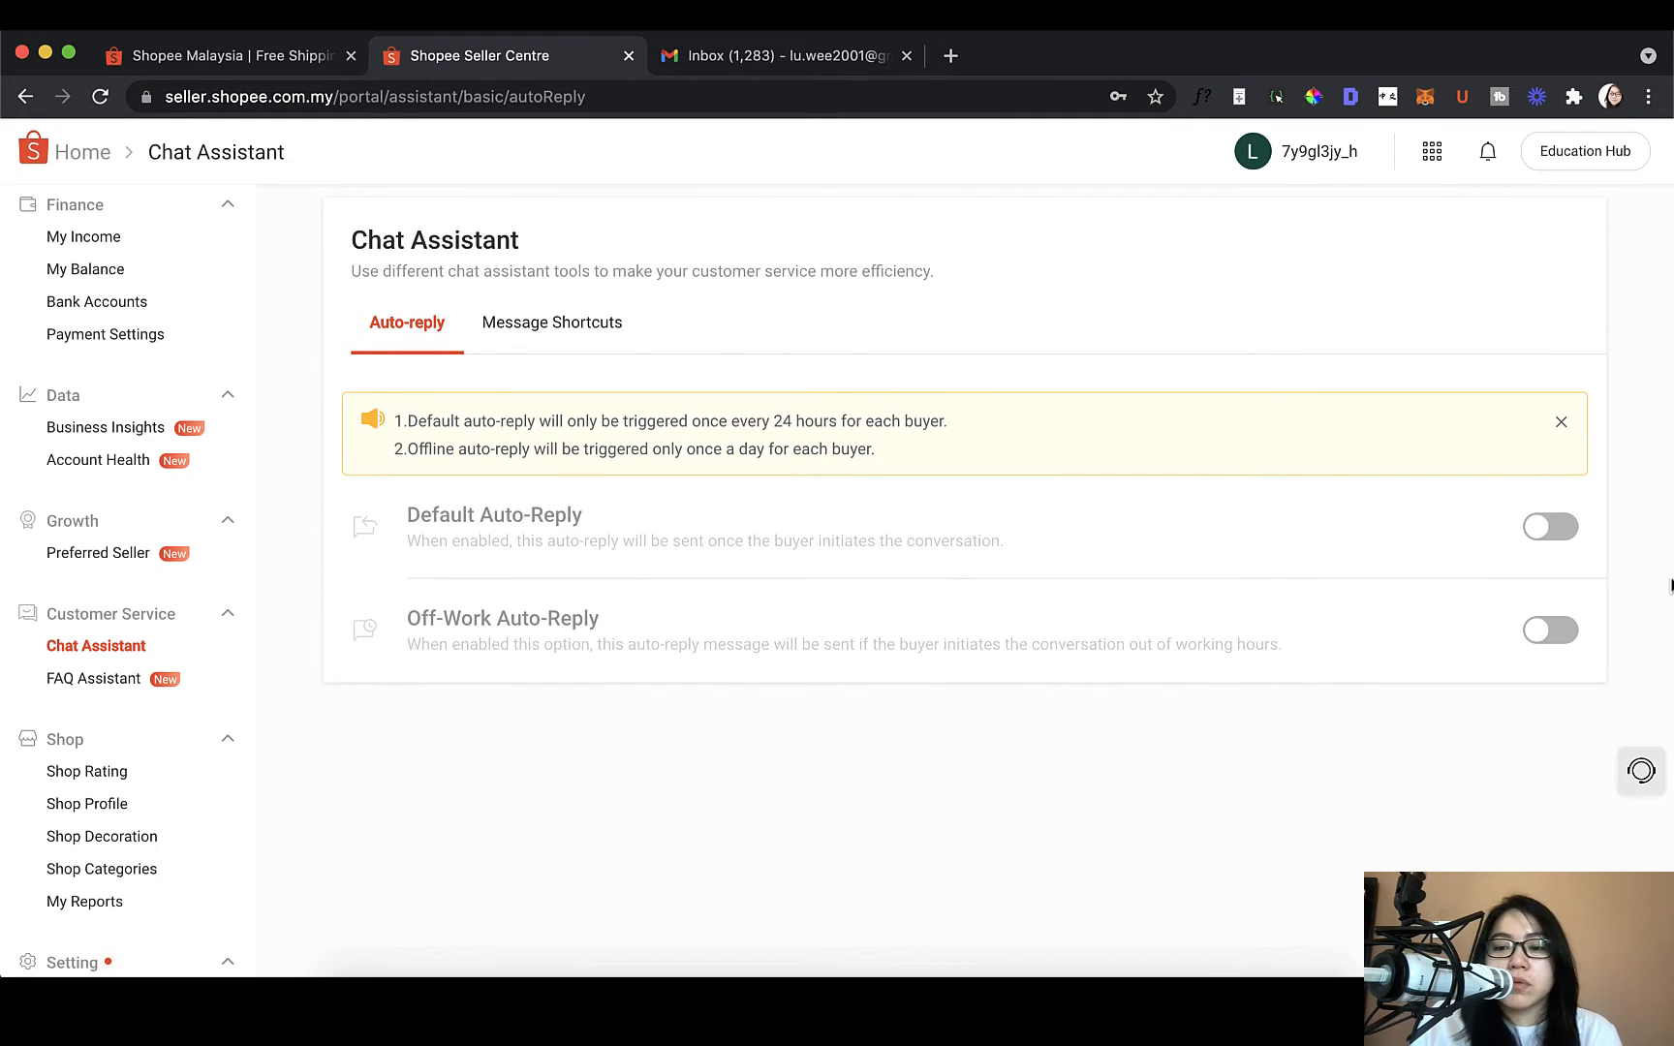
Step: Switch on Default Auto-Reply and open its Reply Content box for editing
{"action": "left_click", "coordinate": [1542, 529]}
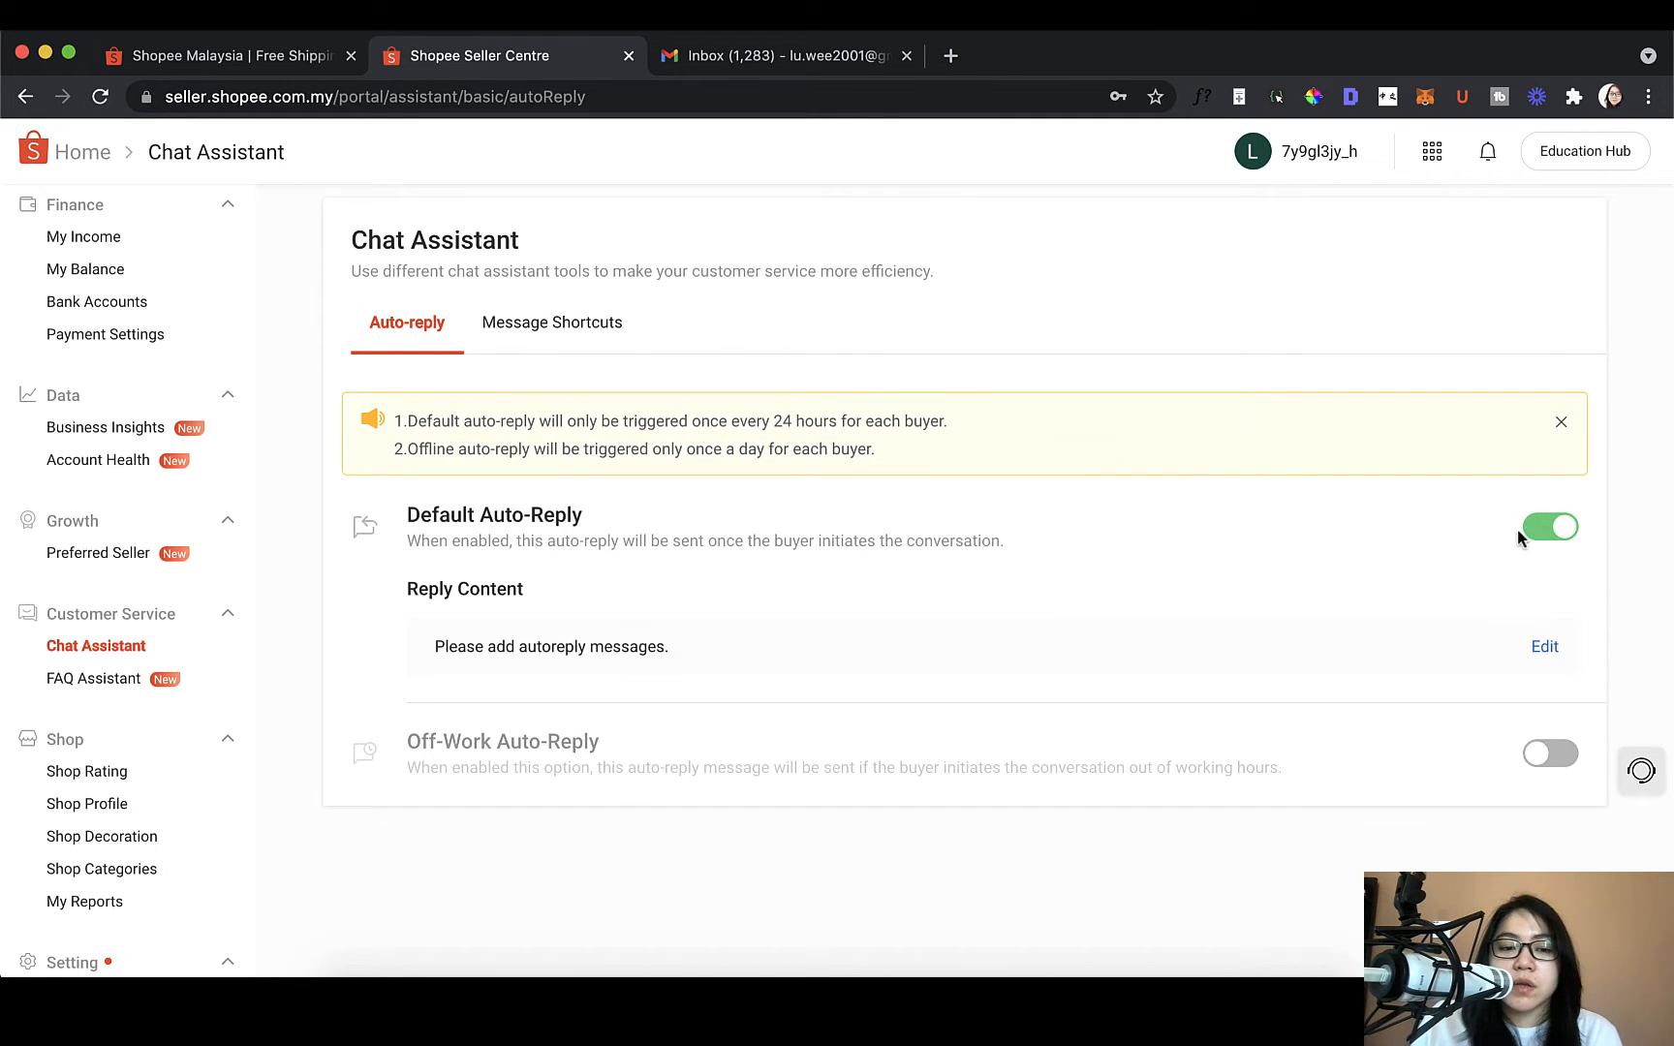
{"action": "scroll", "coordinate": [695, 657], "scroll_direction": "up", "scroll_amount": 1}
{"action": "scroll", "coordinate": [521, 640], "scroll_direction": "down", "scroll_amount": 1}
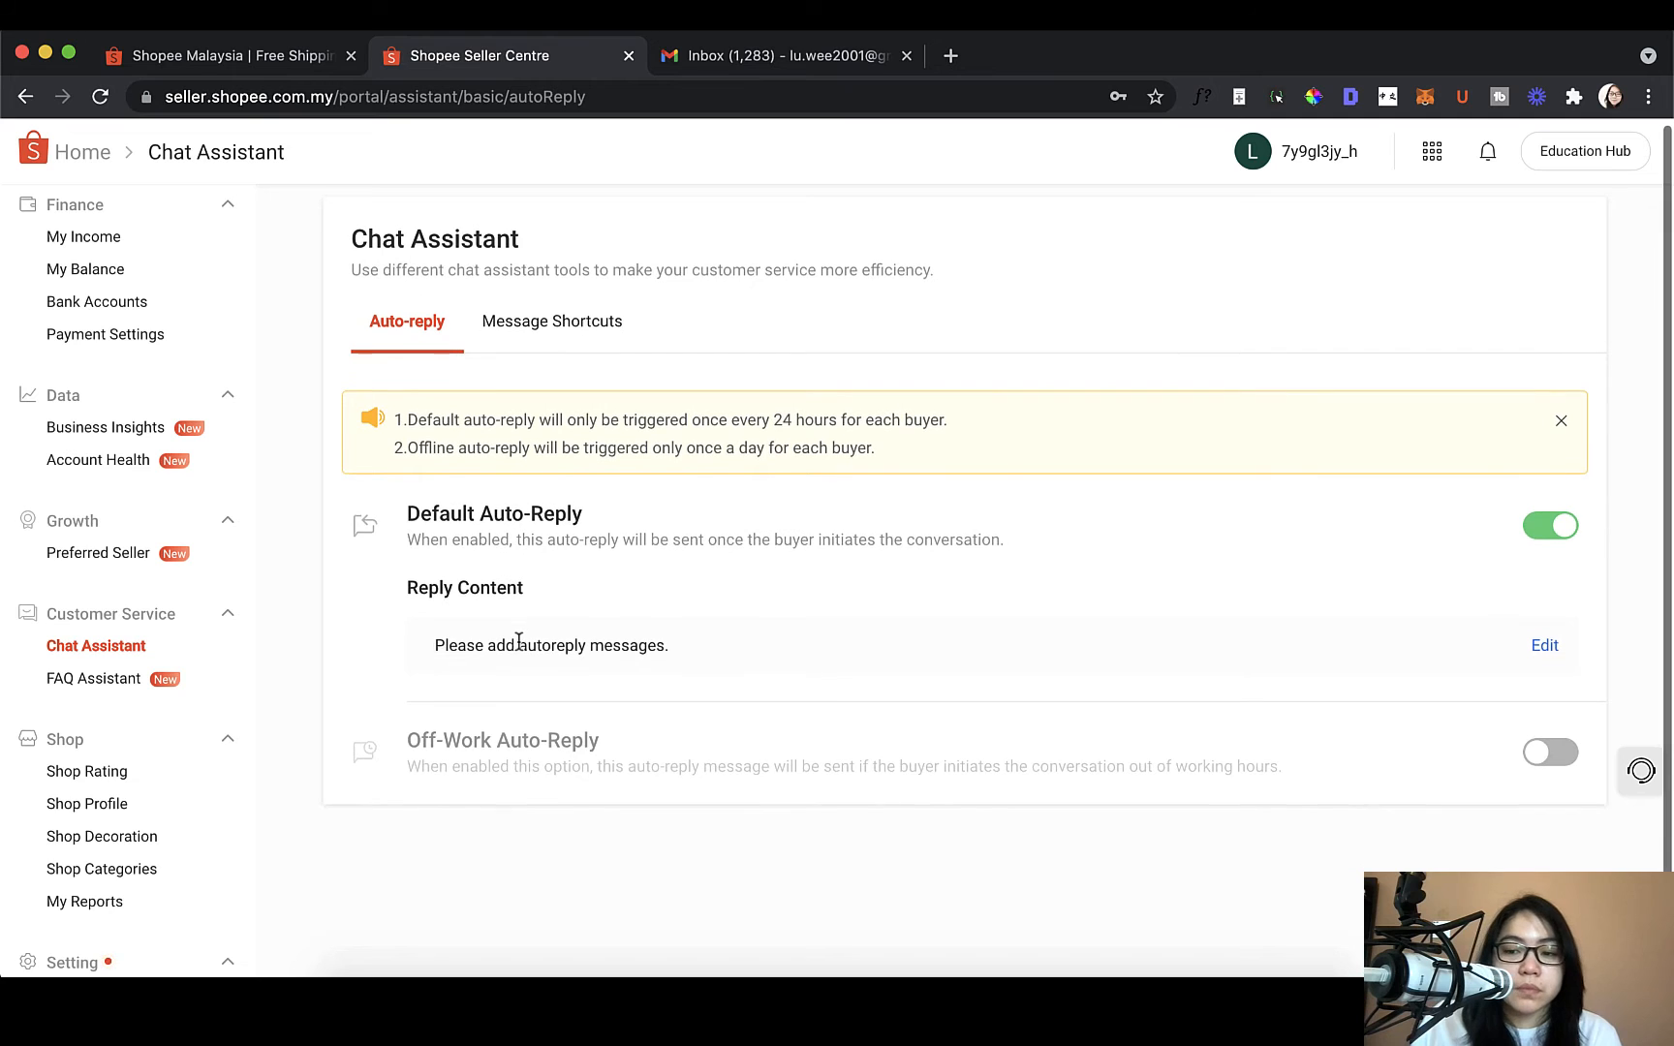
{"action": "left_click", "coordinate": [1544, 646]}
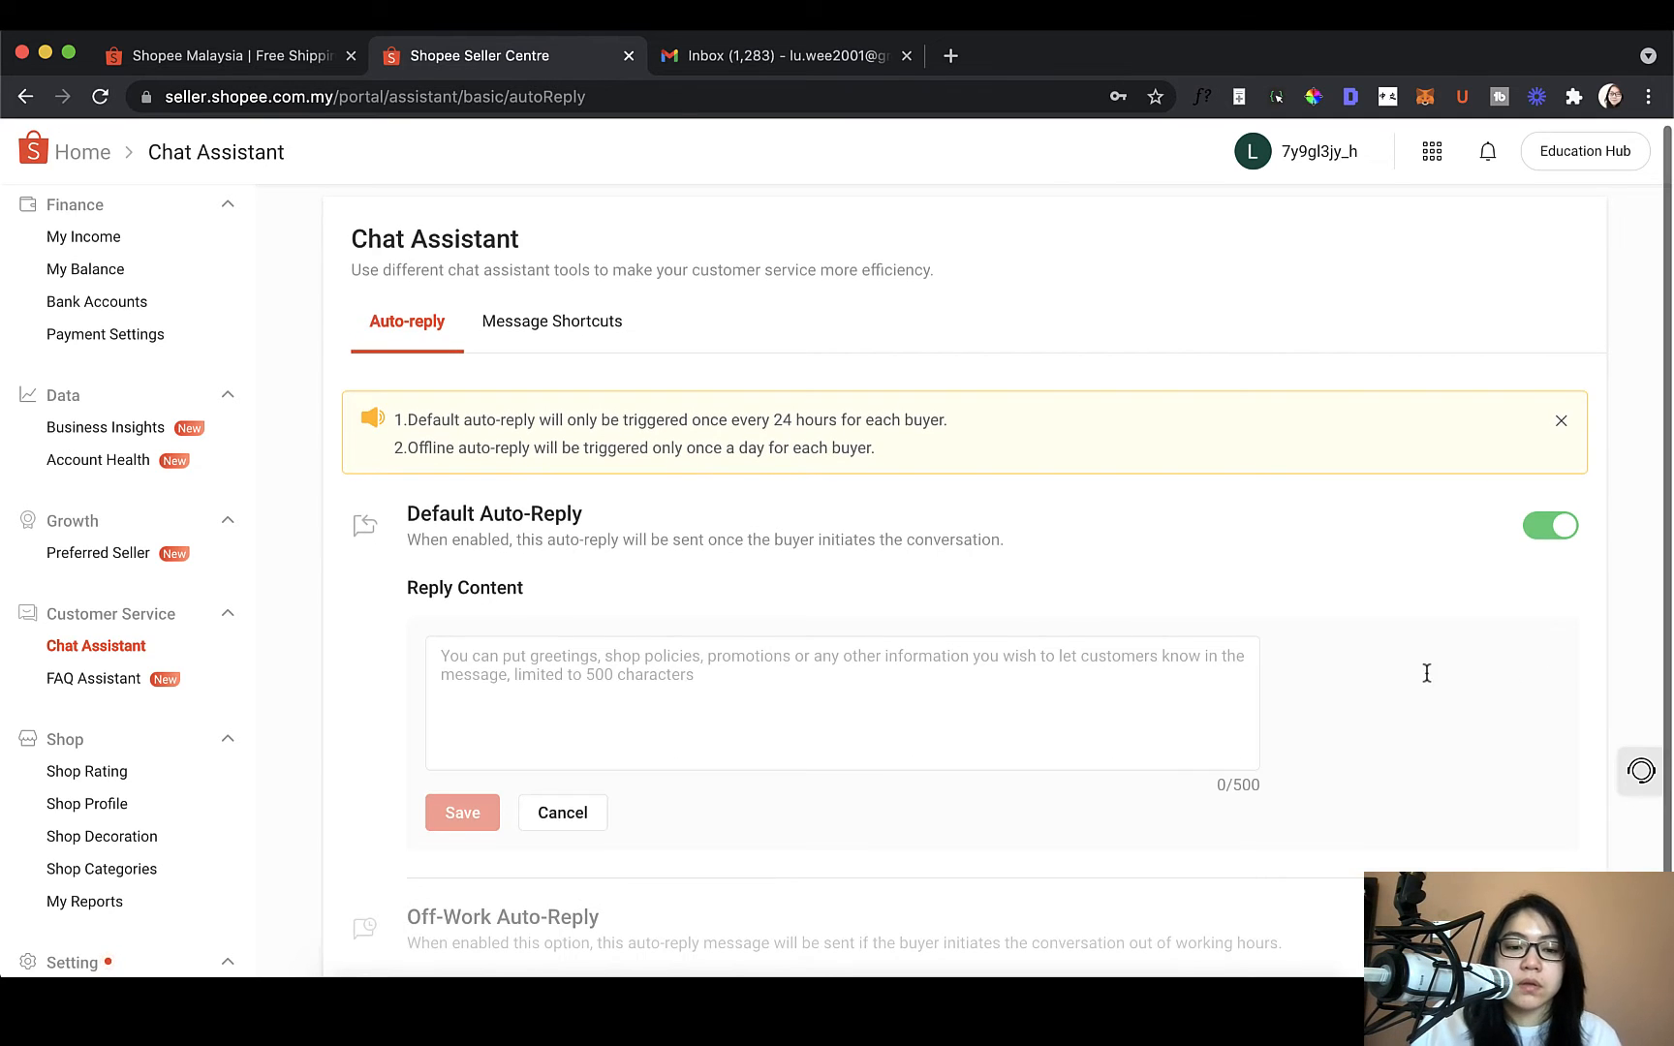
{"action": "scroll", "coordinate": [1048, 639], "scroll_direction": "down", "scroll_amount": 1}
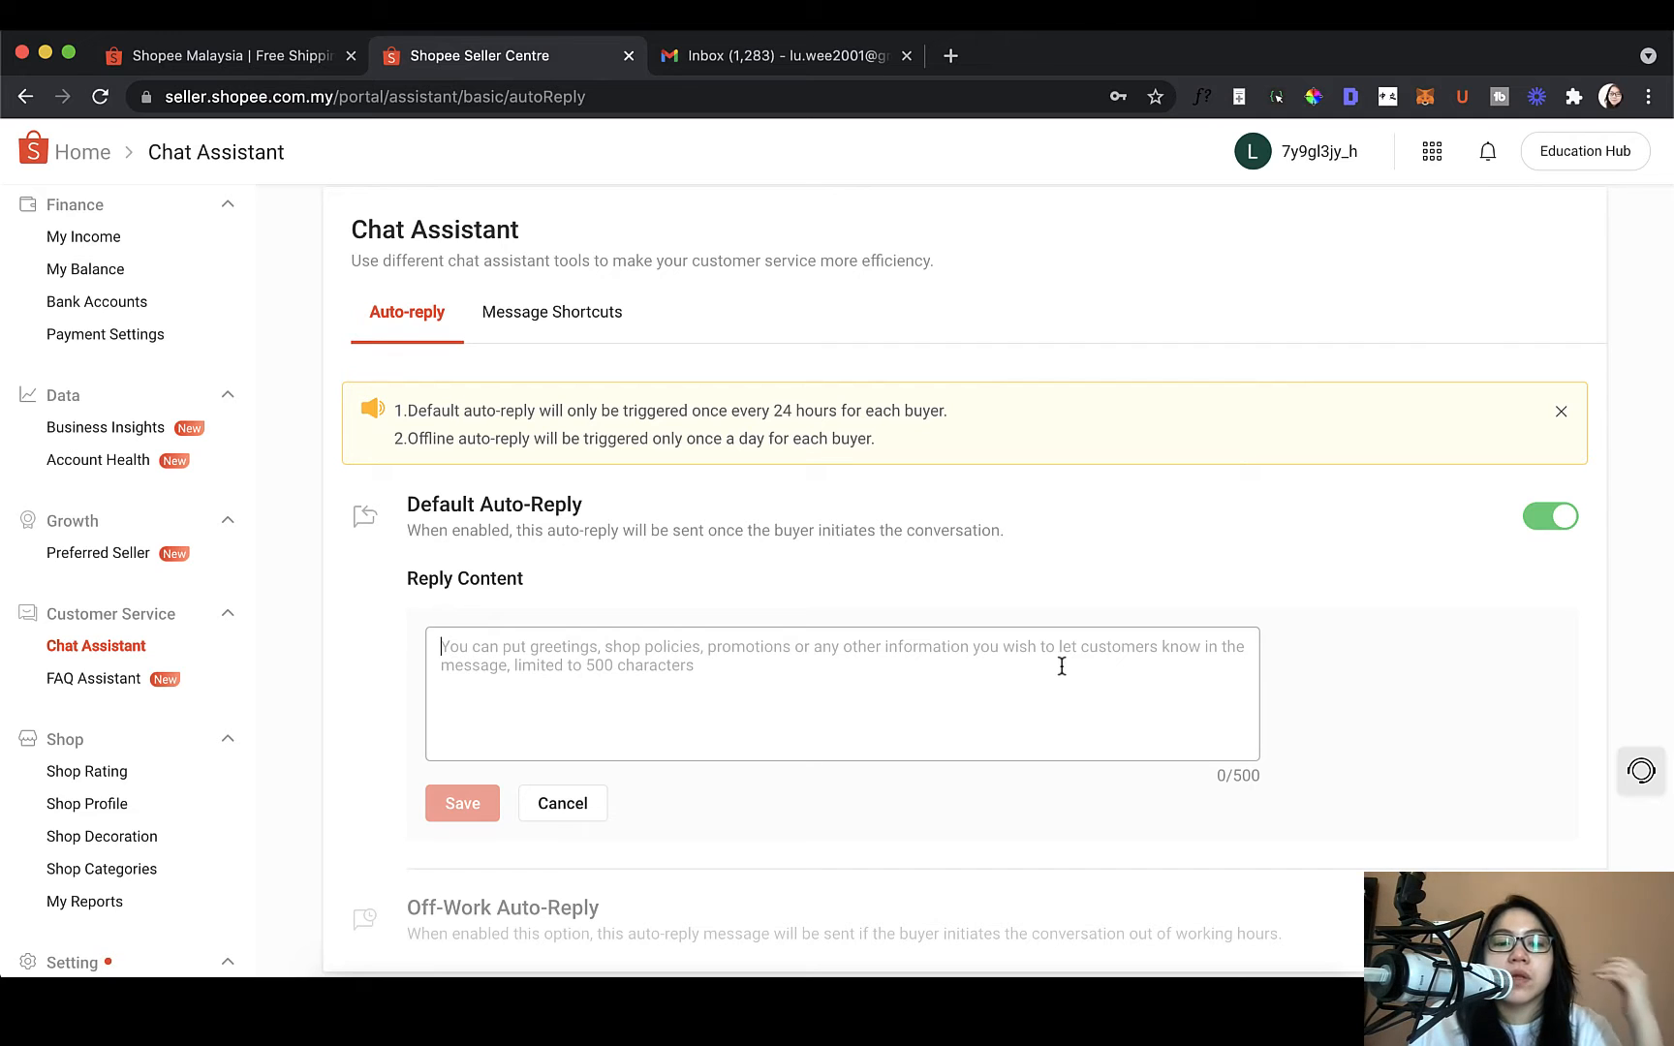
{"action": "scroll", "coordinate": [1061, 666], "scroll_direction": "down", "scroll_amount": 1}
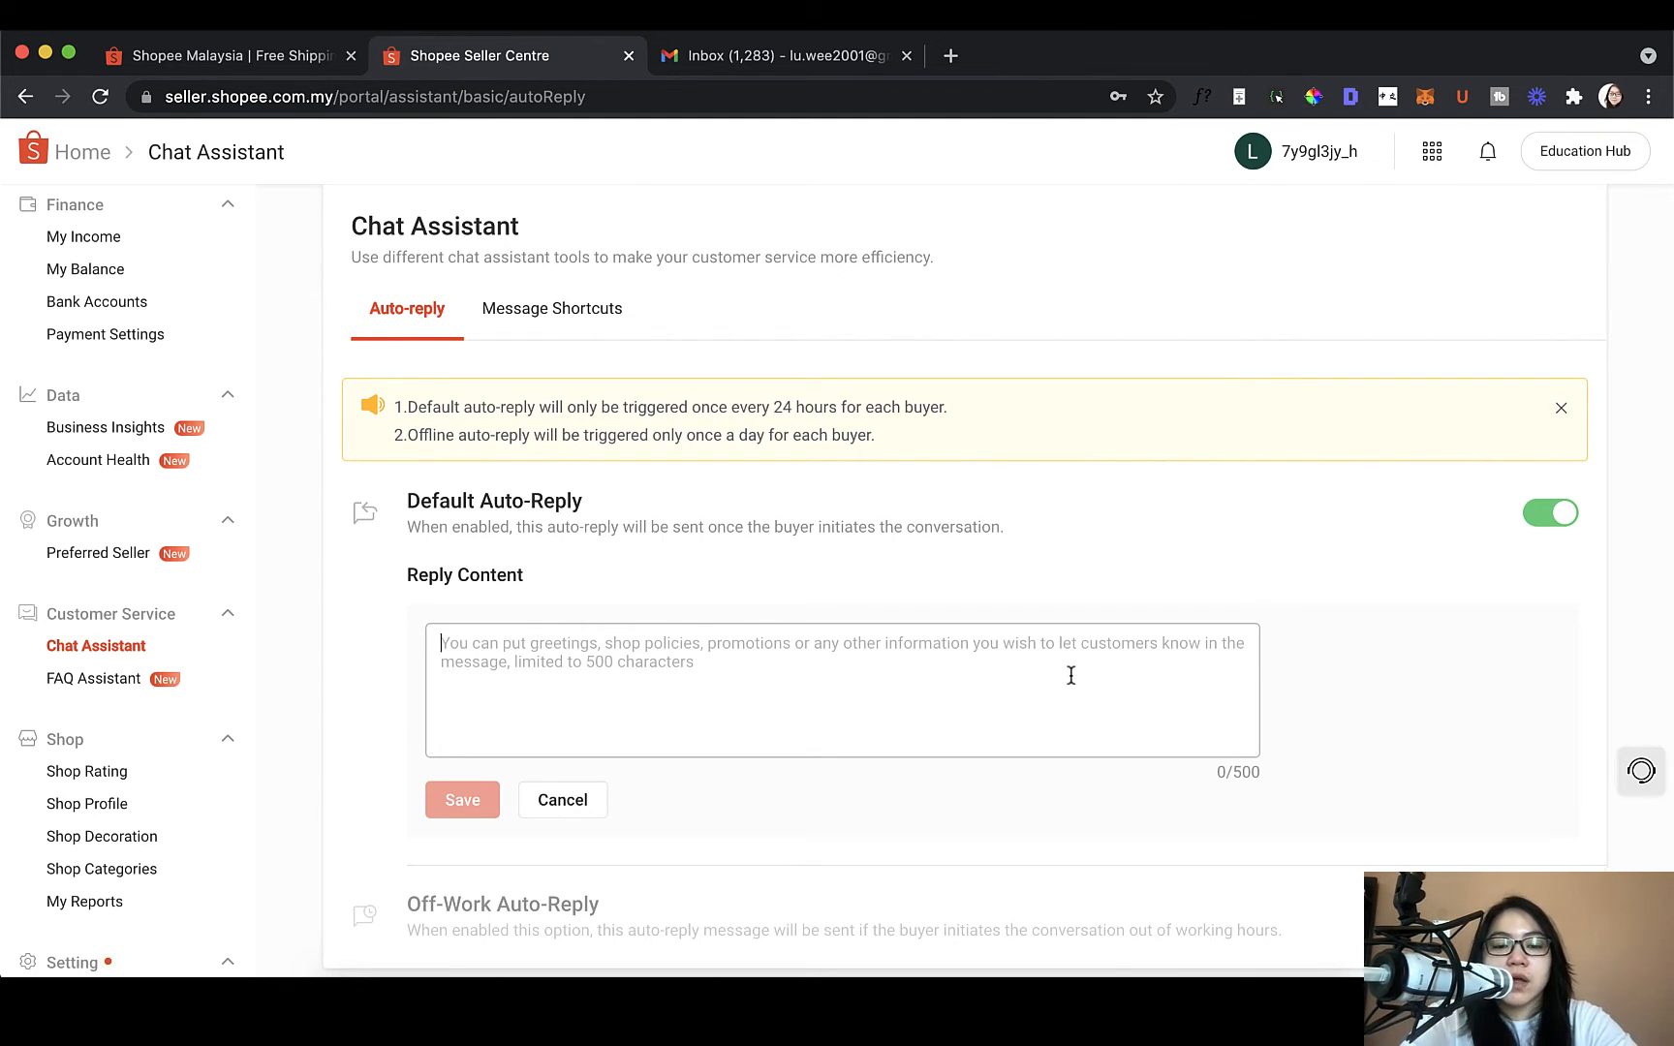
Step: Enter 'Hi there,', the 24-hour thanks line and 'Kind regards, Shop seller', then save
{"action": "type", "text": "Hi there,"}
{"action": "key", "text": "Return"}
{"action": "key", "text": "Return"}
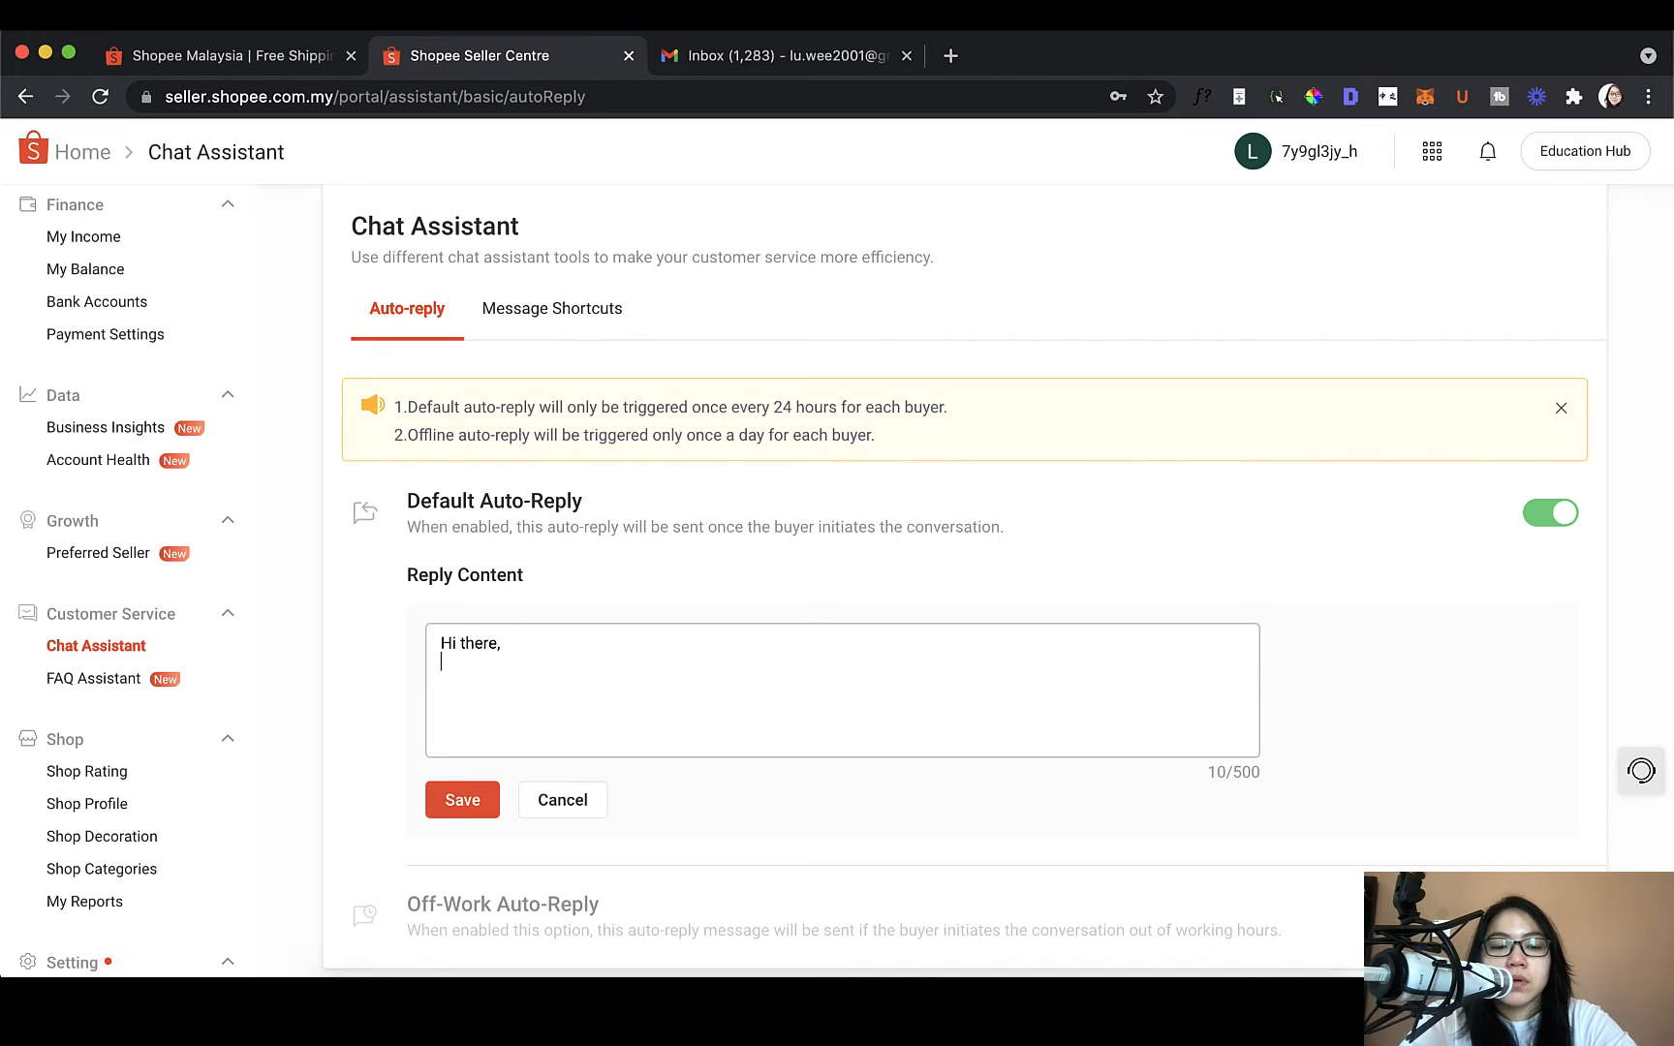
{"action": "type", "text": "Thanks for your message! "}
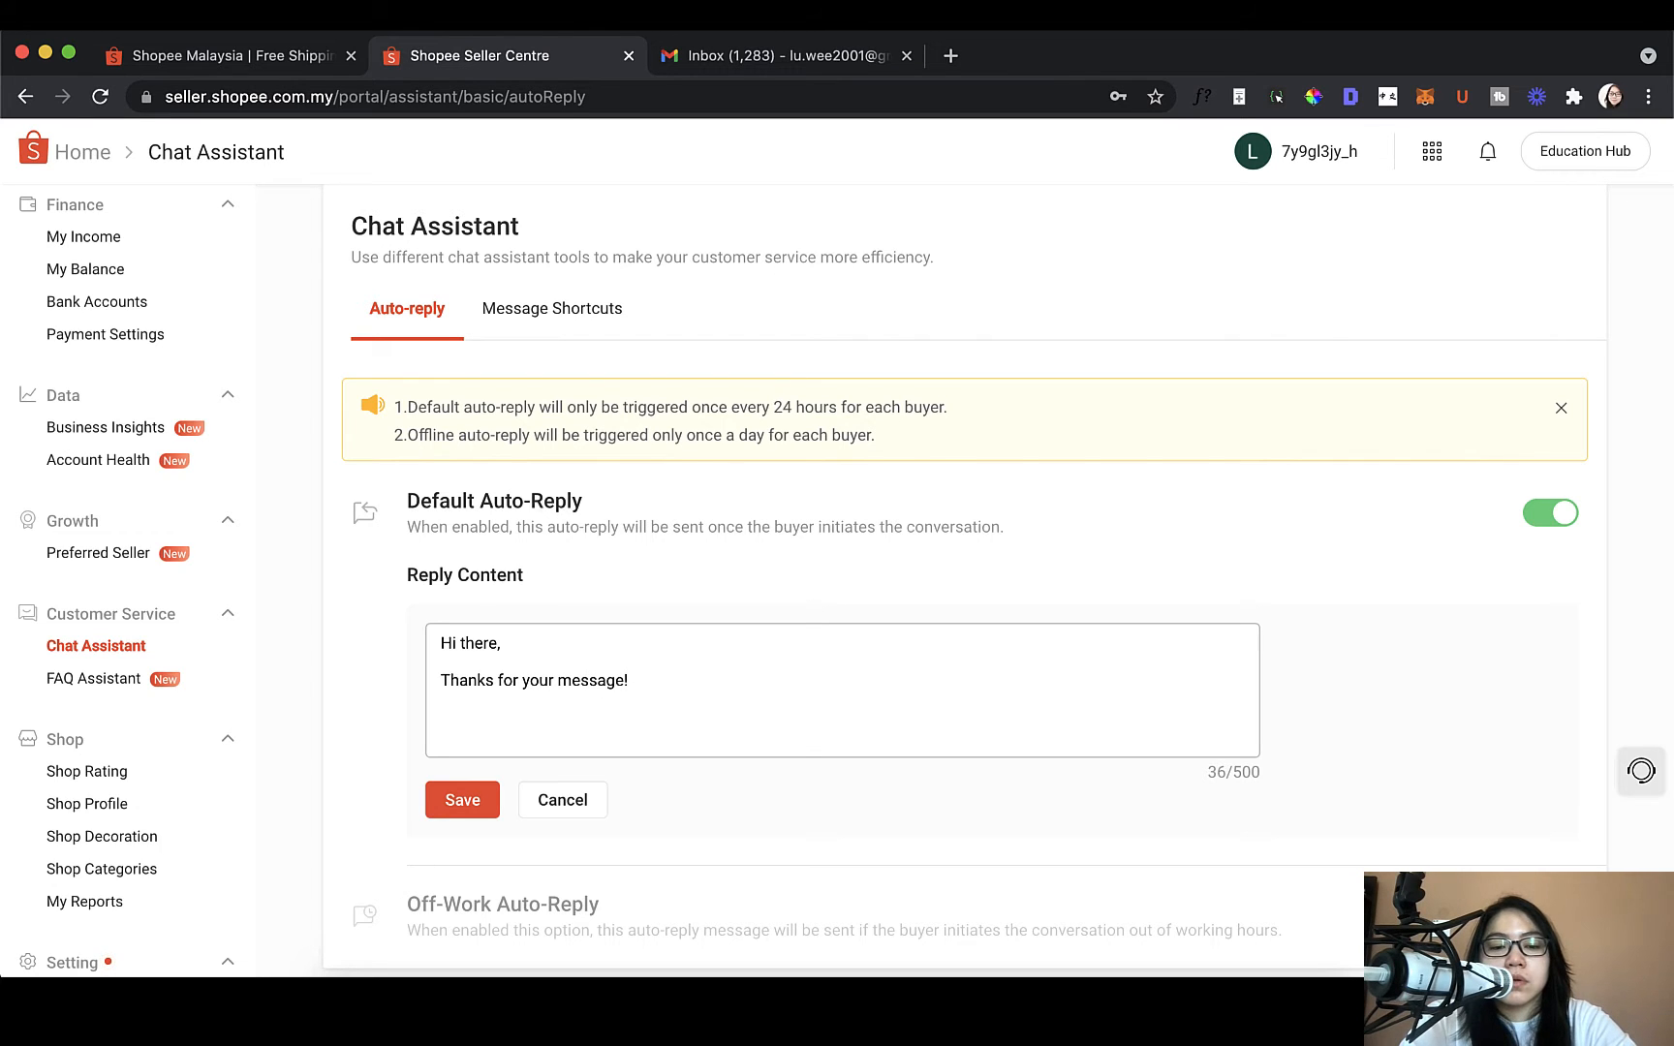
{"action": "type", "text": "We will get back"}
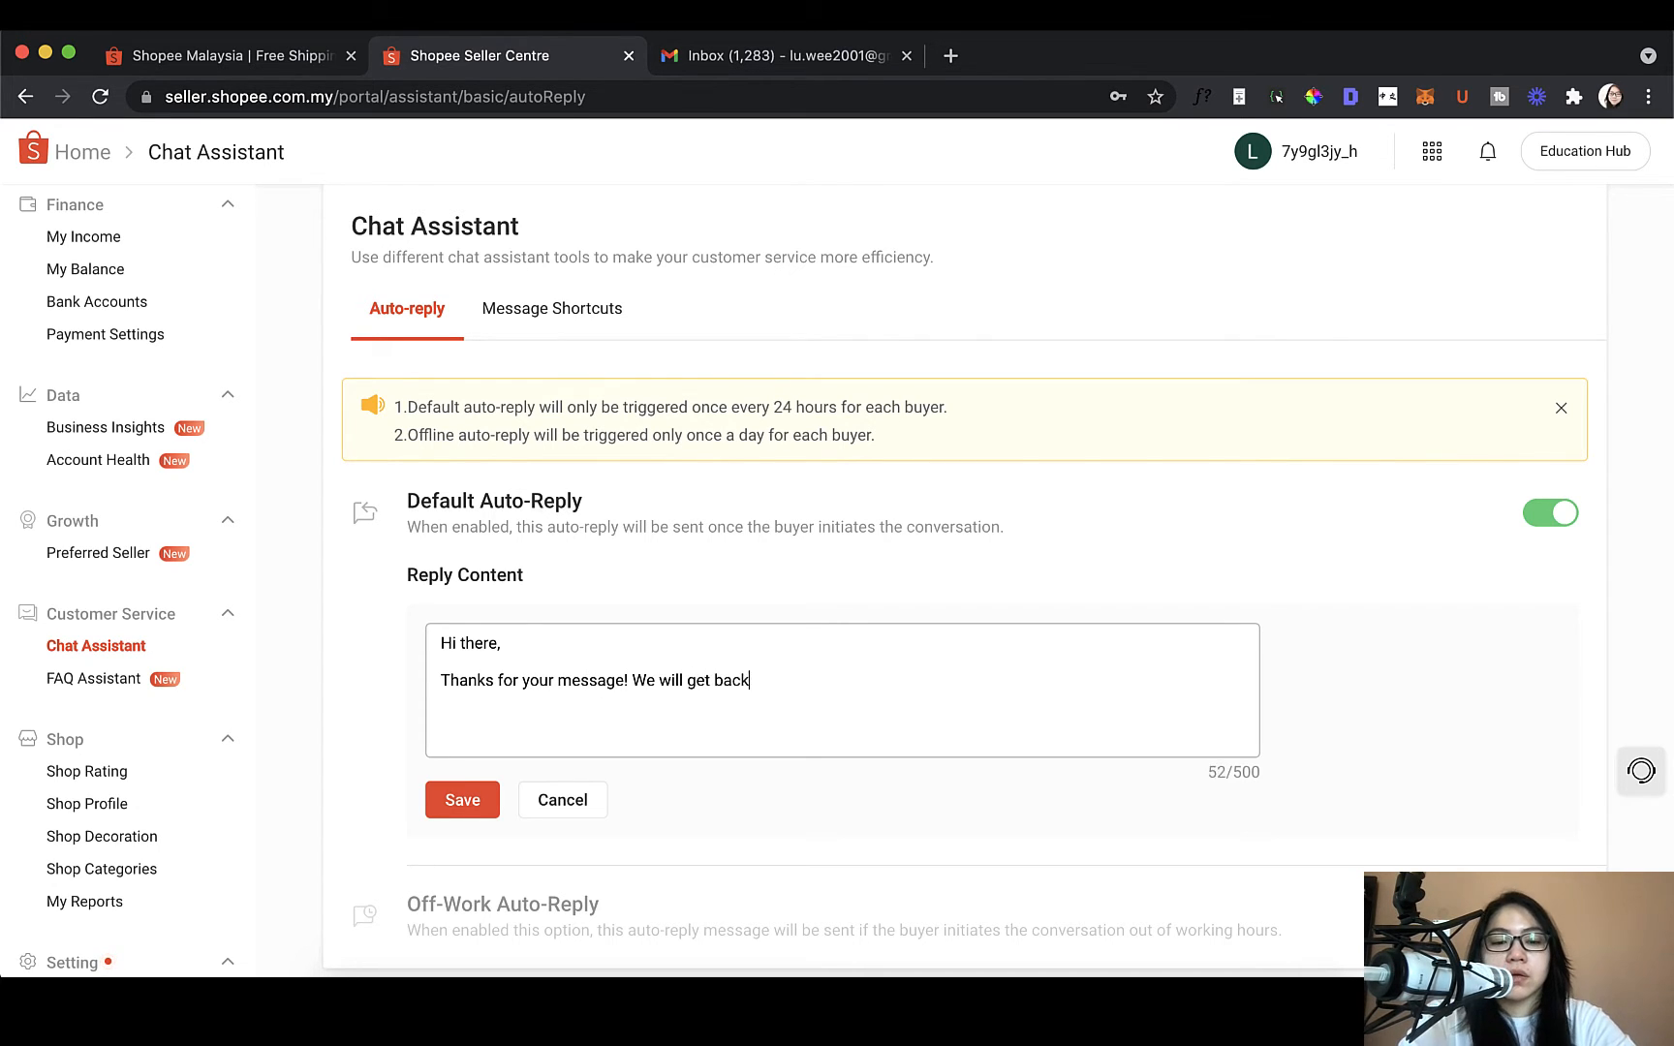
{"action": "type", "text": " with you in 24 h"}
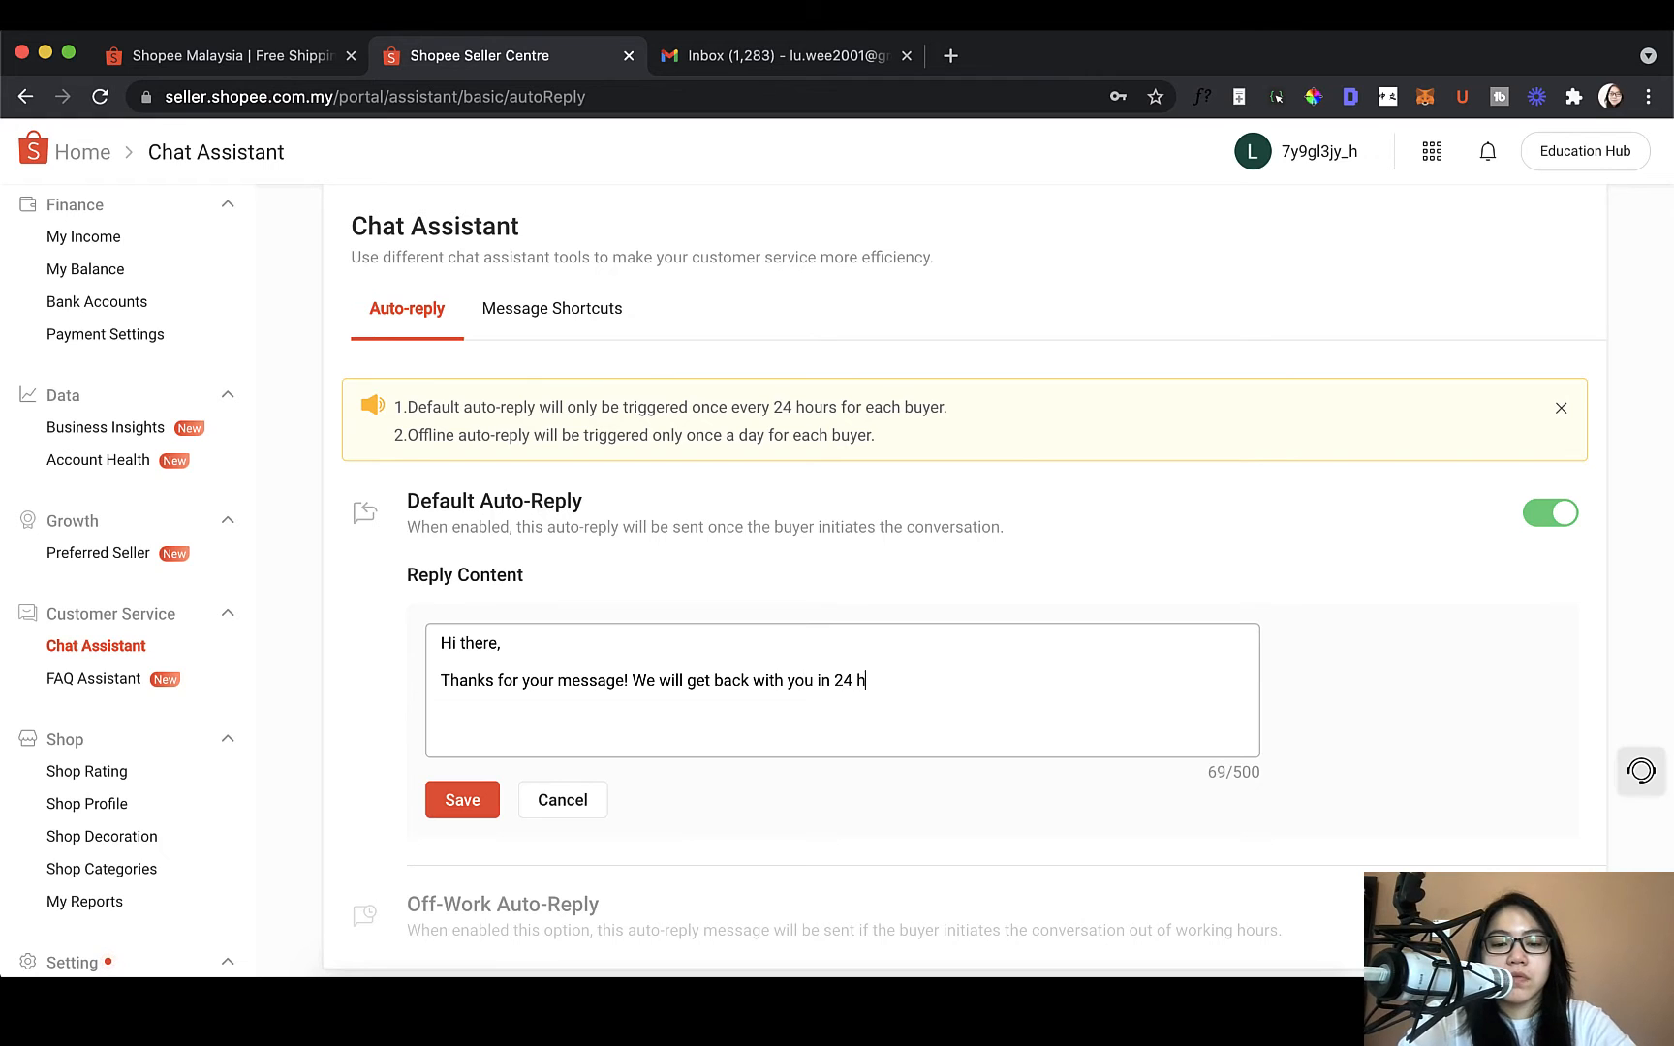
{"action": "type", "text": "ours..."}
{"action": "key", "text": "Return"}
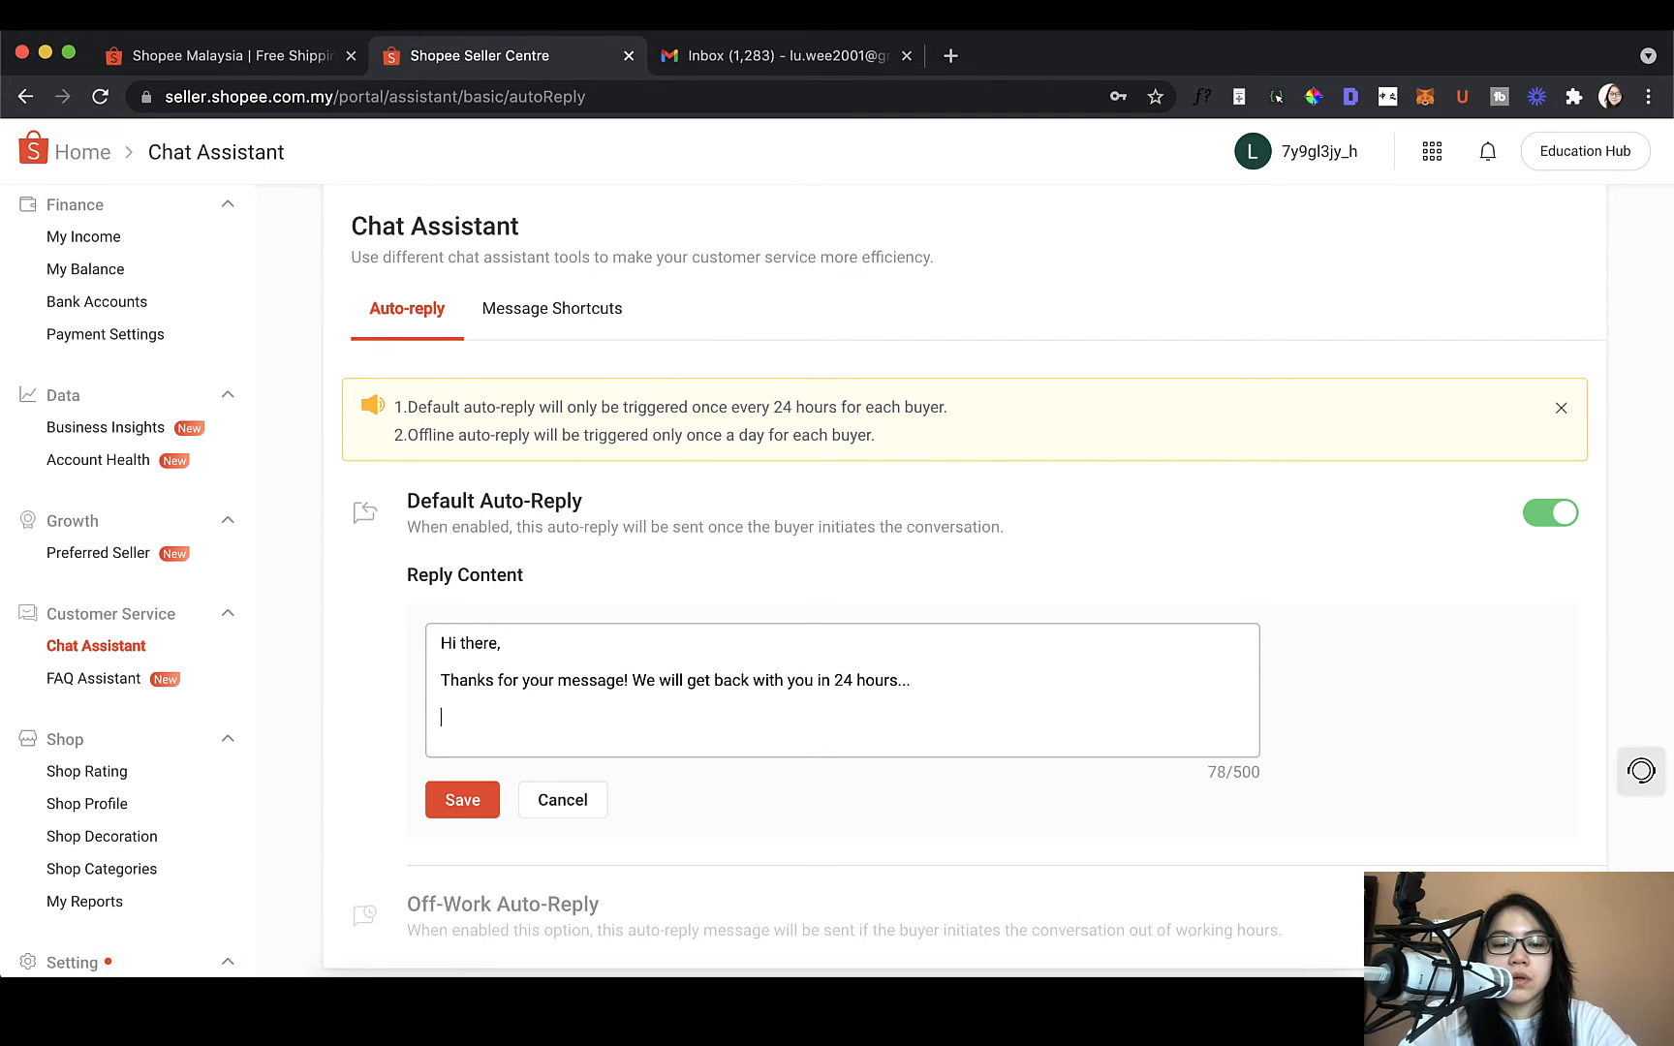
{"action": "type", "text": "Kind regards,"}
{"action": "key", "text": "Return"}
{"action": "type", "text": "Shop seller"}
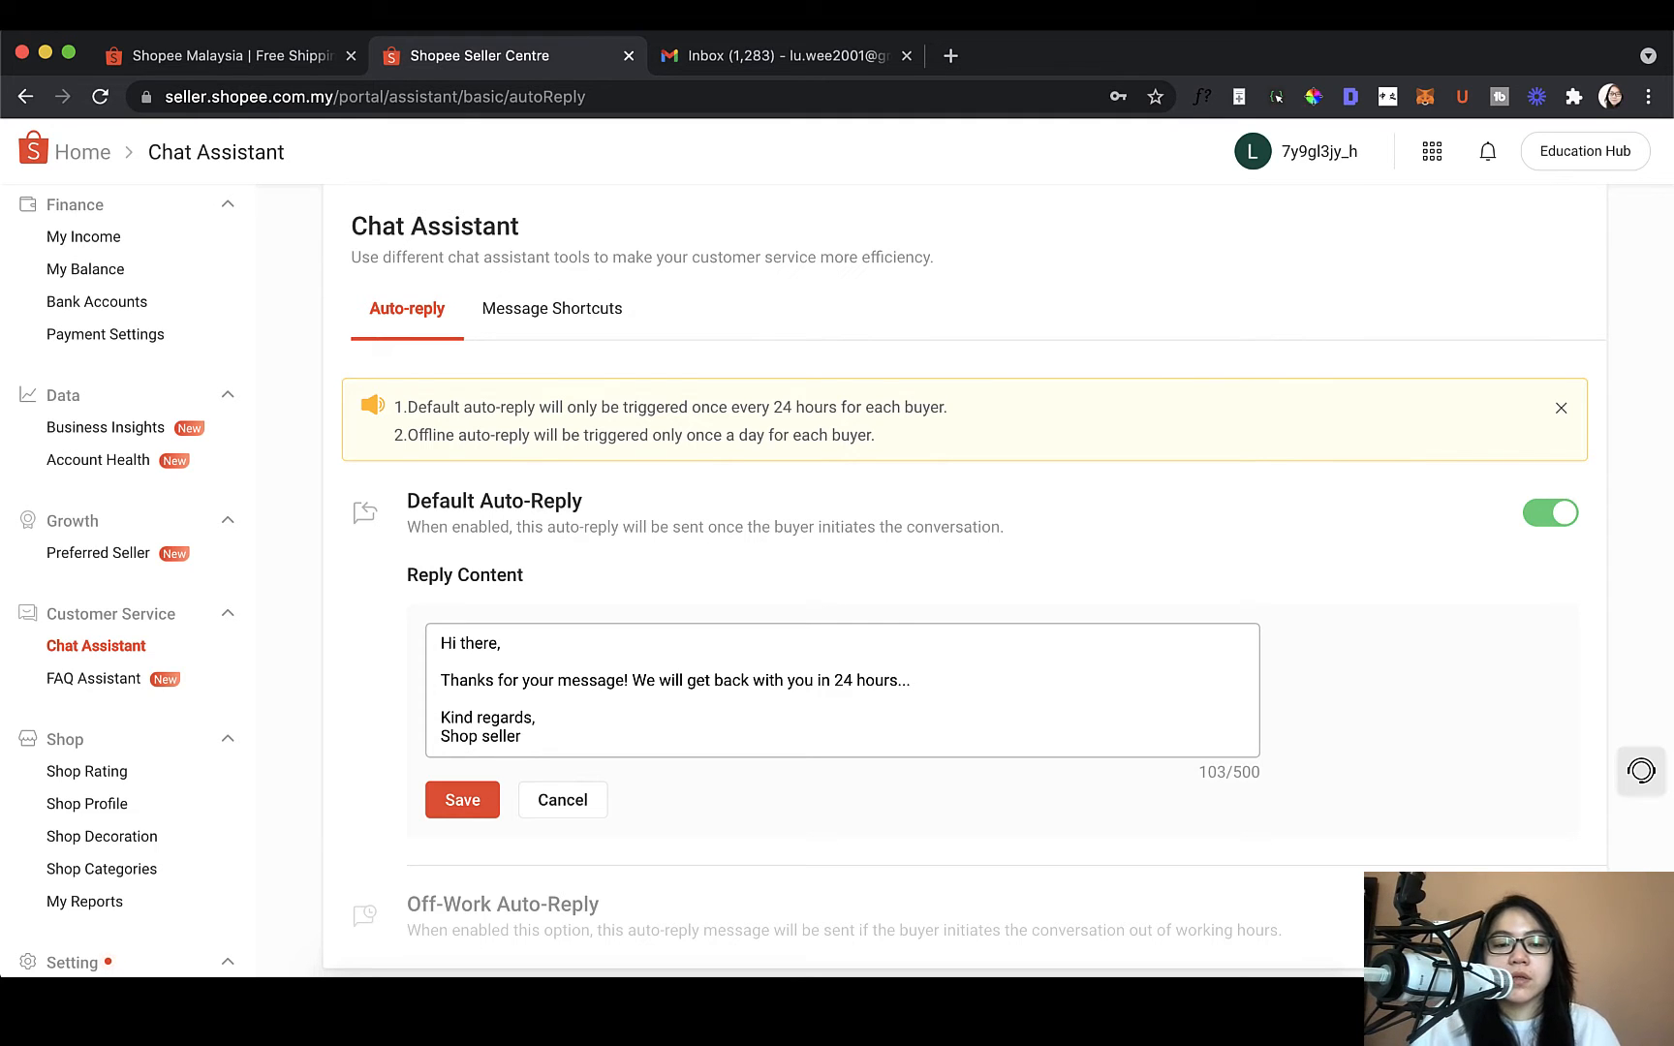
{"action": "left_click", "coordinate": [487, 804]}
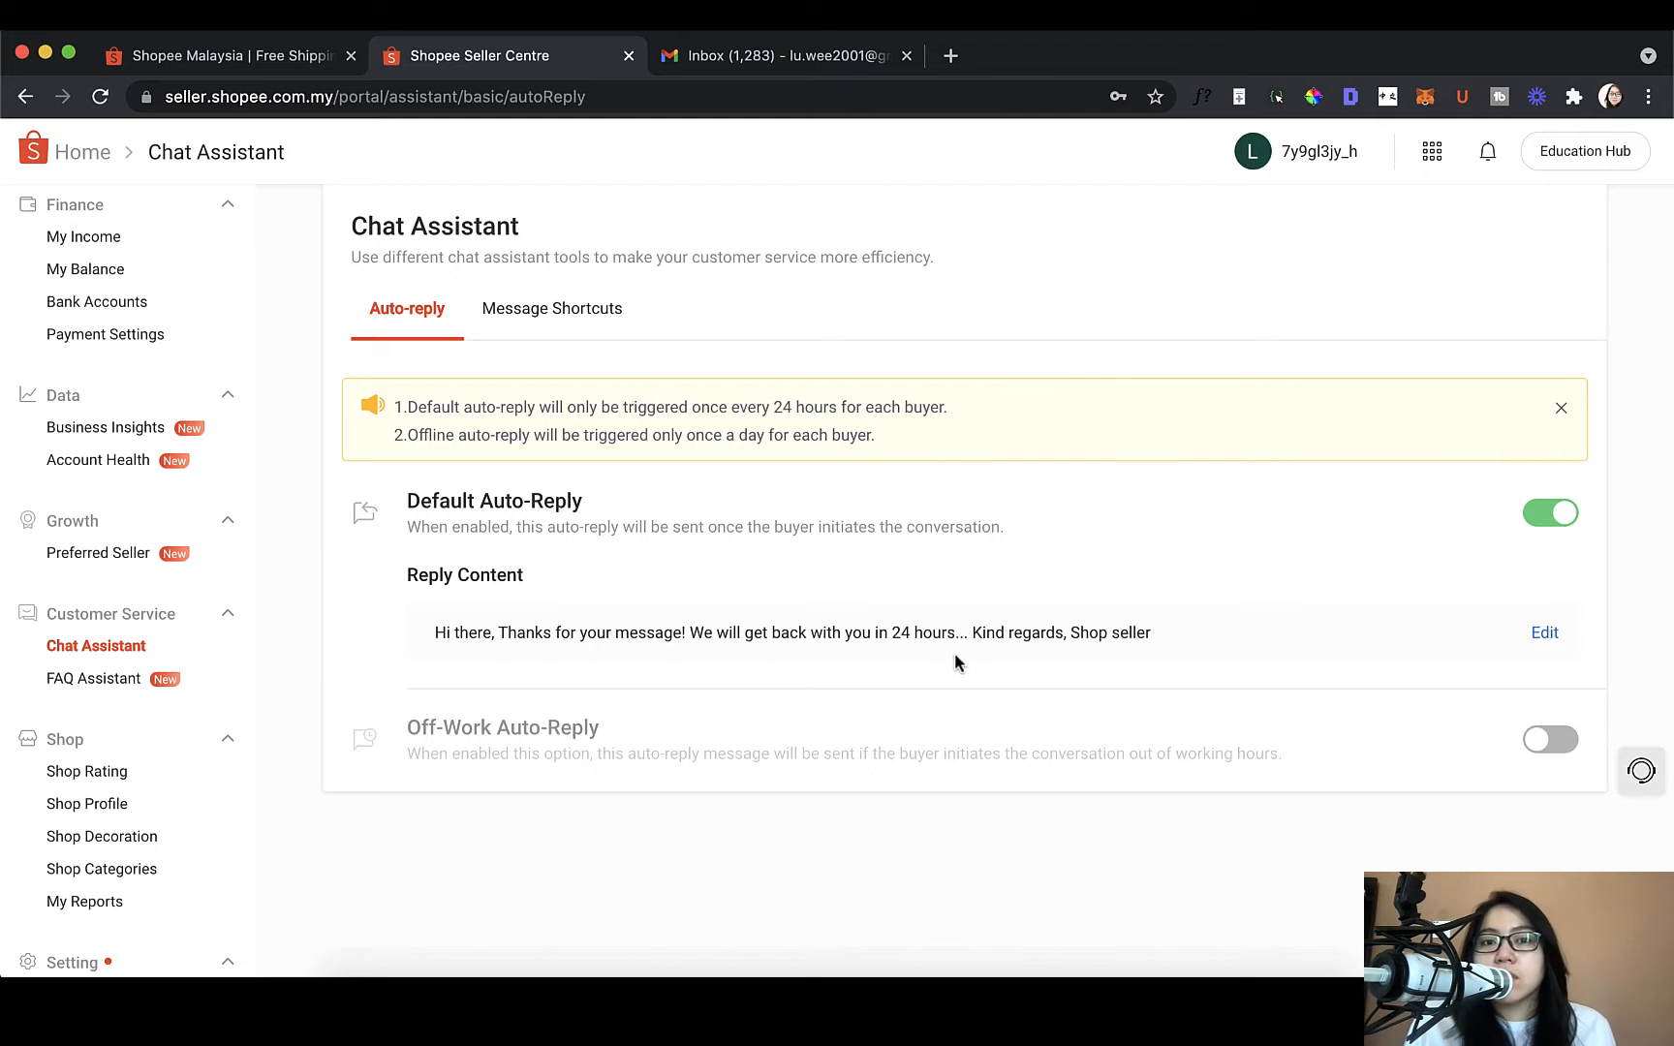
{"action": "scroll", "coordinate": [966, 713], "scroll_direction": "down", "scroll_amount": 1}
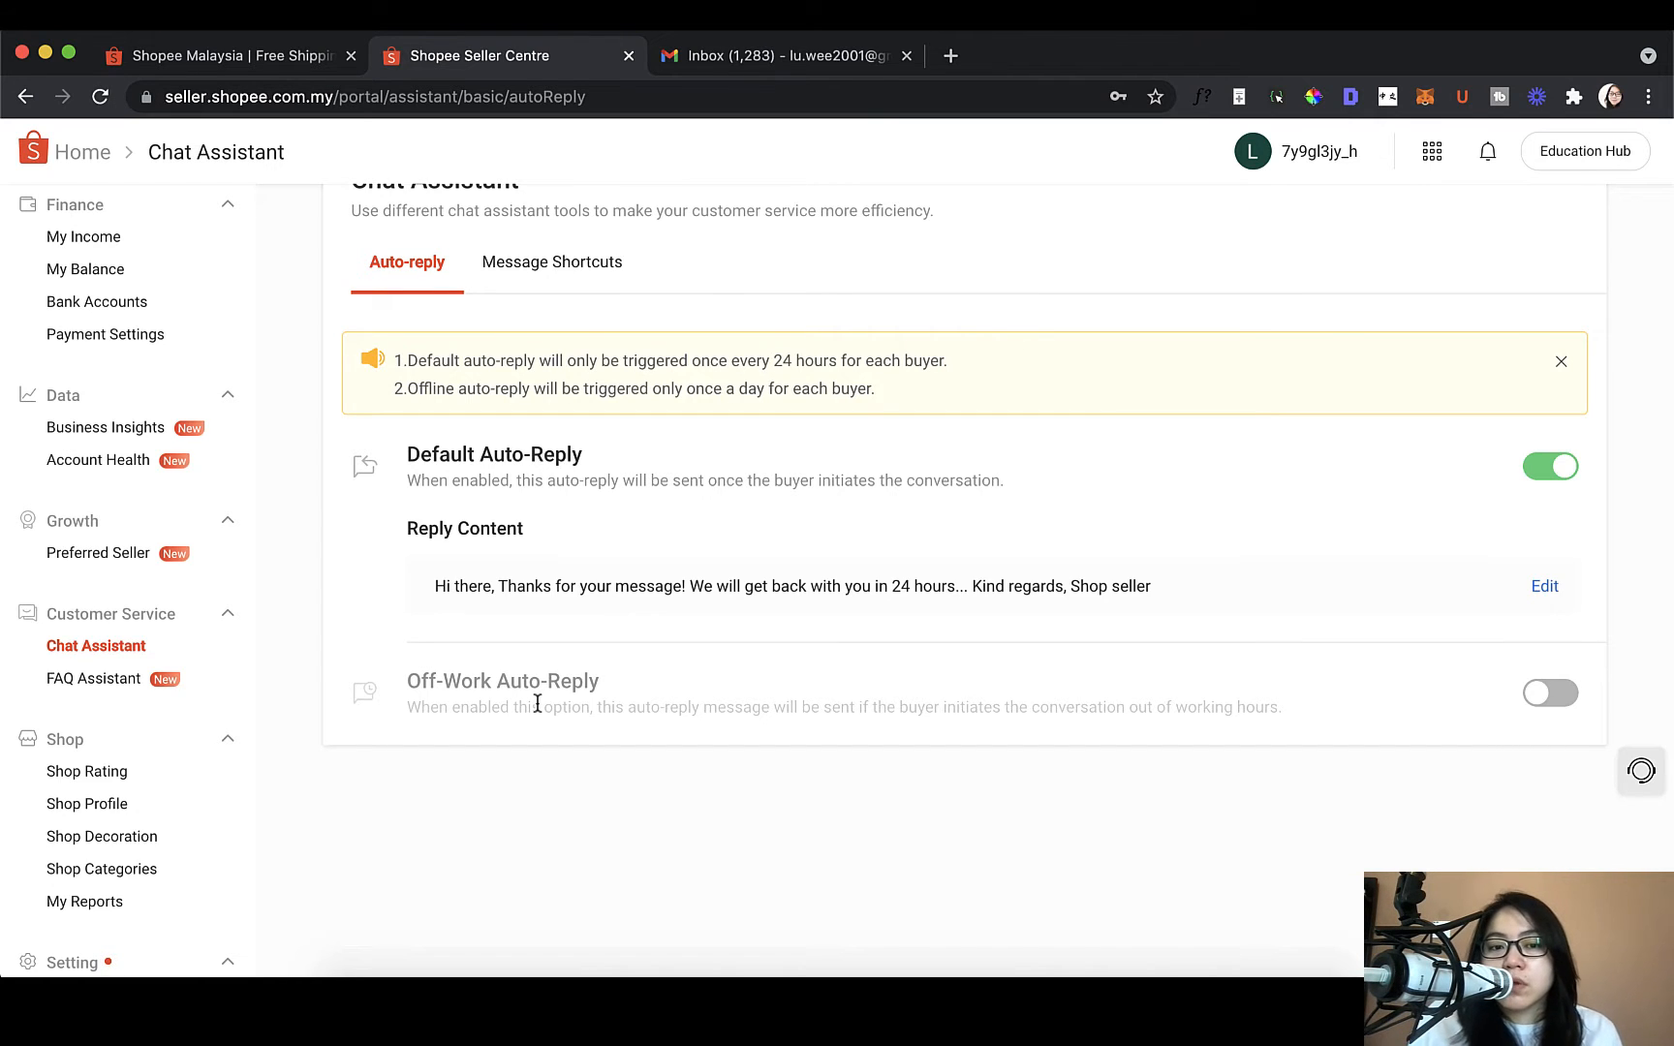
Step: Turn on Off-Work Auto-Reply and look over its reply message without changing it
{"action": "left_click", "coordinate": [1550, 692]}
{"action": "scroll", "coordinate": [1450, 710], "scroll_direction": "down", "scroll_amount": 3}
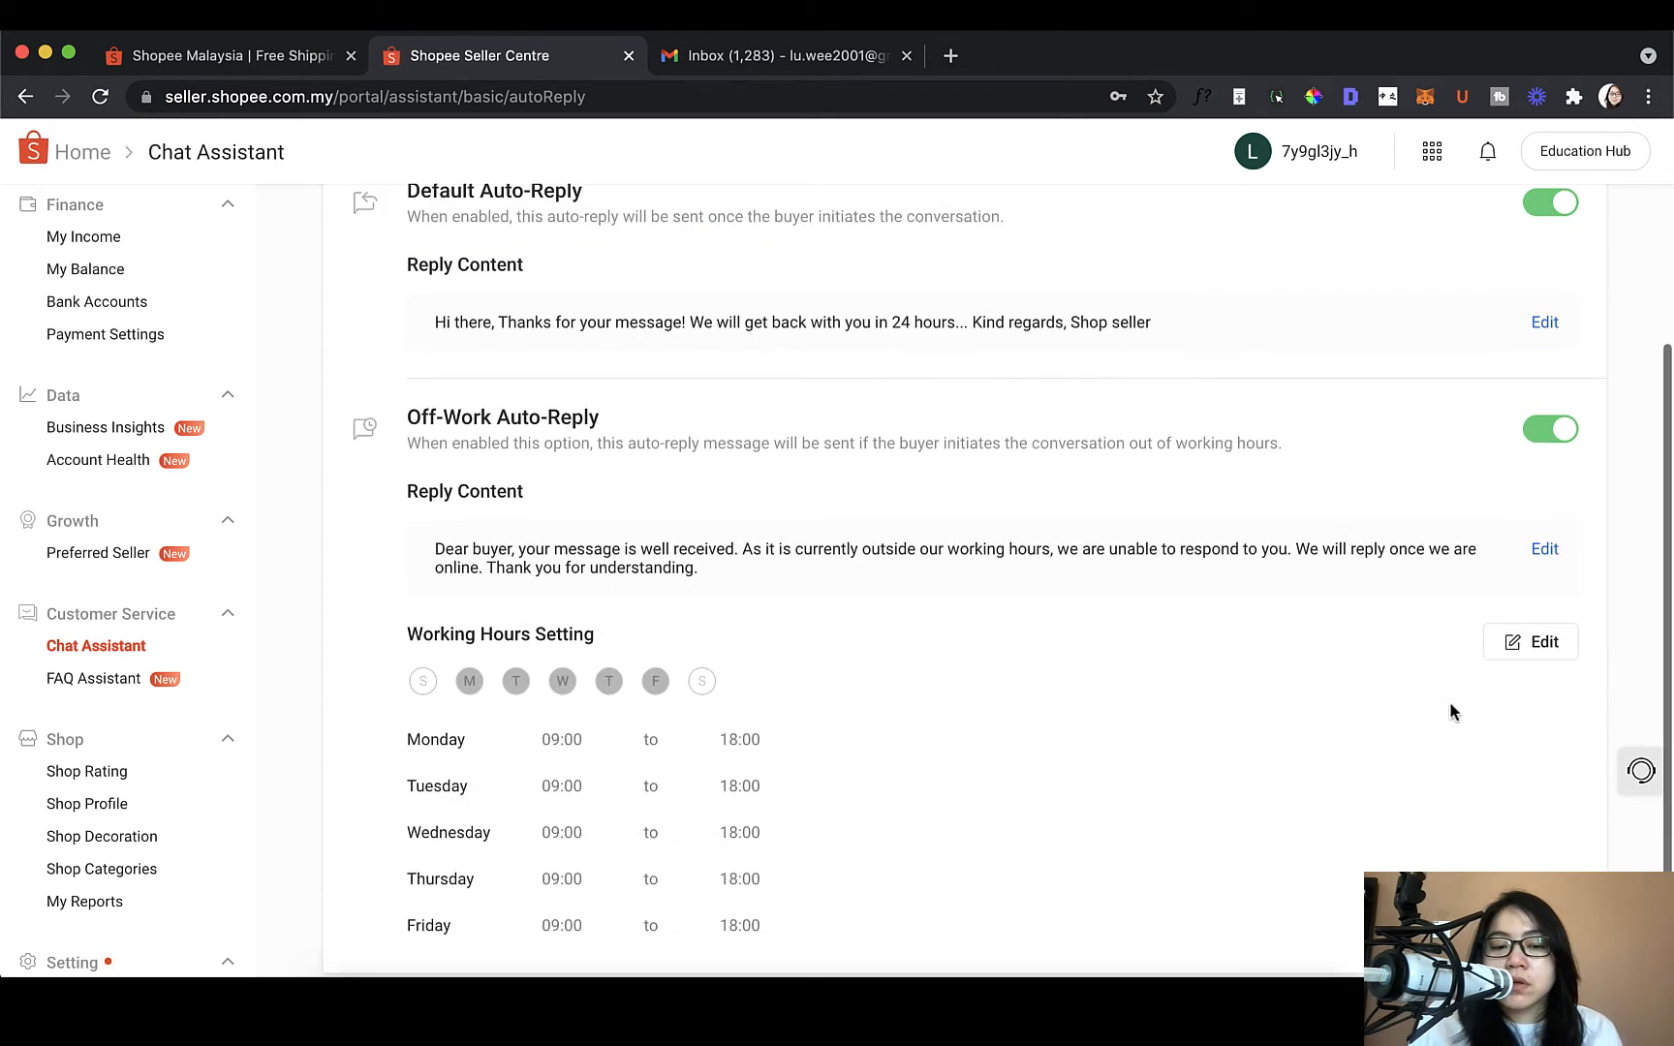
{"action": "scroll", "coordinate": [1450, 710], "scroll_direction": "down", "scroll_amount": 1}
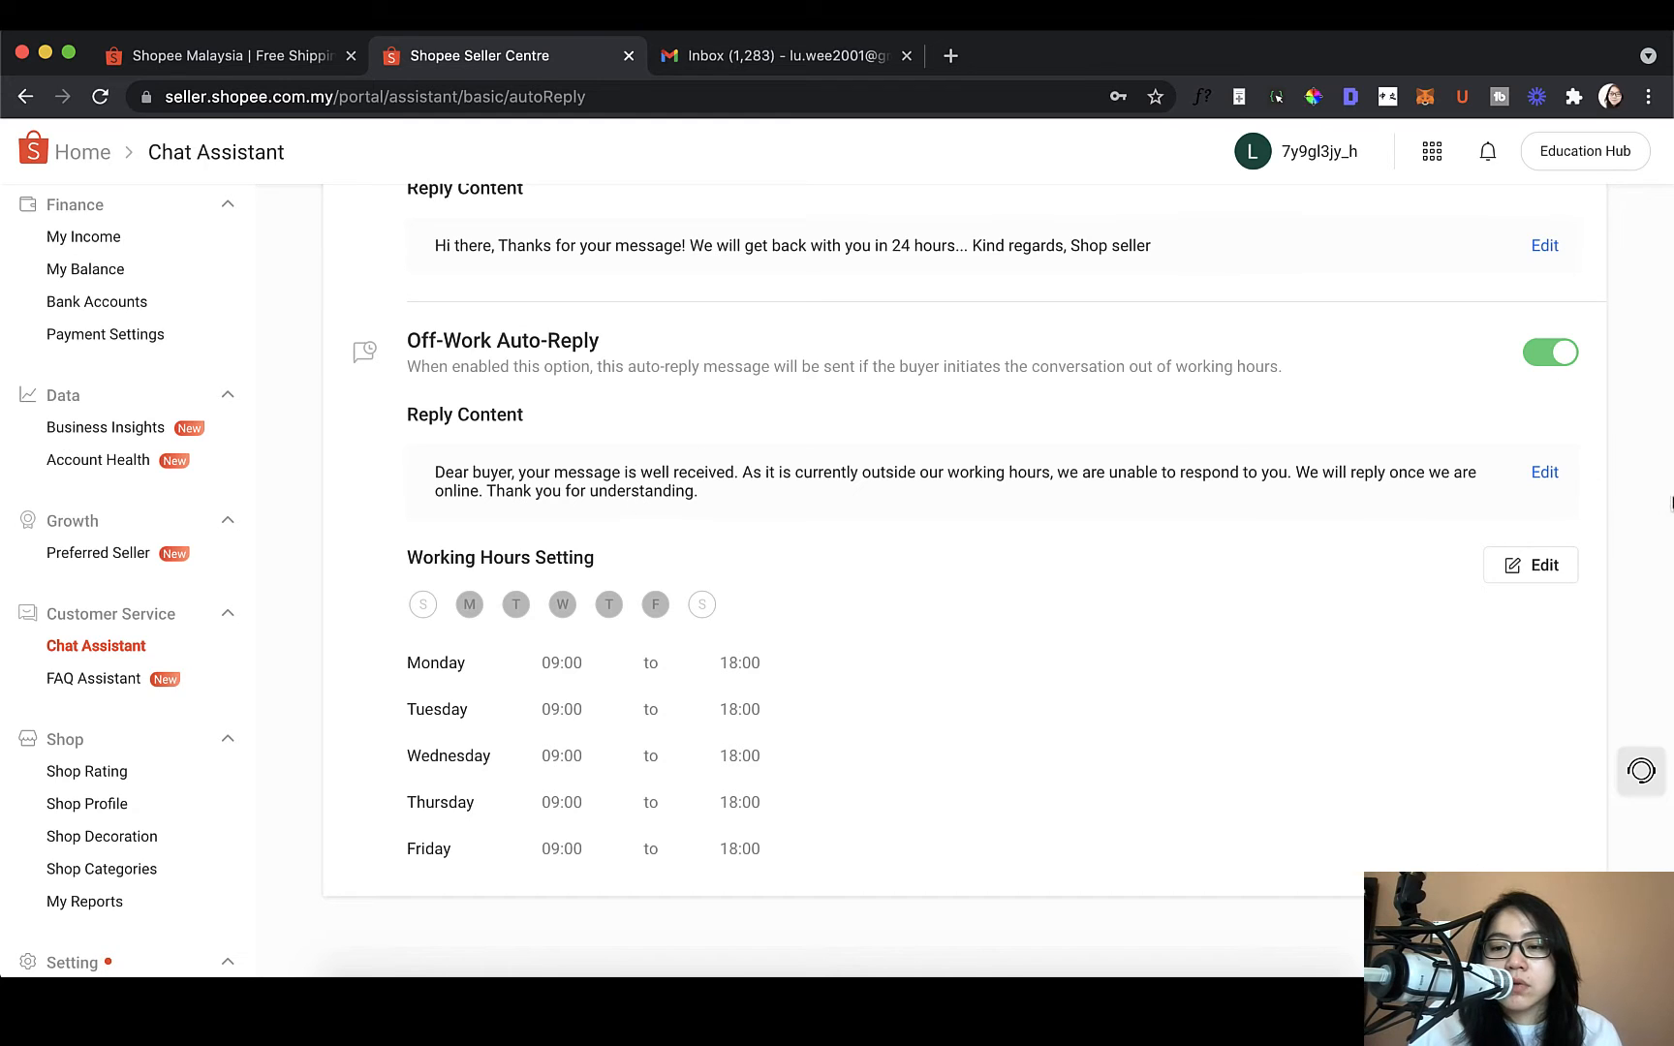
{"action": "triple_click", "coordinate": [871, 471]}
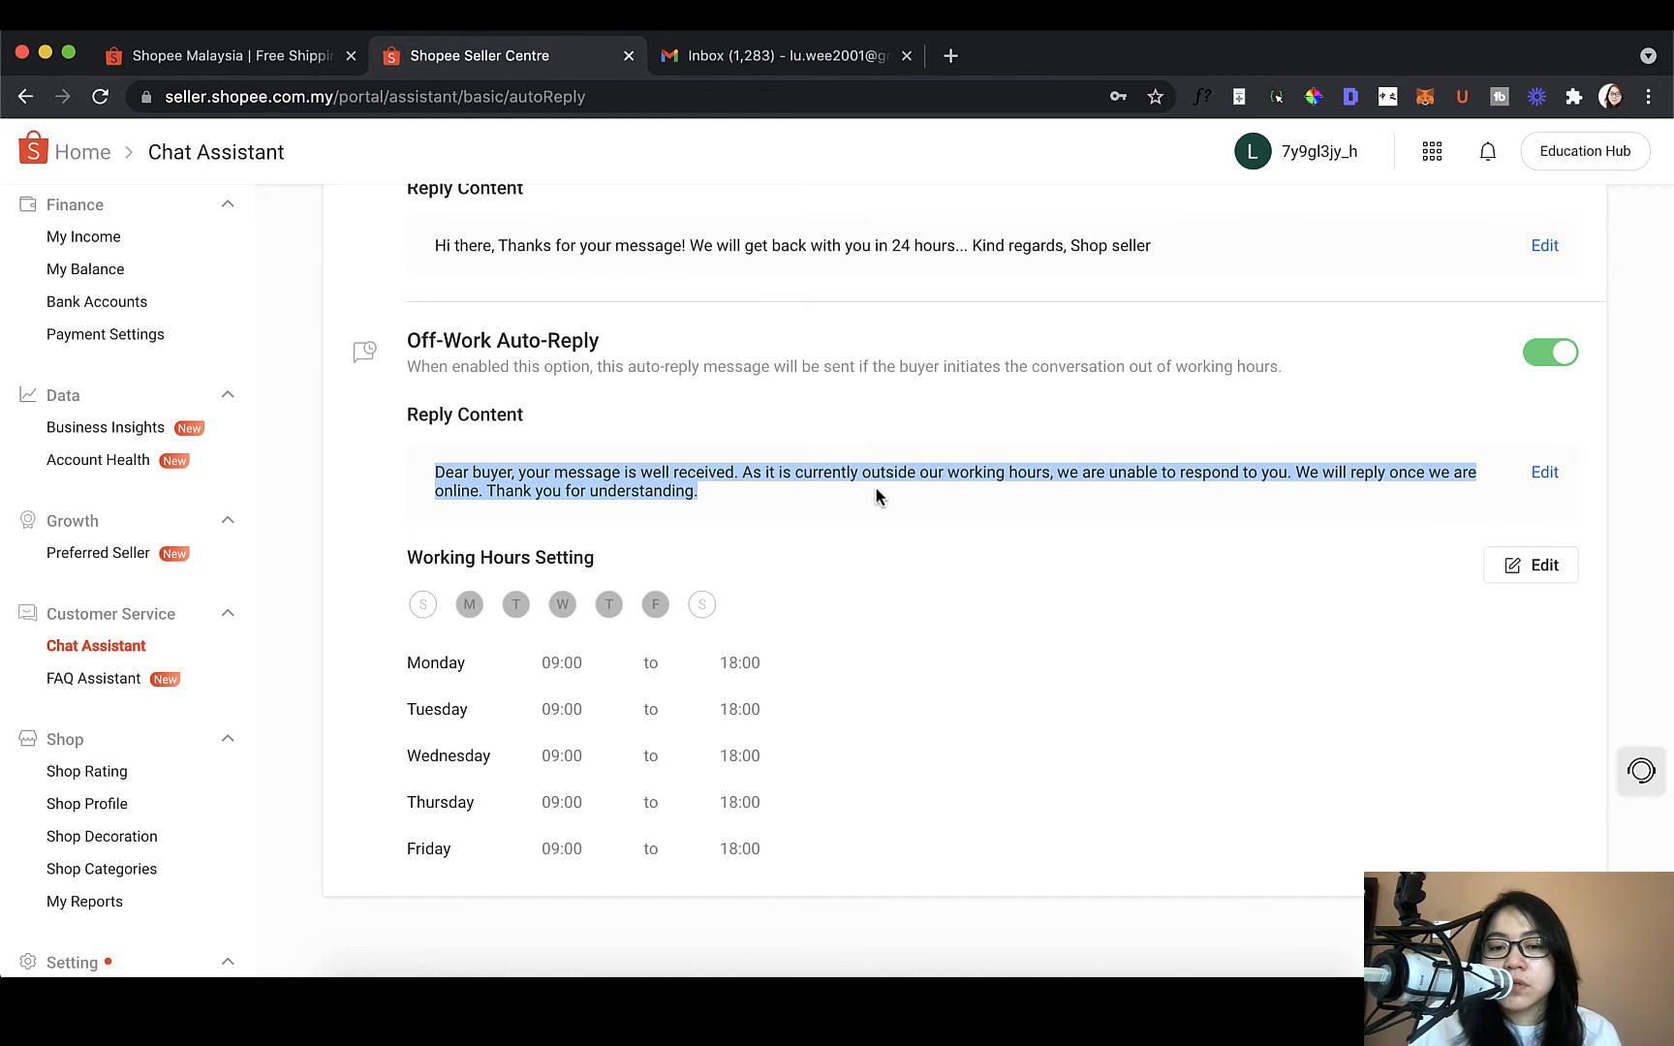
{"action": "left_click", "coordinate": [877, 497]}
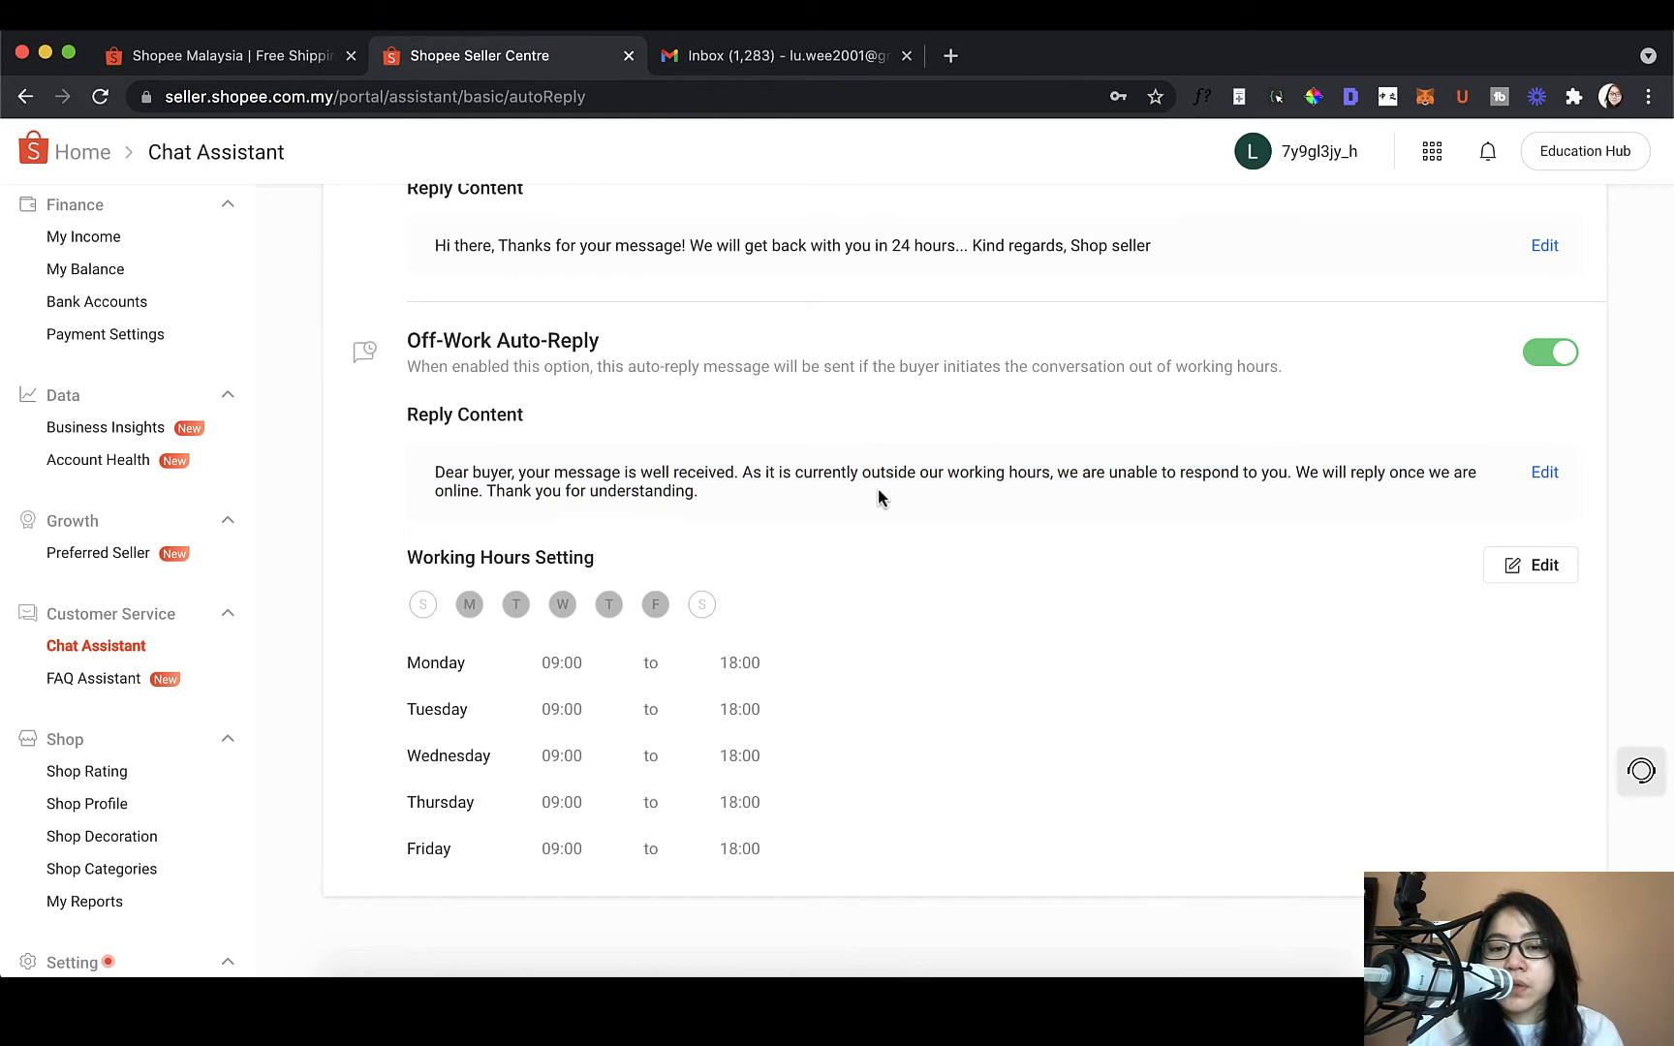
{"action": "triple_click", "coordinate": [604, 490]}
{"action": "left_click", "coordinate": [819, 471]}
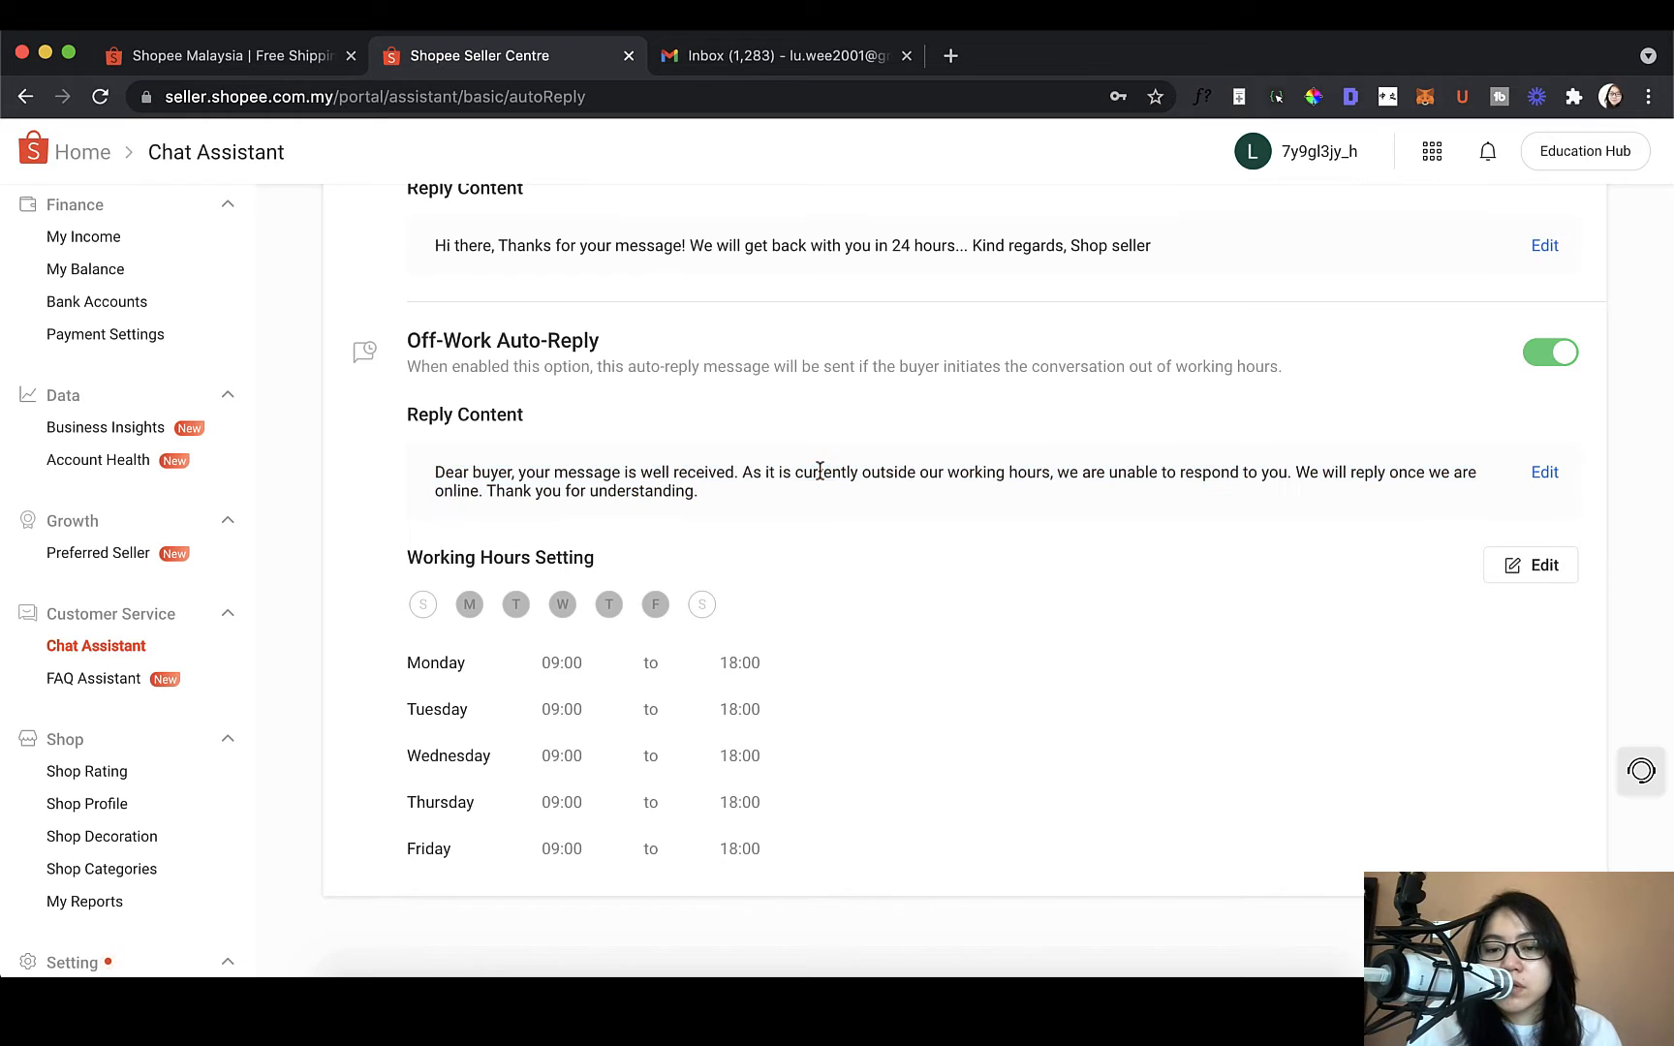
{"action": "left_click", "coordinate": [1544, 472]}
{"action": "left_click", "coordinate": [572, 651]}
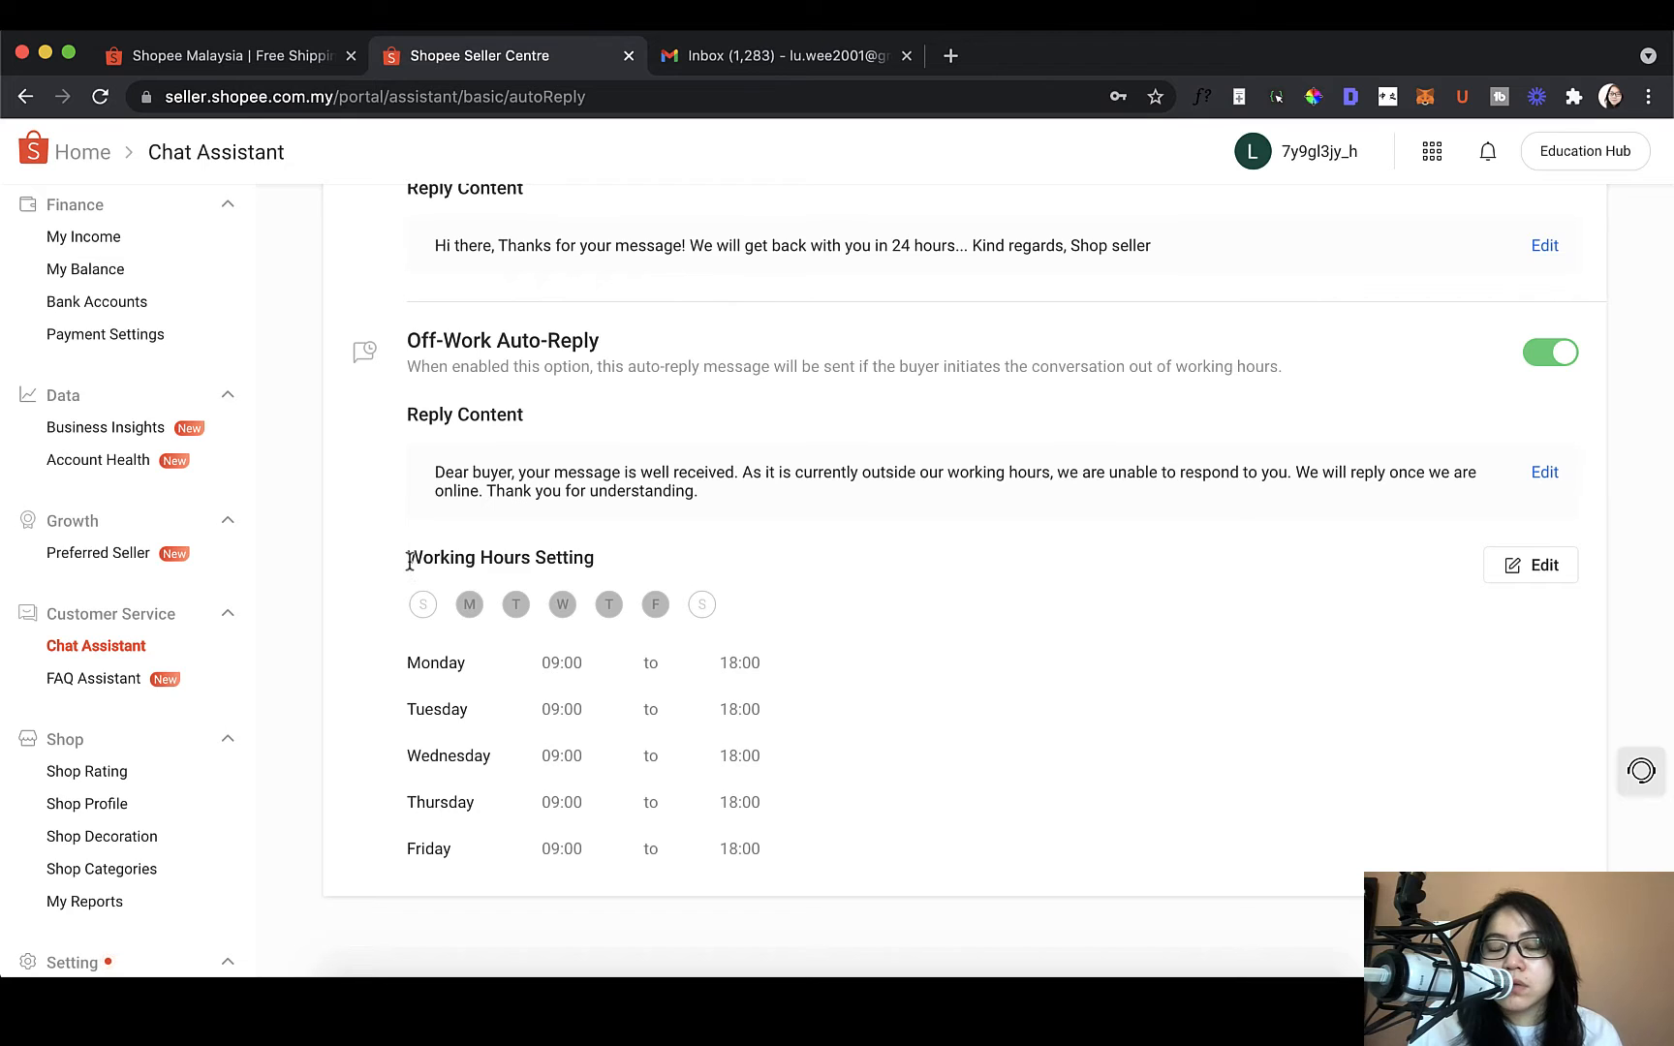
Step: Edit the Working Hours Setting and add Saturday to the working days
{"action": "left_click_drag", "start_coordinate": [407, 559], "coordinate": [705, 576]}
{"action": "left_click", "coordinate": [528, 716]}
{"action": "left_click", "coordinate": [557, 663]}
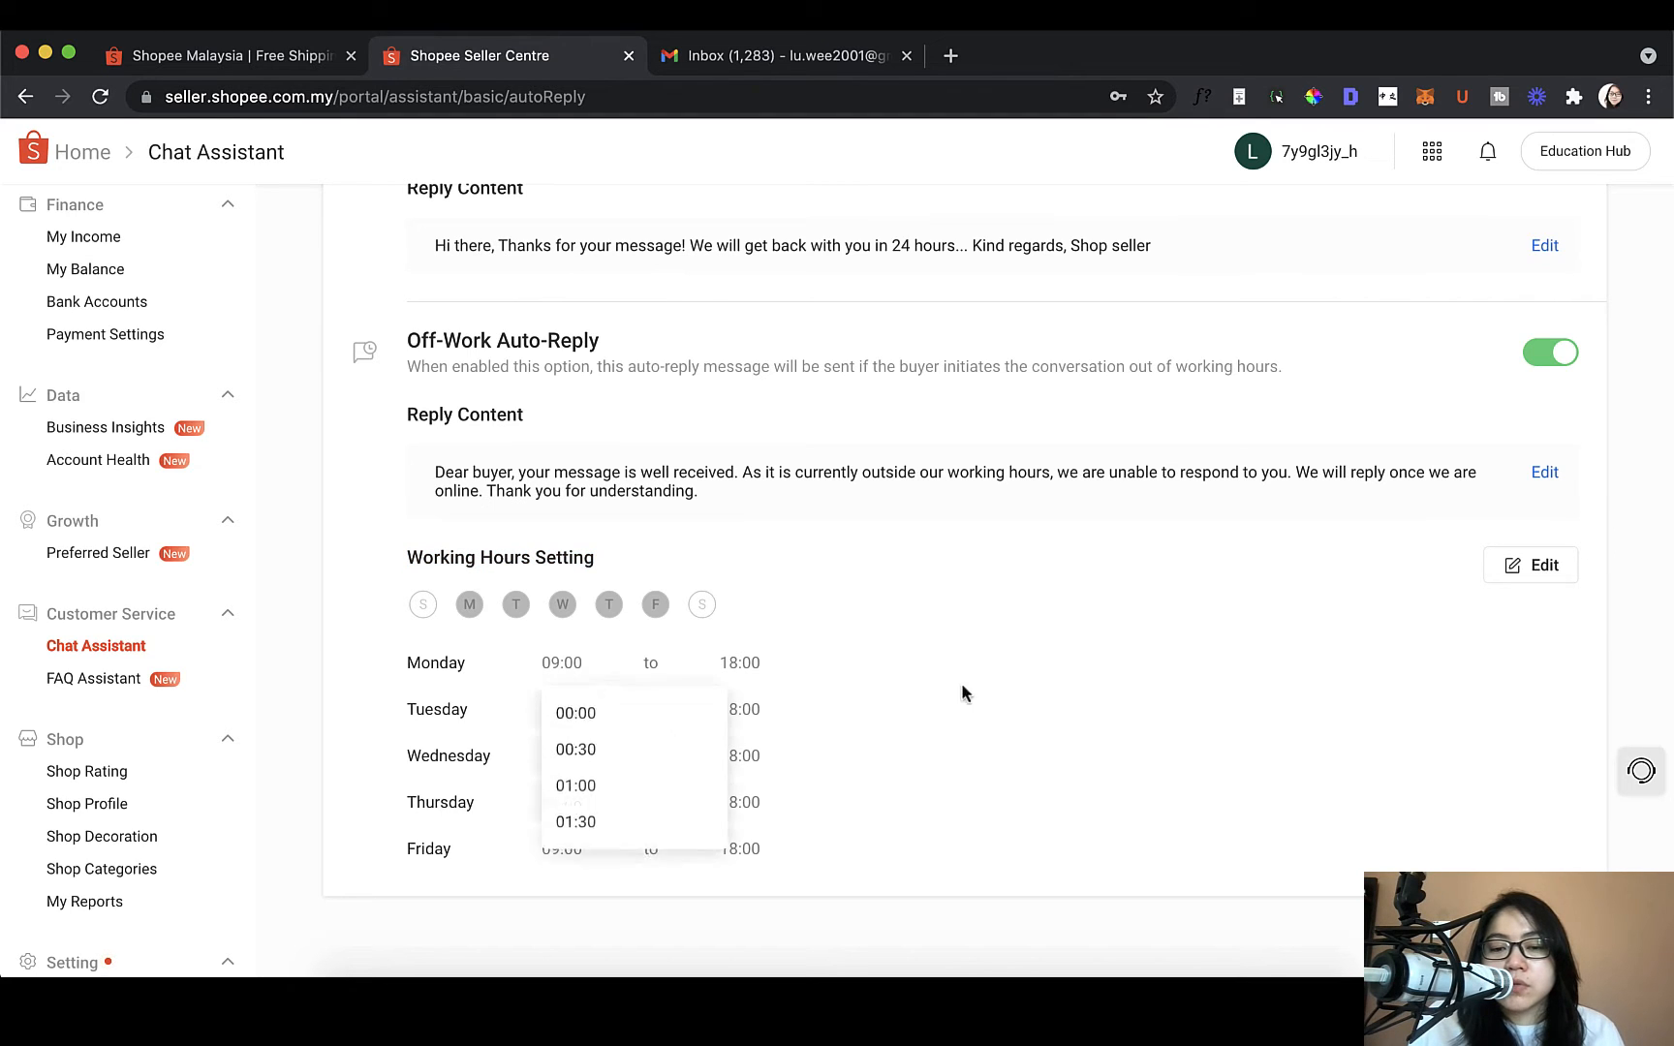
{"action": "left_click", "coordinate": [1538, 564]}
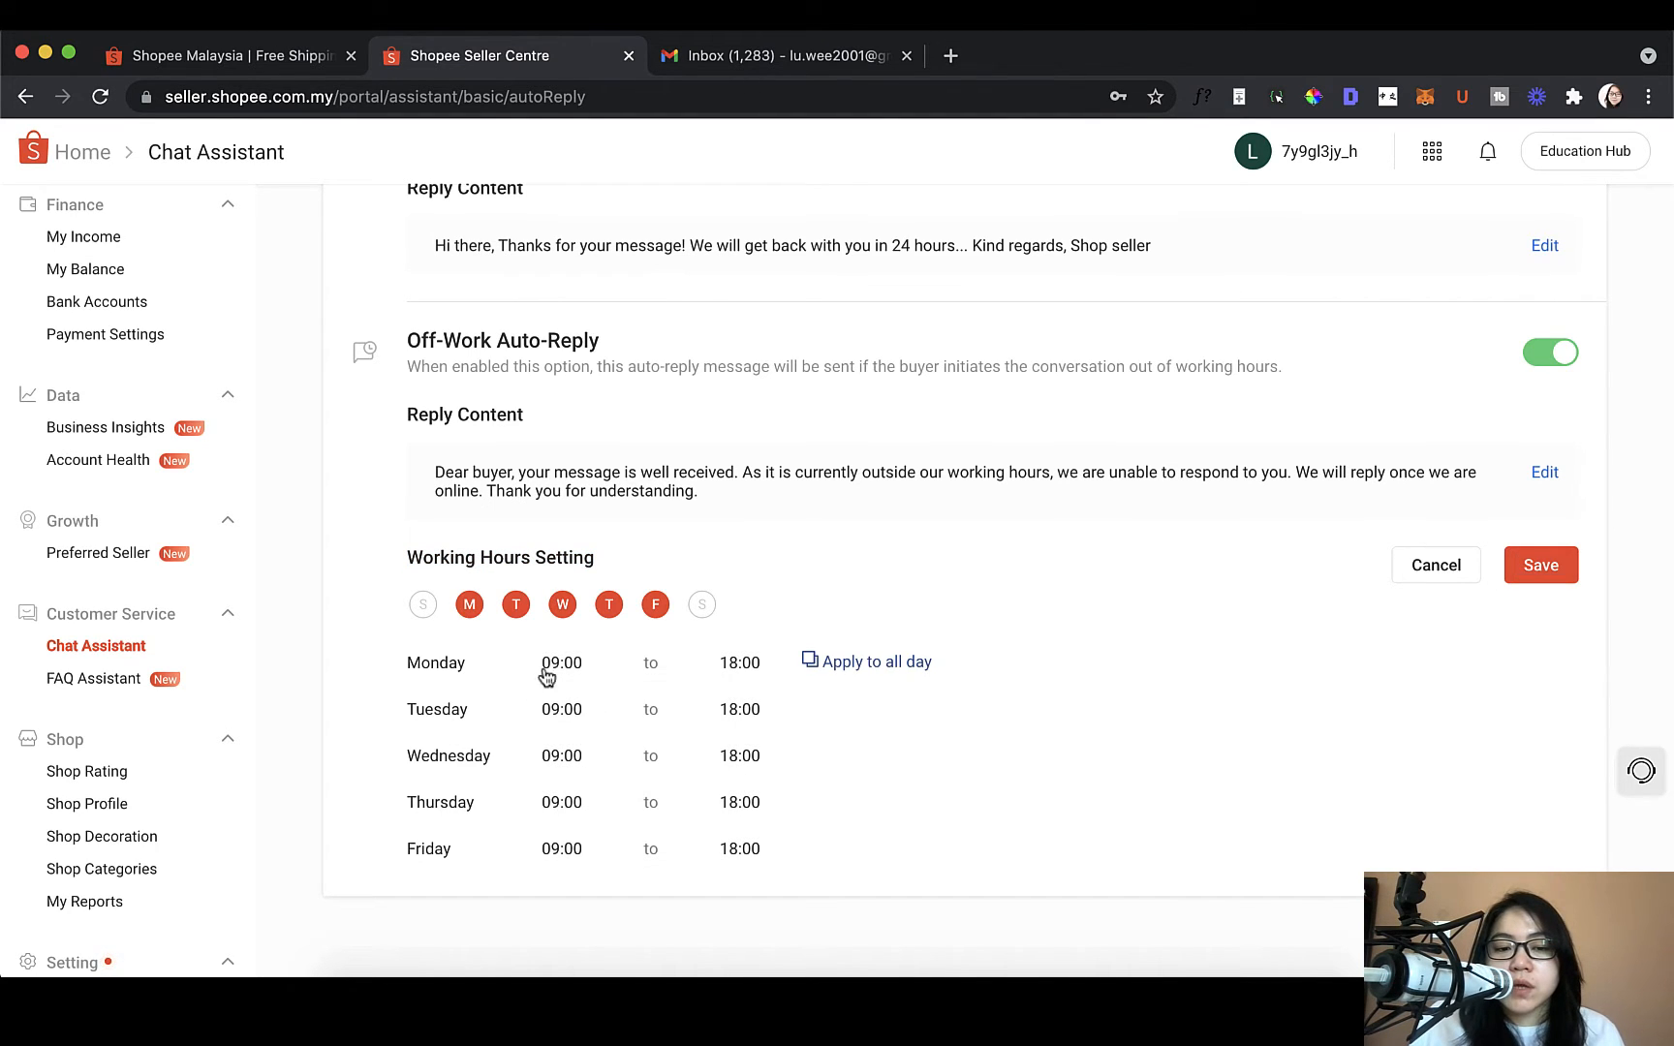
{"action": "left_click", "coordinate": [731, 678]}
{"action": "left_click", "coordinate": [742, 665]}
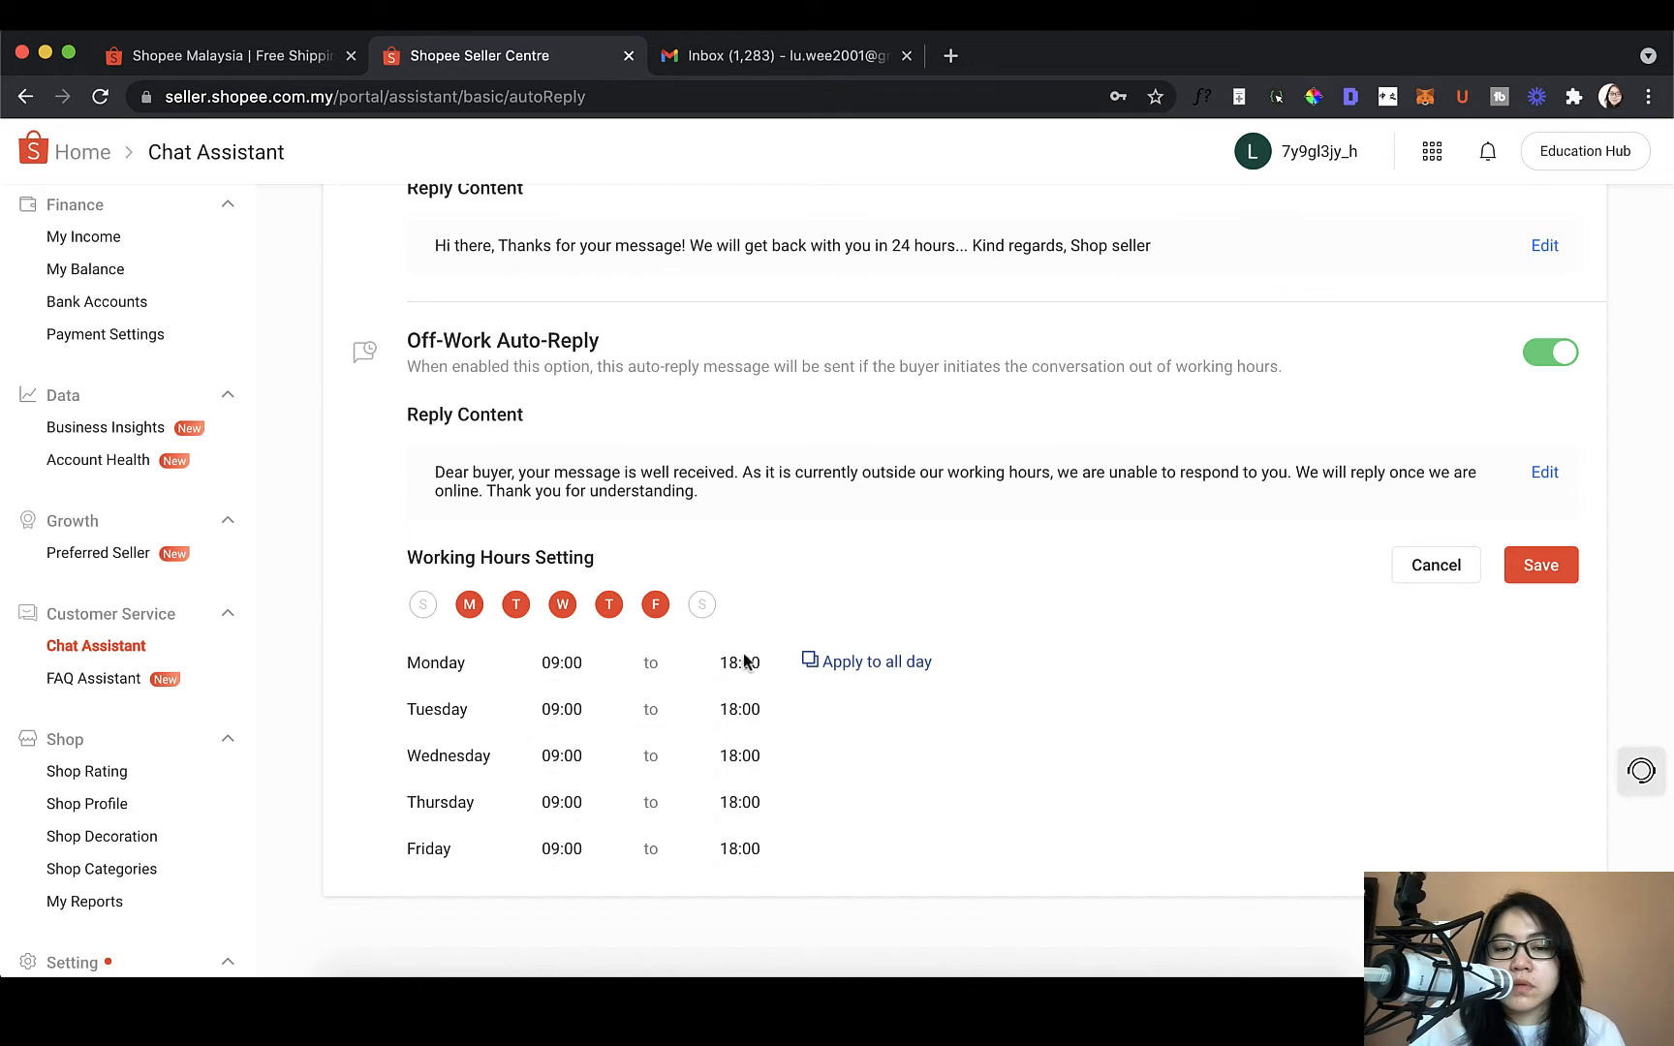
{"action": "left_click", "coordinate": [744, 662]}
{"action": "left_click", "coordinate": [701, 604]}
{"action": "left_click", "coordinate": [701, 607]}
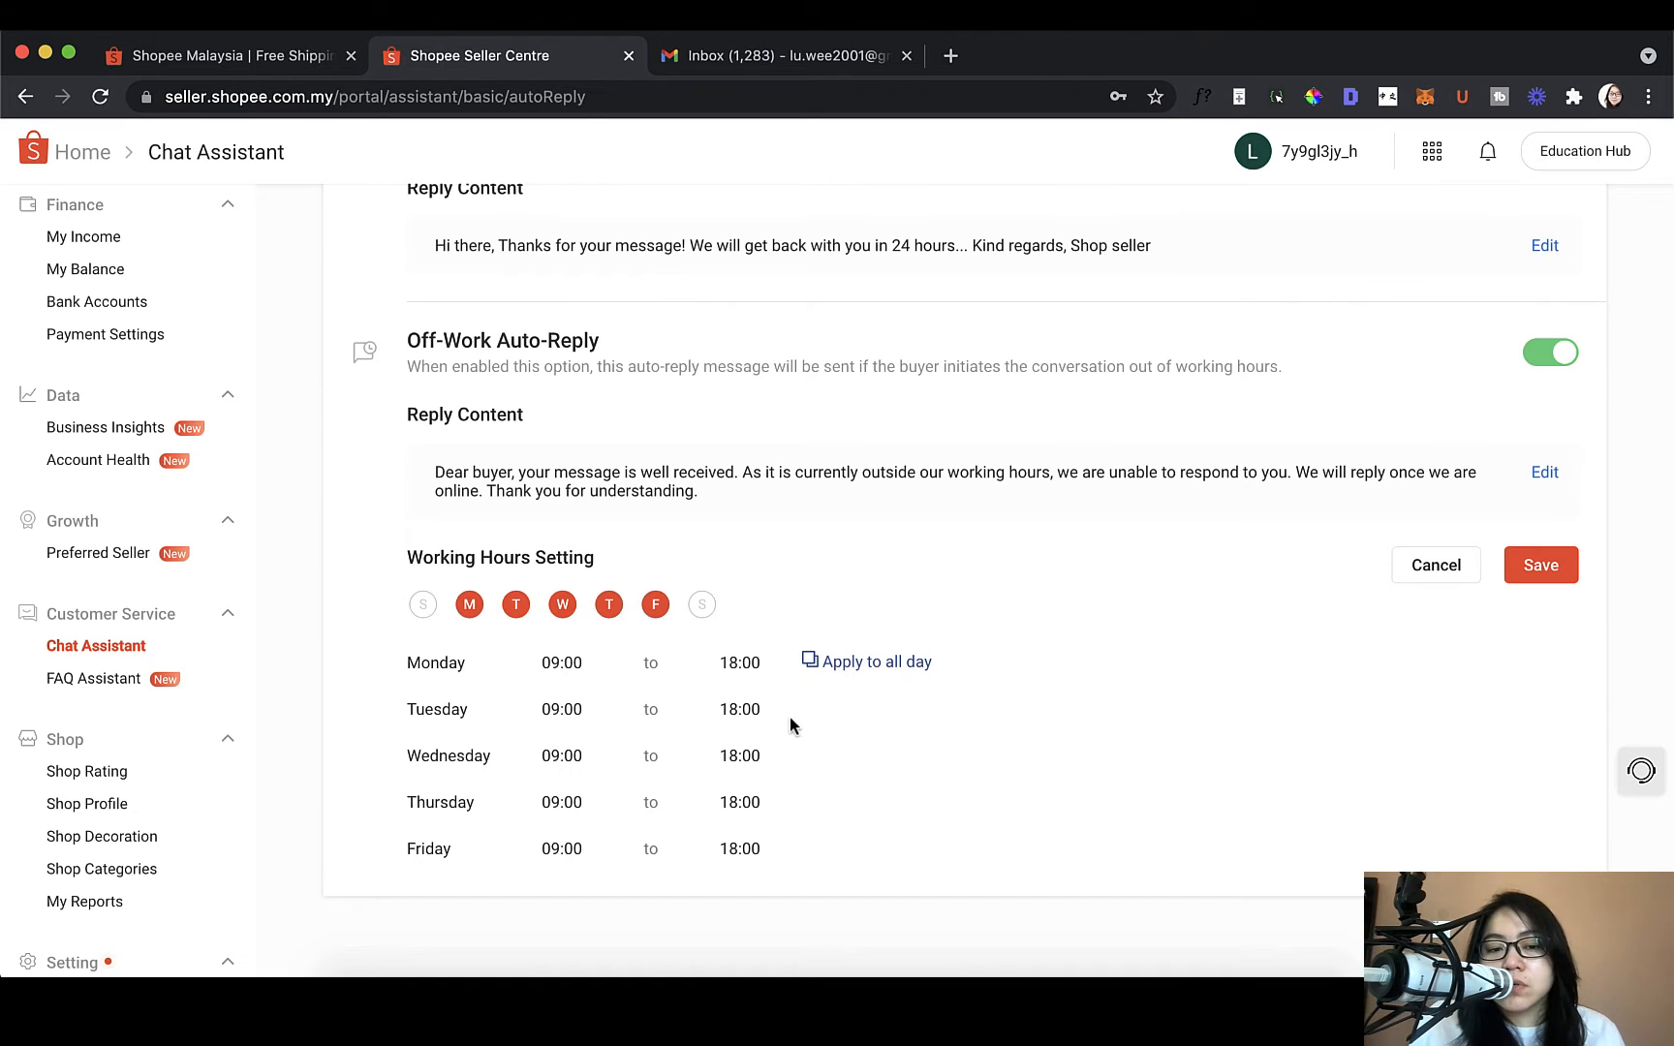
{"action": "left_click", "coordinate": [703, 606]}
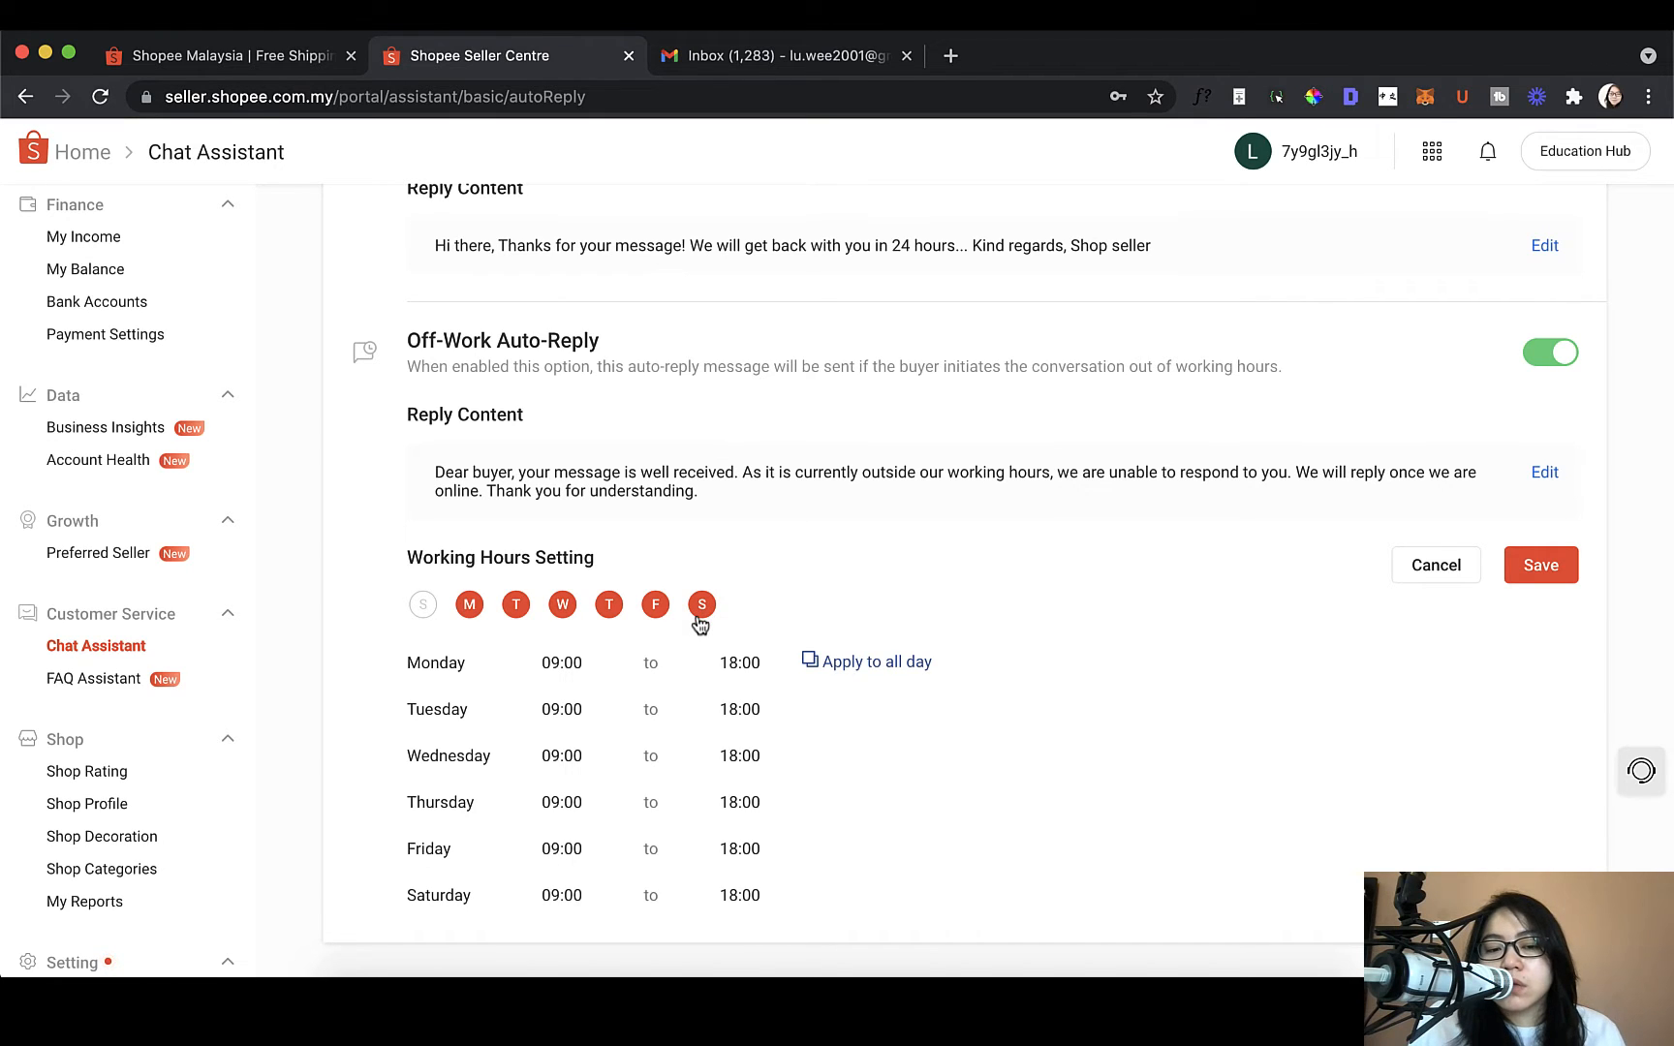
Step: Set Monday's working hours to 00:30–01:00 and save the working hours
{"action": "left_click", "coordinate": [568, 668]}
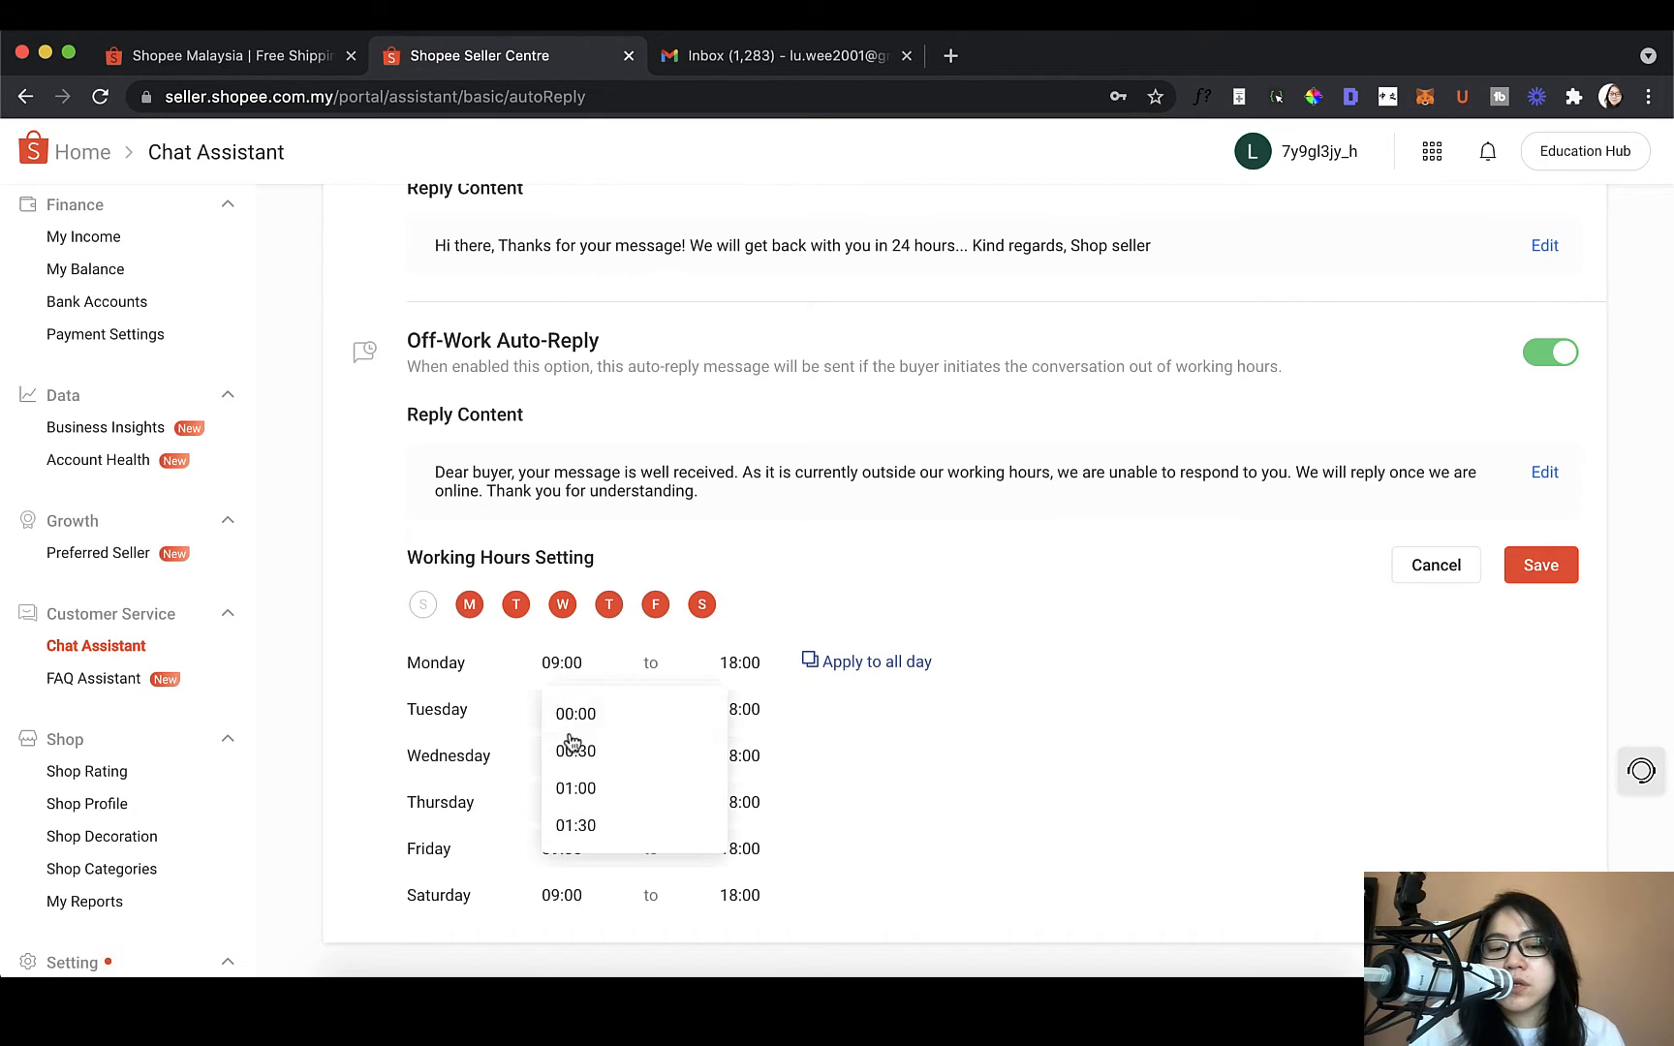
{"action": "left_click", "coordinate": [572, 740]}
{"action": "left_click", "coordinate": [744, 666]}
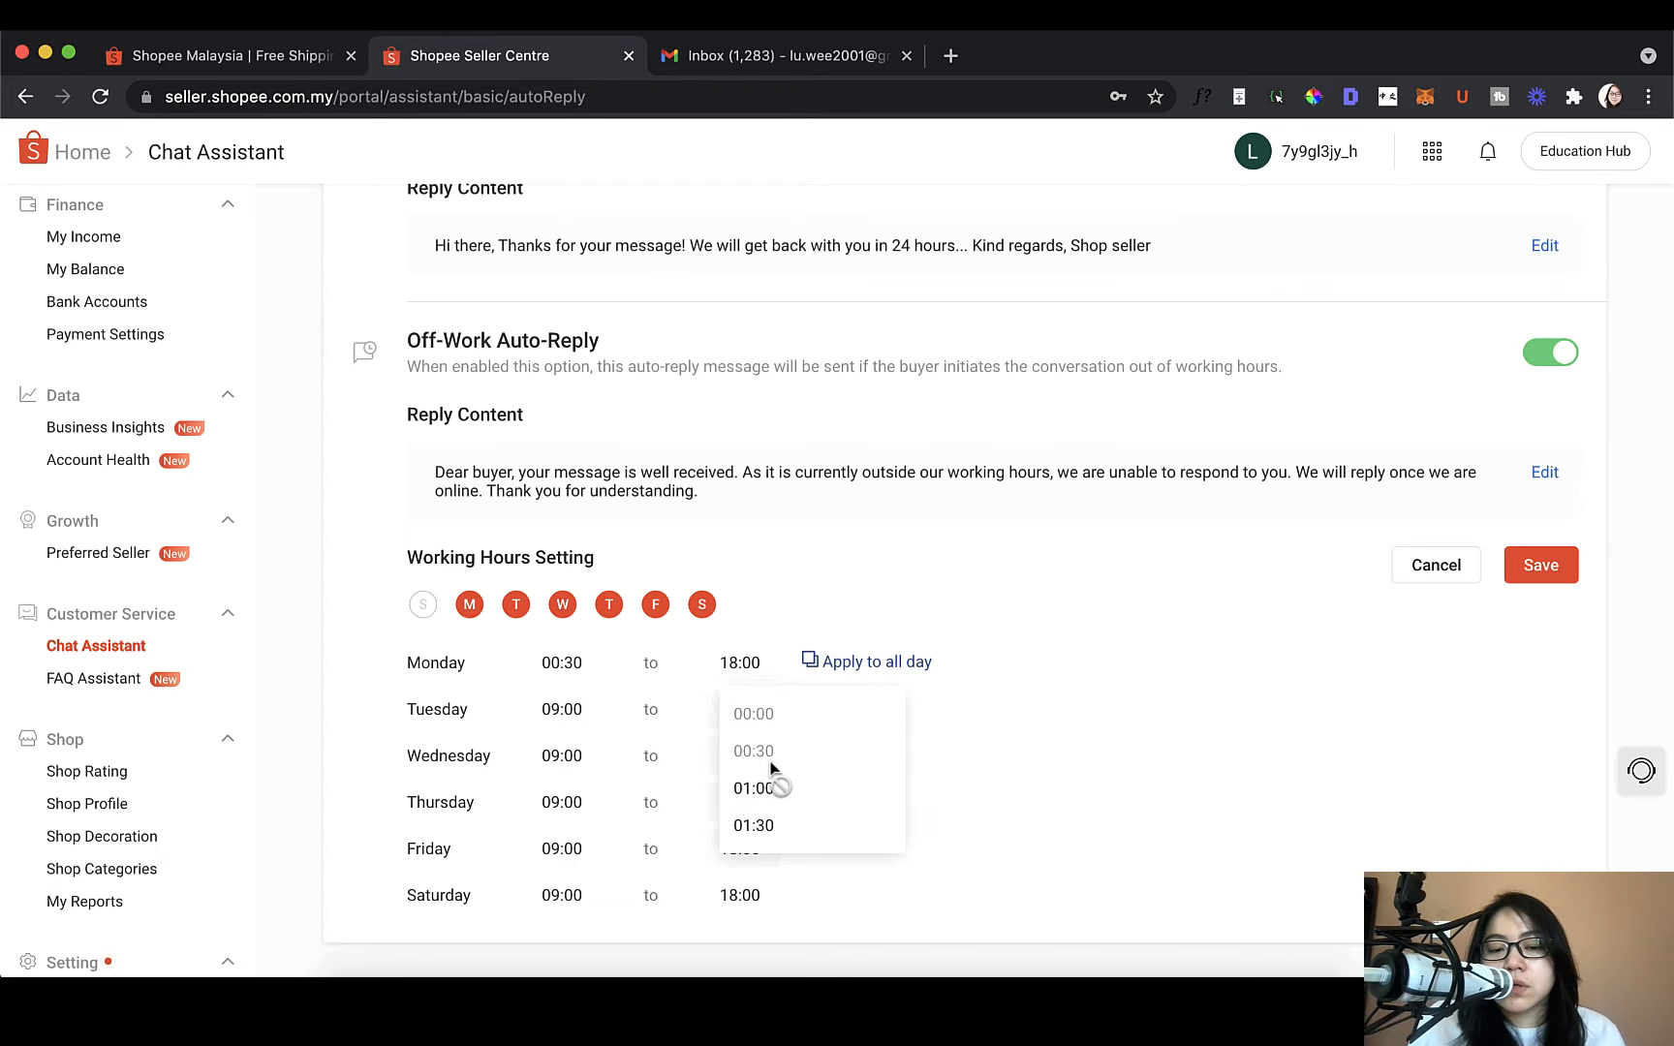
{"action": "left_click", "coordinate": [768, 790]}
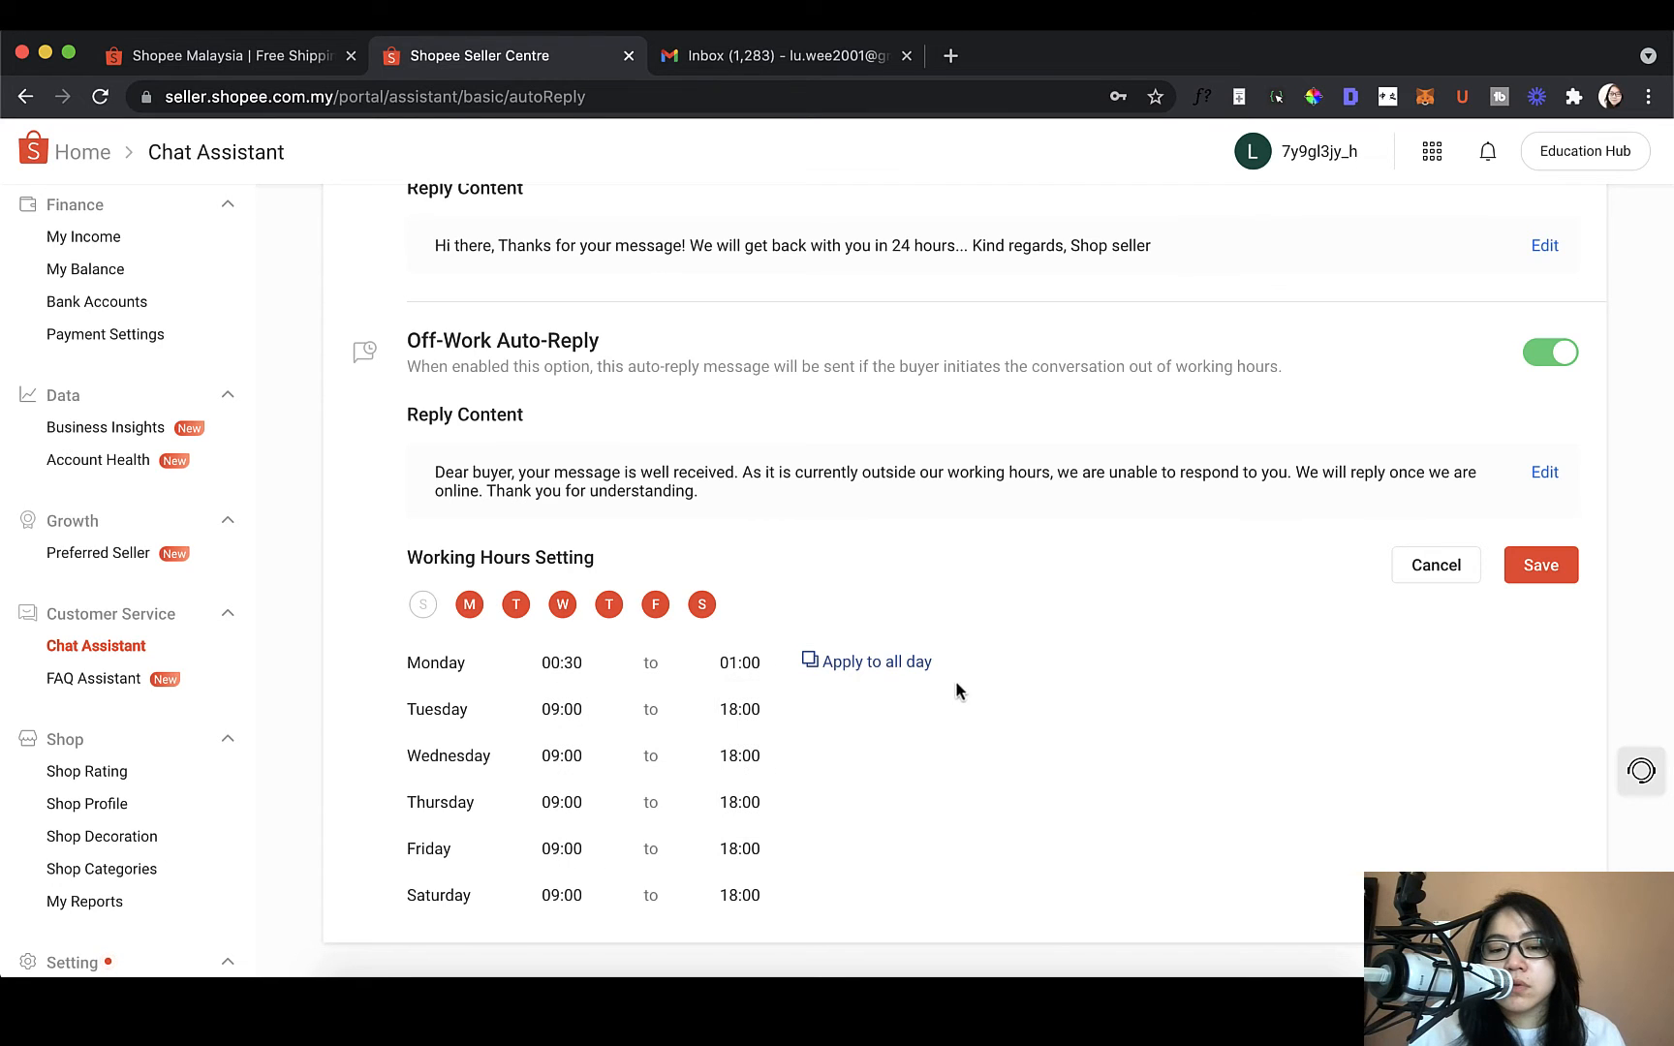
{"action": "left_click", "coordinate": [1530, 565]}
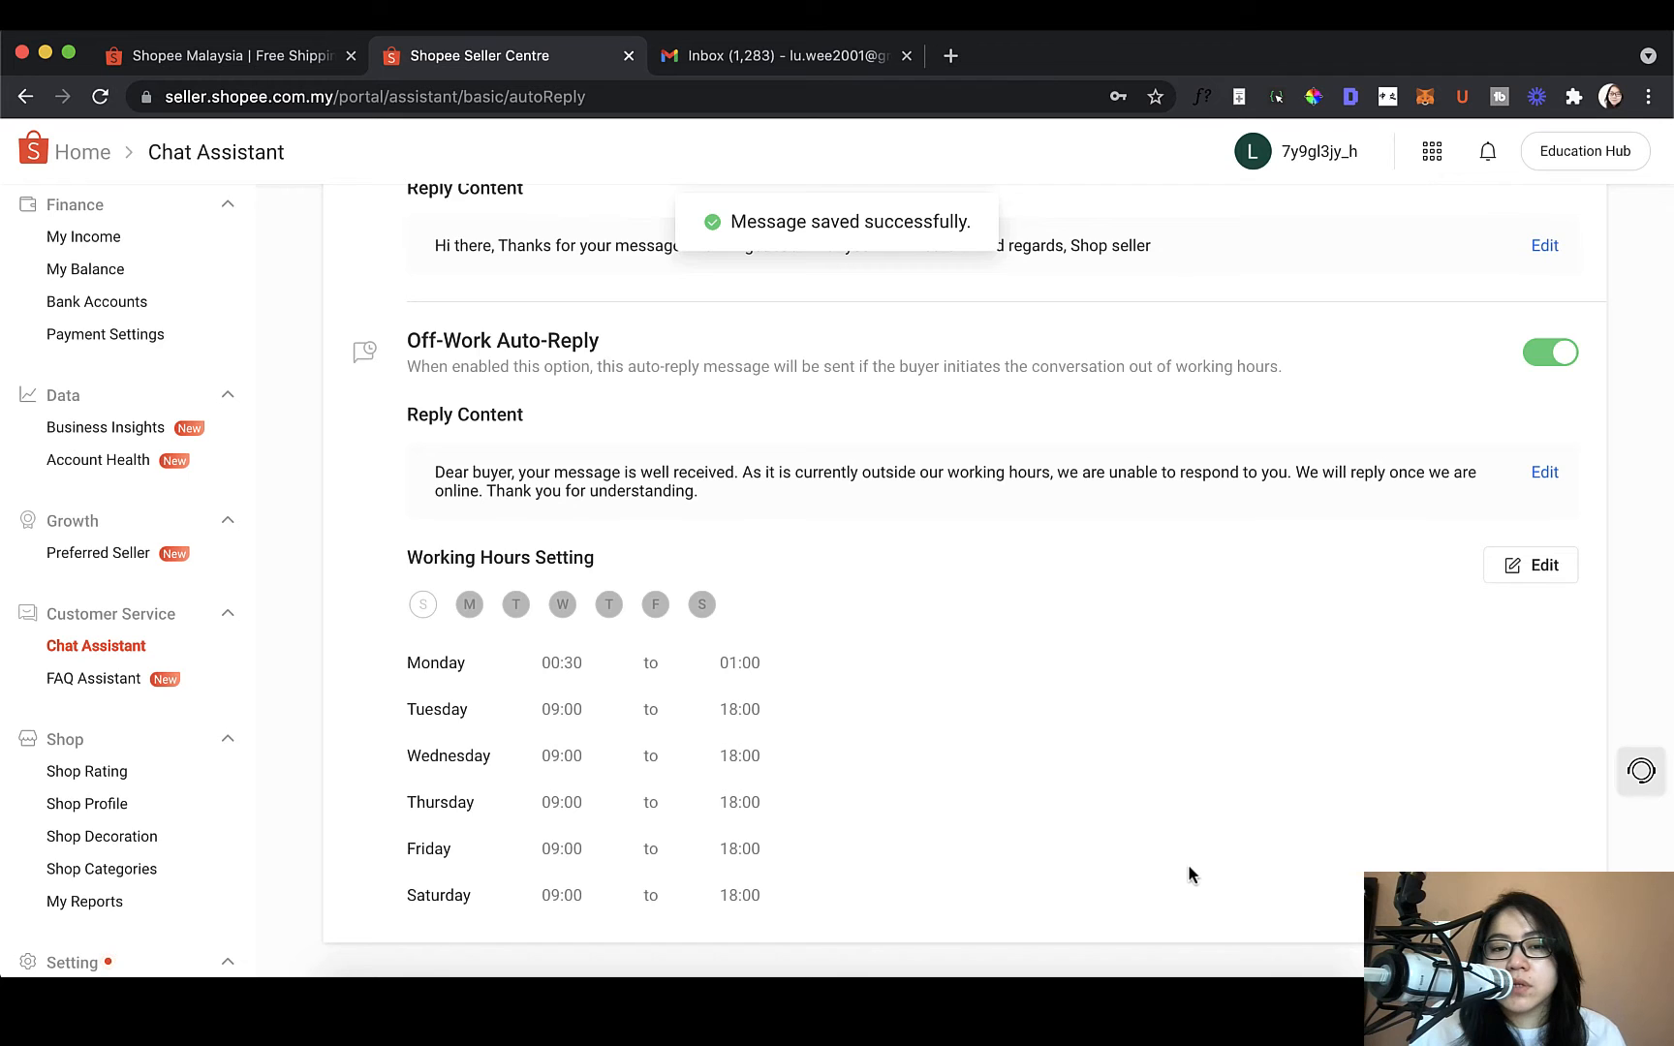
Step: Glance at the Message Shortcuts tab, then go to the FAQ Assistant page under Customer Service
{"action": "scroll", "coordinate": [1188, 873], "scroll_direction": "up", "scroll_amount": 5}
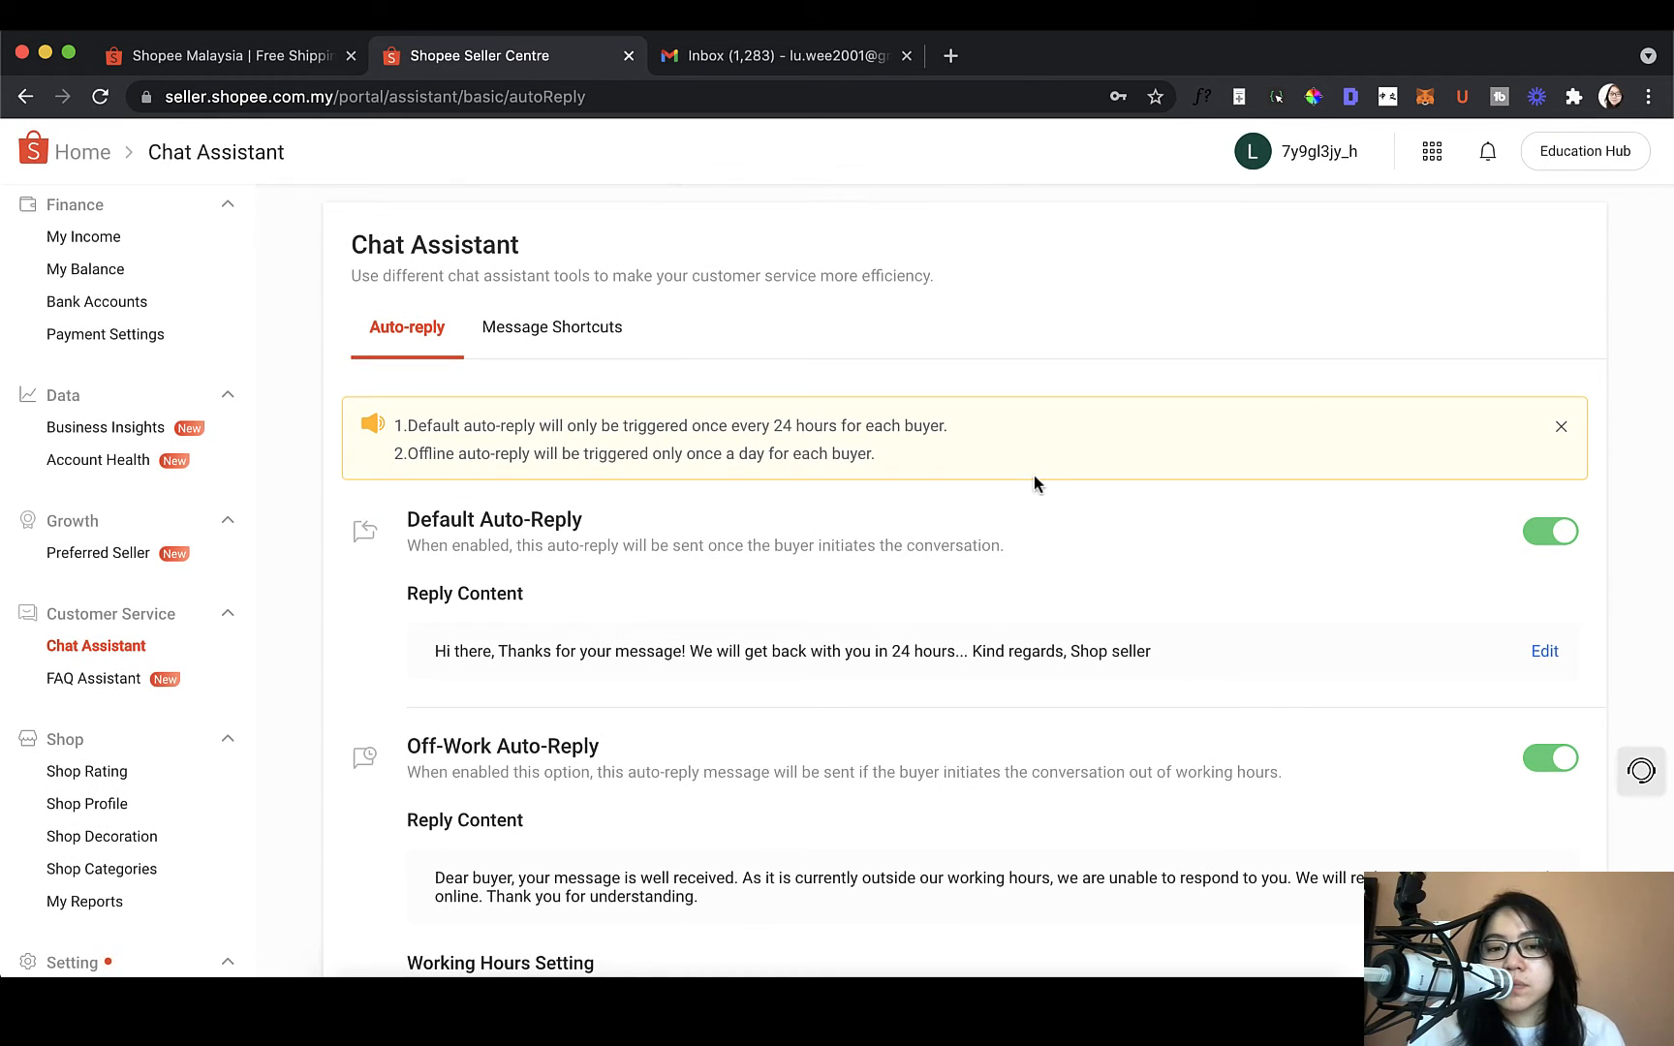
{"action": "scroll", "coordinate": [870, 518], "scroll_direction": "down", "scroll_amount": 1}
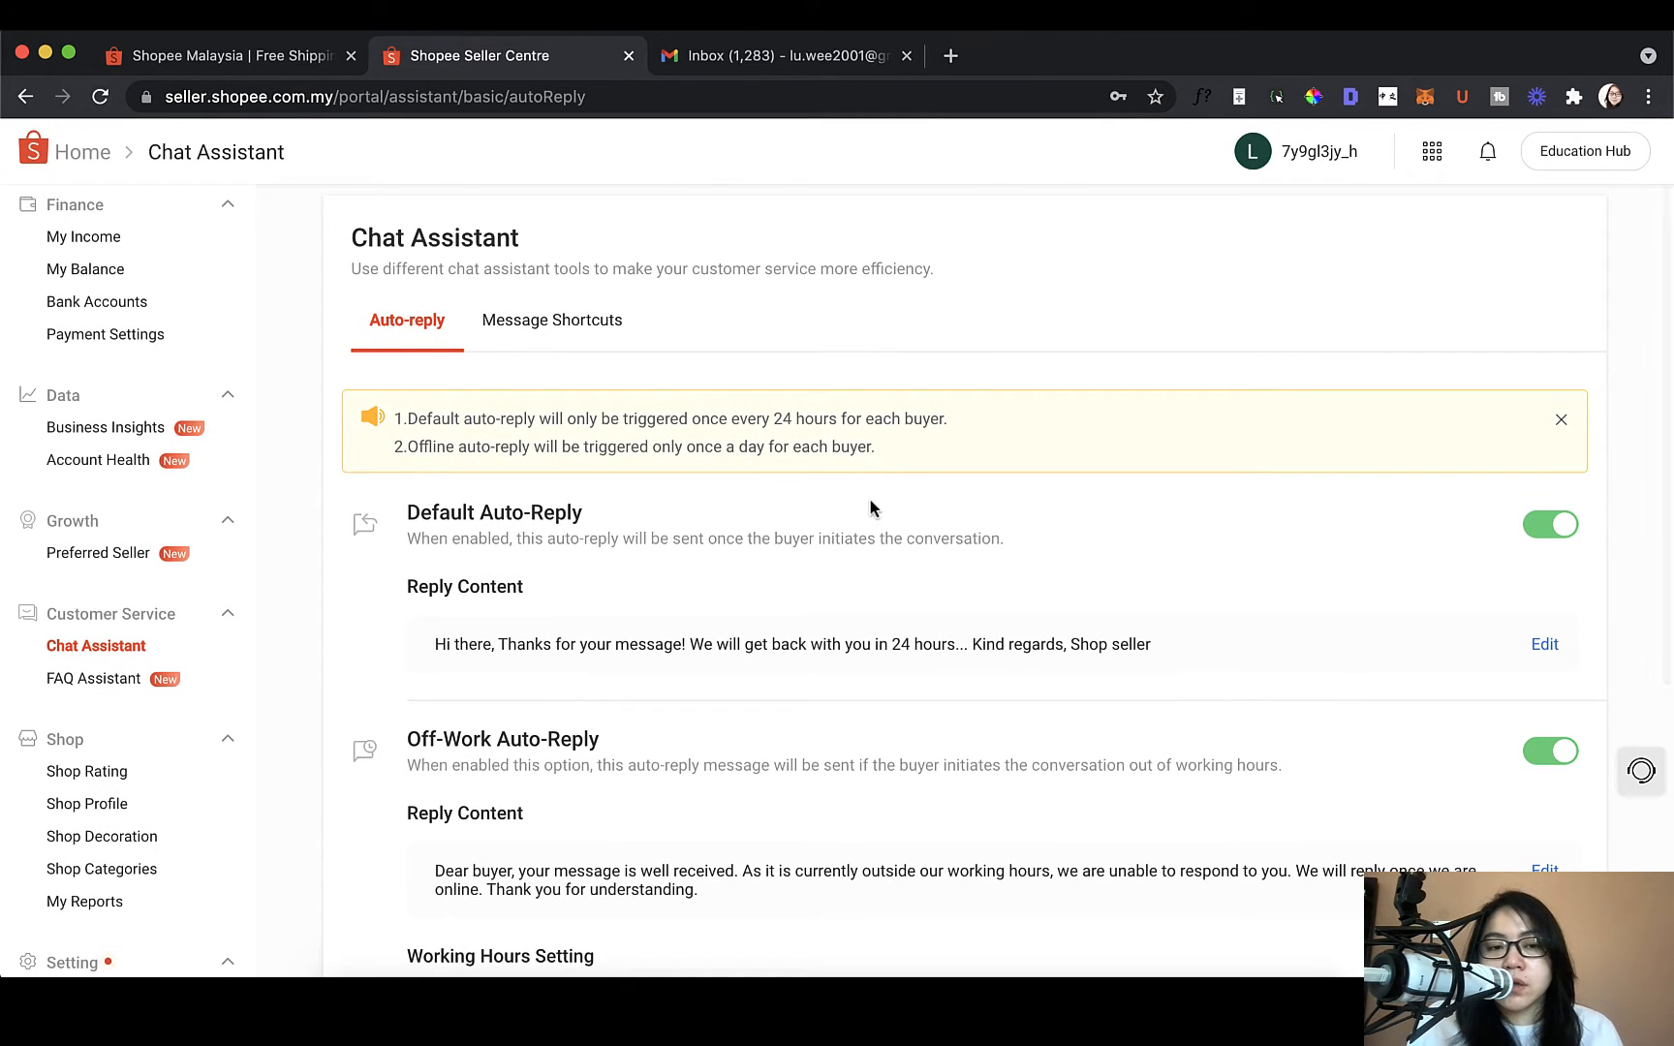
{"action": "left_click", "coordinate": [592, 334]}
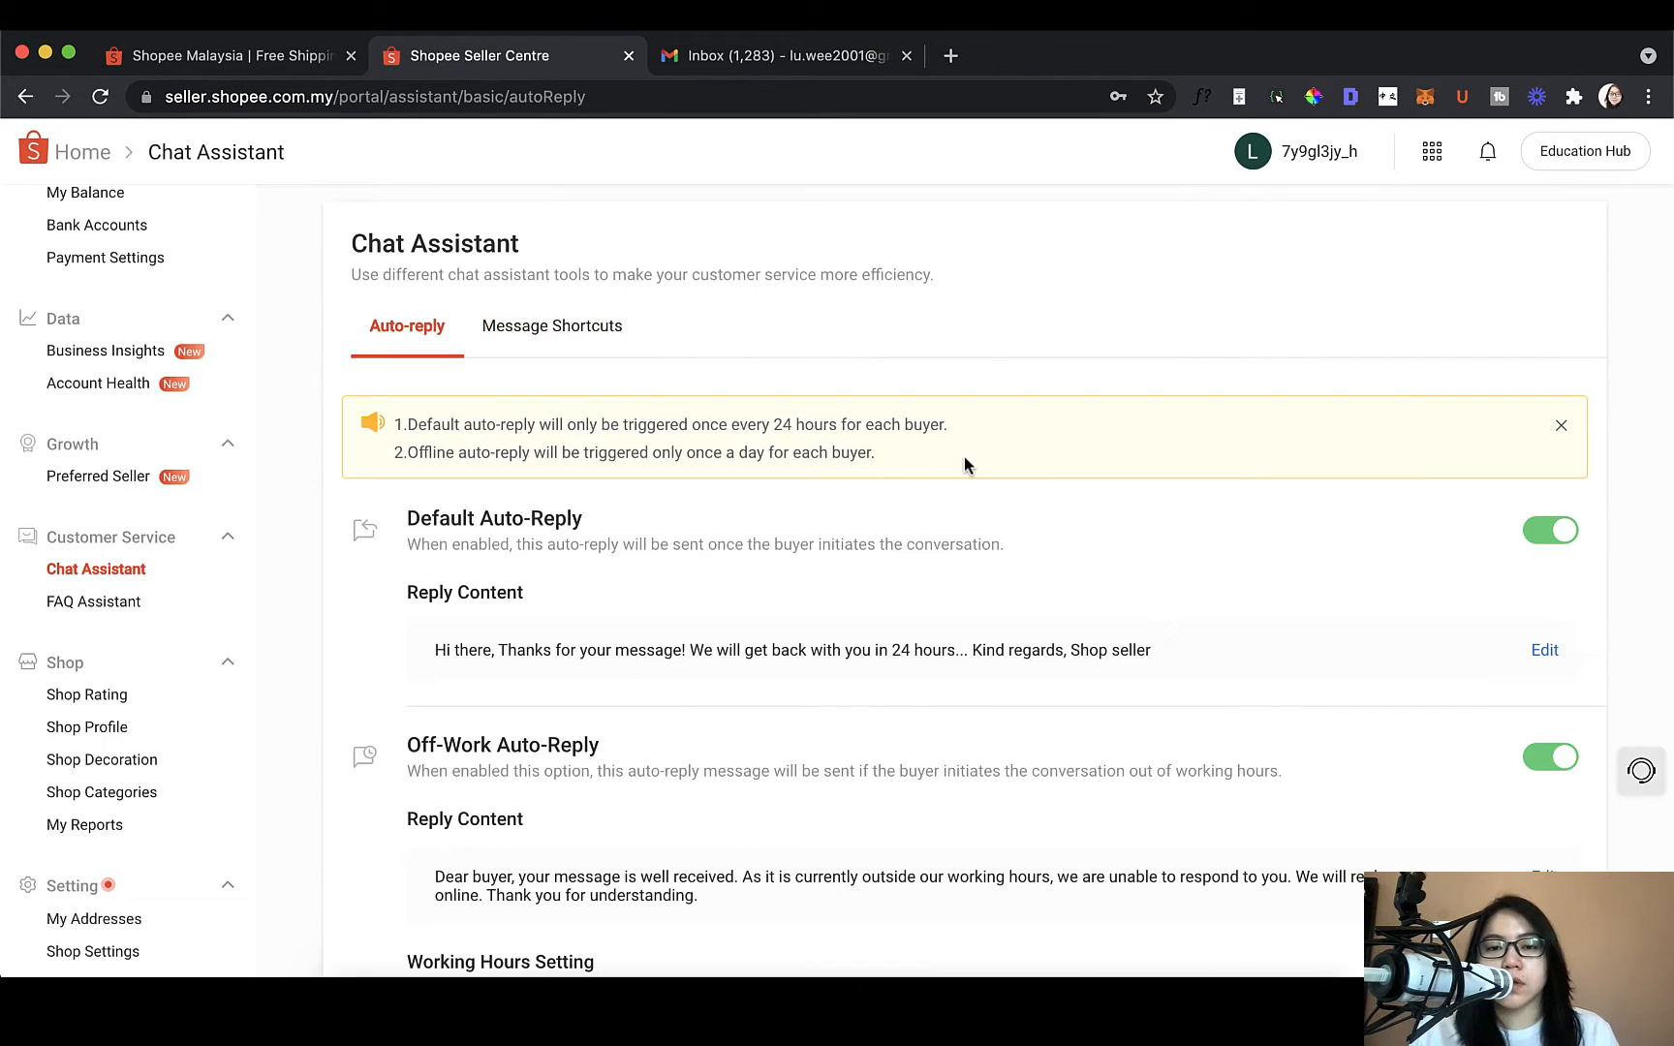
{"action": "left_click", "coordinate": [109, 604]}
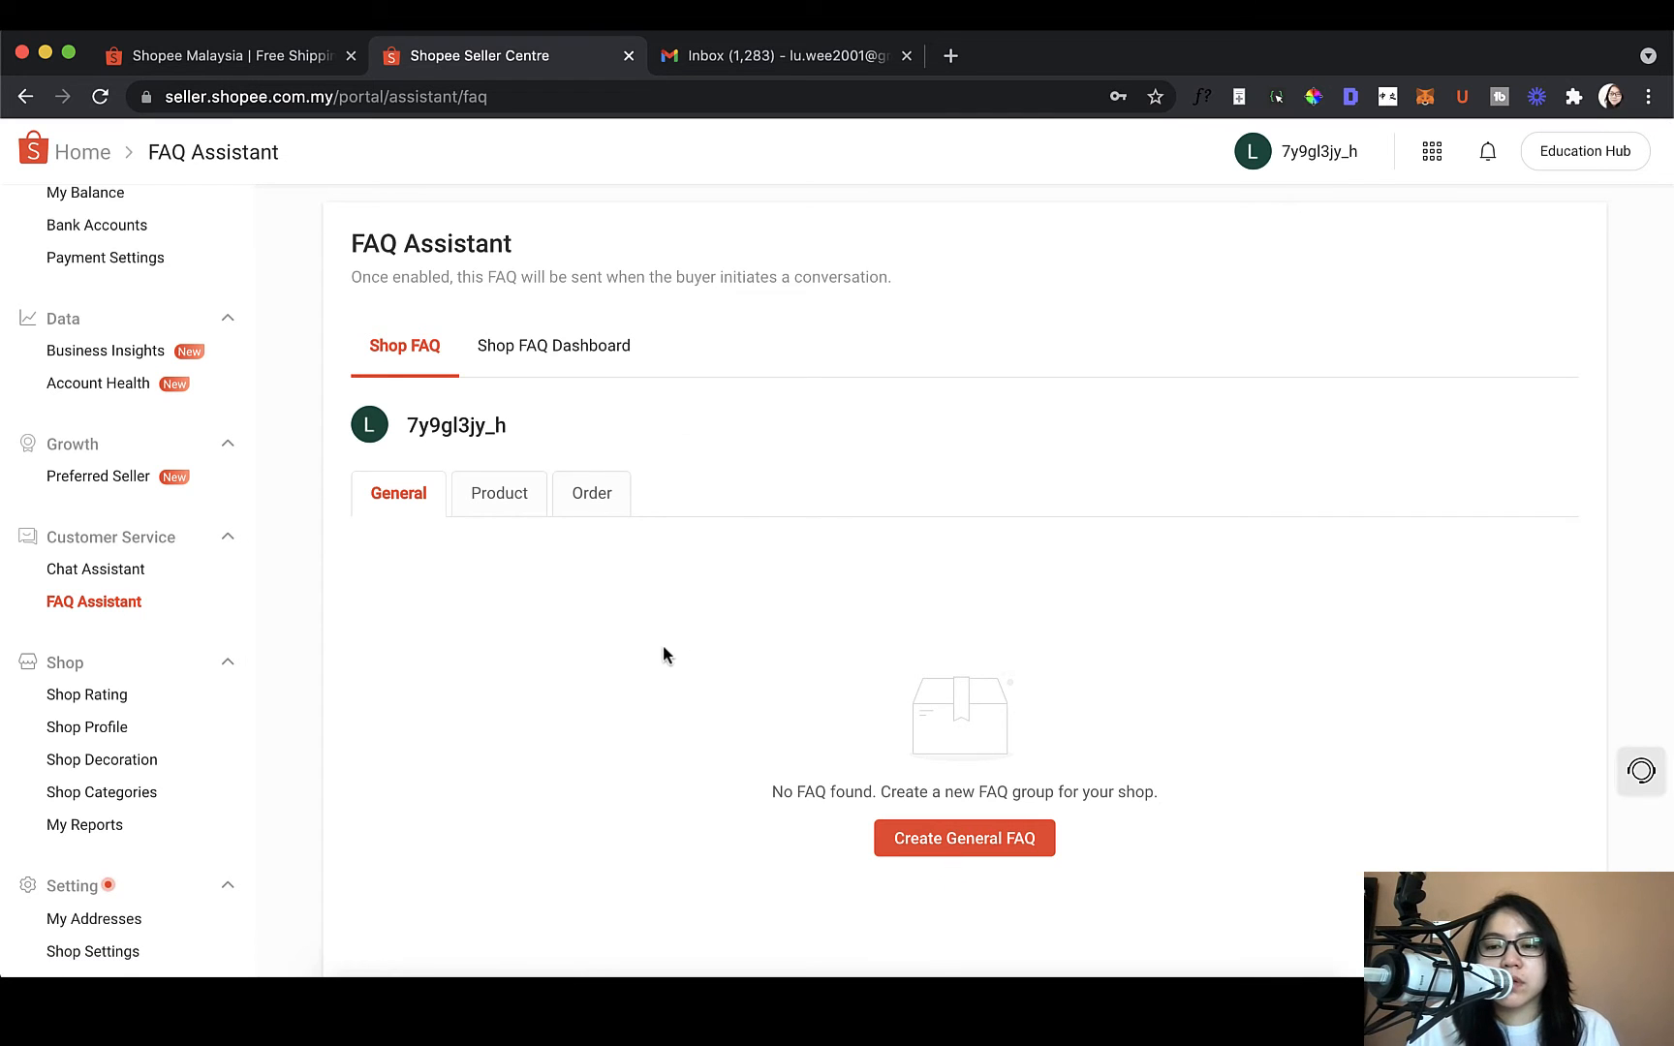
Step: Open a new General FAQ form, then leave it unsaved via the FAQ Assistant breadcrumb
{"action": "scroll", "coordinate": [666, 654], "scroll_direction": "down", "scroll_amount": 2}
{"action": "scroll", "coordinate": [669, 649], "scroll_direction": "up", "scroll_amount": 2}
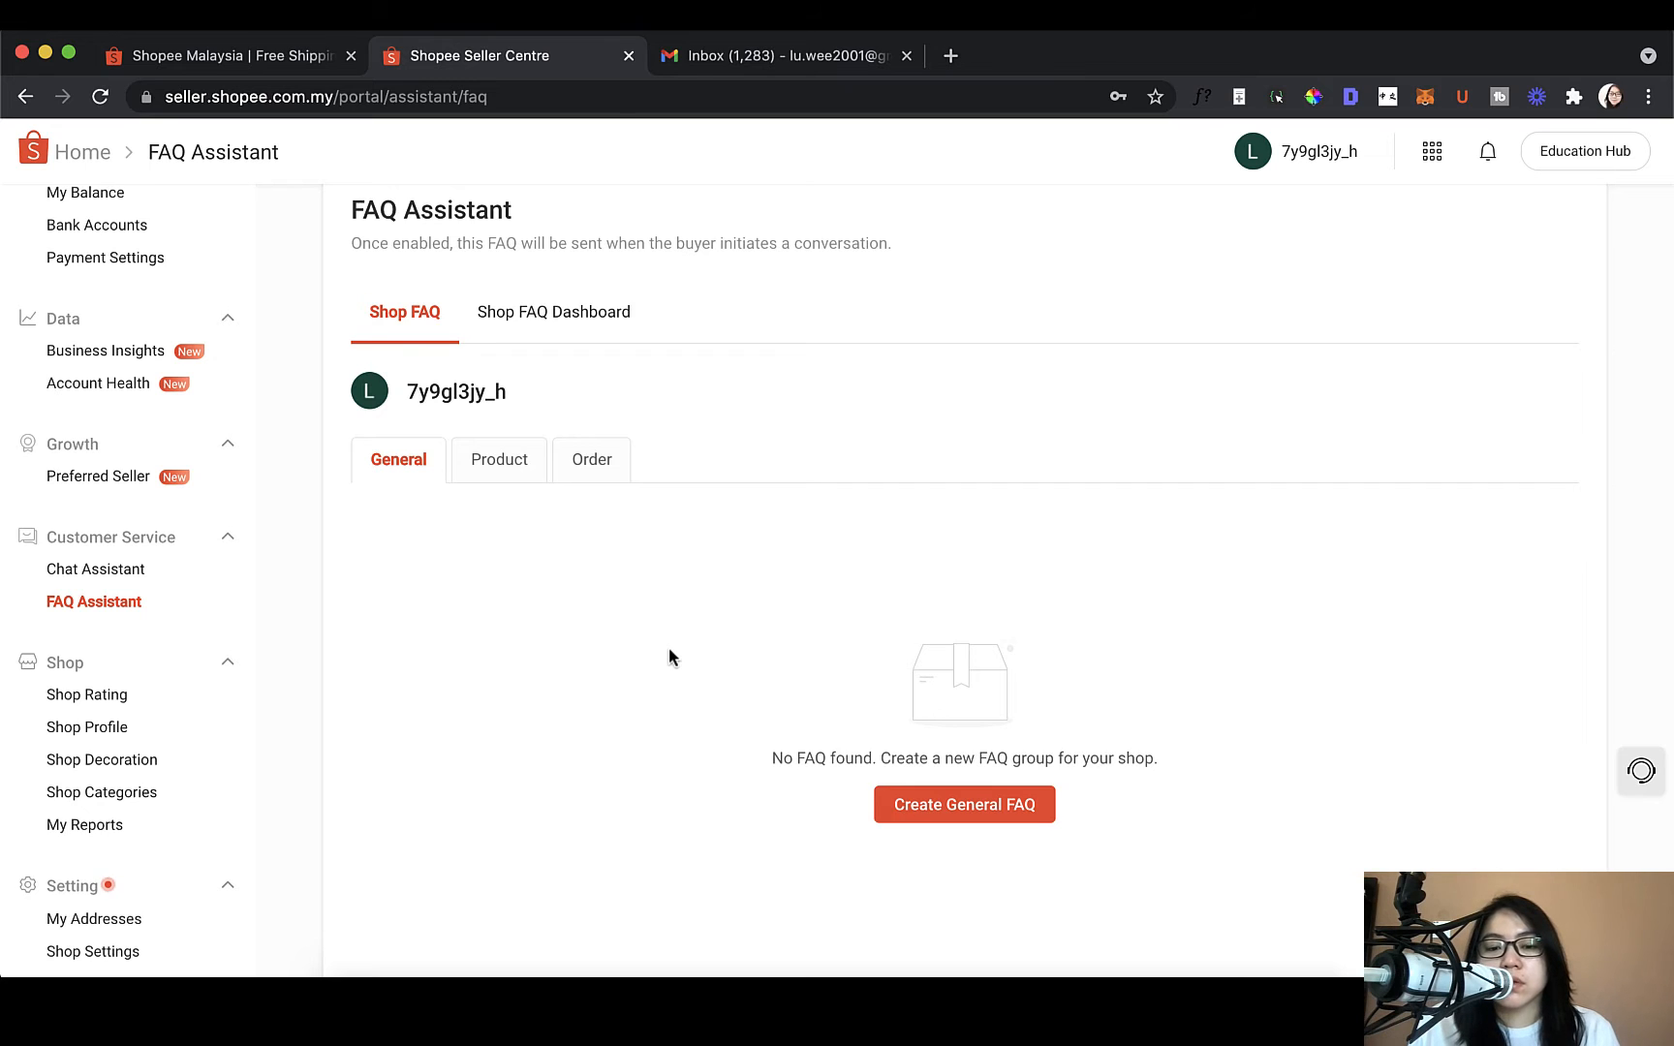
{"action": "scroll", "coordinate": [663, 655], "scroll_direction": "down", "scroll_amount": 1}
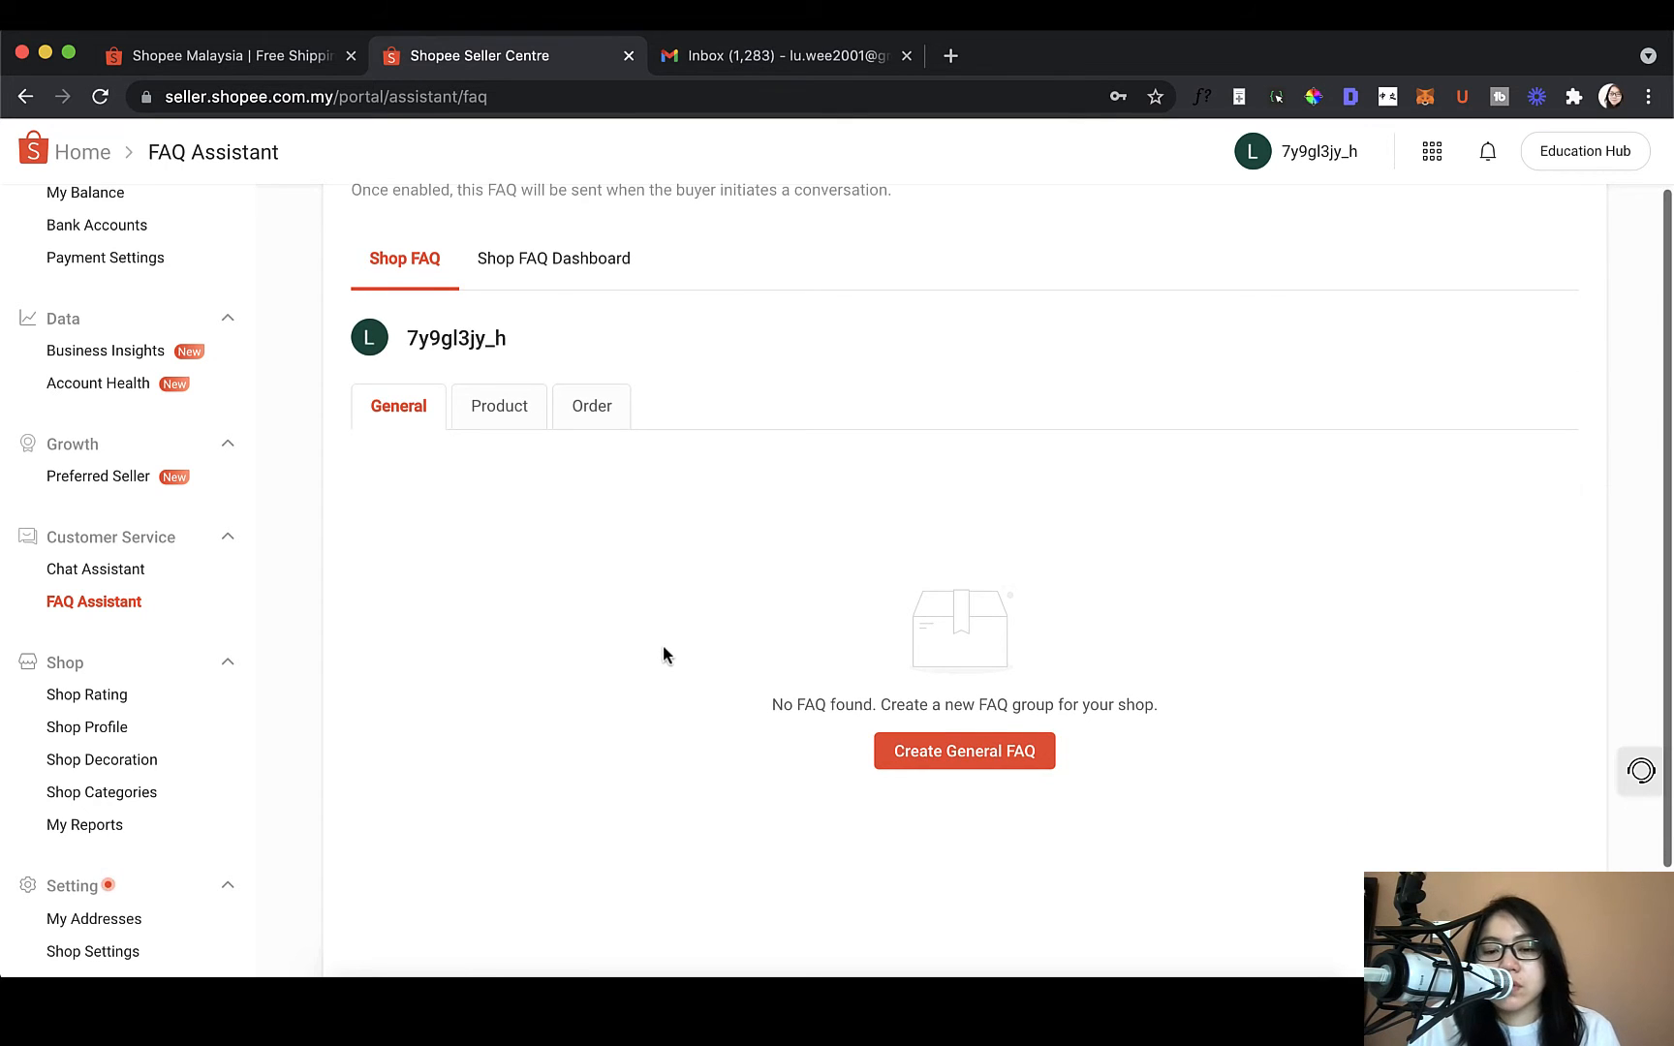
{"action": "left_click", "coordinate": [995, 765]}
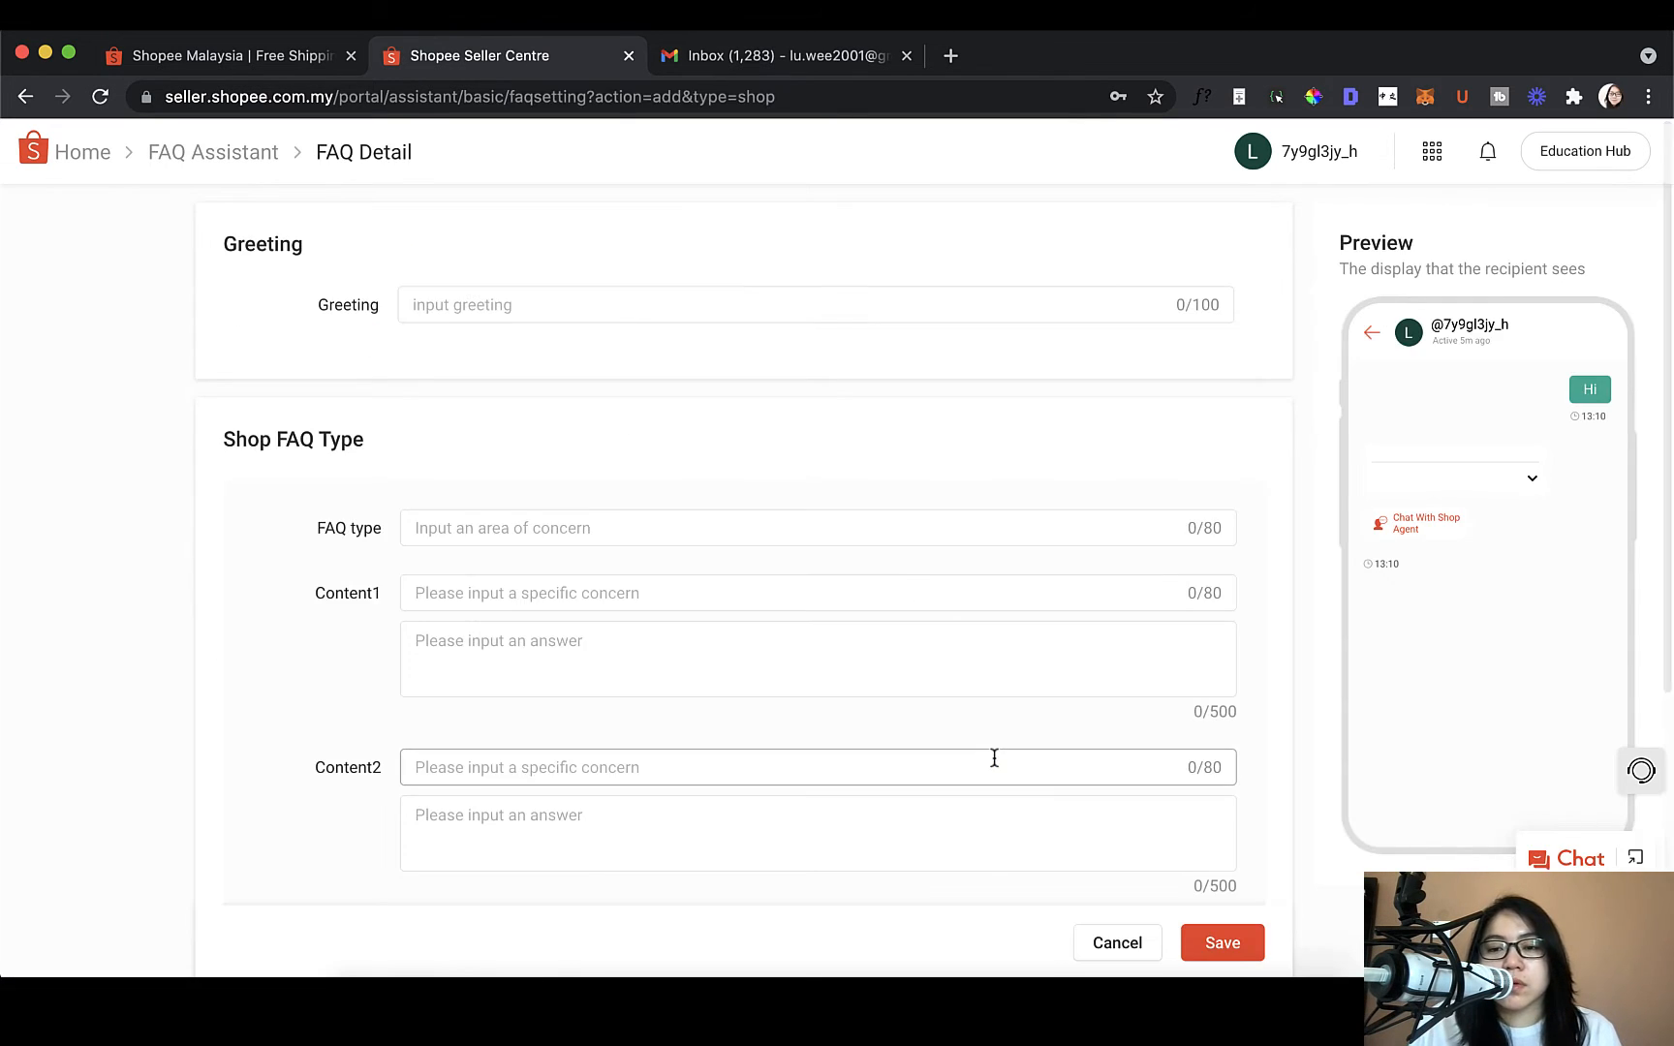
{"action": "scroll", "coordinate": [993, 760], "scroll_direction": "down", "scroll_amount": 3}
{"action": "scroll", "coordinate": [992, 761], "scroll_direction": "down", "scroll_amount": 2}
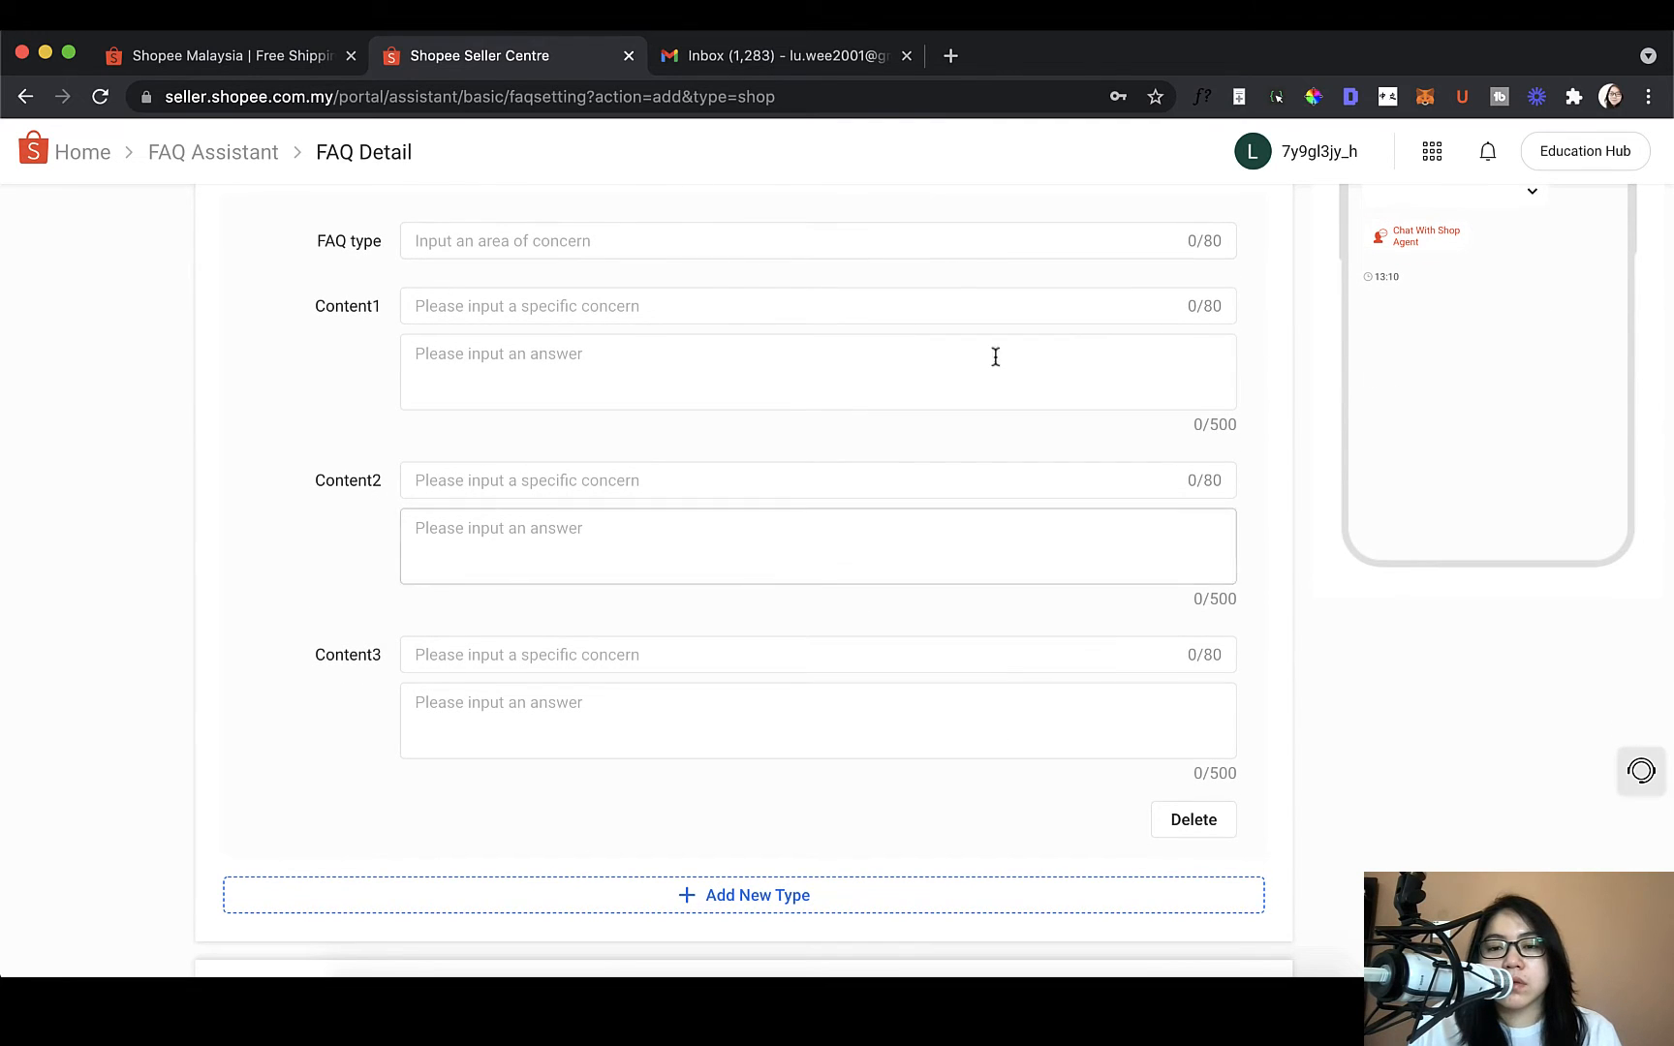
{"action": "scroll", "coordinate": [833, 467], "scroll_direction": "up", "scroll_amount": 1}
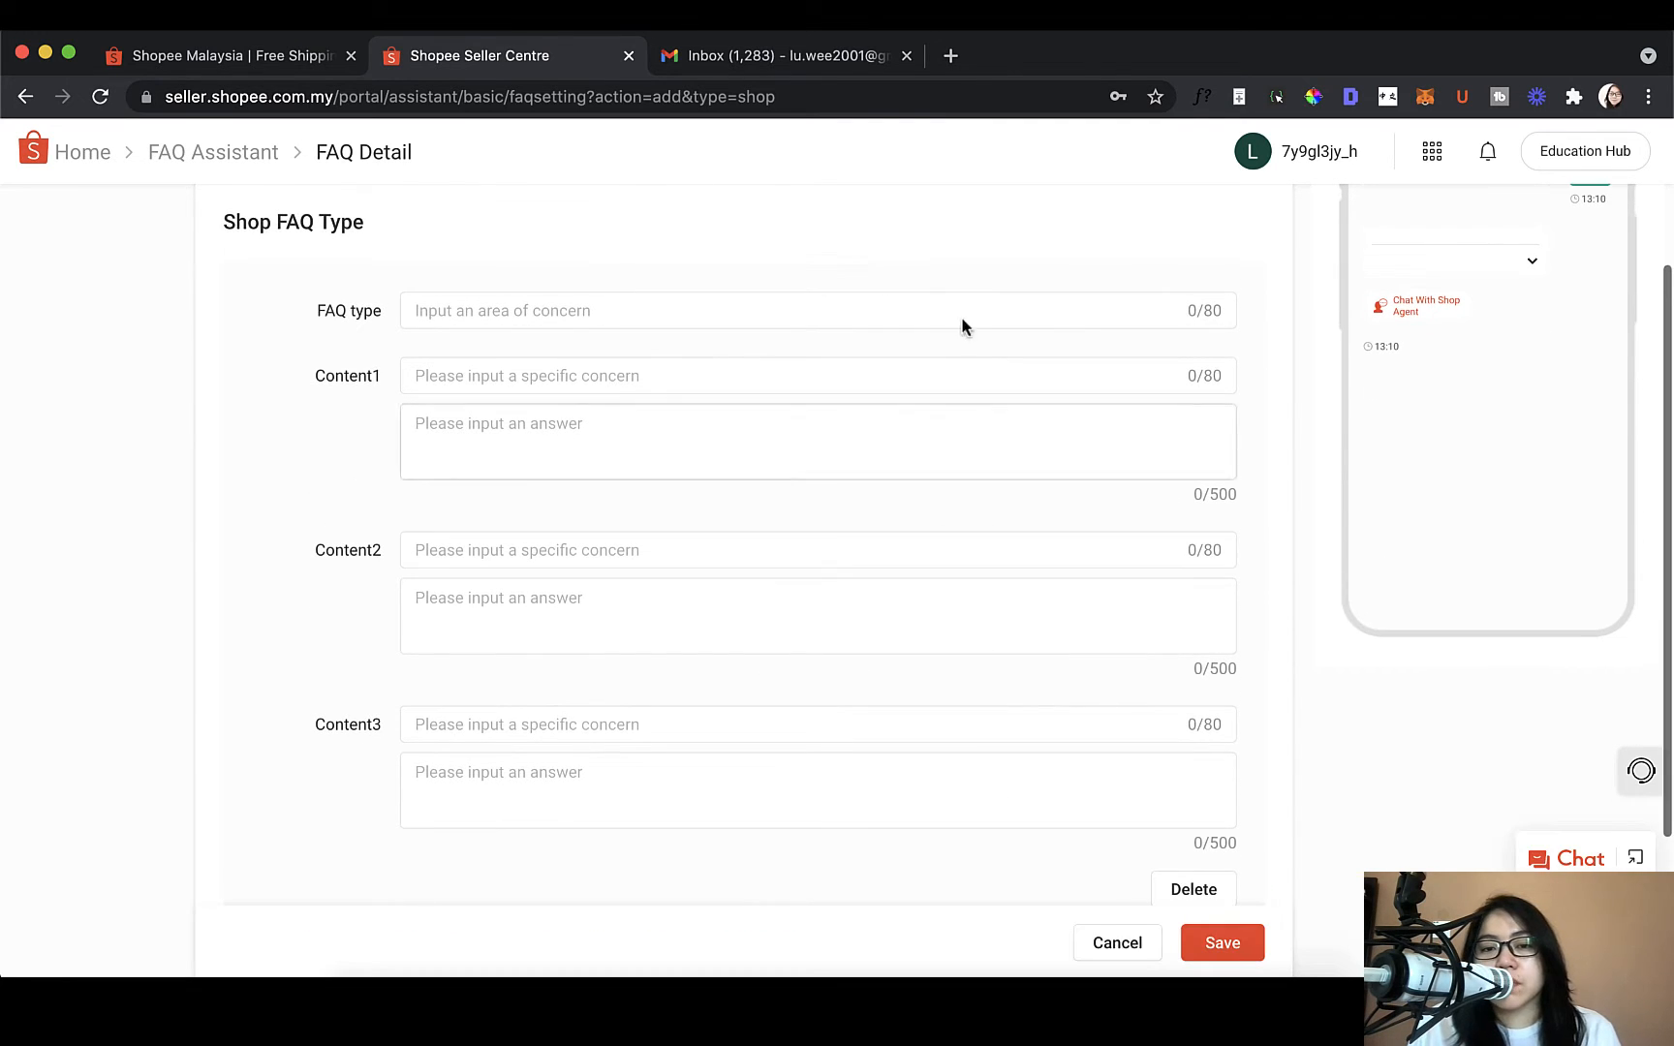
{"action": "scroll", "coordinate": [1046, 465], "scroll_direction": "up", "scroll_amount": 3}
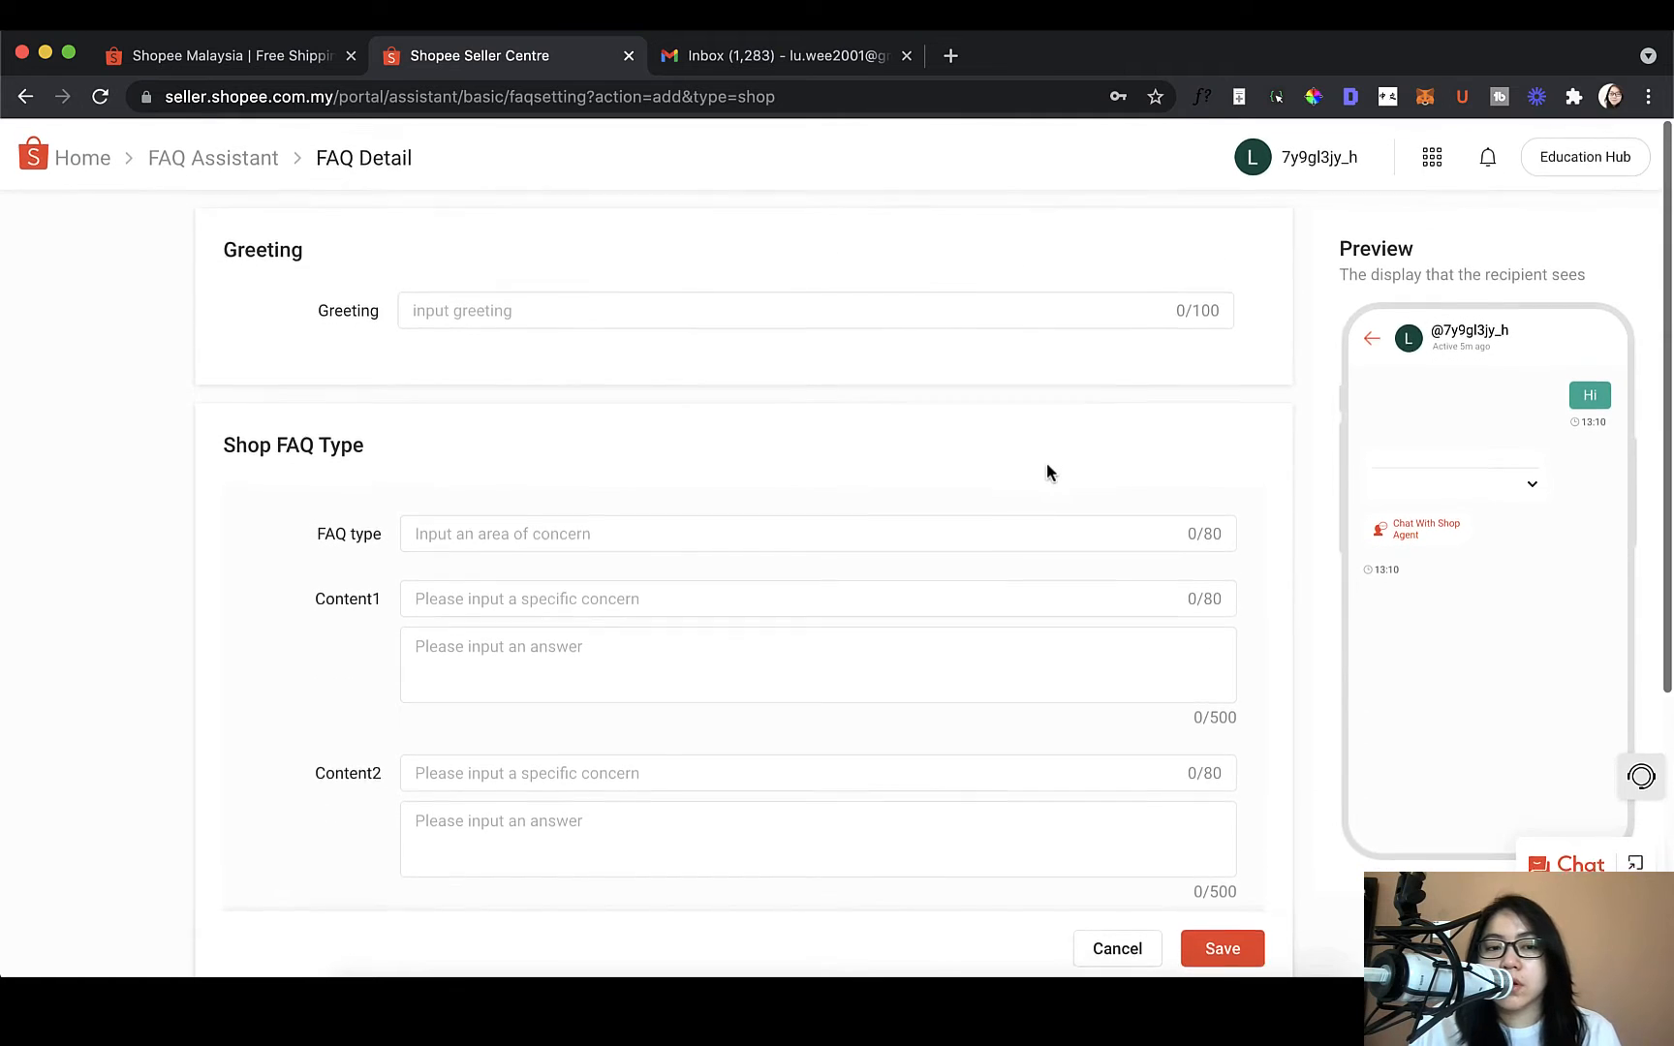
{"action": "left_click", "coordinate": [241, 158]}
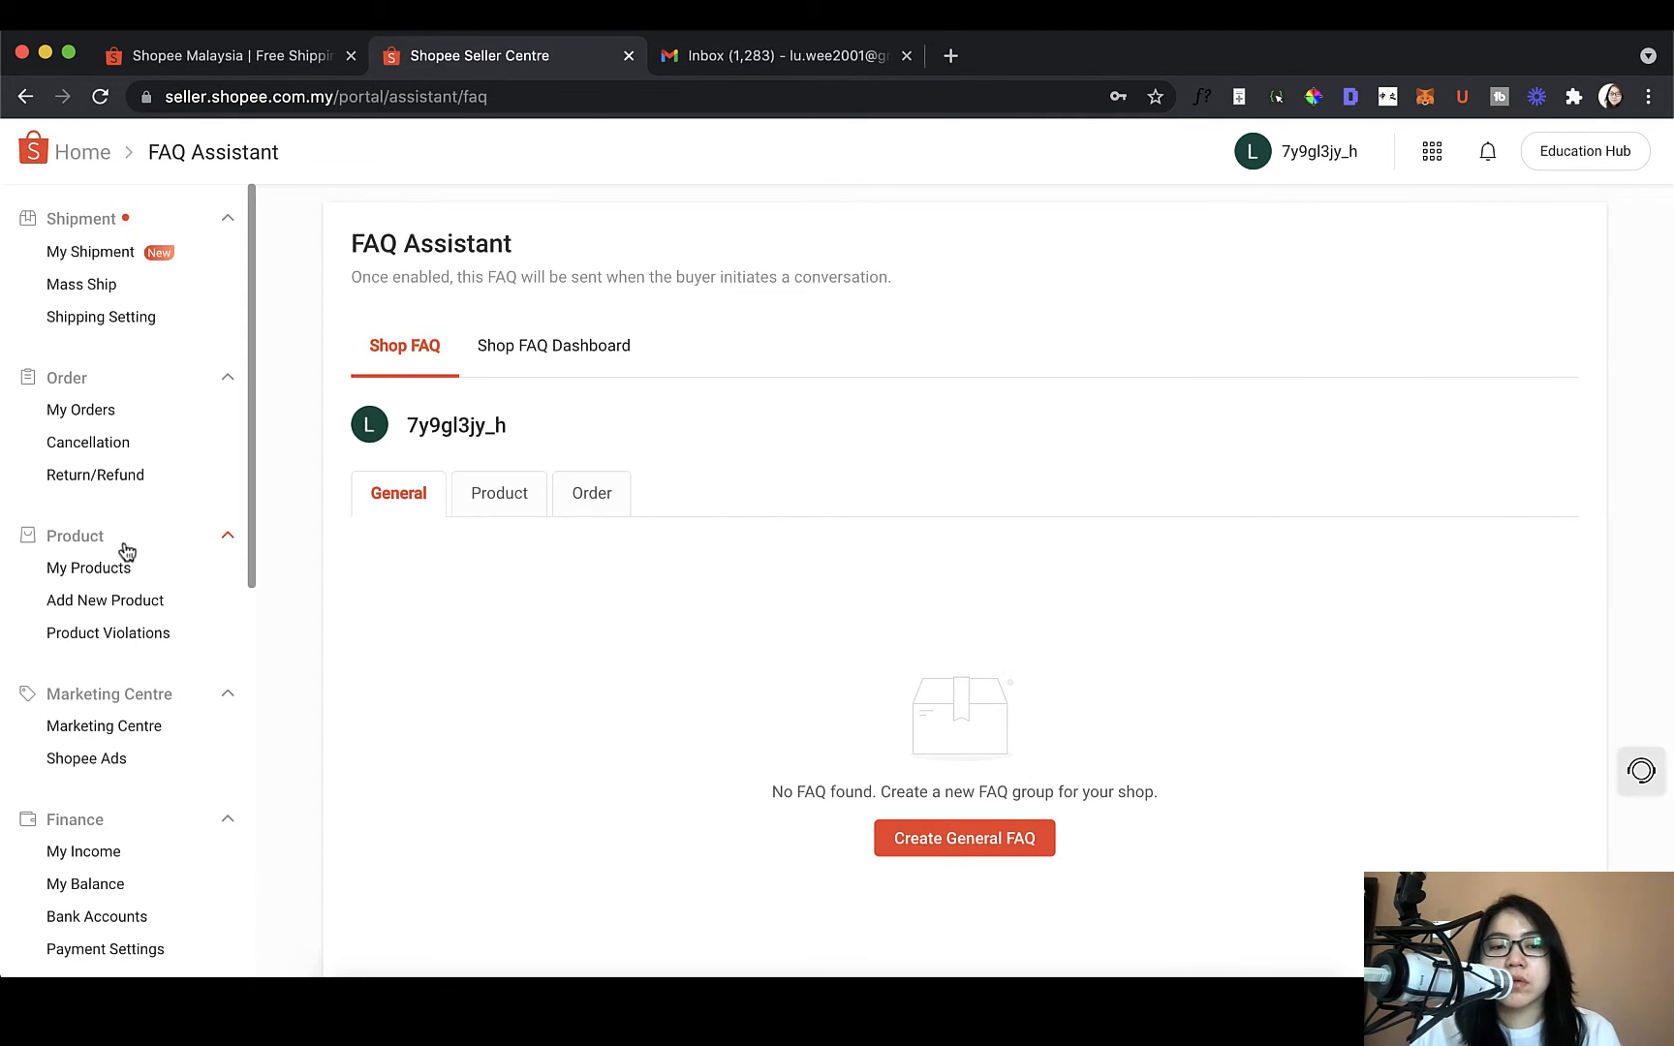
{"action": "scroll", "coordinate": [124, 552], "scroll_direction": "down", "scroll_amount": 2}
{"action": "scroll", "coordinate": [126, 551], "scroll_direction": "down", "scroll_amount": 7}
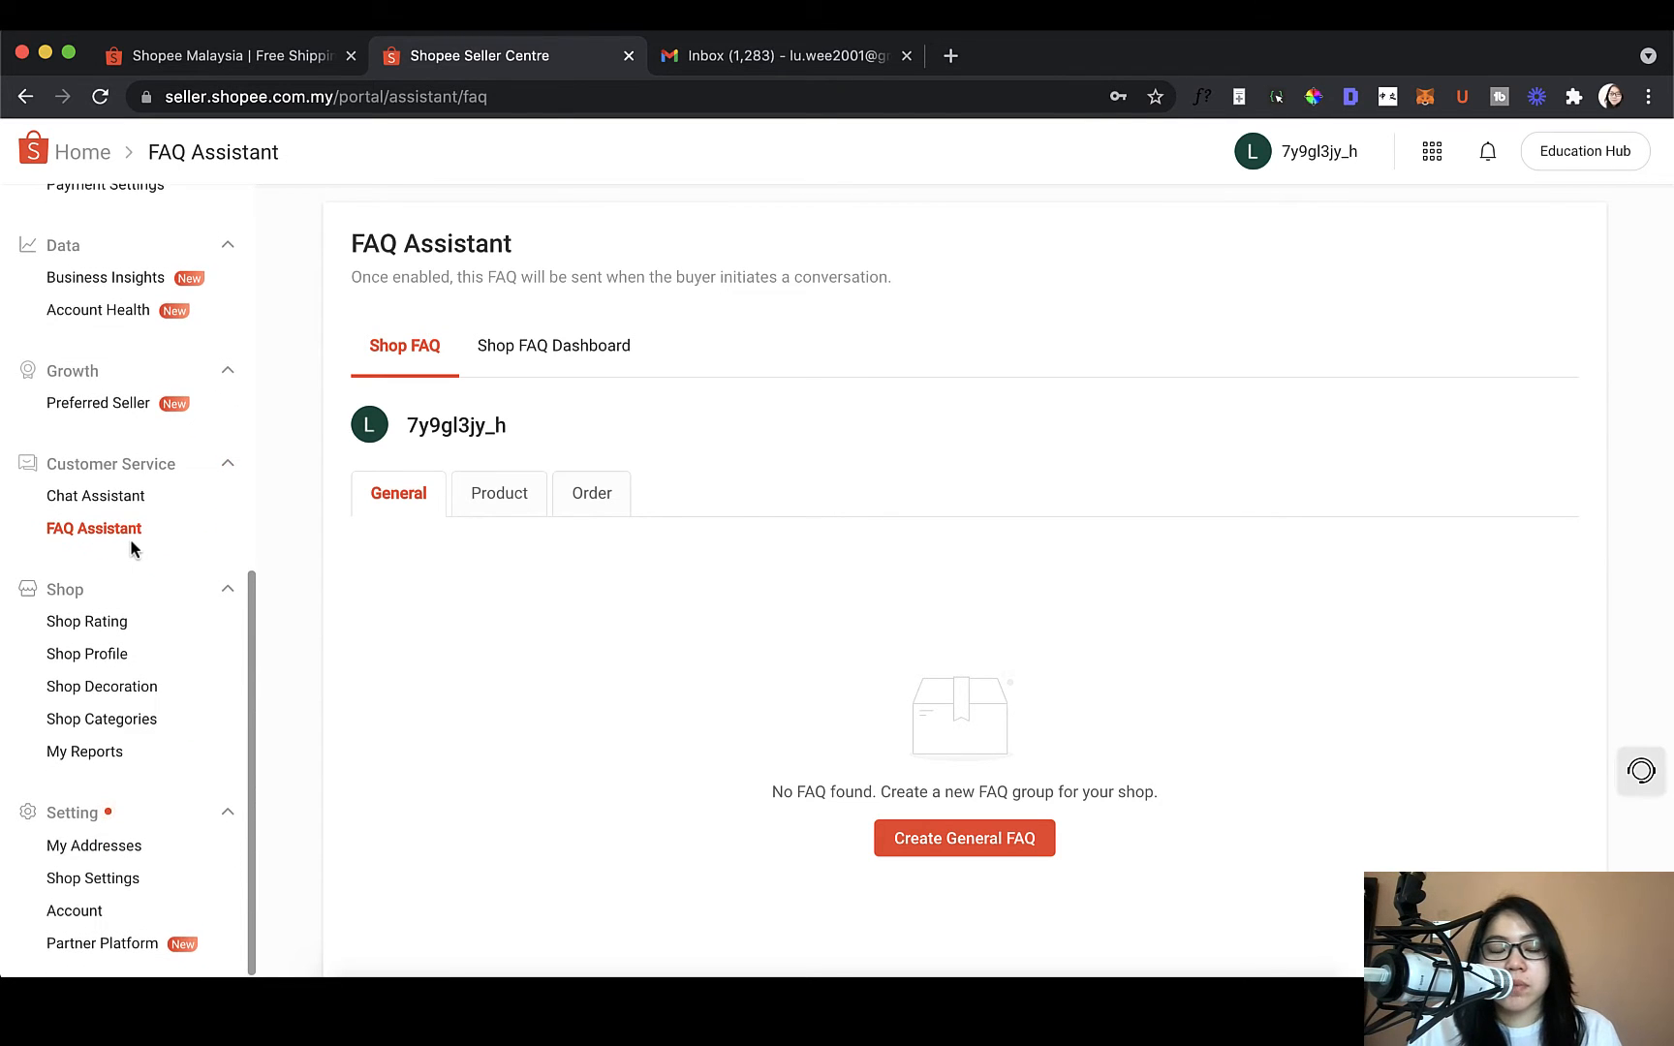
Step: Check the empty Shop Rating page, go to Shop Profile, and close the Gmail tab
{"action": "left_click", "coordinate": [114, 622]}
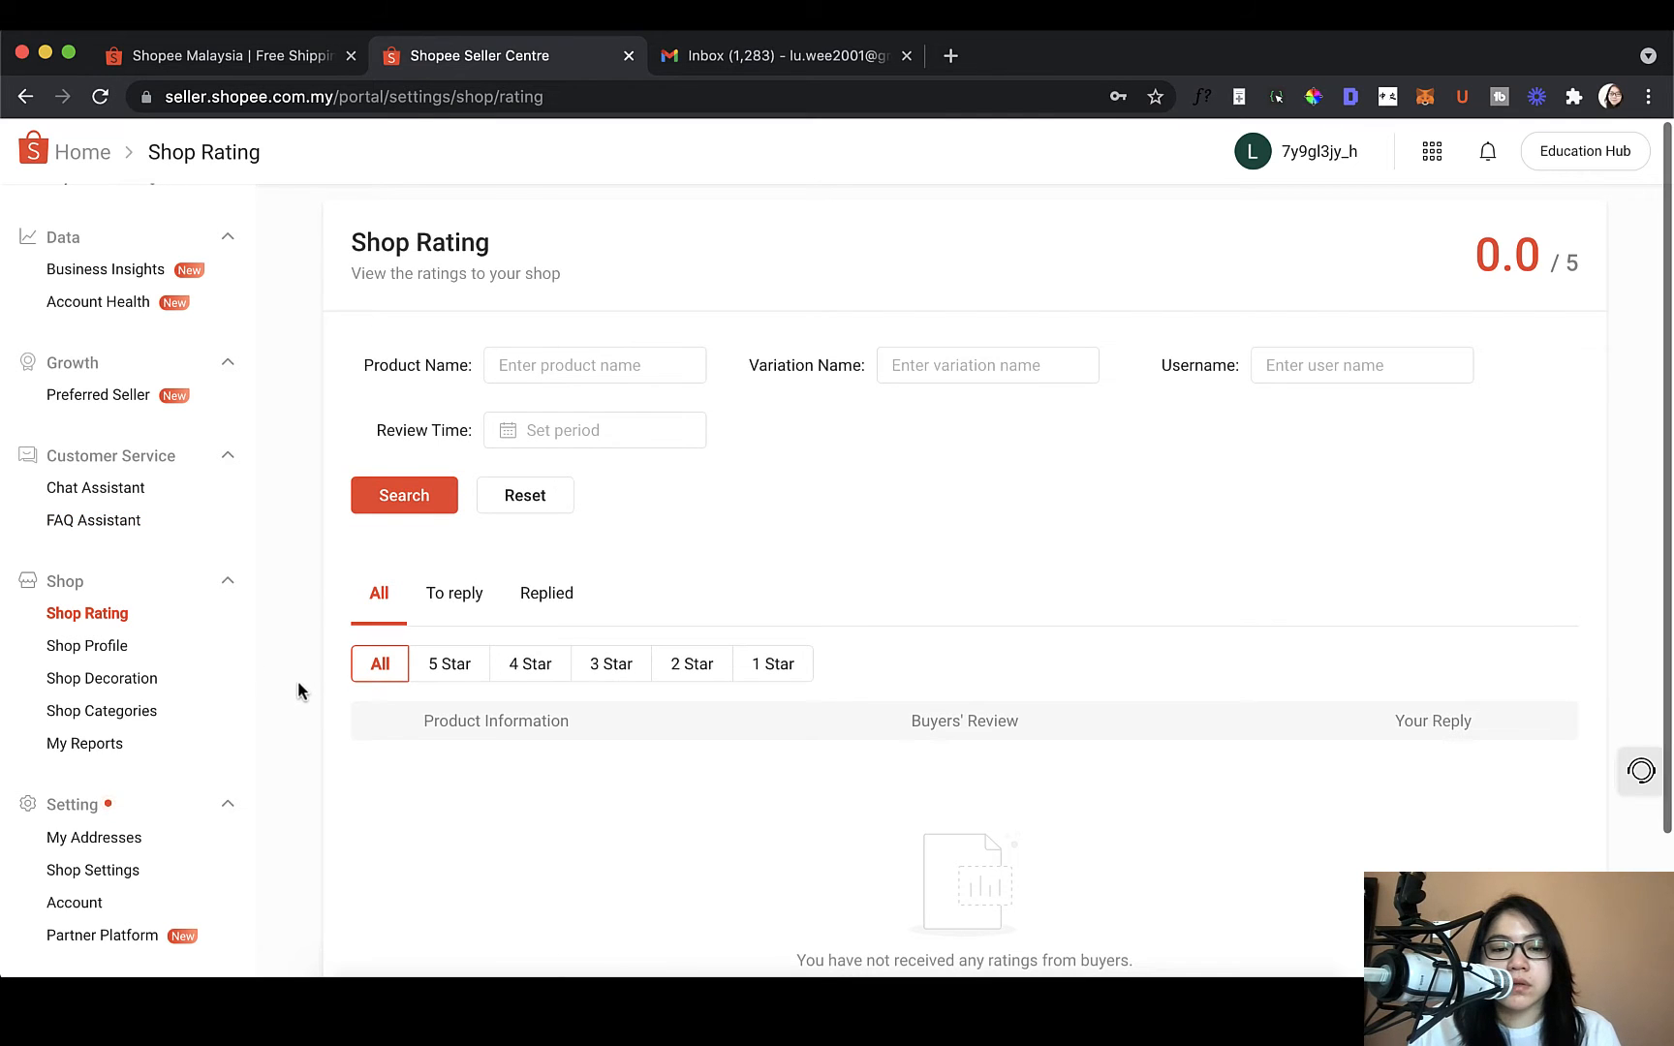
{"action": "scroll", "coordinate": [296, 680], "scroll_direction": "down", "scroll_amount": 3}
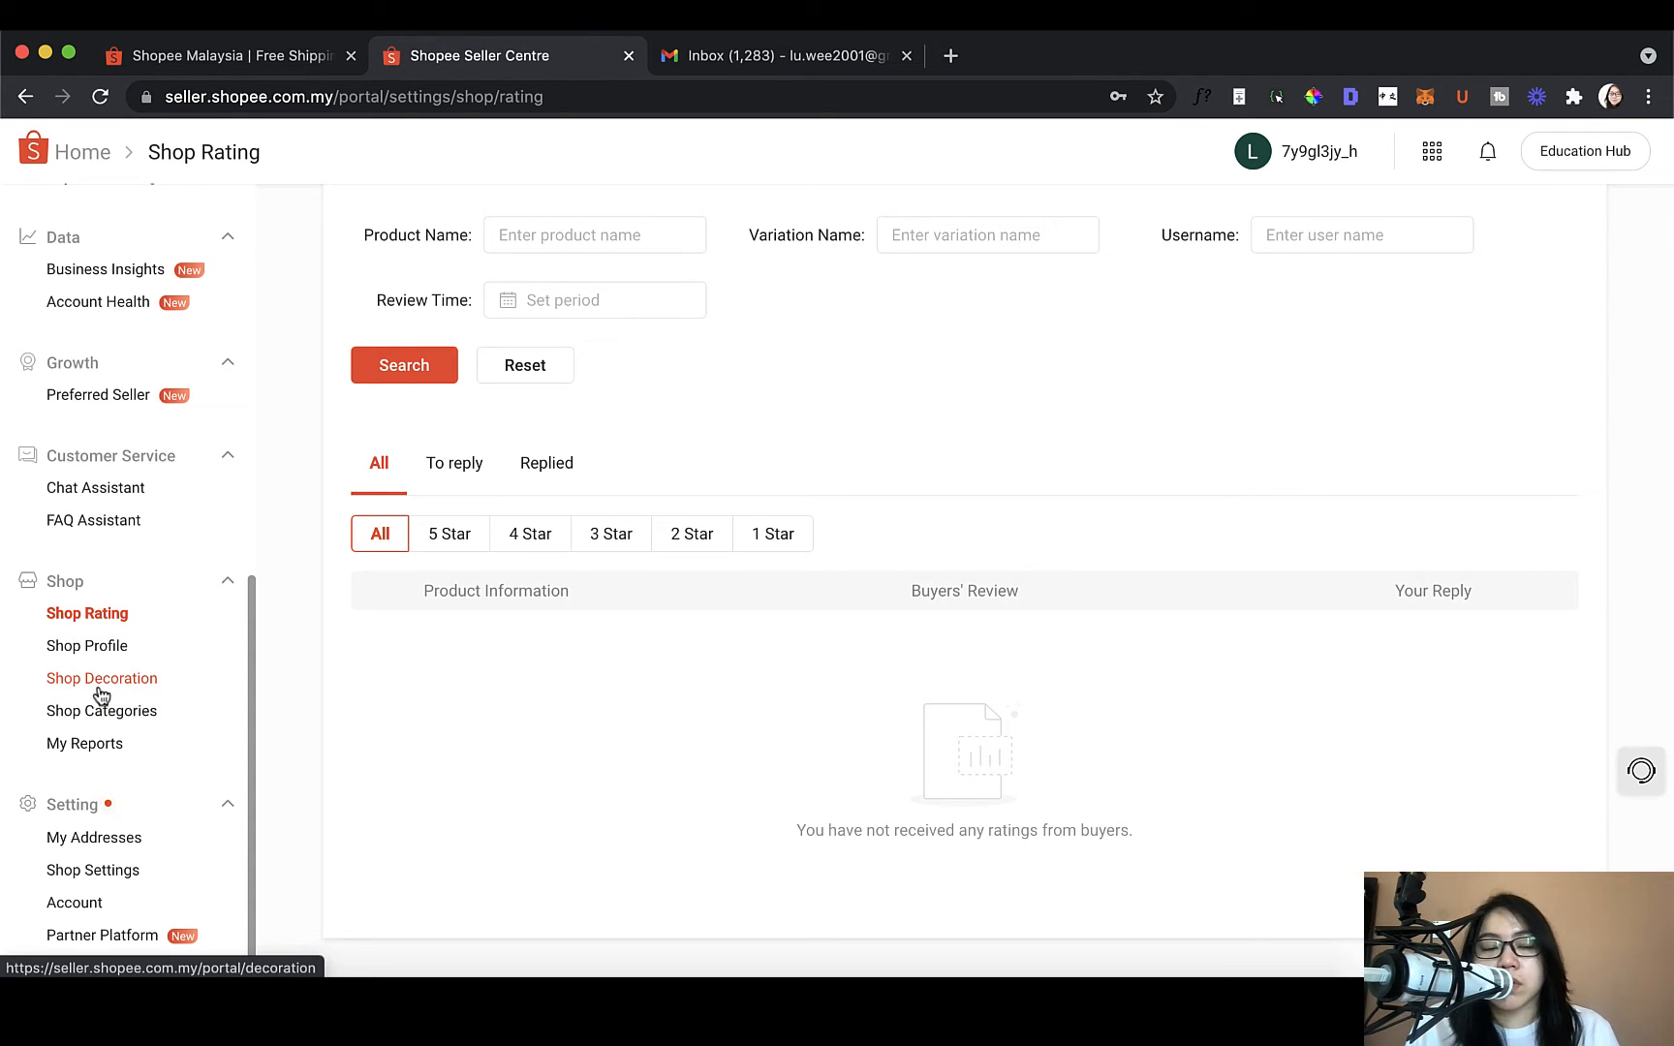
{"action": "left_click", "coordinate": [102, 646]}
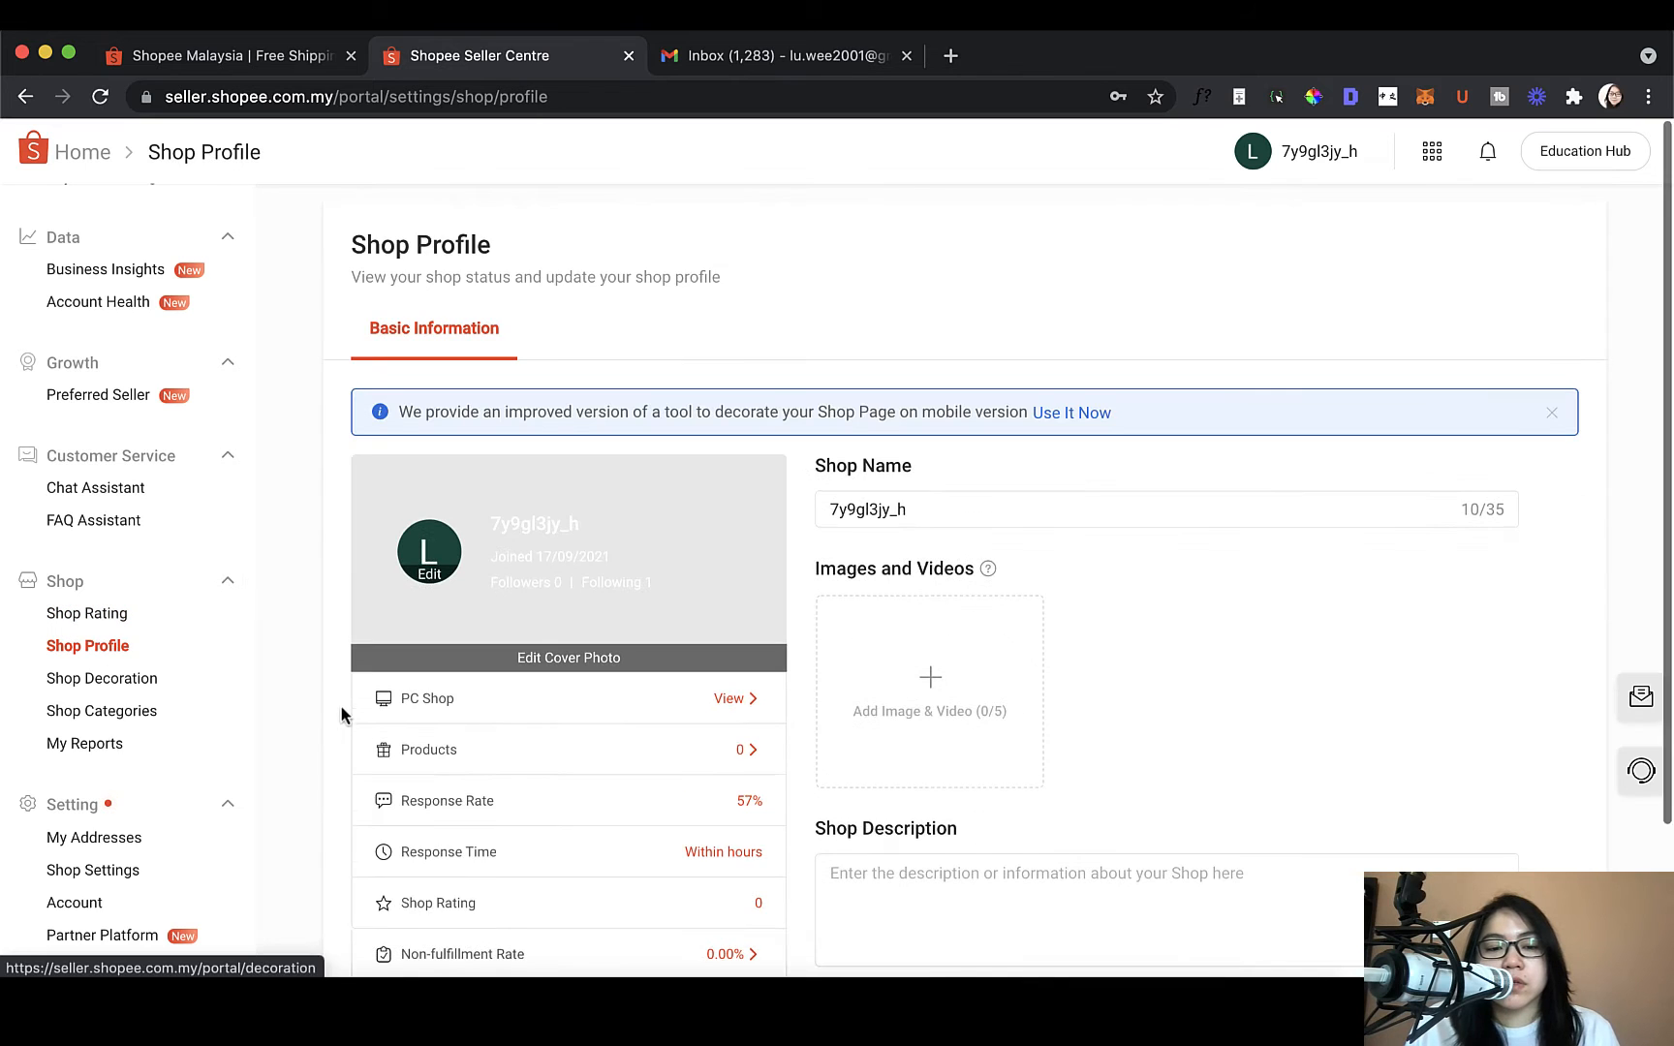
{"action": "scroll", "coordinate": [345, 713], "scroll_direction": "down", "scroll_amount": 3}
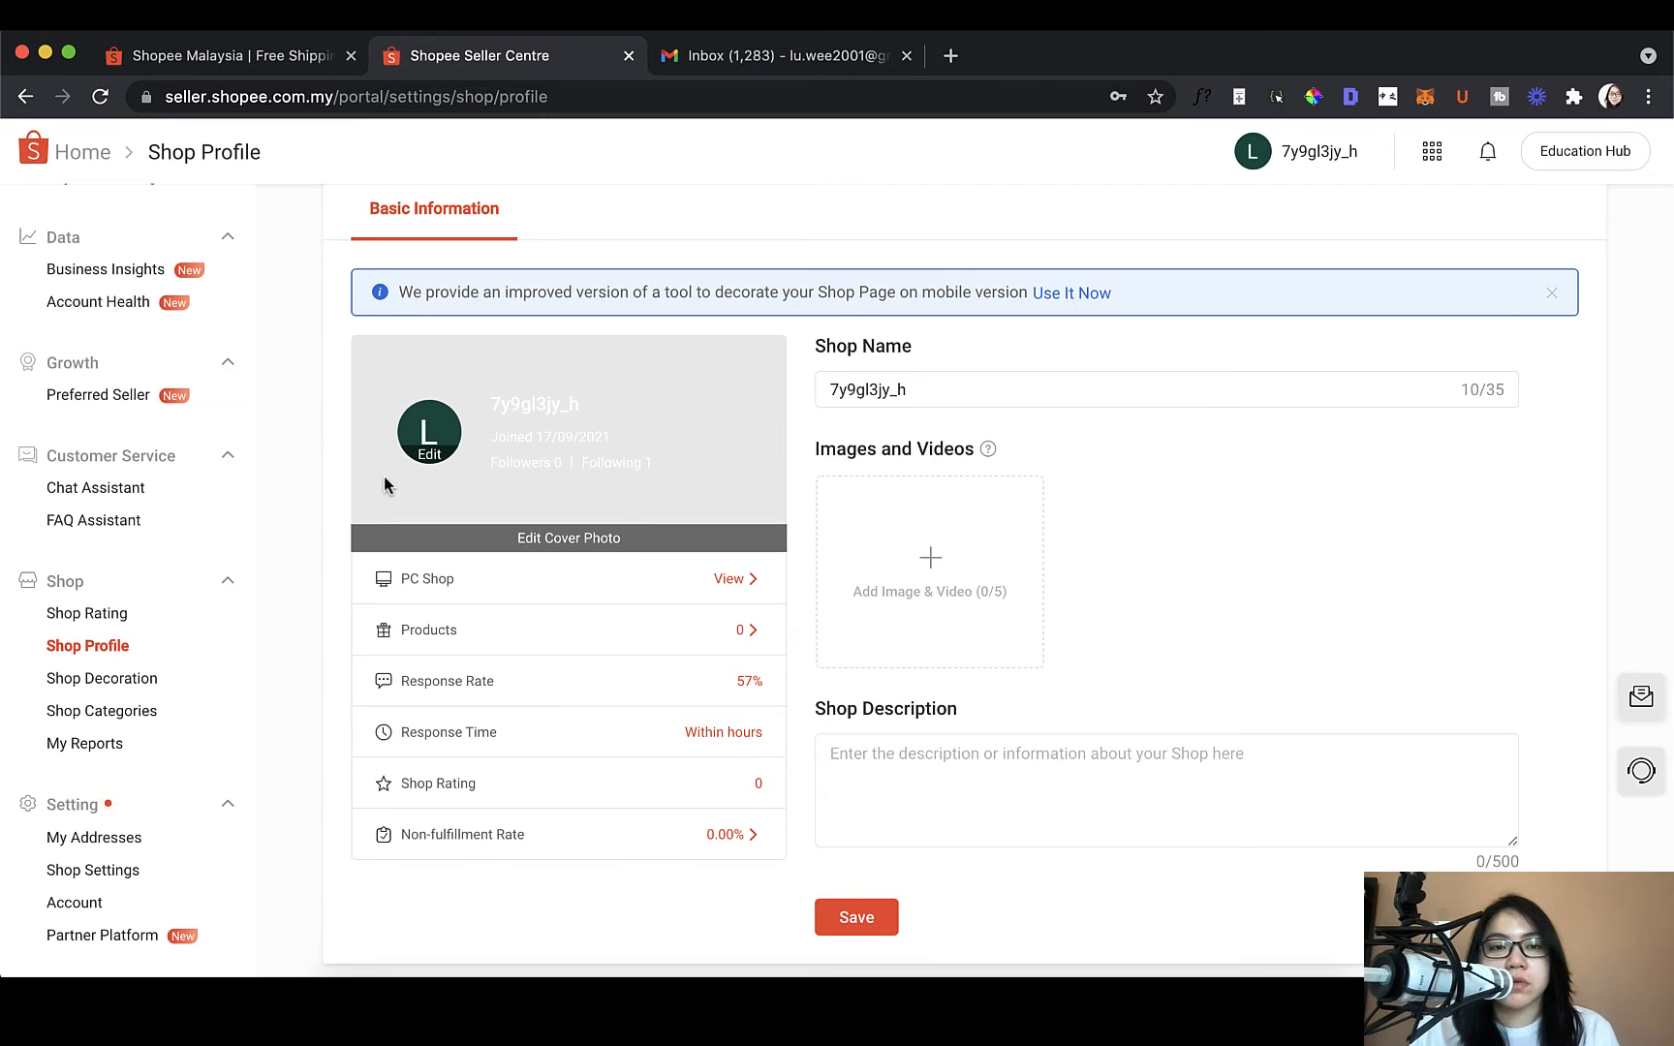
{"action": "left_click", "coordinate": [905, 56]}
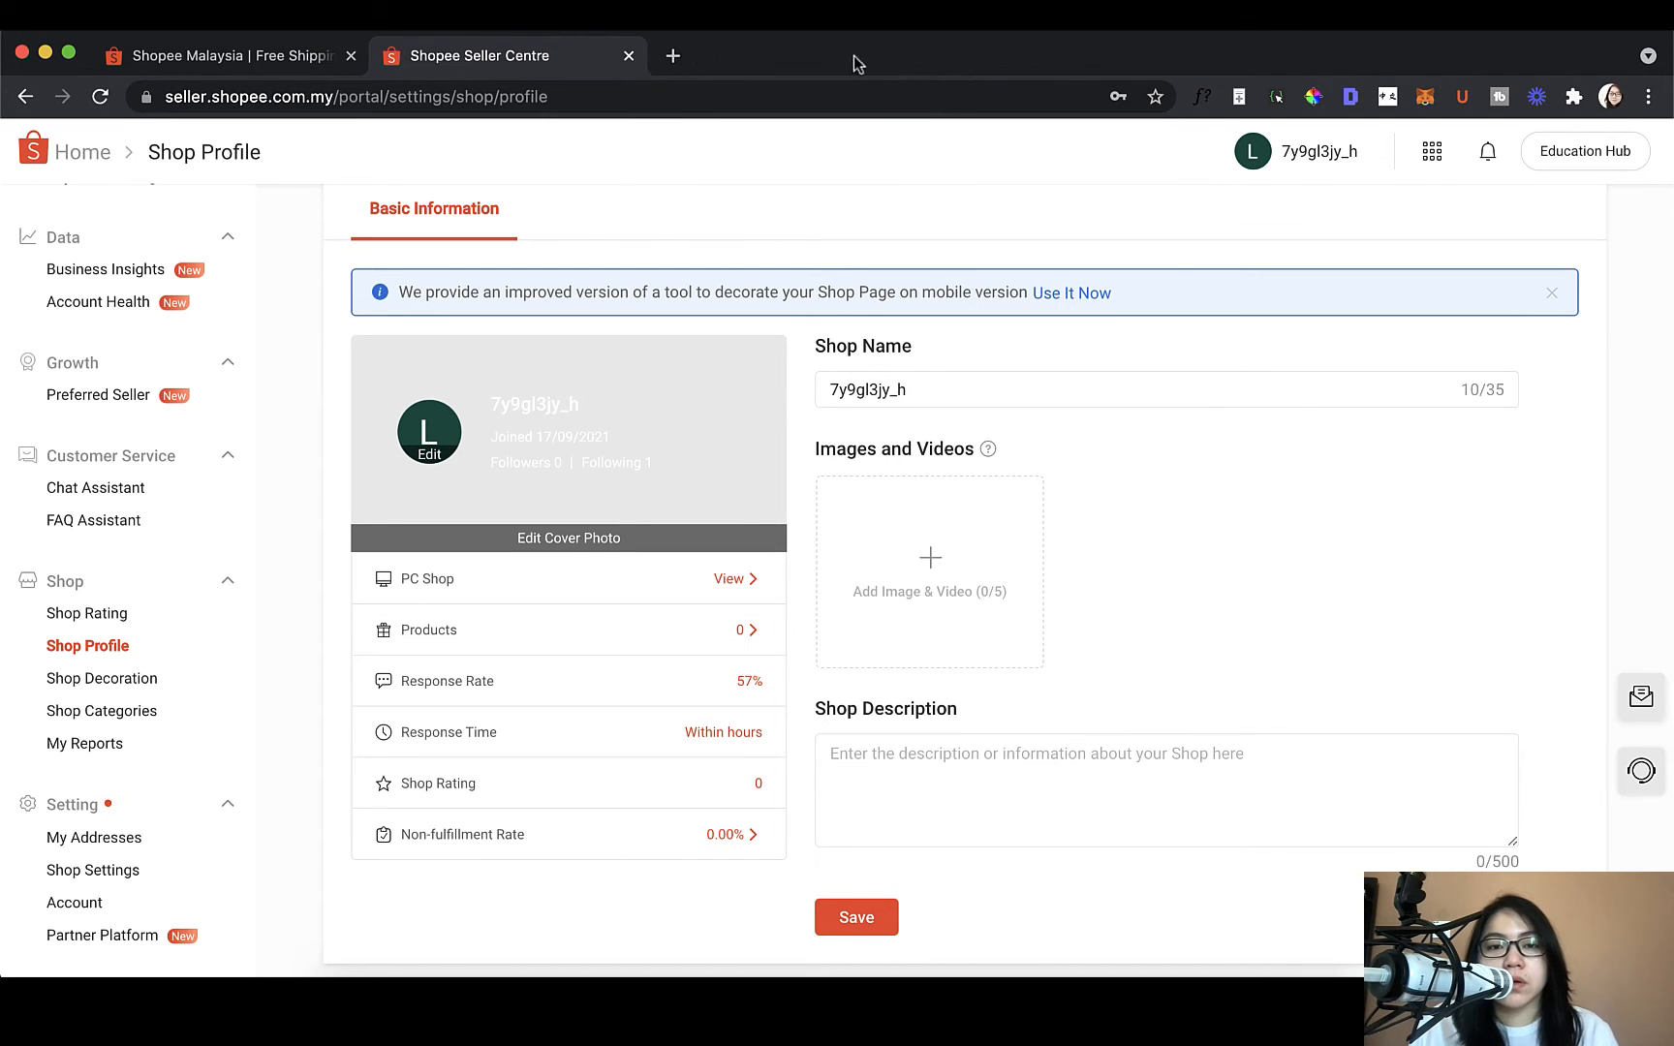
Step: Load the Shopee Malaysia homepage (shopee.com.my) in a new browser tab
{"action": "left_click", "coordinate": [676, 56]}
{"action": "type", "text": "shoe"}
{"action": "key", "text": "BackSpace"}
{"action": "type", "text": "pee.com.my"}
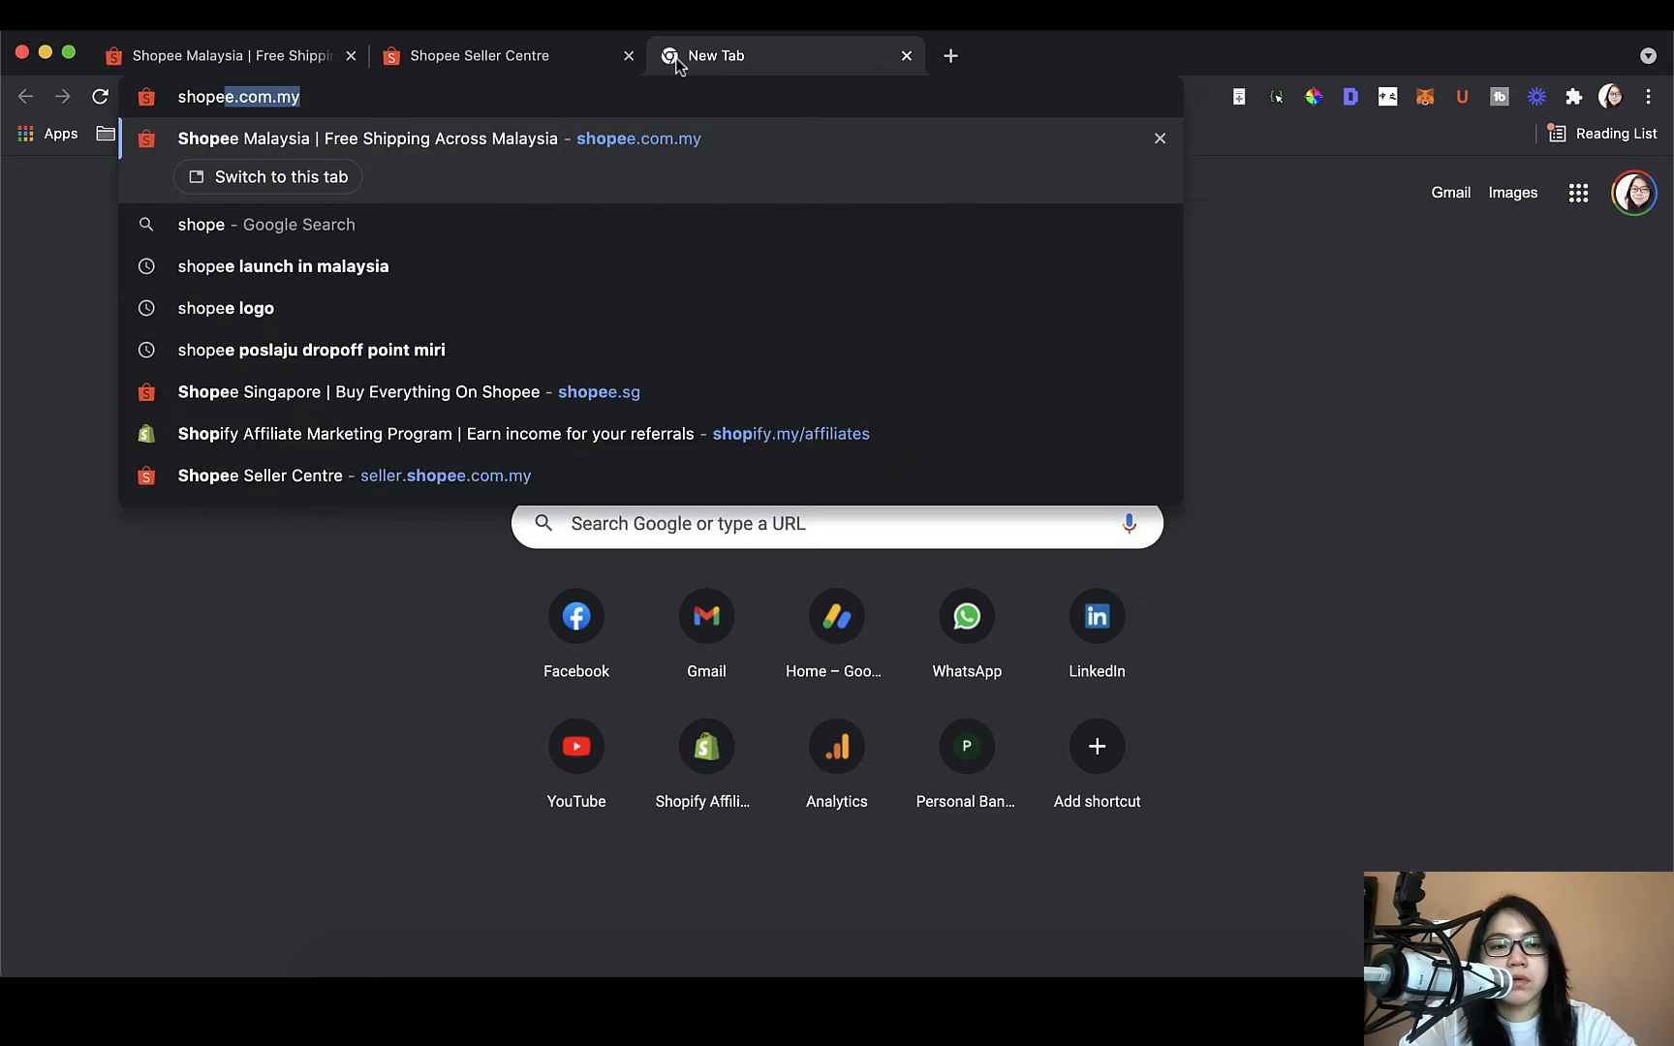
{"action": "key", "text": "Return"}
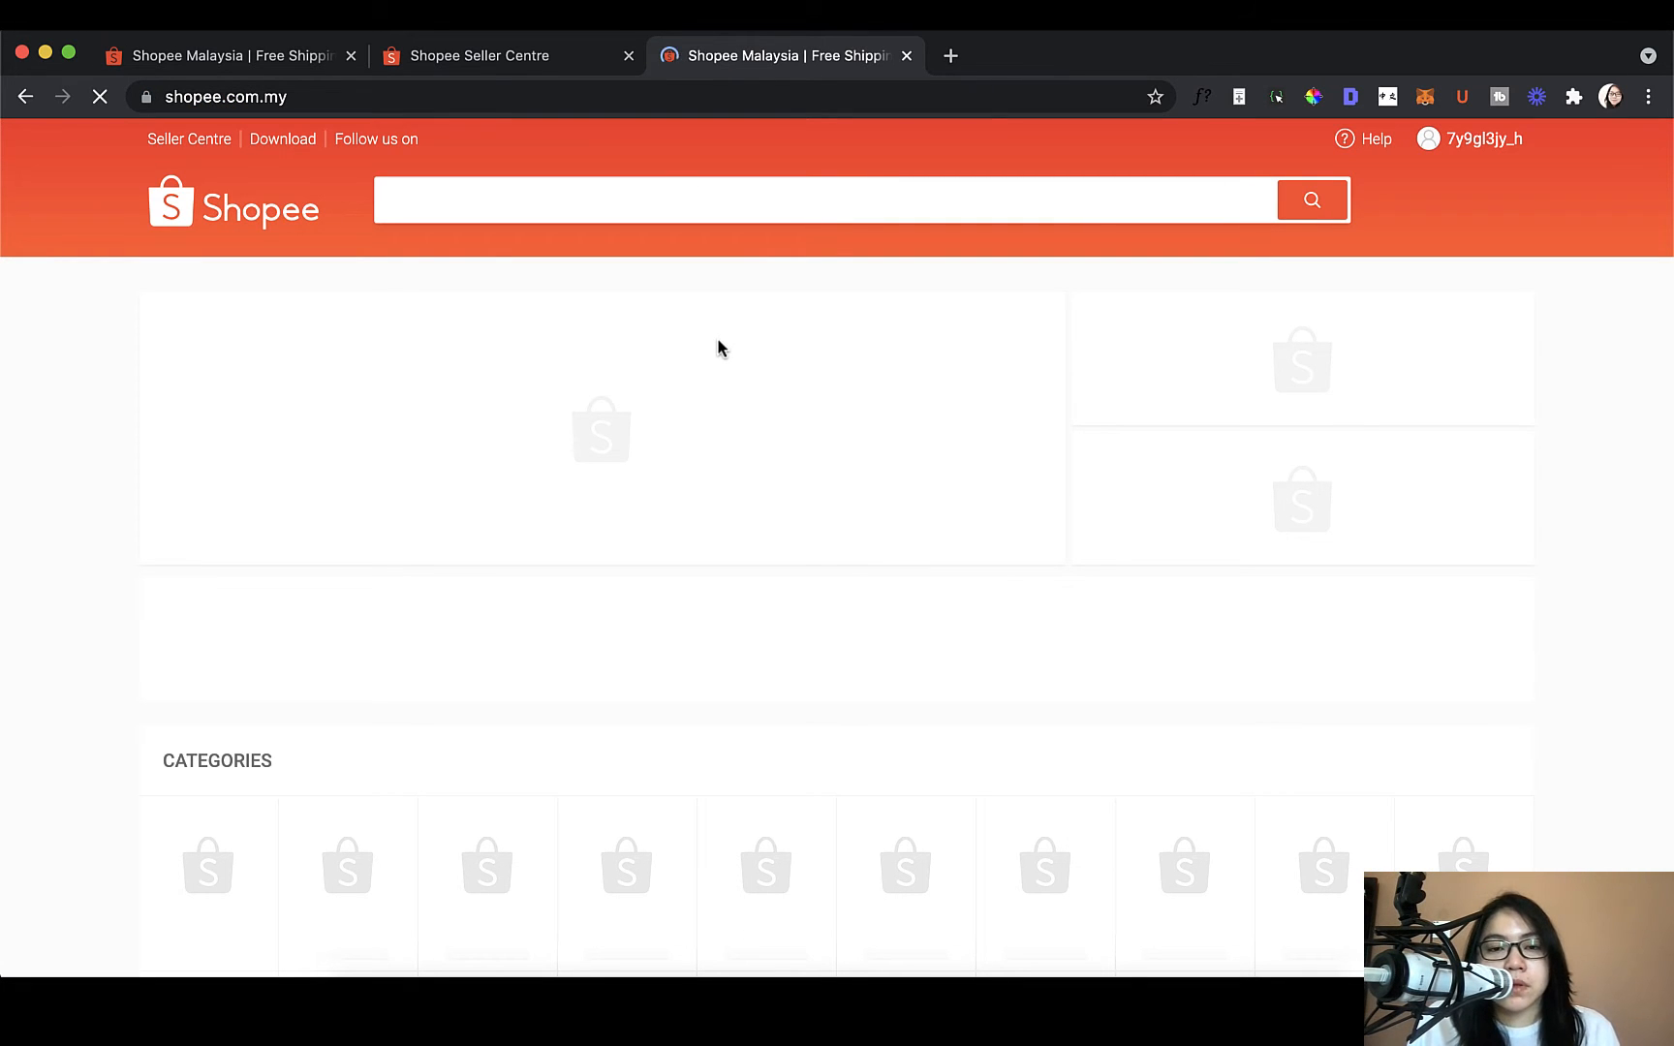
{"action": "scroll", "coordinate": [748, 402], "scroll_direction": "down", "scroll_amount": 10}
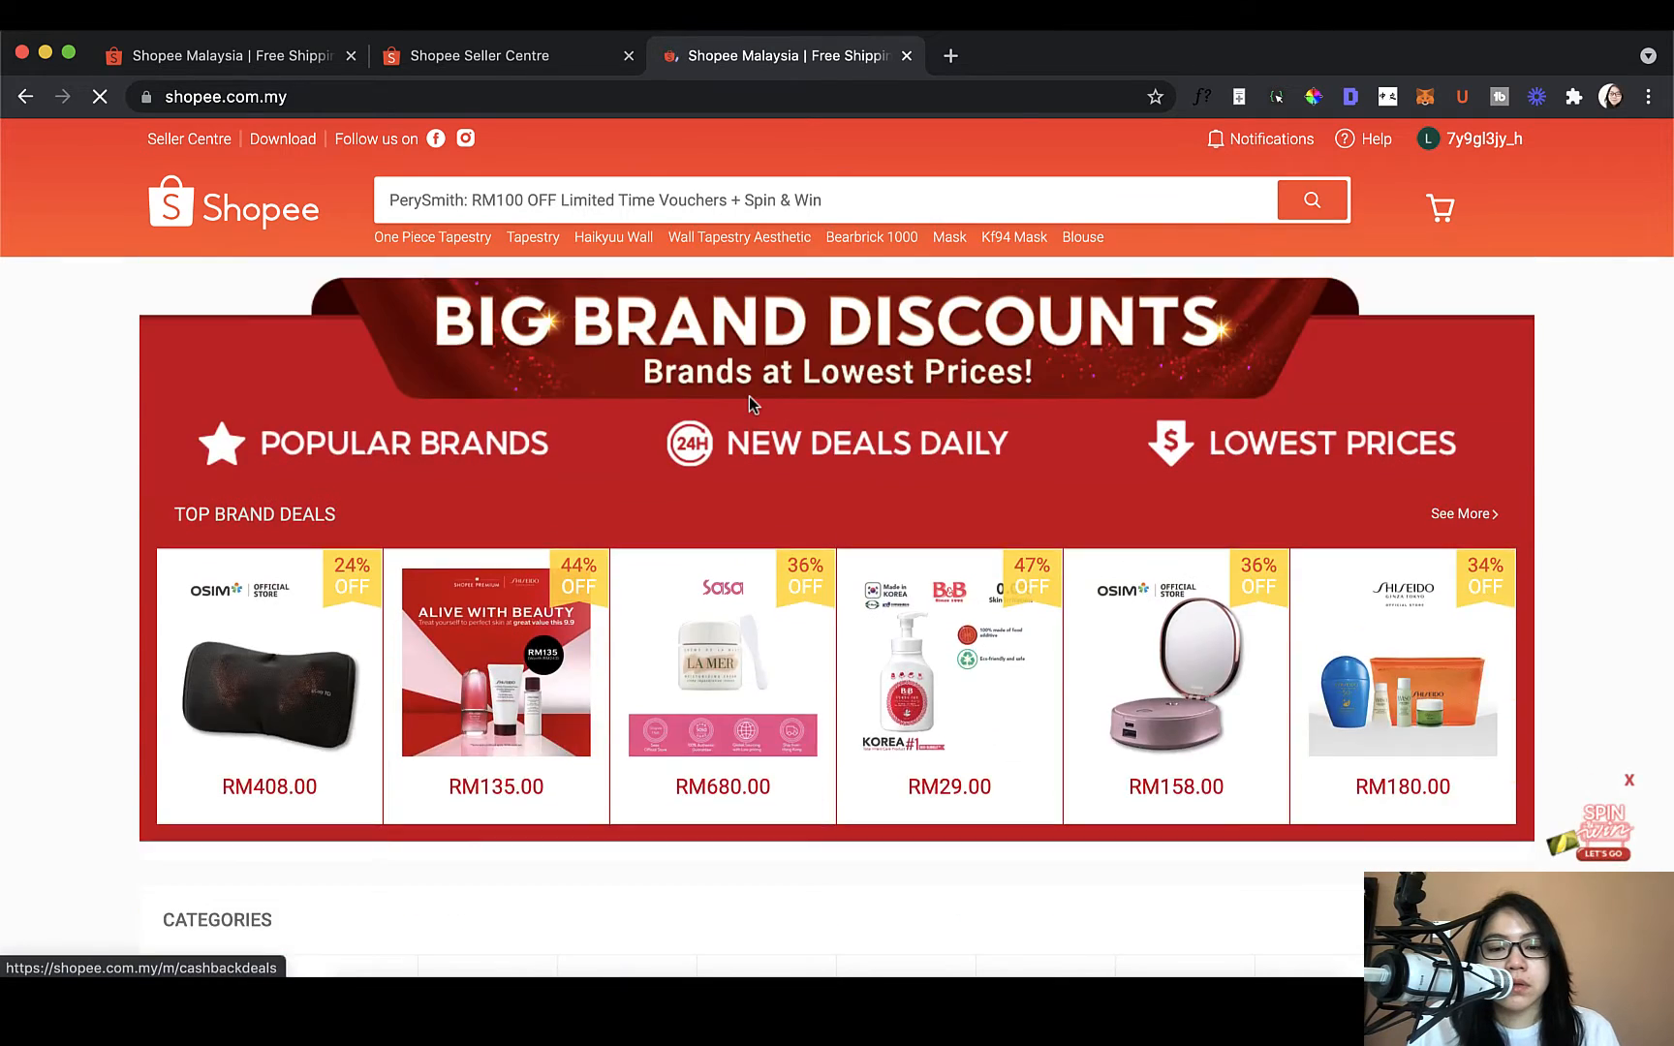
{"action": "scroll", "coordinate": [749, 402], "scroll_direction": "down", "scroll_amount": 3}
{"action": "scroll", "coordinate": [539, 412], "scroll_direction": "down", "scroll_amount": 6}
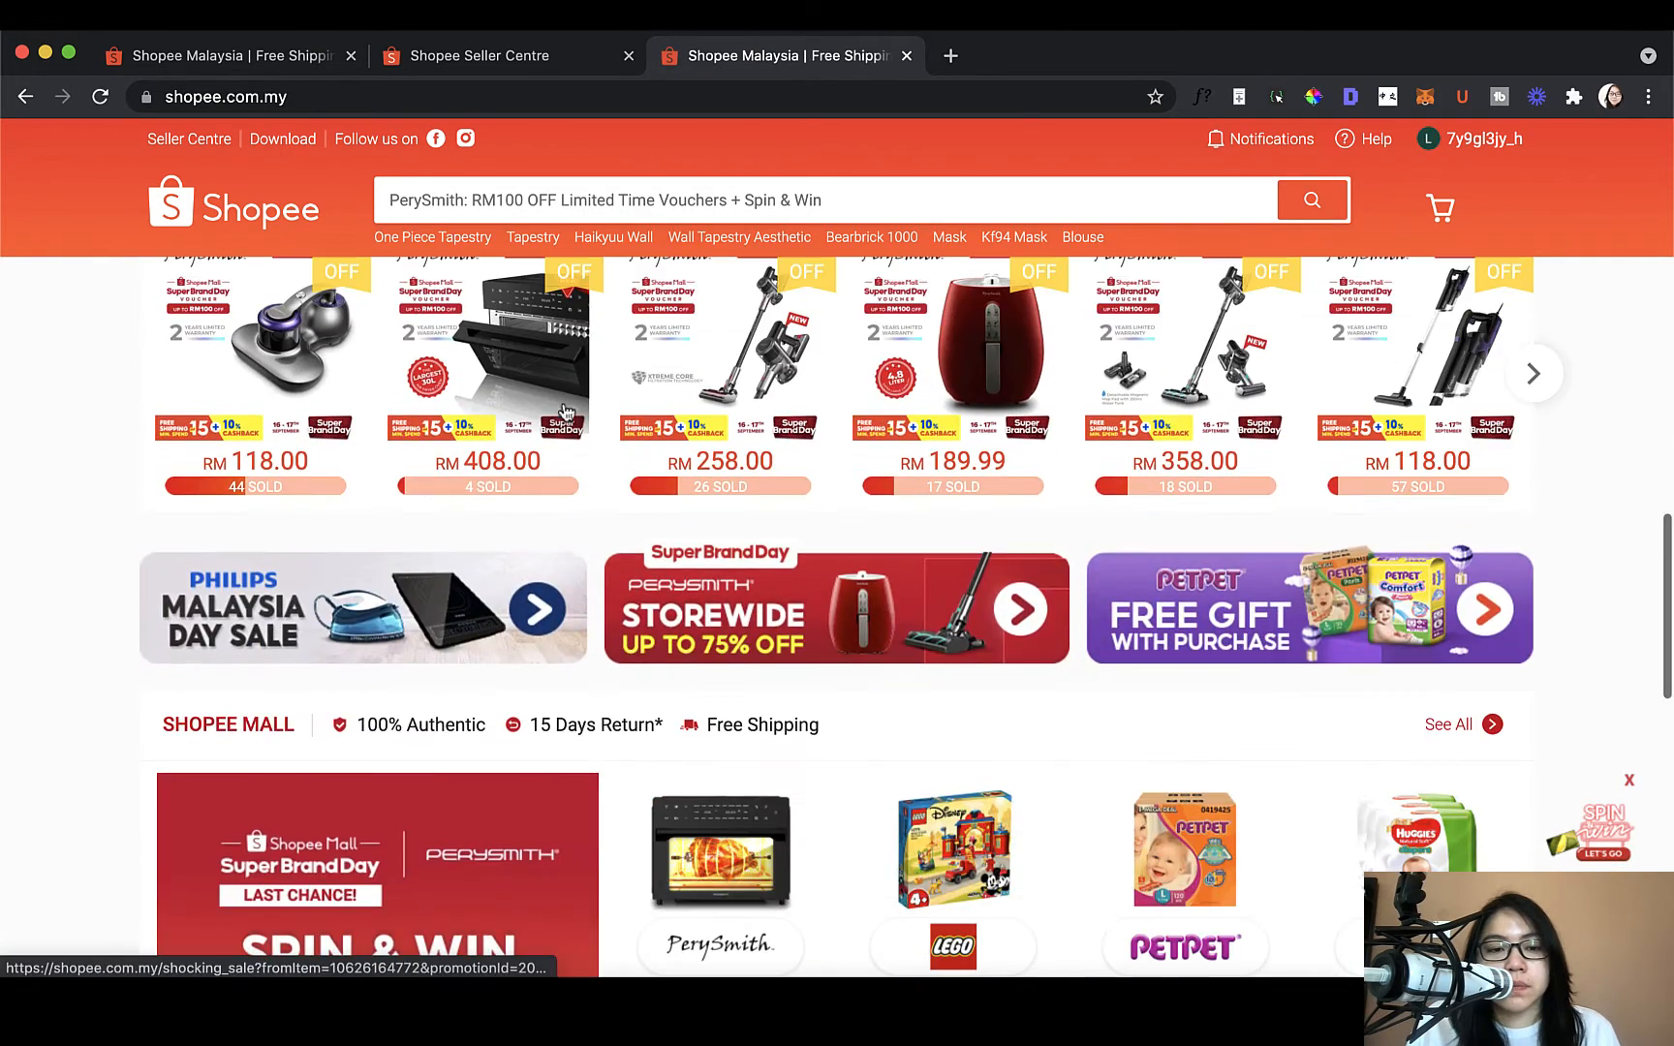
Step: Go from a Shocking Sale PerySmith vacuum to the PerySmith Malaysia shop page, then back to Seller Centre
{"action": "left_click", "coordinate": [543, 411]}
{"action": "scroll", "coordinate": [722, 415], "scroll_direction": "down", "scroll_amount": 5}
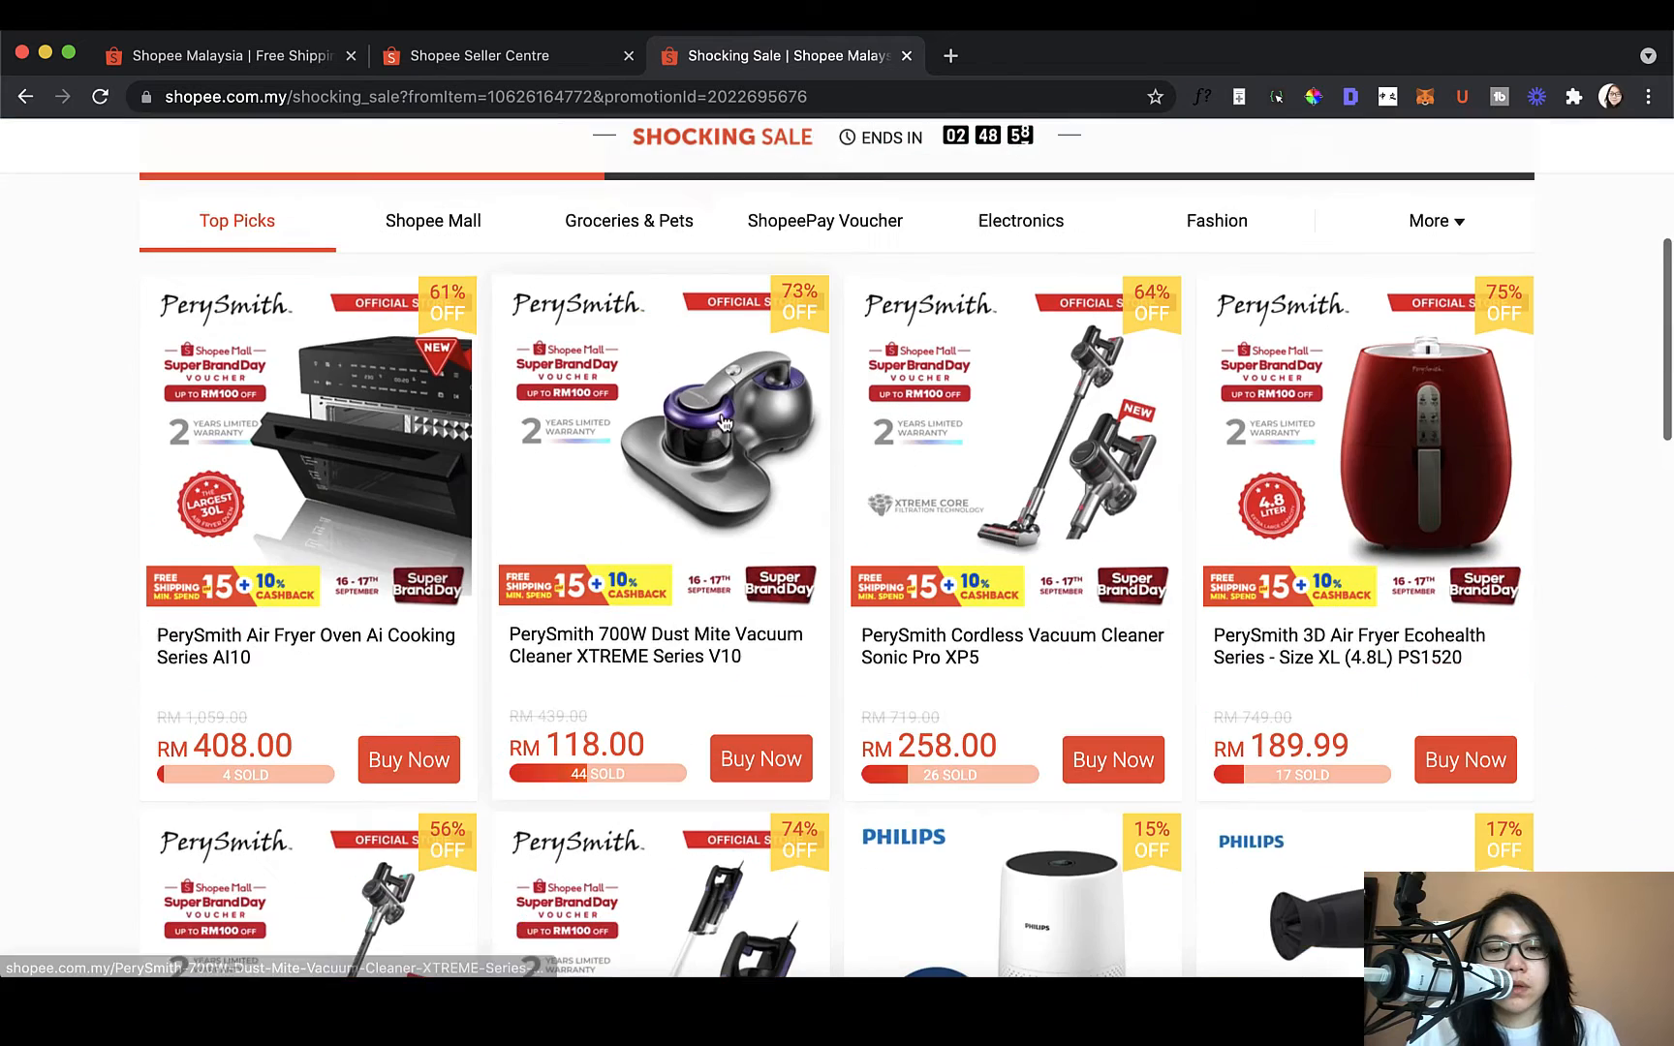
{"action": "left_click", "coordinate": [650, 430]}
{"action": "scroll", "coordinate": [690, 445], "scroll_direction": "down", "scroll_amount": 5}
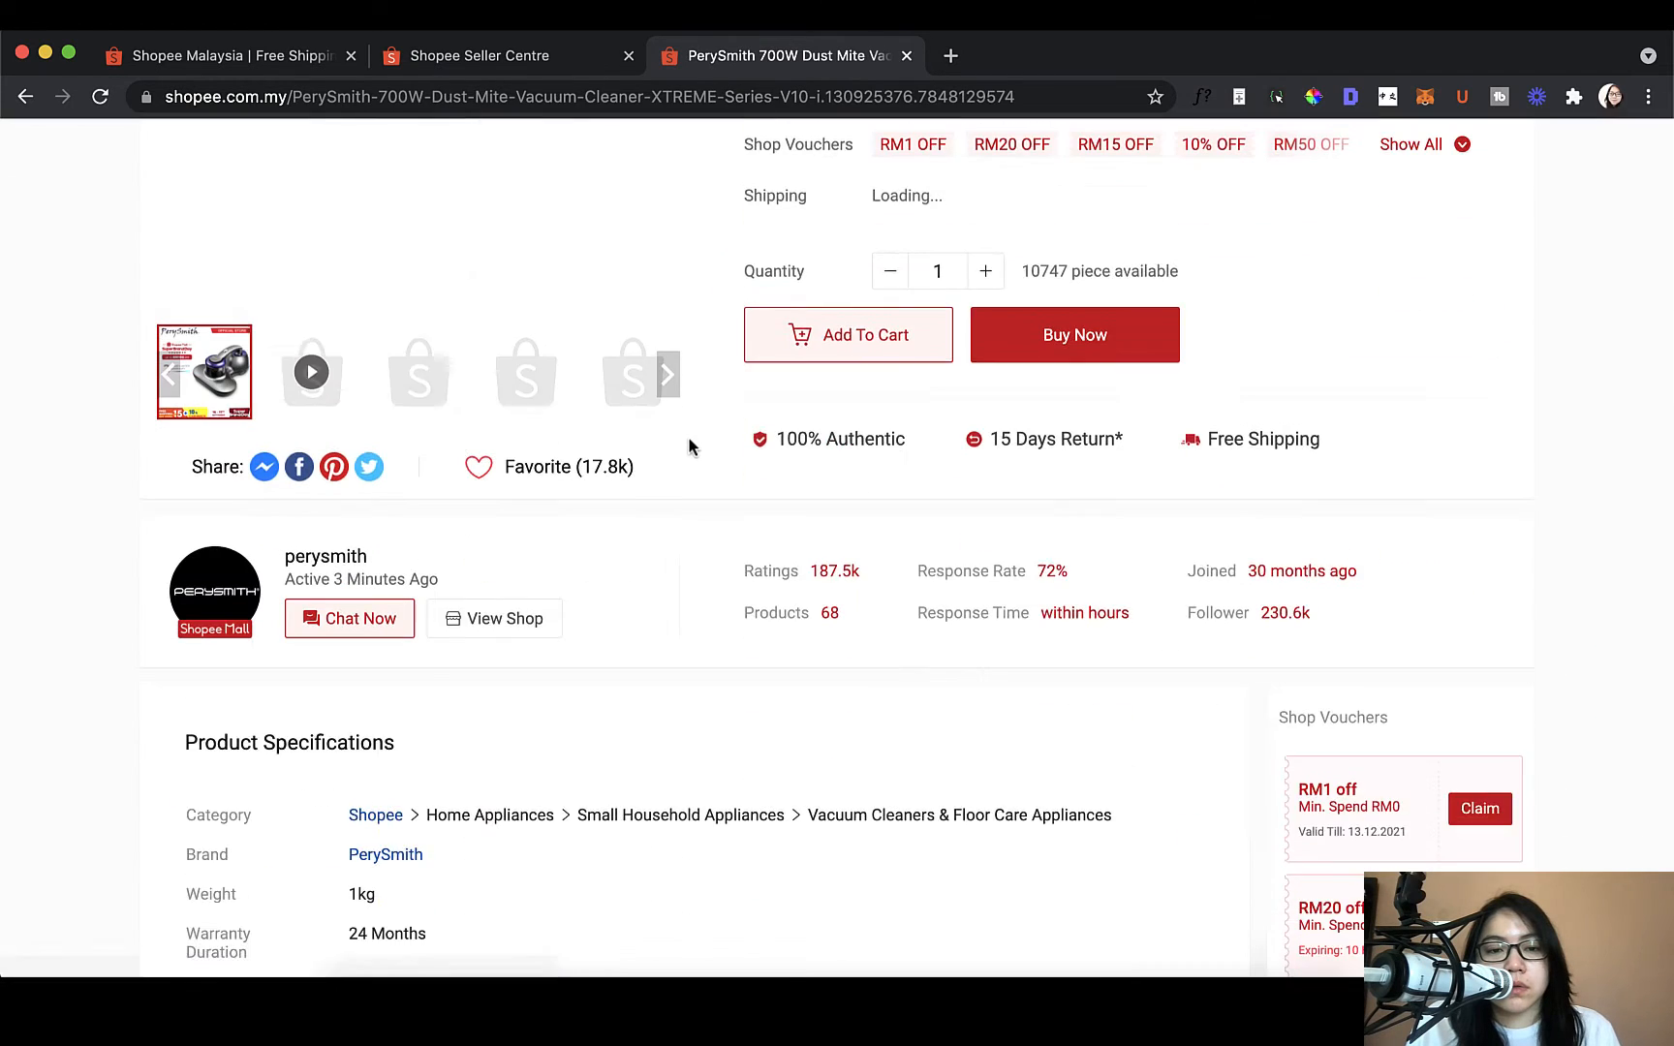
{"action": "left_click", "coordinate": [512, 676]}
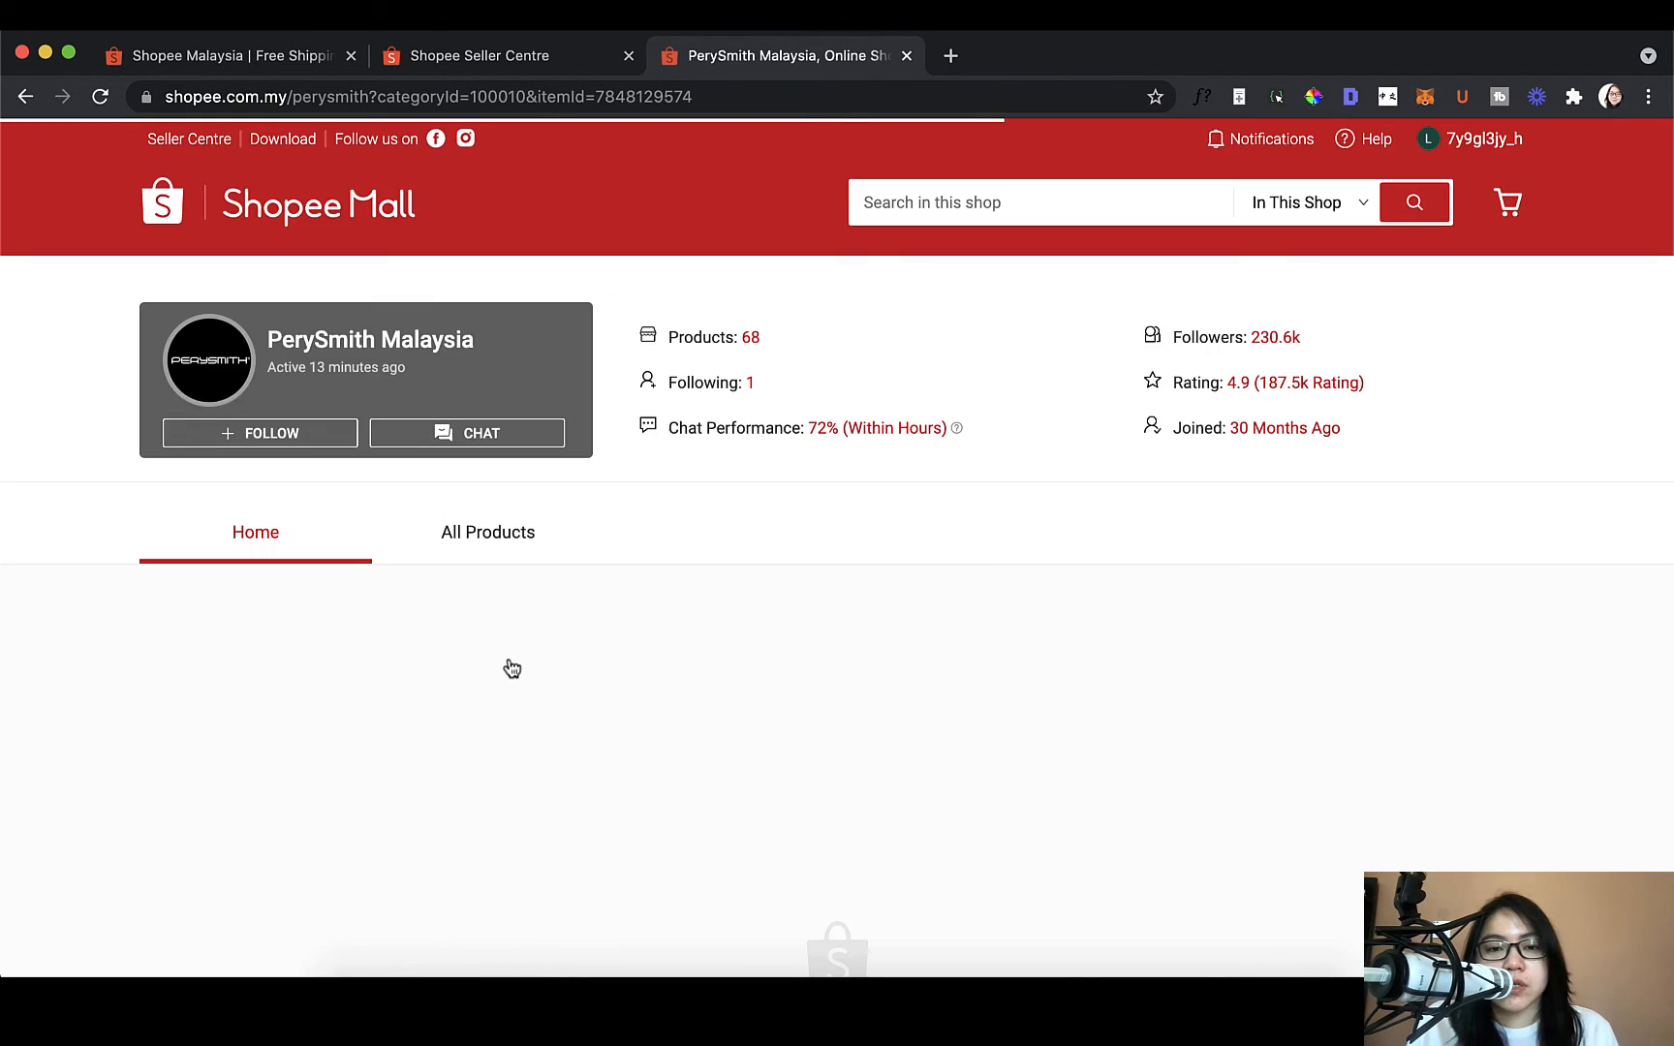
{"action": "scroll", "coordinate": [518, 666], "scroll_direction": "down", "scroll_amount": 1}
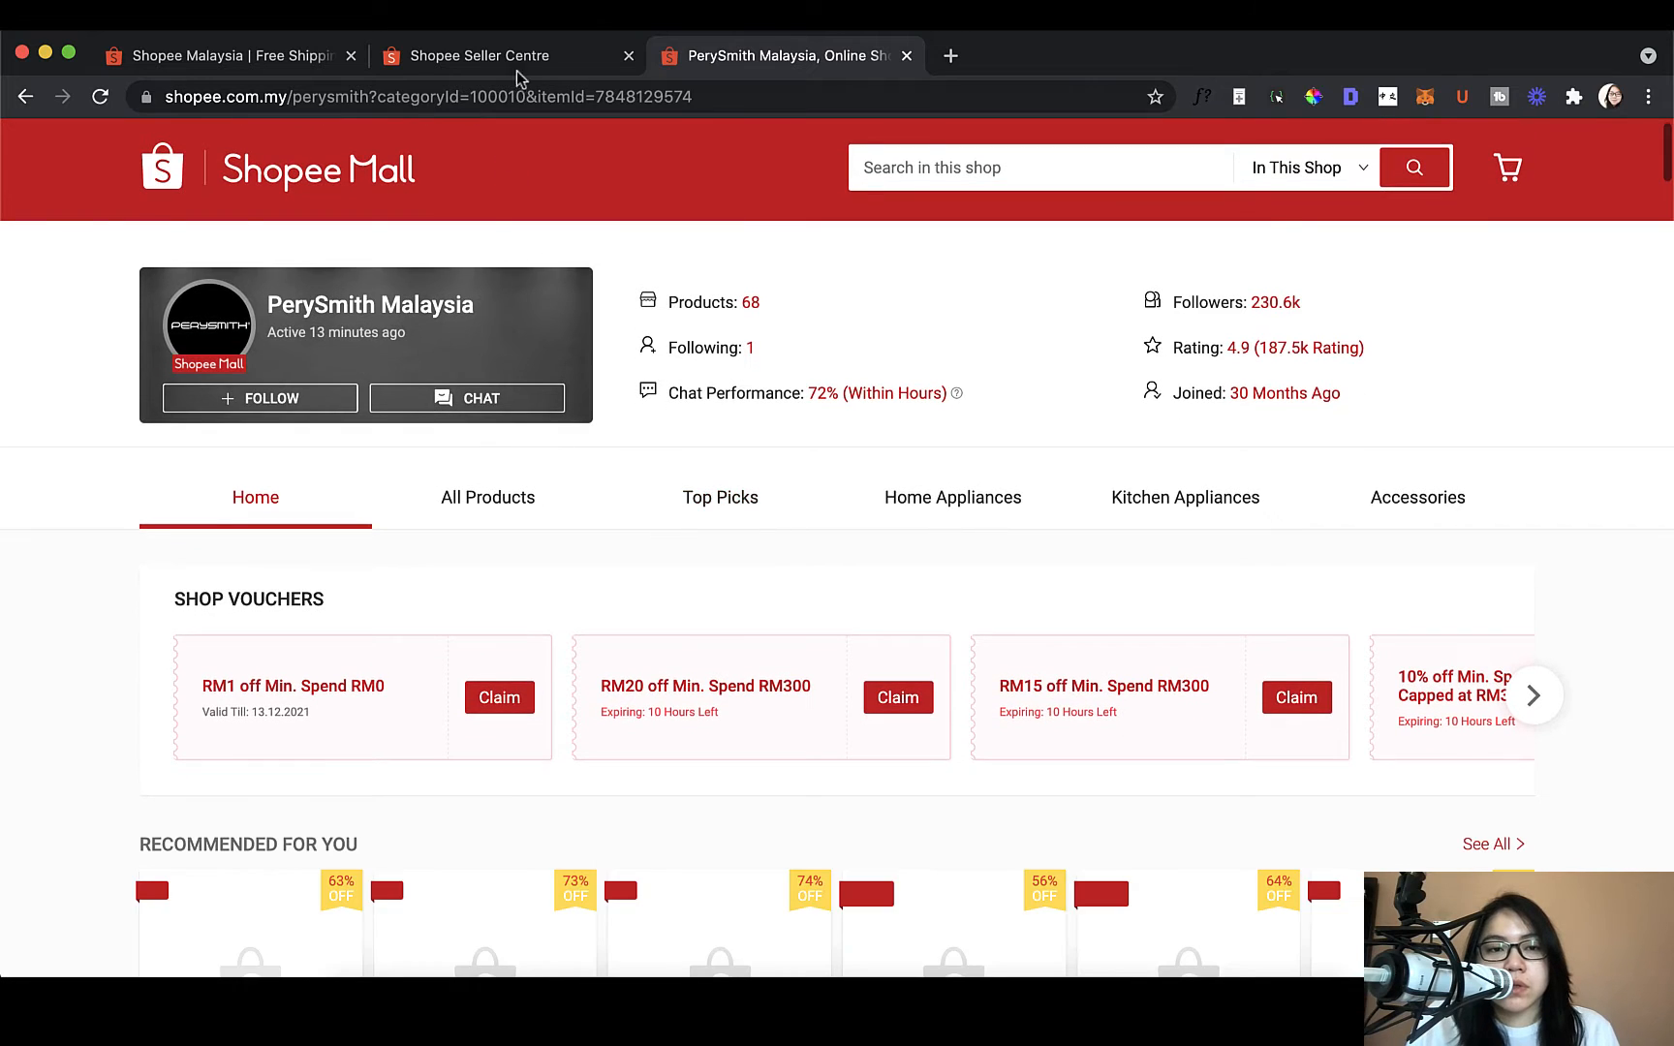
{"action": "left_click", "coordinate": [519, 57]}
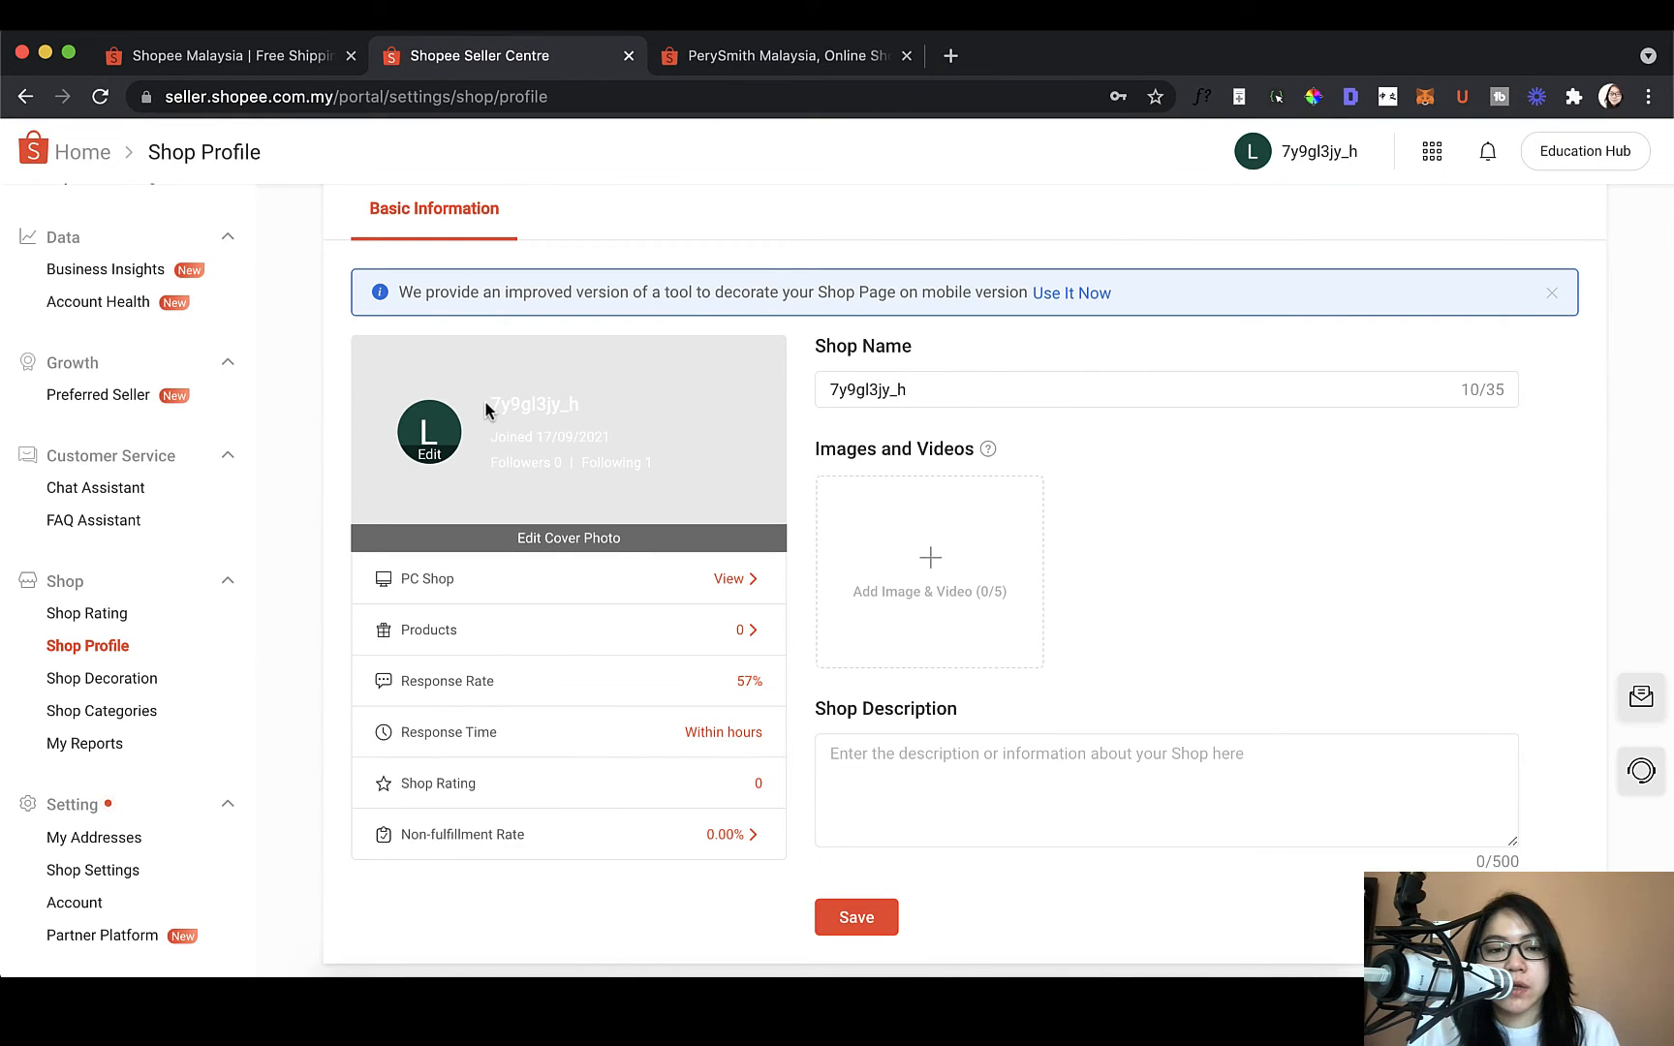
Step: Review the PerySmith Malaysia shop page again, then return to the Seller Centre shop profile
{"action": "left_click", "coordinate": [755, 55]}
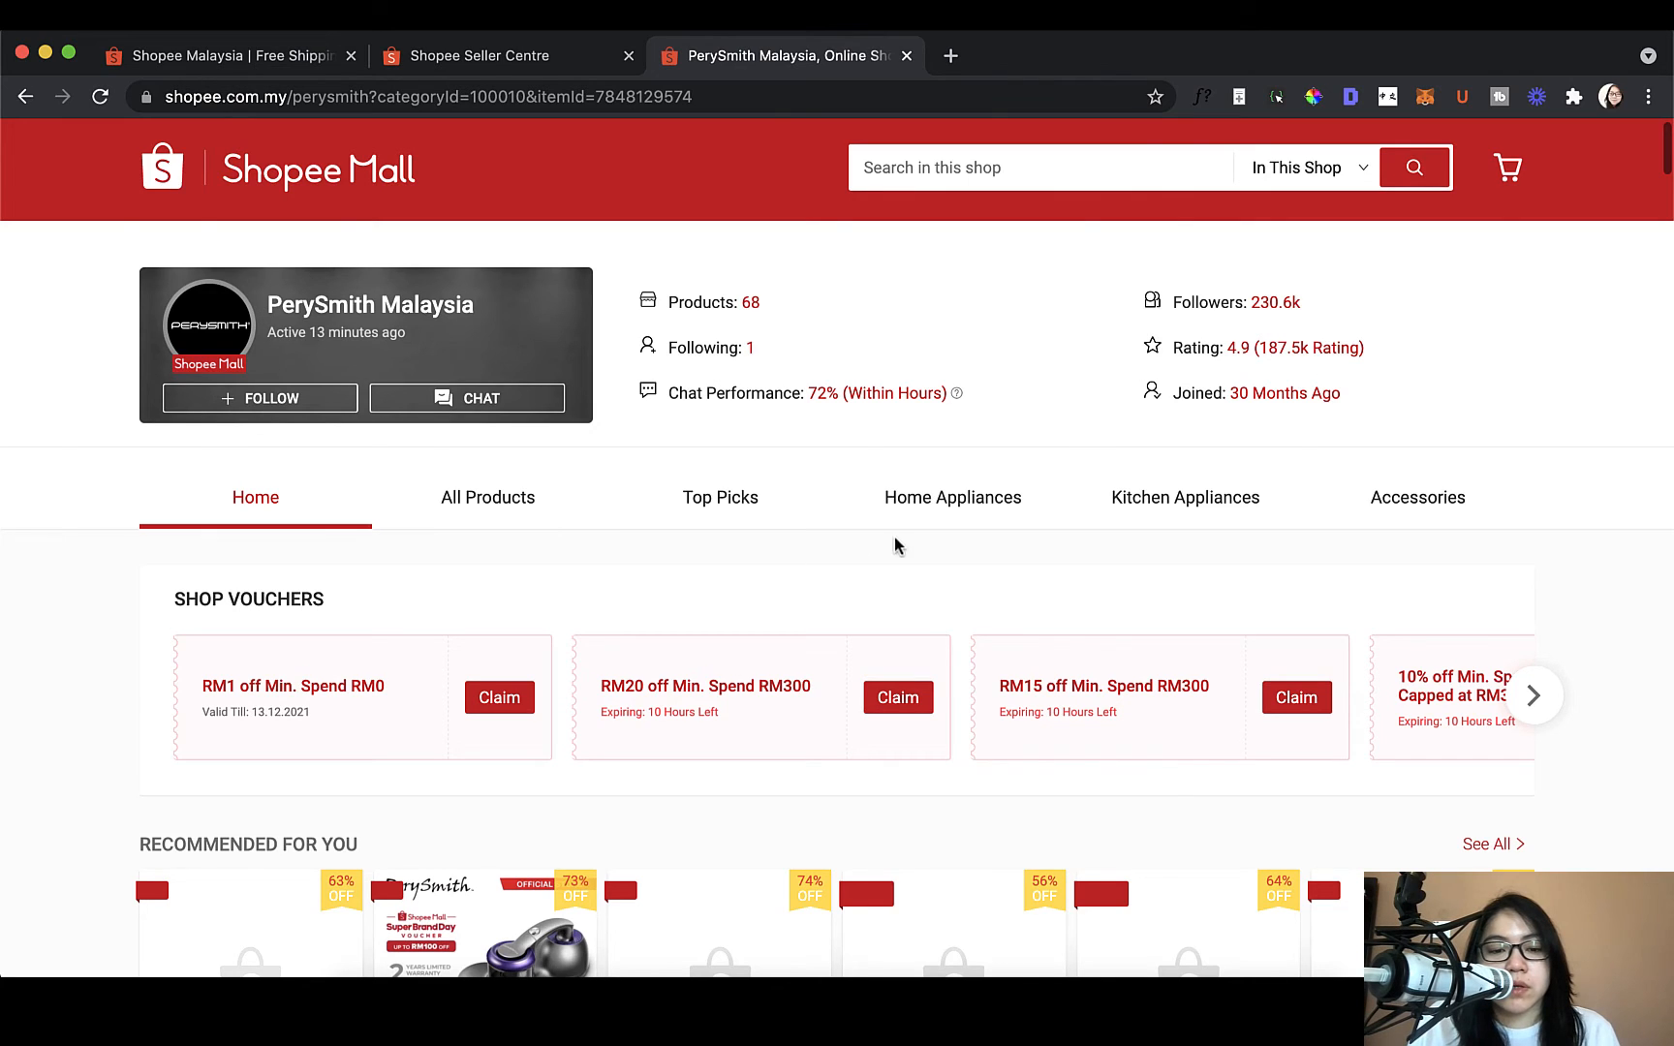
{"action": "scroll", "coordinate": [949, 625], "scroll_direction": "down", "scroll_amount": 8}
{"action": "scroll", "coordinate": [948, 627], "scroll_direction": "up", "scroll_amount": 8}
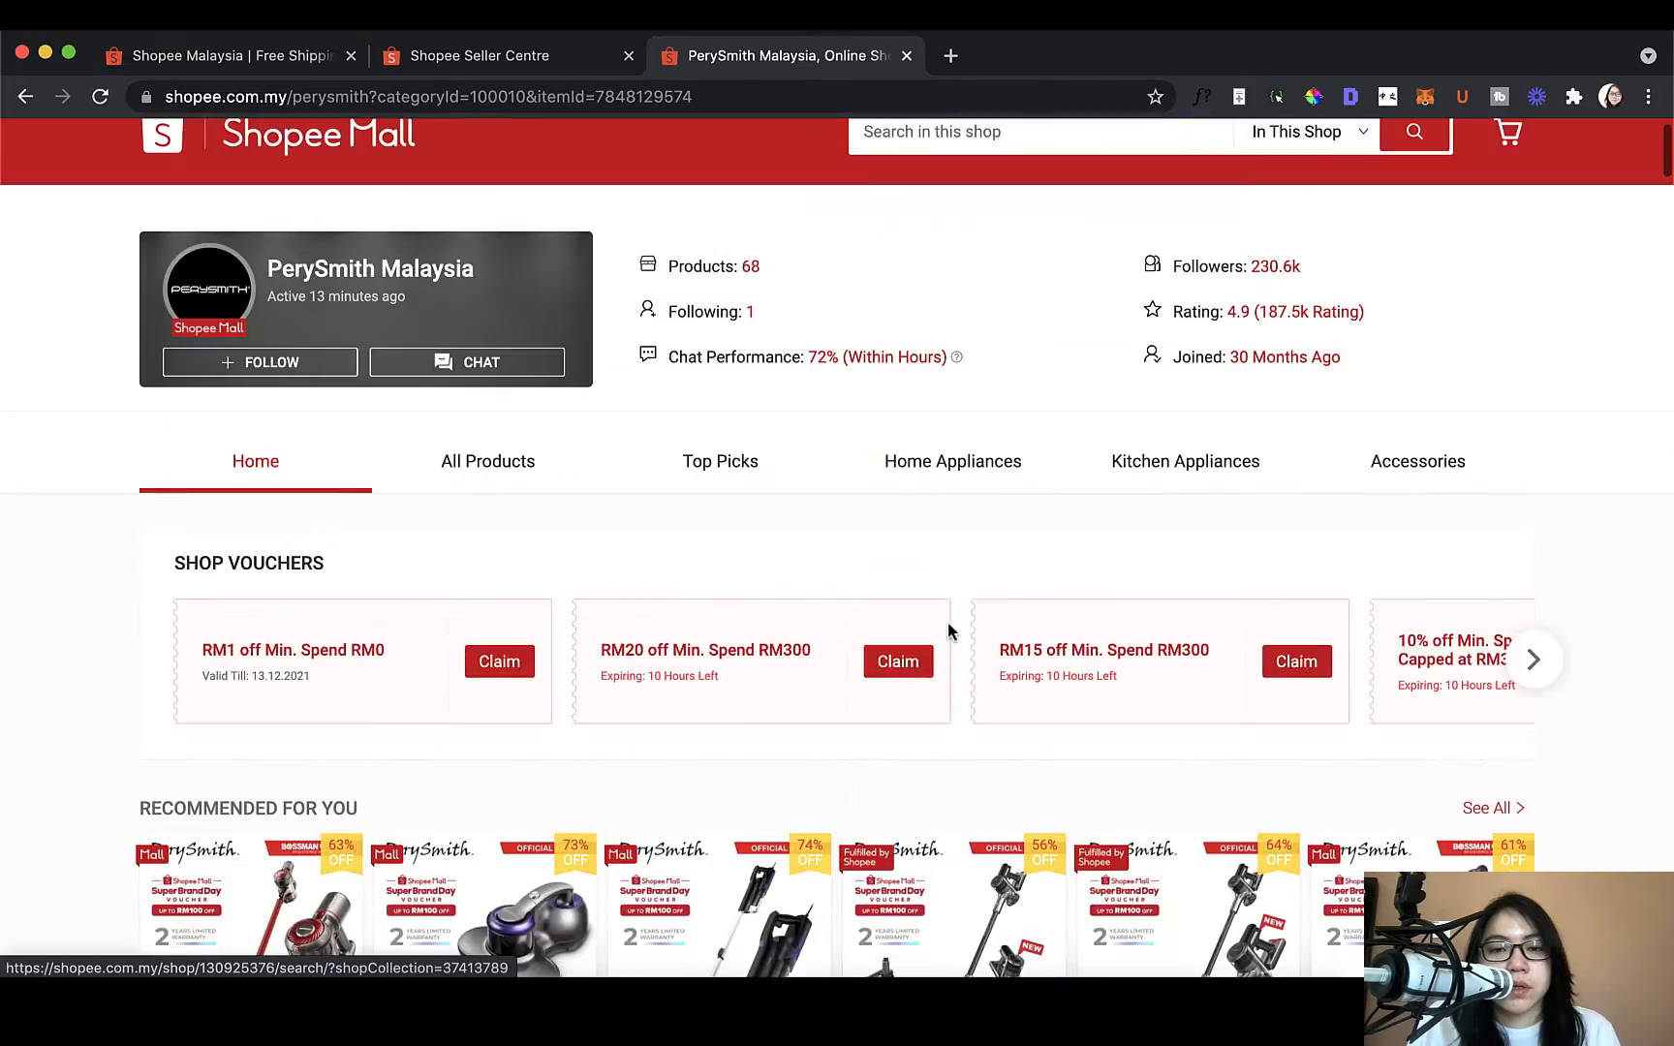
{"action": "scroll", "coordinate": [1080, 684], "scroll_direction": "down", "scroll_amount": 5}
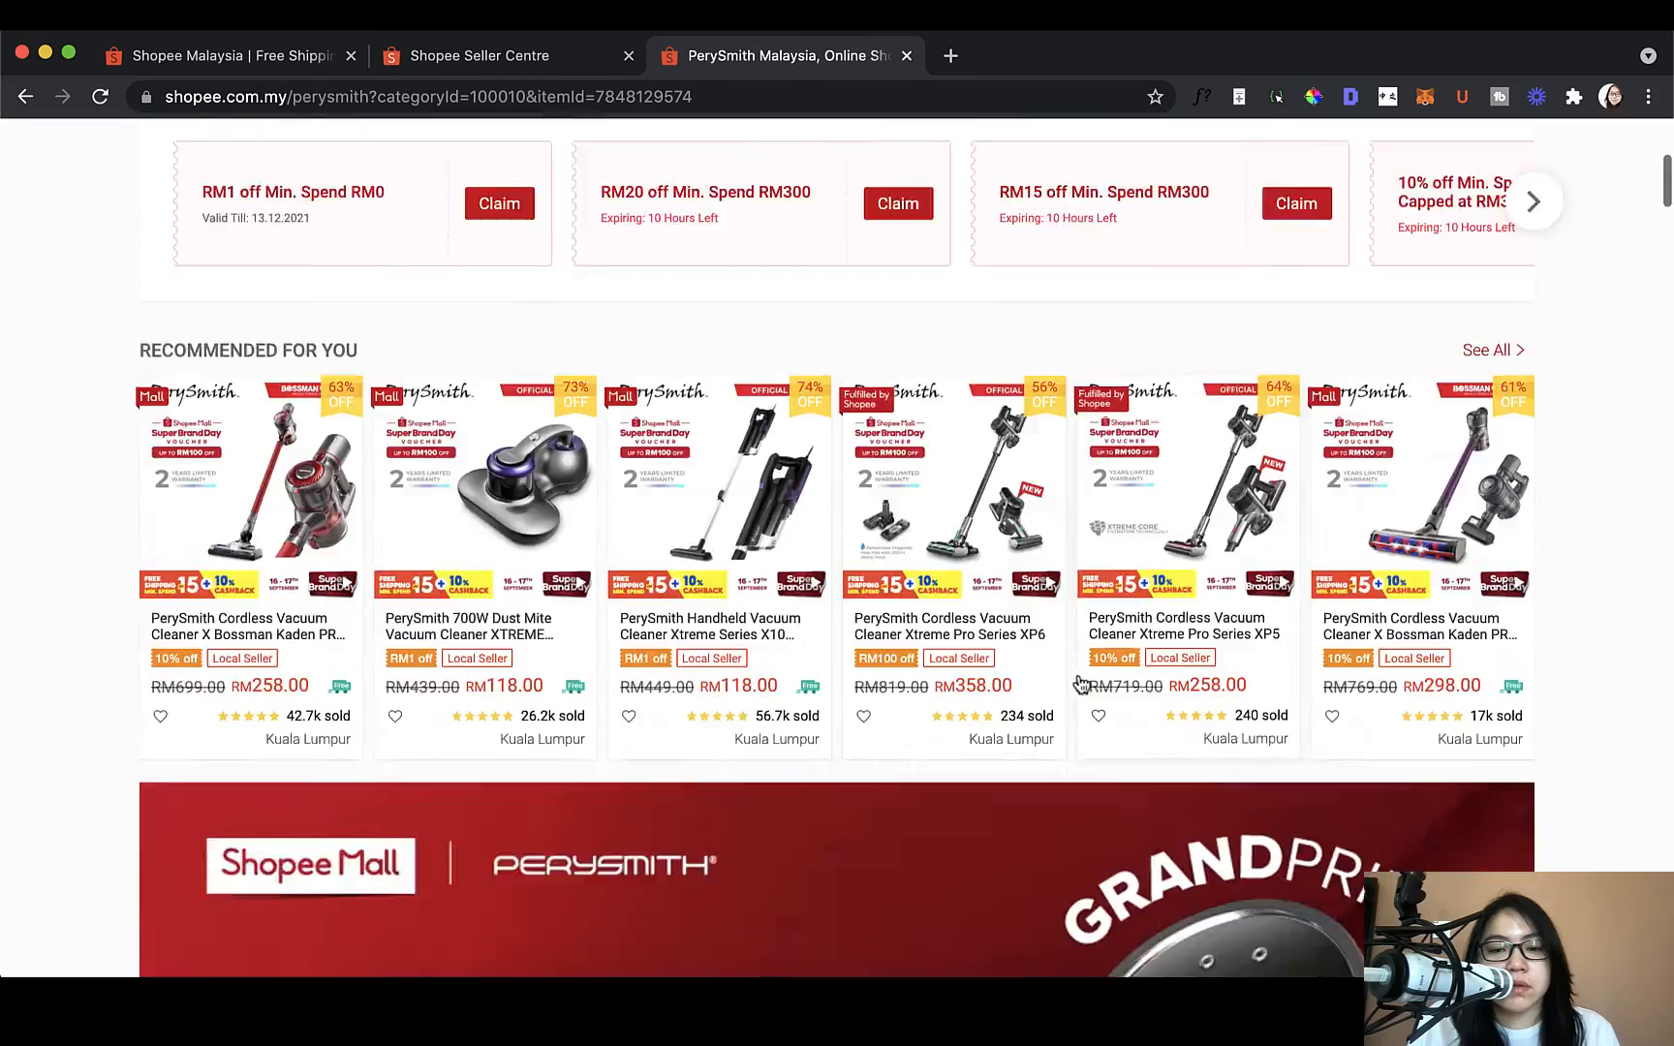
{"action": "scroll", "coordinate": [1080, 684], "scroll_direction": "down", "scroll_amount": 10}
{"action": "scroll", "coordinate": [1076, 672], "scroll_direction": "up", "scroll_amount": 15}
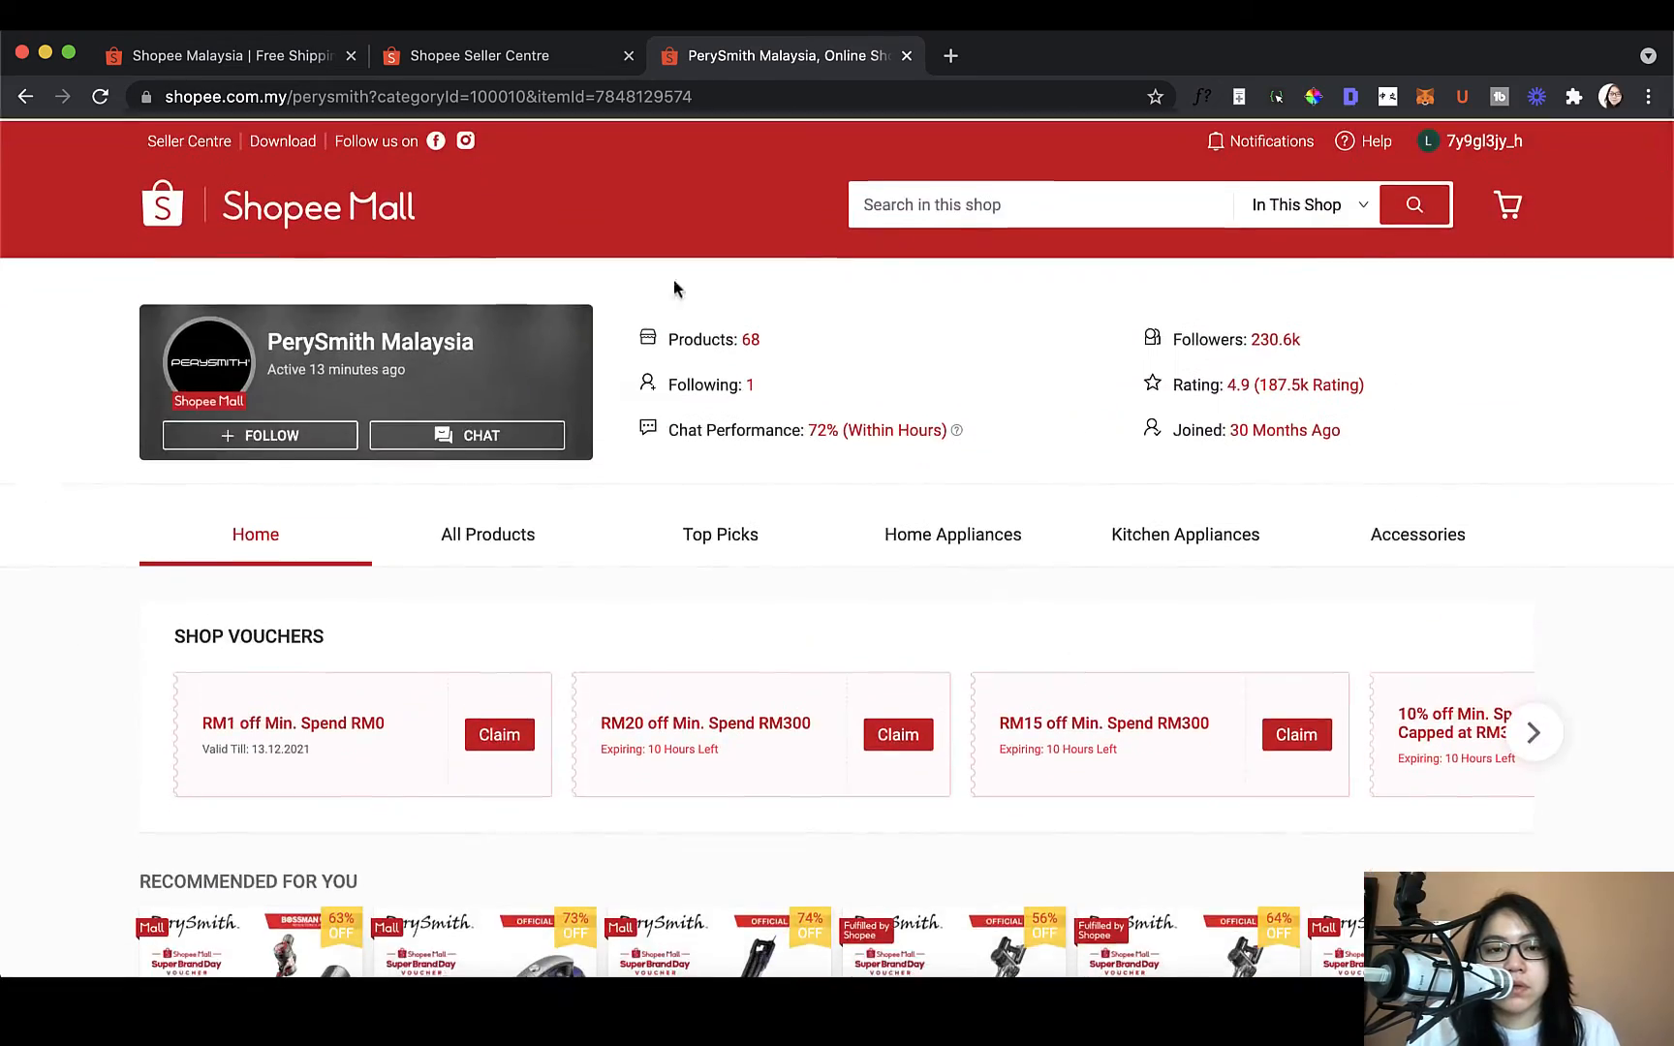
{"action": "left_click", "coordinate": [568, 61]}
Step: Replace the shop name with 'Malaysia Apparel Store'
{"action": "left_click", "coordinate": [930, 397]}
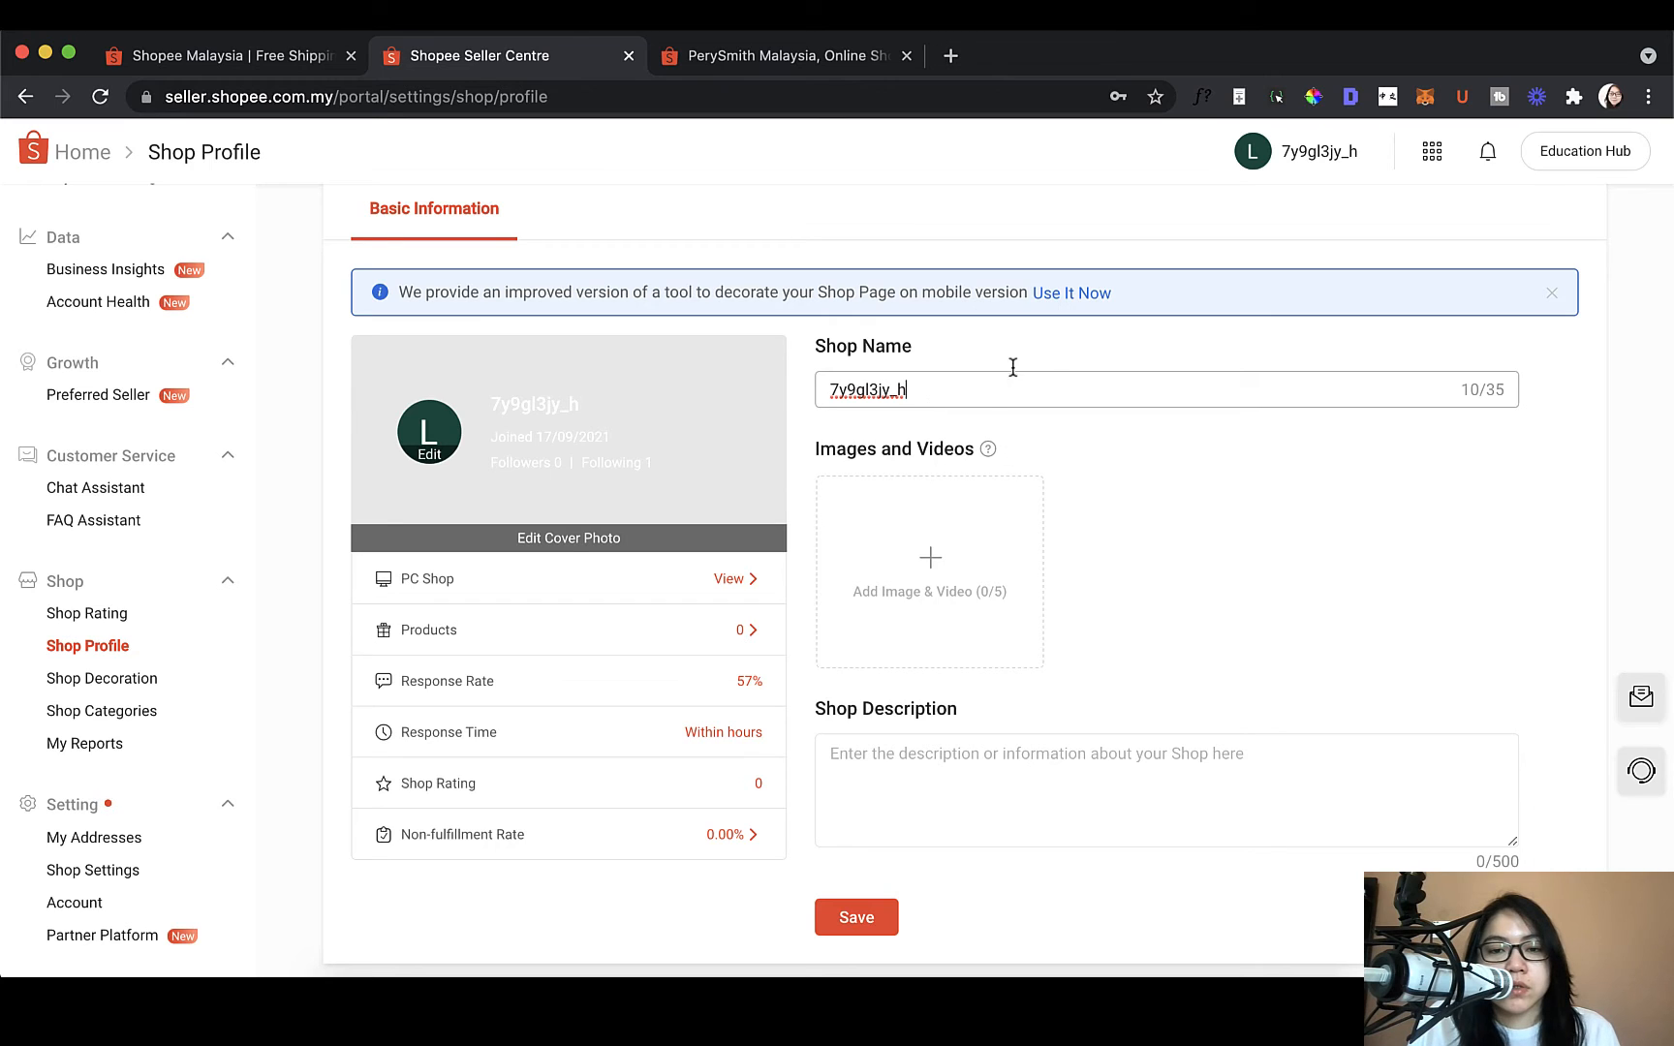
{"action": "mouse_move", "coordinate": [1272, 158]}
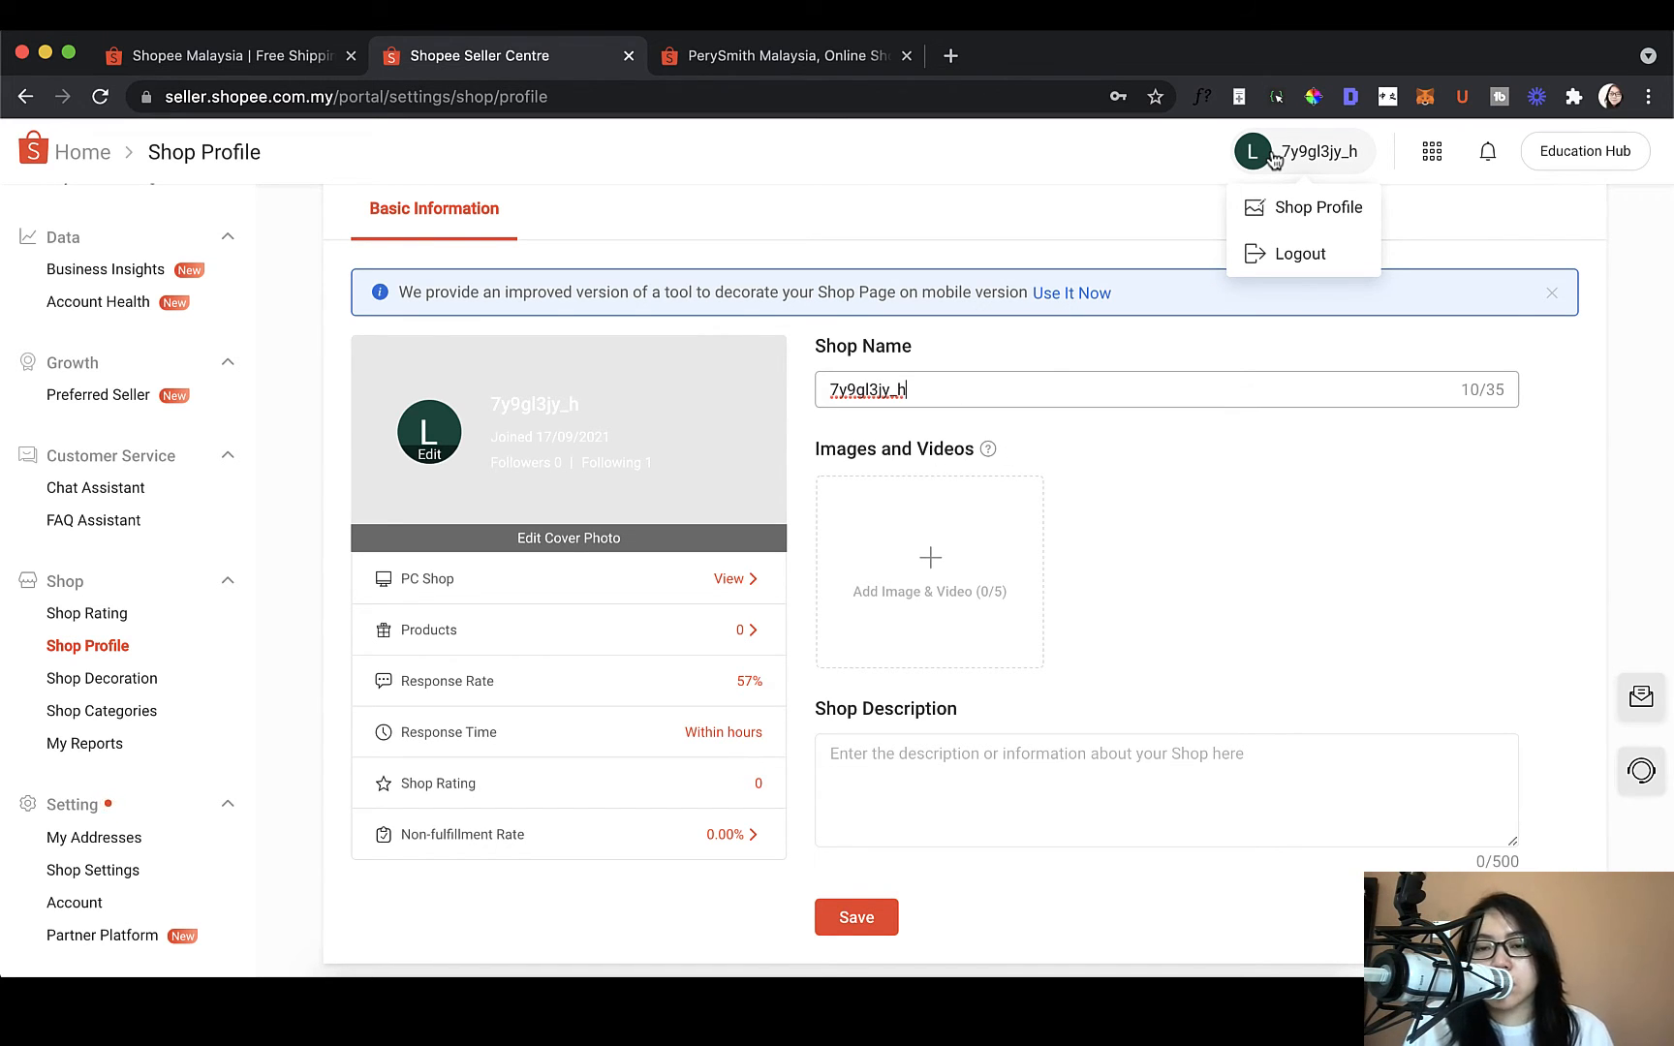
{"action": "left_click_drag", "start_coordinate": [933, 390], "coordinate": [820, 388]}
{"action": "left_click", "coordinate": [968, 399]}
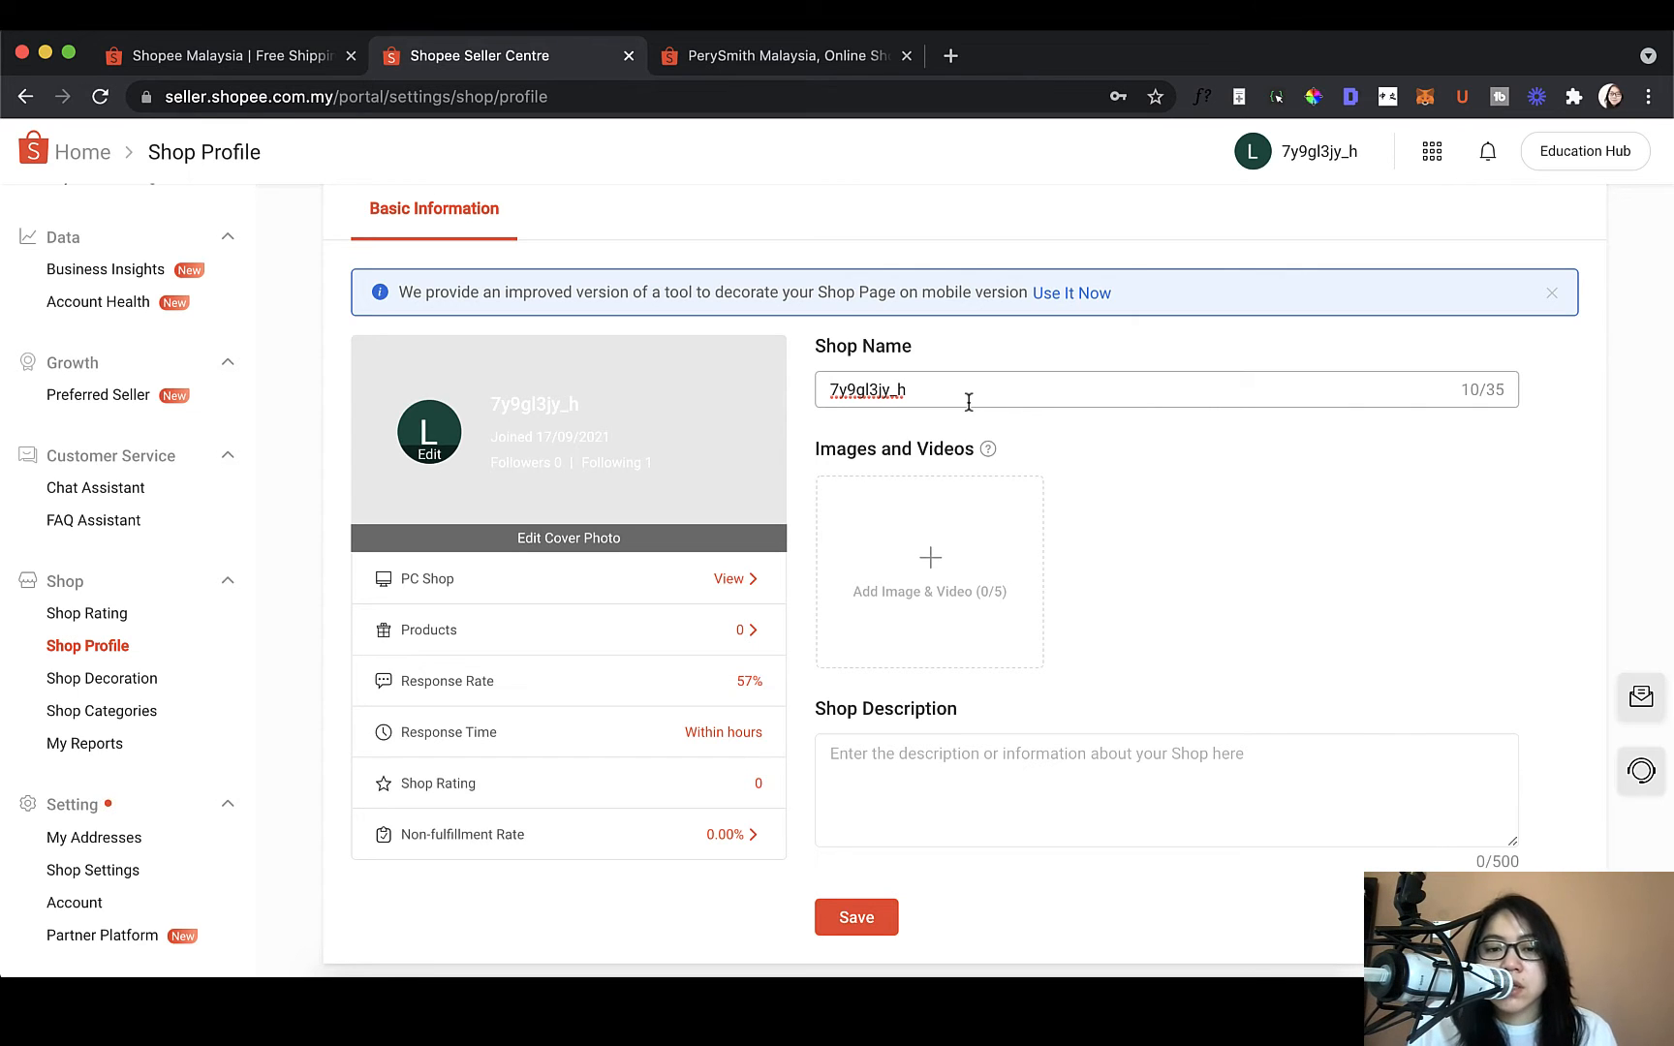
{"action": "double_click", "coordinate": [967, 401]}
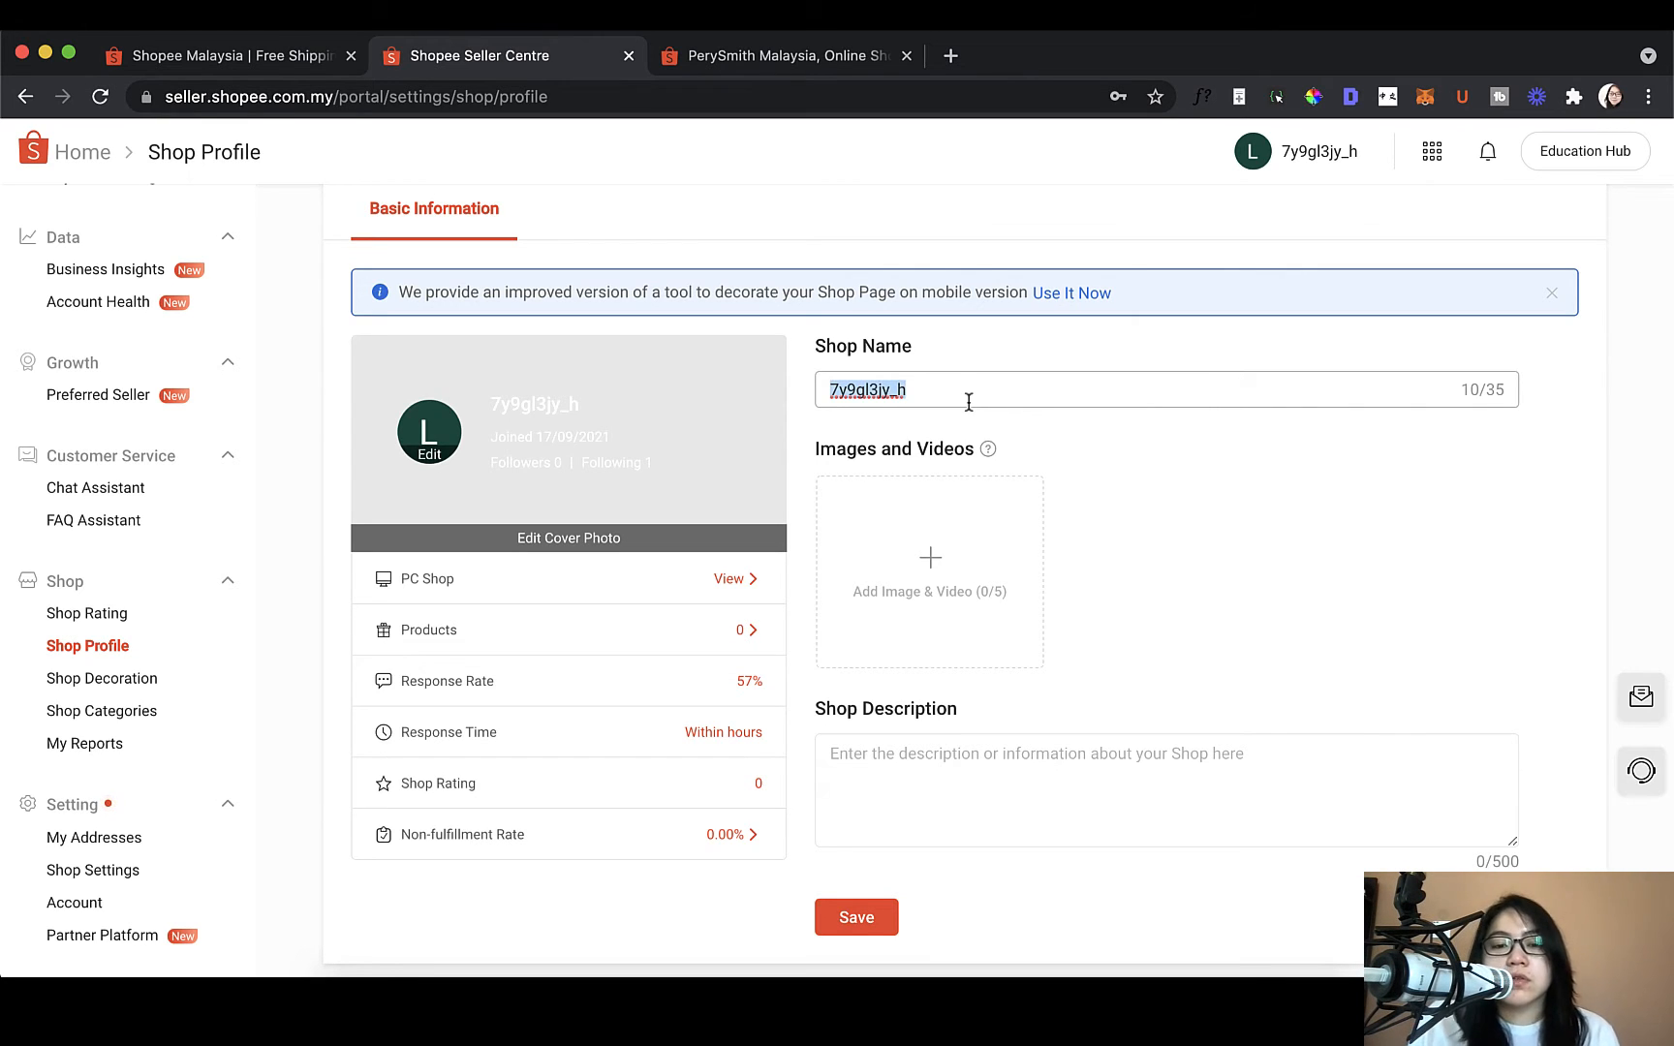
{"action": "type", "text": "Malaysia "}
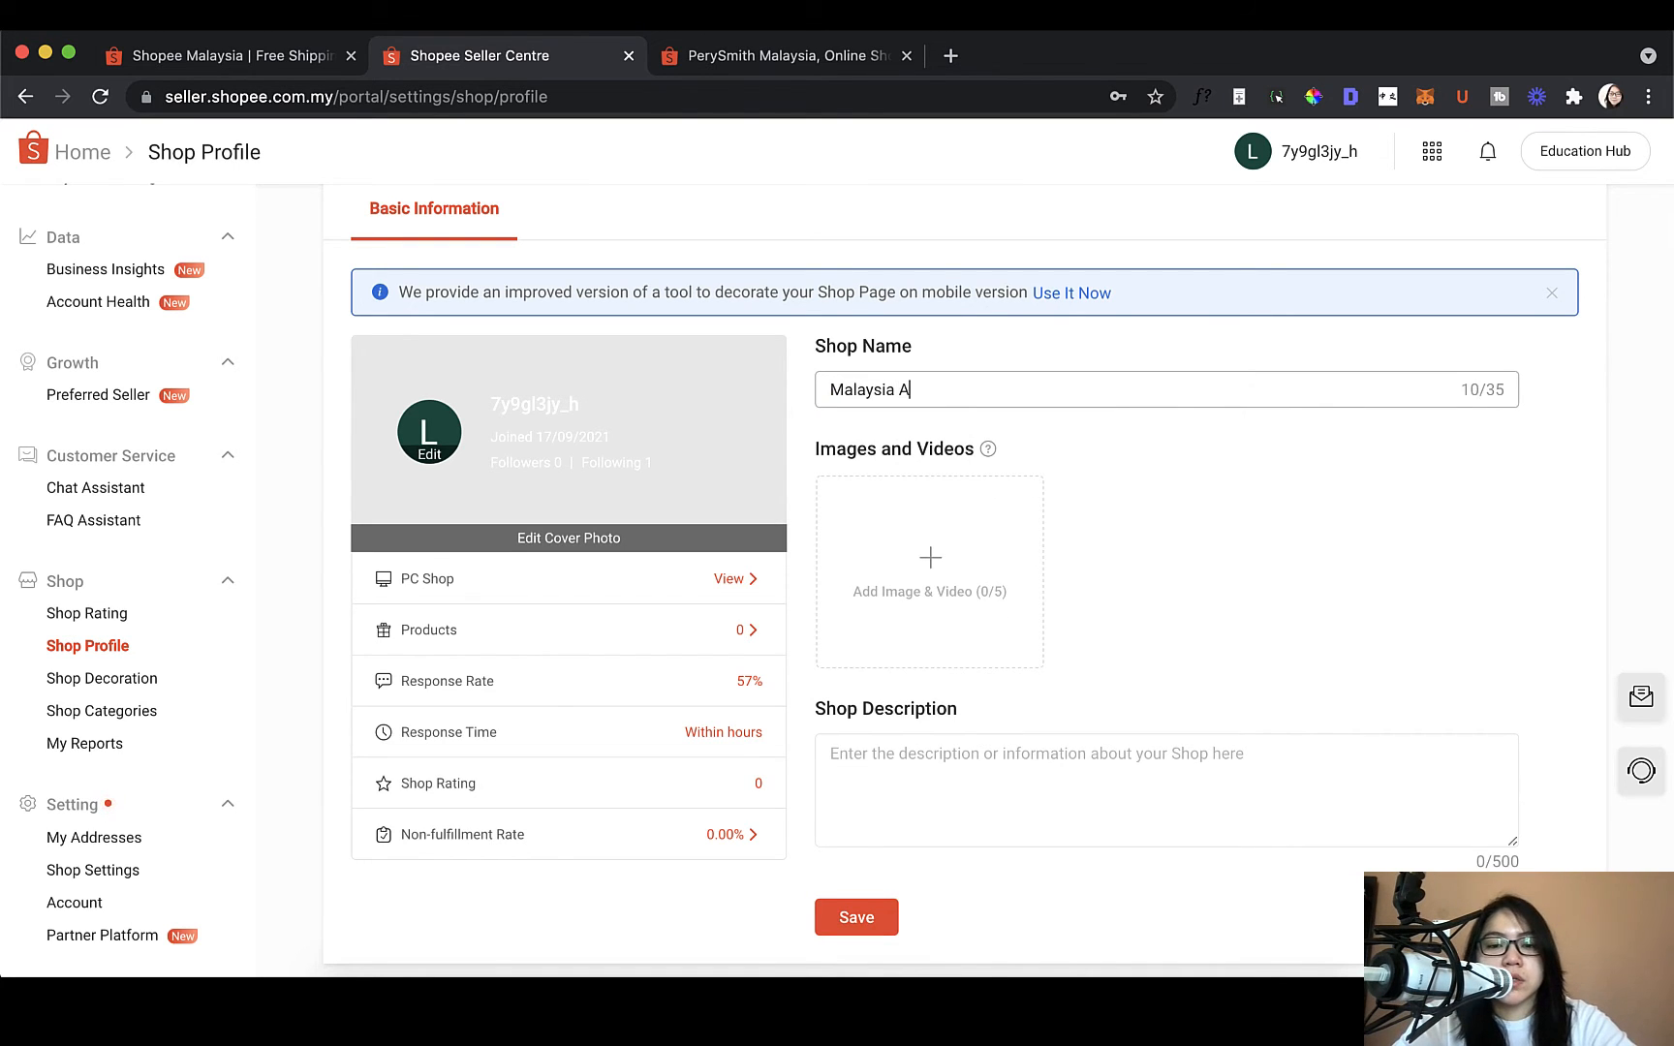
{"action": "type", "text": "Apparel Store"}
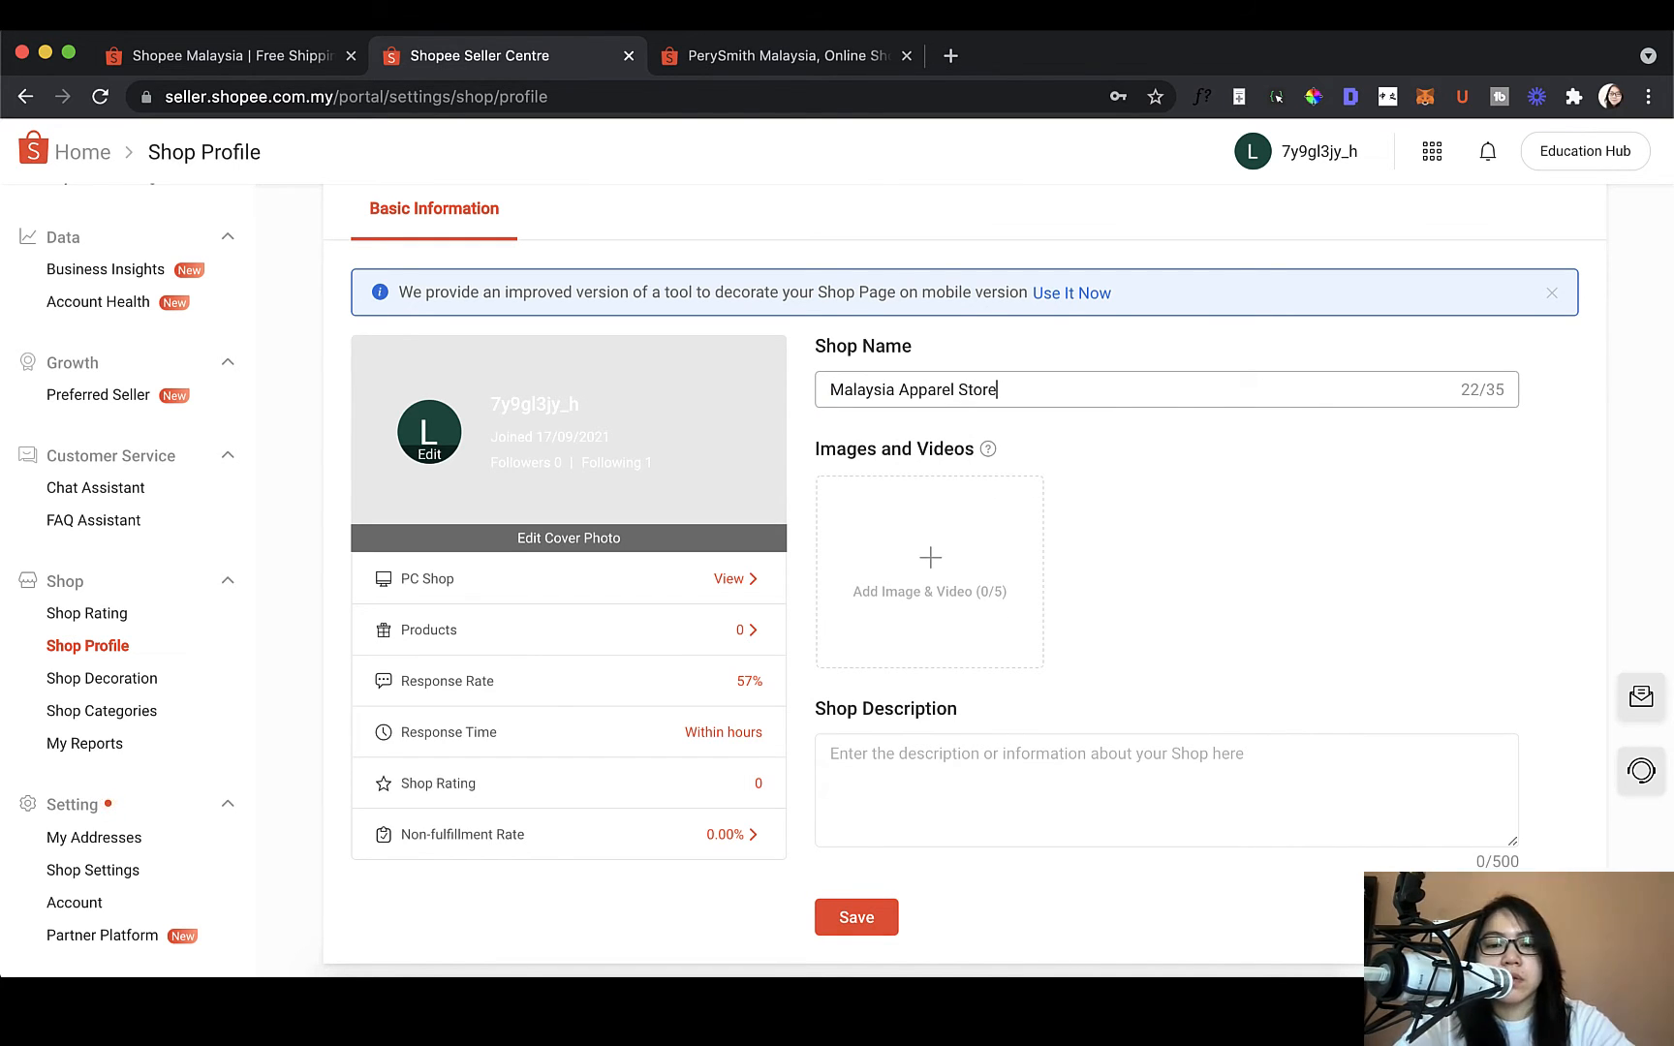
{"action": "left_click", "coordinate": [1250, 455]}
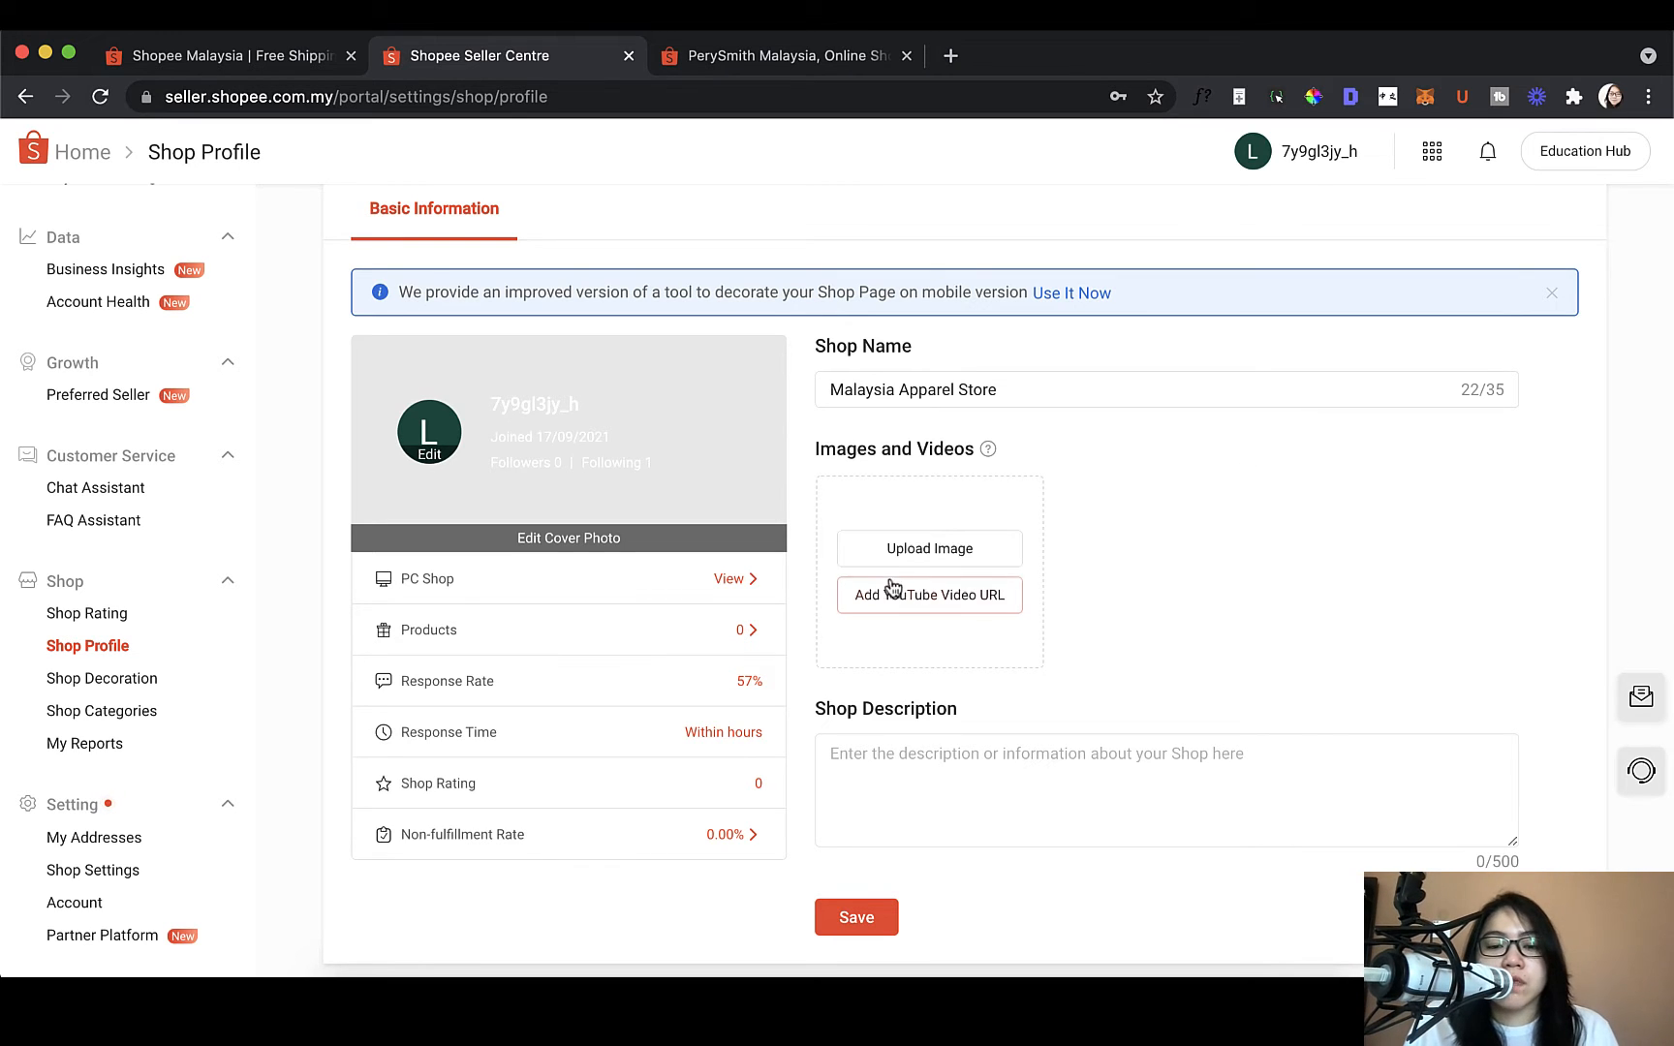
{"action": "left_click", "coordinate": [966, 745]}
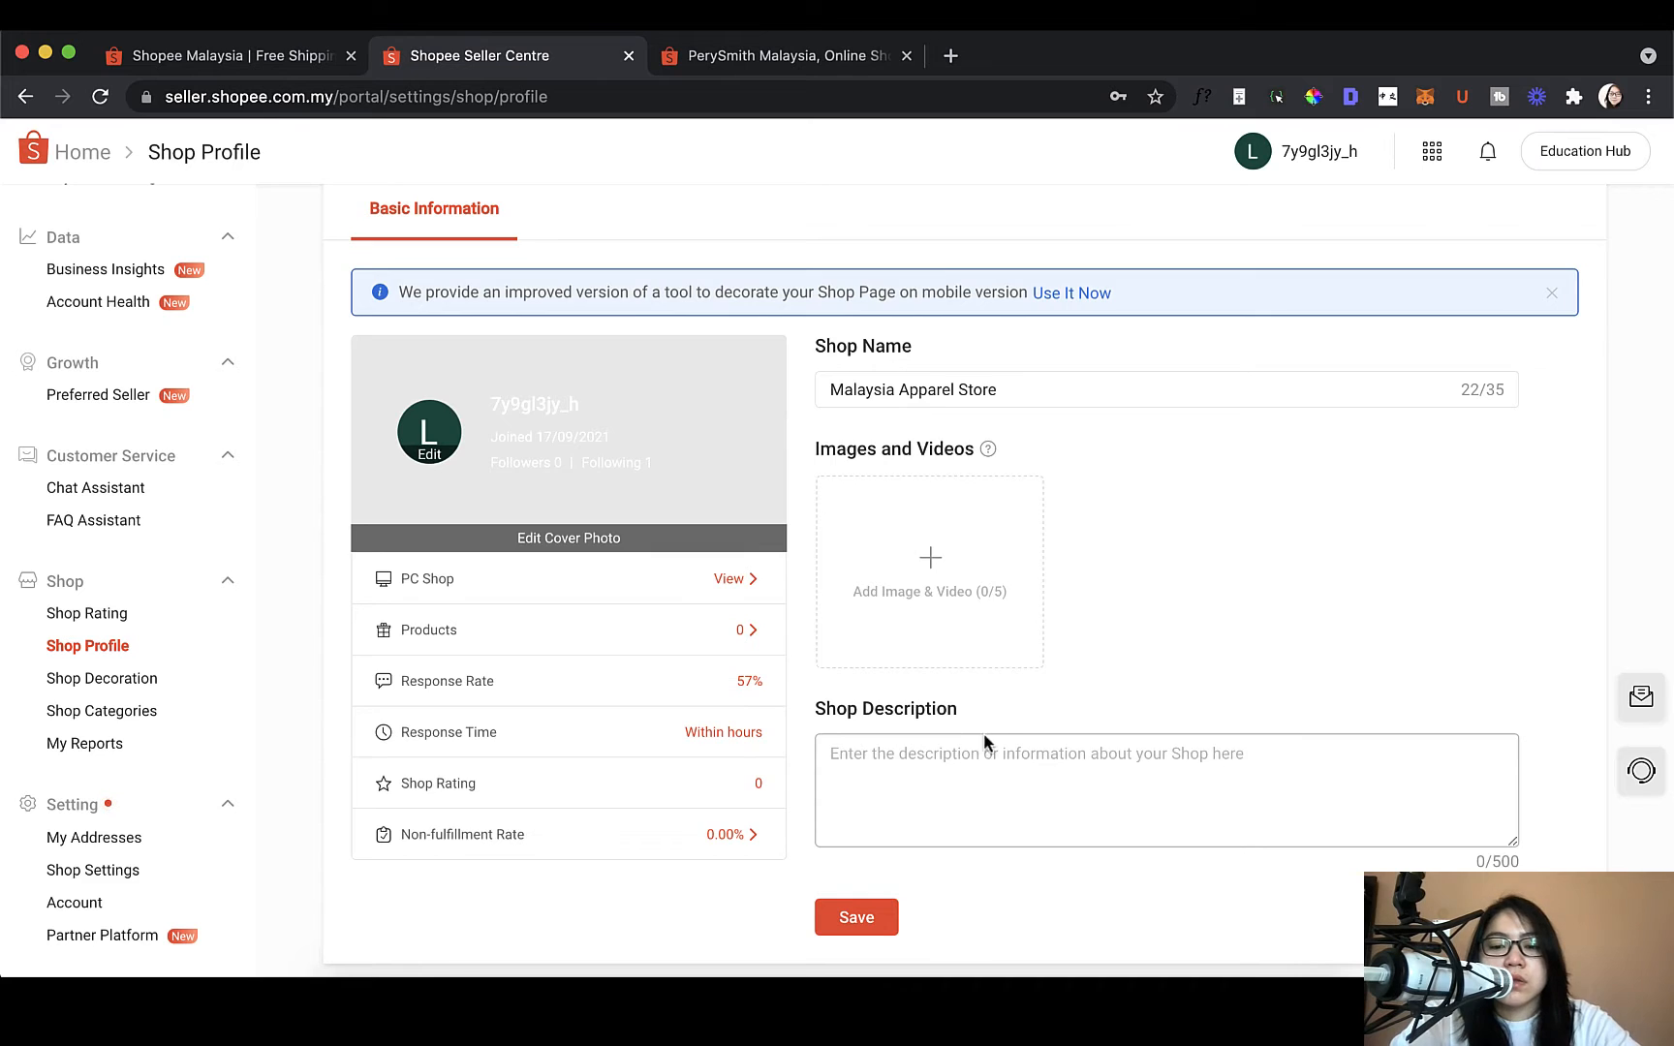
Step: Write the description's 1989 founding sentence and 'Operating hours: Monday - Friday, 8am - 5pm'
{"action": "scroll", "coordinate": [984, 742], "scroll_direction": "down", "scroll_amount": 1}
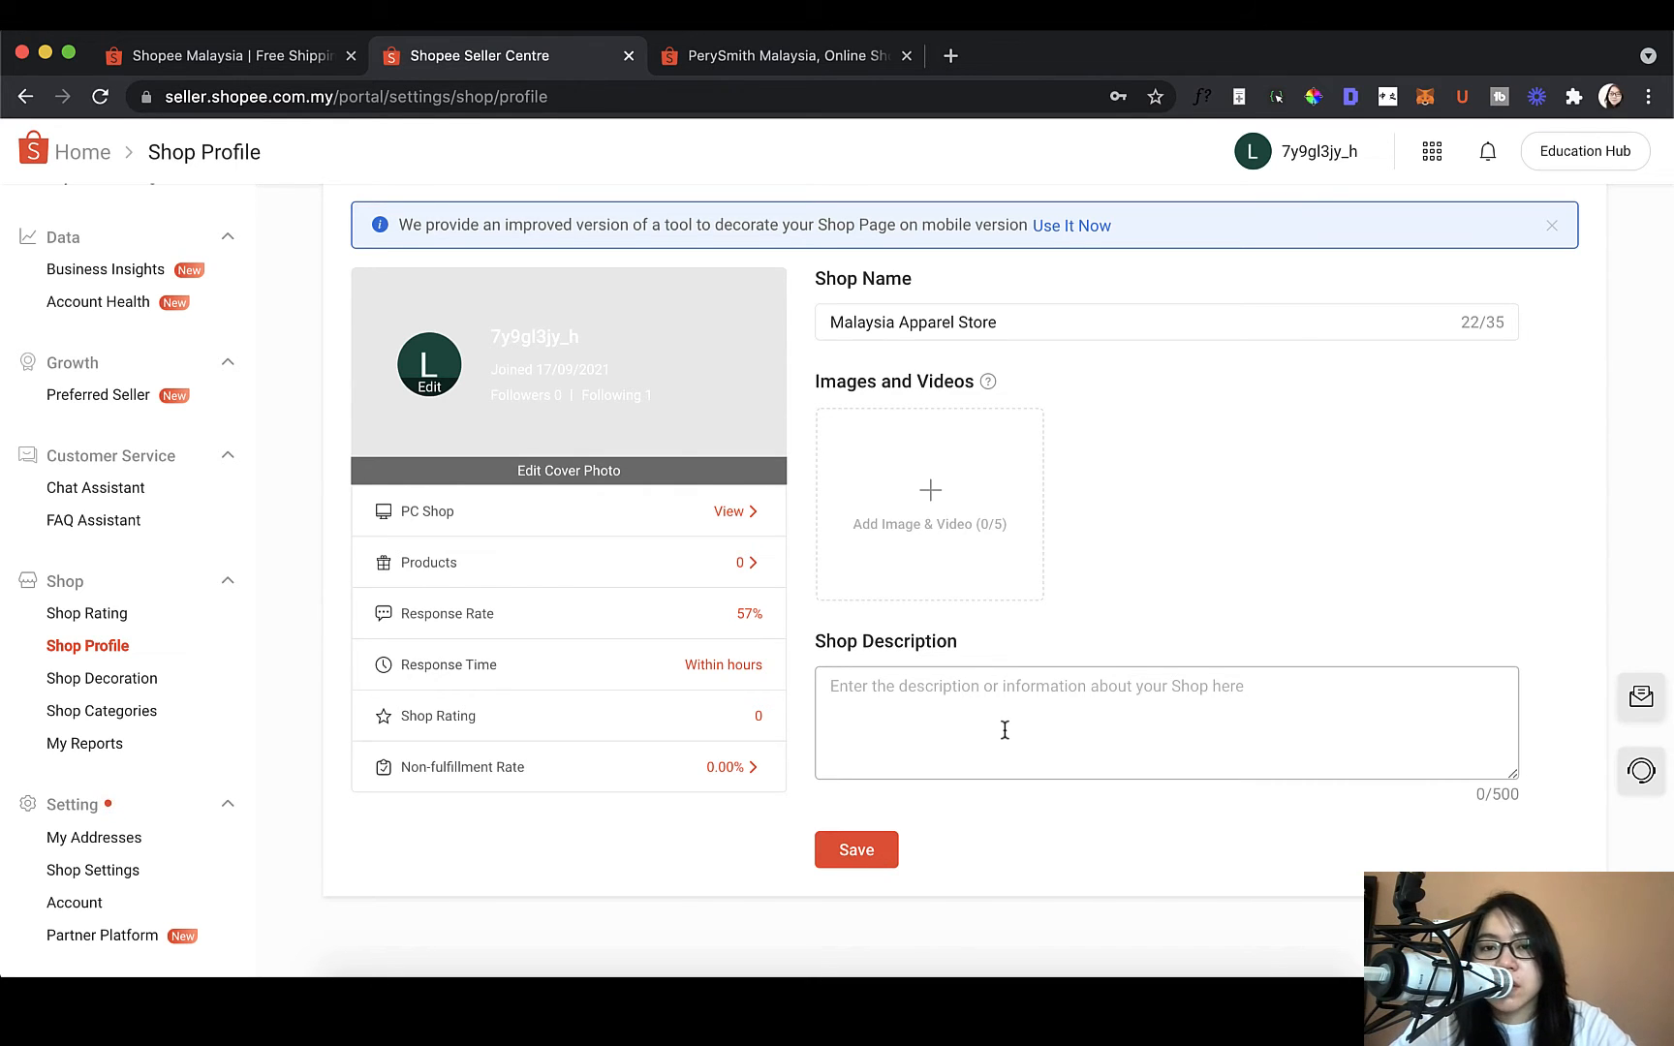
{"action": "type", "text": "Mala"}
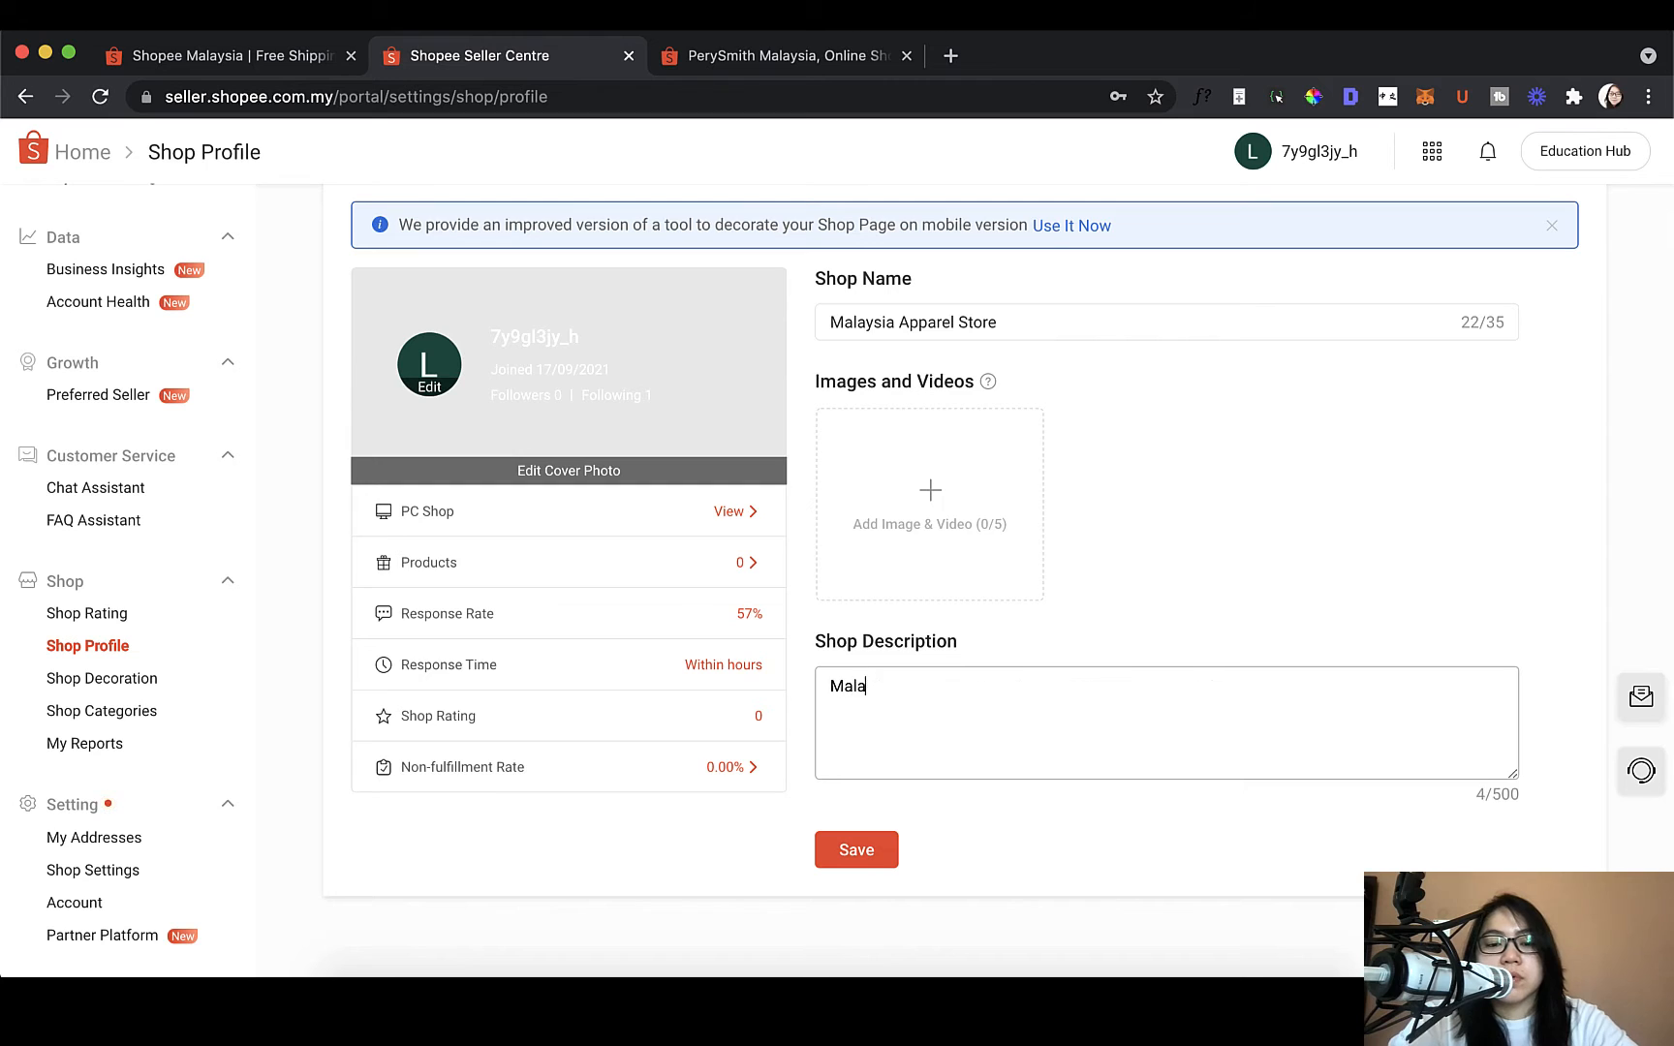
{"action": "type", "text": "ysia Apparel Store was established in 198"}
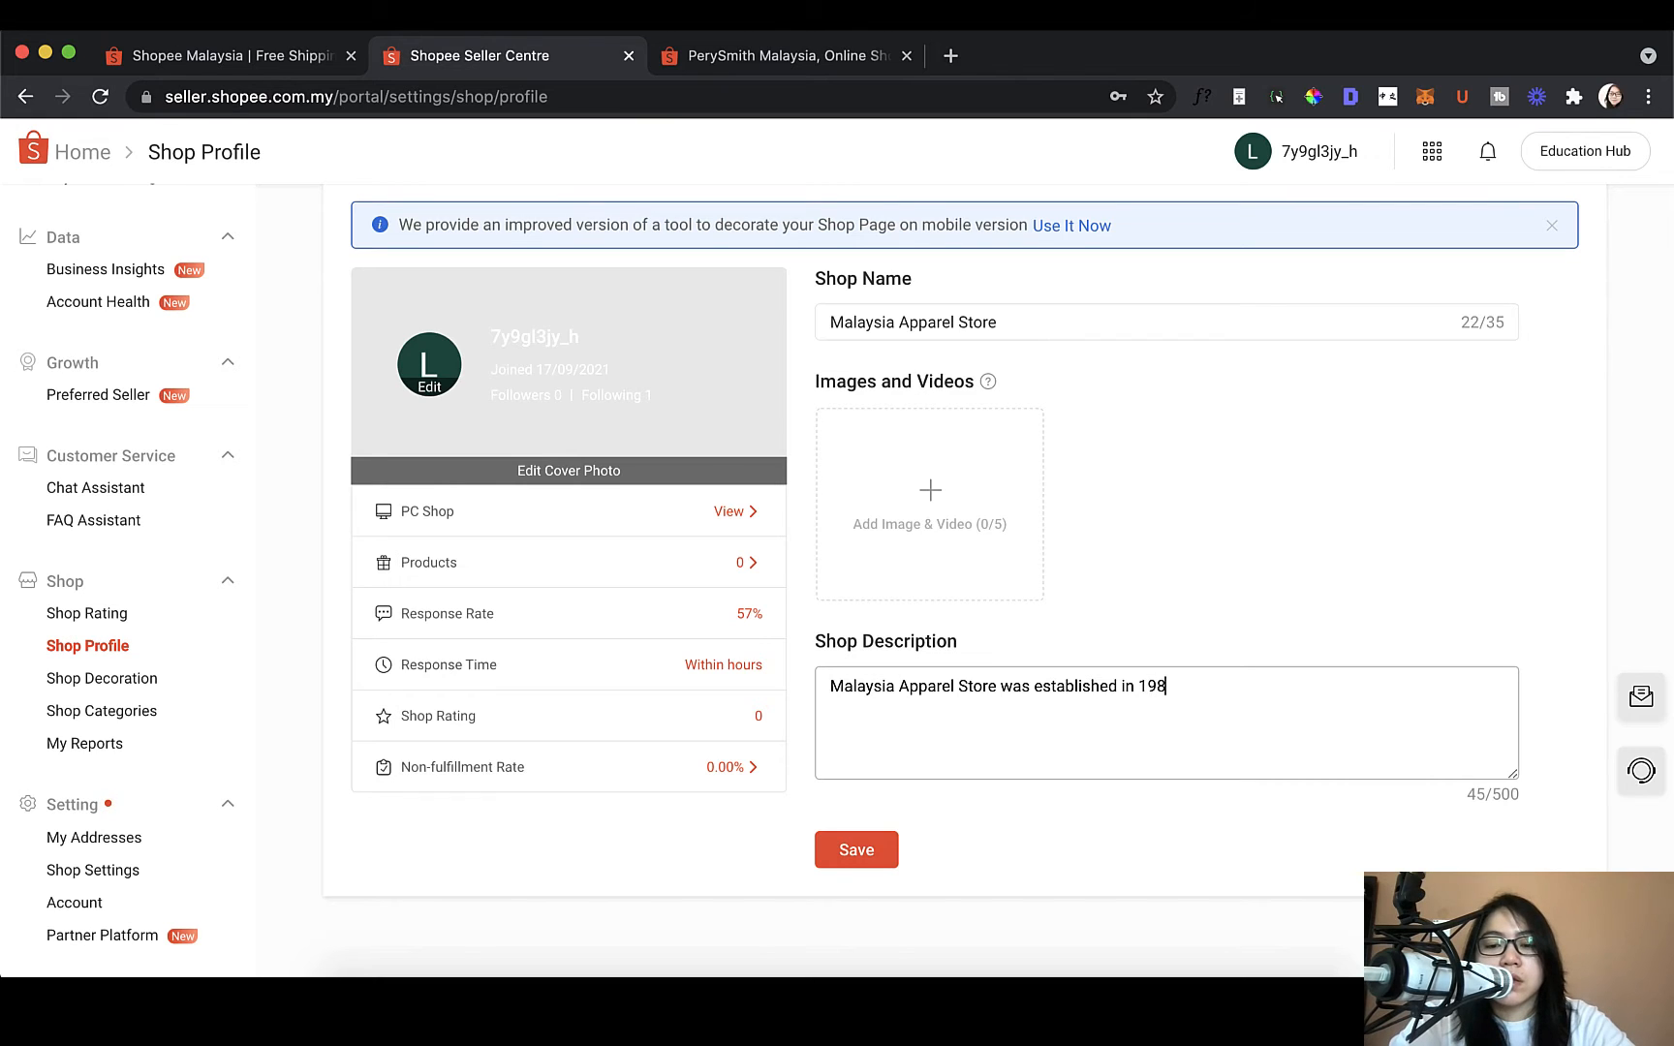
{"action": "type", "text": "9 as the prem"}
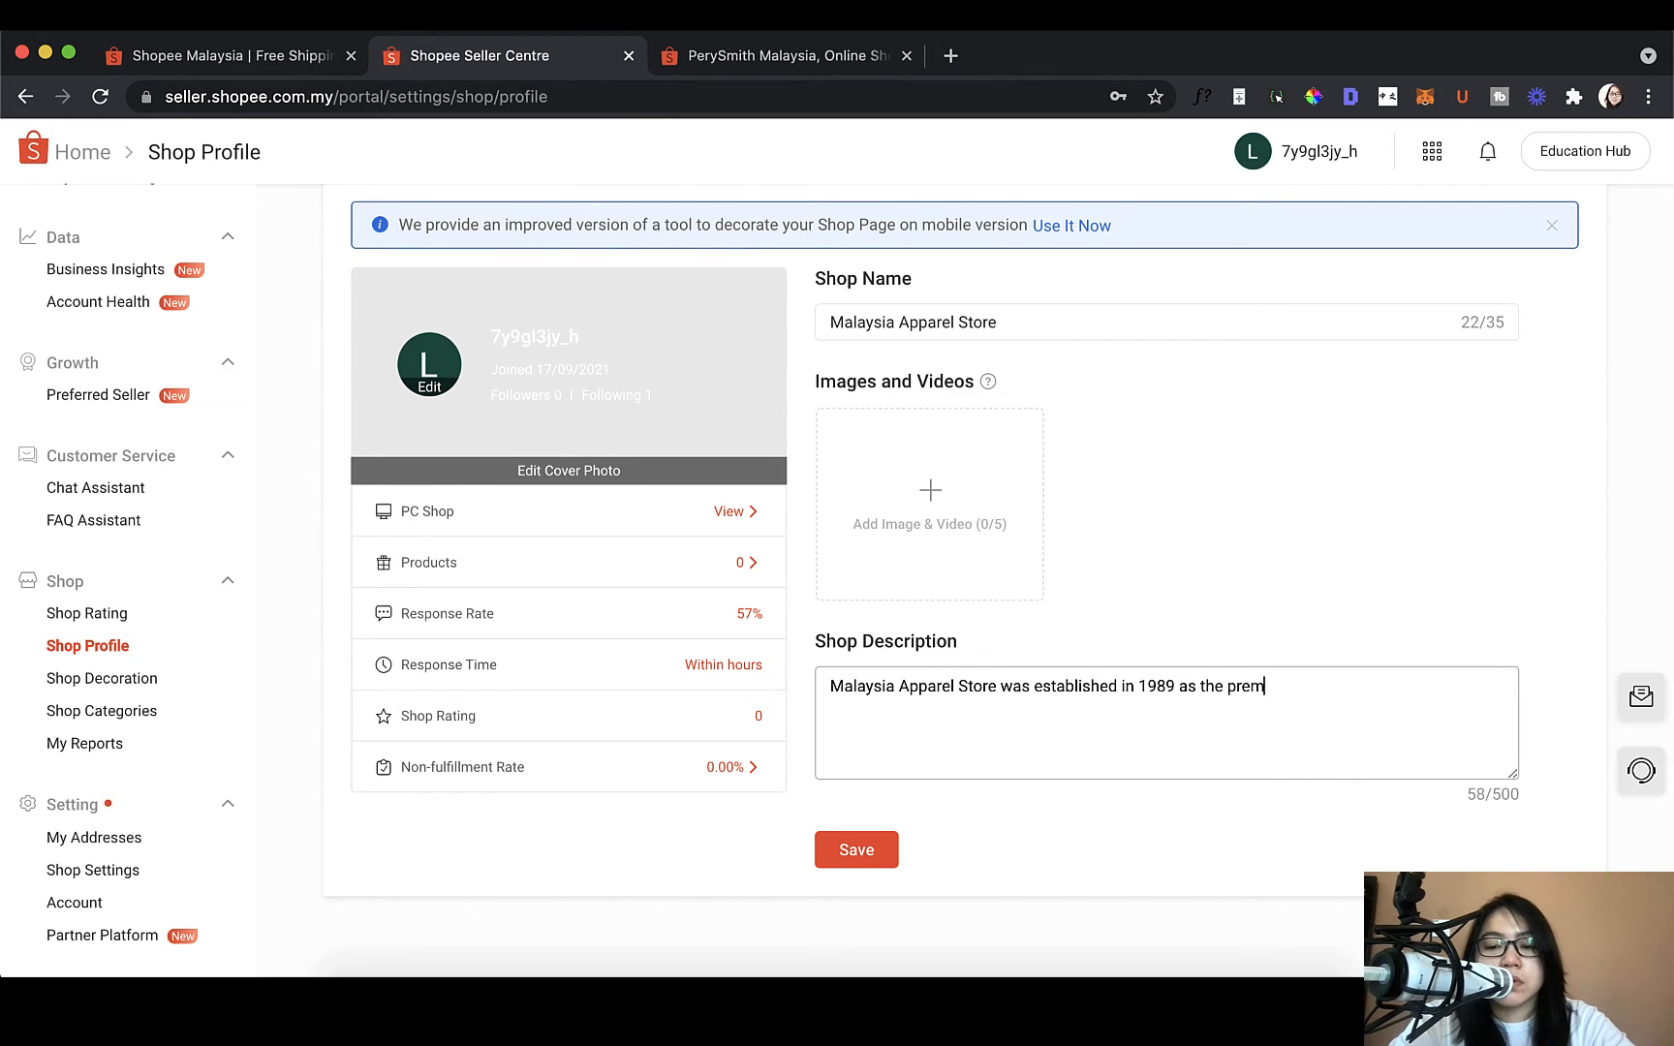
{"action": "type", "text": "ier supplier of "}
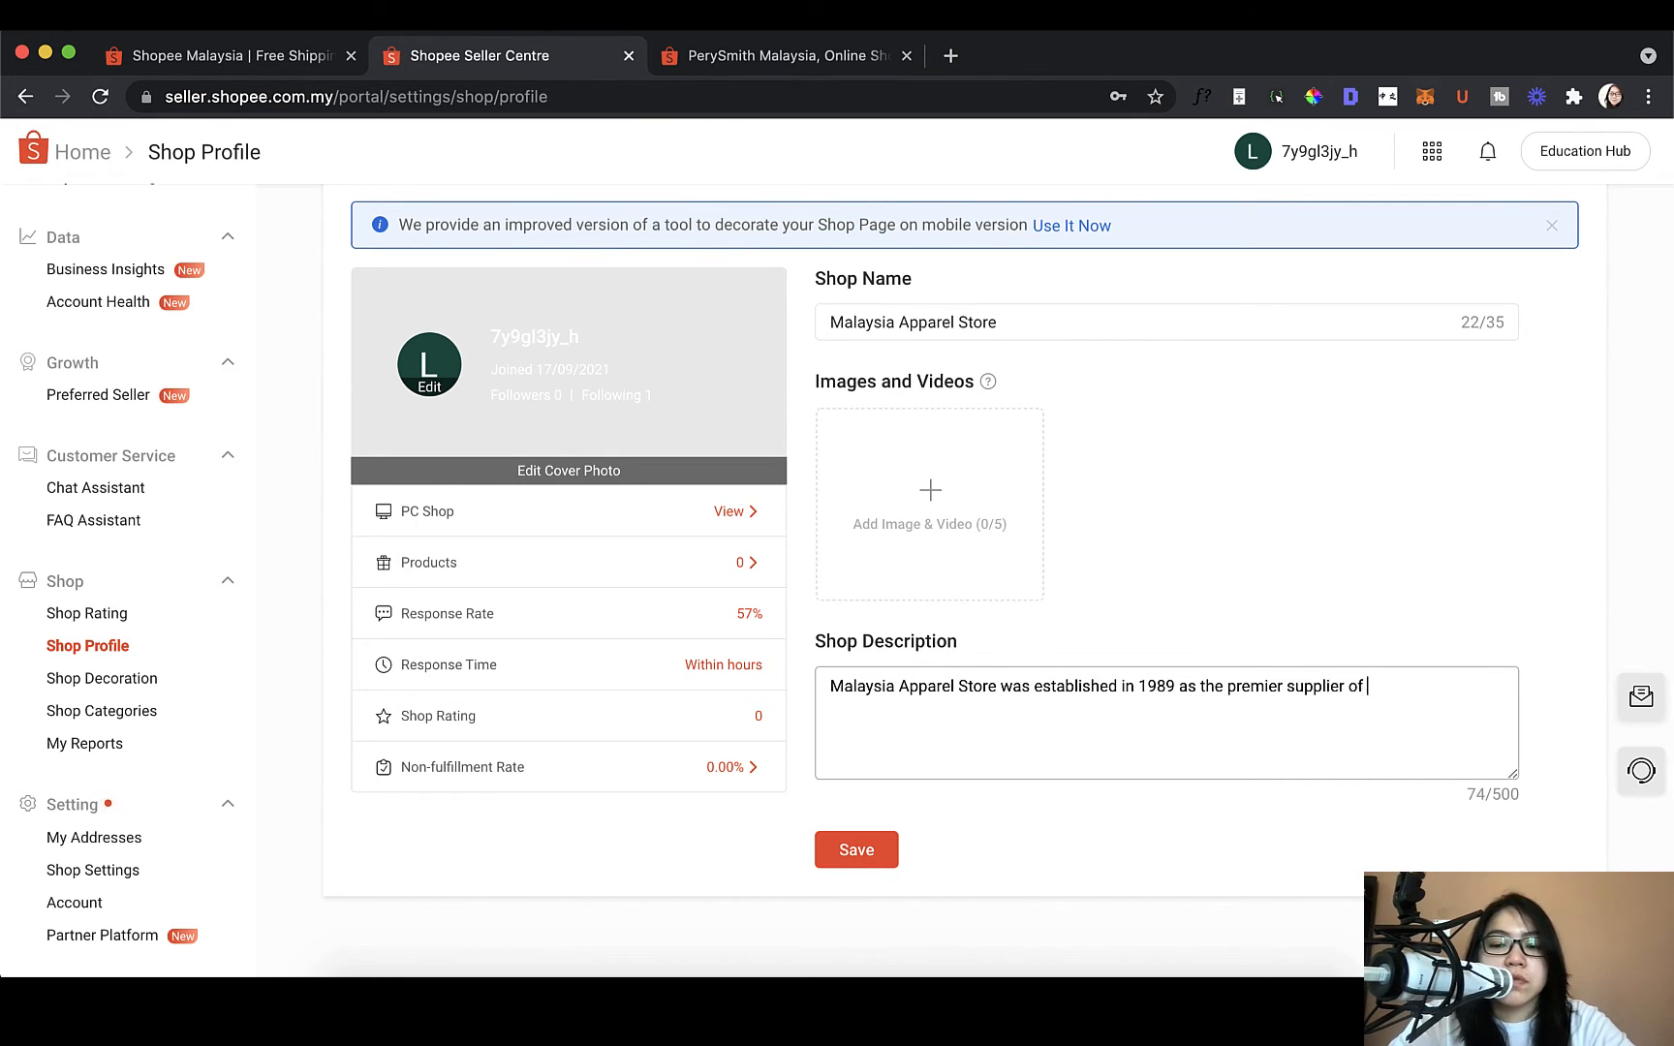
{"action": "type", "text": "apparel in Mala"}
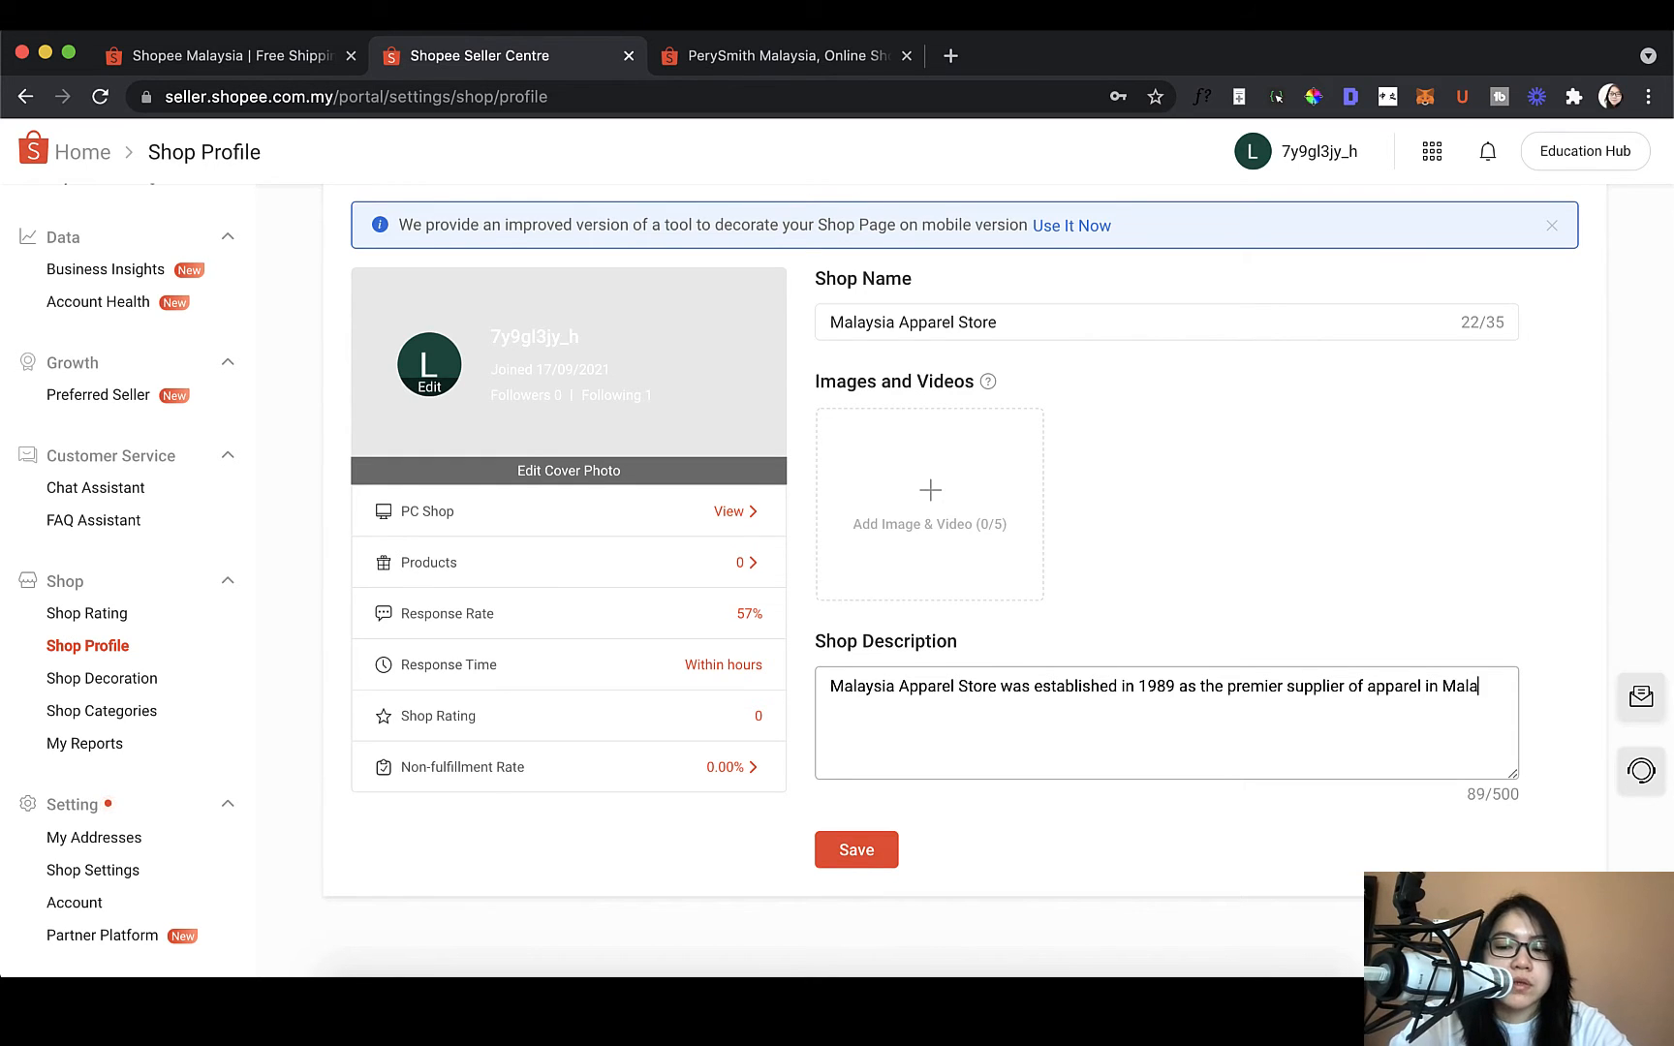
{"action": "type", "text": "ysia."}
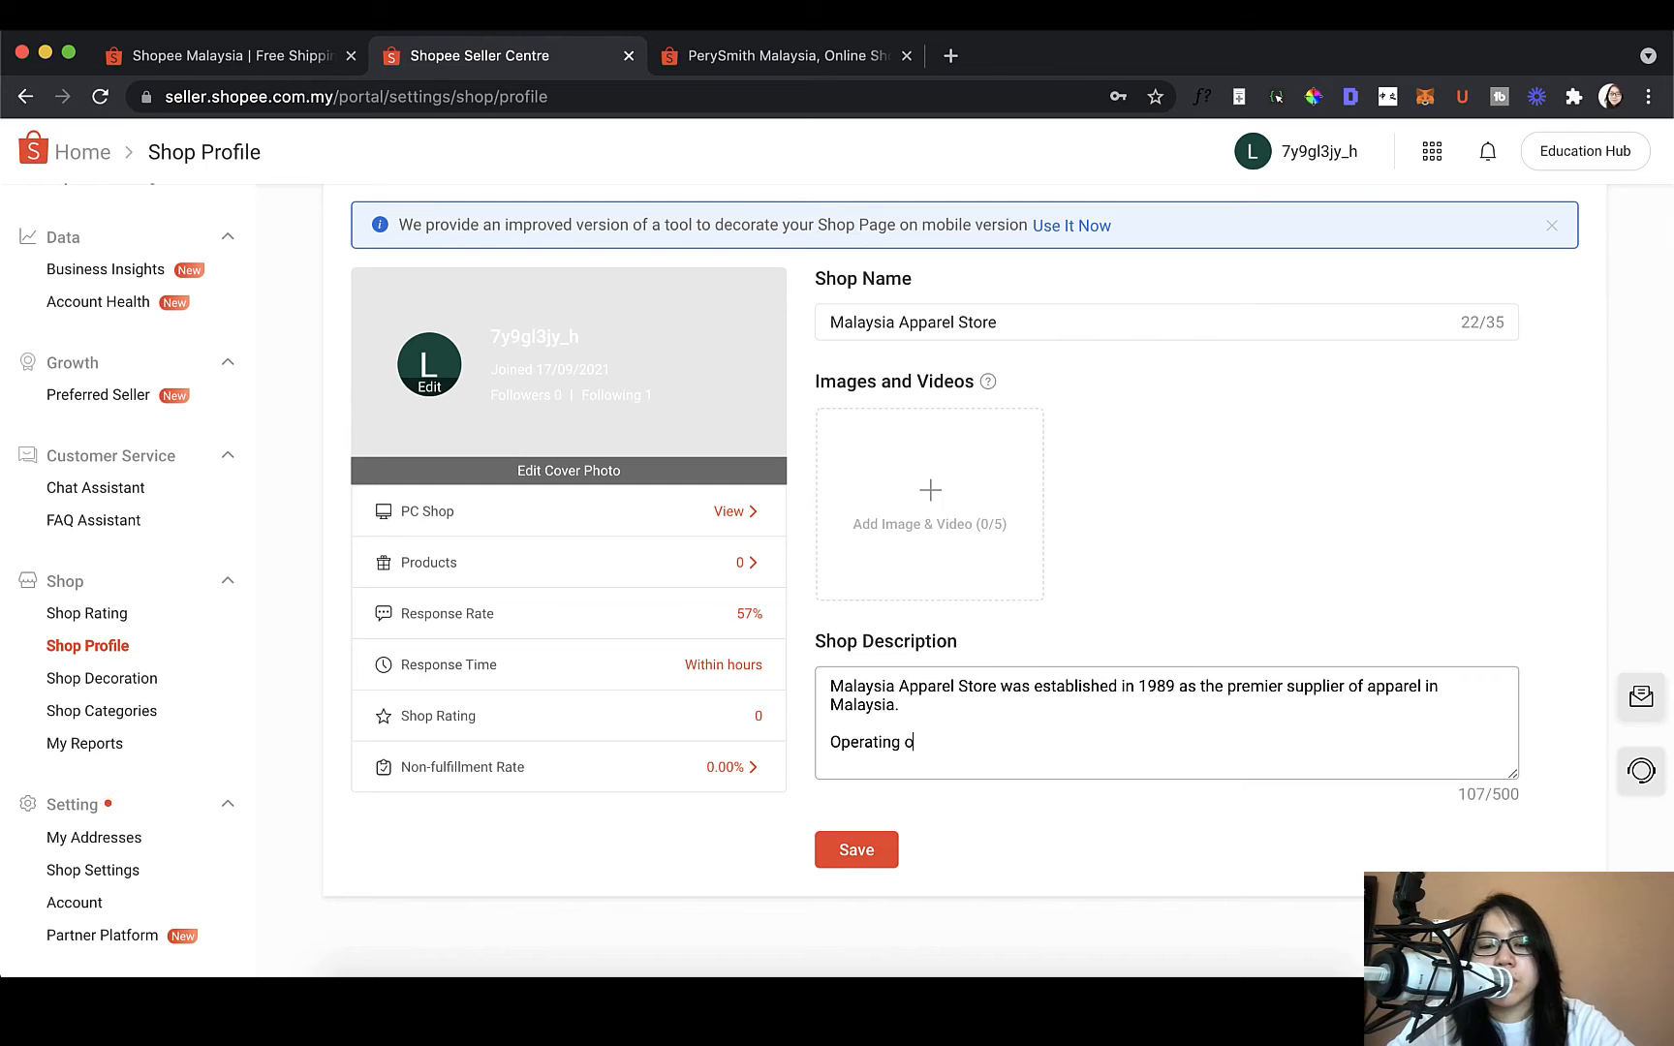
{"action": "key", "text": "BackSpace"}
{"action": "key", "text": "BackSpace"}
{"action": "type", "text": "hours"}
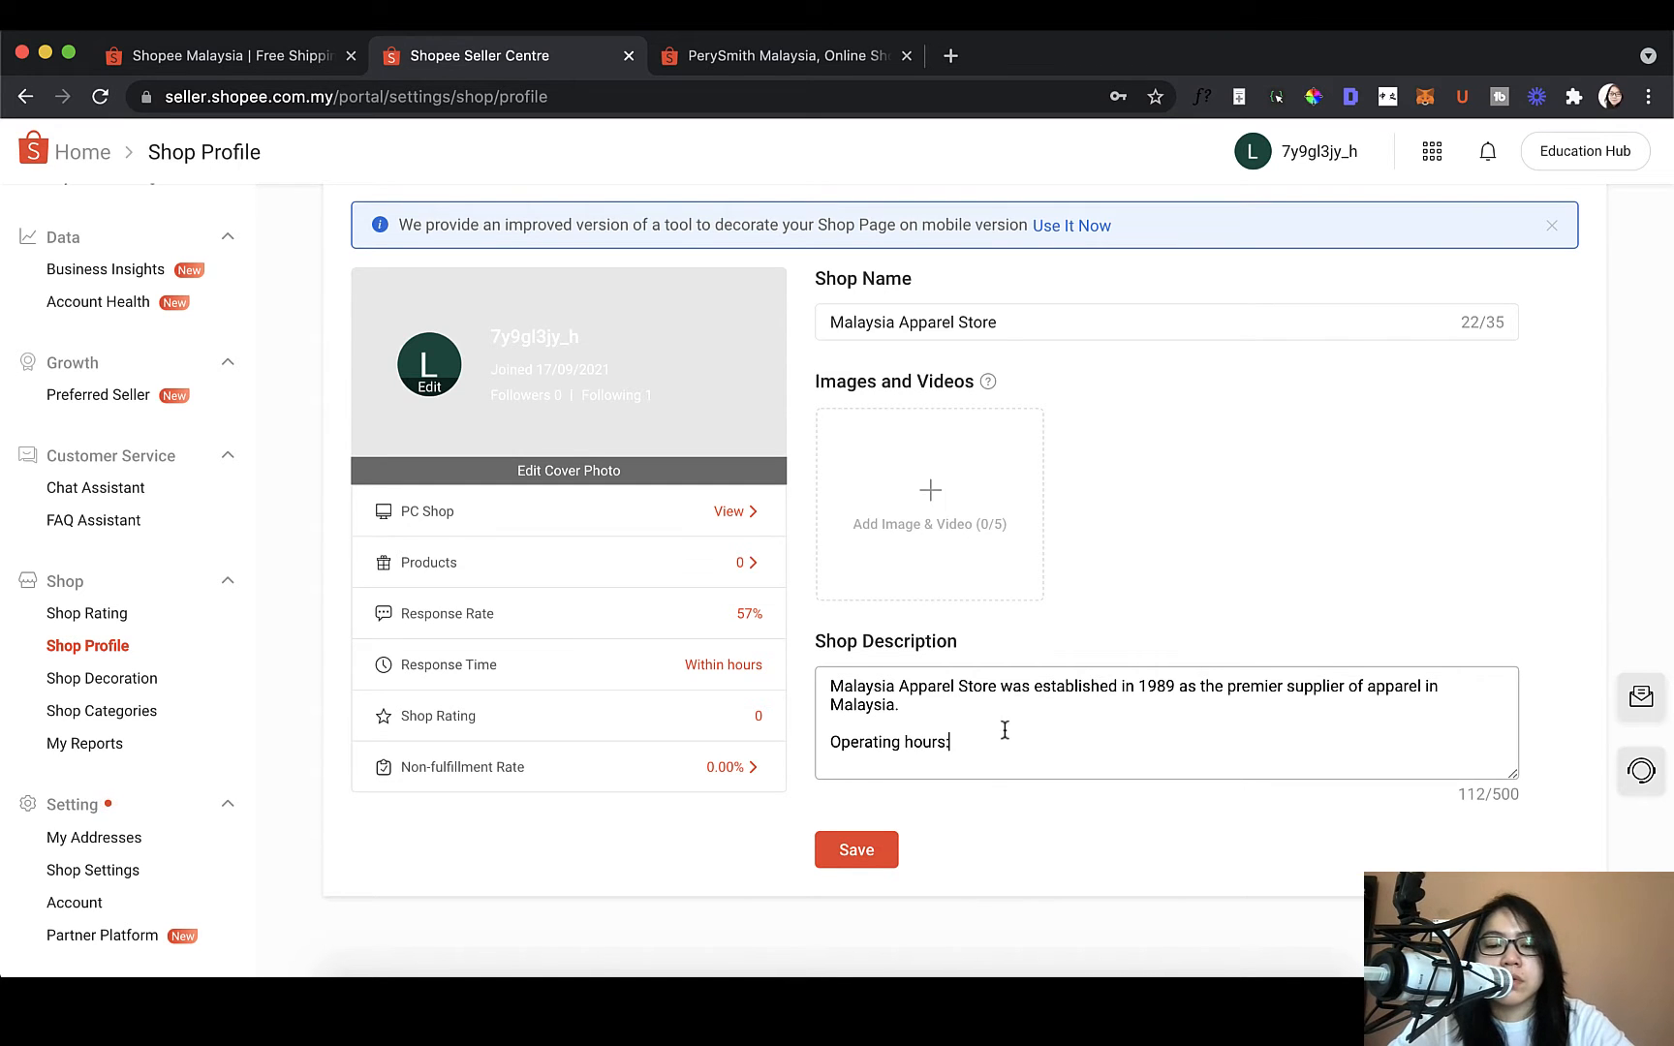
{"action": "type", "text": ":"}
{"action": "key", "text": "Return"}
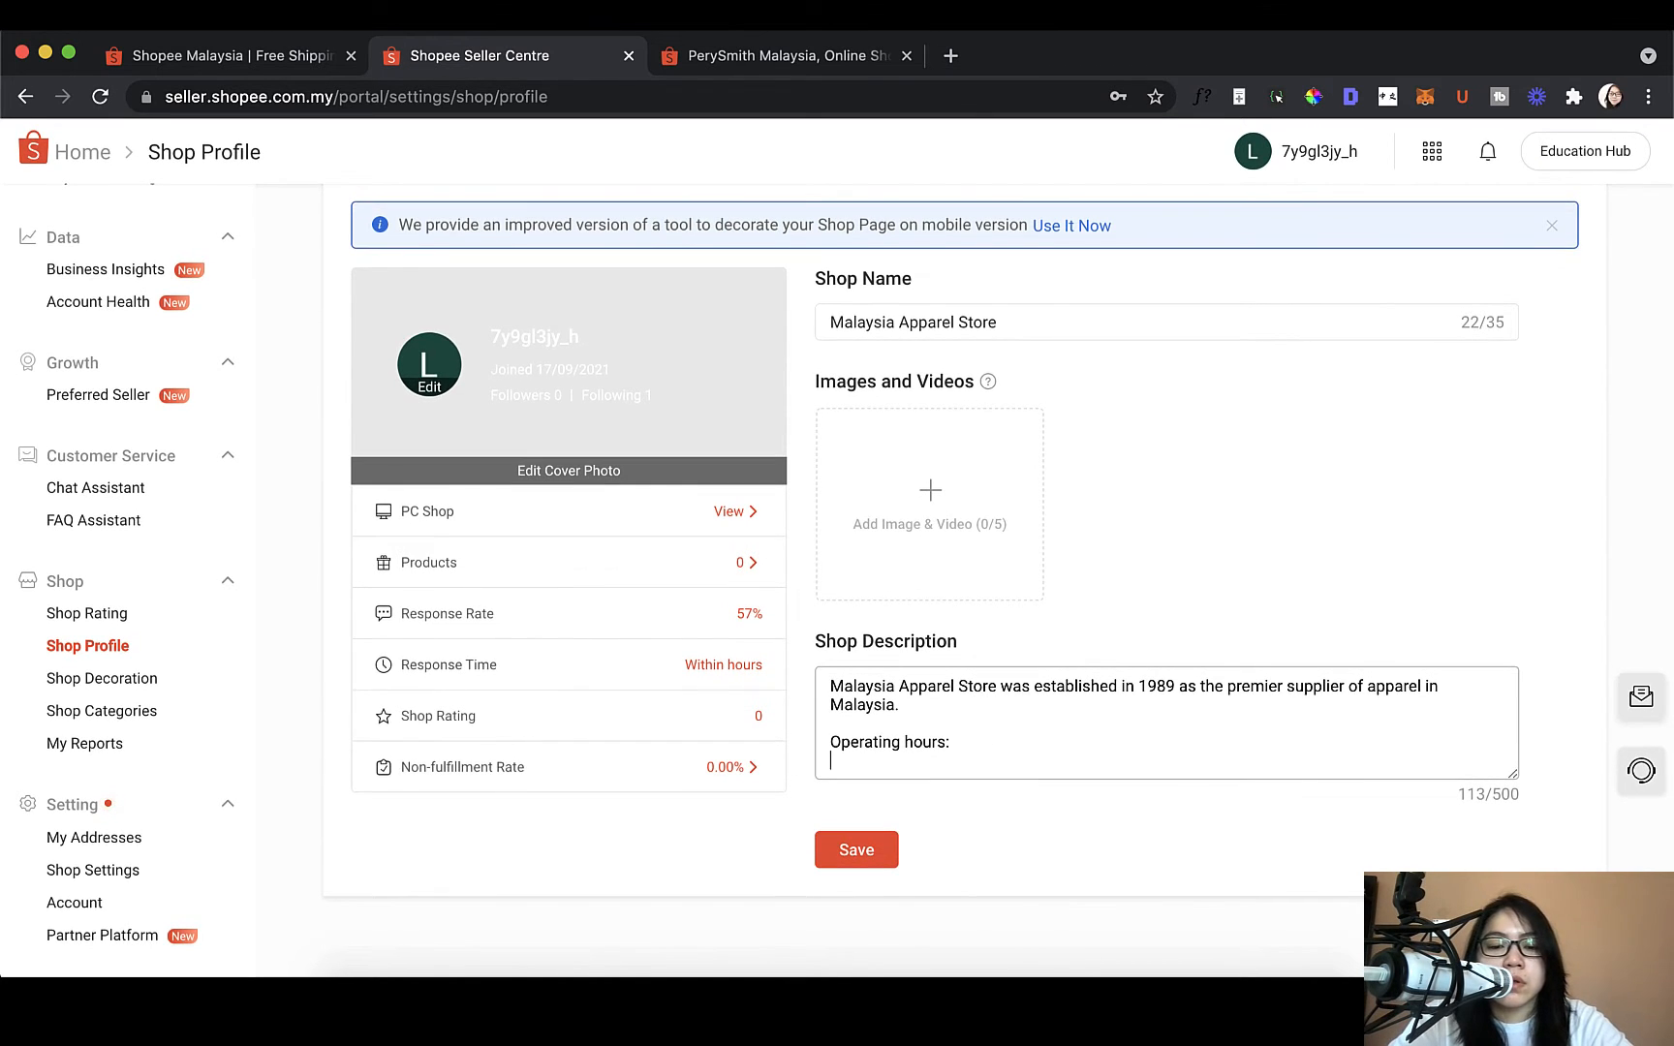
{"action": "type", "text": "Monday -"}
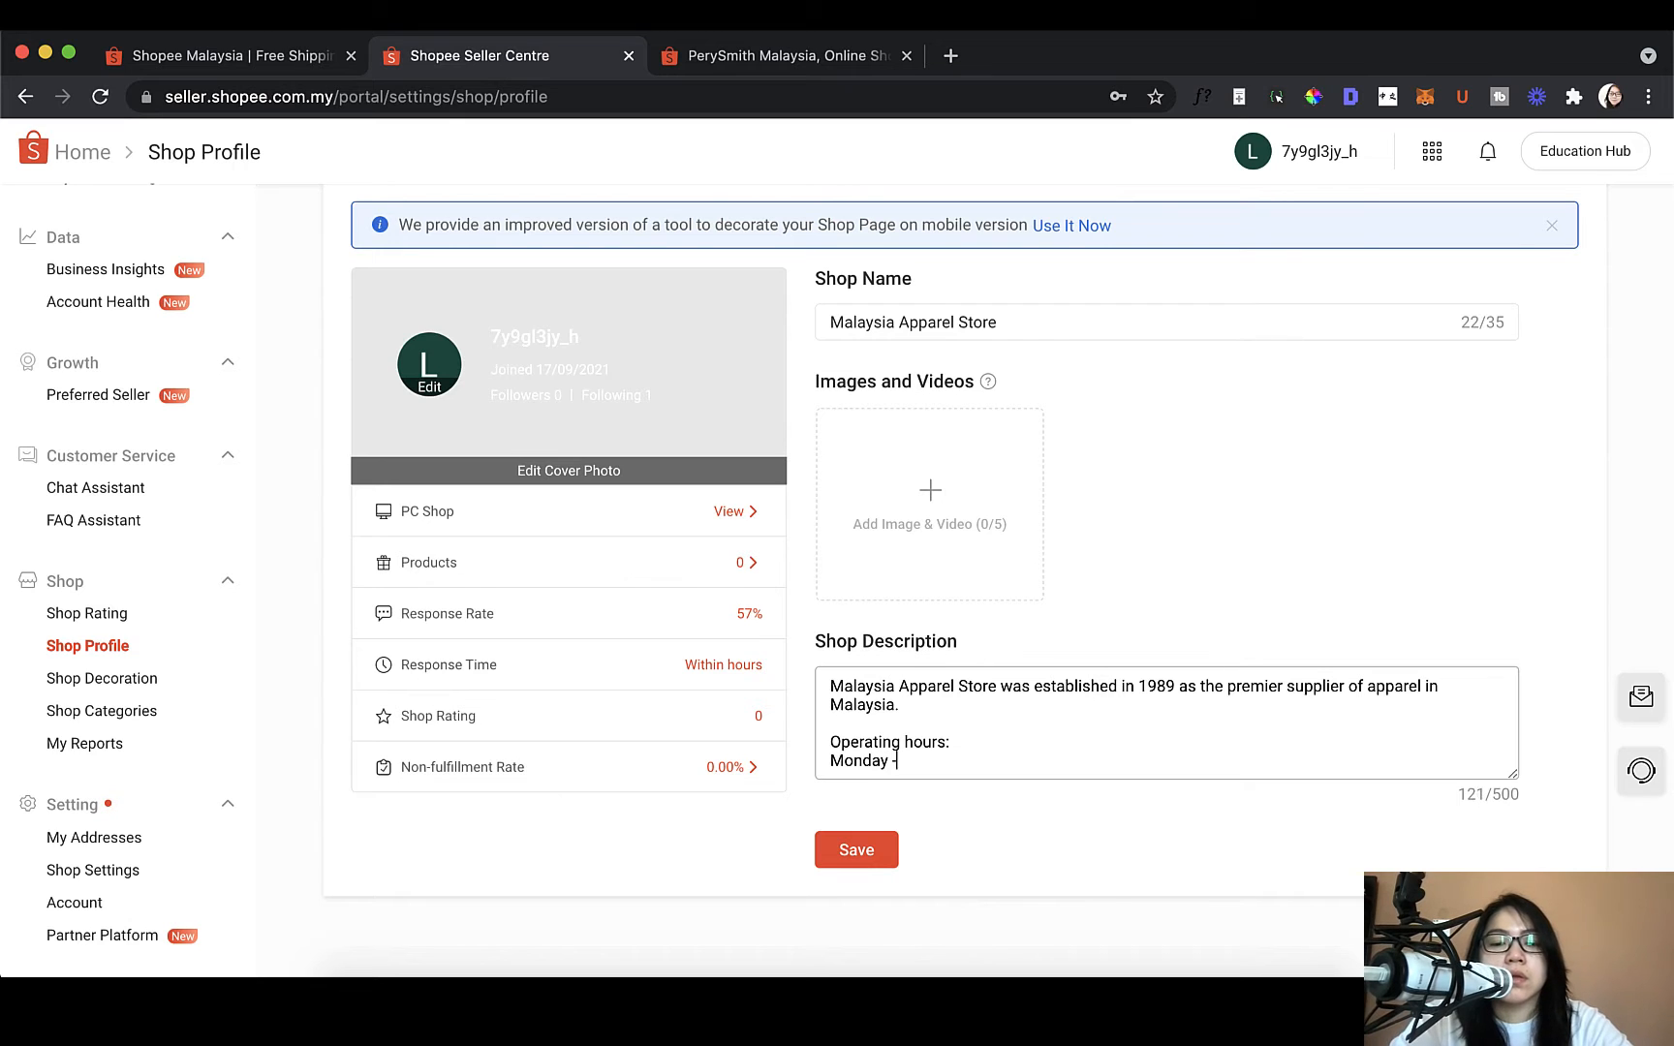
{"action": "type", "text": " Friday, "}
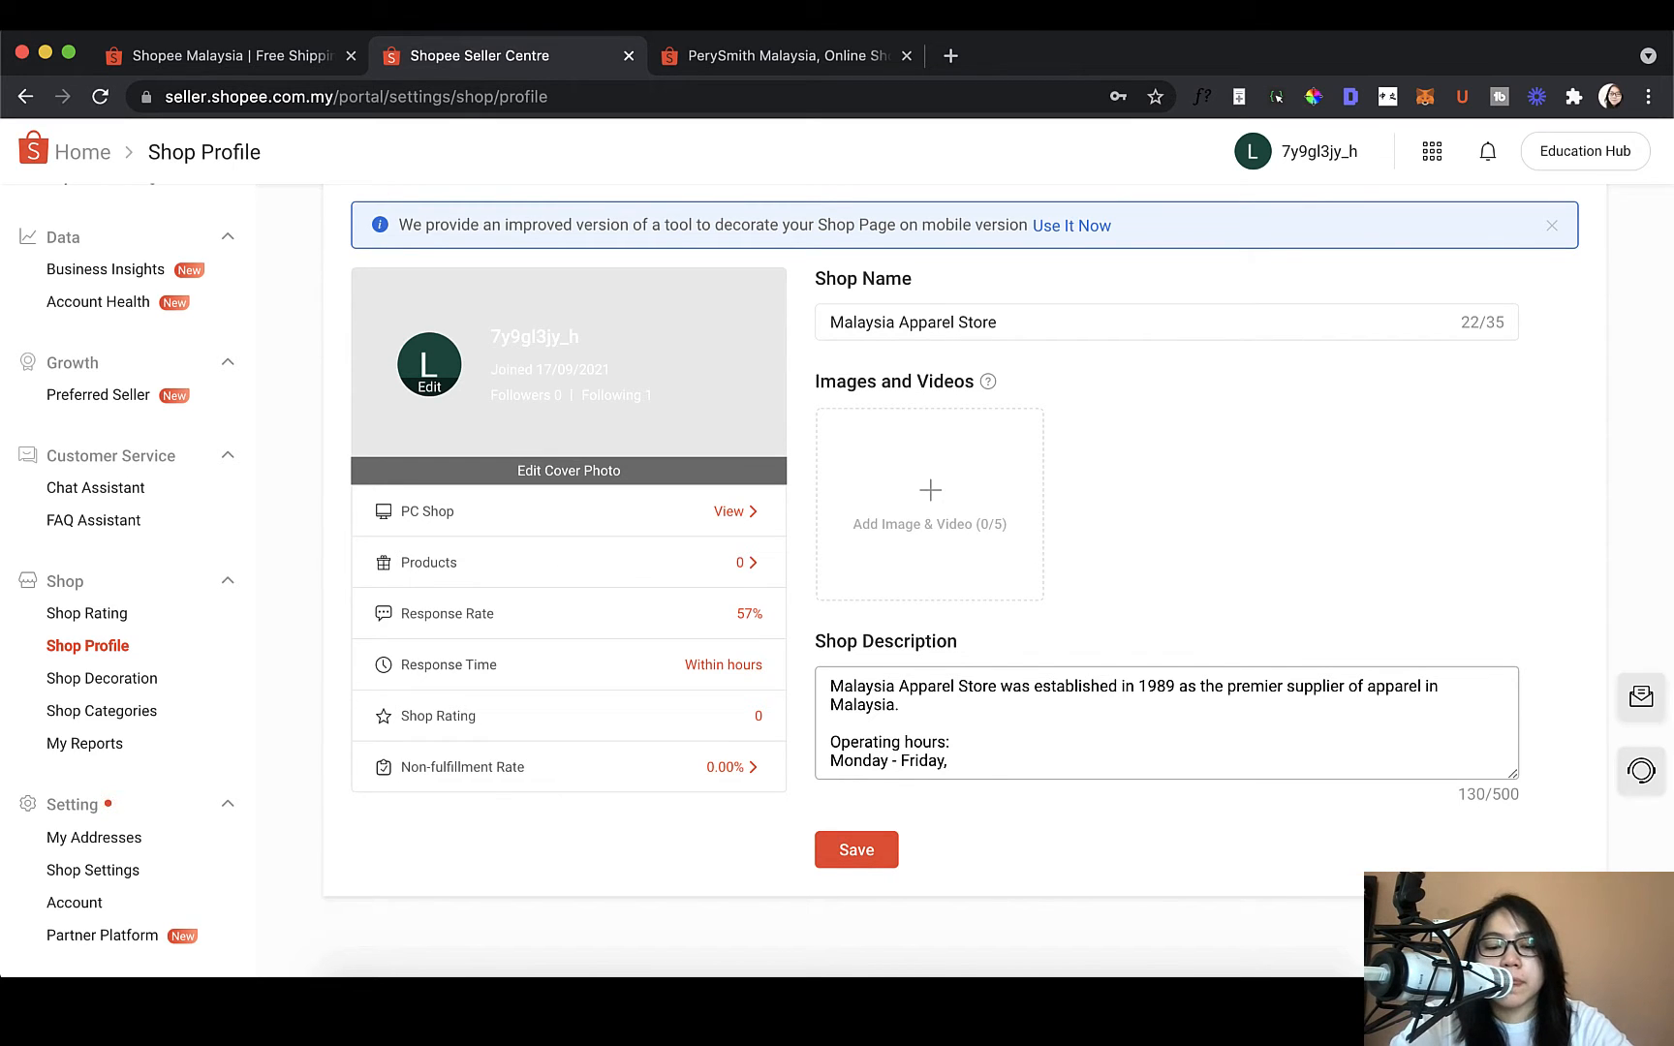
{"action": "type", "text": "8am - 5pm"}
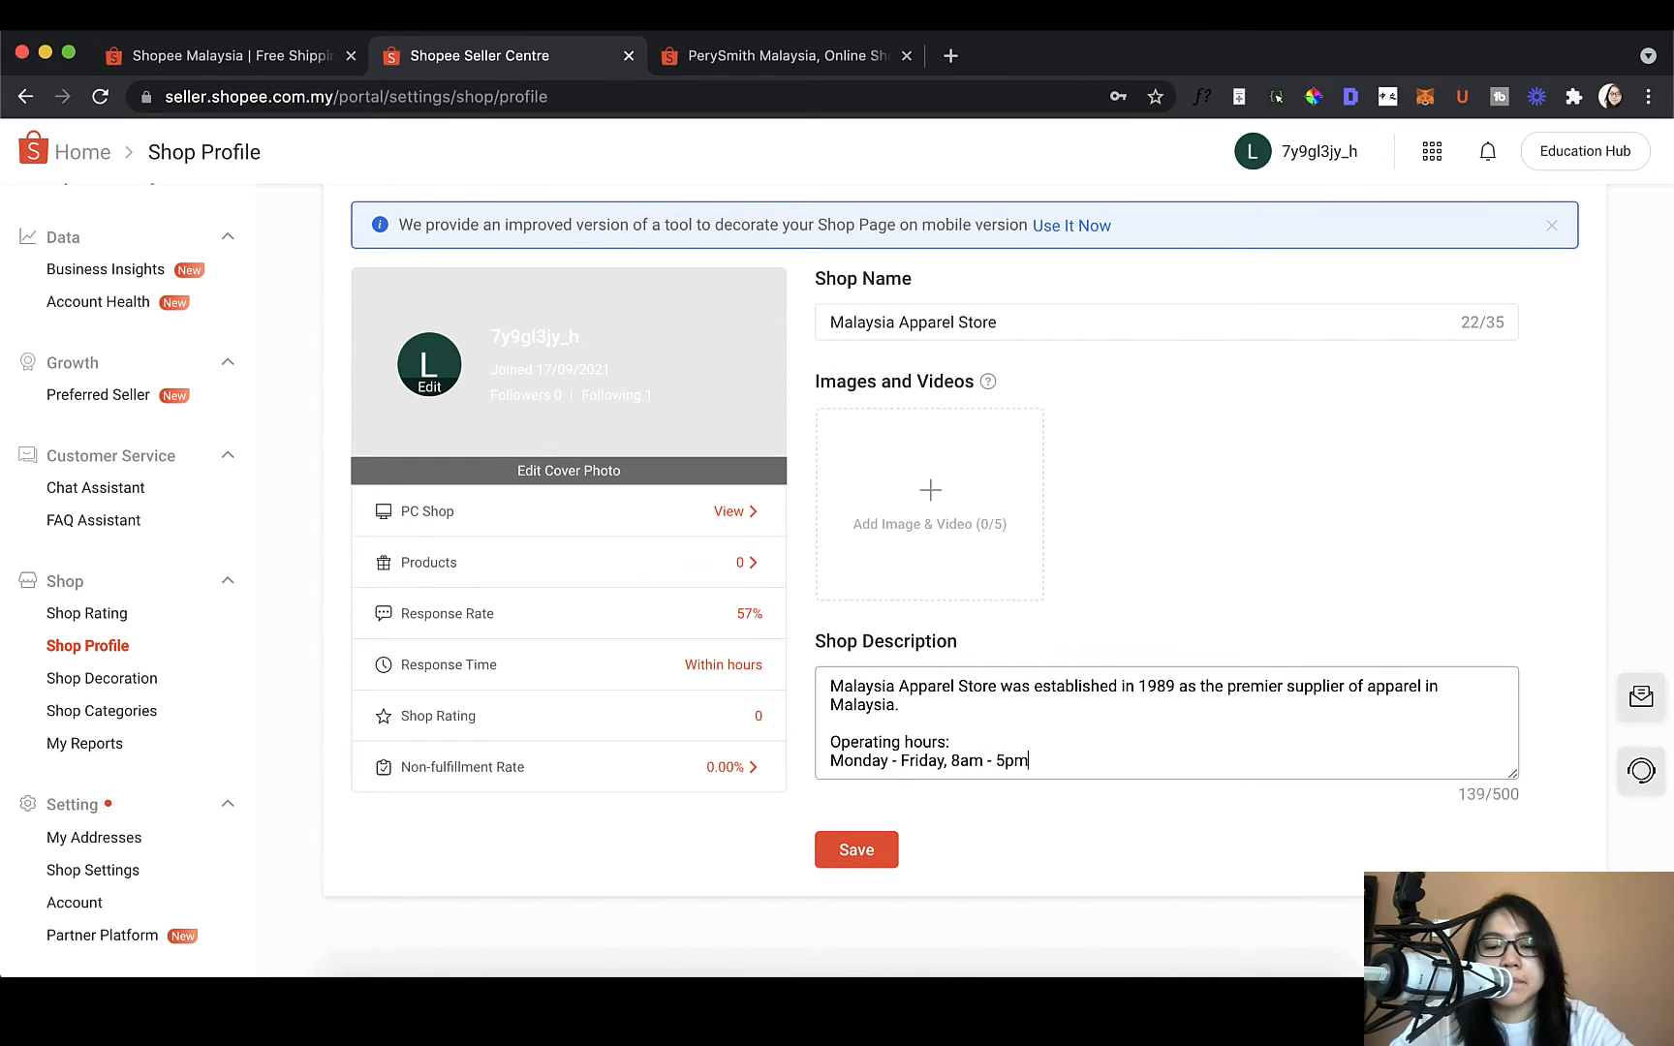
Step: Add 'All ready stock' to the description and save it
{"action": "key", "text": "Return"}
{"action": "key", "text": "Return"}
{"action": "type", "text": "All ready stock"}
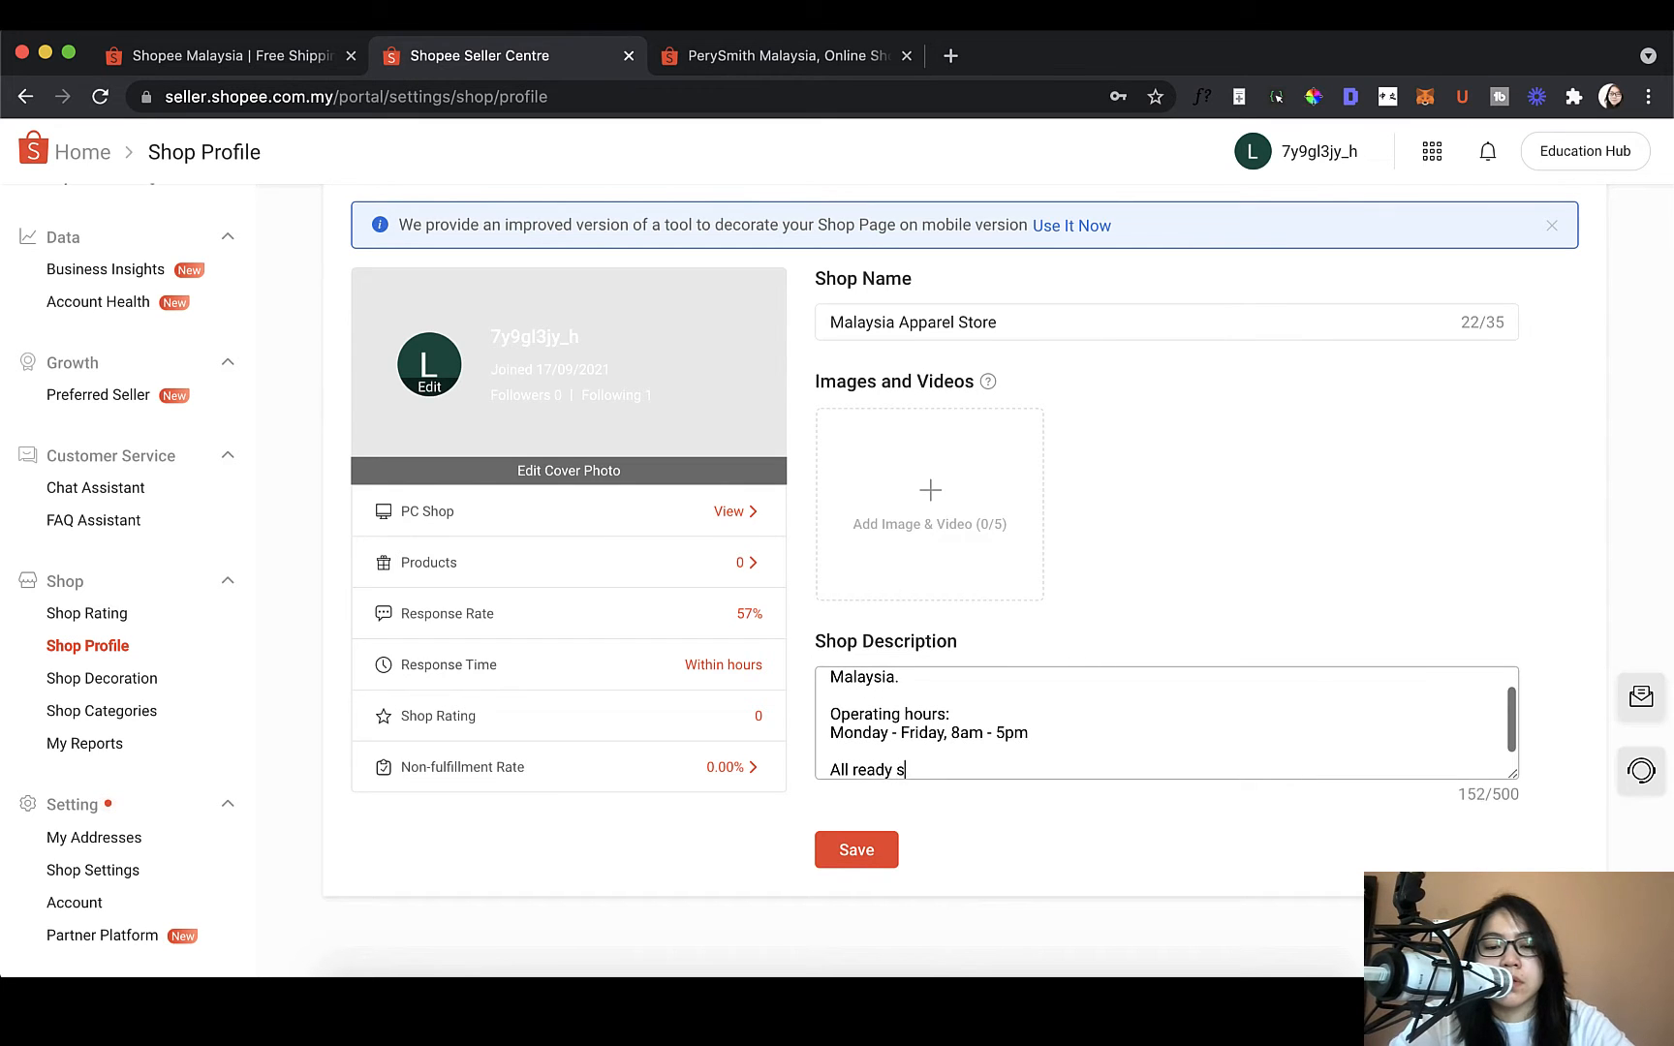
{"action": "key", "text": "BackSpace"}
{"action": "key", "text": "BackSpace"}
{"action": "type", "text": "ck"}
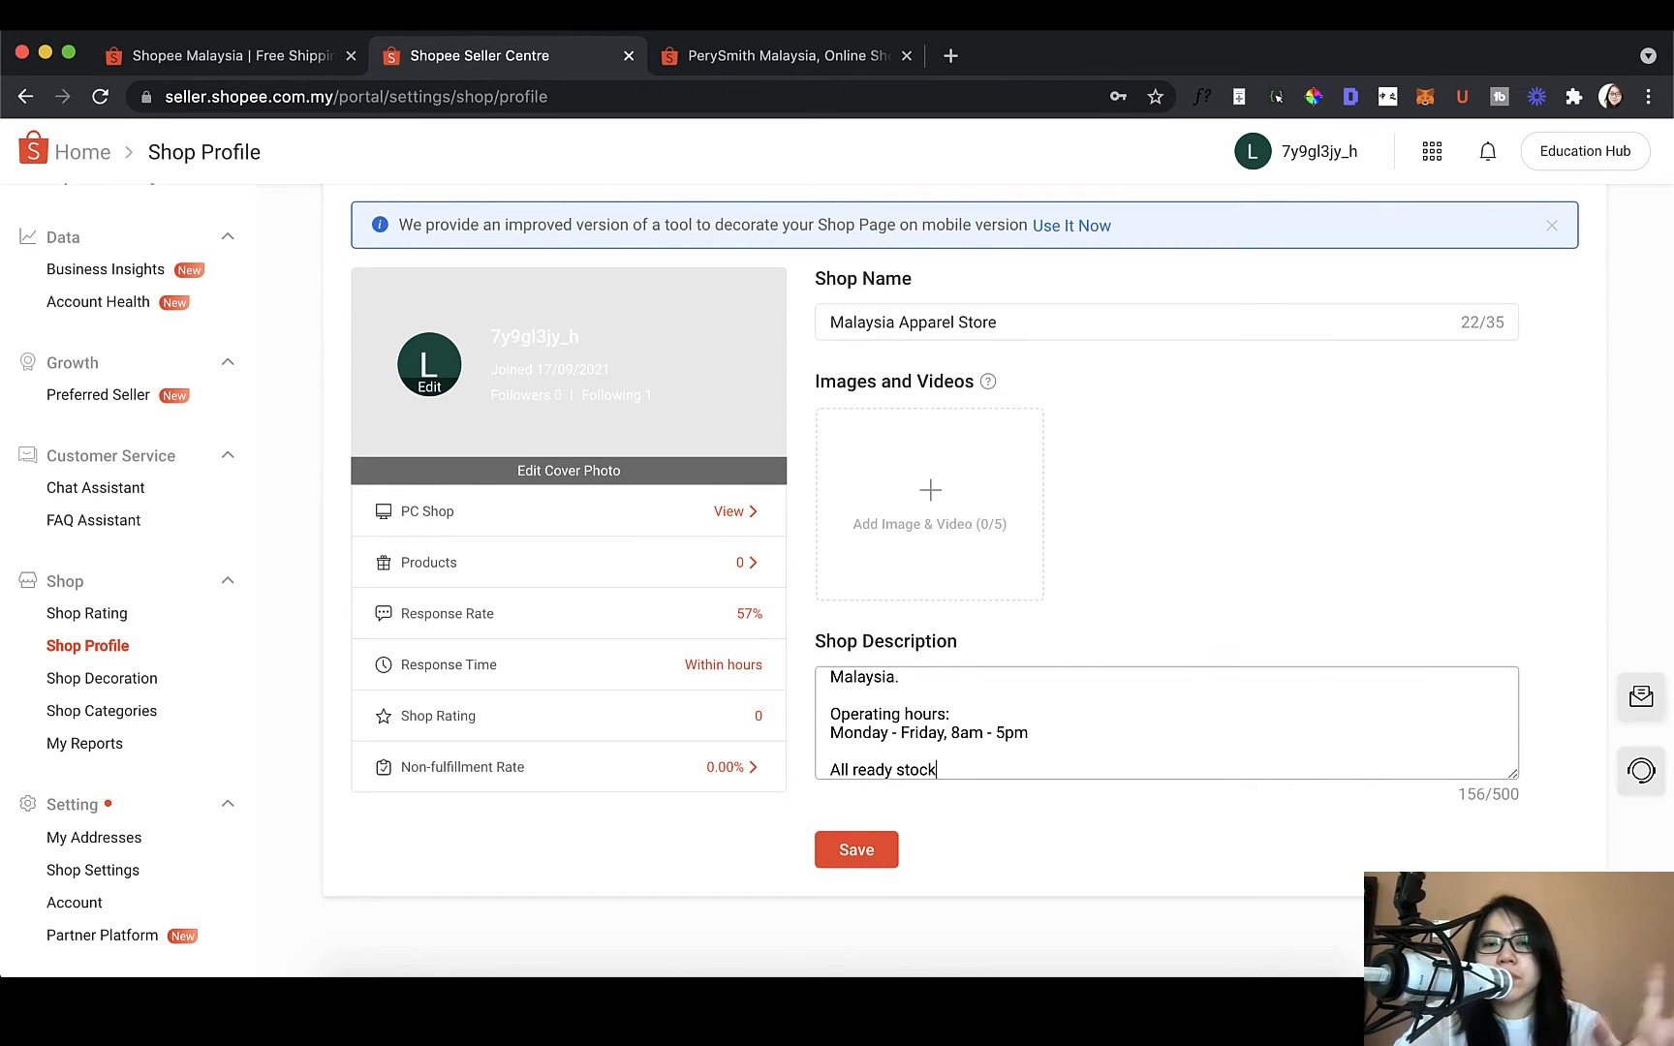
{"action": "left_click", "coordinate": [844, 849]}
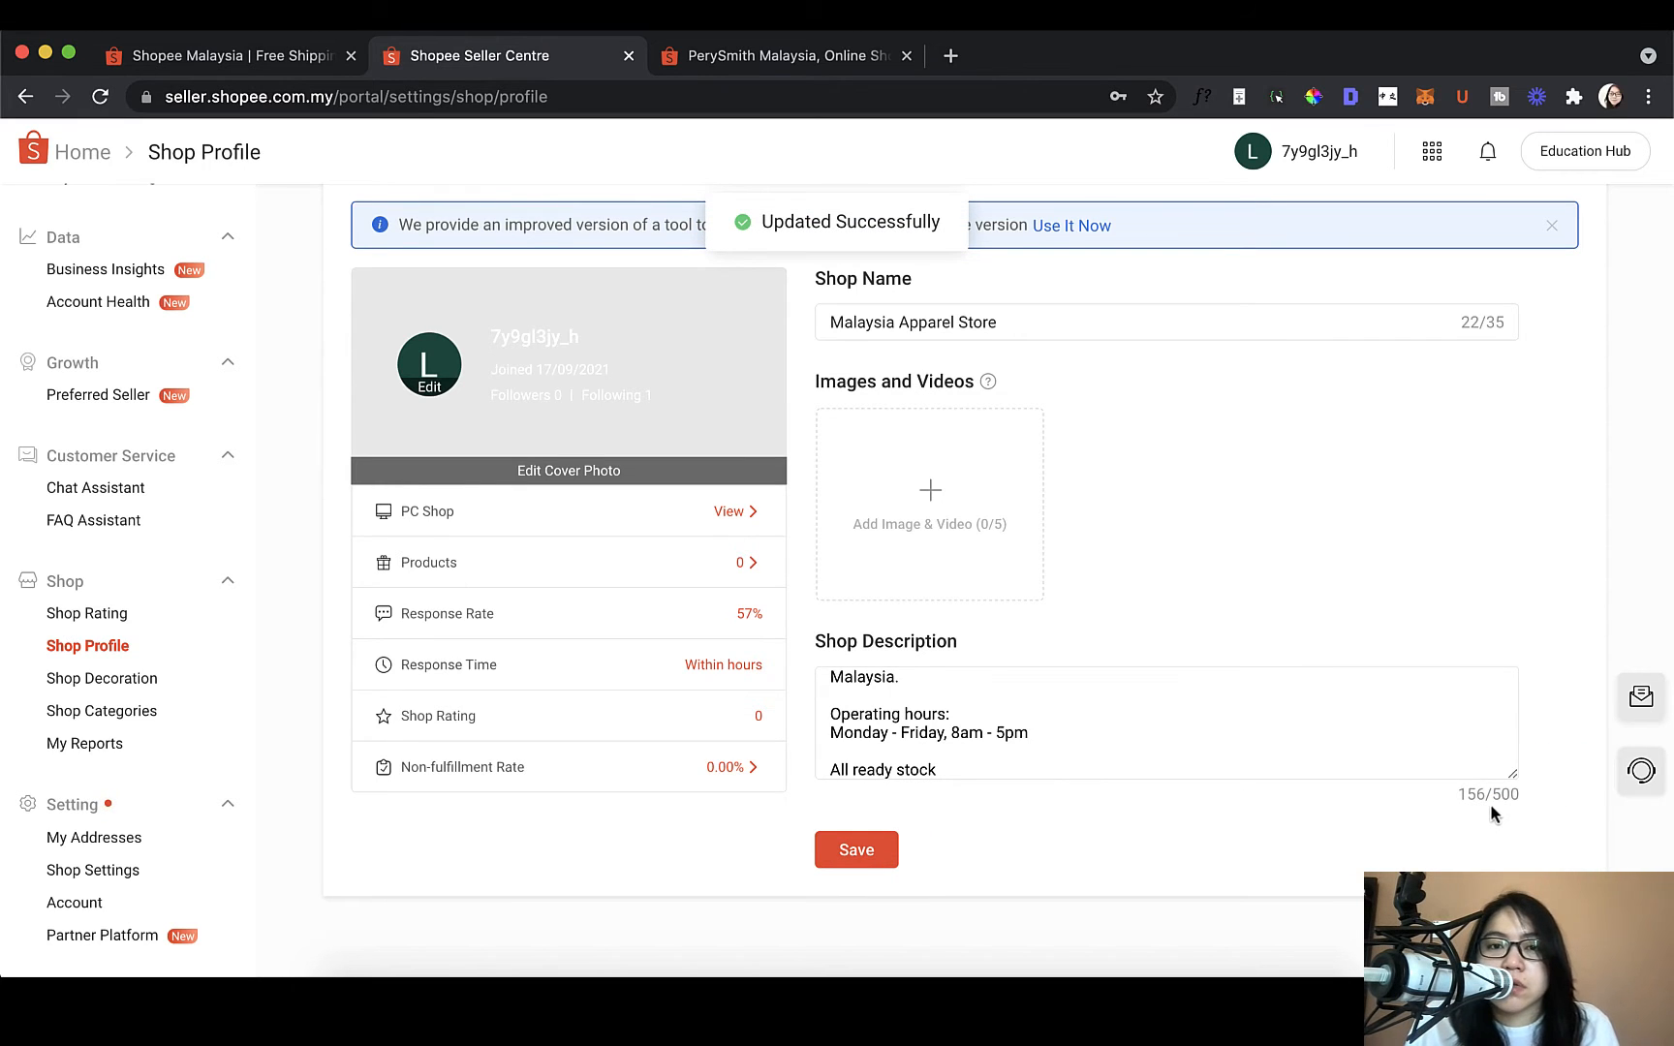
{"action": "scroll", "coordinate": [1417, 740], "scroll_direction": "up", "scroll_amount": 3}
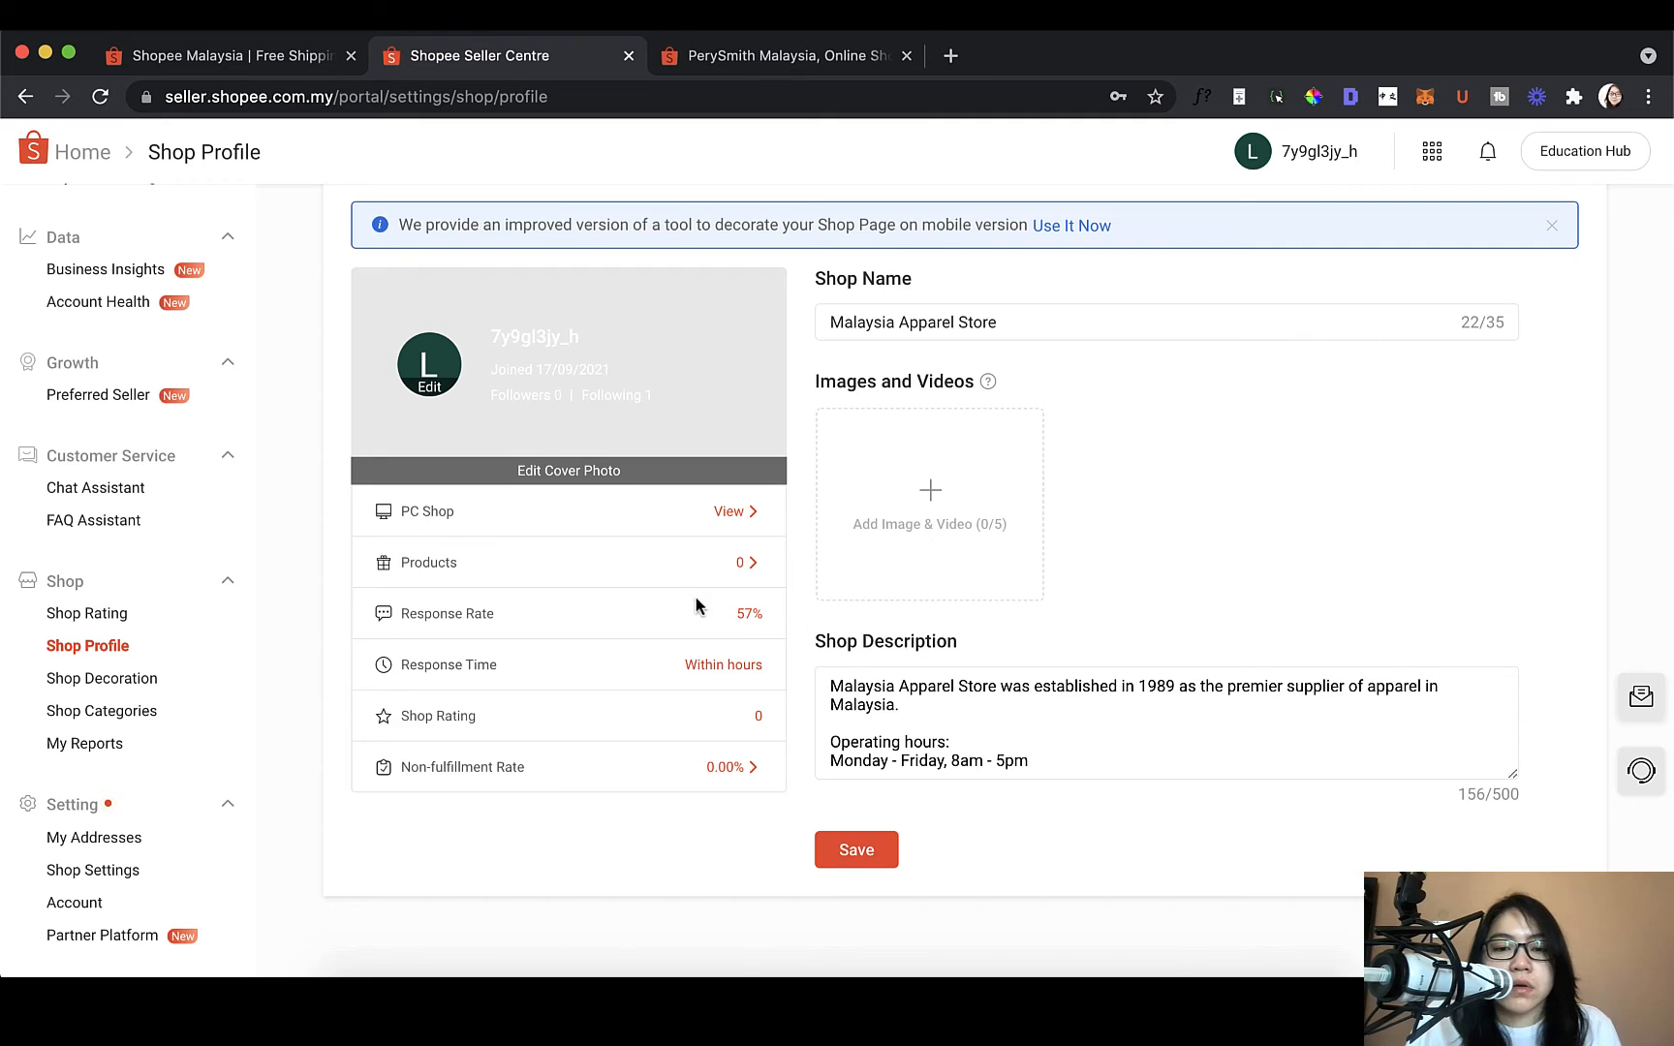
{"action": "scroll", "coordinate": [695, 603], "scroll_direction": "up", "scroll_amount": 1}
{"action": "scroll", "coordinate": [696, 603], "scroll_direction": "down", "scroll_amount": 1}
{"action": "scroll", "coordinate": [697, 604], "scroll_direction": "up", "scroll_amount": 2}
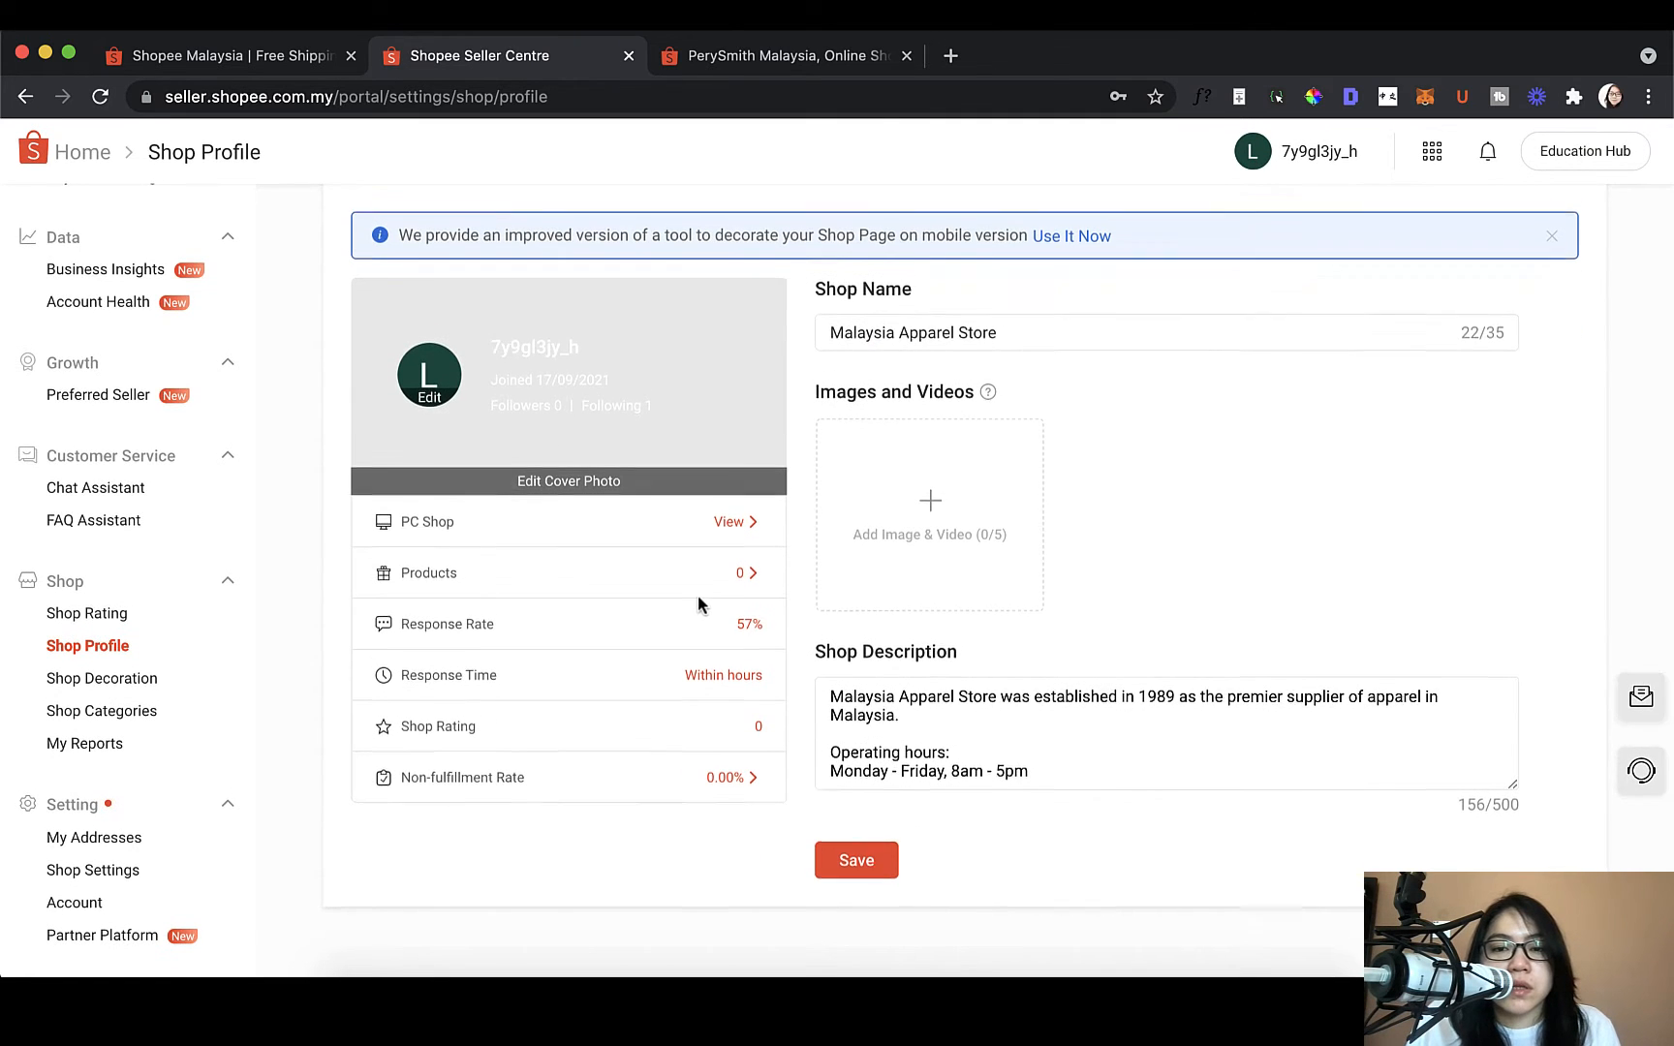
Step: From Shop Decoration, launch the Mobile Shop Homepage editor and close the older duplicate Seller Centre tab
{"action": "left_click", "coordinate": [141, 689]}
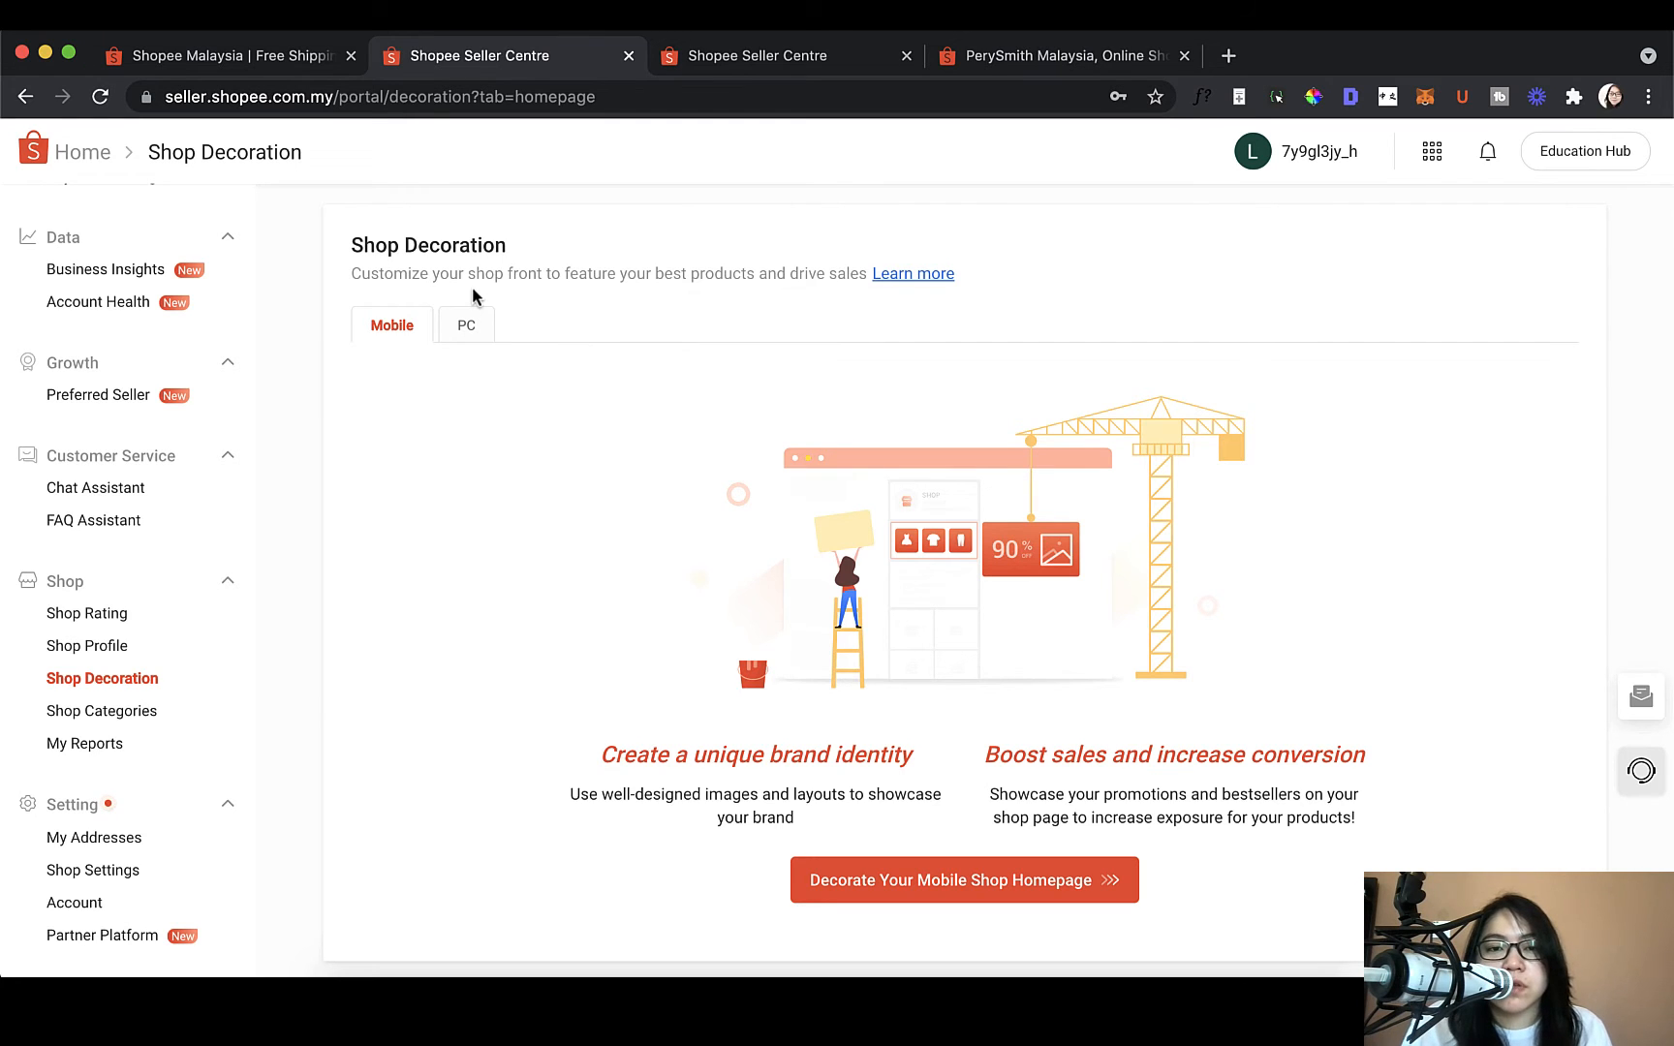
{"action": "left_click", "coordinate": [465, 334]}
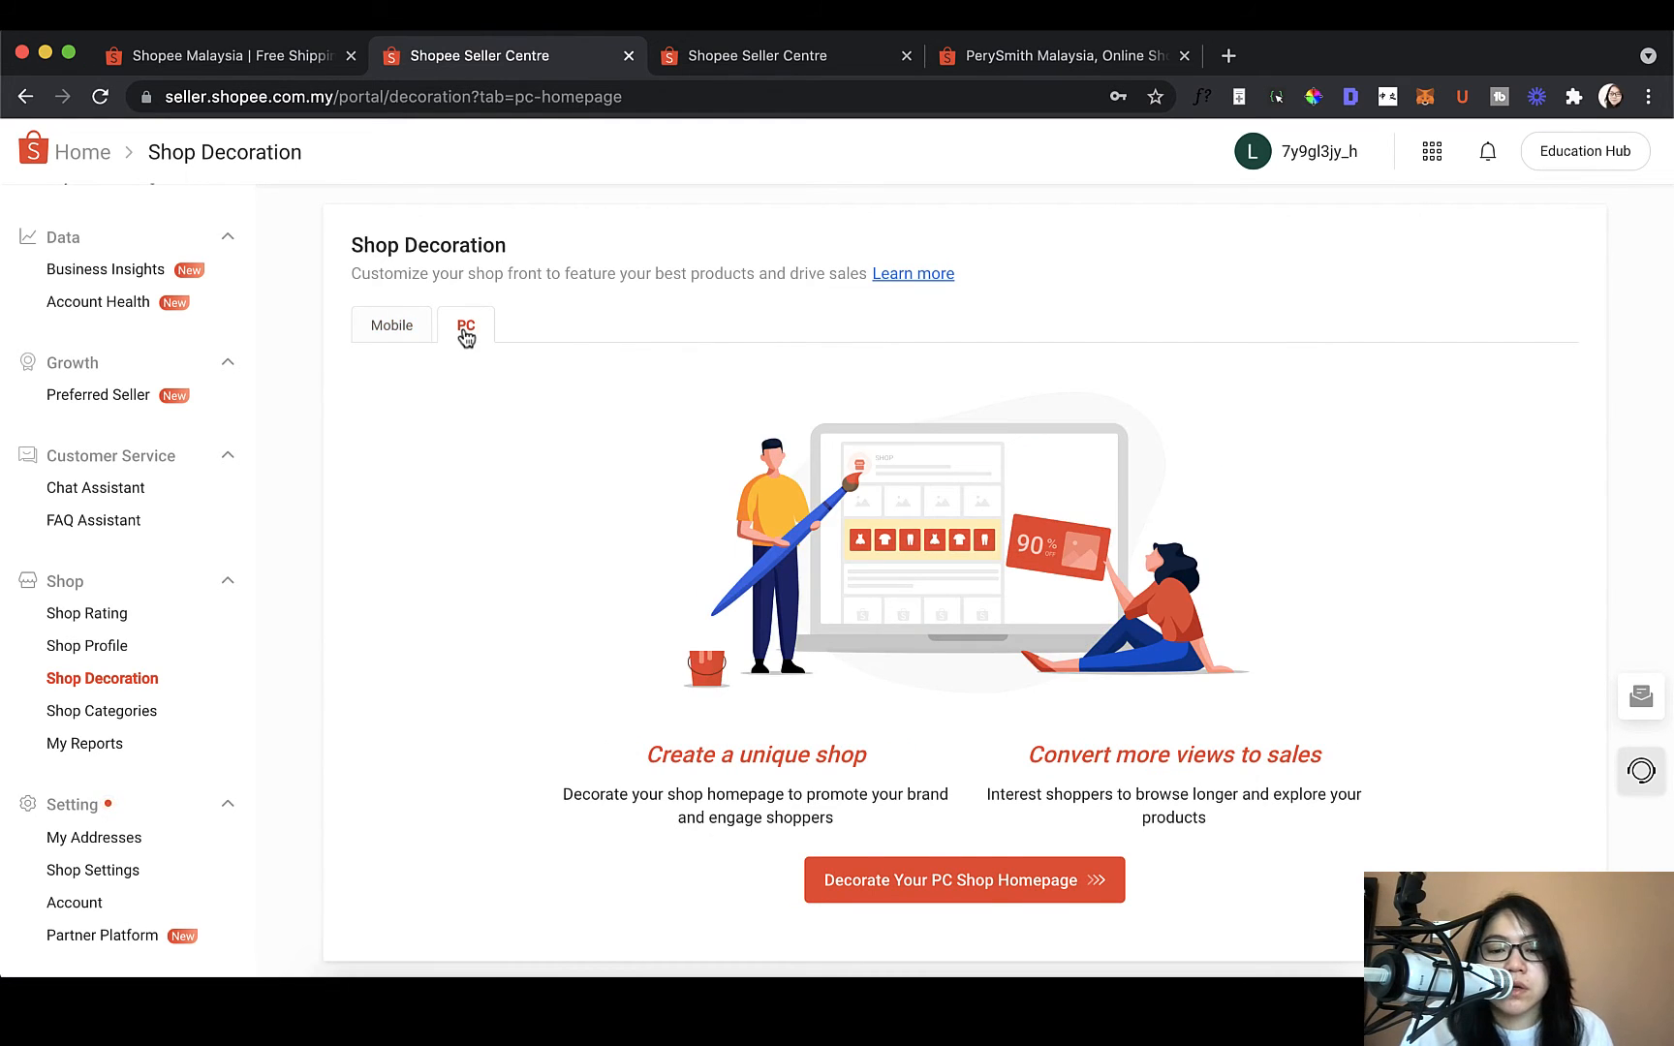
{"action": "left_click", "coordinate": [419, 332]}
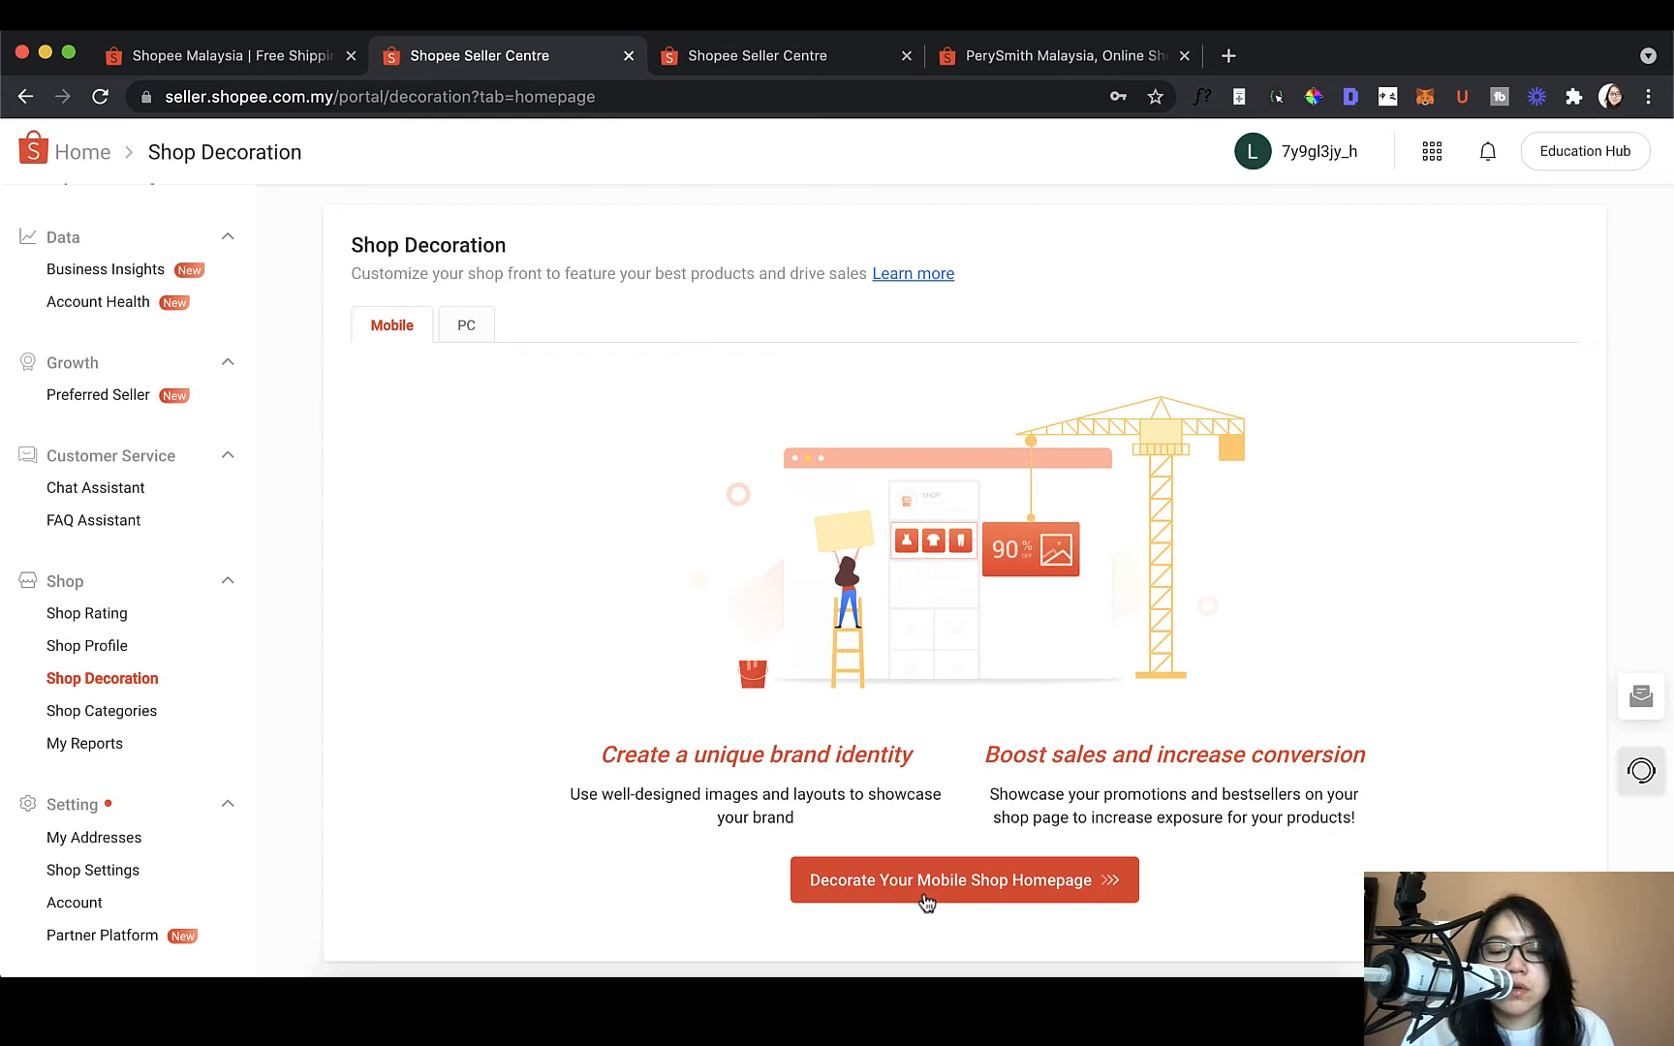
{"action": "left_click", "coordinate": [933, 891]}
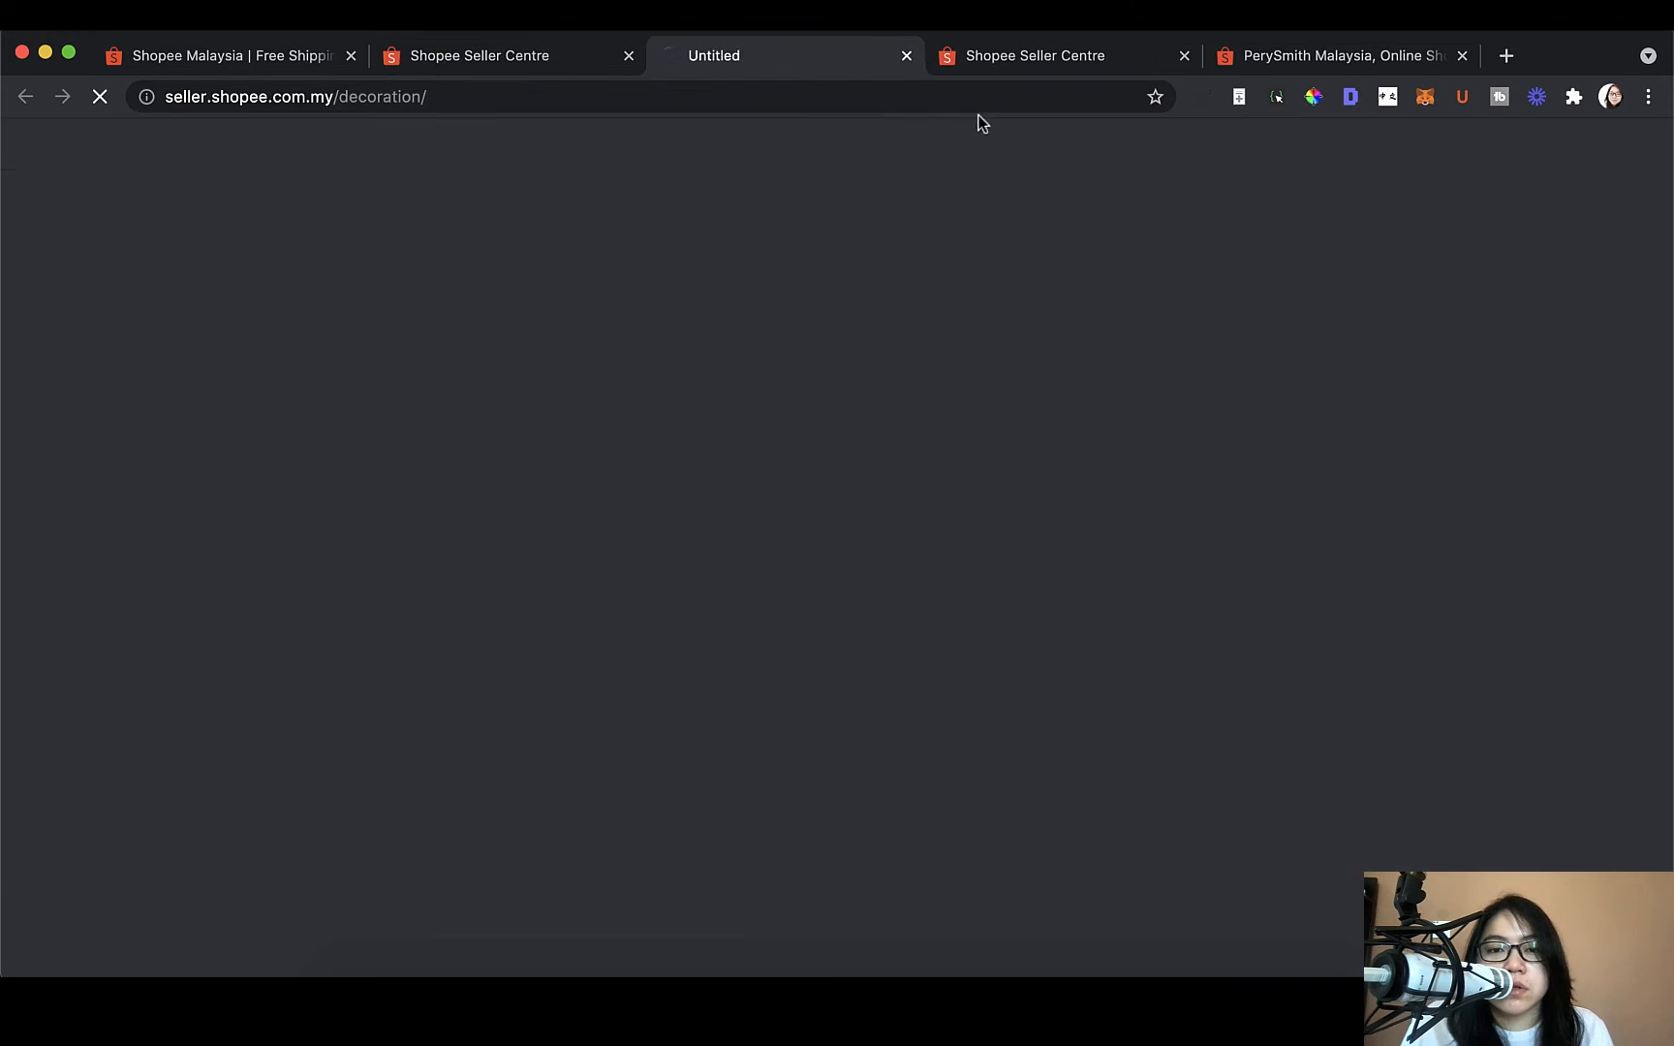
{"action": "left_click", "coordinate": [1188, 64]}
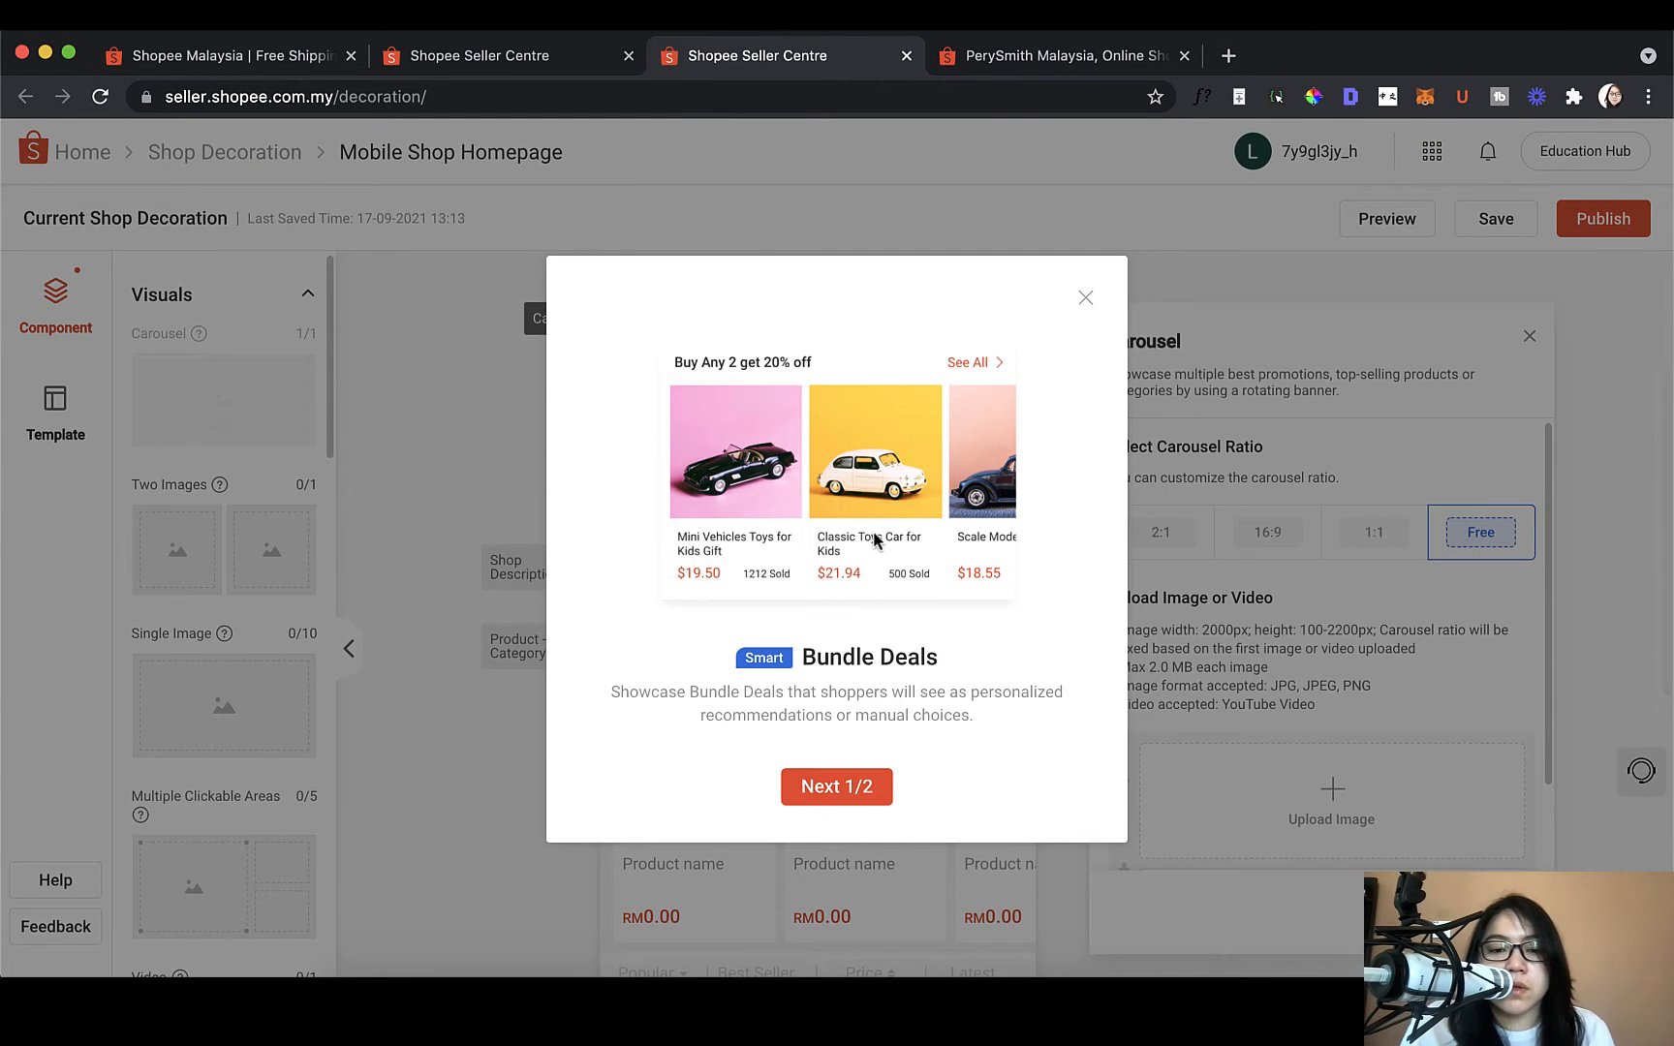
Step: Dismiss the Smart Bundle Deals introduction and look over the mobile editor's components and templates
{"action": "left_click", "coordinate": [795, 786]}
{"action": "left_click", "coordinate": [820, 788]}
{"action": "scroll", "coordinate": [782, 775], "scroll_direction": "down", "scroll_amount": 5}
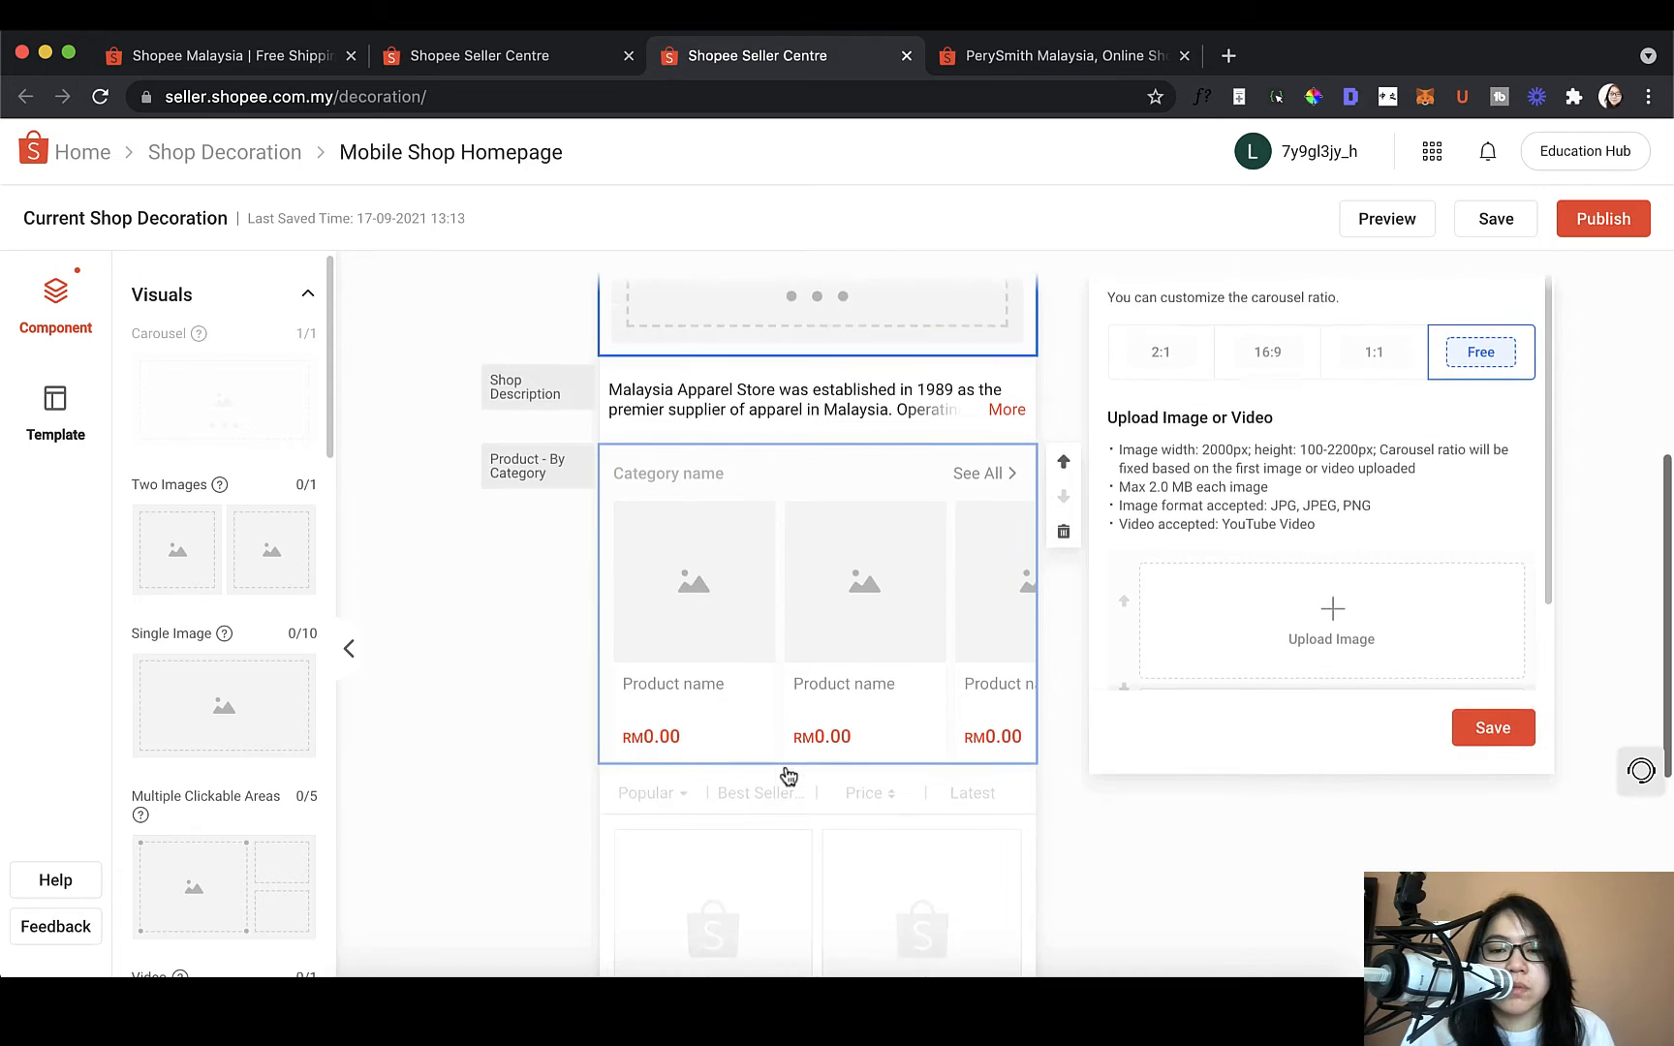
{"action": "scroll", "coordinate": [784, 773], "scroll_direction": "up", "scroll_amount": 3}
{"action": "scroll", "coordinate": [785, 772], "scroll_direction": "up", "scroll_amount": 5}
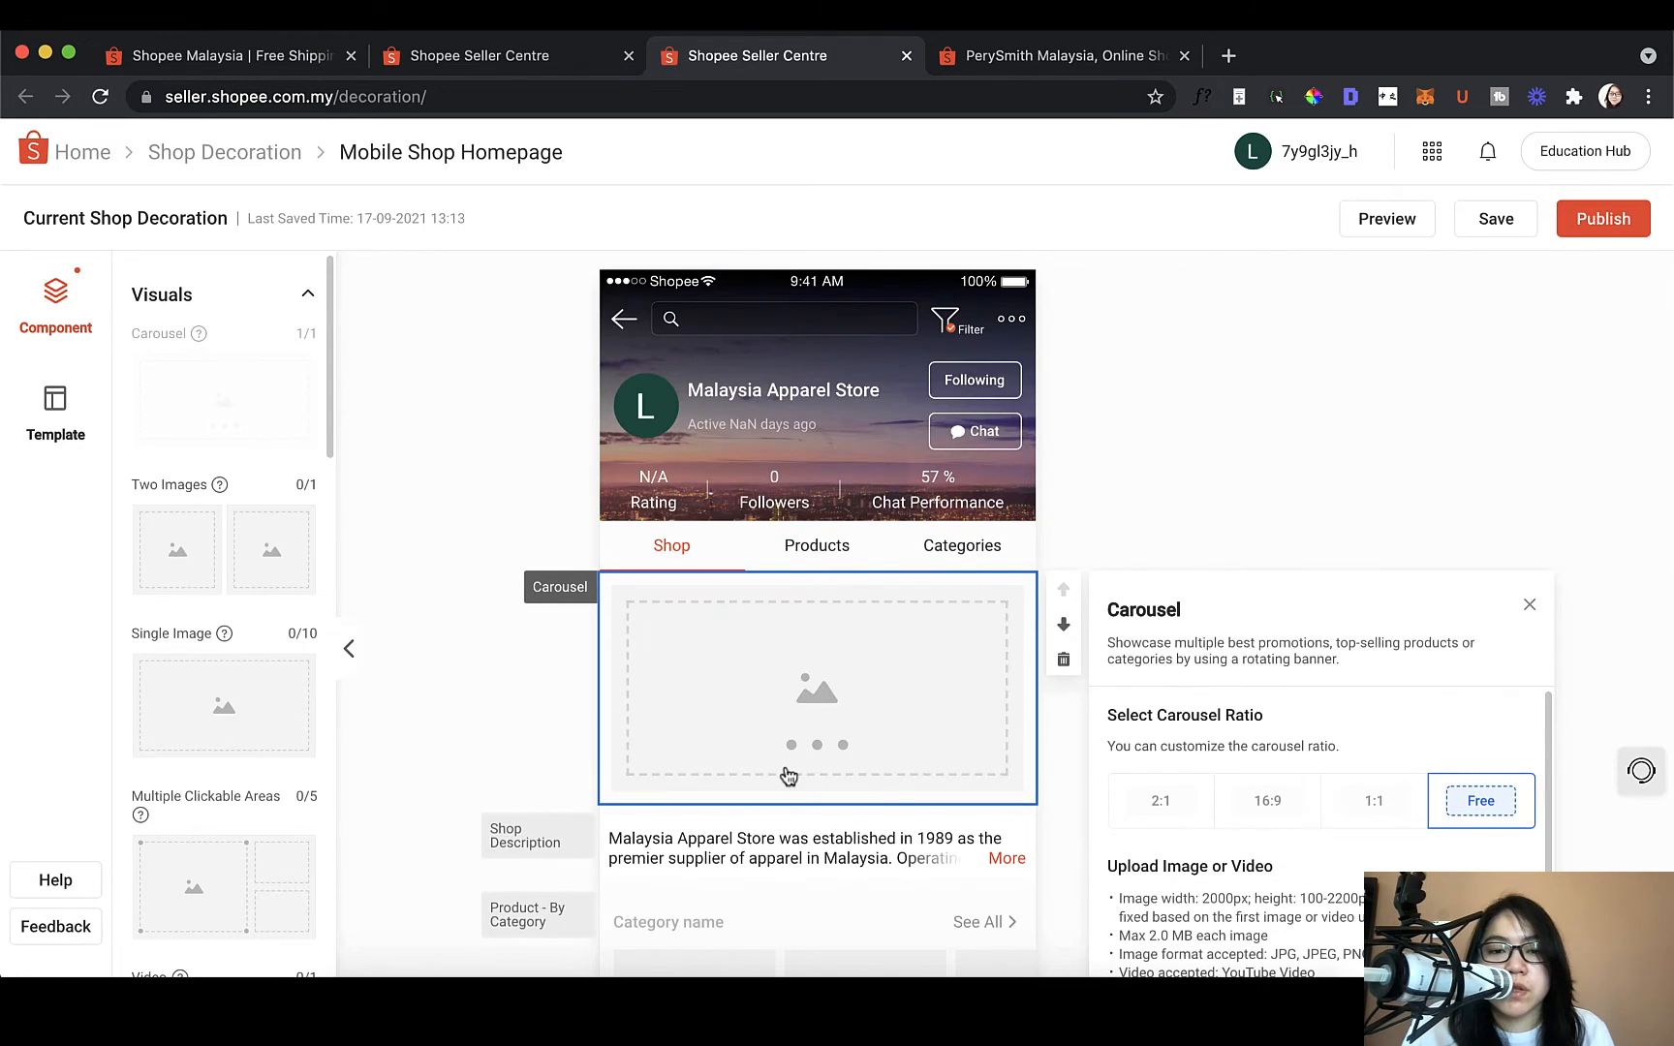
{"action": "scroll", "coordinate": [787, 775], "scroll_direction": "down", "scroll_amount": 1}
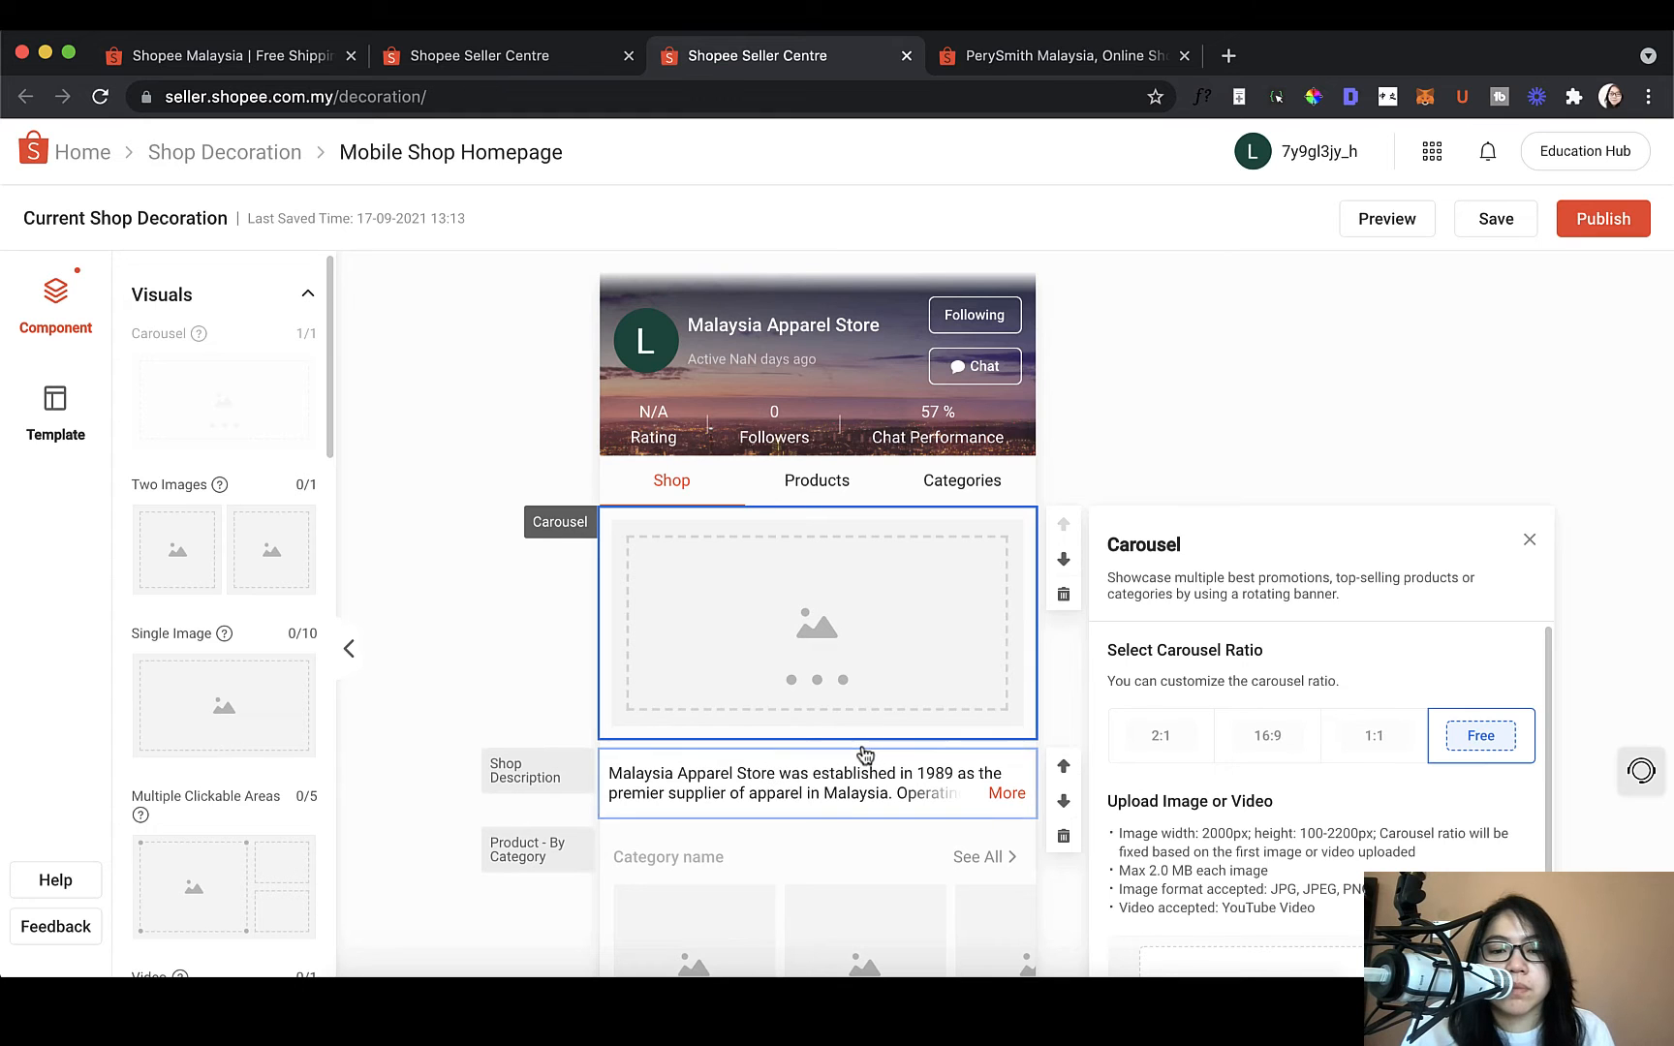
{"action": "scroll", "coordinate": [865, 756], "scroll_direction": "down", "scroll_amount": 5}
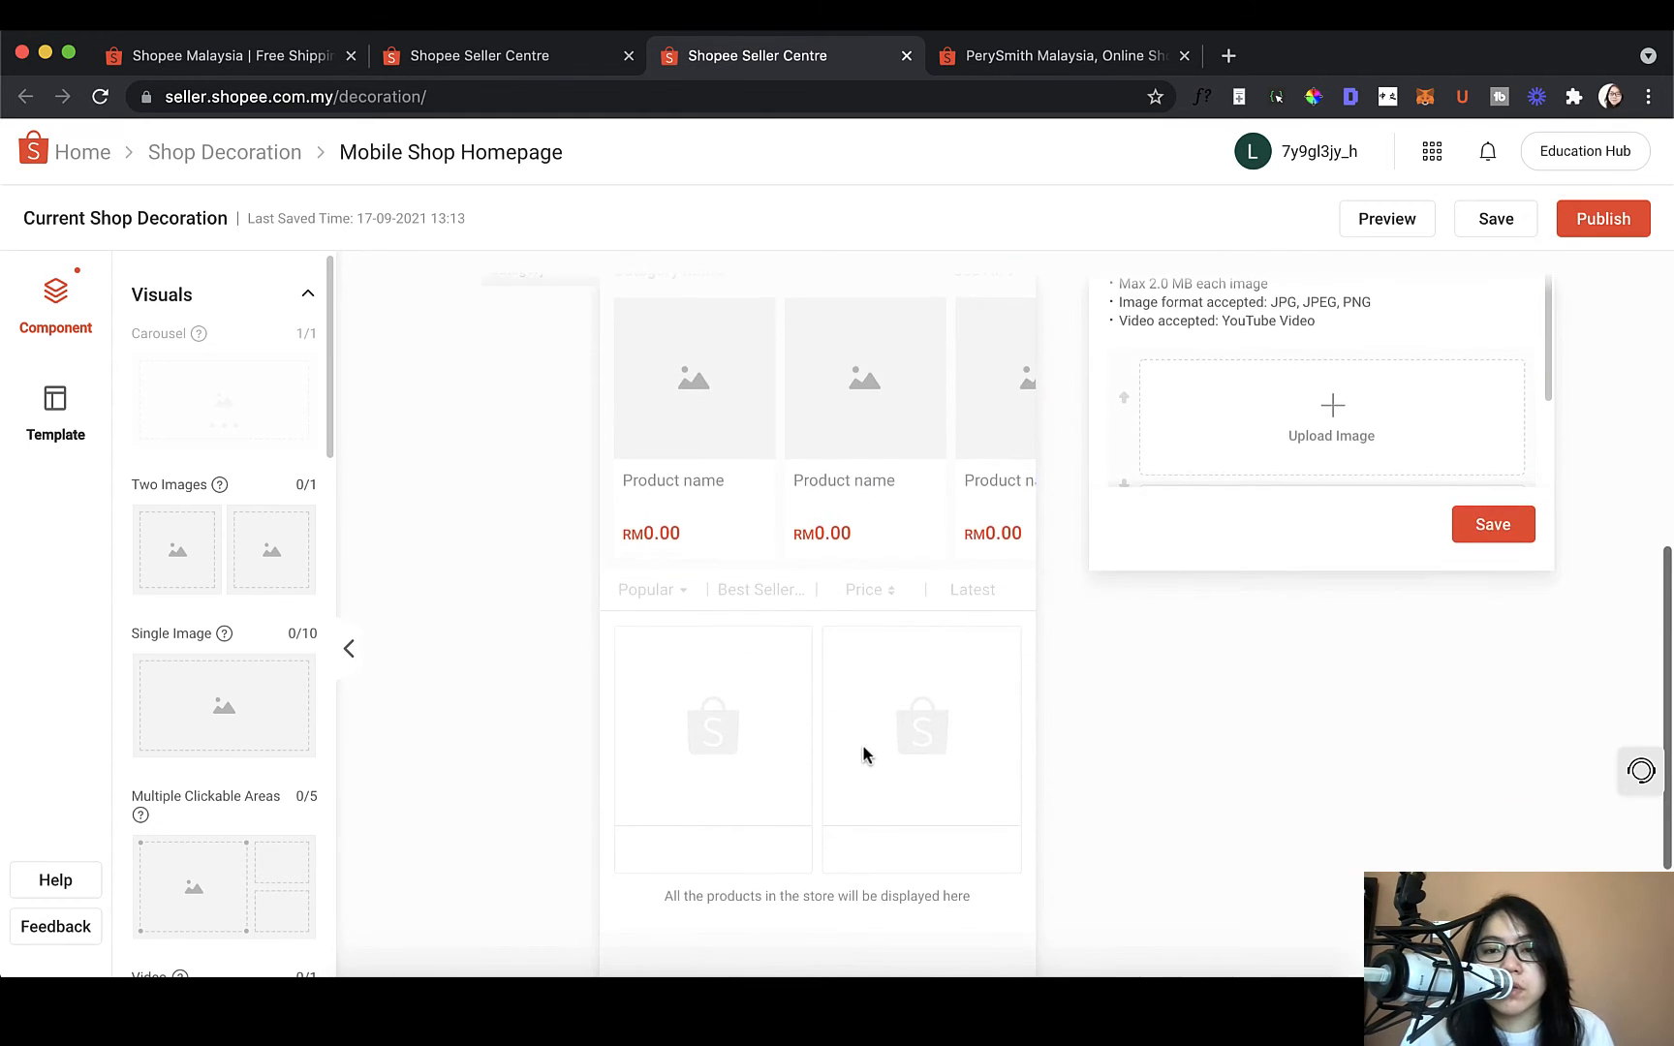
{"action": "scroll", "coordinate": [862, 755], "scroll_direction": "up", "scroll_amount": 6}
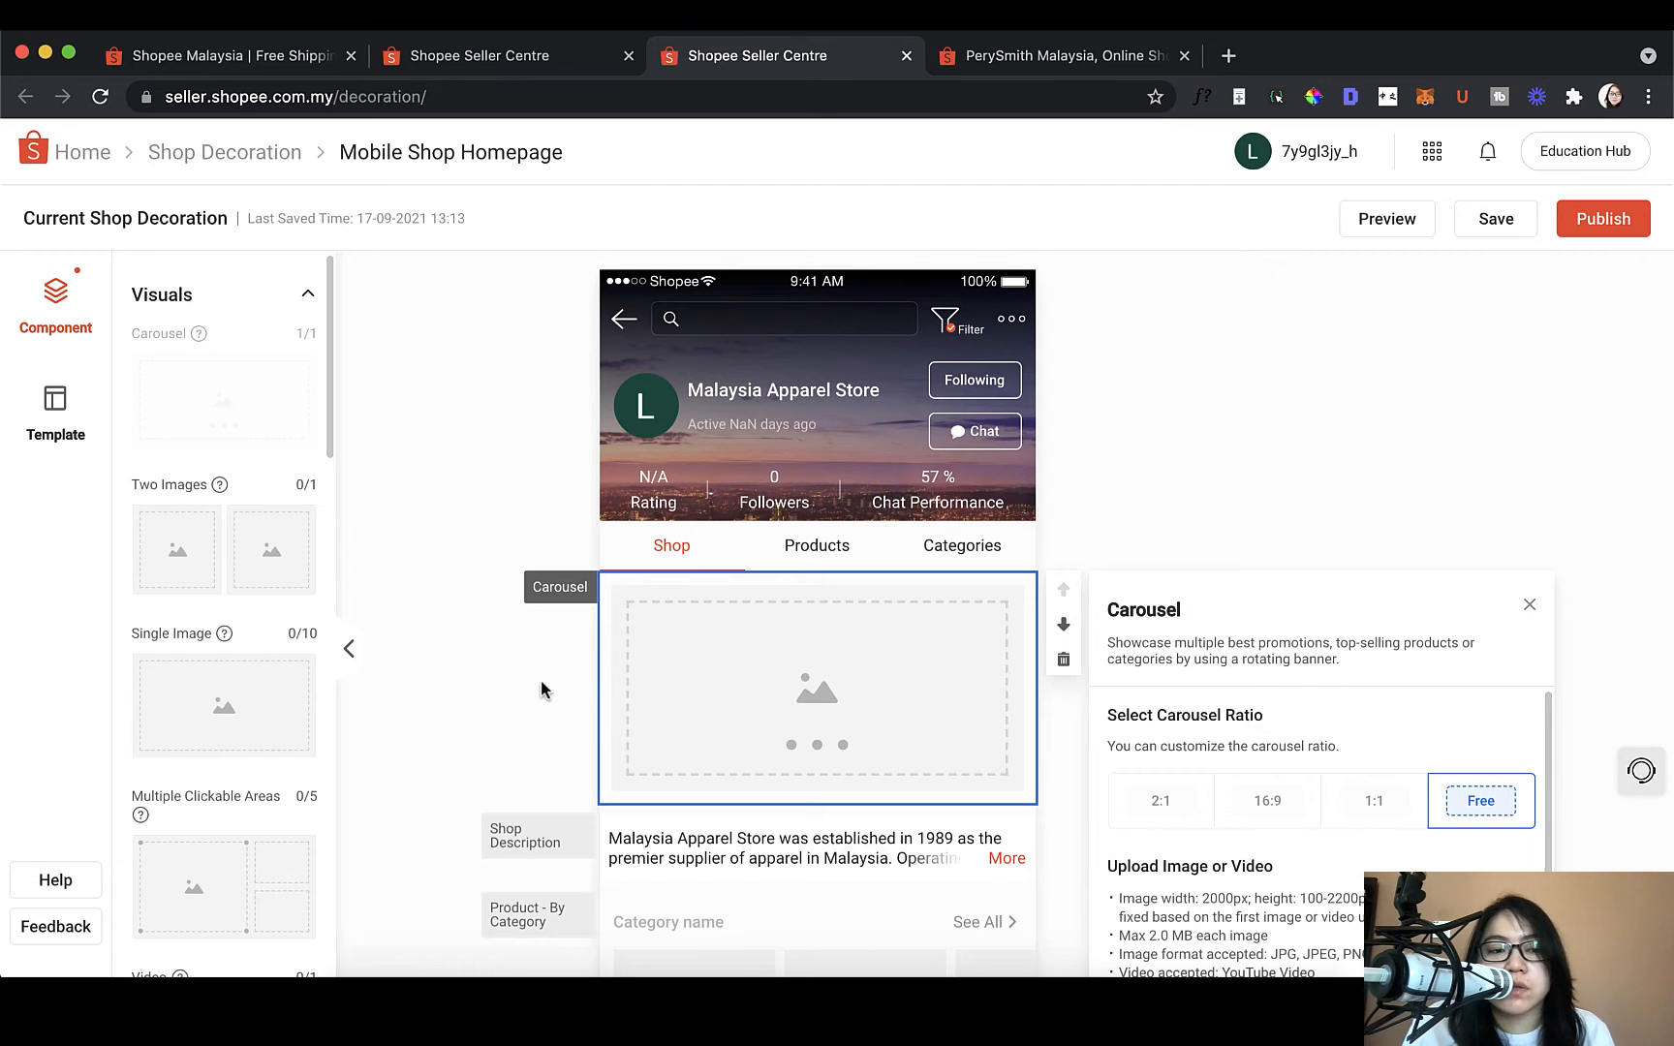
{"action": "scroll", "coordinate": [198, 675], "scroll_direction": "down", "scroll_amount": 3}
{"action": "scroll", "coordinate": [198, 675], "scroll_direction": "down", "scroll_amount": 5}
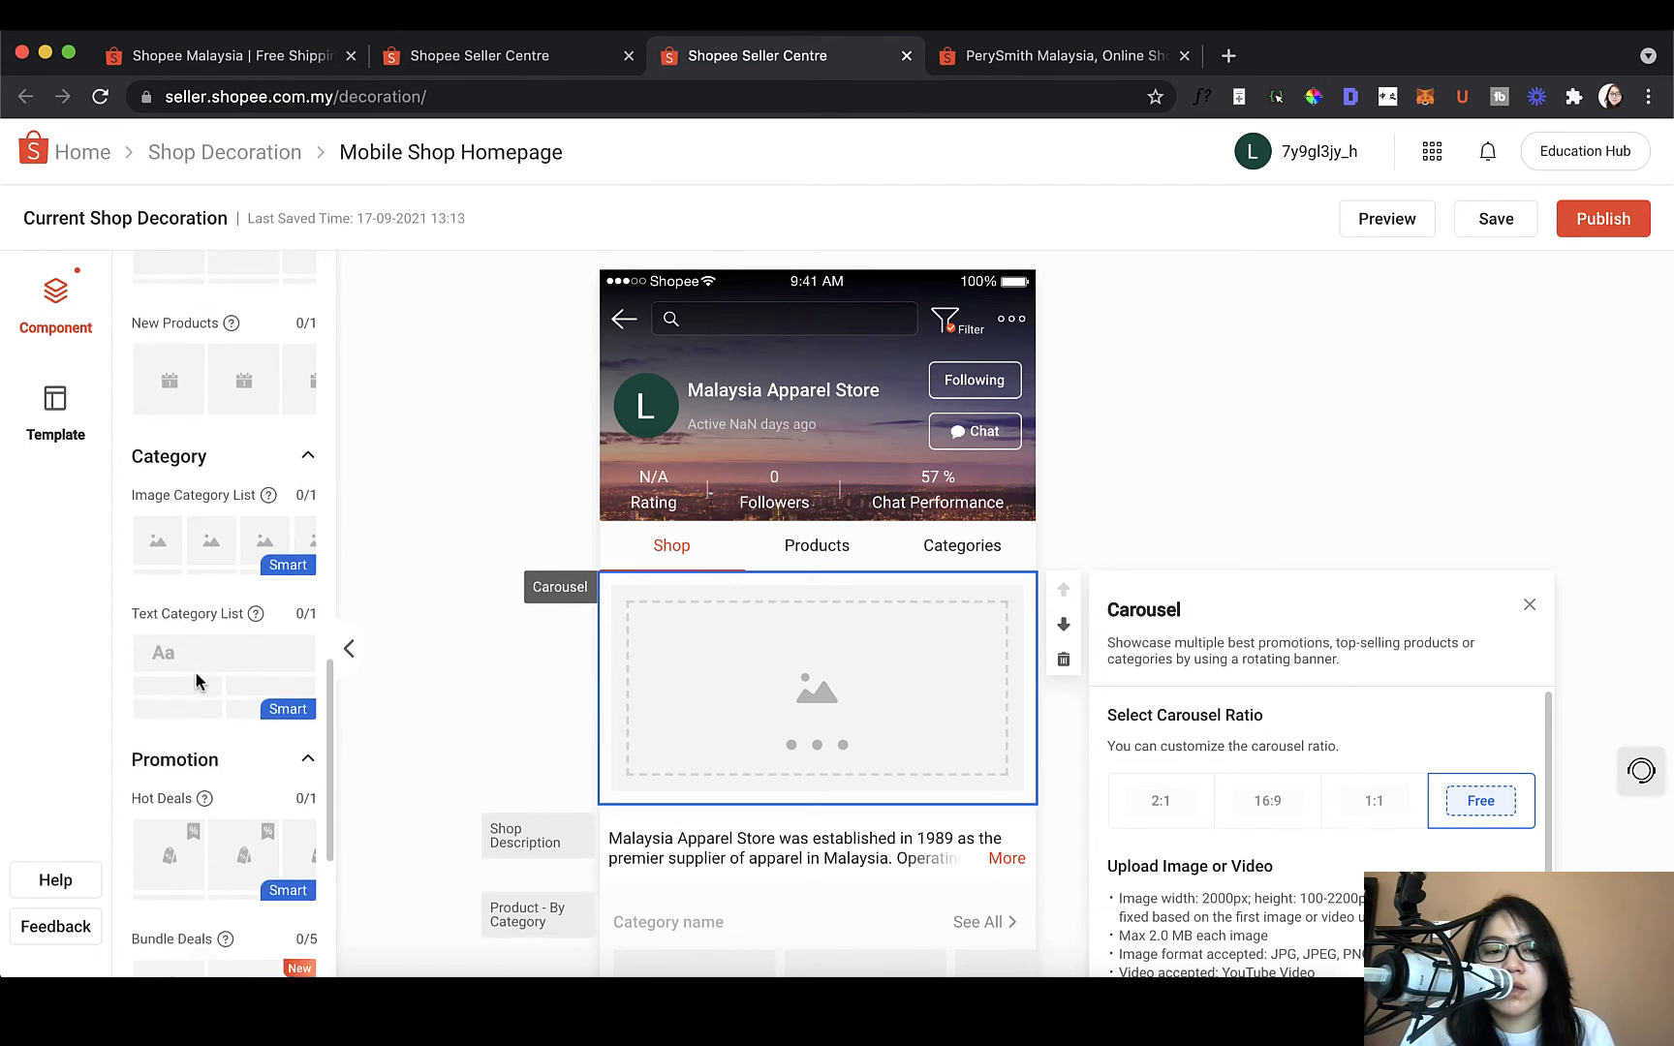
{"action": "scroll", "coordinate": [197, 675], "scroll_direction": "up", "scroll_amount": 10}
{"action": "left_click", "coordinate": [54, 415]}
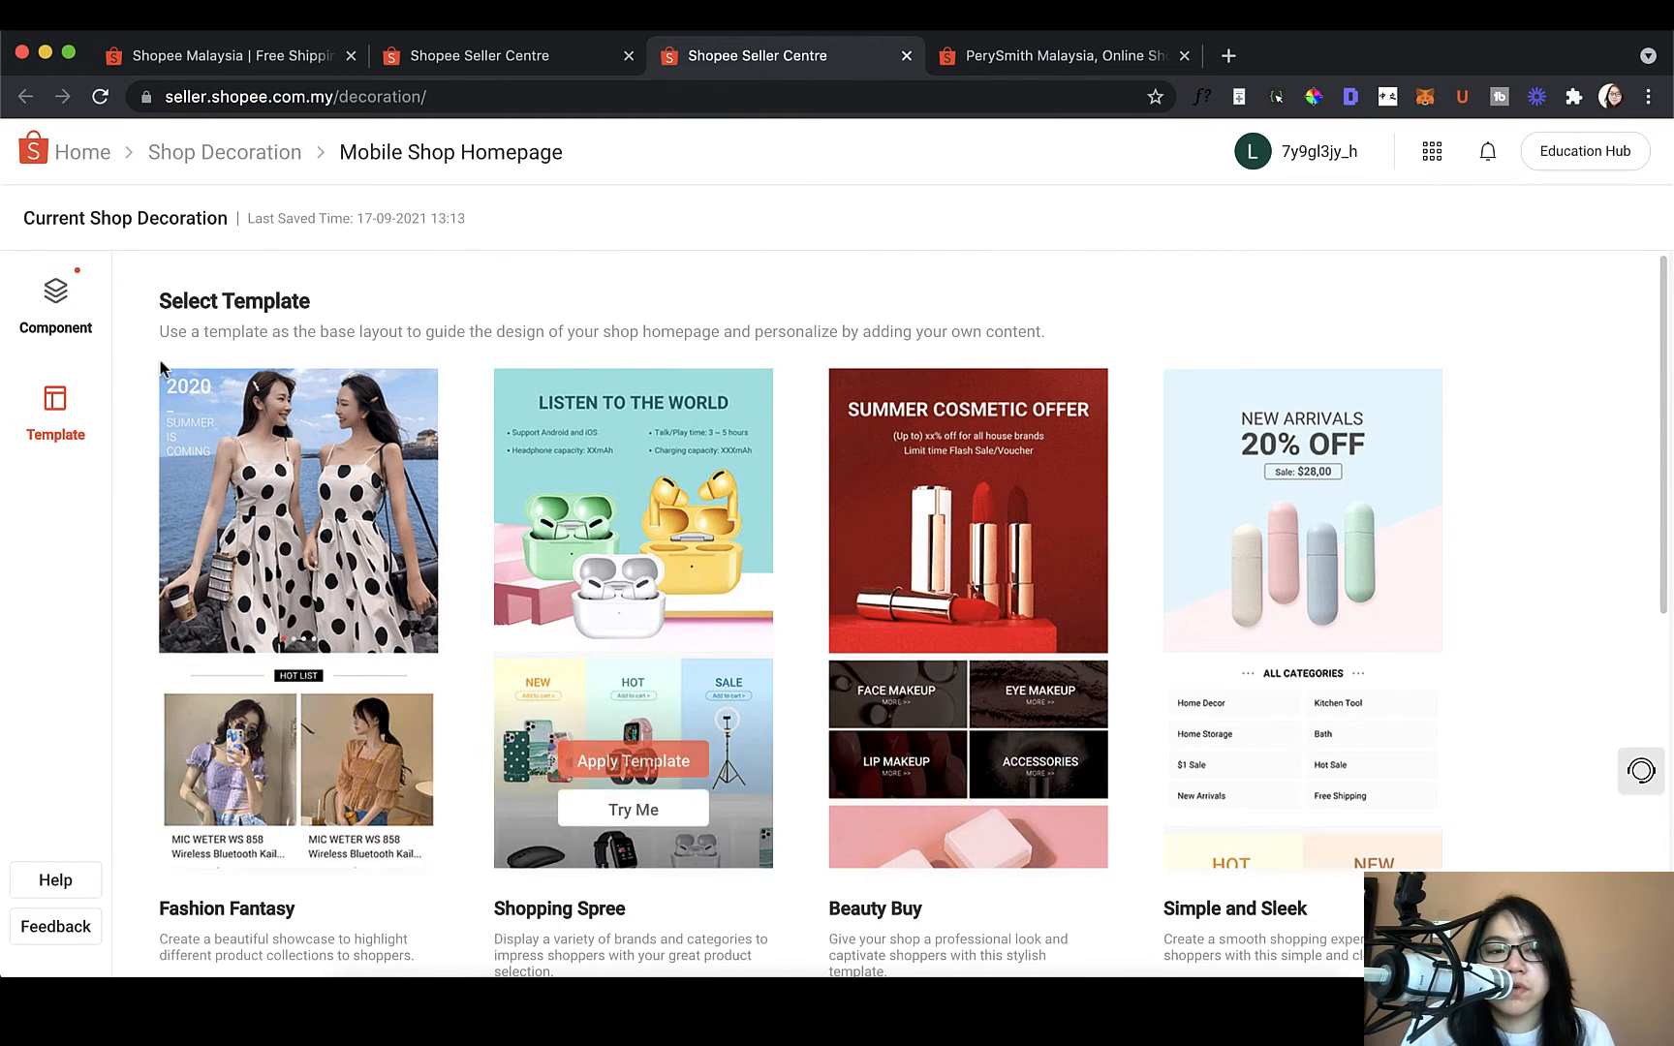
{"action": "left_click", "coordinate": [60, 320]}
{"action": "scroll", "coordinate": [320, 504], "scroll_direction": "down", "scroll_amount": 1}
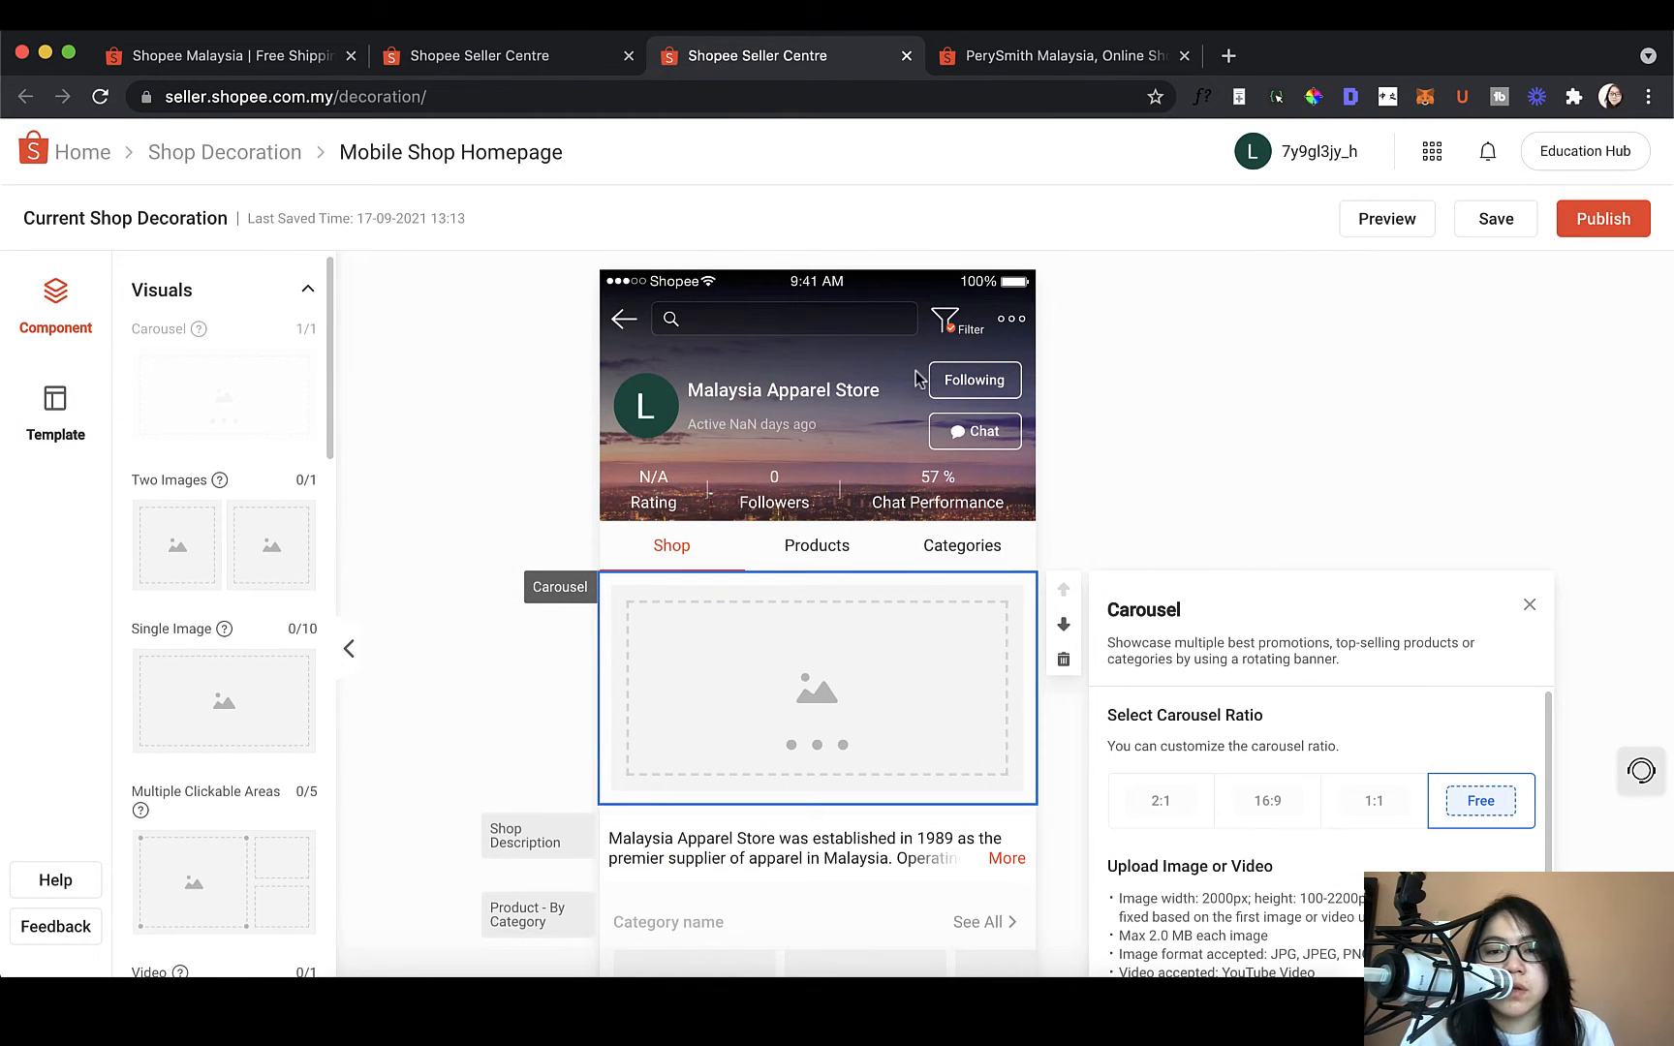
Step: Launch the PC Shop Homepage editor in a new tab, then return to the mobile editor
{"action": "left_click", "coordinate": [494, 66]}
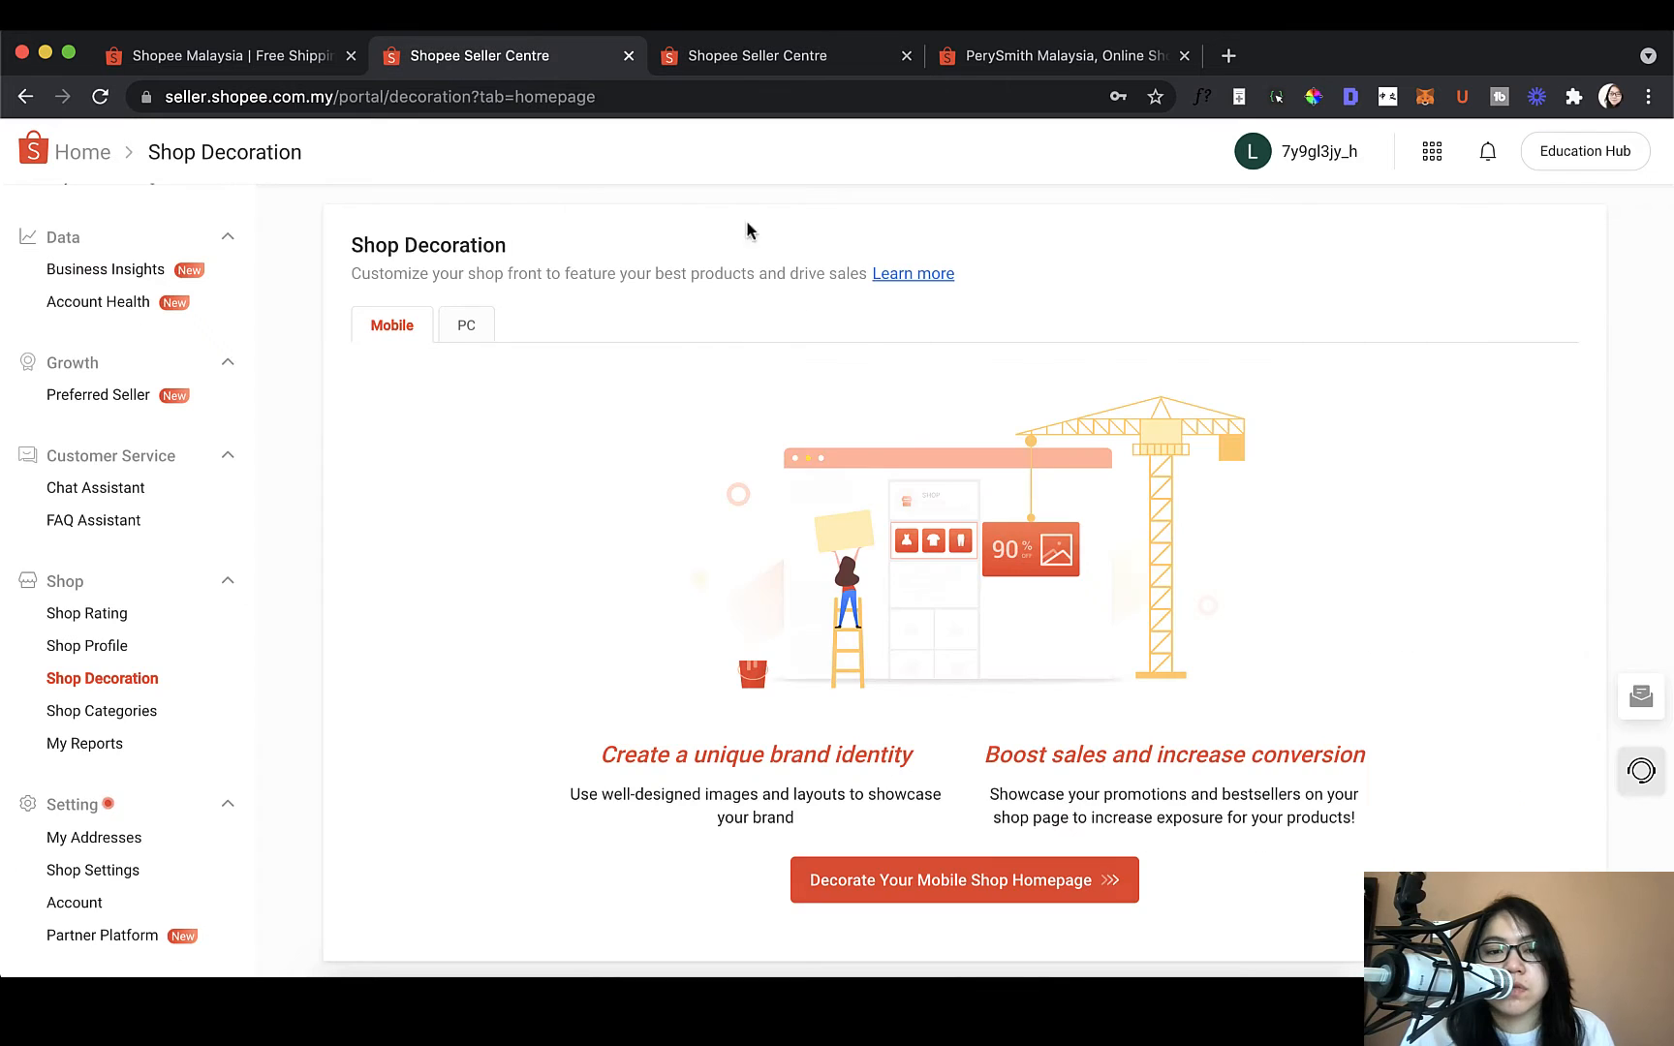
{"action": "left_click", "coordinate": [475, 337]}
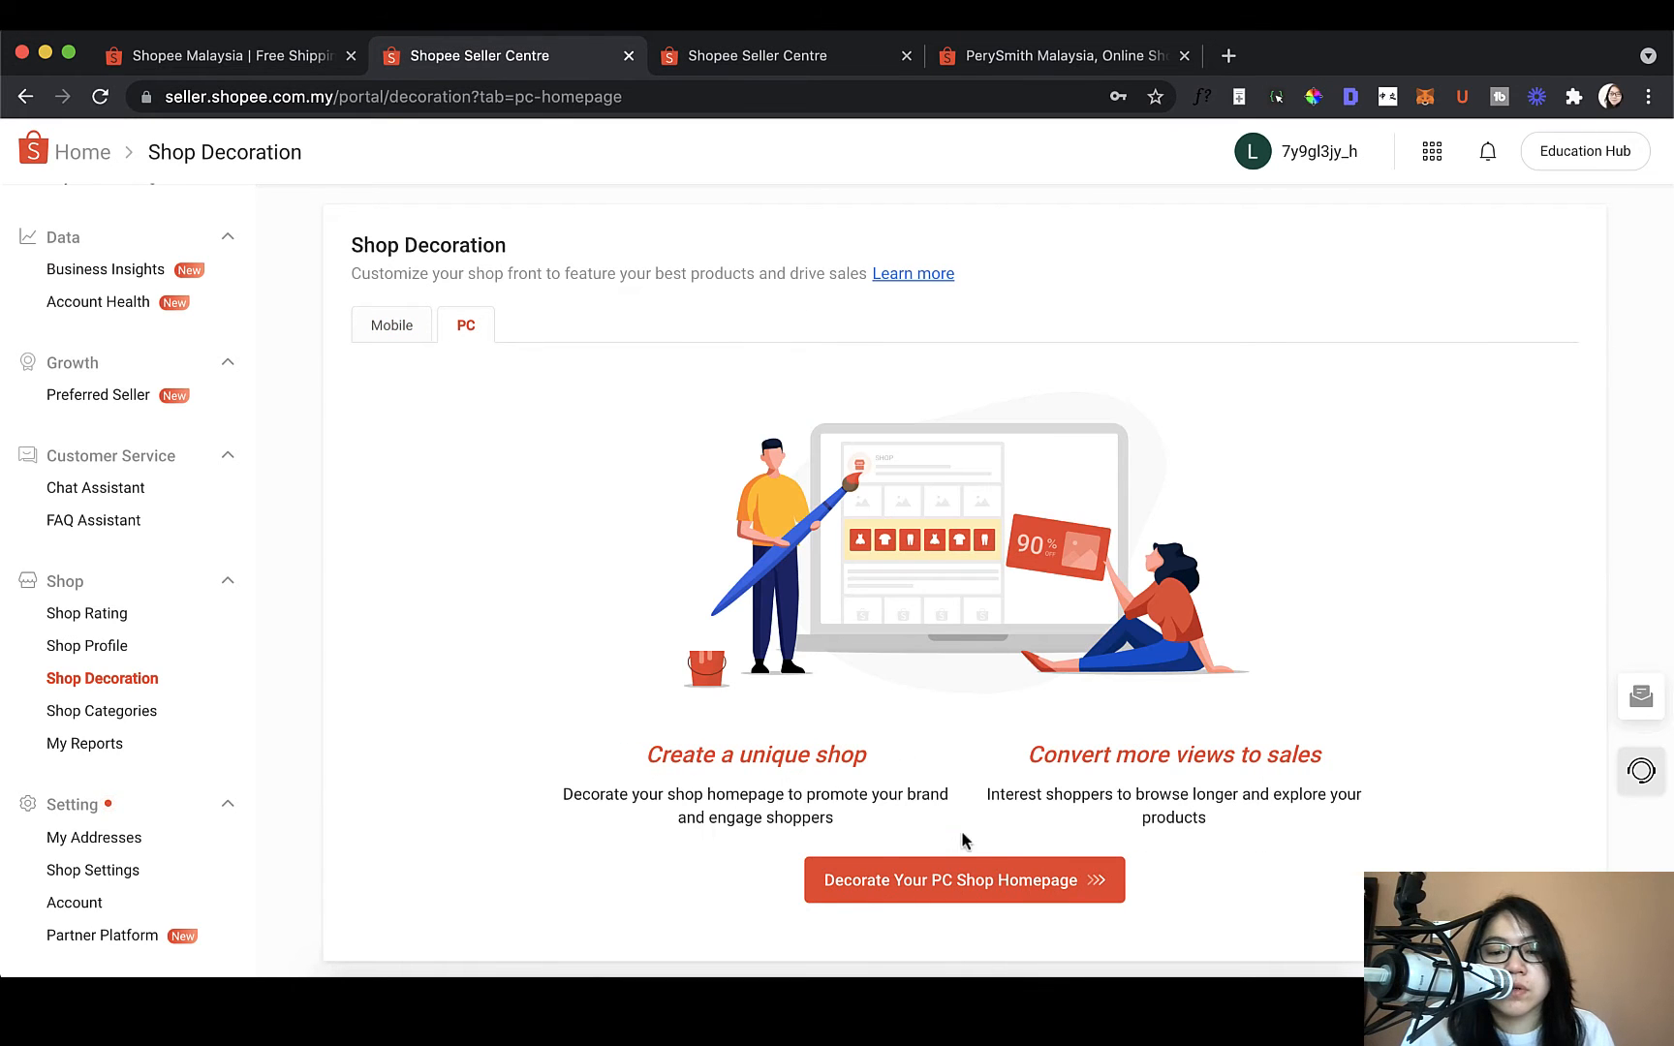
{"action": "left_click", "coordinate": [1054, 872]}
{"action": "left_click", "coordinate": [1044, 51]}
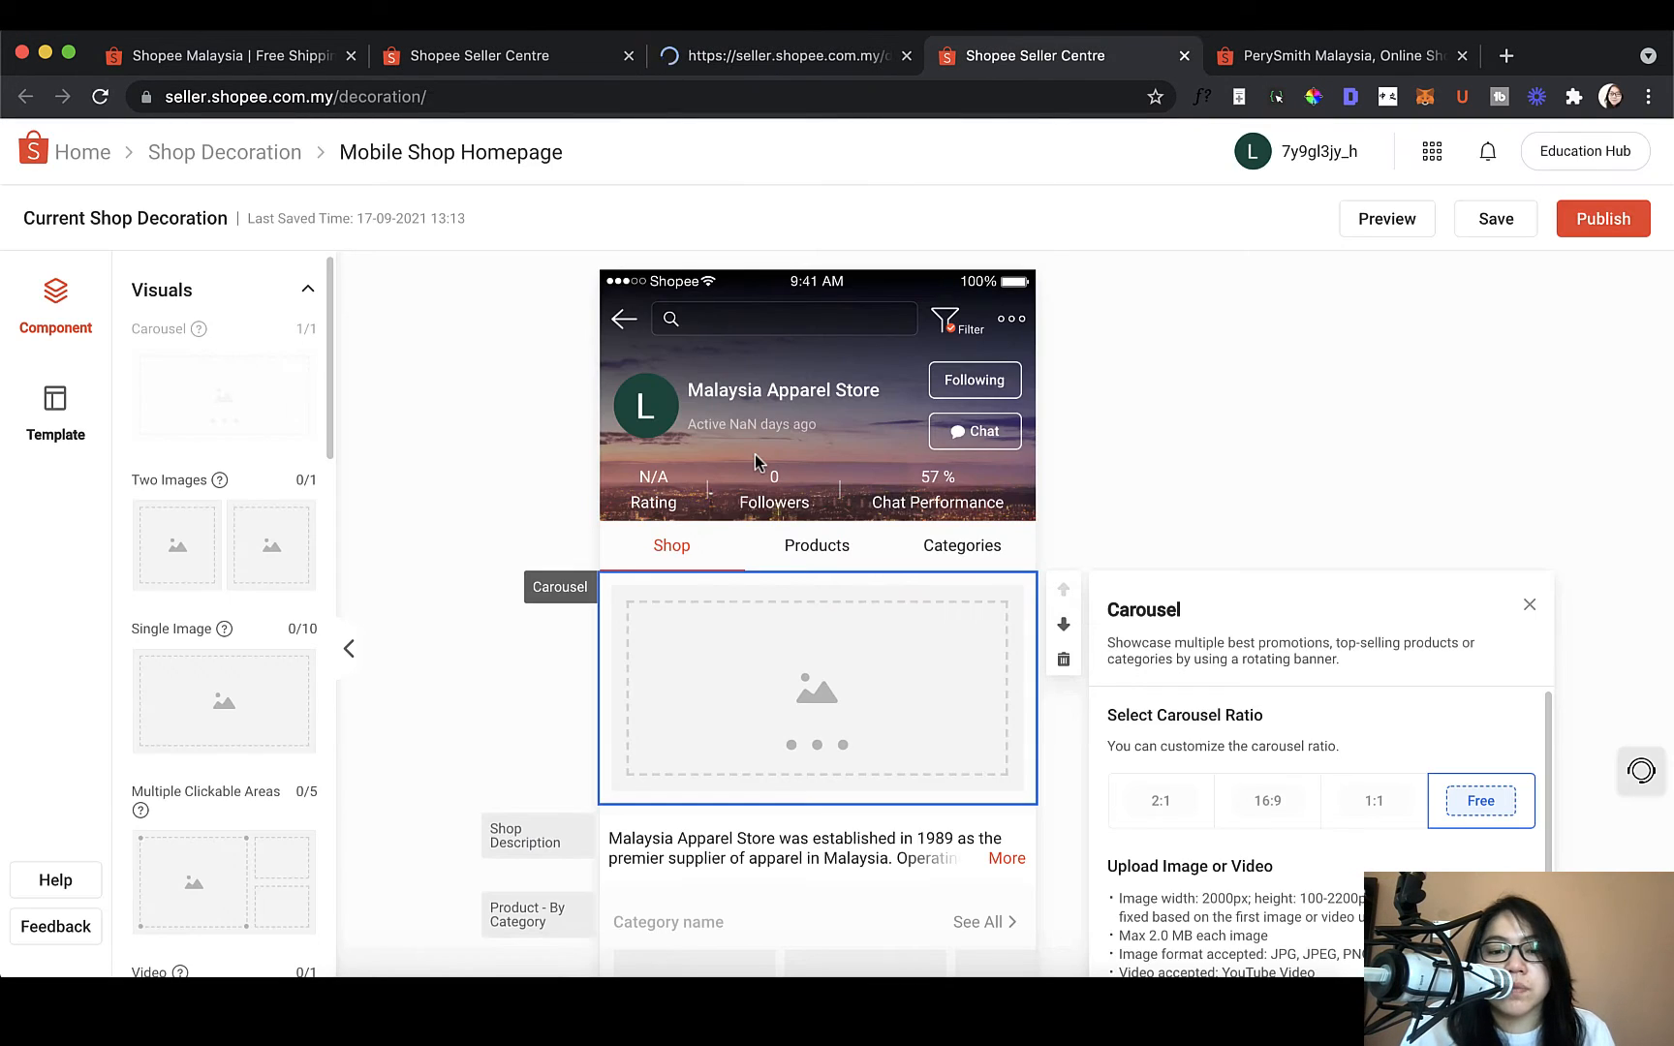
{"action": "scroll", "coordinate": [923, 672], "scroll_direction": "down", "scroll_amount": 10}
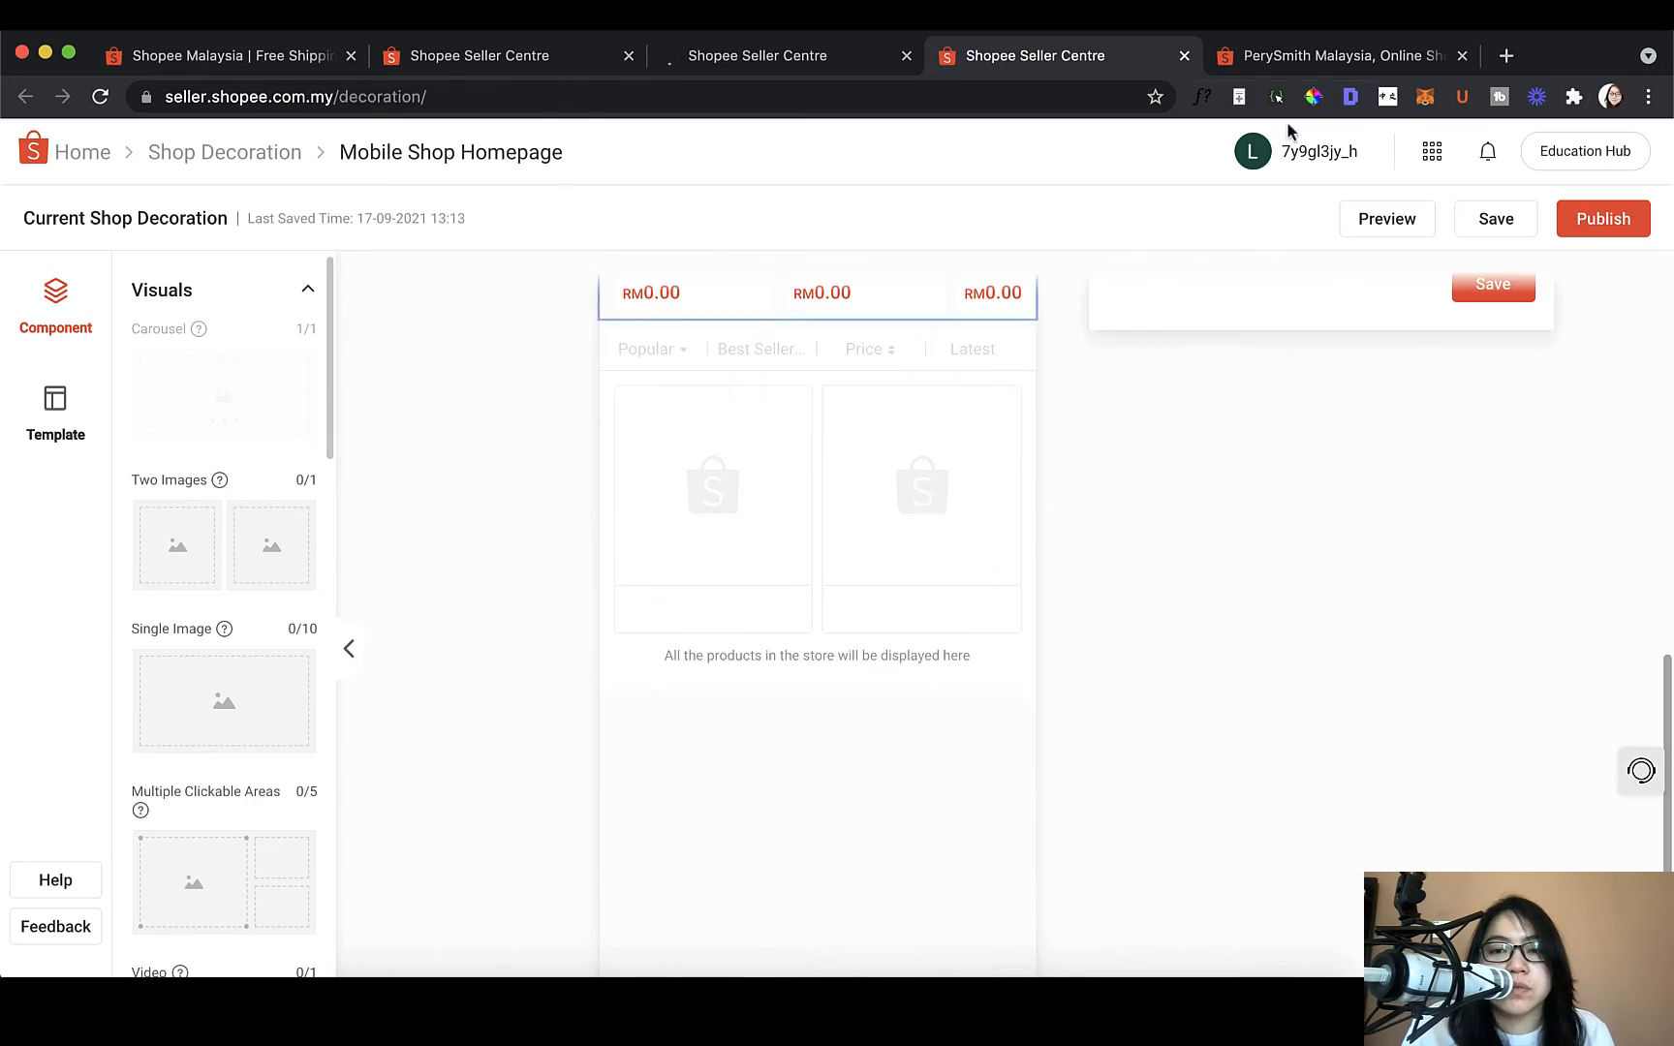
{"action": "left_click", "coordinate": [1327, 55]}
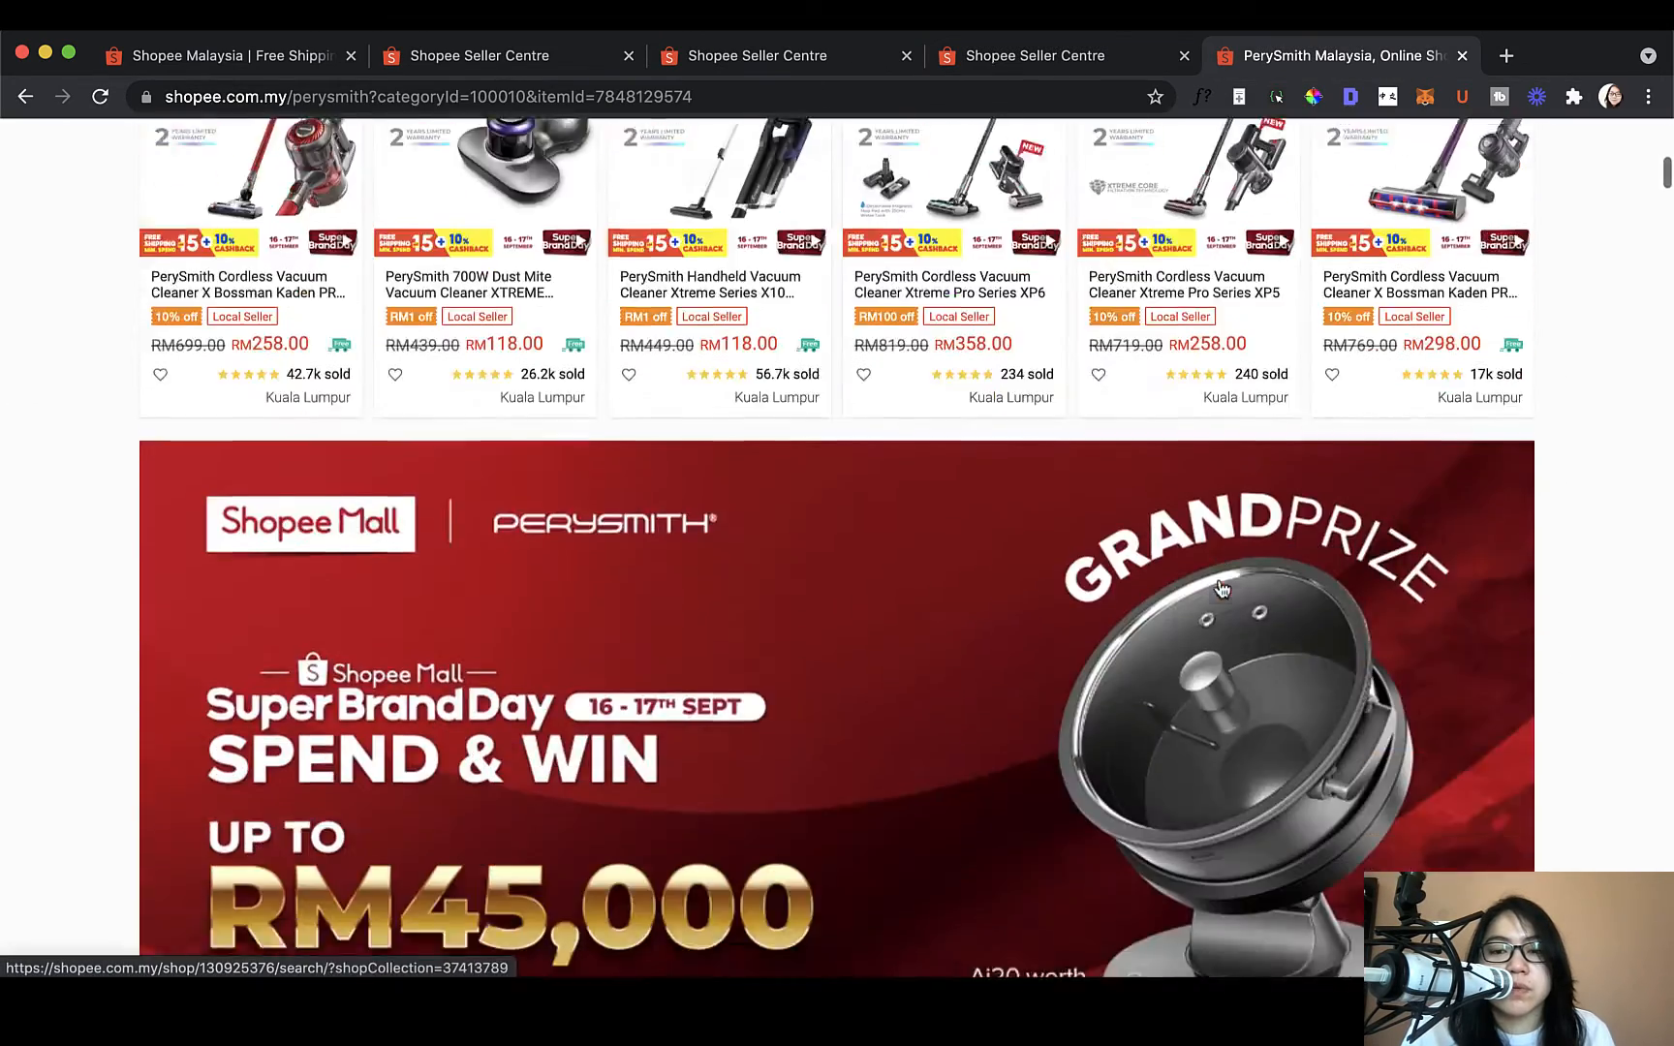
Step: Scroll PerySmith Malaysia's shop page to review its vouchers, vacuum listings and Super Brand Day banners
{"action": "scroll", "coordinate": [1221, 587], "scroll_direction": "down", "scroll_amount": 20}
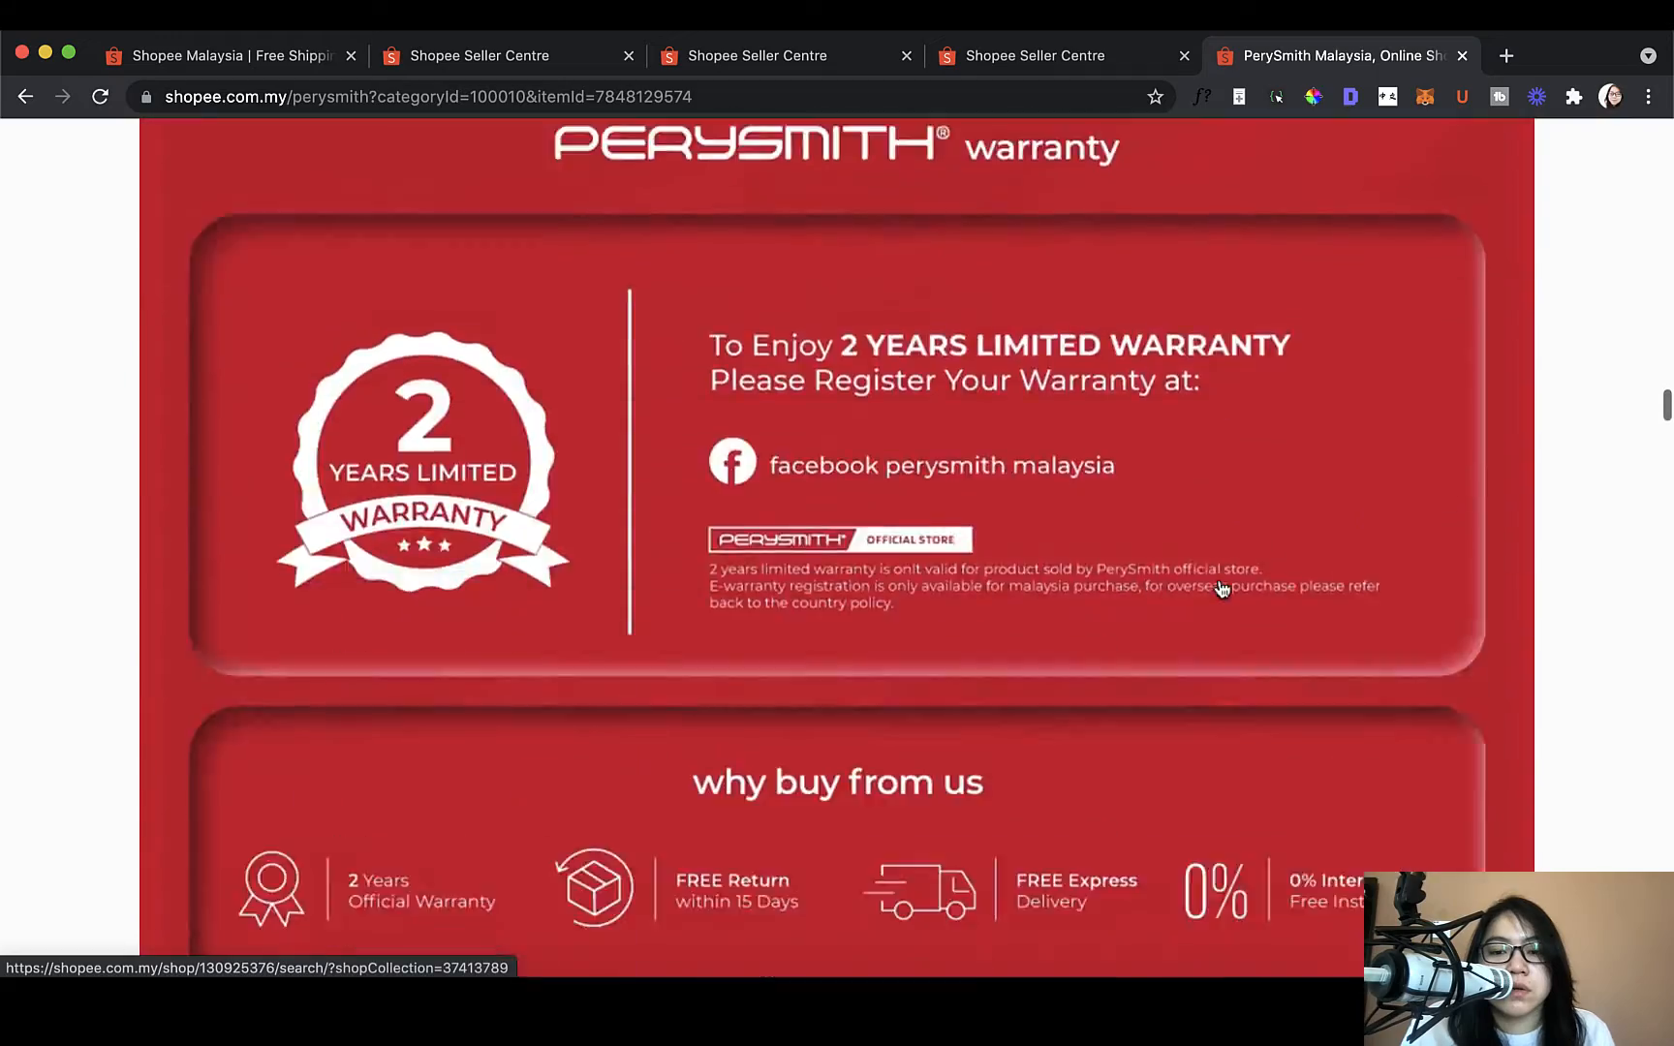
{"action": "scroll", "coordinate": [1222, 588], "scroll_direction": "down", "scroll_amount": 20}
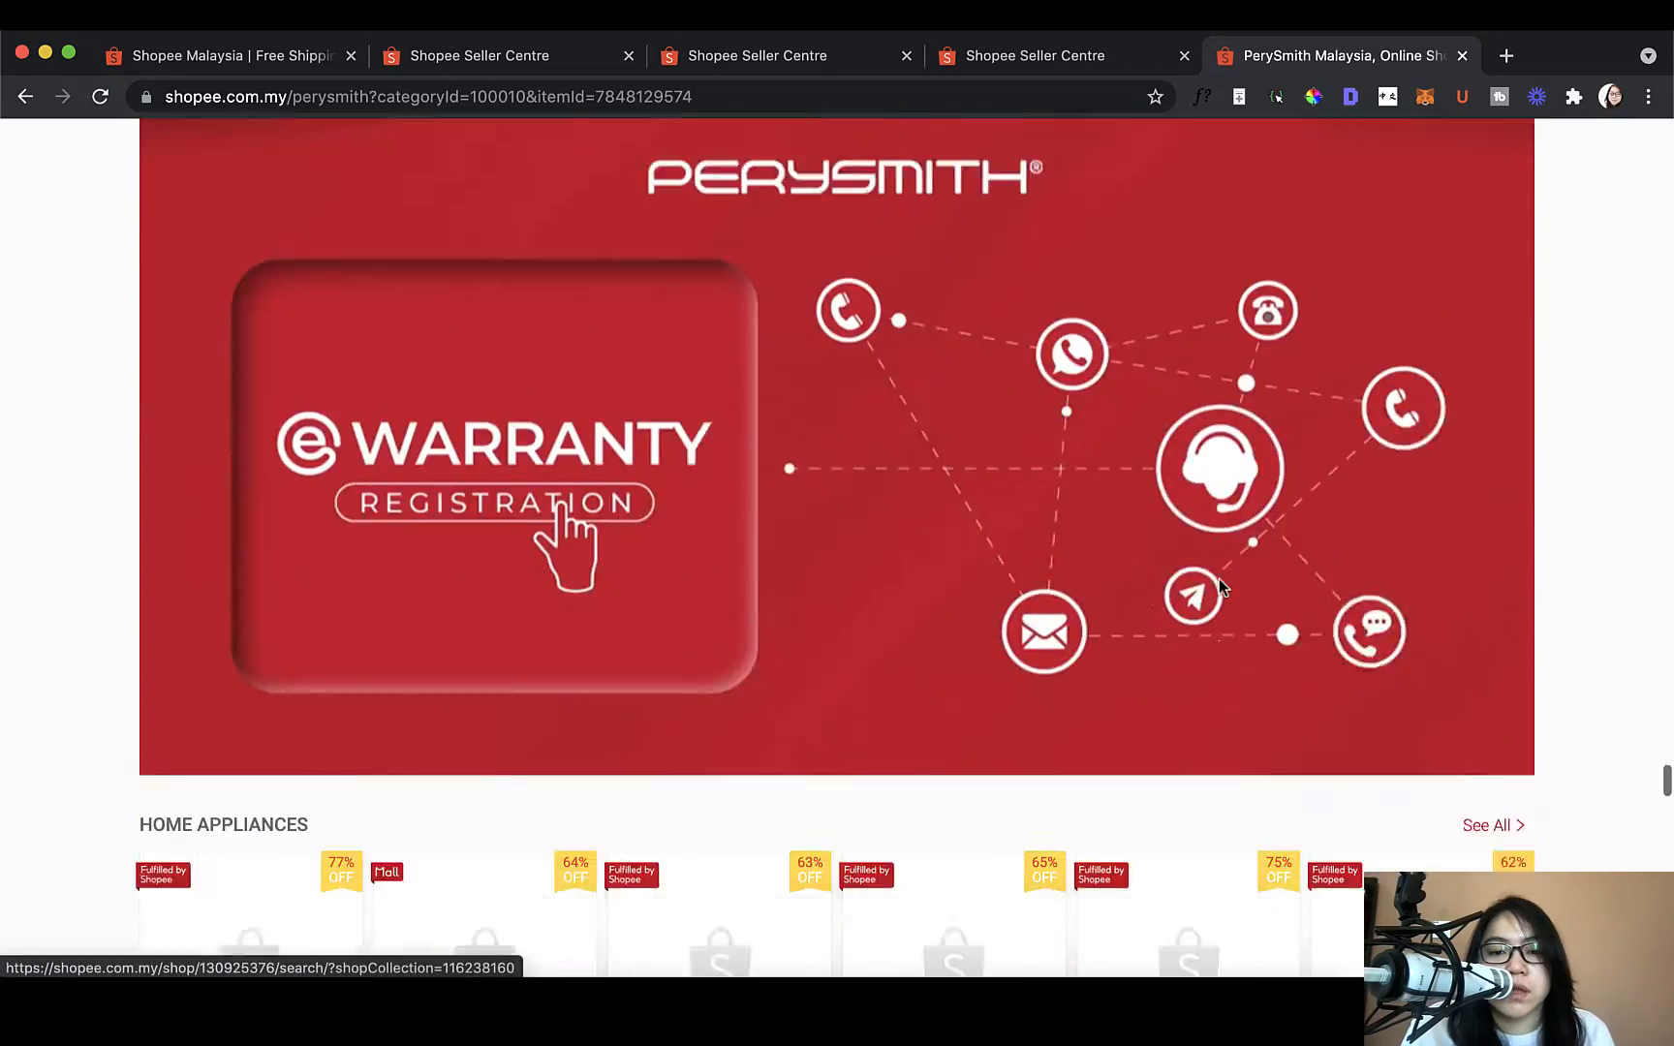
{"action": "scroll", "coordinate": [1218, 586], "scroll_direction": "down", "scroll_amount": 5}
{"action": "scroll", "coordinate": [1219, 586], "scroll_direction": "up", "scroll_amount": 20}
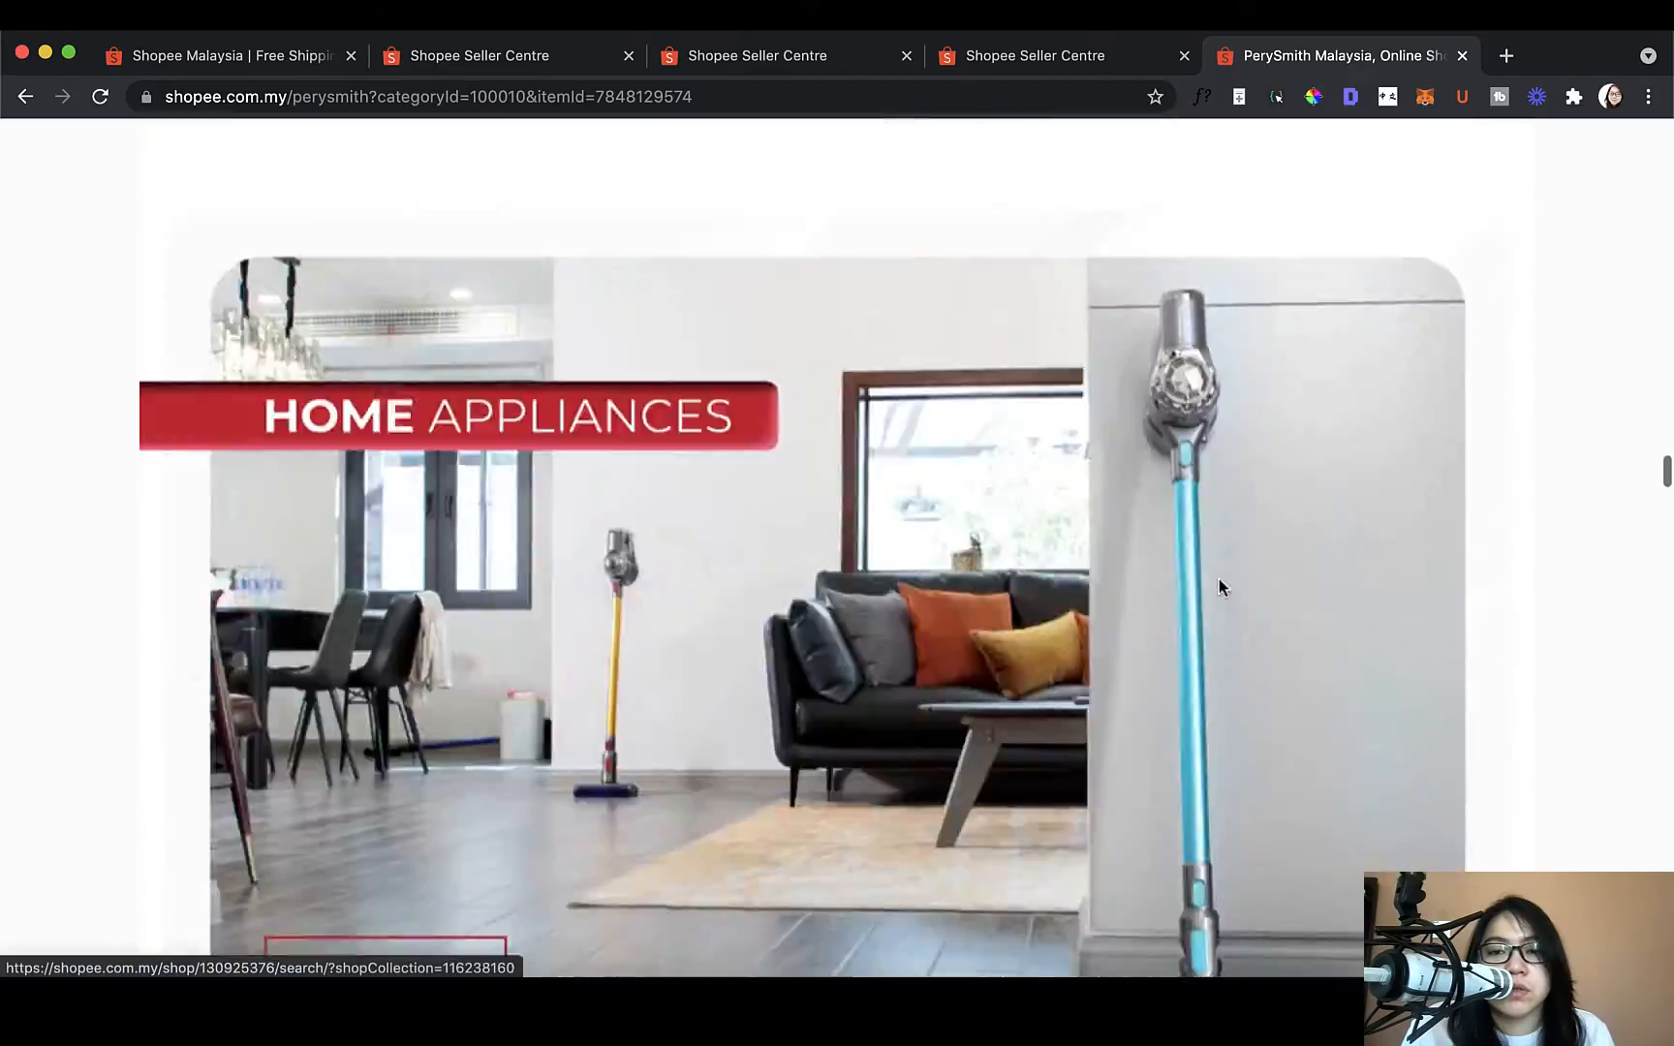
{"action": "scroll", "coordinate": [1219, 586], "scroll_direction": "up", "scroll_amount": 20}
{"action": "scroll", "coordinate": [1218, 586], "scroll_direction": "down", "scroll_amount": 5}
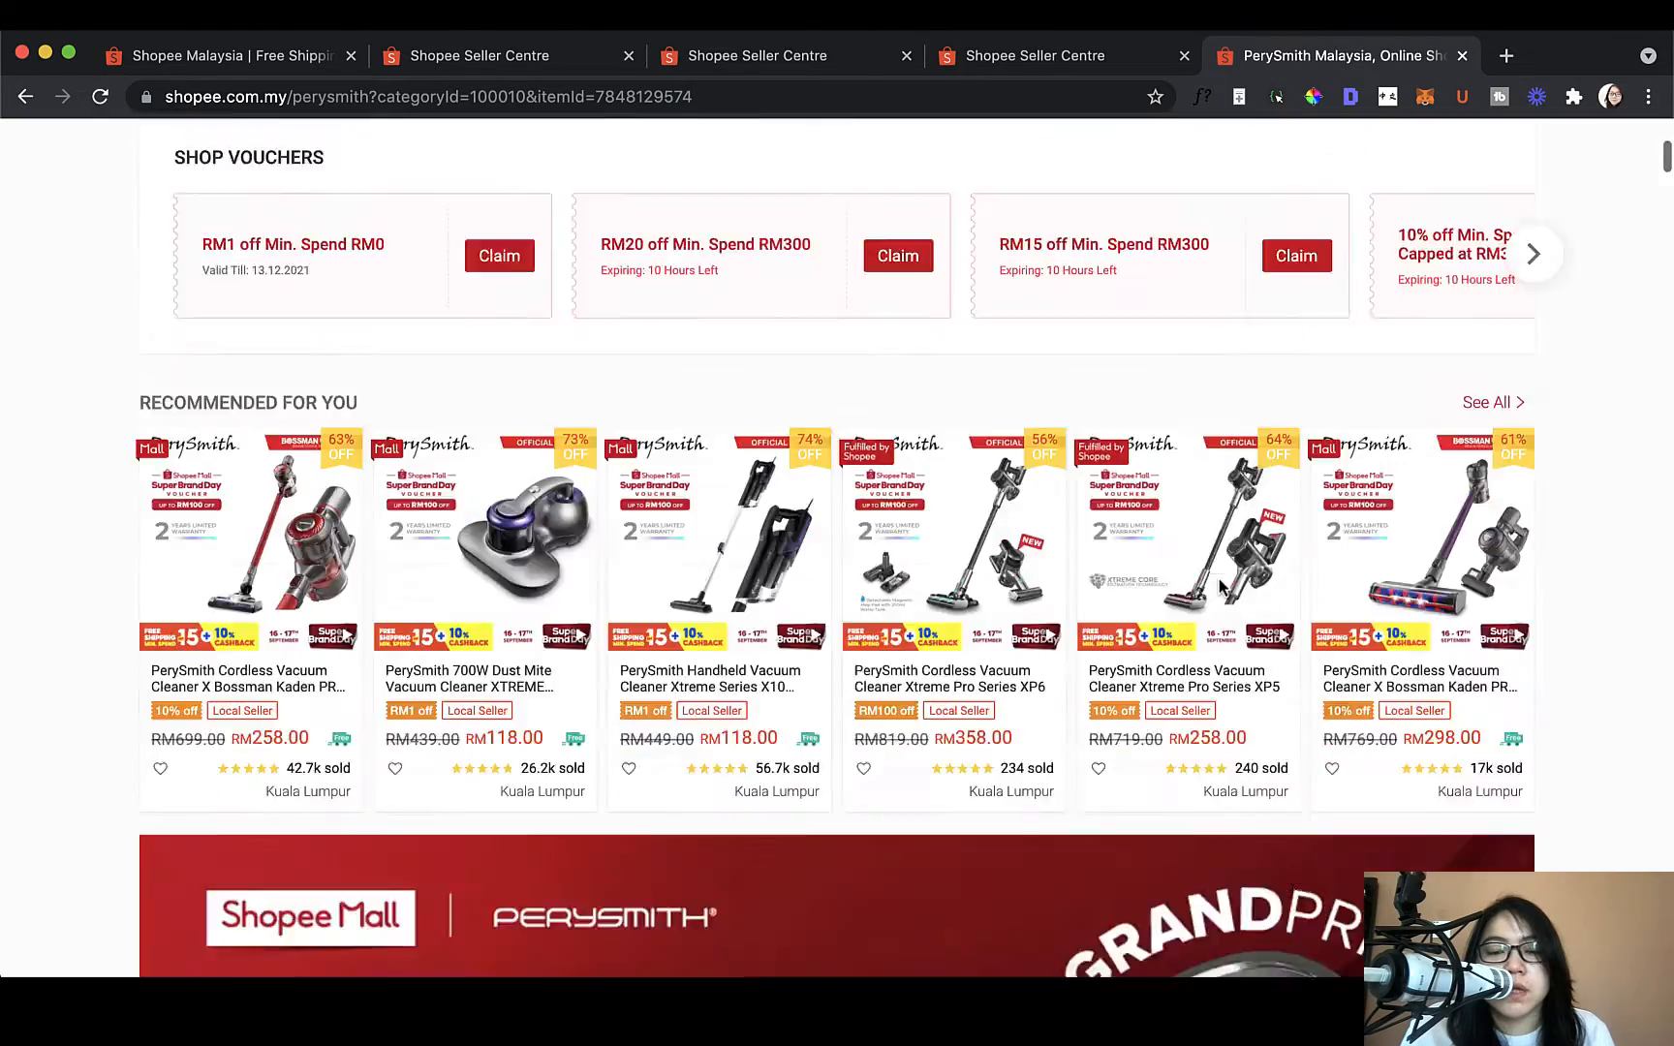
{"action": "scroll", "coordinate": [1219, 586], "scroll_direction": "down", "scroll_amount": 10}
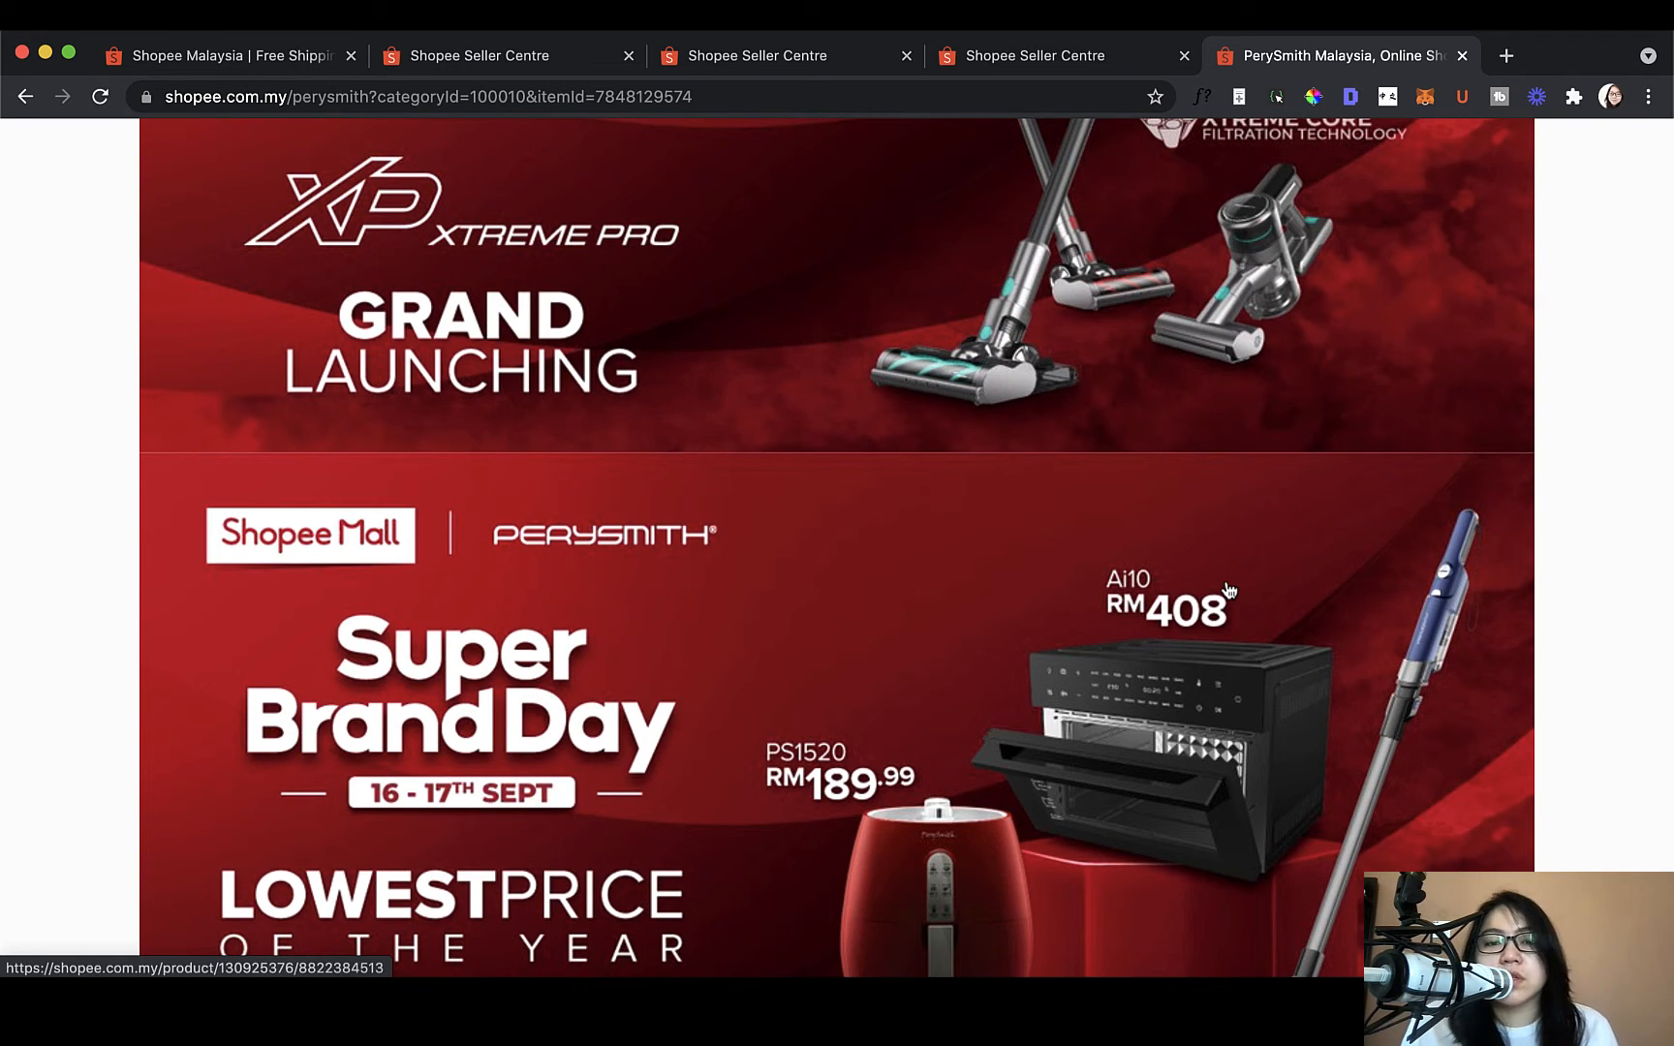
{"action": "scroll", "coordinate": [1228, 591], "scroll_direction": "up", "scroll_amount": 10}
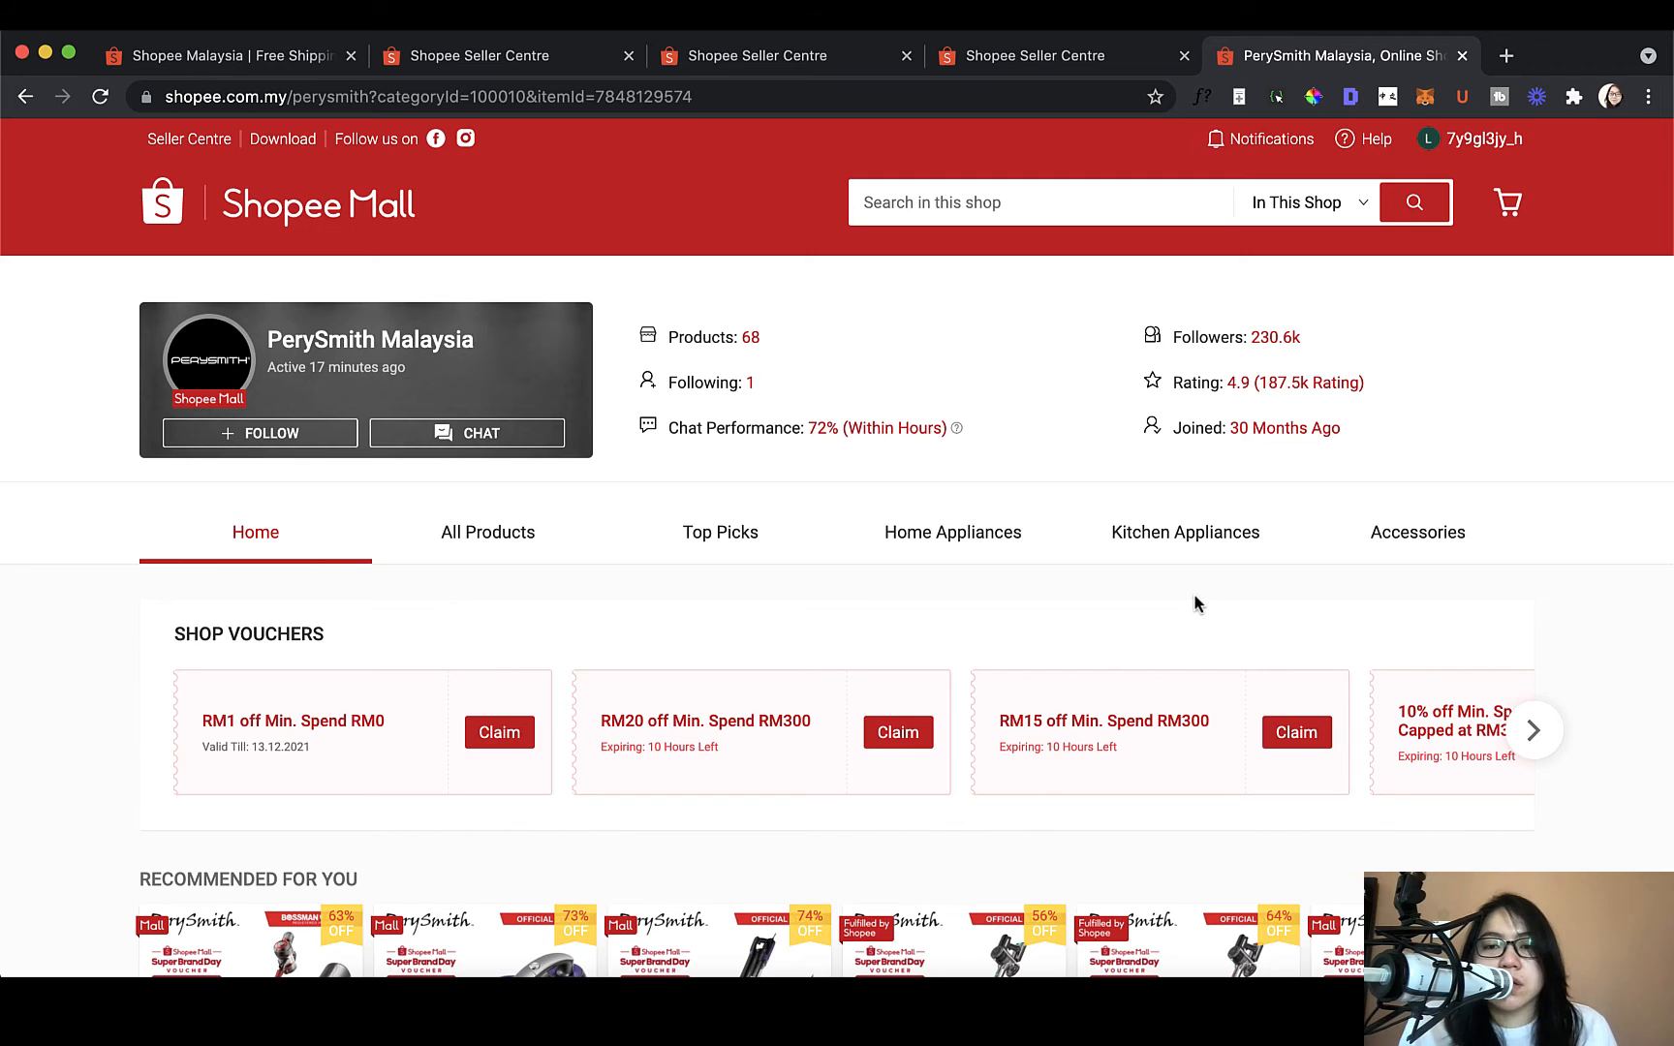
Step: Check the PC homepage editor, open Shop Categories clearing its update notice, then return to PerySmith's page
{"action": "left_click", "coordinate": [699, 56]}
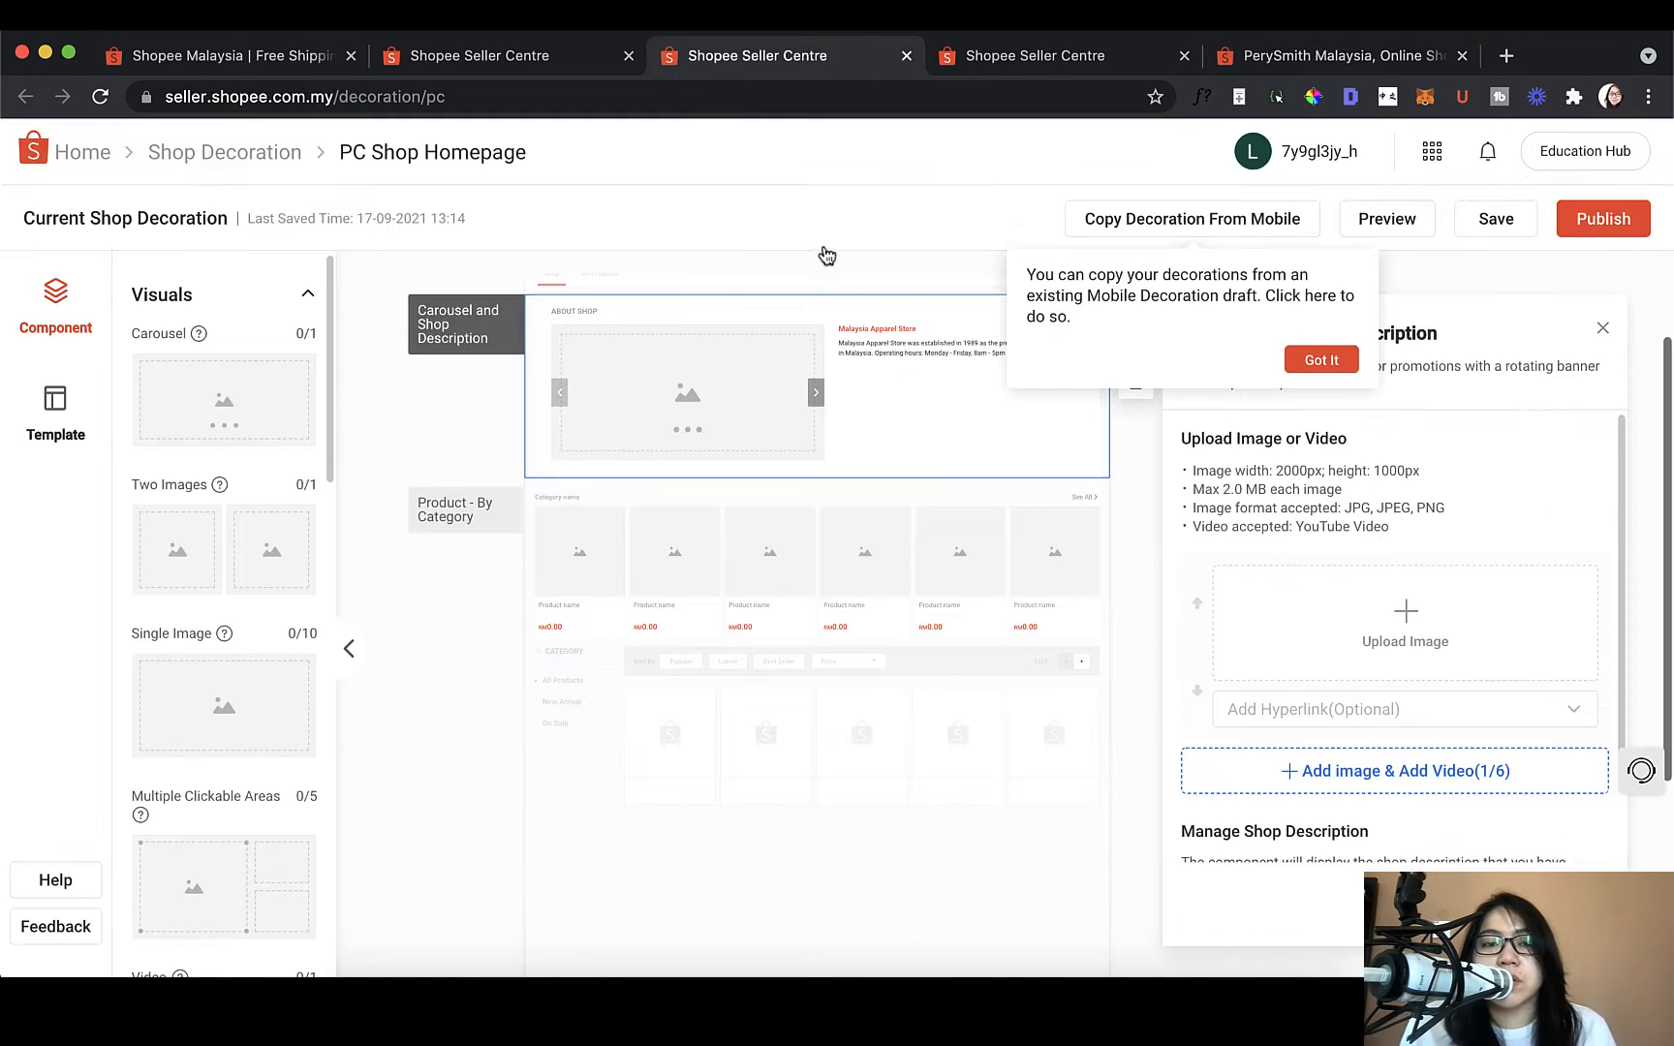
{"action": "left_click", "coordinate": [573, 60]}
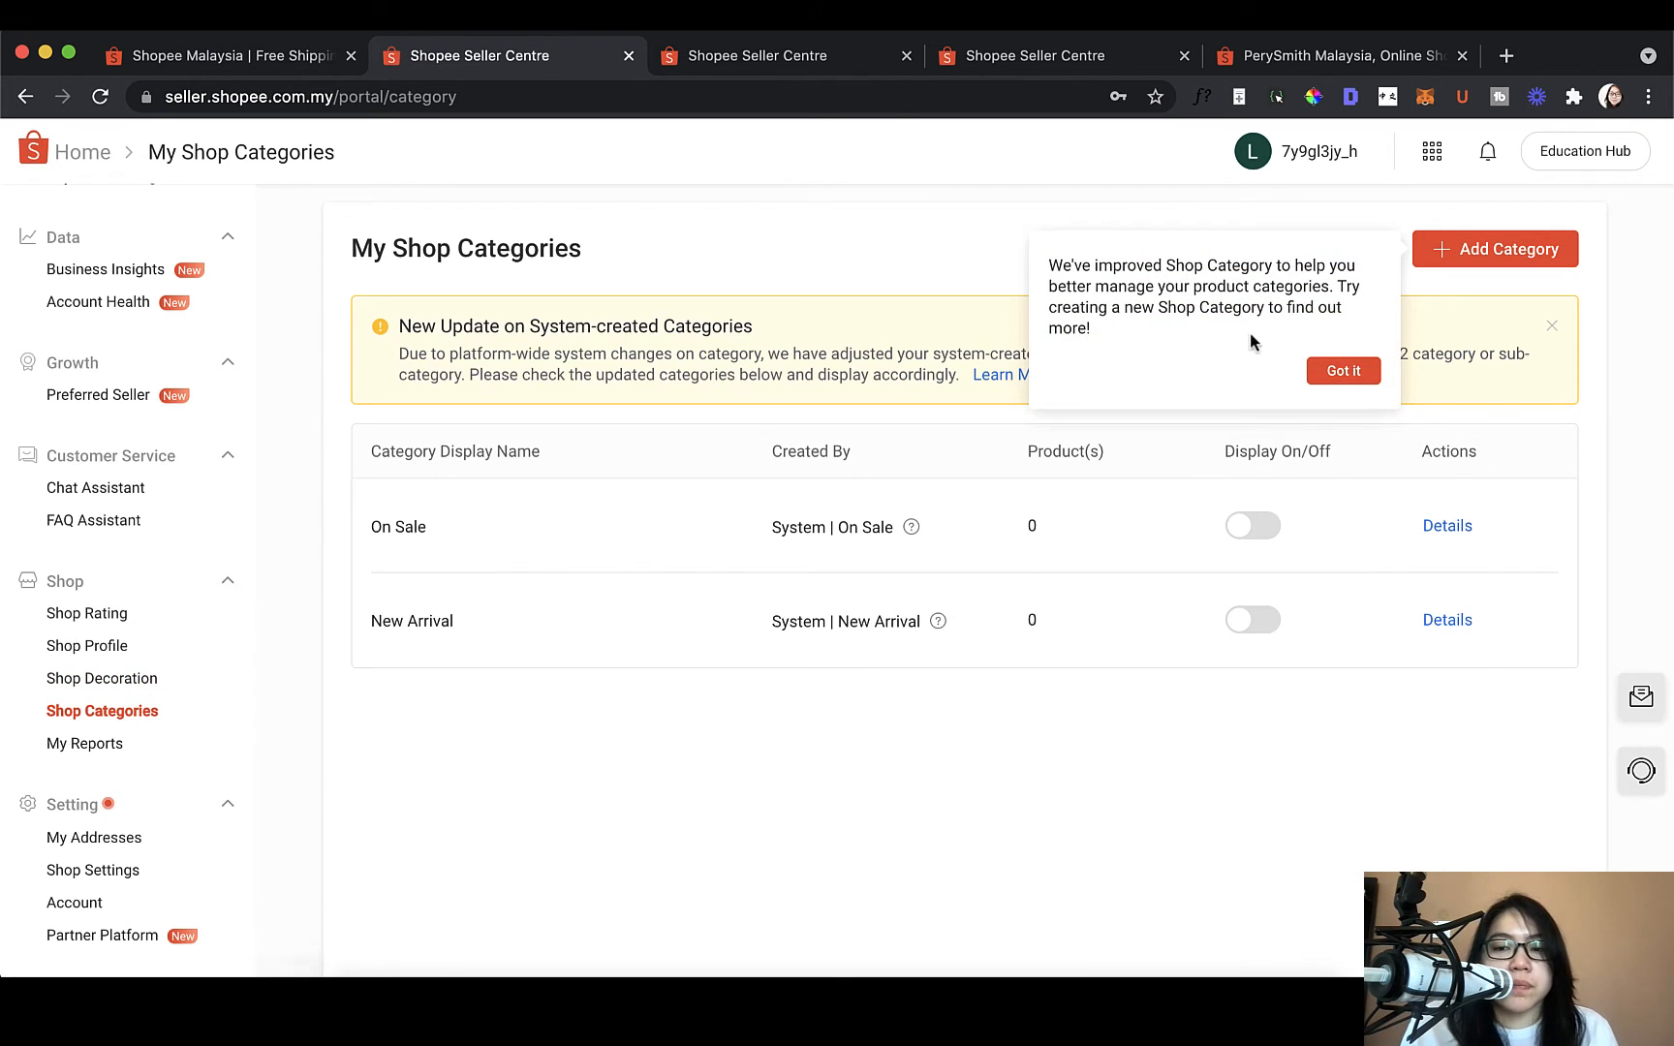
{"action": "left_click", "coordinate": [1362, 371]}
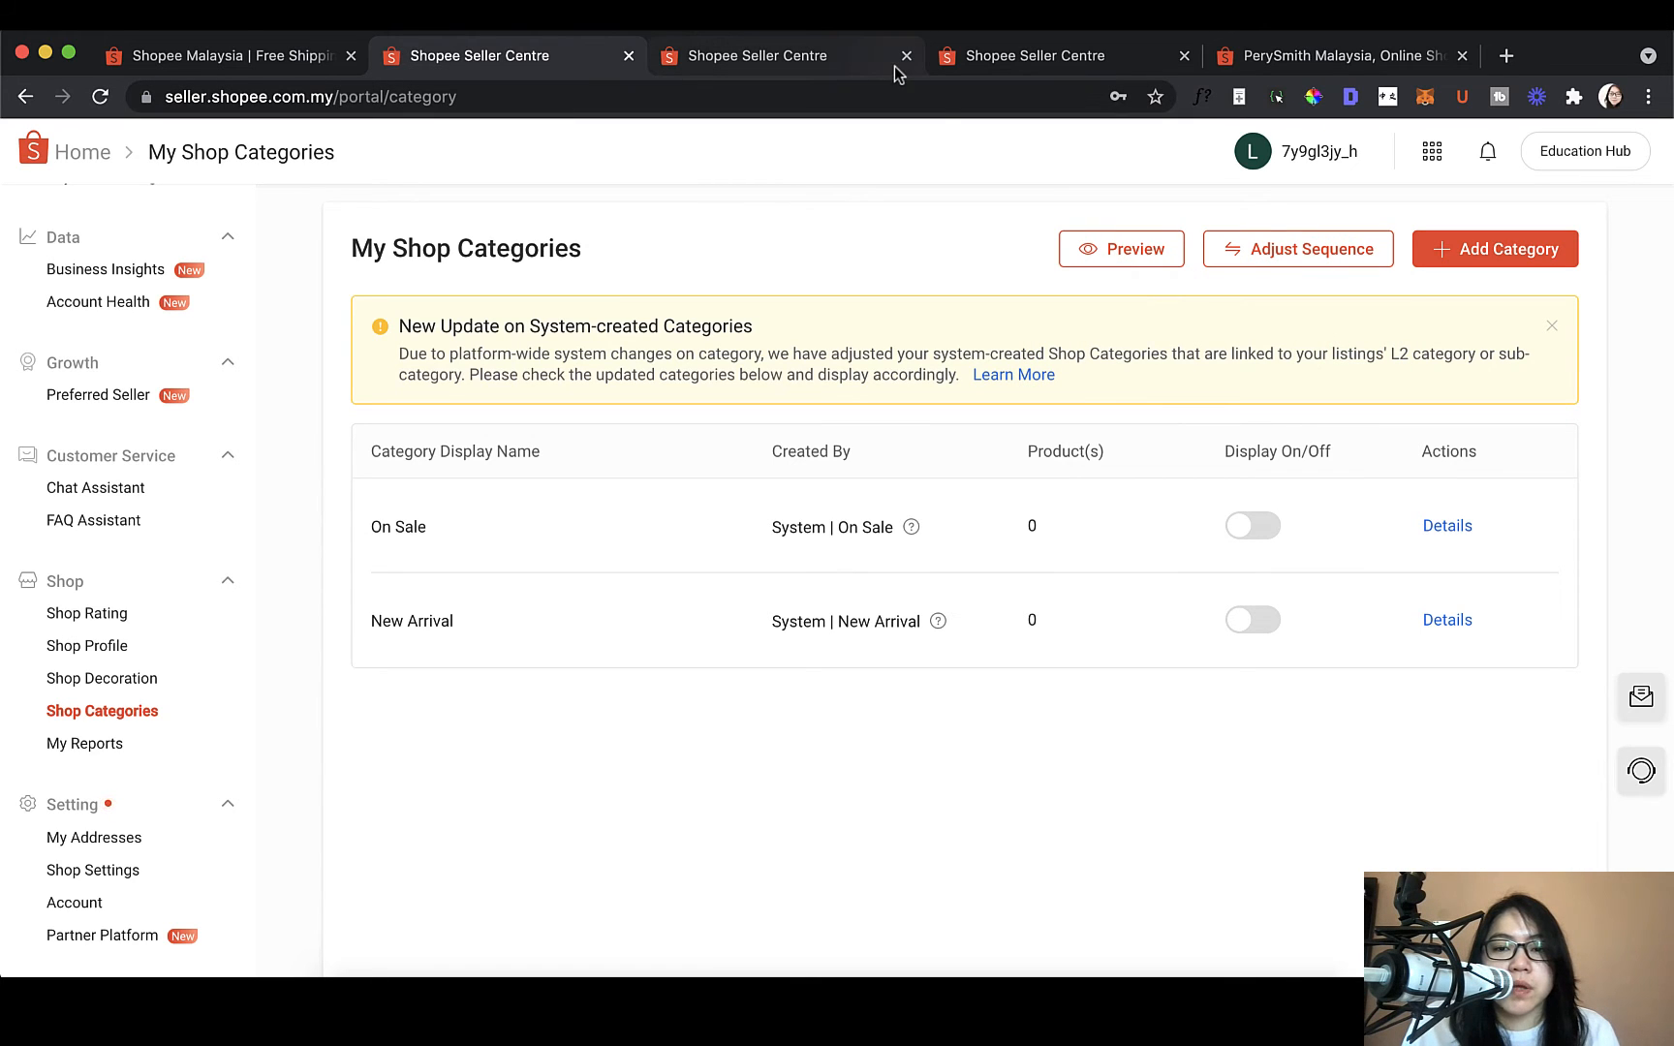
{"action": "left_click", "coordinate": [1075, 65]}
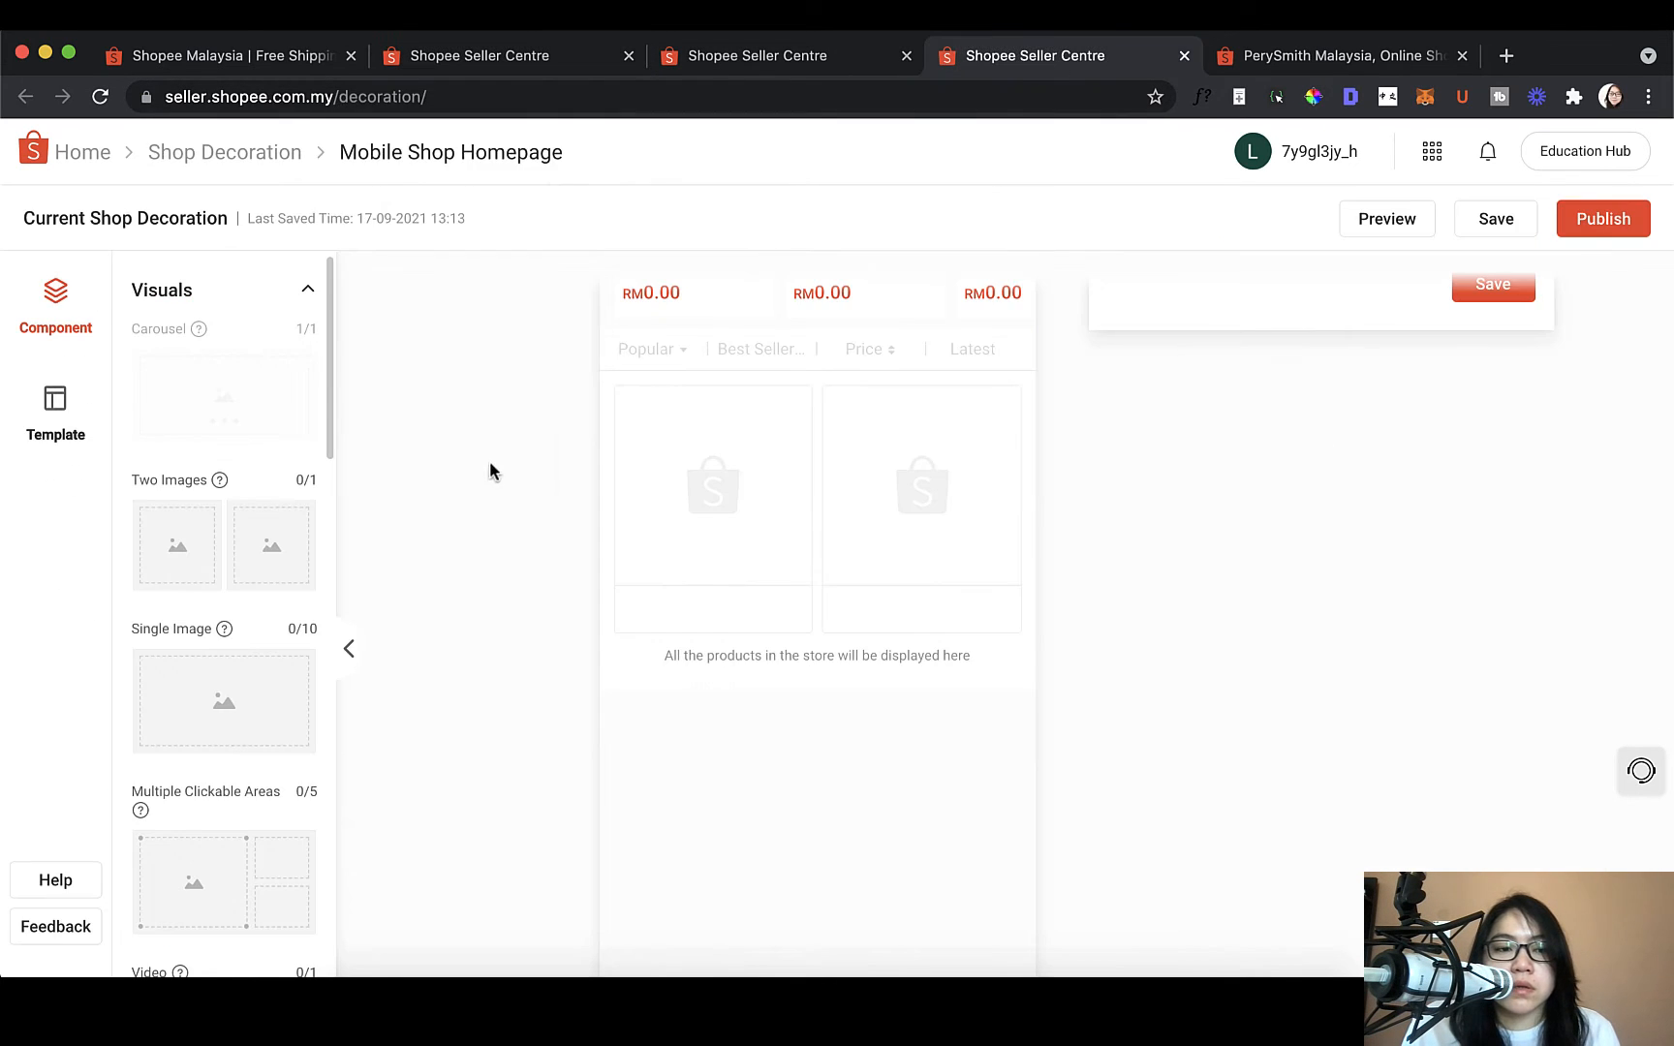
{"action": "left_click", "coordinate": [1245, 68]}
Step: Browse down to PerySmith's Home Appliances collection, then go back to the seller's Shop Categories page
{"action": "scroll", "coordinate": [107, 665], "scroll_direction": "down", "scroll_amount": 2}
{"action": "scroll", "coordinate": [203, 690], "scroll_direction": "down", "scroll_amount": 20}
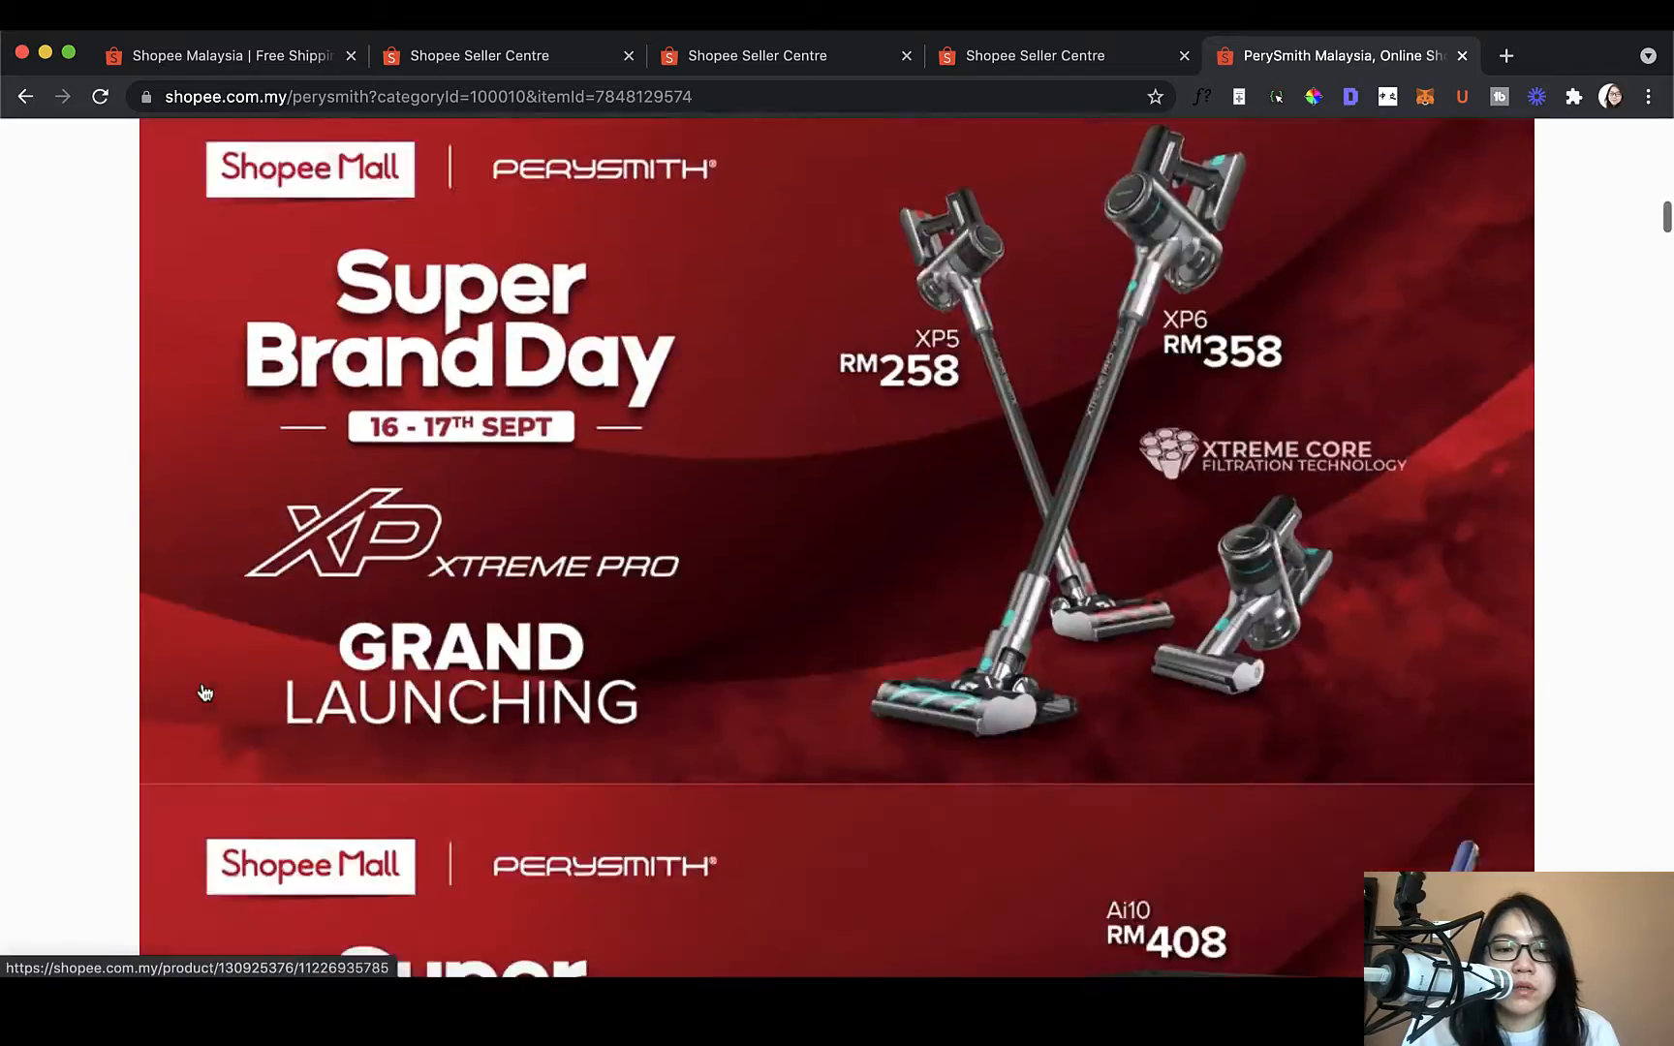
{"action": "scroll", "coordinate": [203, 690], "scroll_direction": "down", "scroll_amount": 20}
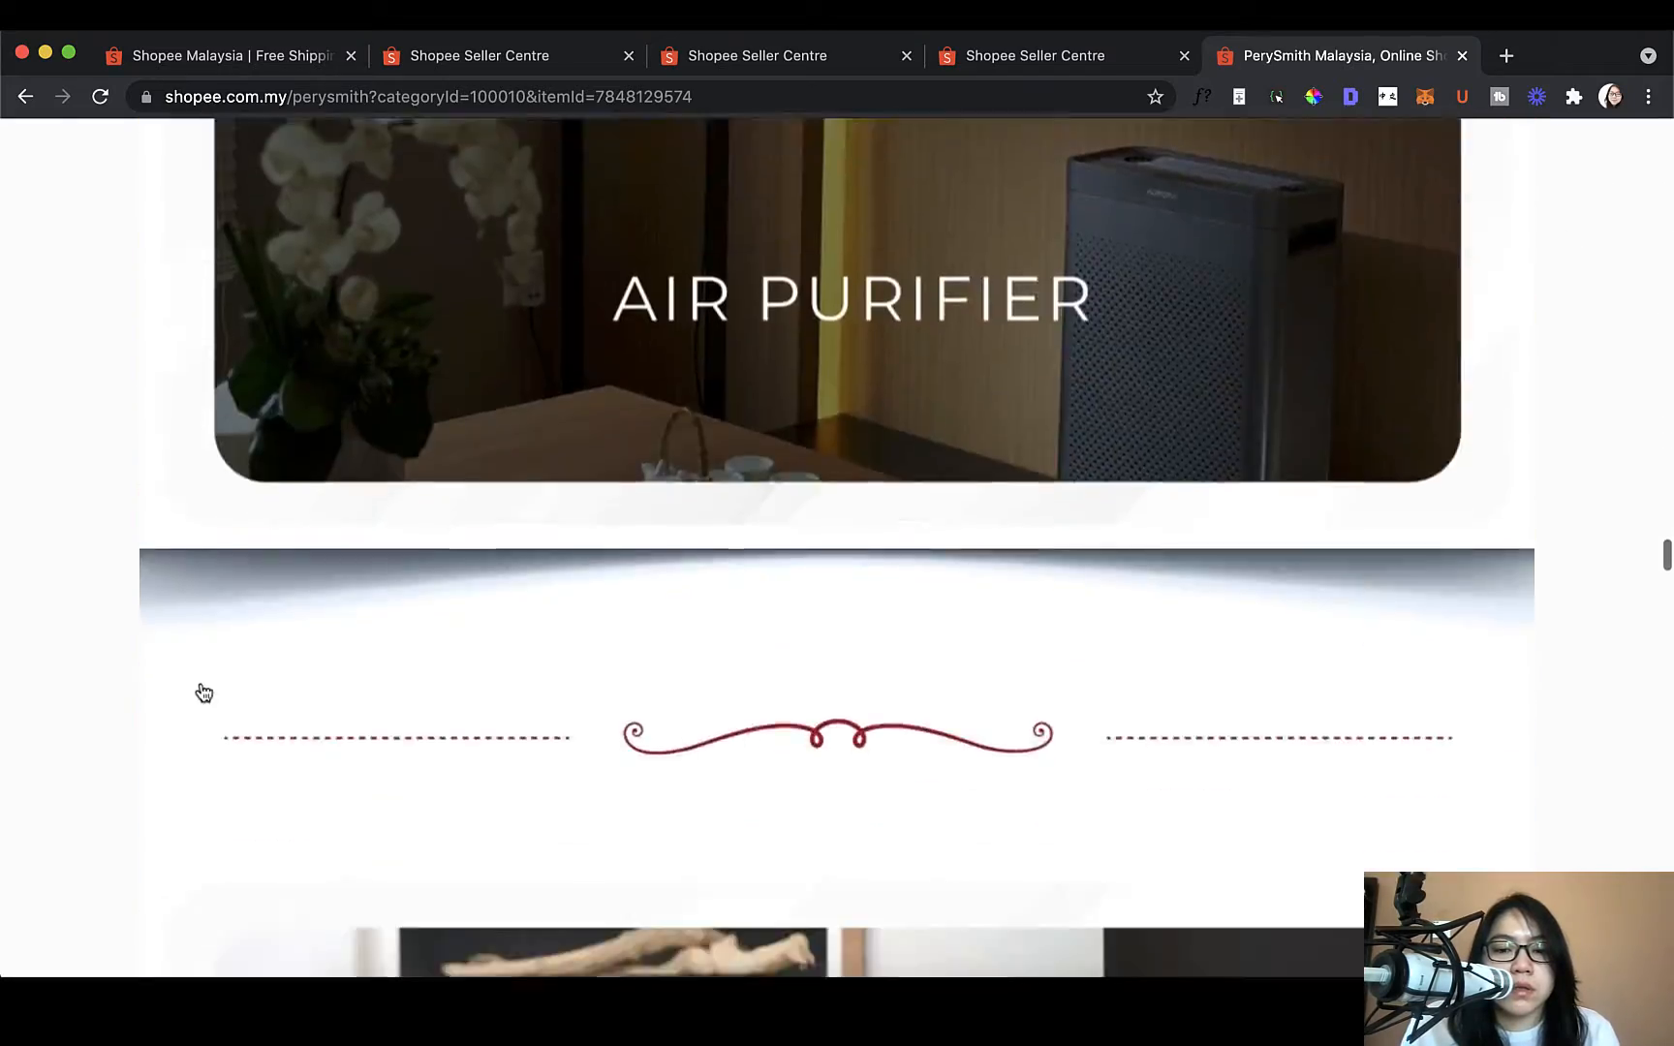
{"action": "scroll", "coordinate": [201, 683], "scroll_direction": "down", "scroll_amount": 10}
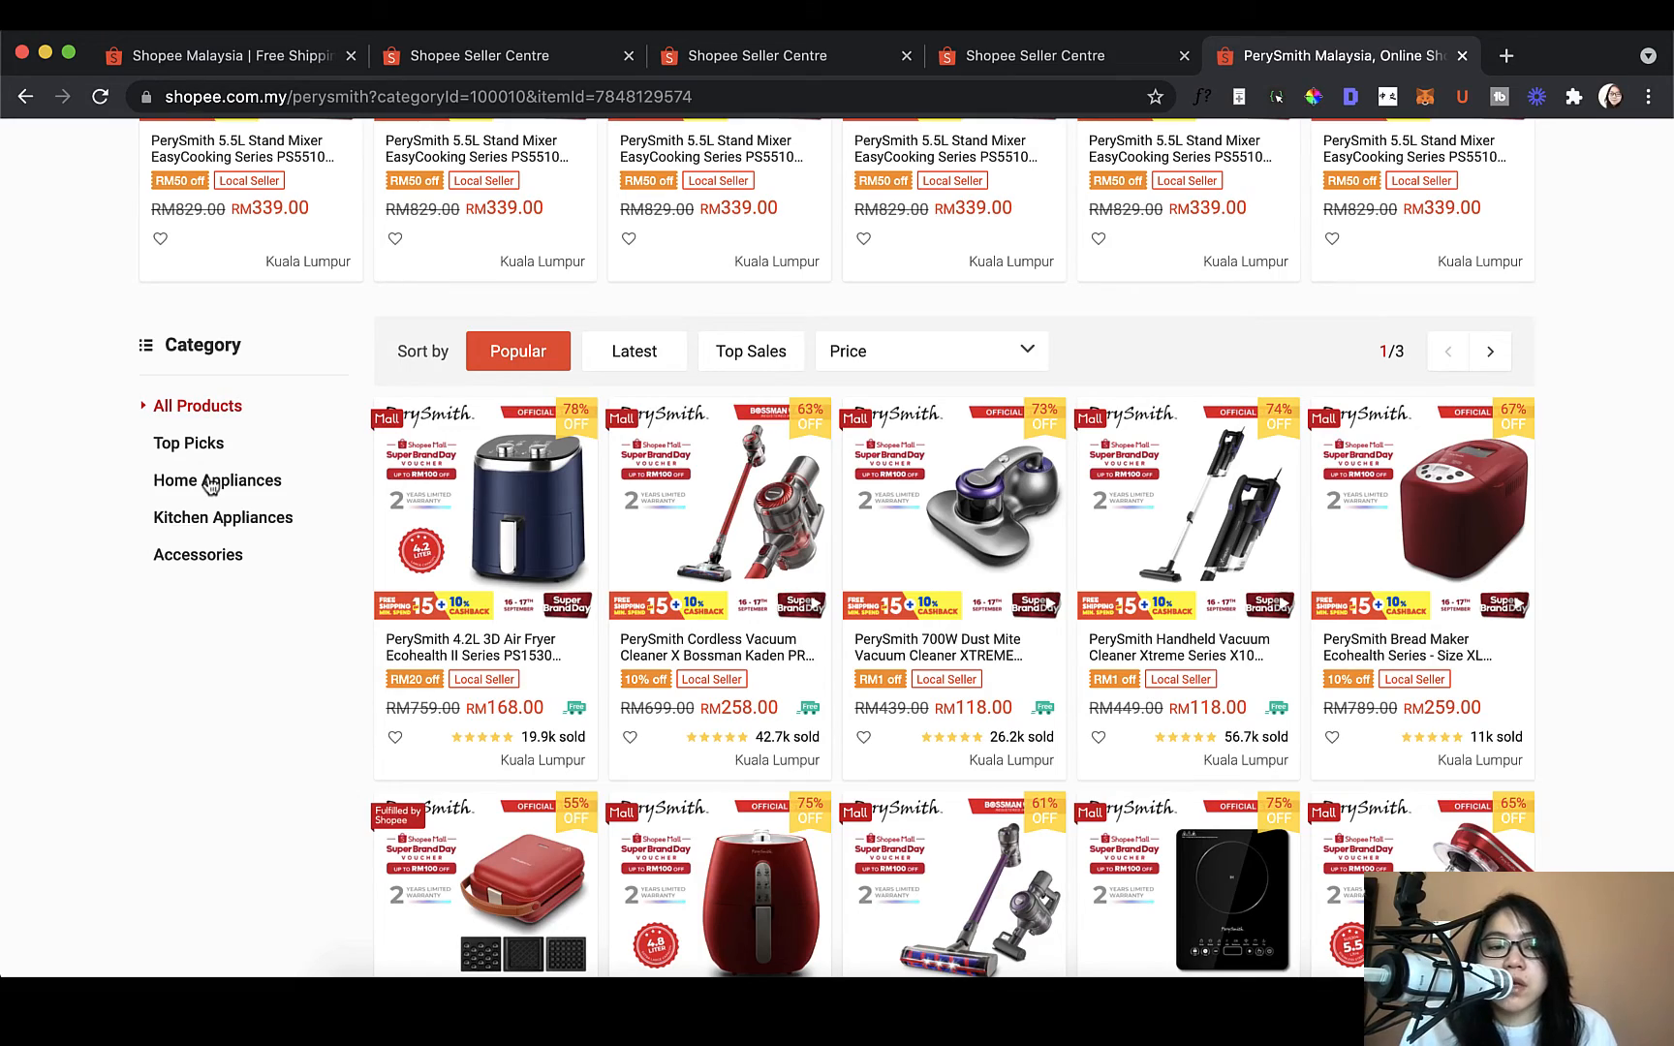
{"action": "left_click", "coordinate": [212, 481]}
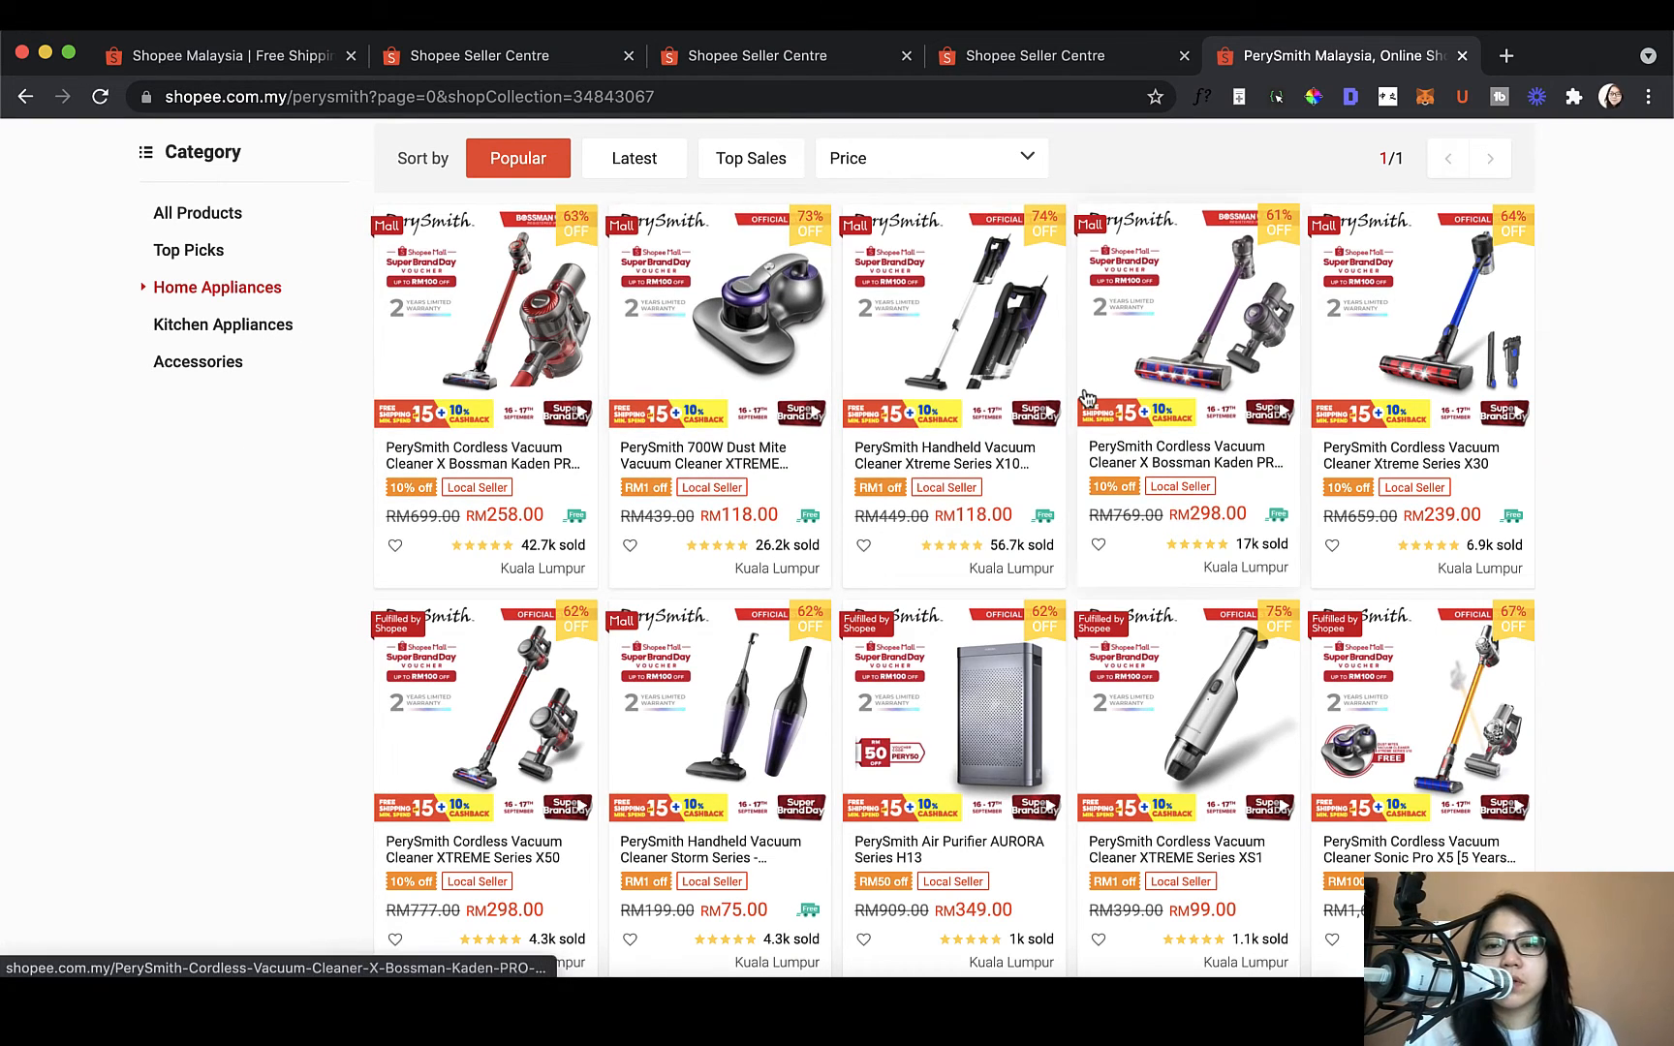
{"action": "left_click", "coordinate": [265, 61]}
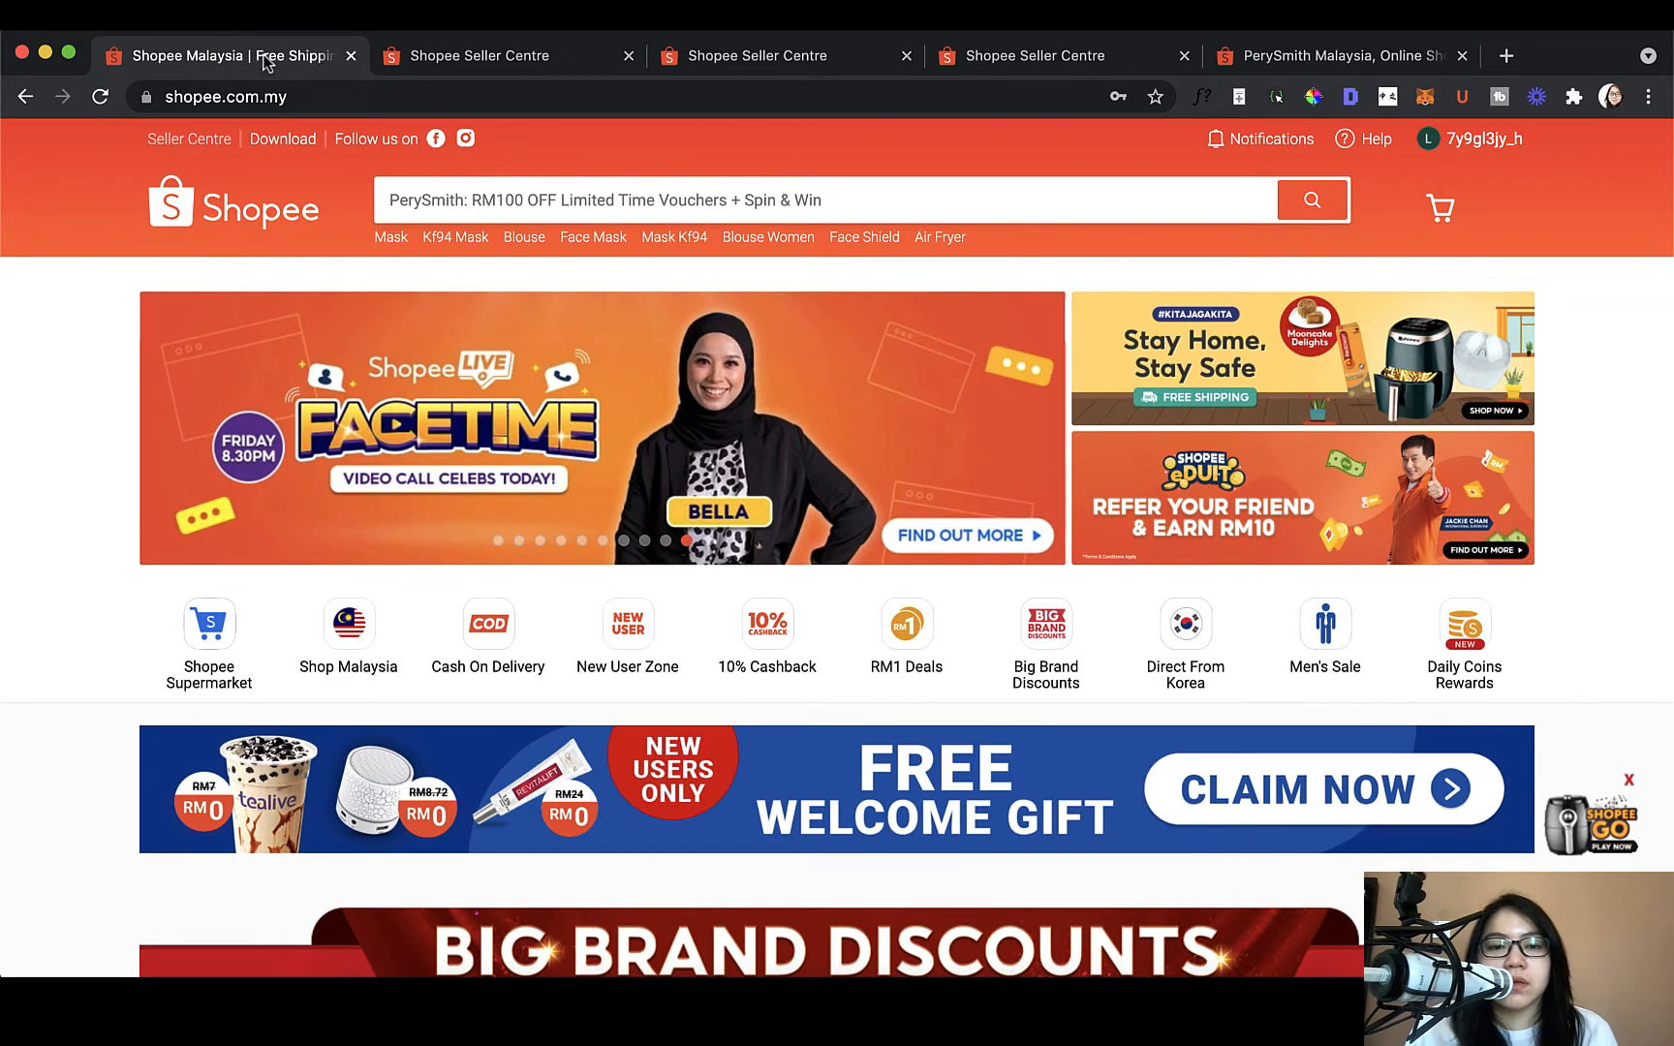
{"action": "left_click", "coordinate": [444, 56]}
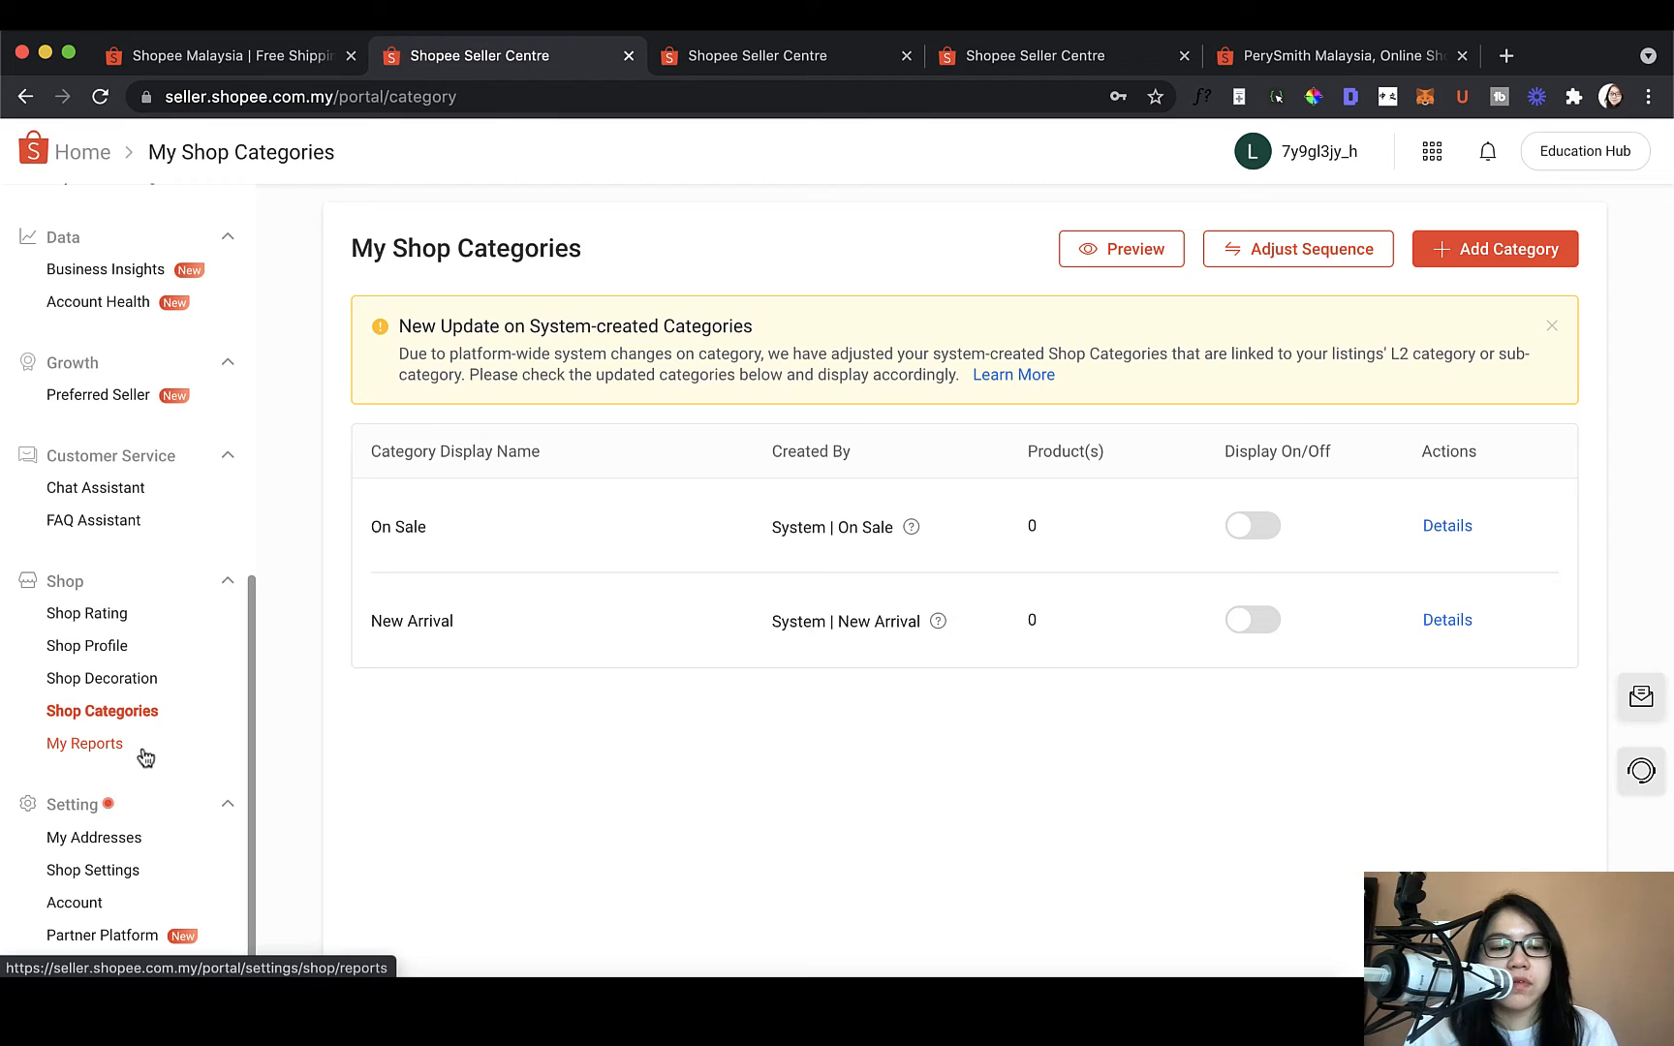
Step: Review the saved shop address and its Pickup Address and store name tags in My Addresses
{"action": "left_click", "coordinate": [125, 851]}
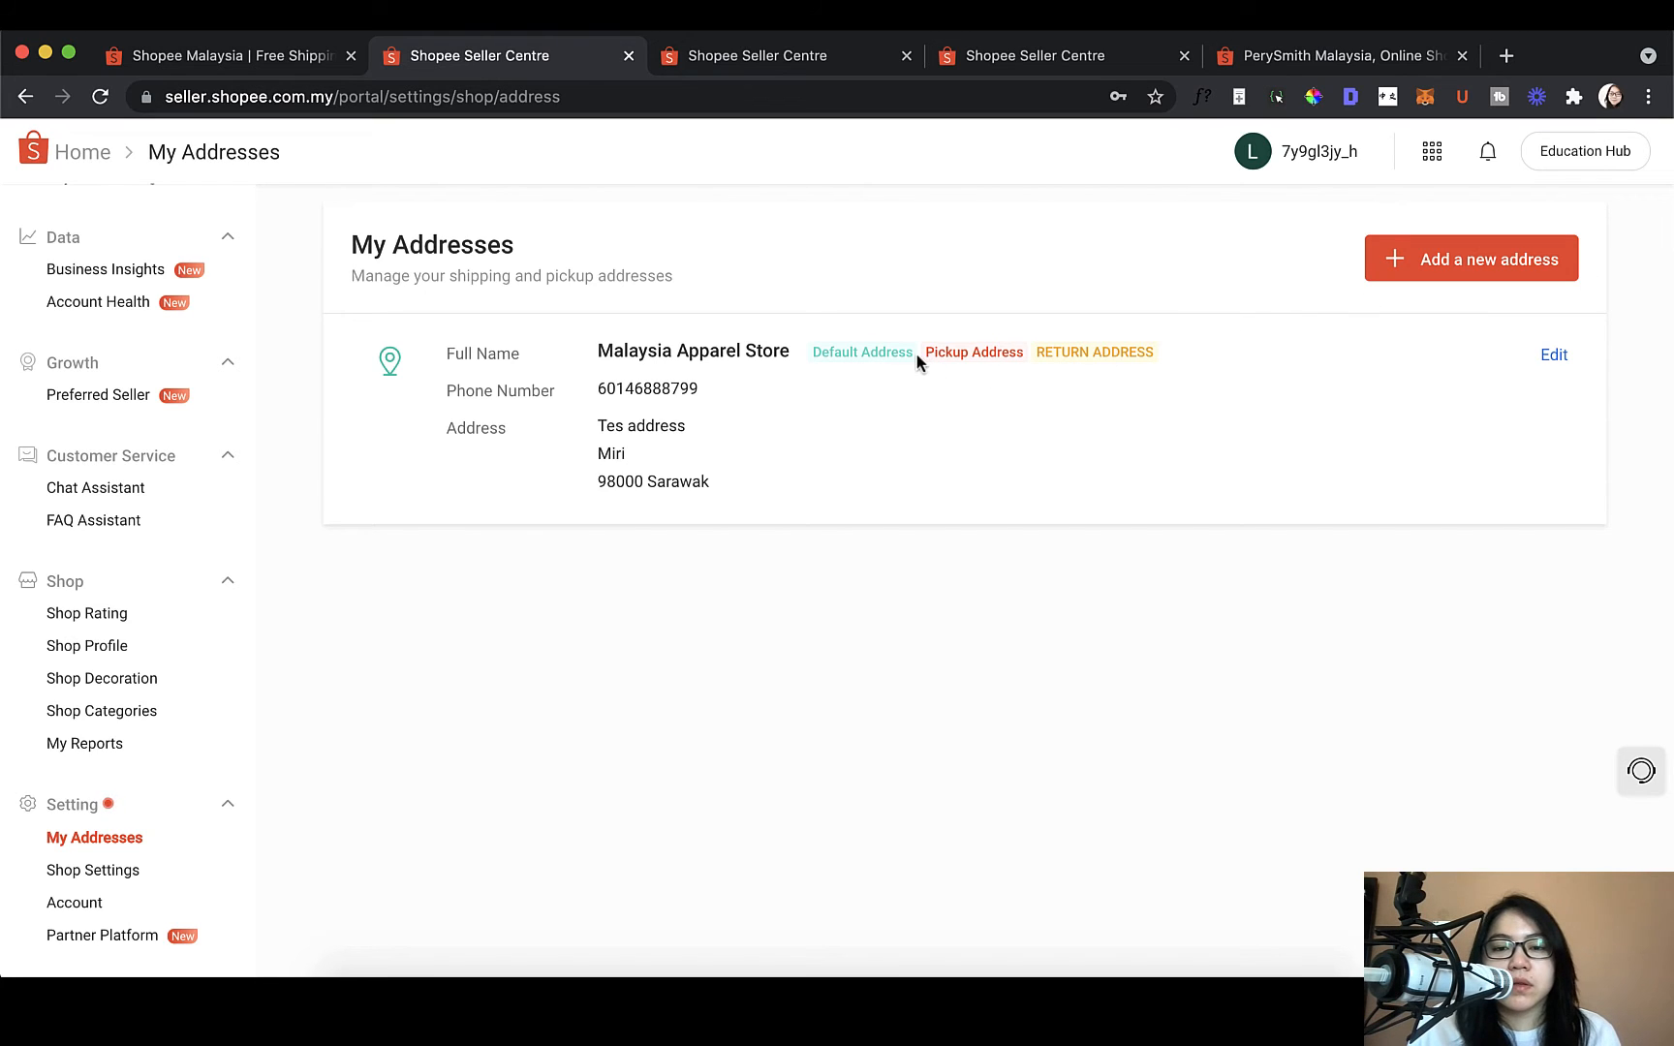
{"action": "left_click_drag", "start_coordinate": [917, 362], "coordinate": [1037, 370]}
{"action": "left_click", "coordinate": [1037, 362]}
{"action": "left_click_drag", "start_coordinate": [1190, 357], "coordinate": [1058, 355]}
{"action": "left_click", "coordinate": [1084, 359]}
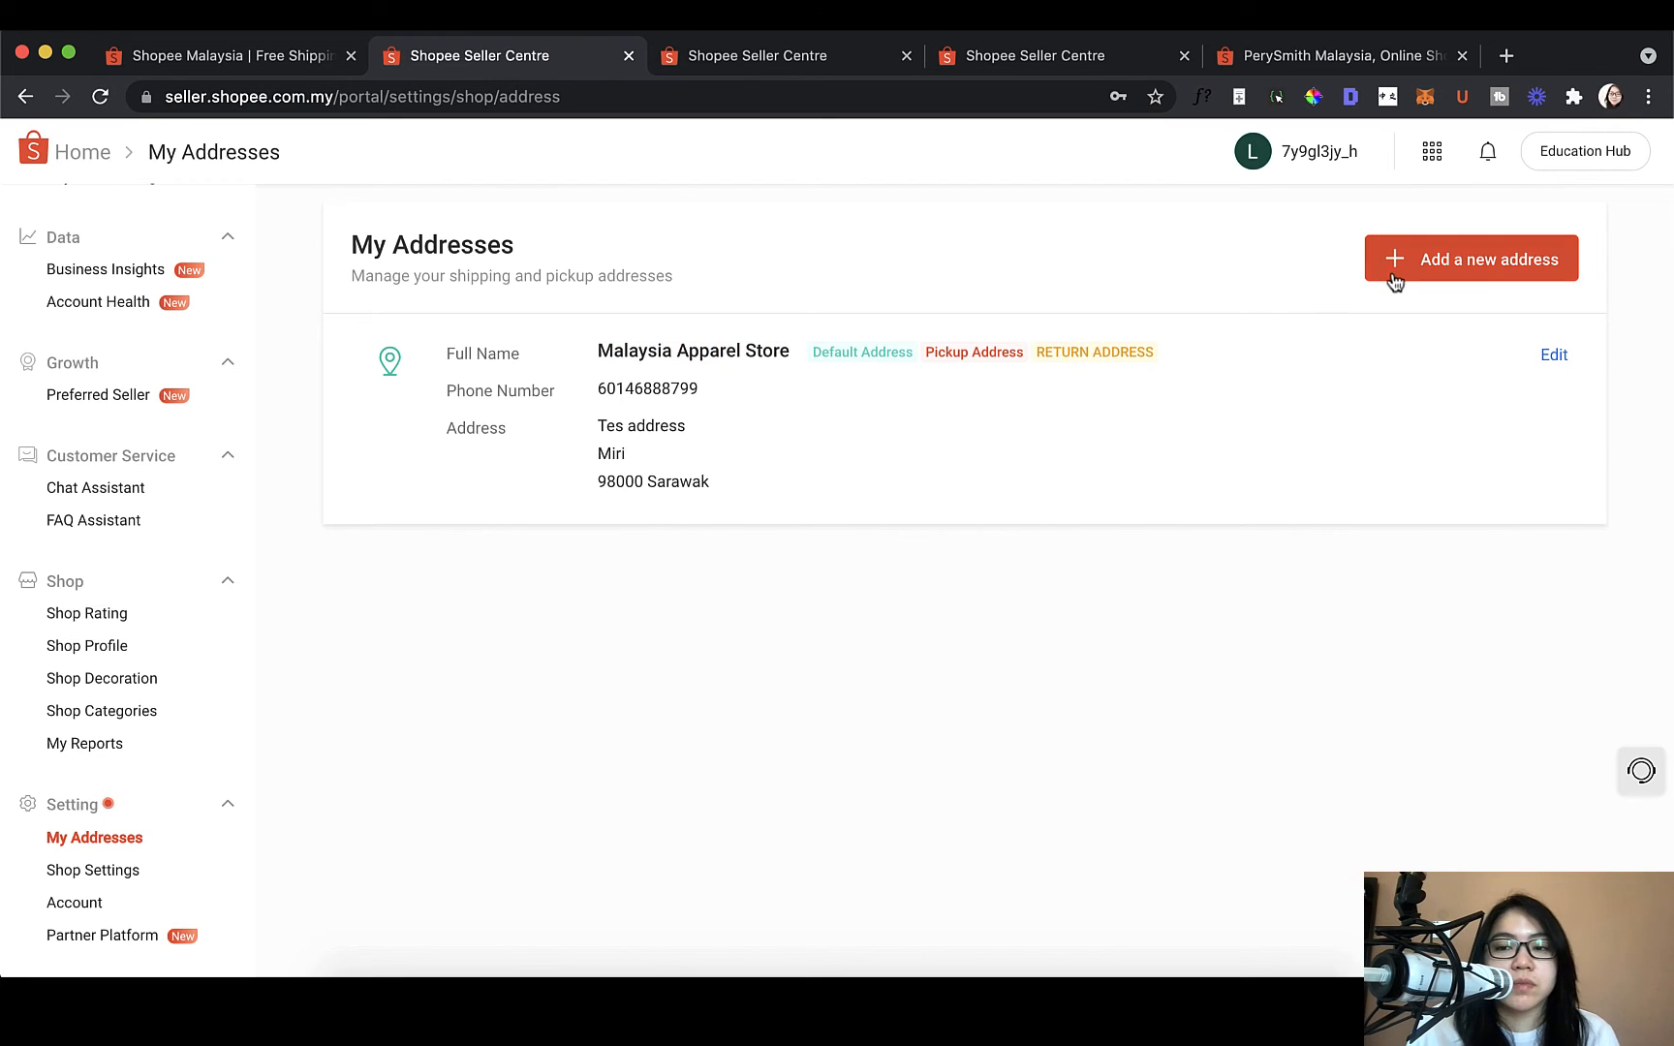
Step: Try the Pickup and Return options in the new address form, close it unsaved, and open Shop Settings
{"action": "left_click", "coordinate": [1398, 272]}
{"action": "scroll", "coordinate": [1057, 692], "scroll_direction": "down", "scroll_amount": 2}
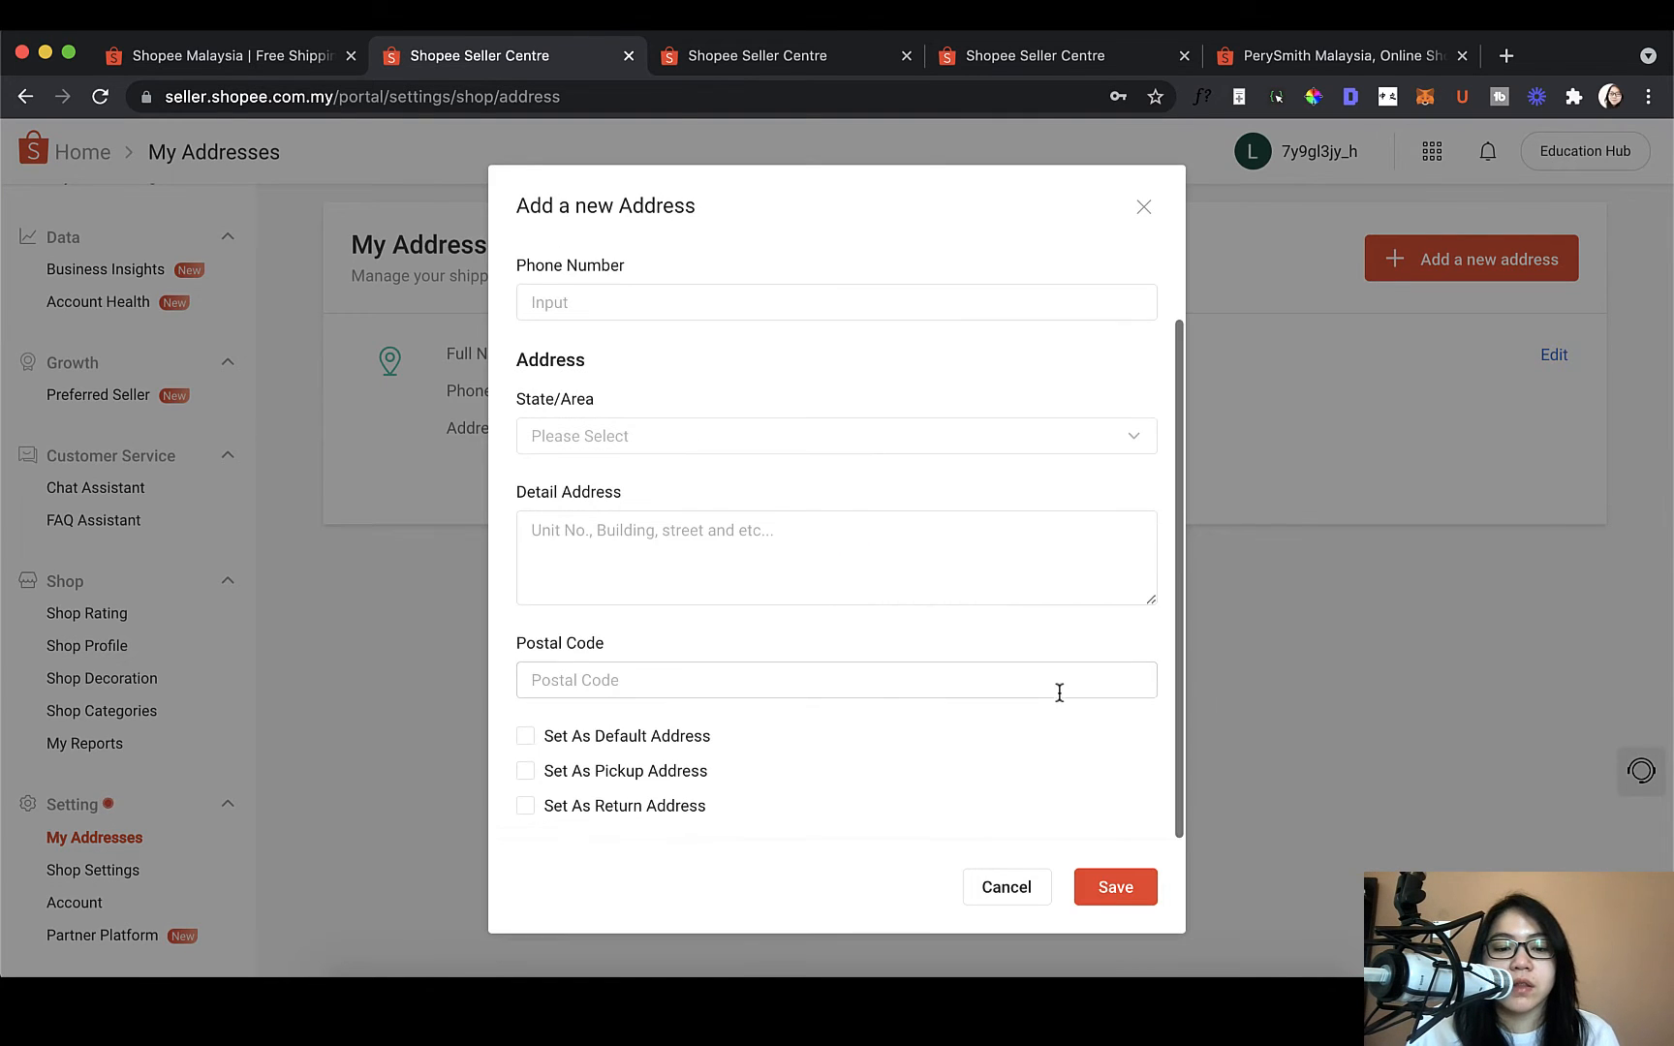
{"action": "left_click", "coordinate": [526, 773]}
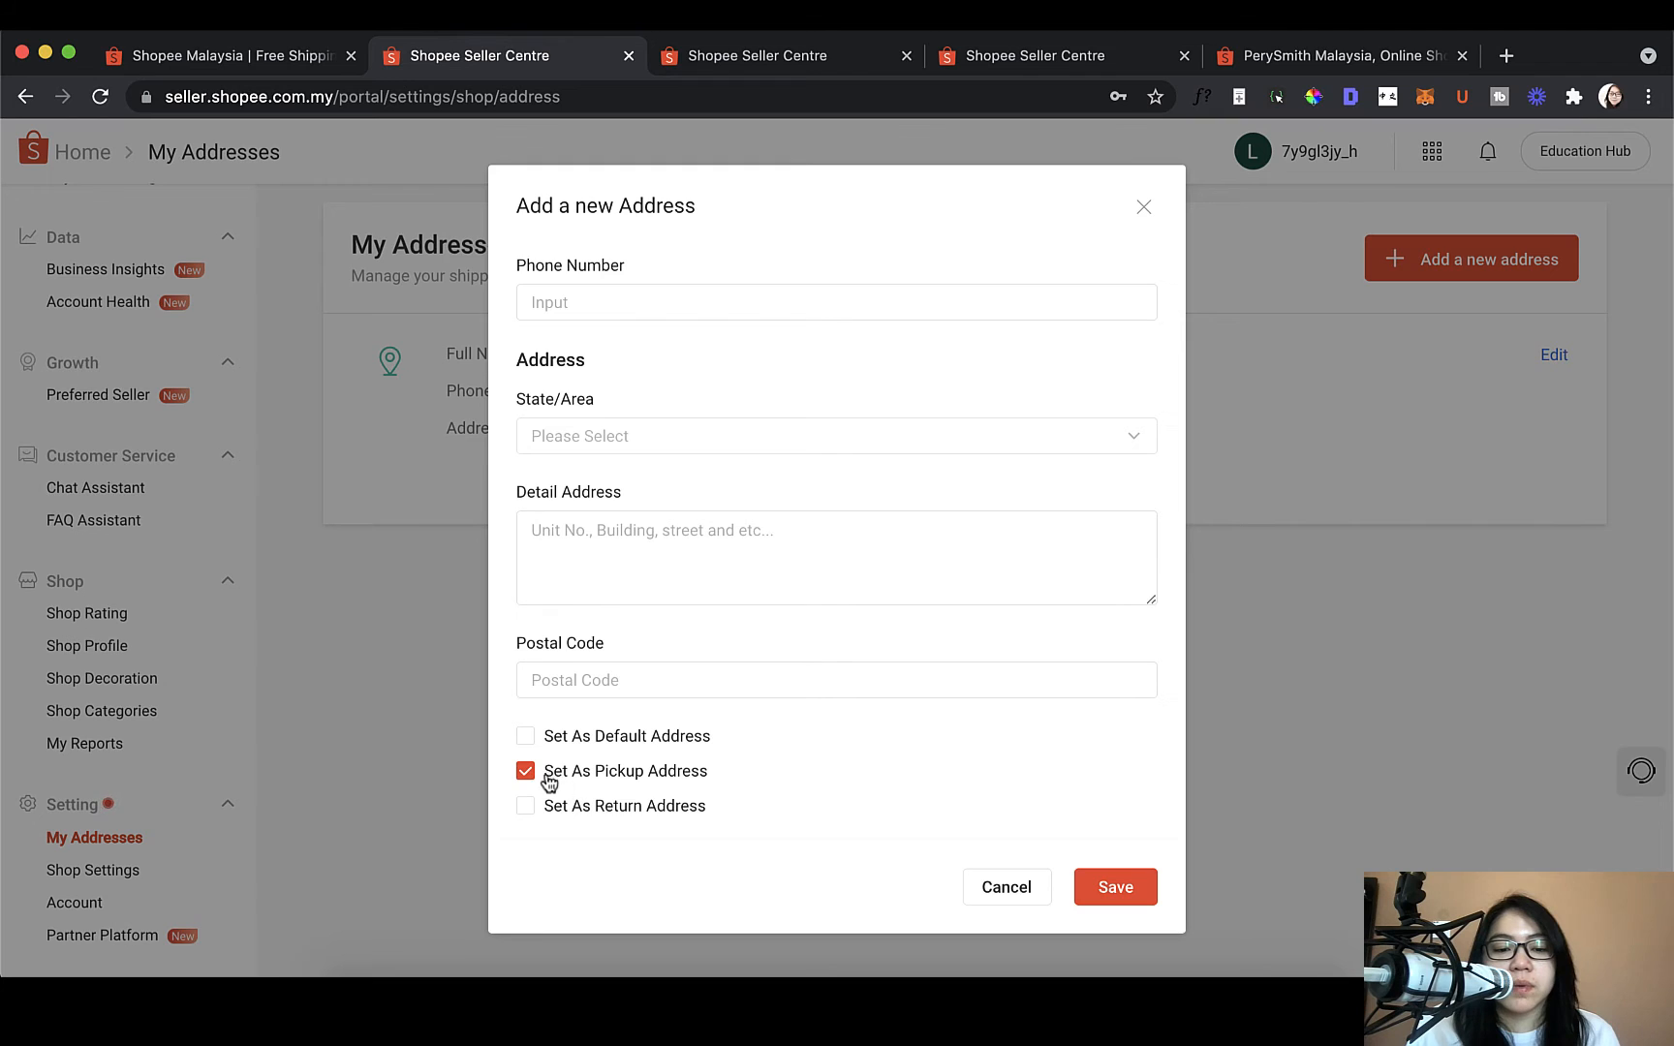
{"action": "left_click", "coordinate": [525, 807]}
{"action": "left_click", "coordinate": [526, 808]}
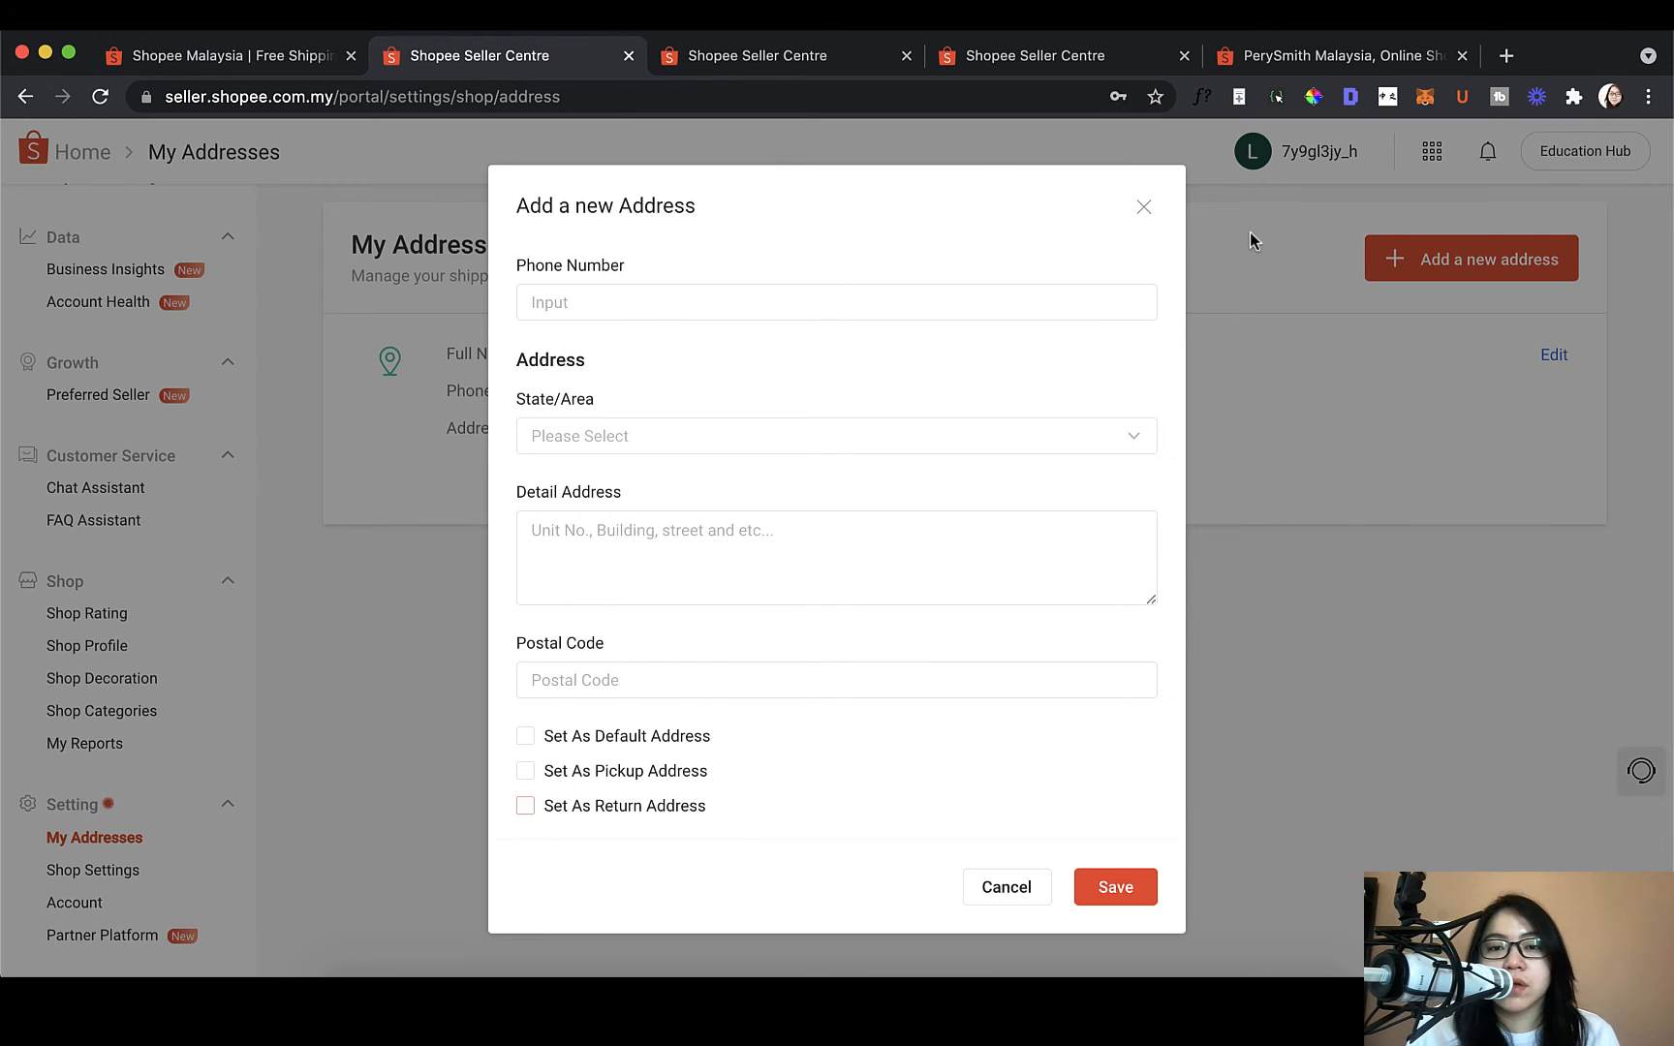
{"action": "left_click", "coordinate": [1144, 208]}
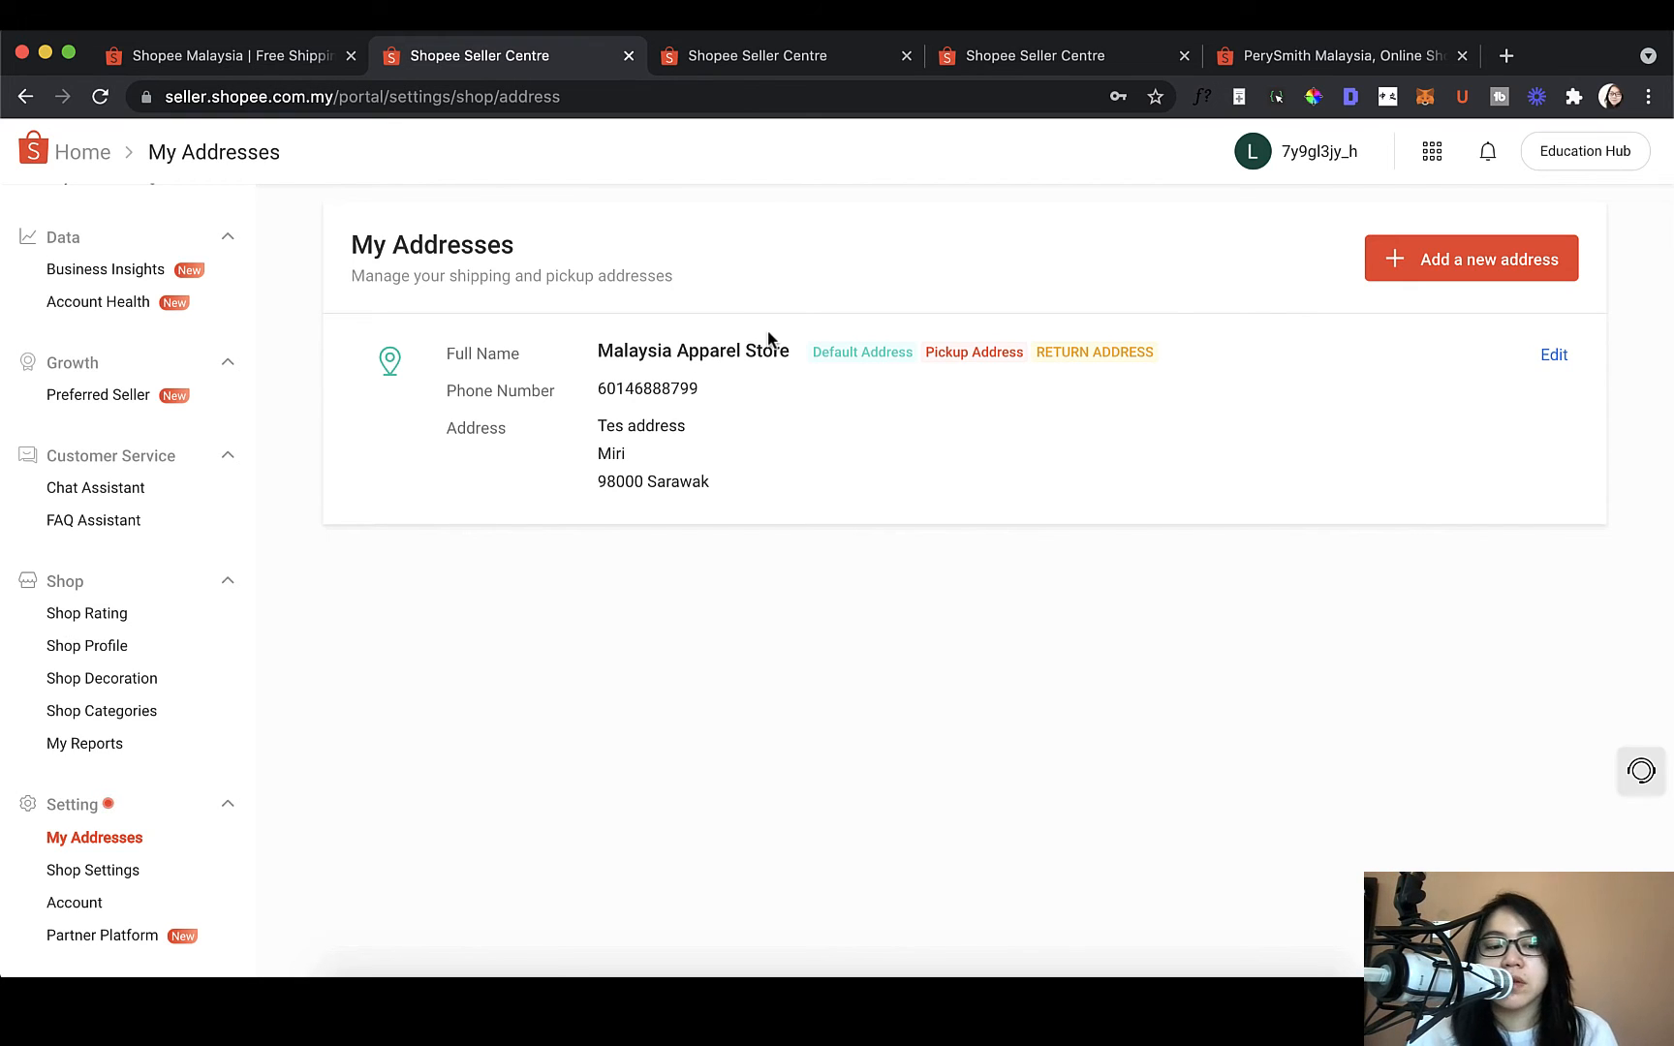
{"action": "left_click", "coordinate": [133, 877]}
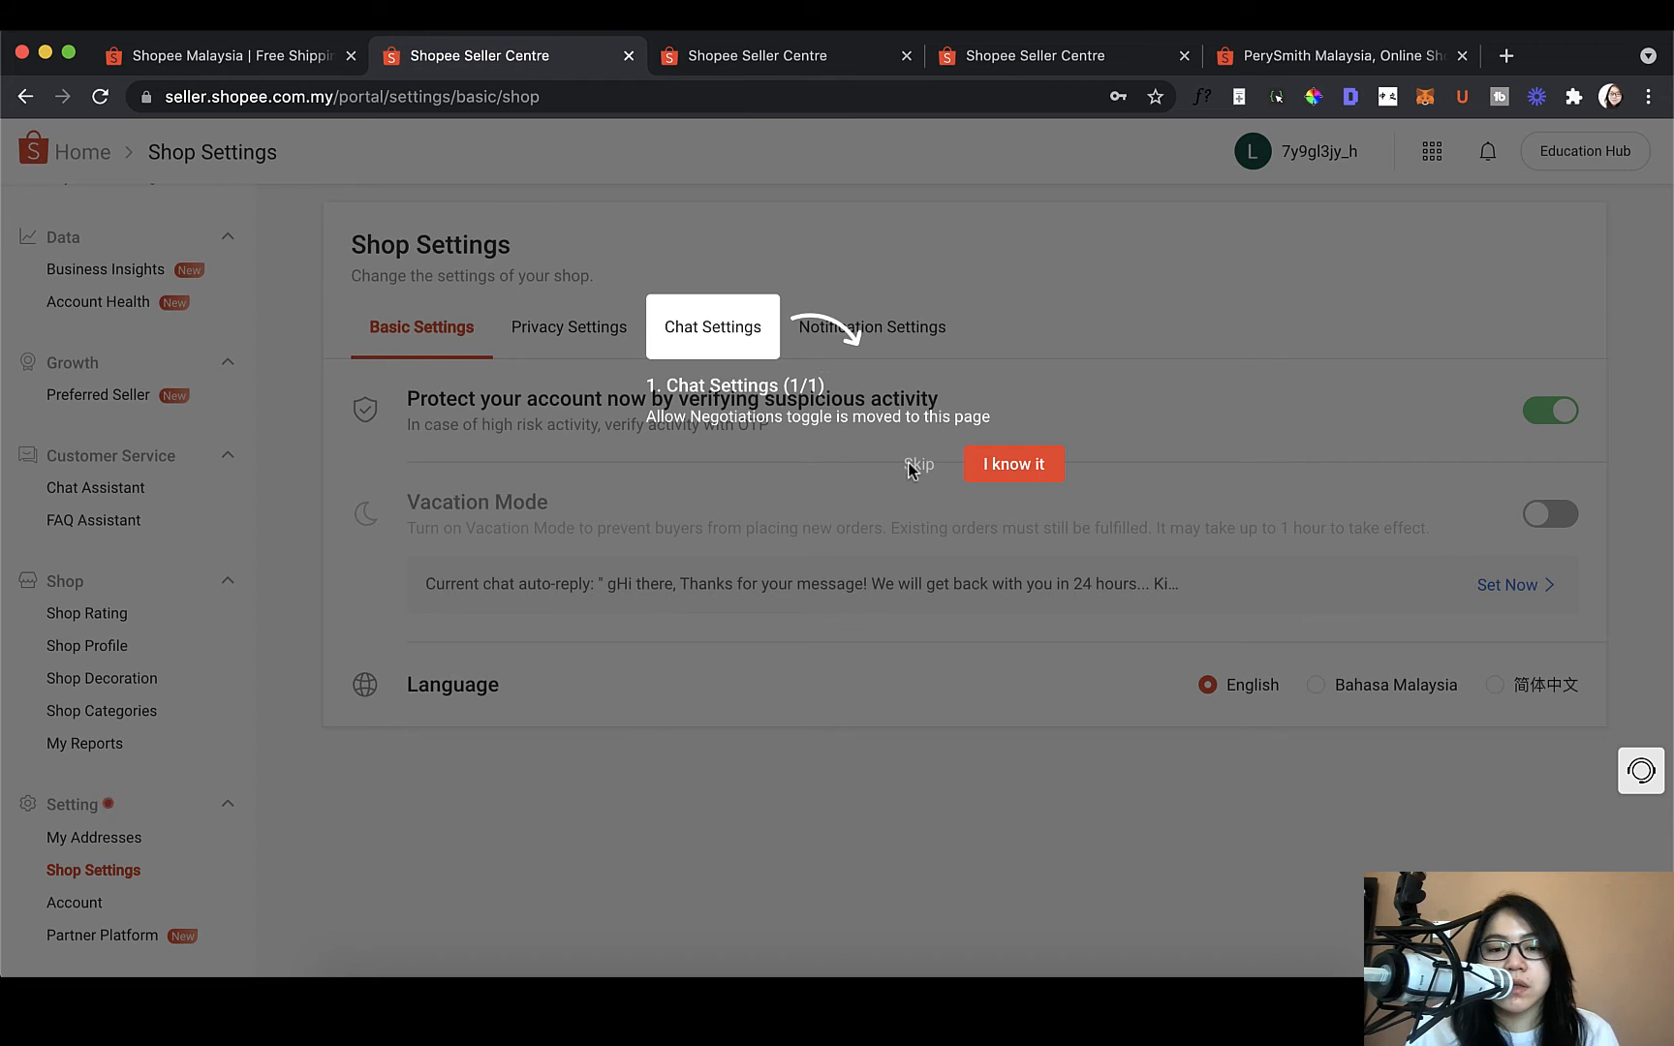
Step: Look over the shop's privacy, chat and email notification settings
{"action": "left_click", "coordinate": [1023, 465]}
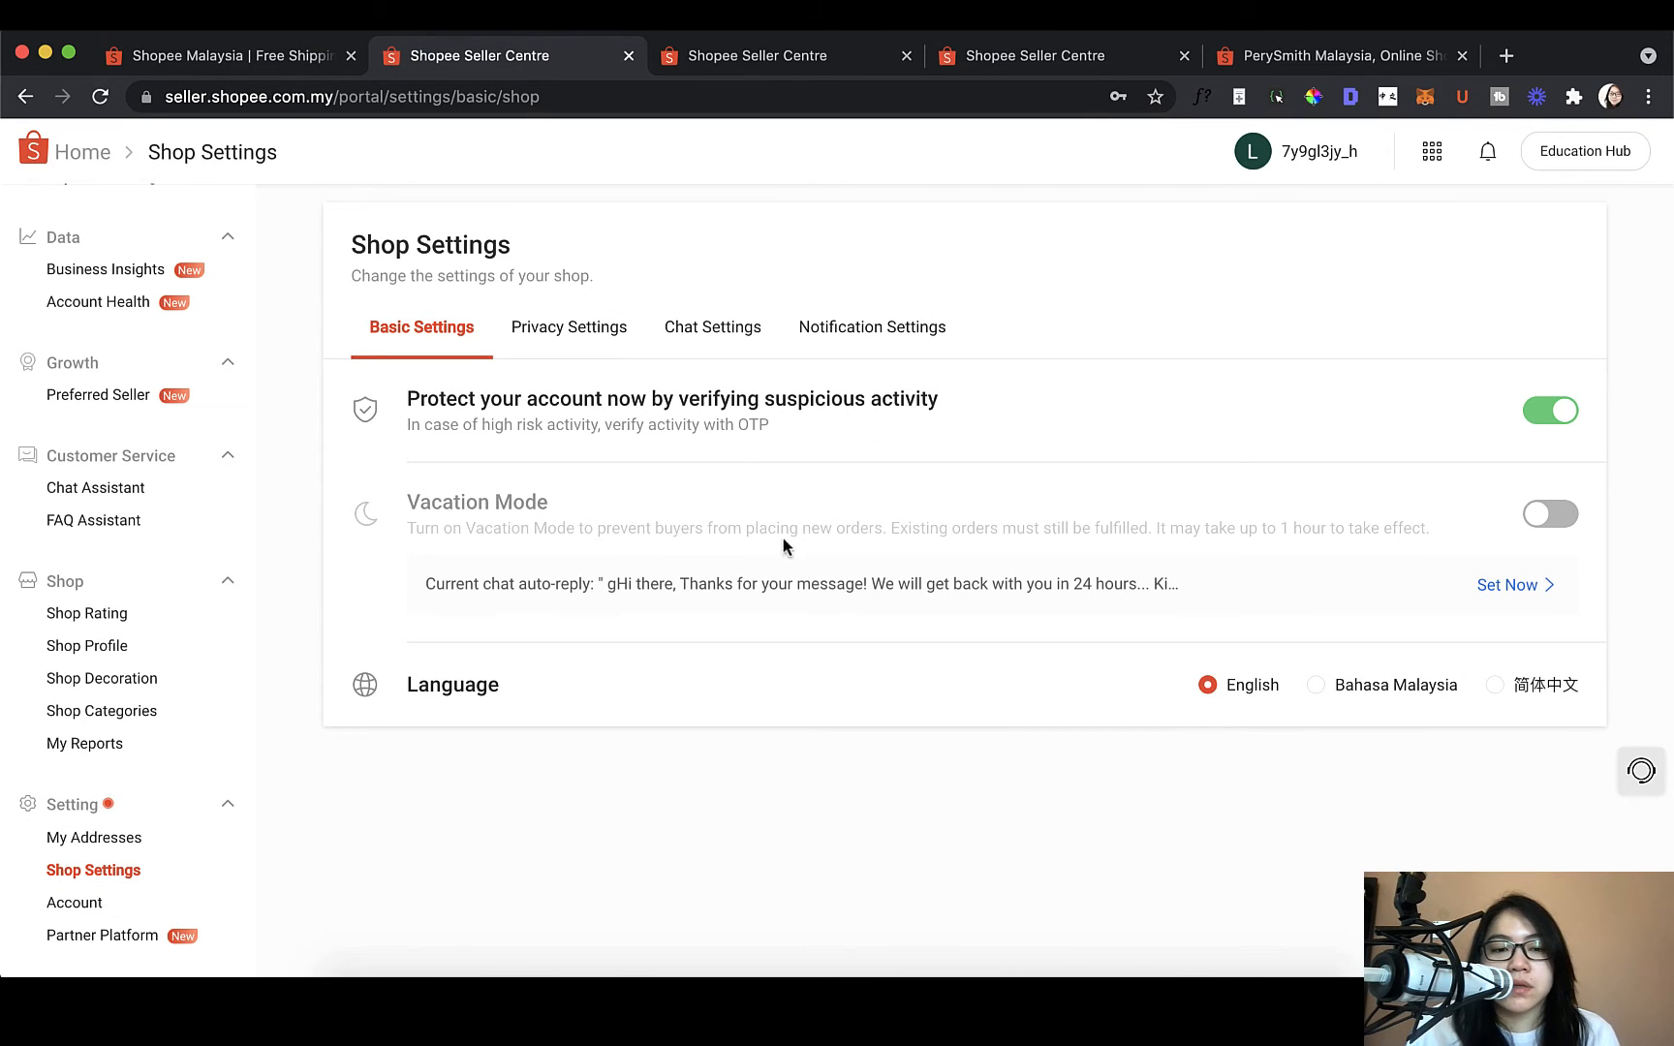
{"action": "left_click", "coordinate": [579, 356]}
{"action": "left_click", "coordinate": [728, 347]}
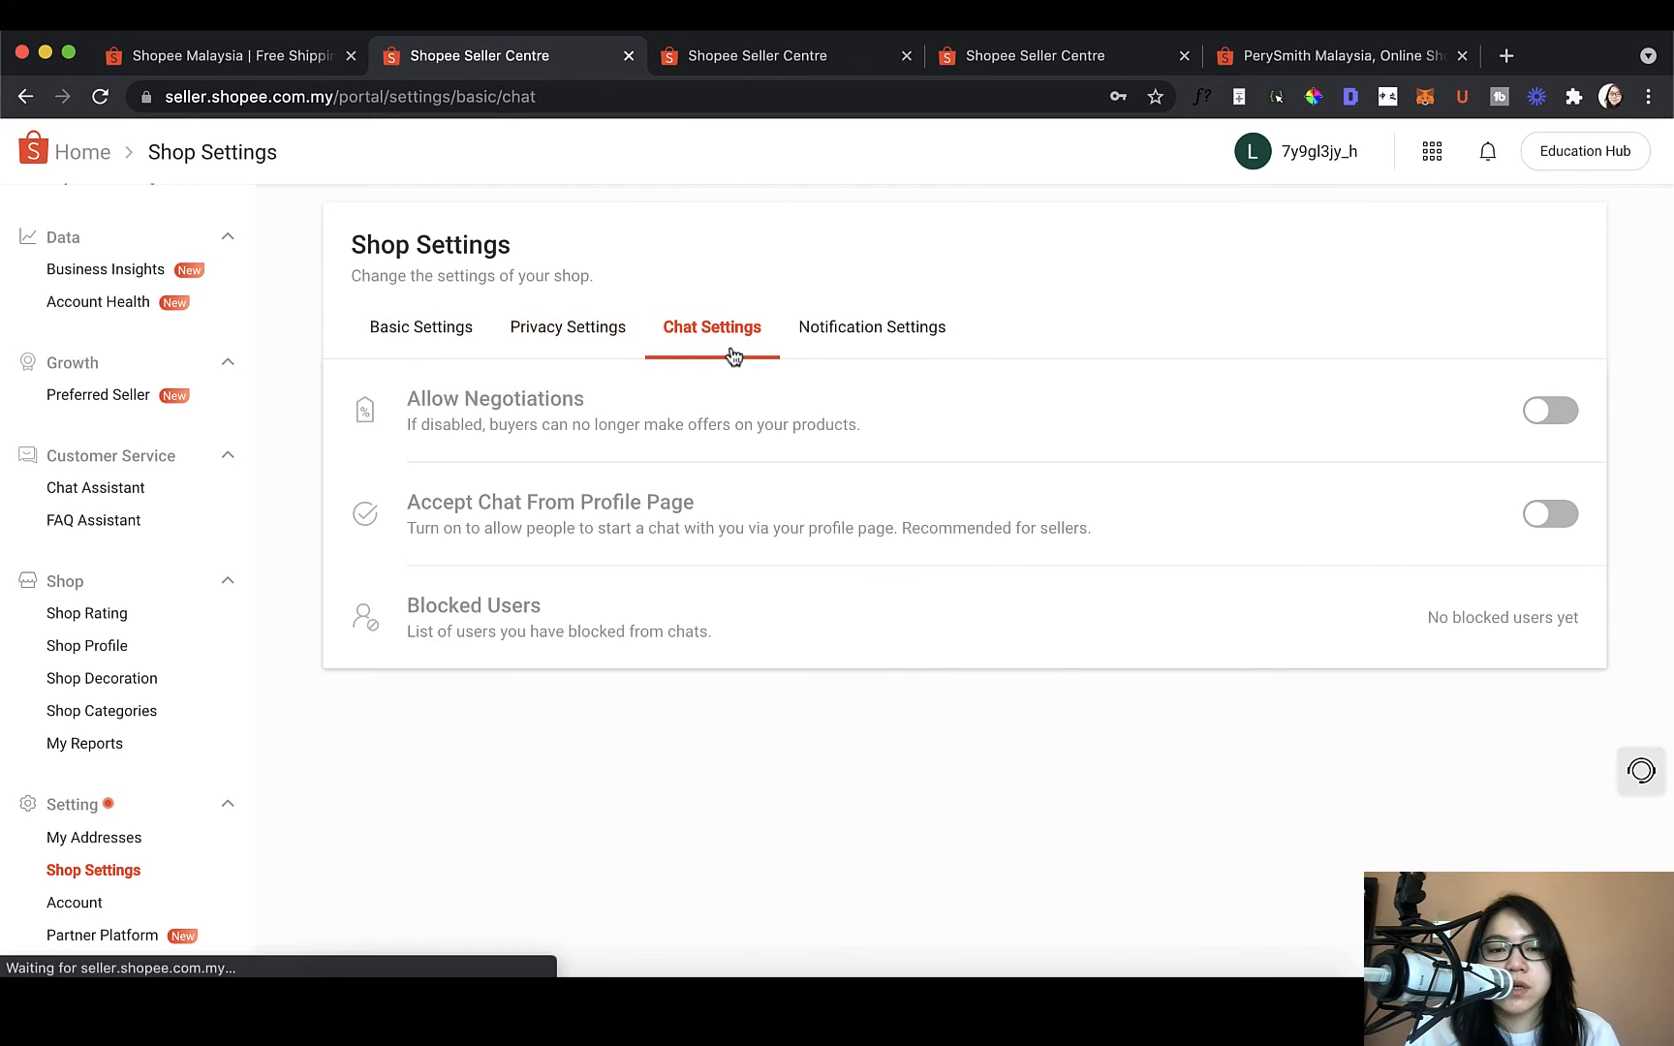
{"action": "left_click", "coordinate": [909, 328]}
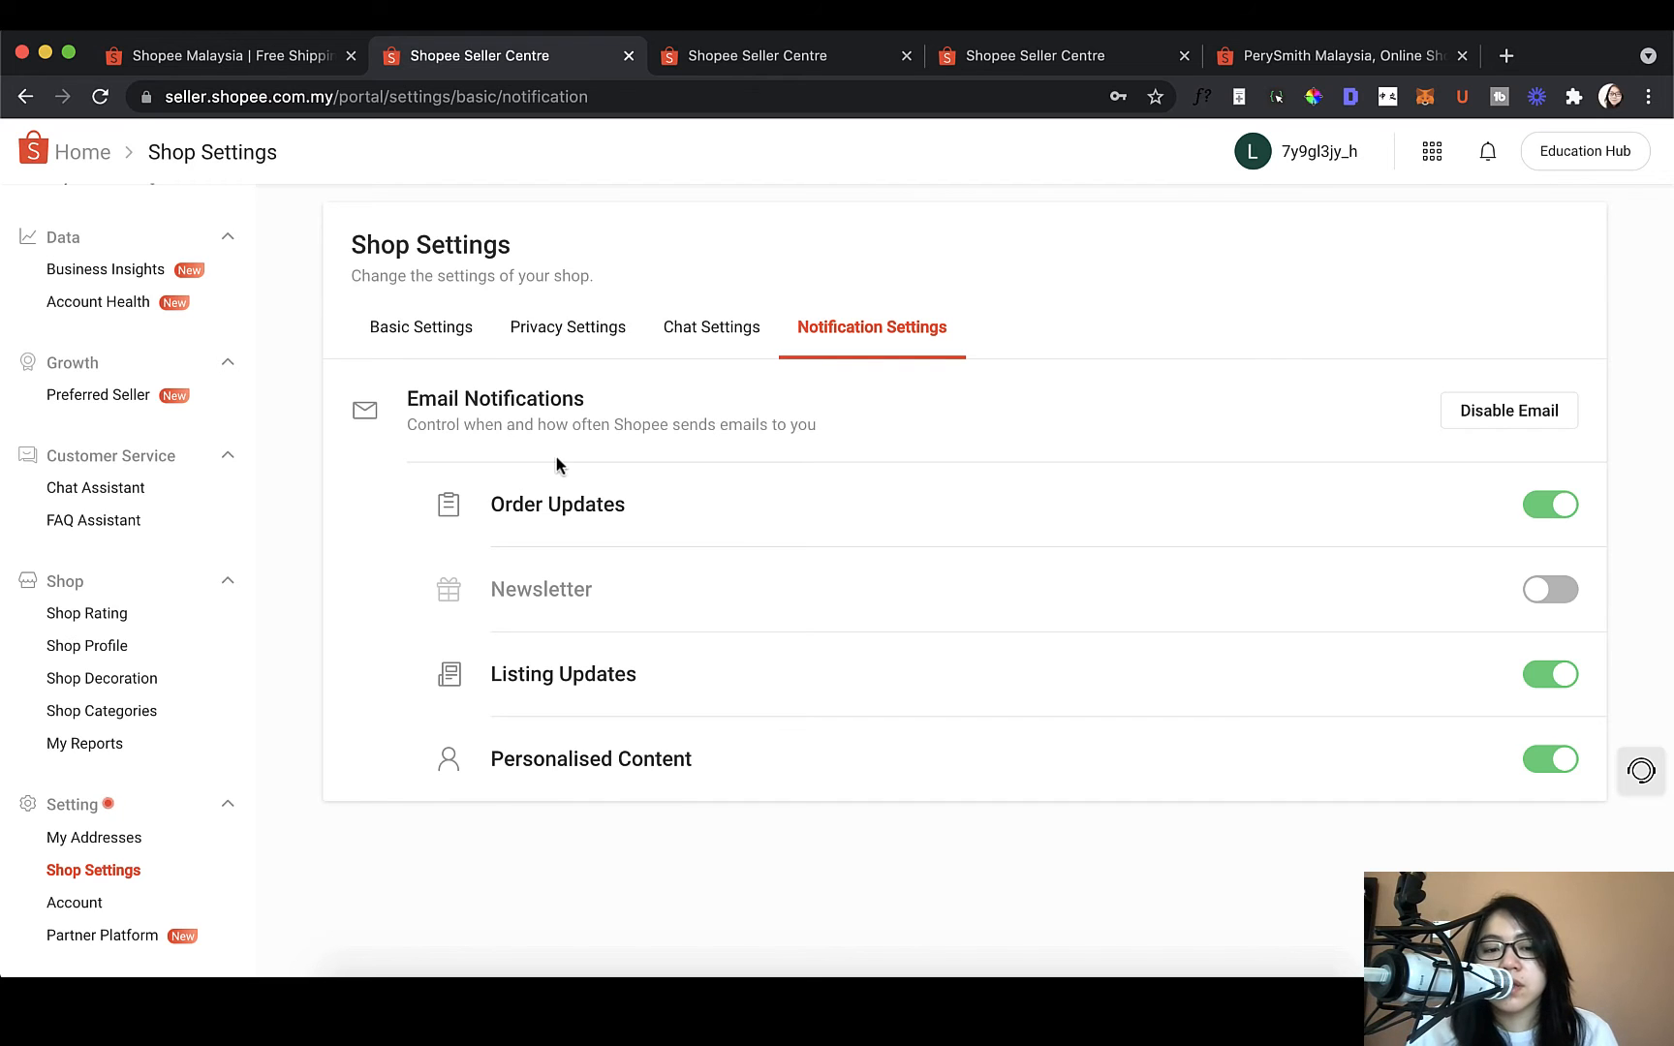
{"action": "scroll", "coordinate": [224, 684], "scroll_direction": "up", "scroll_amount": 1}
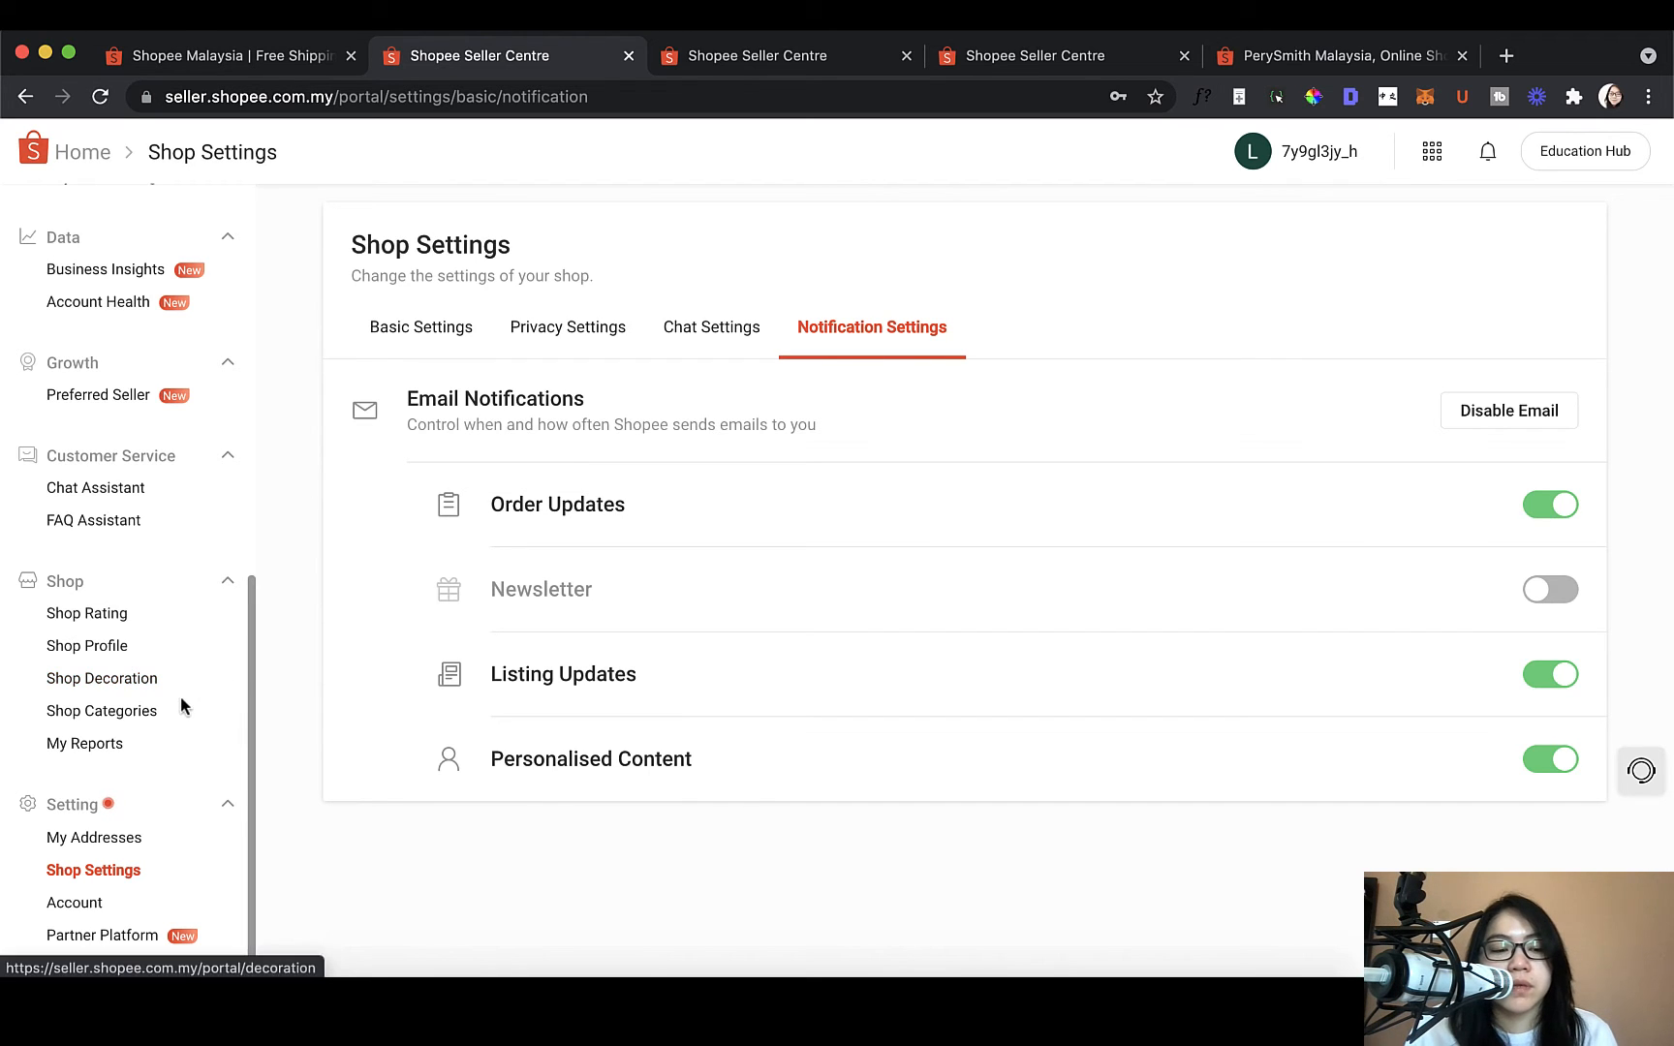
Step: Open Account settings and verify access by entering the login password
{"action": "left_click", "coordinate": [104, 919]}
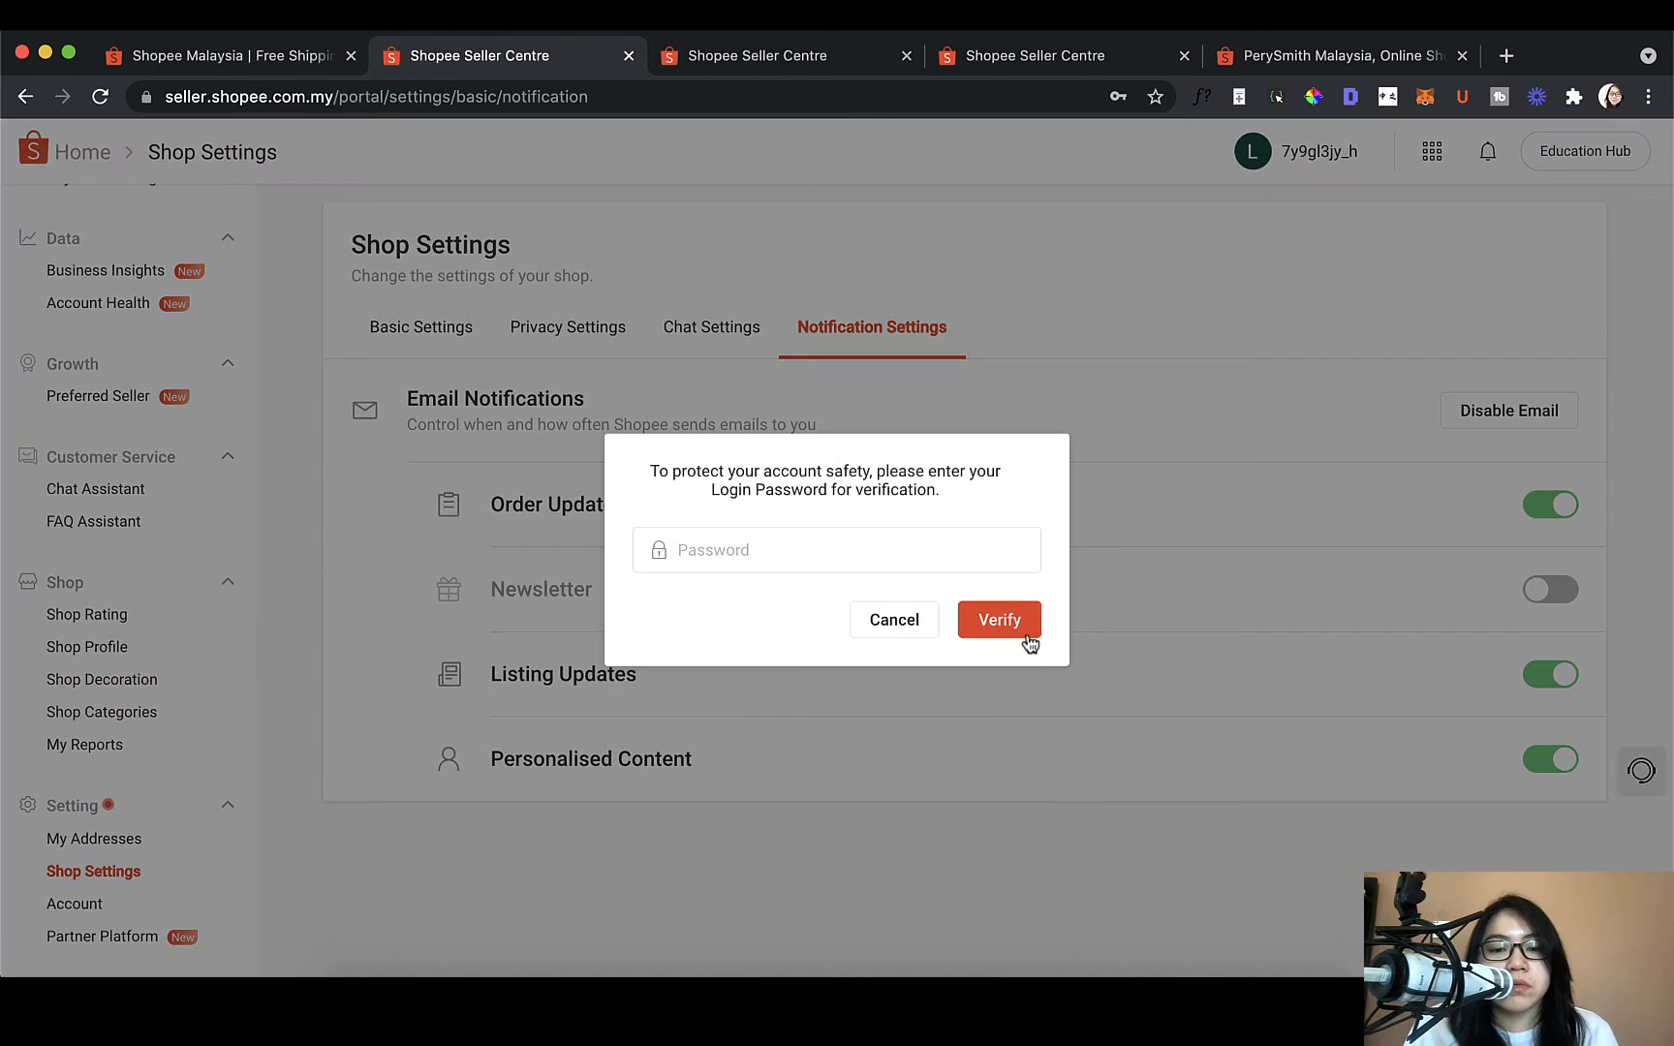
{"action": "type", "text": "********"}
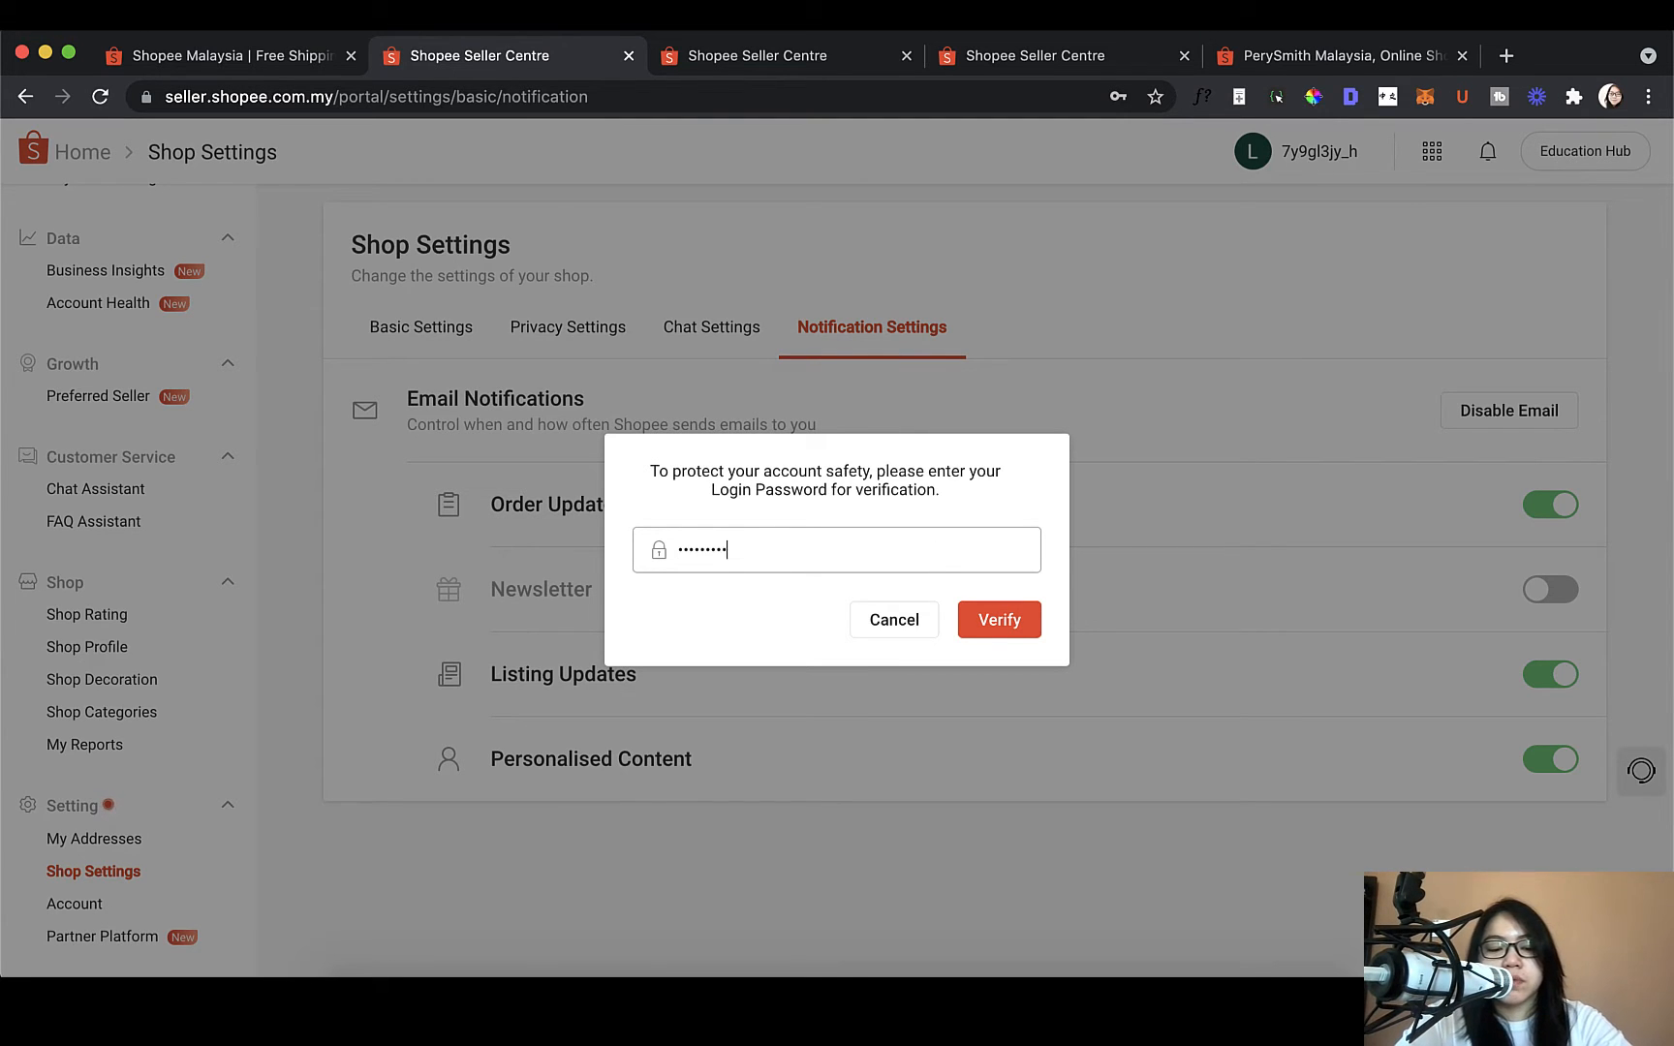
{"action": "type", "text": "*******"}
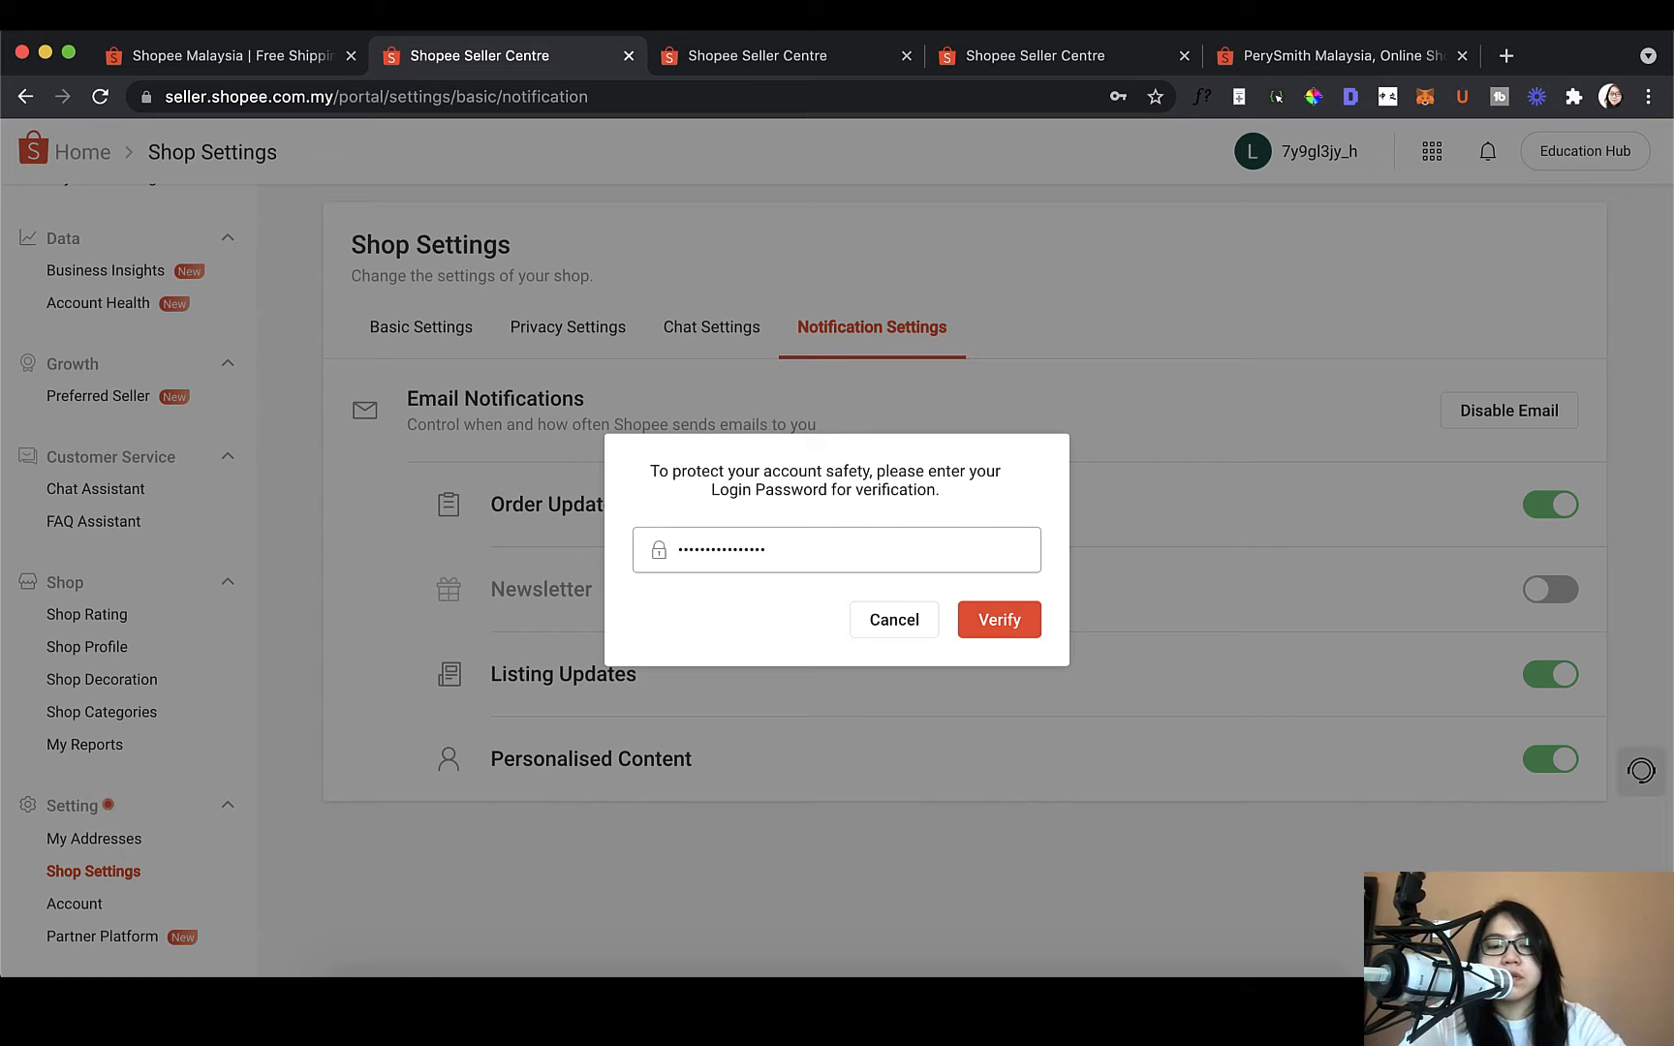
{"action": "left_click", "coordinate": [1003, 625]}
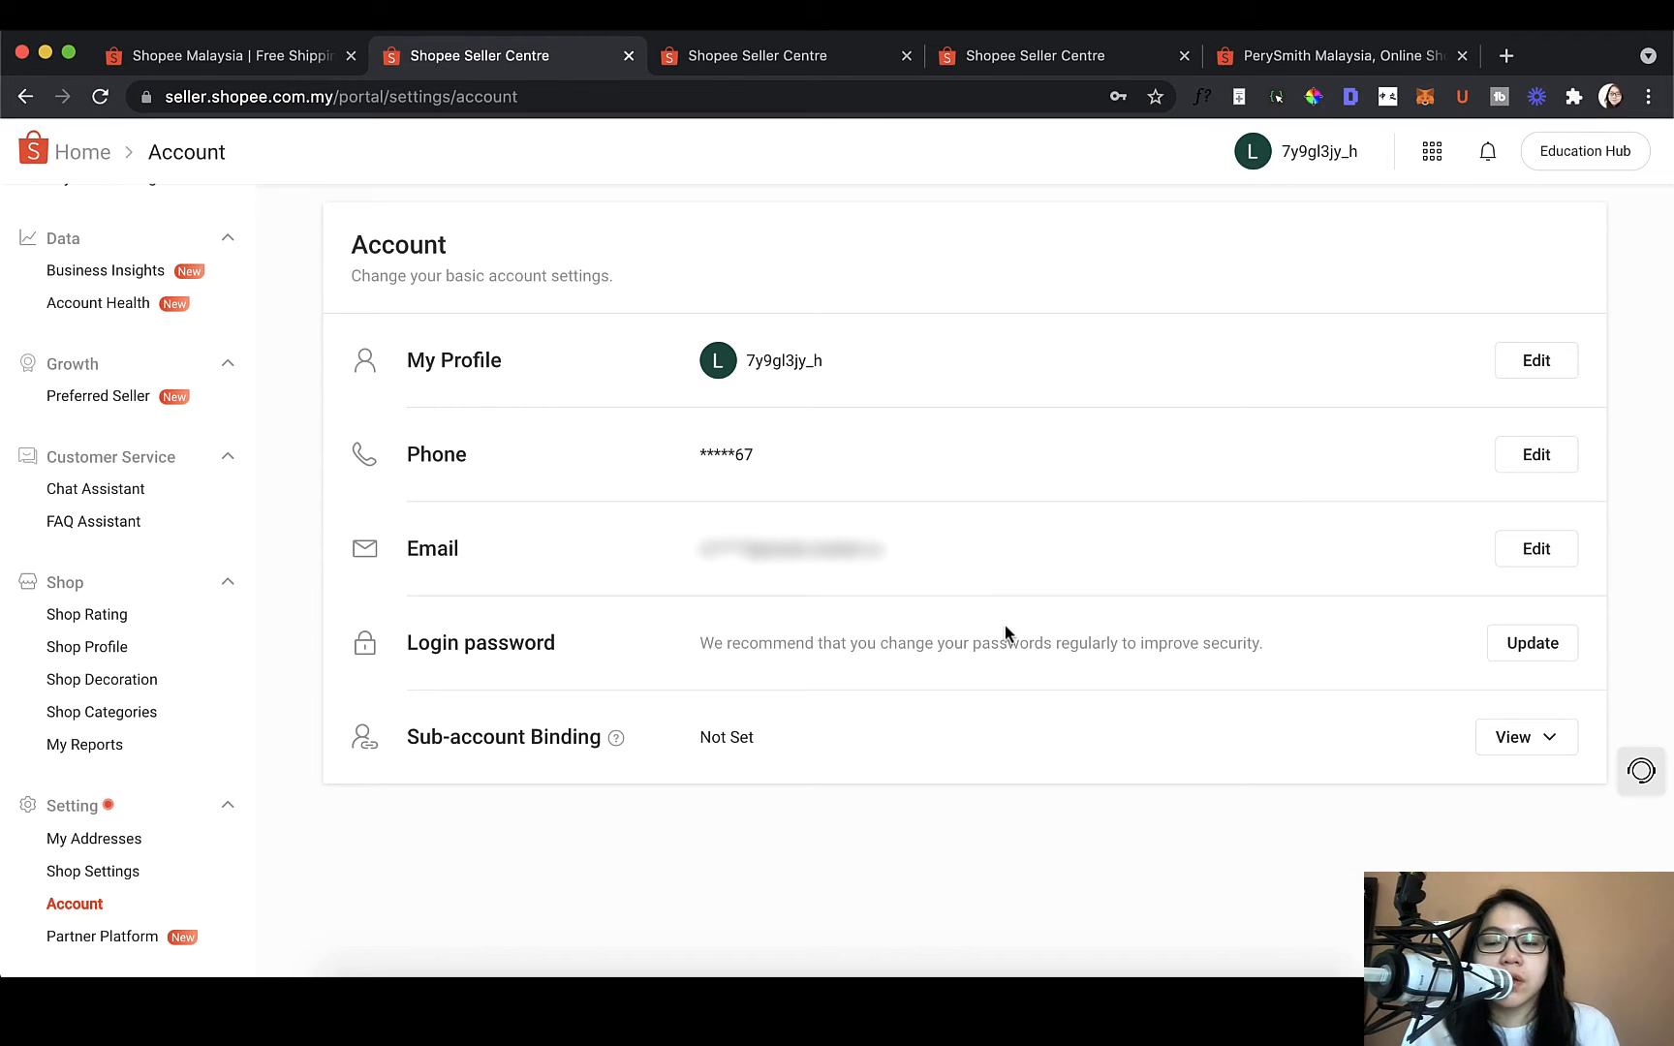
{"action": "left_click", "coordinate": [1558, 370]}
{"action": "left_click", "coordinate": [717, 444]}
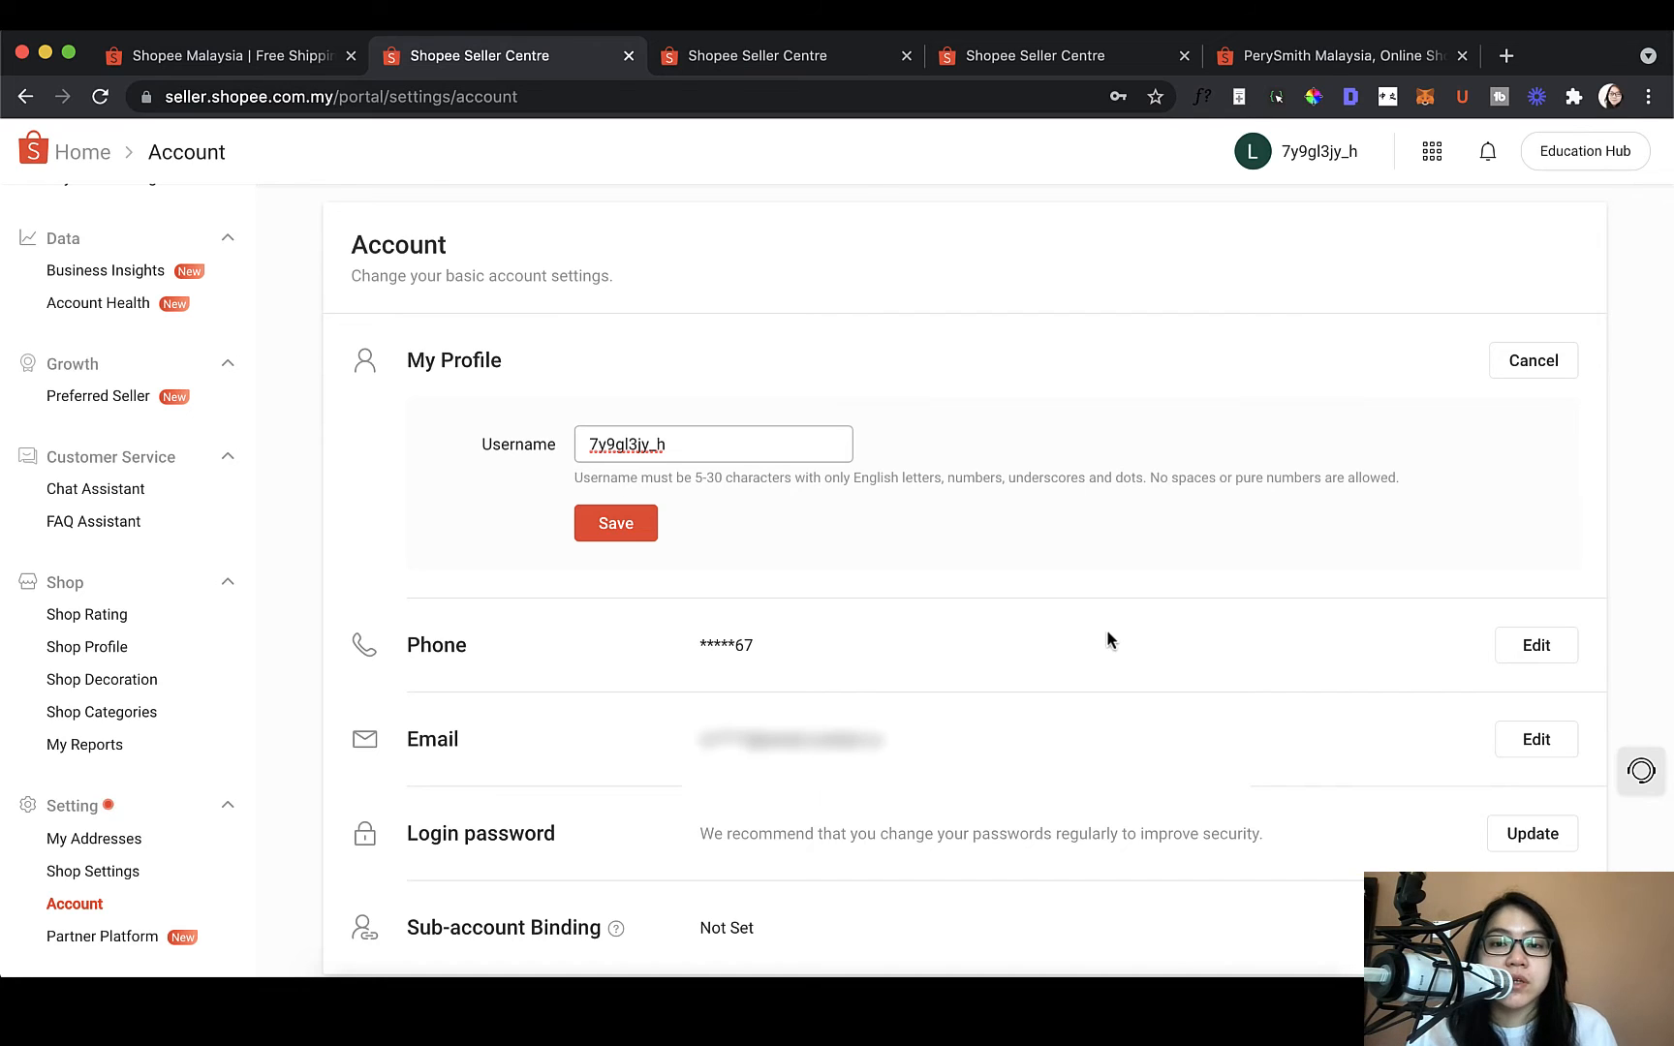
{"action": "double_click", "coordinate": [644, 444]}
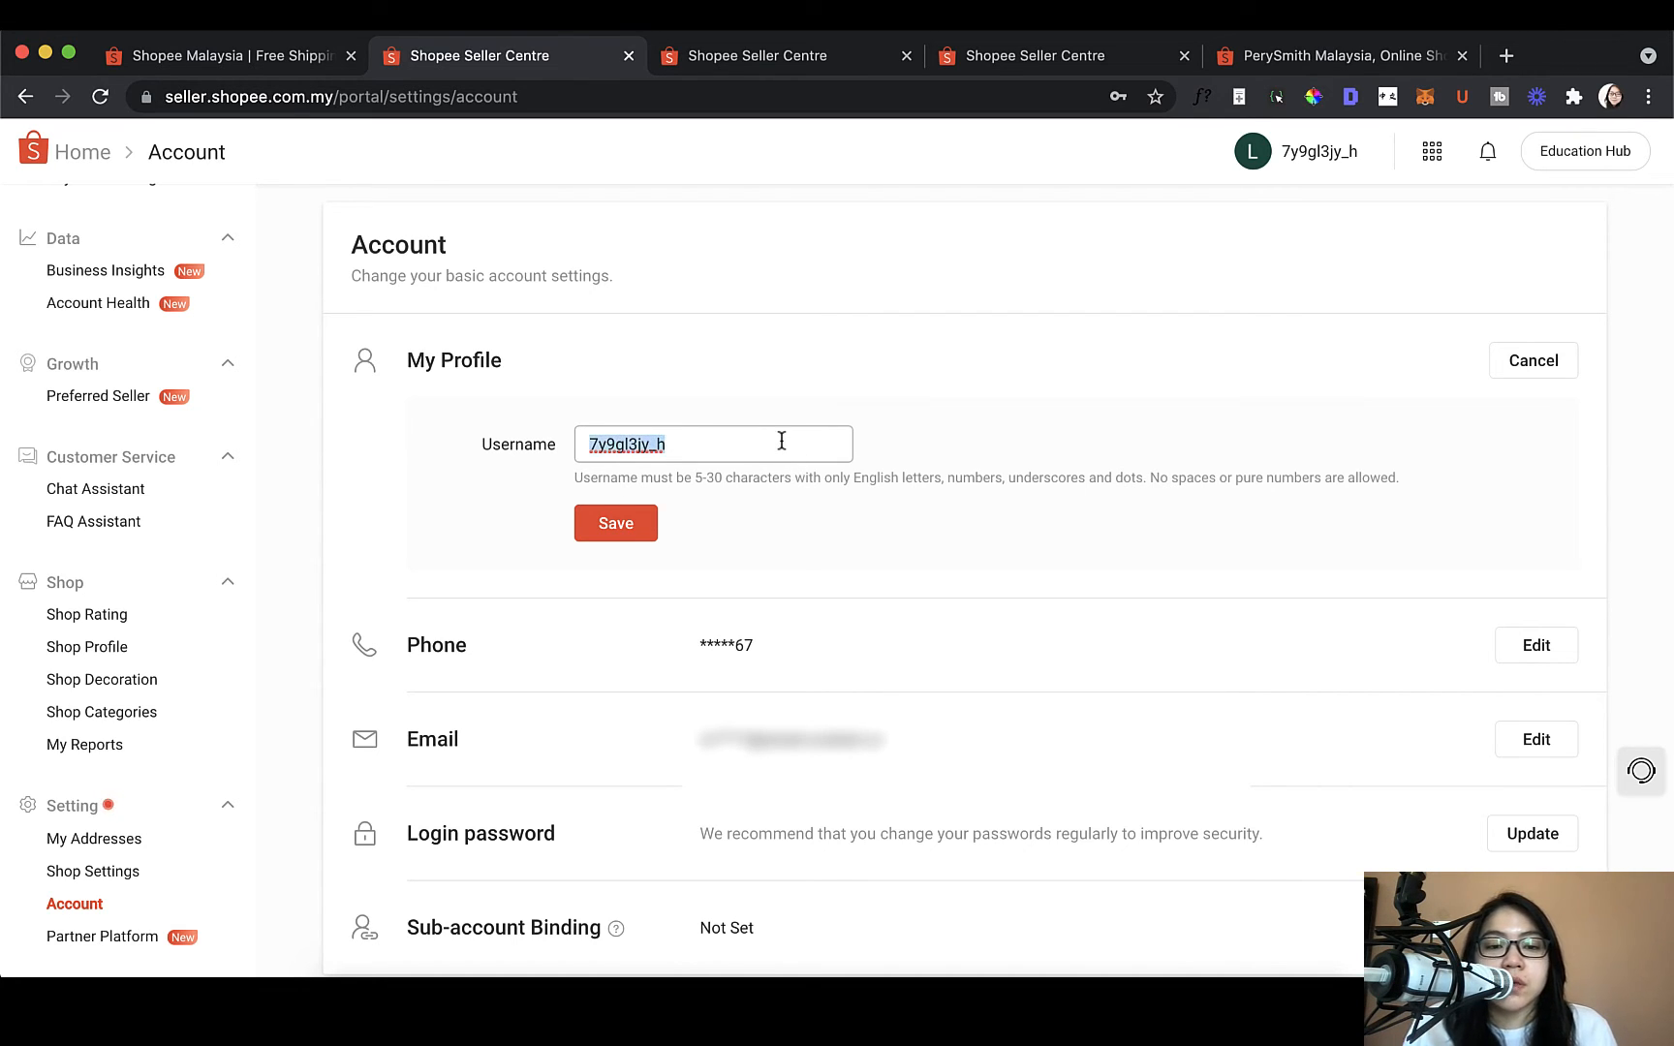
{"action": "left_click", "coordinate": [1126, 478]}
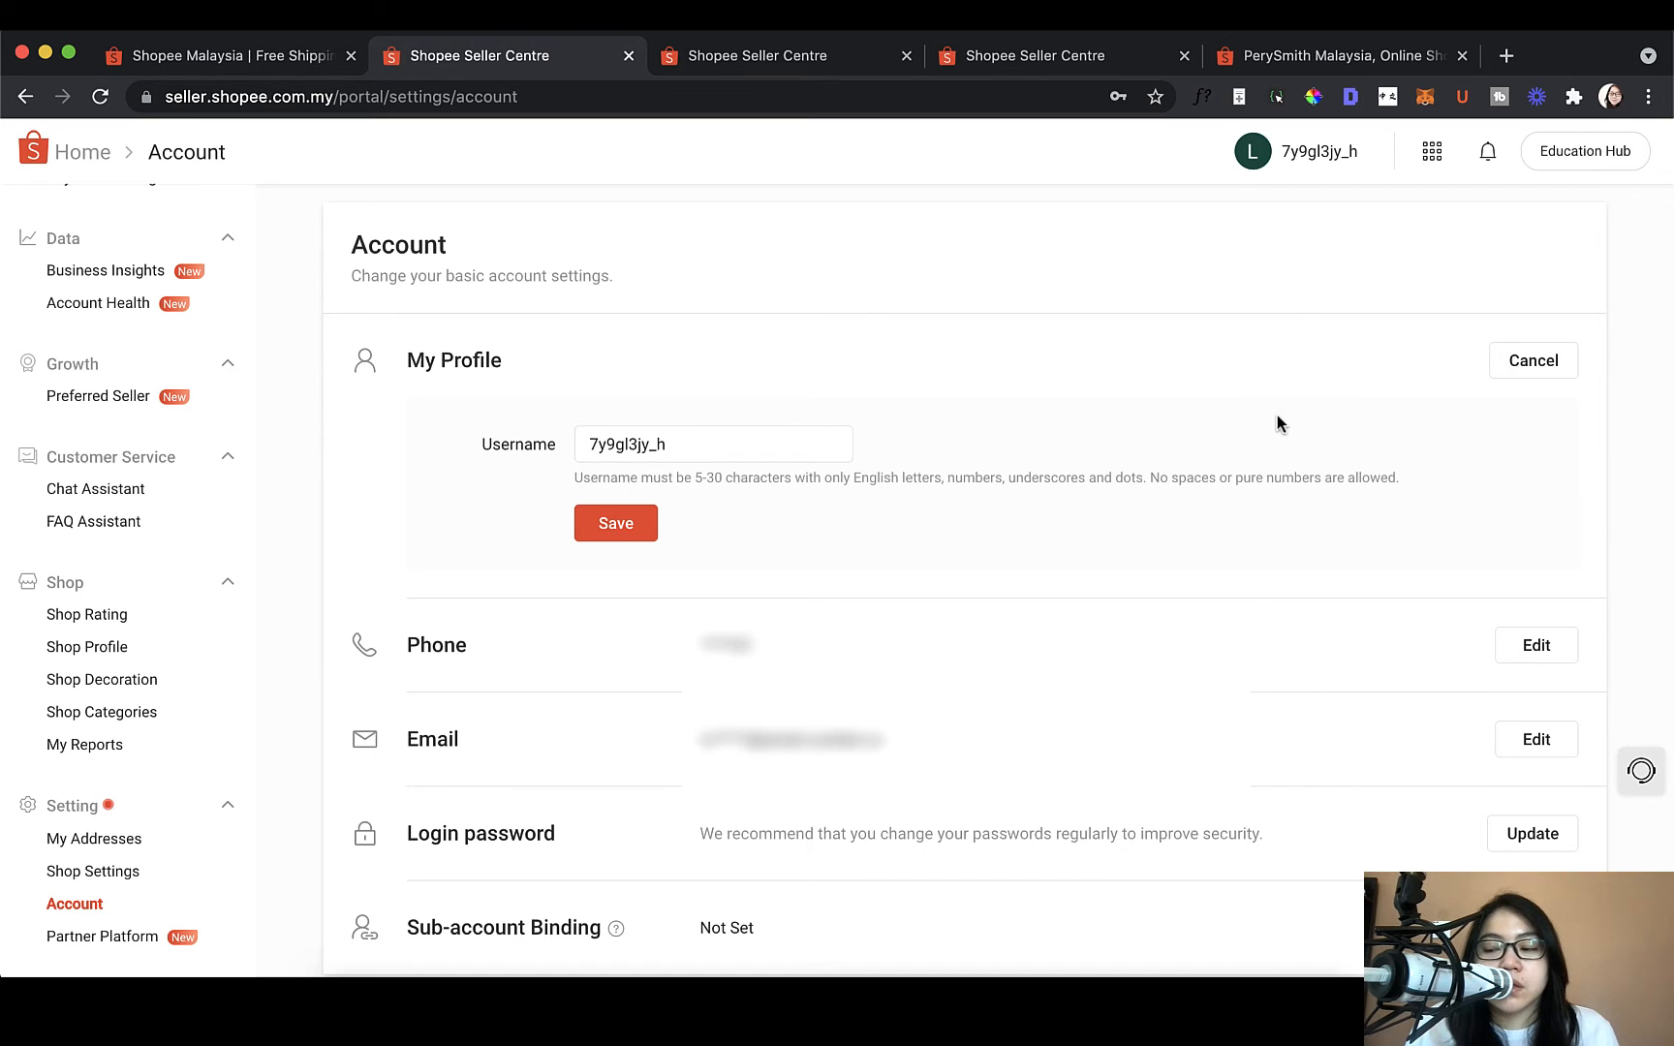
{"action": "scroll", "coordinate": [1276, 424], "scroll_direction": "down", "scroll_amount": 2}
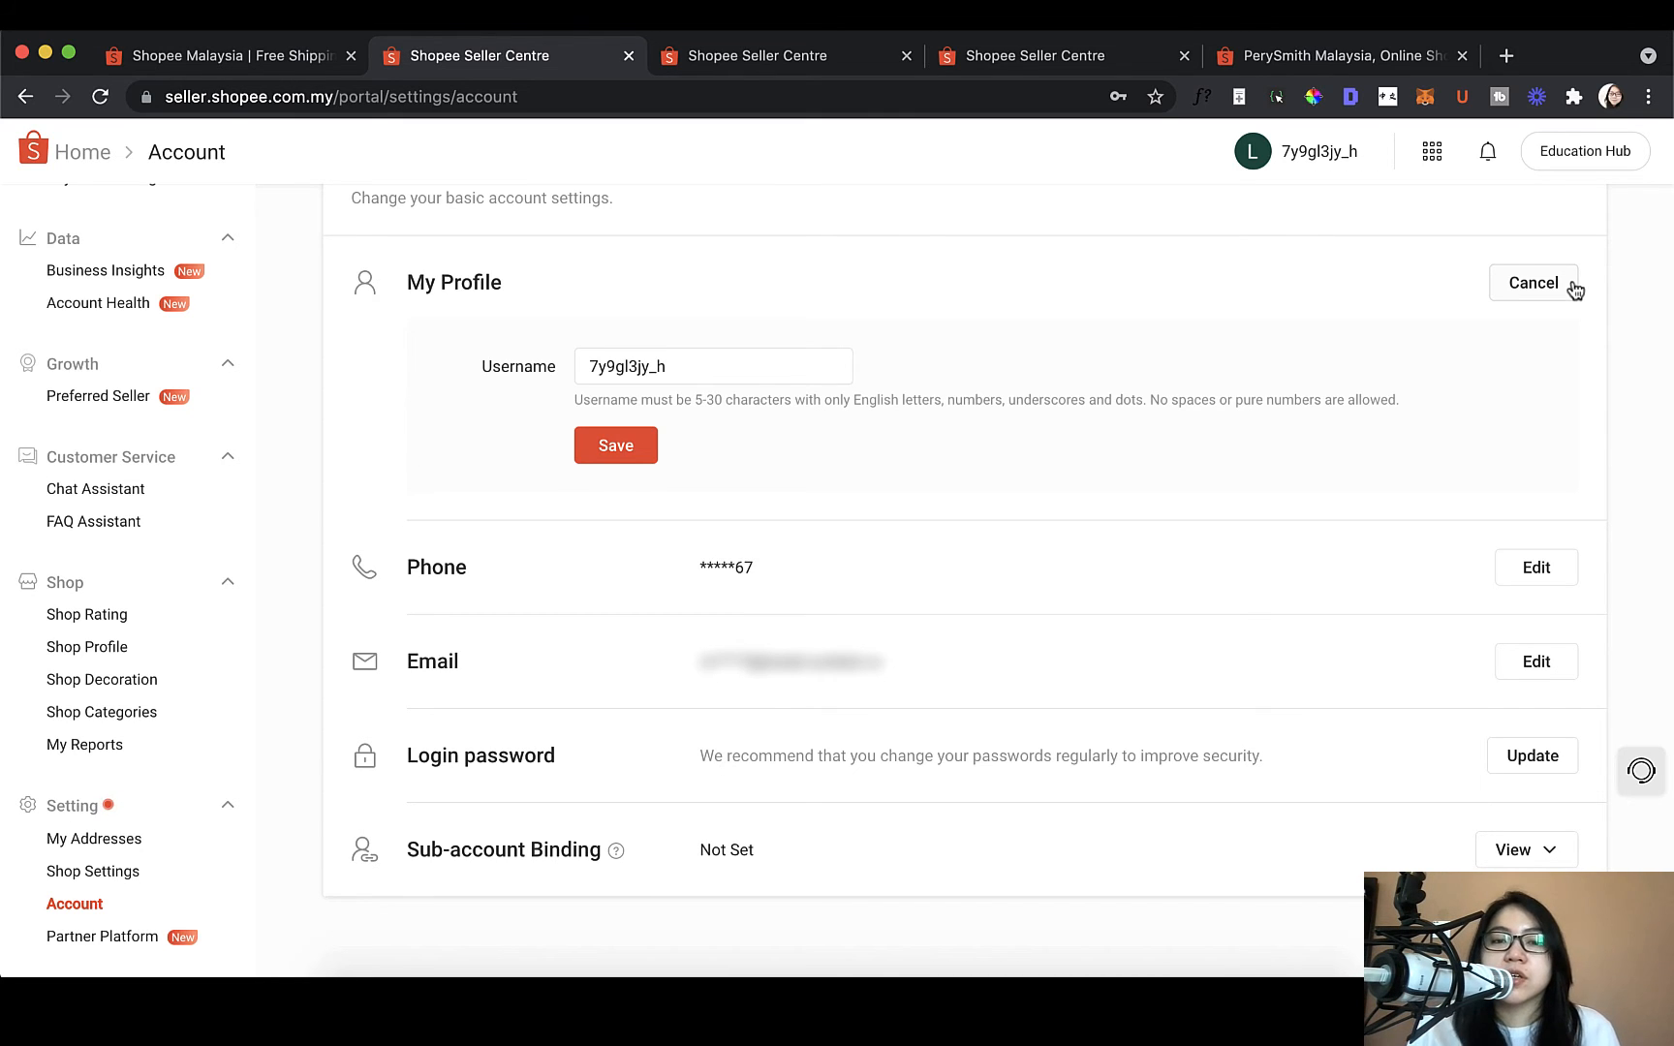
{"action": "left_click", "coordinate": [690, 360]}
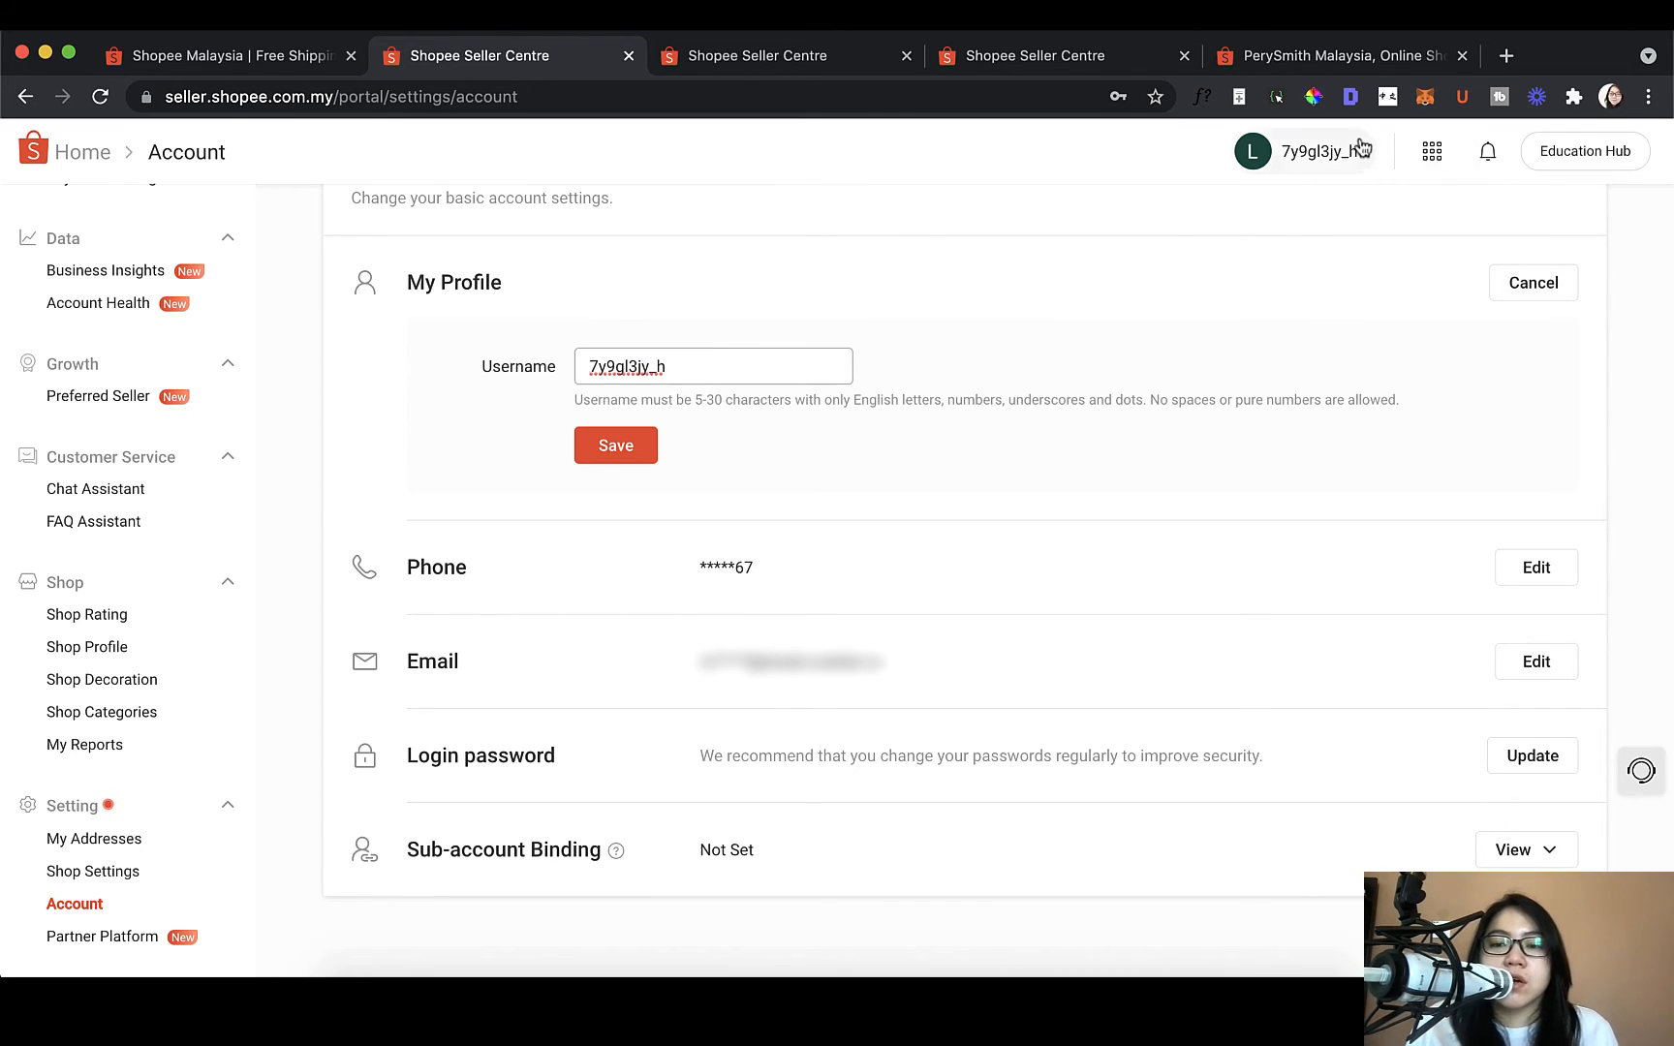
{"action": "mouse_move", "coordinate": [1299, 124]}
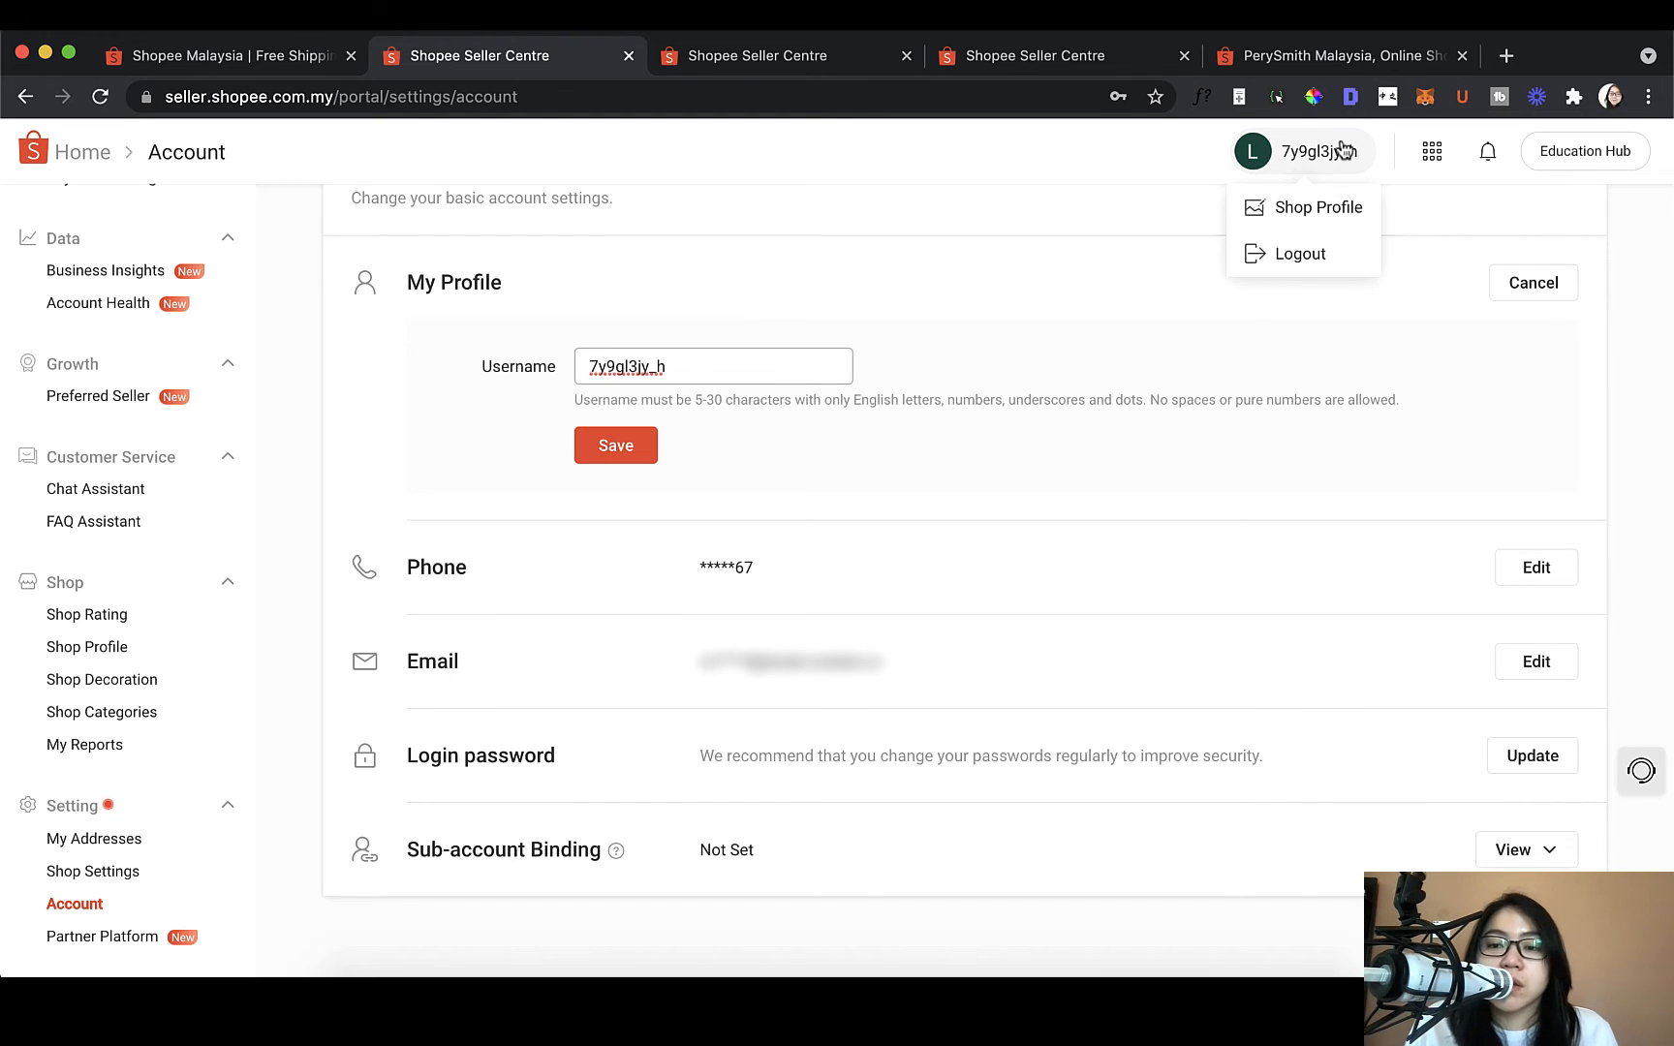
{"action": "left_click", "coordinate": [1555, 281]}
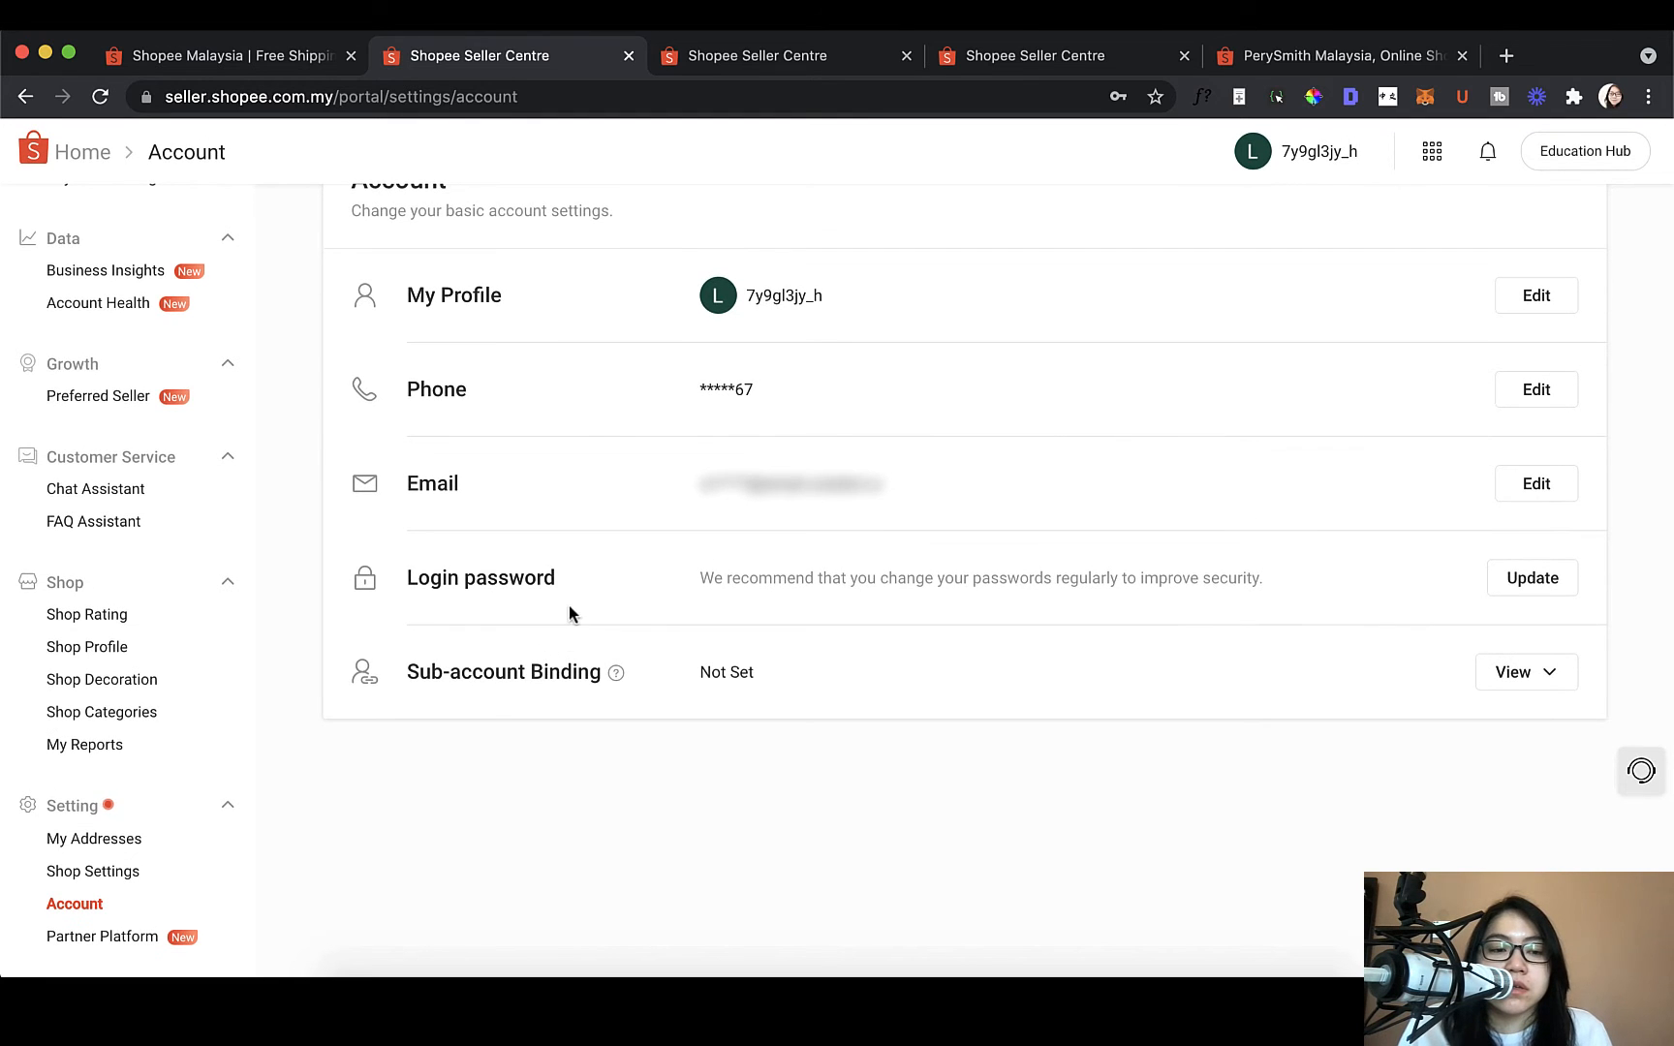
{"action": "scroll", "coordinate": [189, 627], "scroll_direction": "up", "scroll_amount": 10}
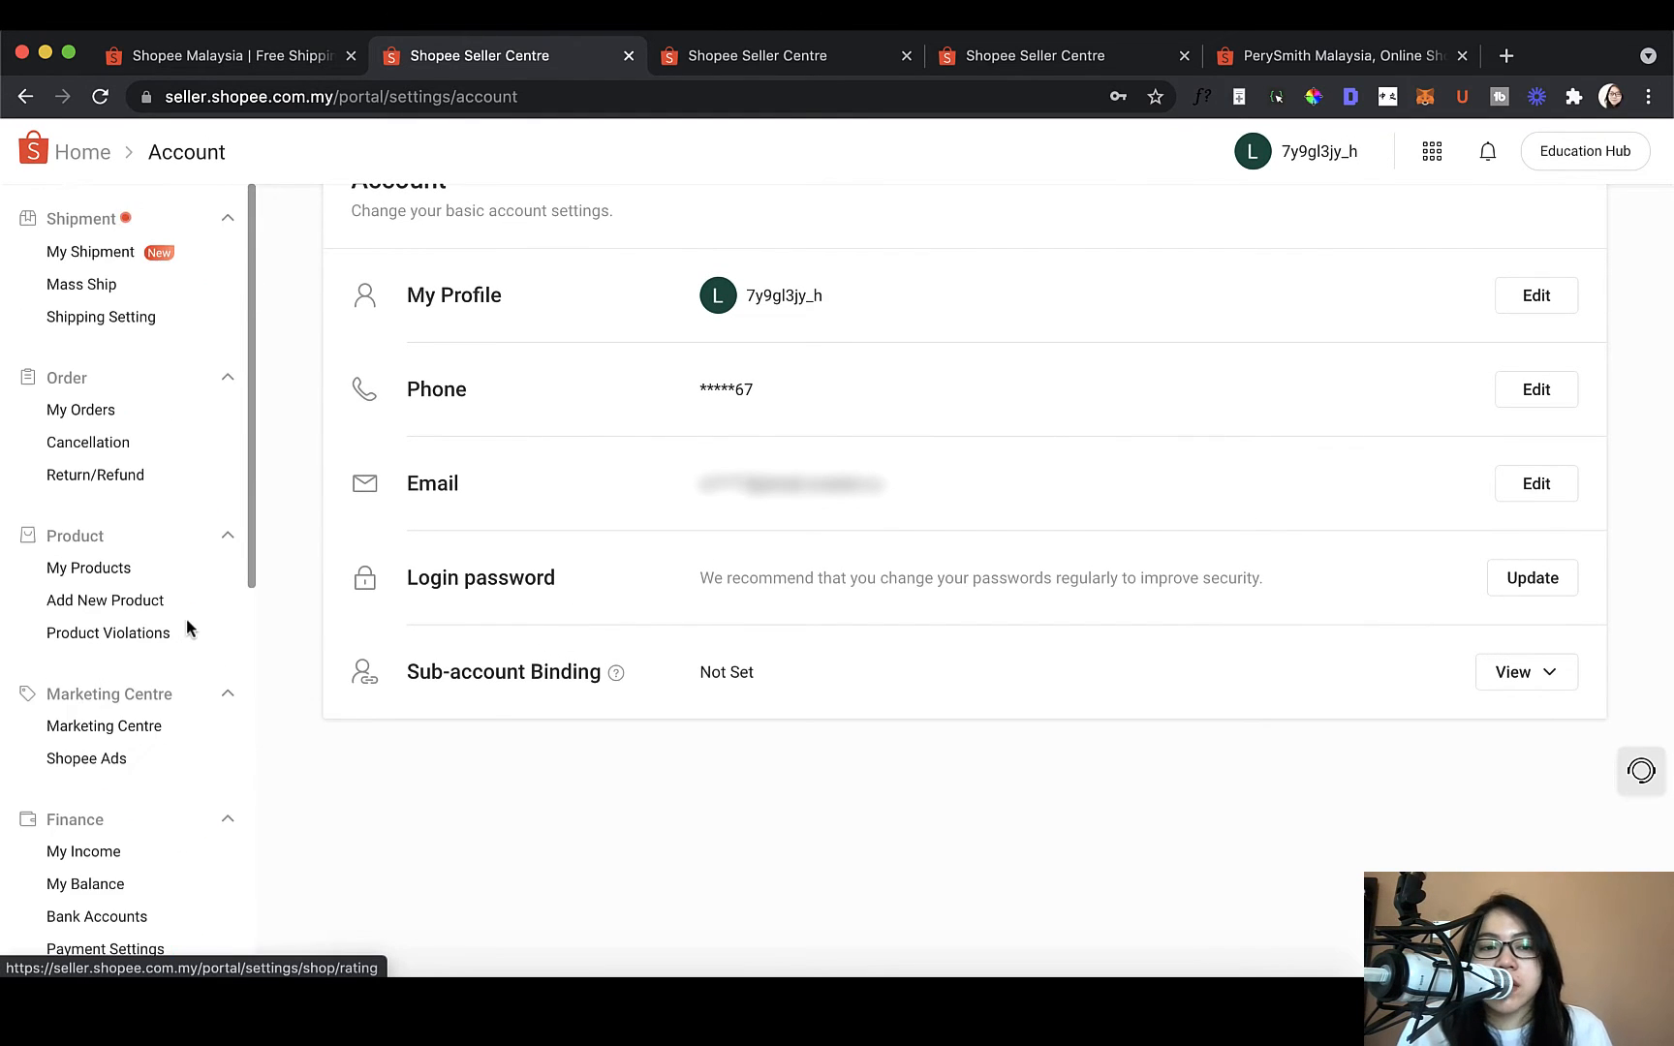
Step: Enable Poslaju for Standard Delivery in Shipping Setting, accepting the confirmation notices
{"action": "left_click", "coordinate": [102, 317]}
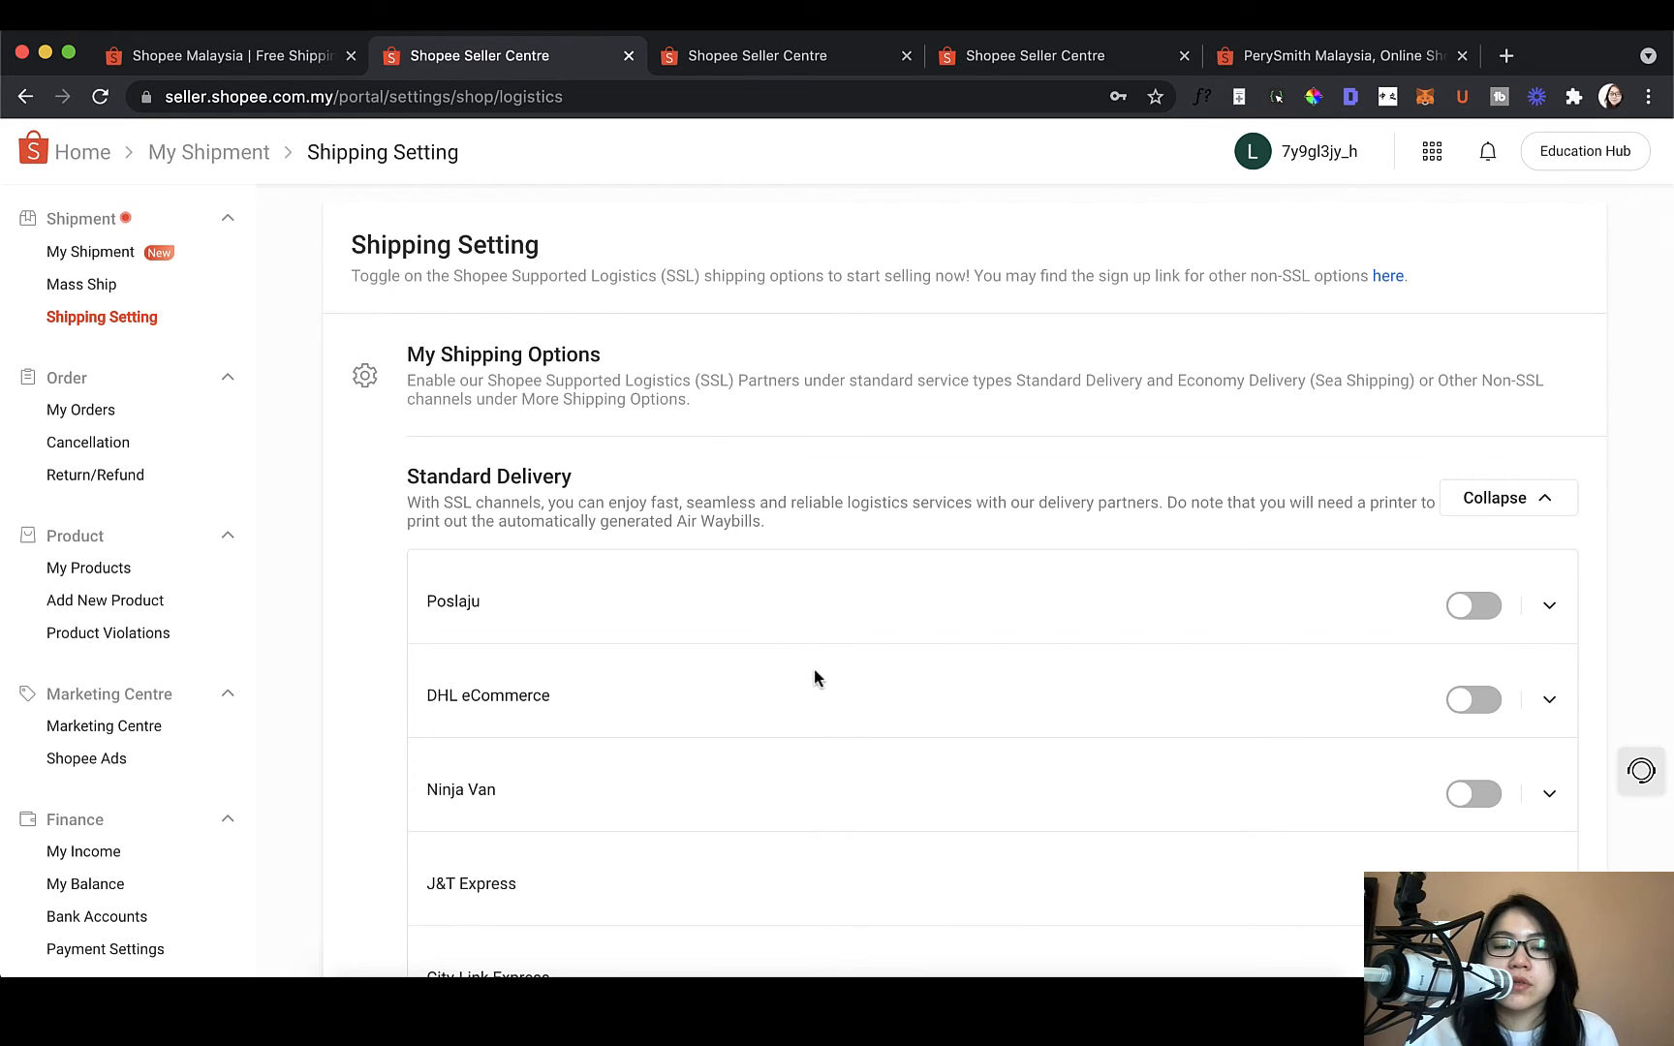
{"action": "scroll", "coordinate": [832, 673], "scroll_direction": "down", "scroll_amount": 3}
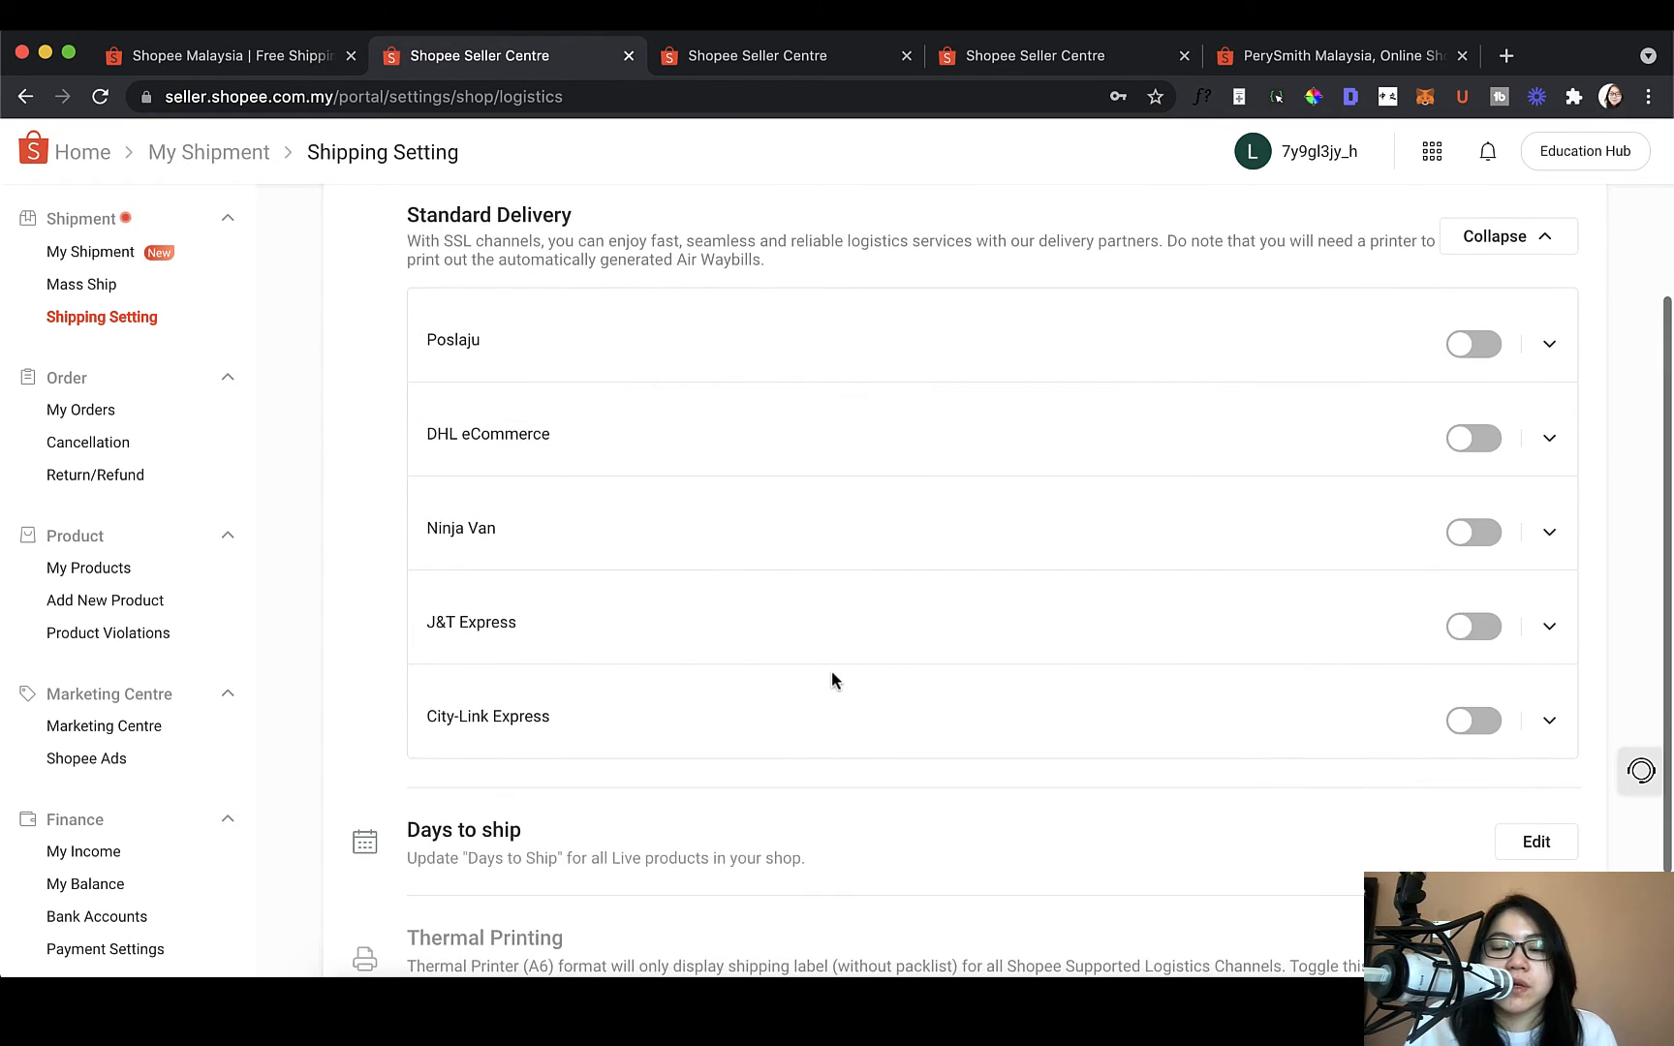
{"action": "scroll", "coordinate": [832, 674], "scroll_direction": "up", "scroll_amount": 3}
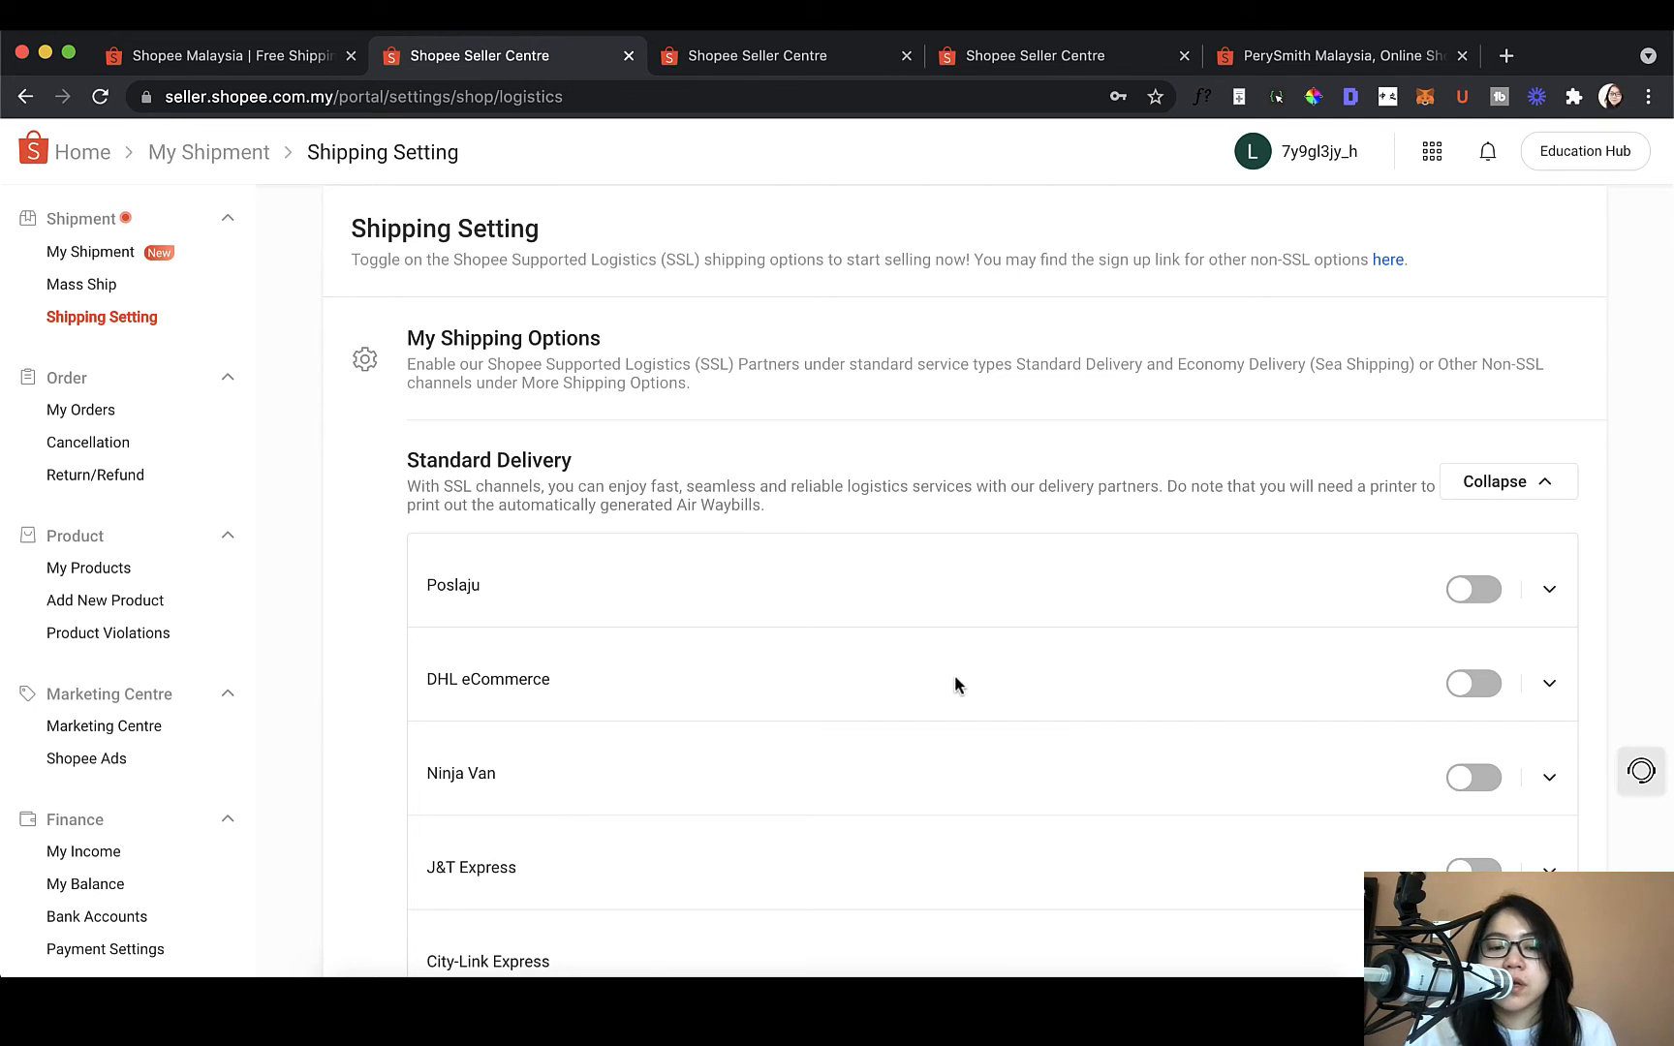
{"action": "scroll", "coordinate": [1065, 668], "scroll_direction": "down", "scroll_amount": 2}
{"action": "left_click", "coordinate": [1464, 490]}
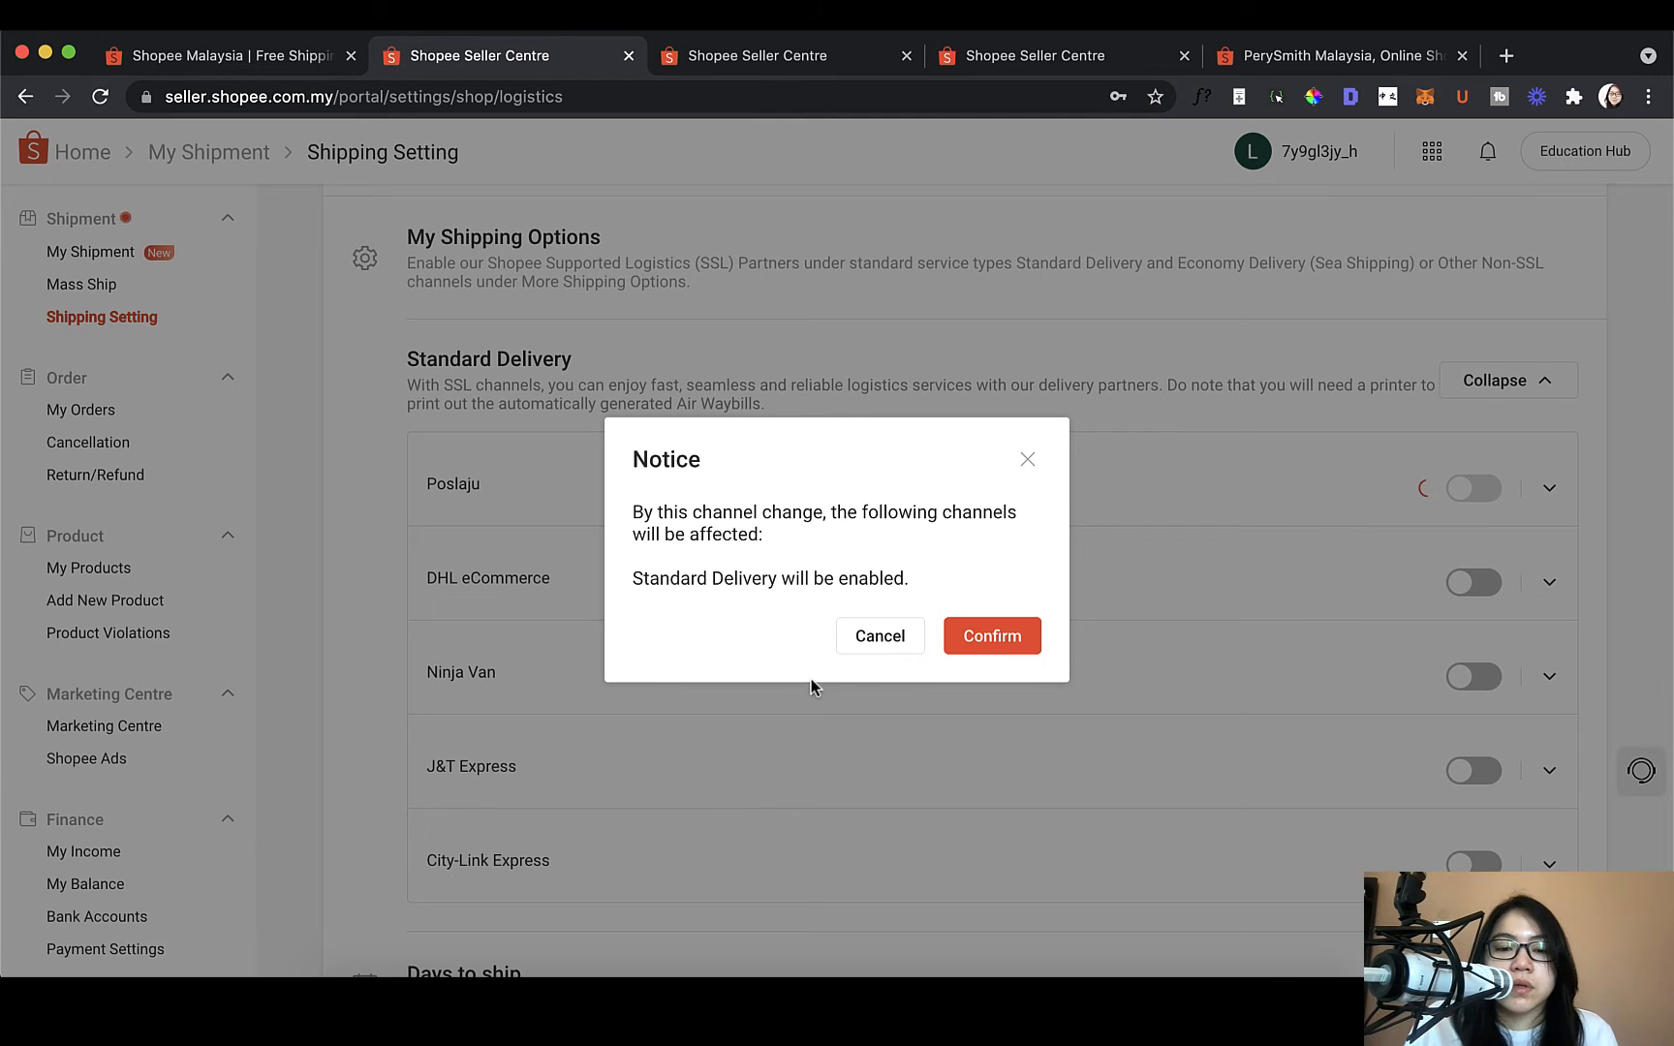
{"action": "left_click", "coordinate": [1000, 649]}
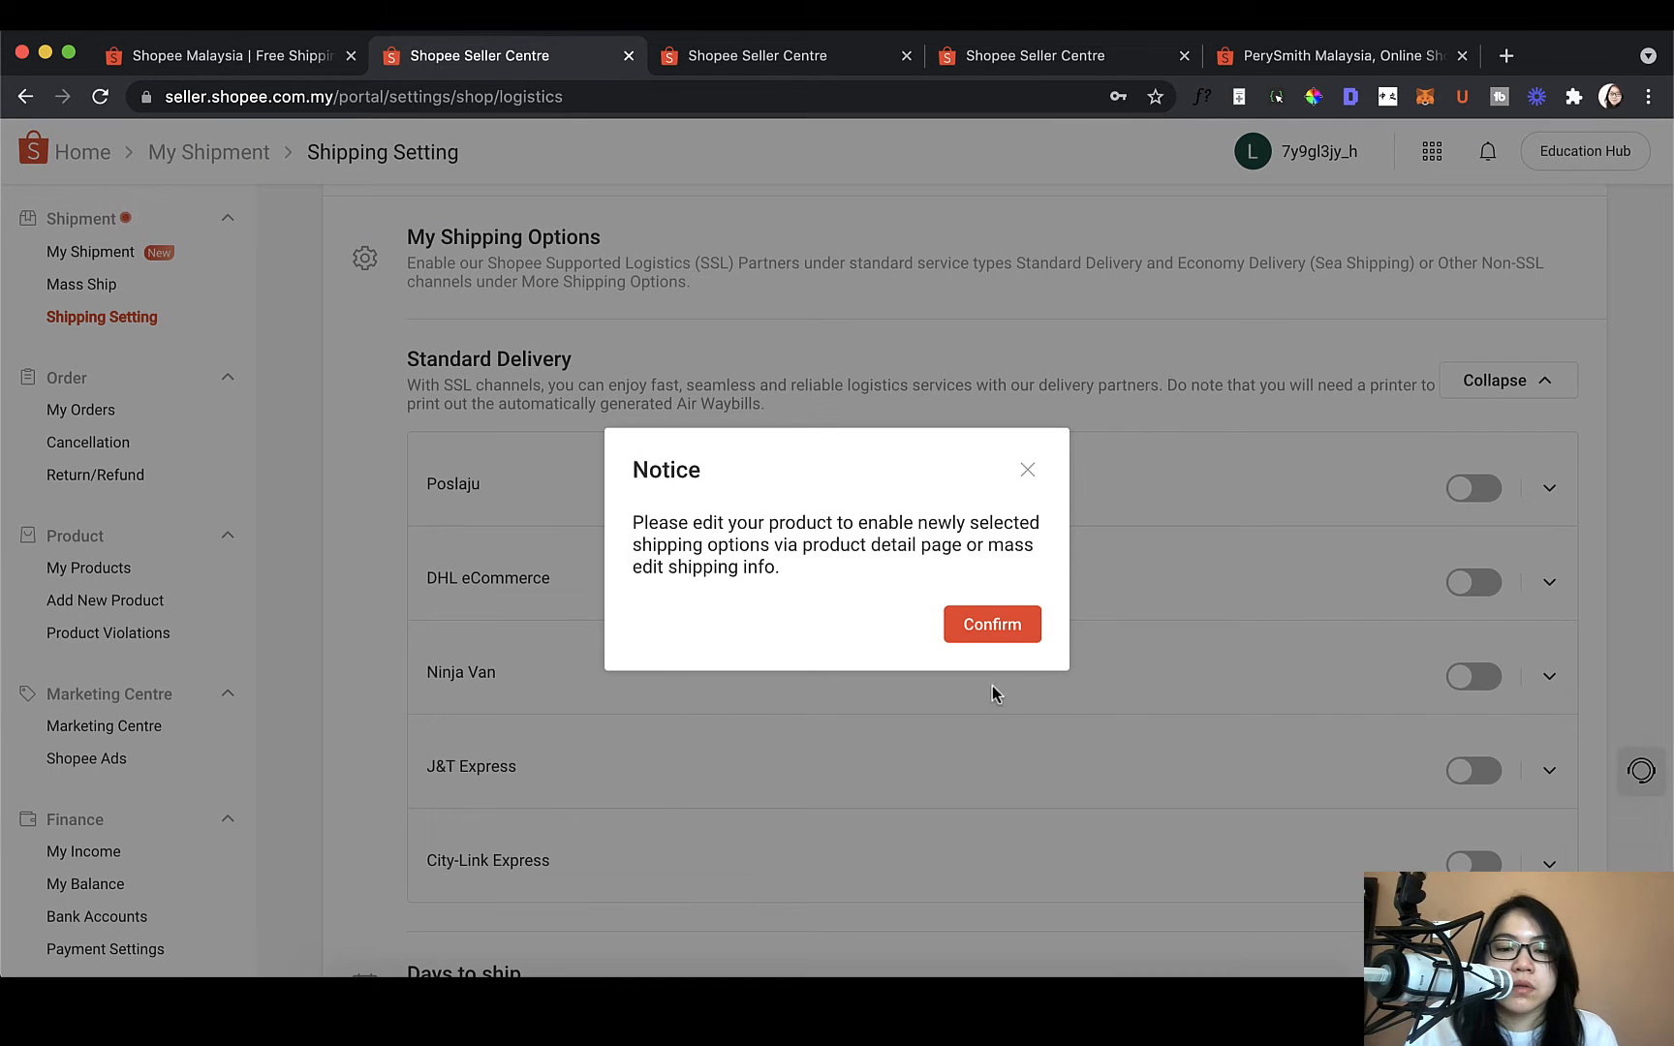
{"action": "left_click", "coordinate": [997, 630]}
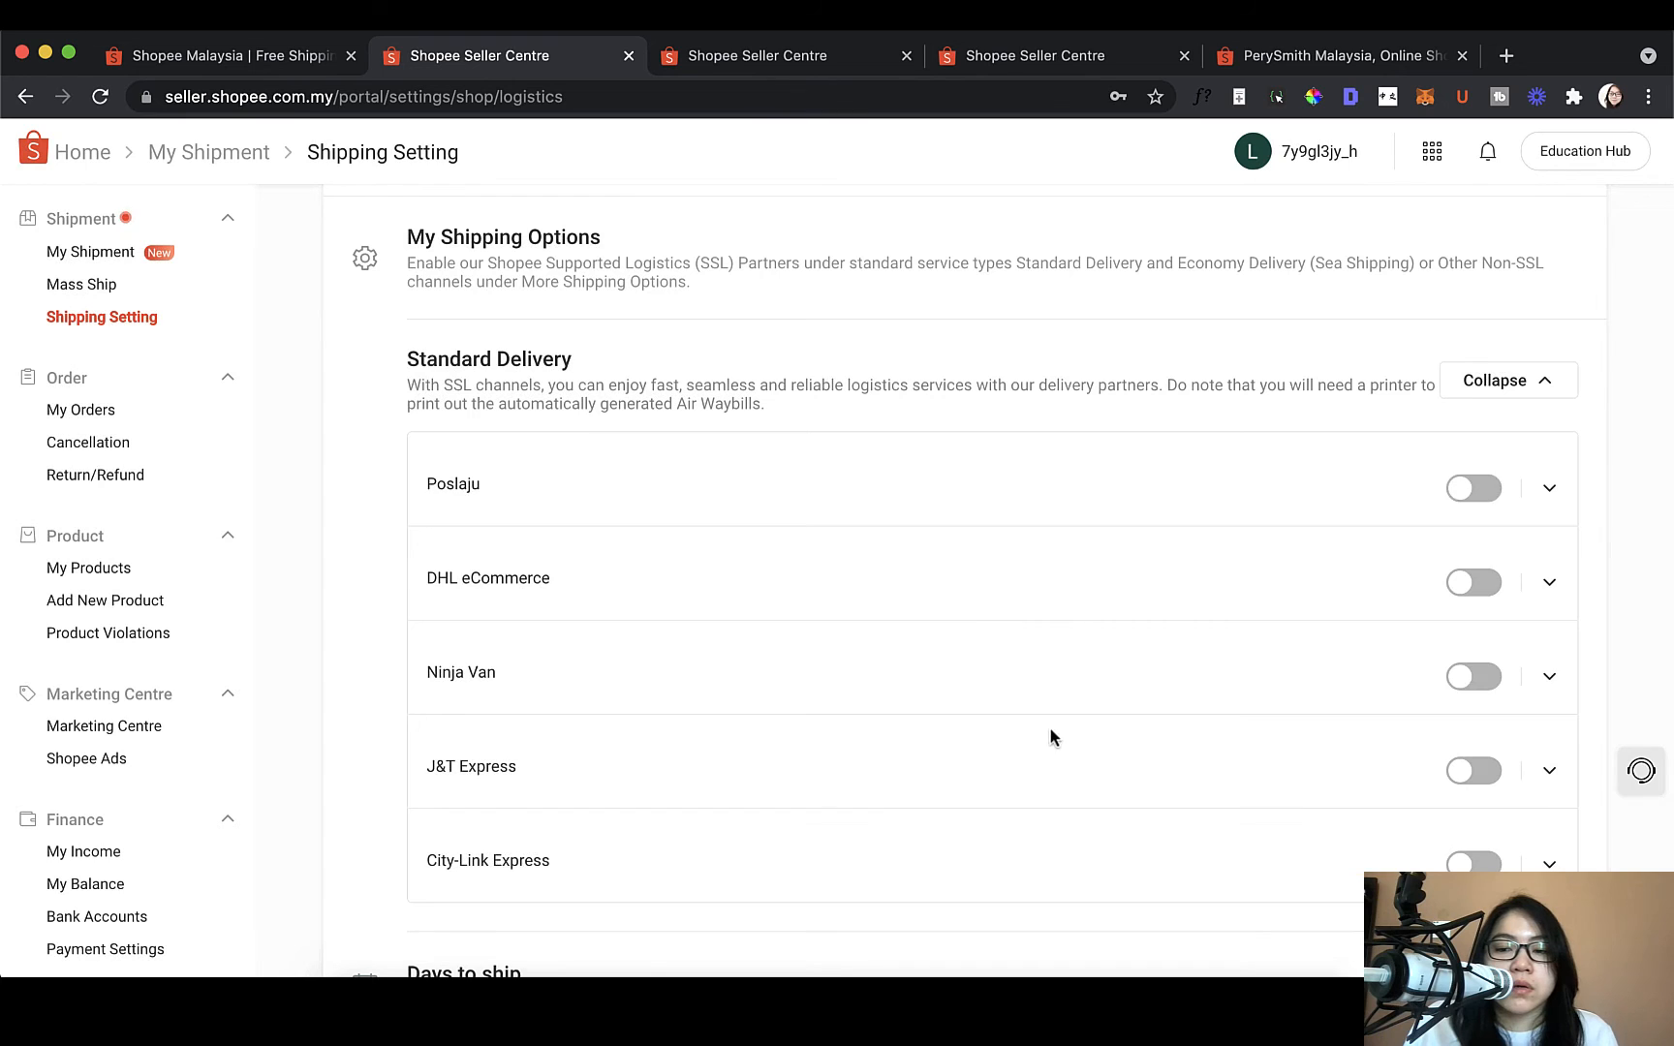
Step: Switch on J&T Express as a second shipping channel and dismiss its reminder
{"action": "scroll", "coordinate": [1356, 542], "scroll_direction": "down", "scroll_amount": 2}
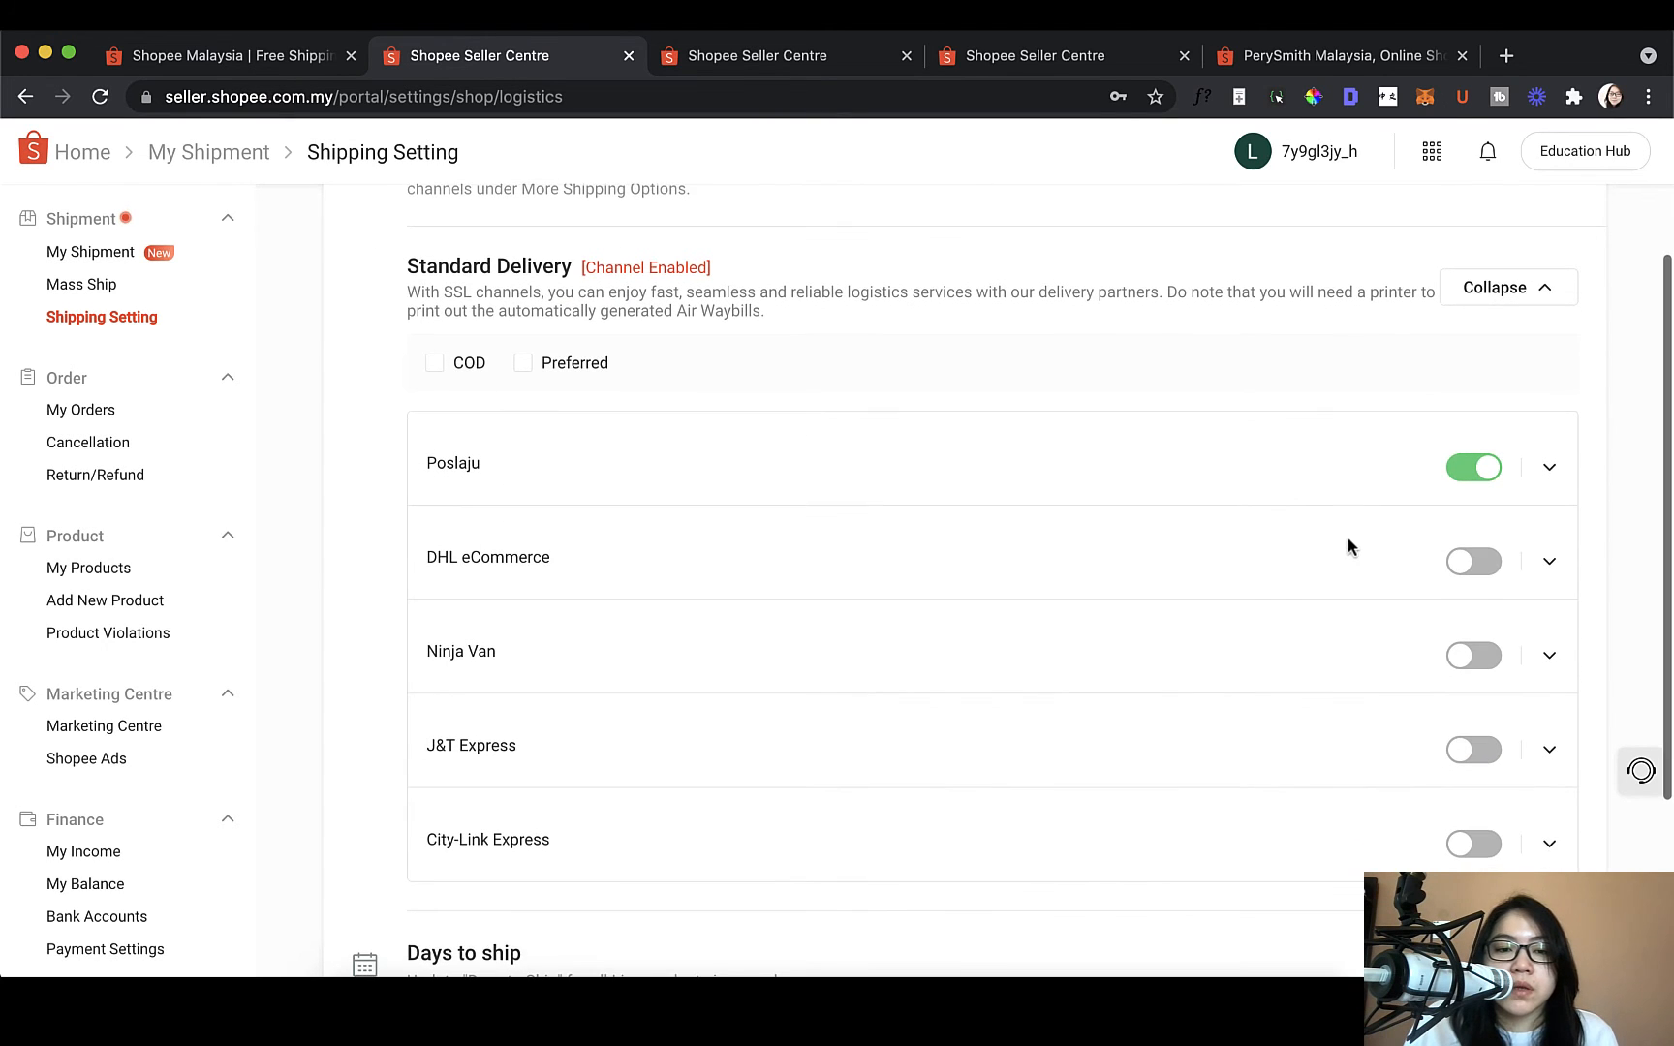
{"action": "scroll", "coordinate": [1264, 636], "scroll_direction": "down", "scroll_amount": 2}
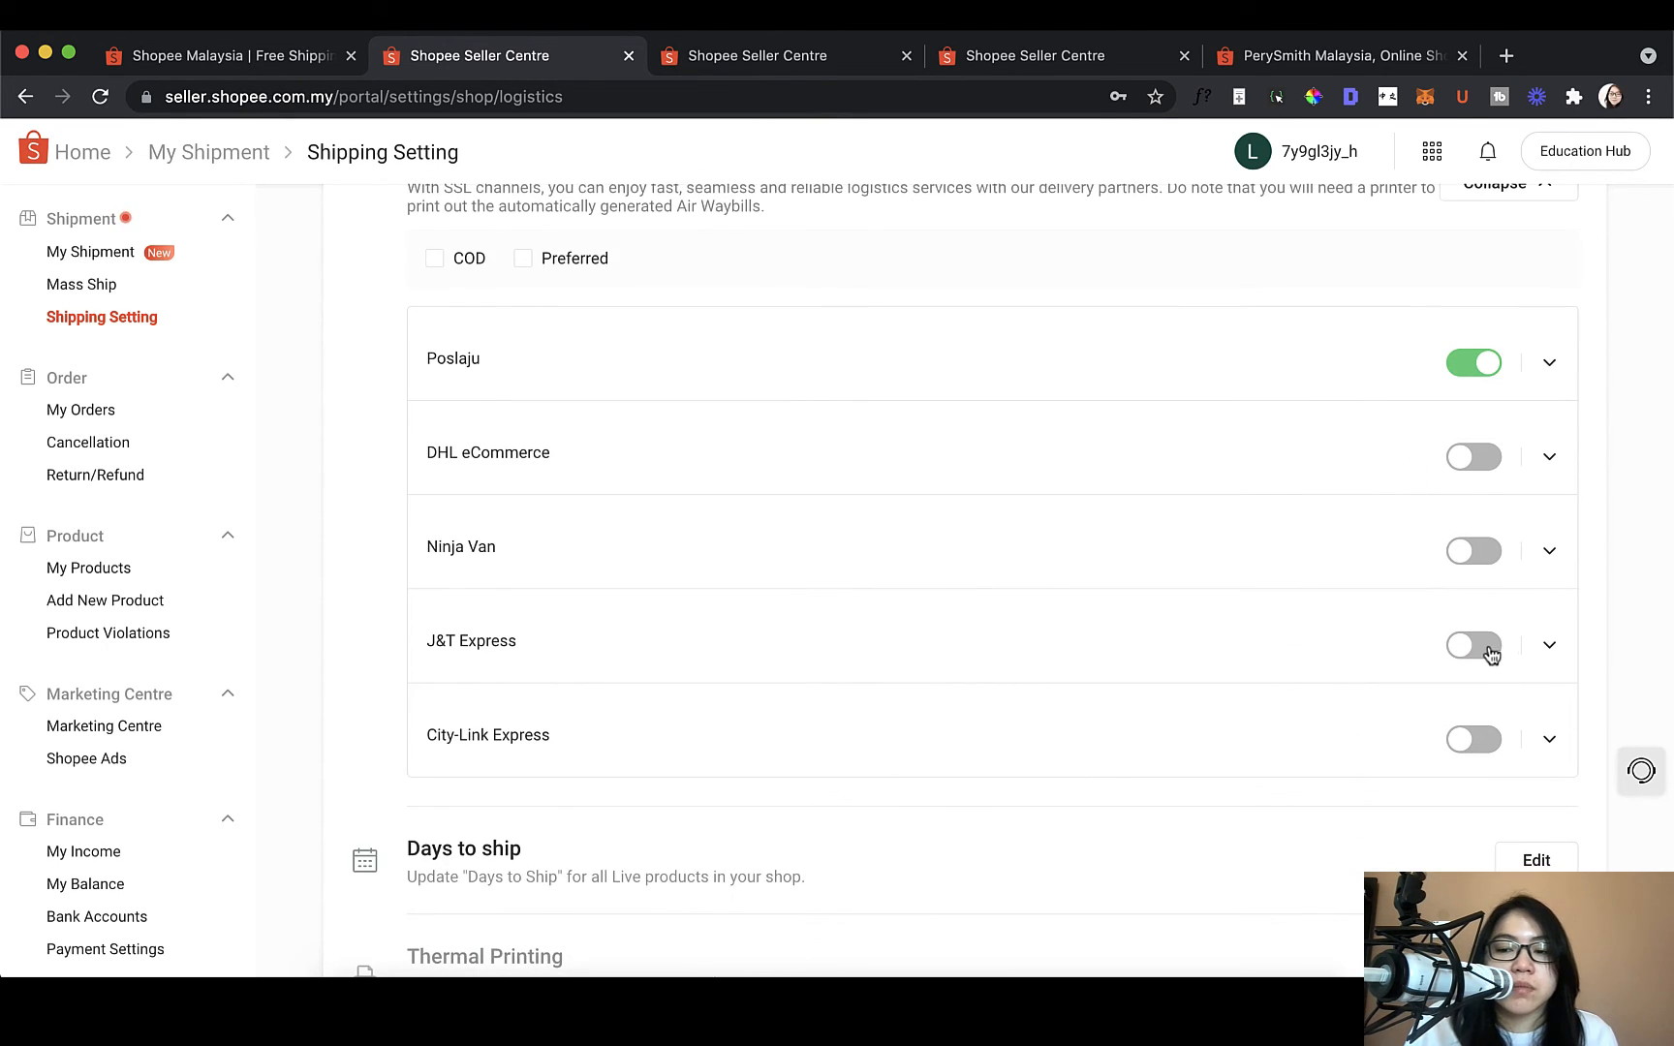
{"action": "left_click", "coordinate": [1487, 643]}
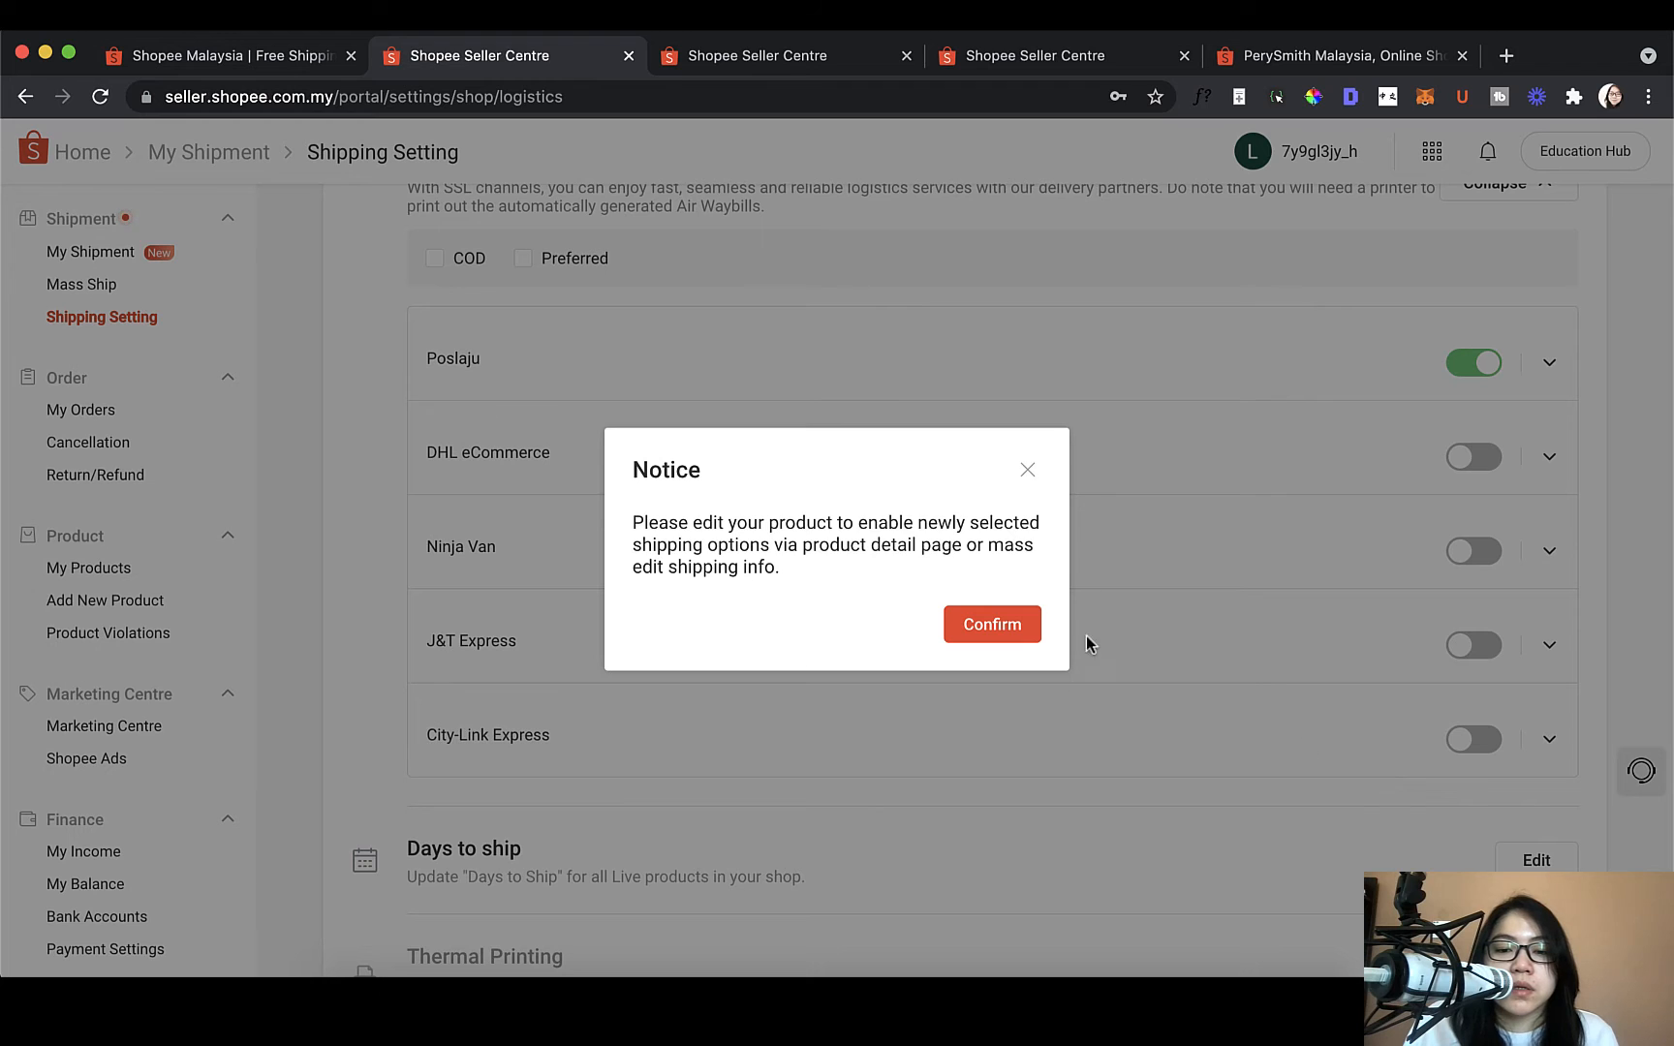
{"action": "left_click", "coordinate": [1028, 620]}
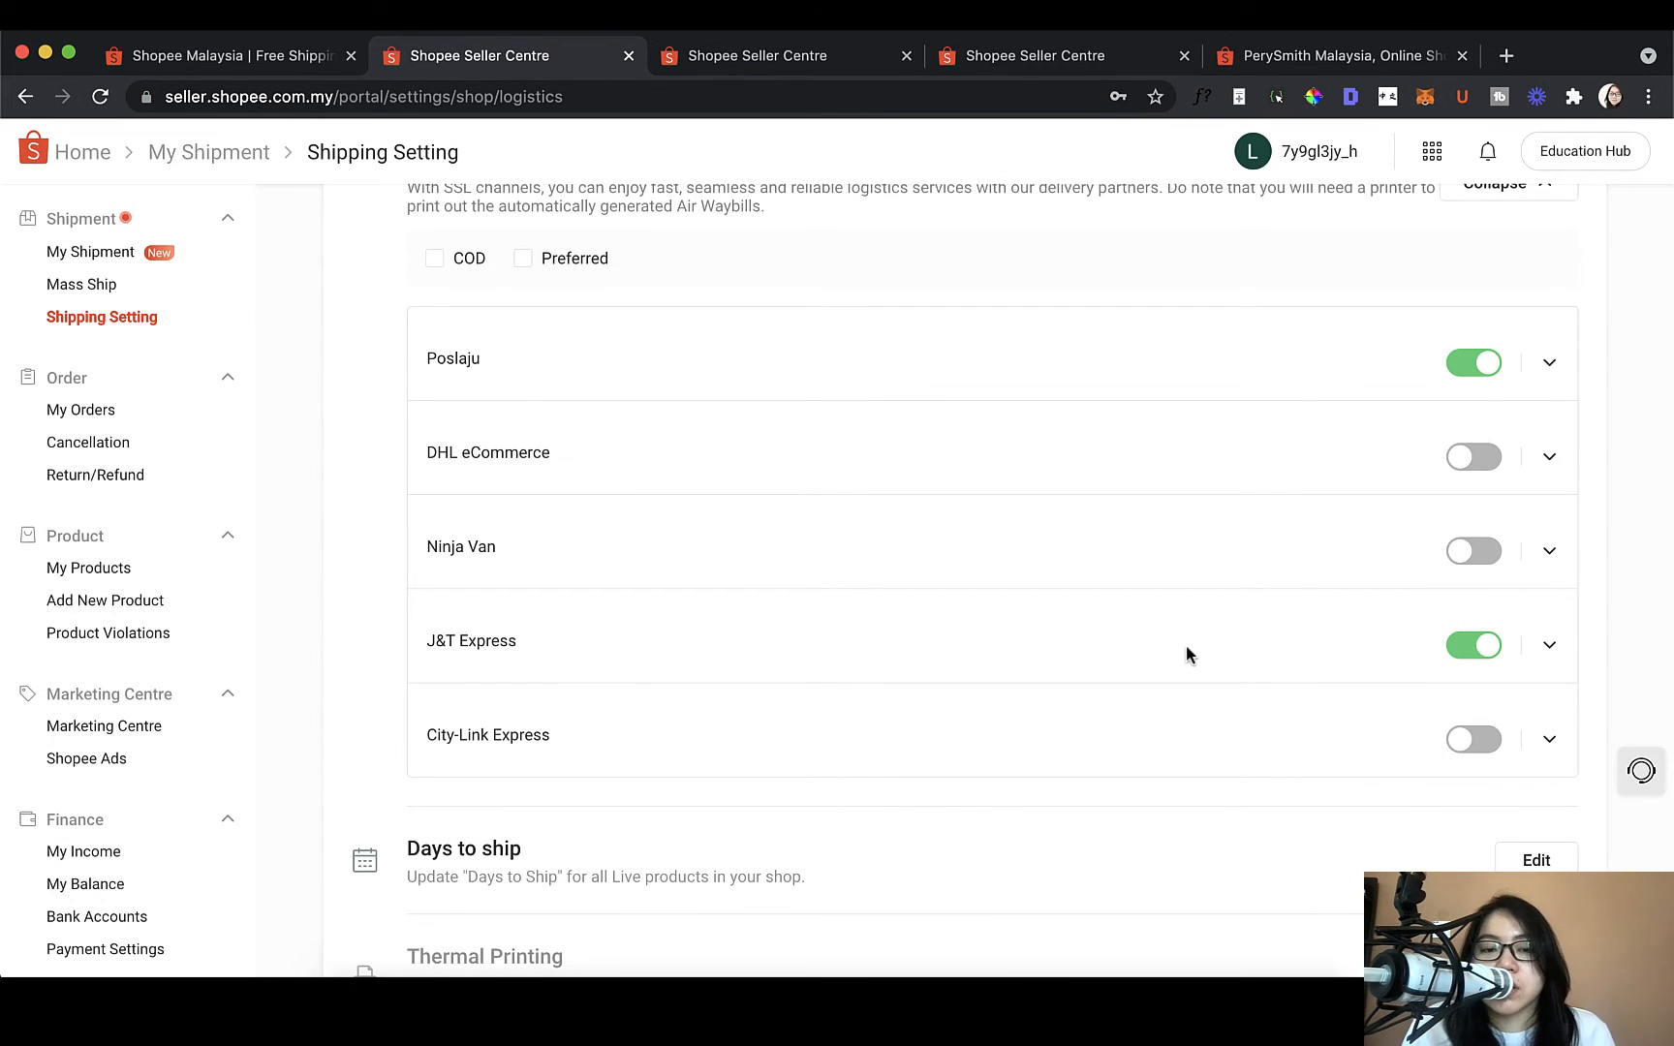
Step: Bring up the mass update for Days to ship
{"action": "scroll", "coordinate": [1186, 647], "scroll_direction": "up", "scroll_amount": 3}
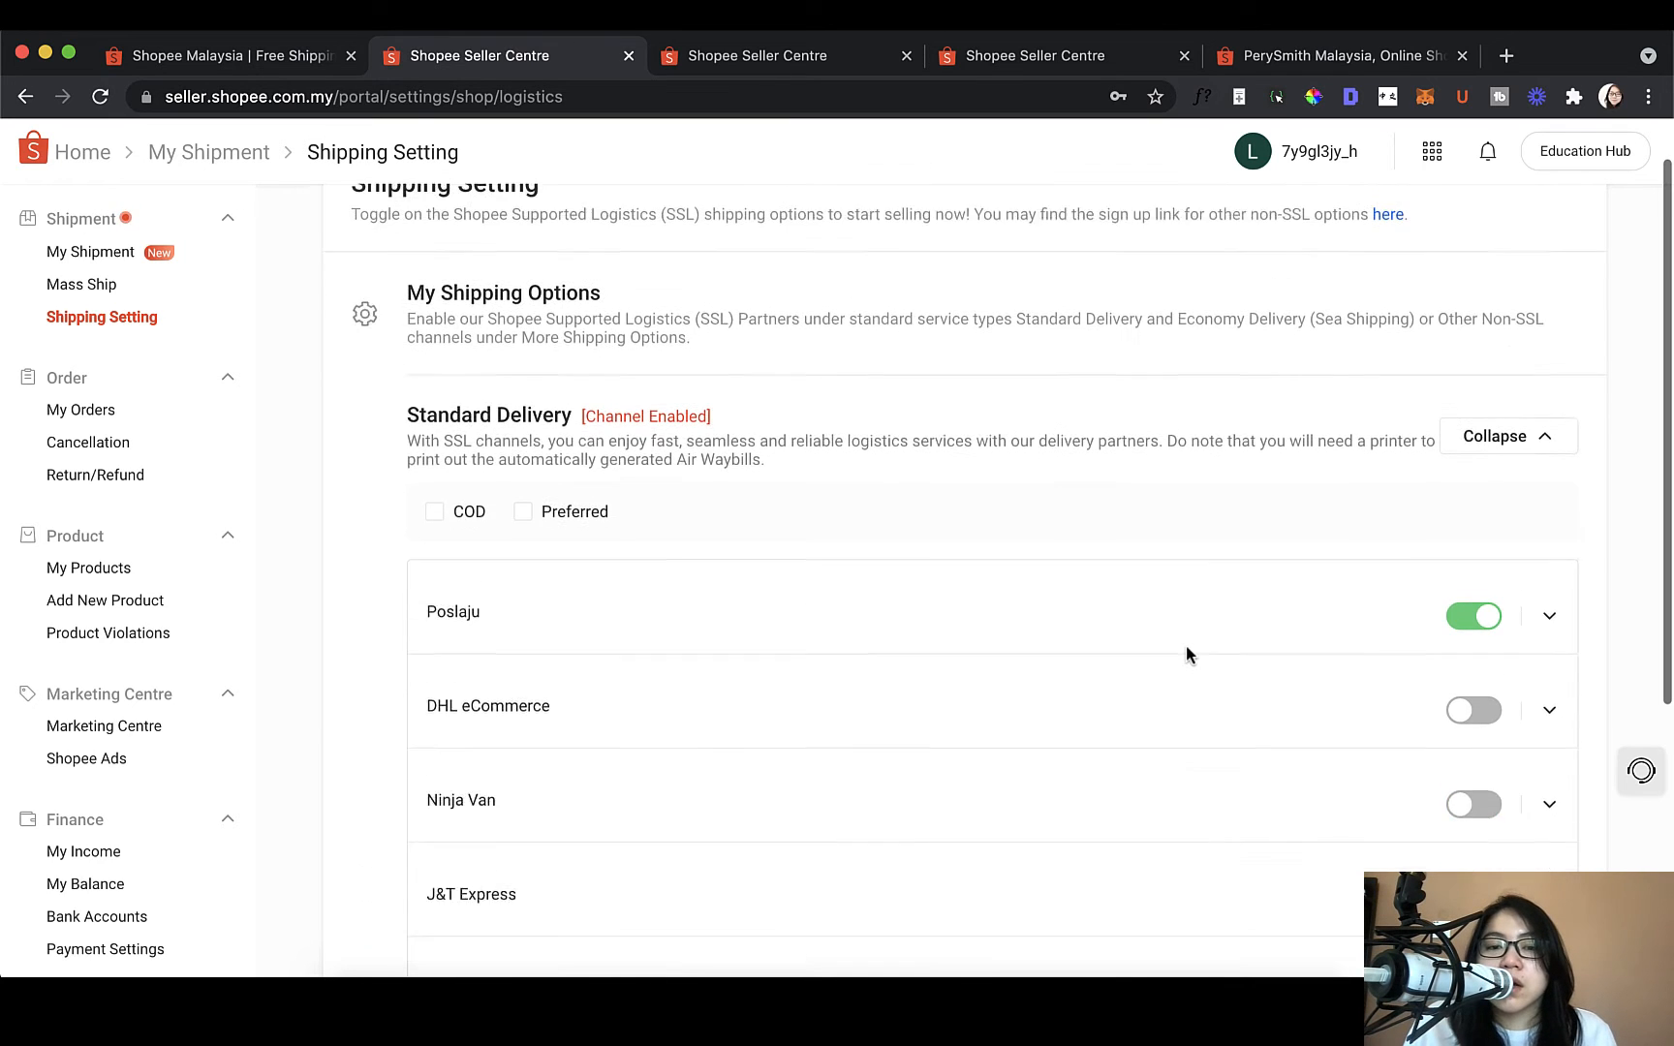
{"action": "scroll", "coordinate": [1186, 647], "scroll_direction": "down", "scroll_amount": 1}
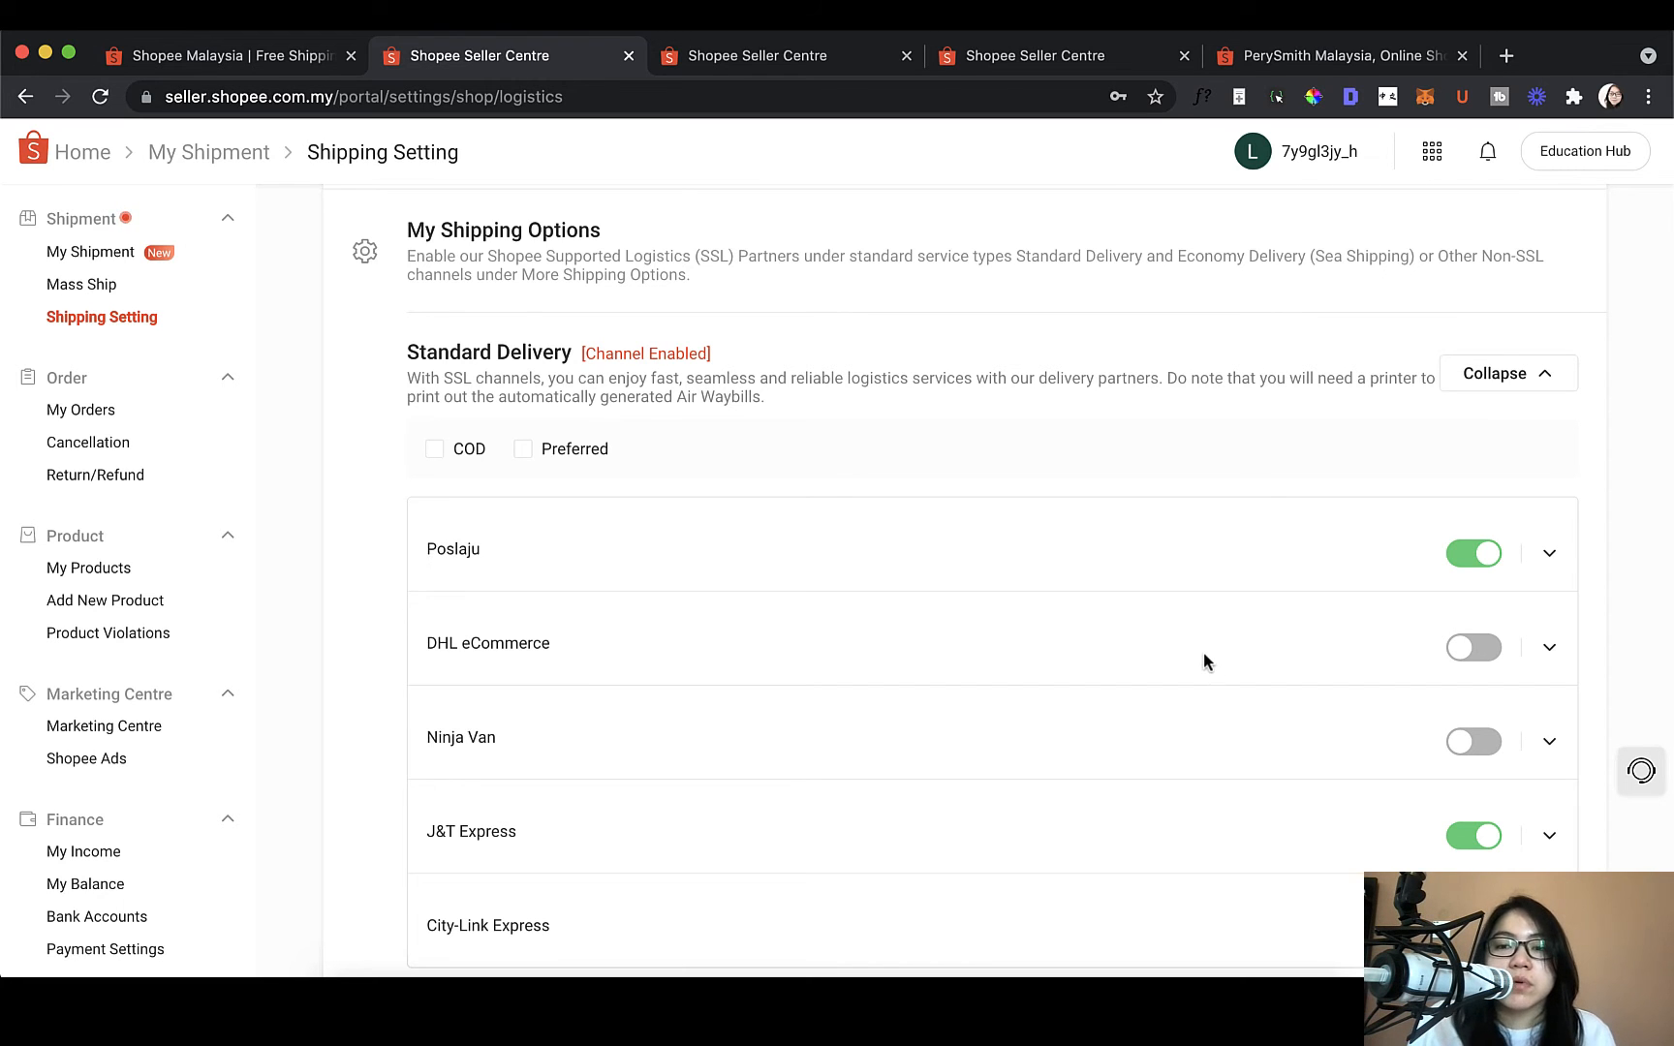
{"action": "scroll", "coordinate": [1203, 653], "scroll_direction": "up", "scroll_amount": 2}
{"action": "scroll", "coordinate": [1203, 653], "scroll_direction": "down", "scroll_amount": 5}
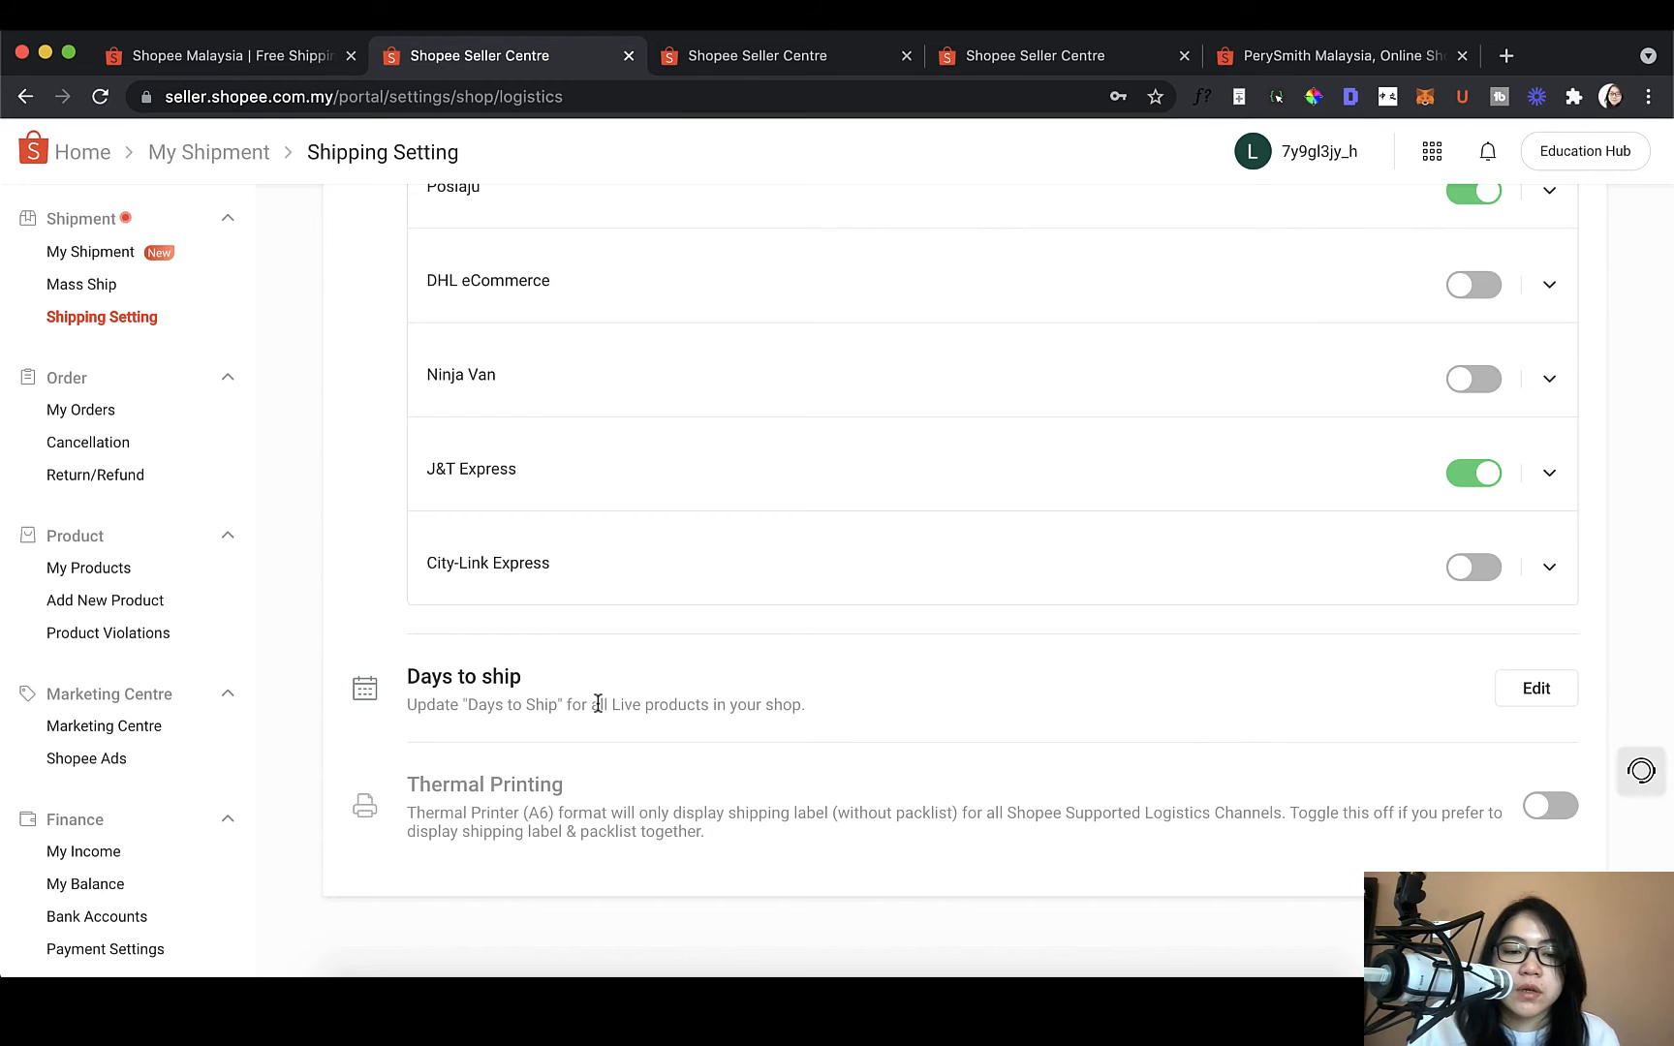
{"action": "left_click_drag", "start_coordinate": [420, 678], "coordinate": [845, 699]}
{"action": "left_click", "coordinate": [1263, 672]}
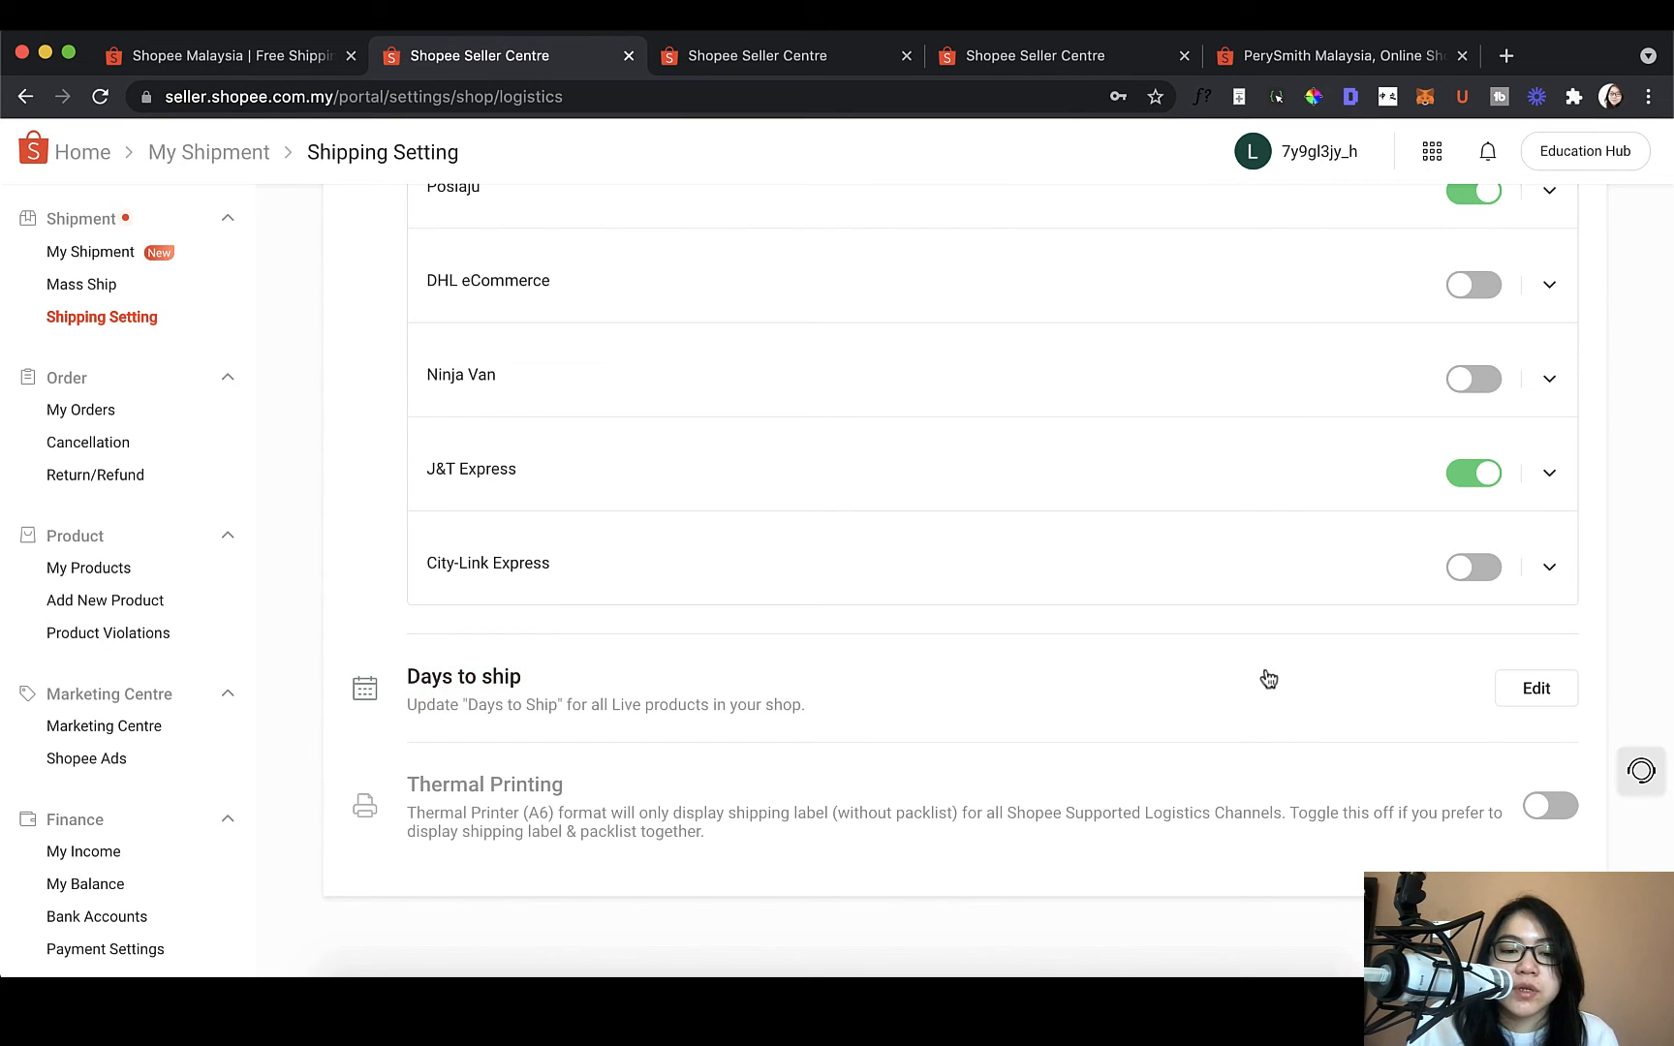
{"action": "left_click", "coordinate": [1540, 690]}
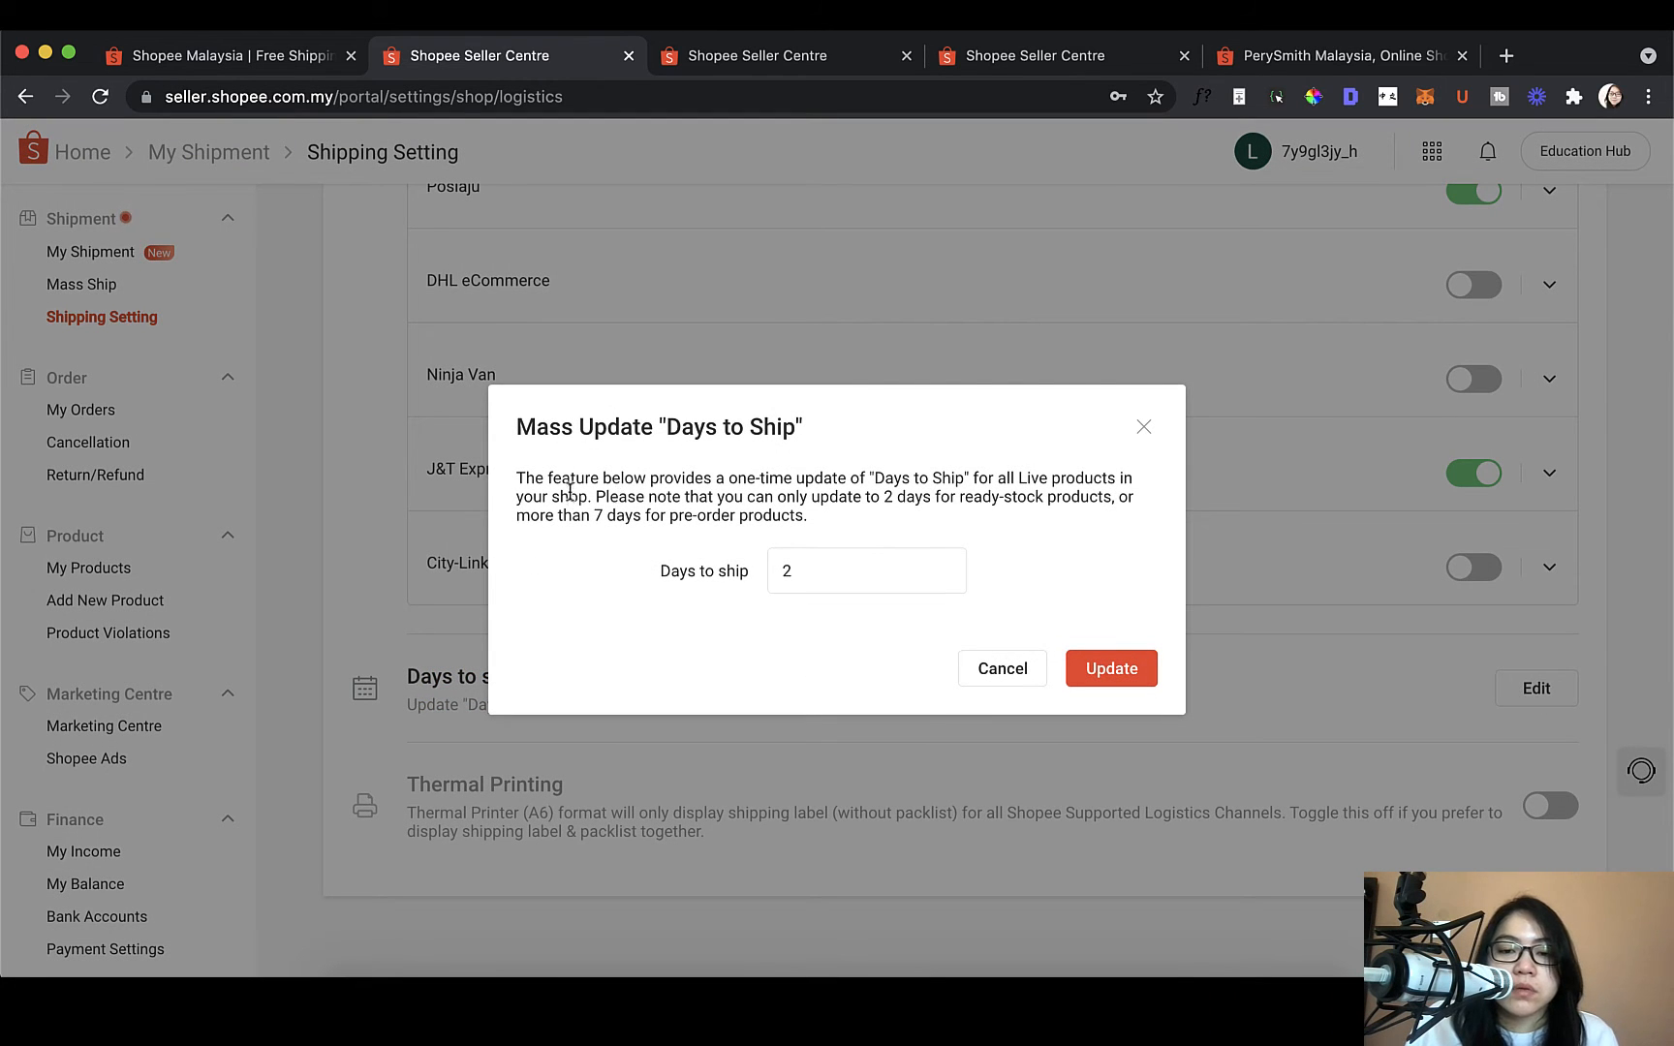
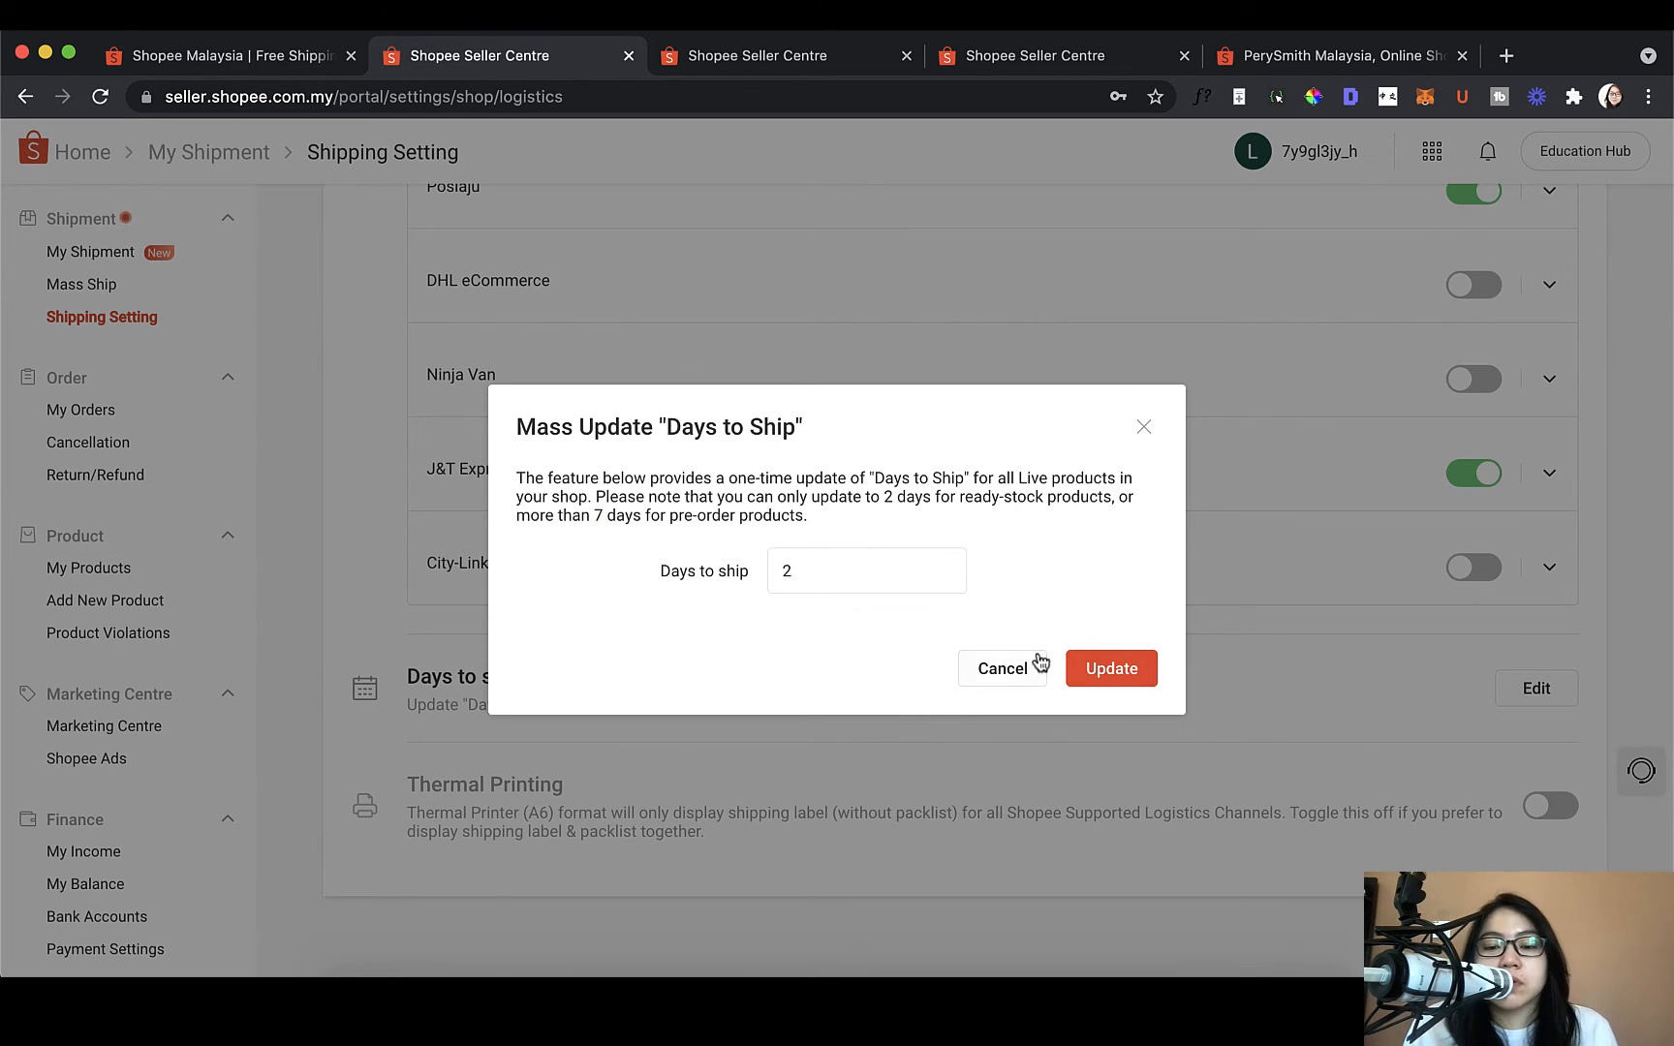
Step: Leave days to ship unchanged and switch on Thermal Printing for shipping labels
{"action": "left_click", "coordinate": [1143, 427]}
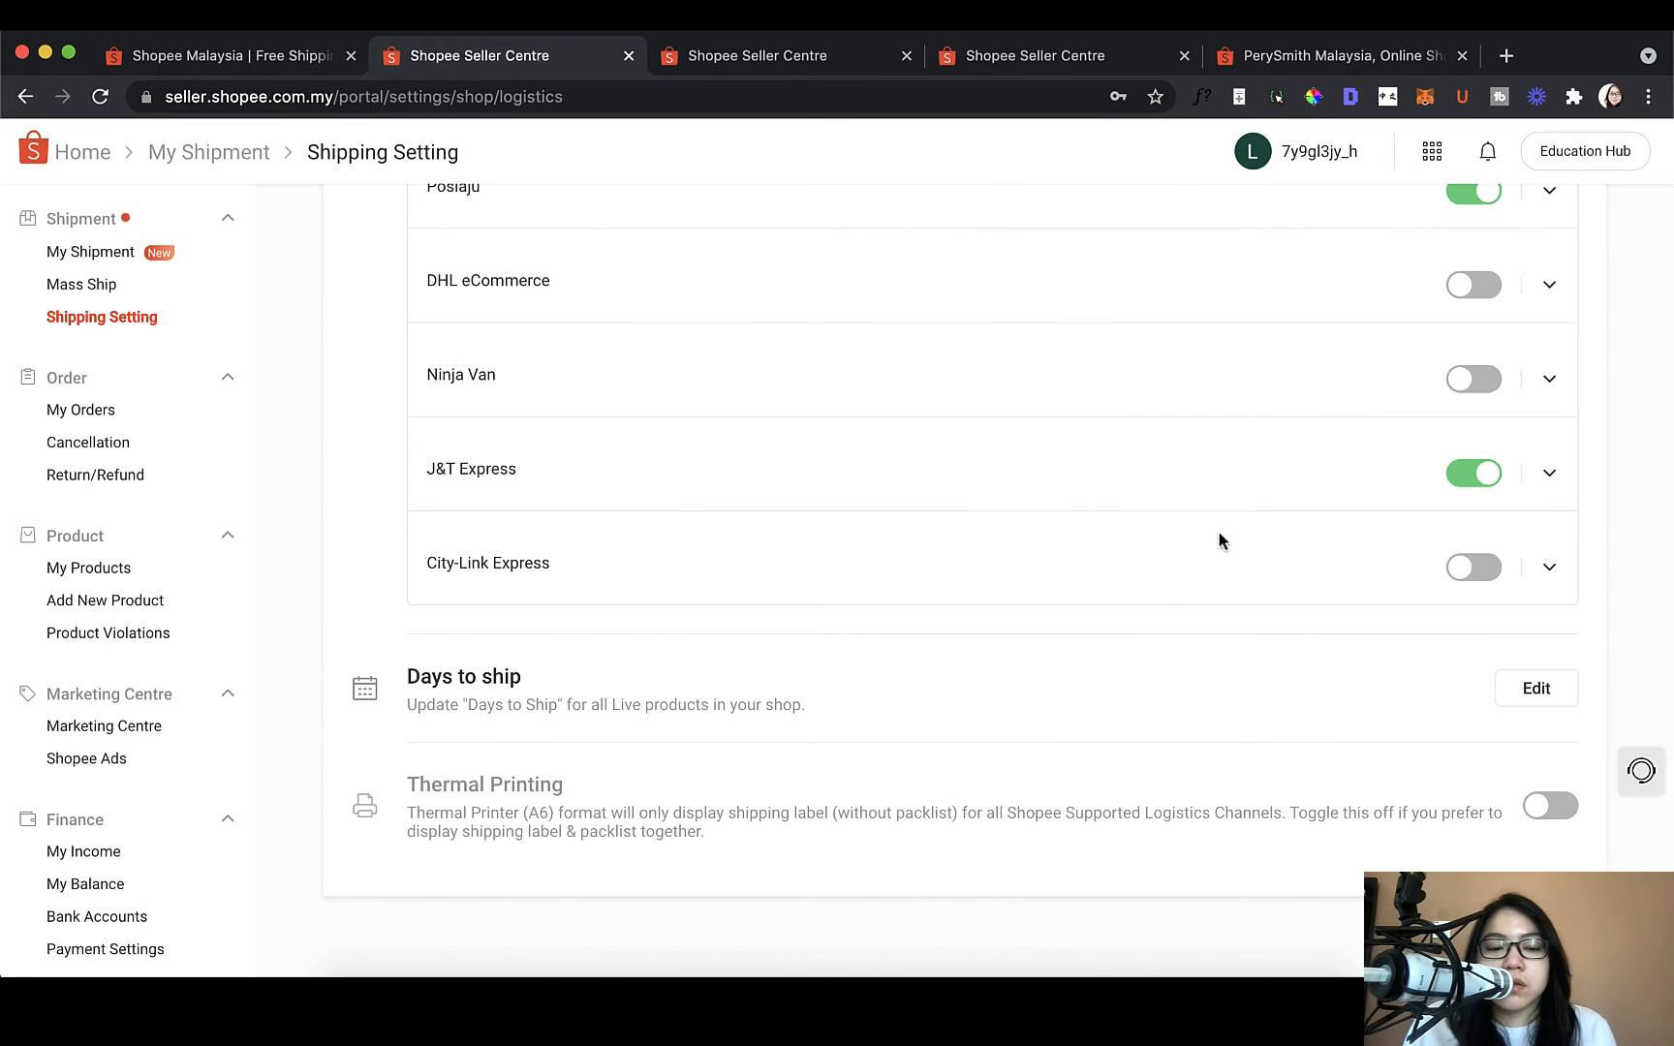
{"action": "left_click", "coordinate": [1557, 817]}
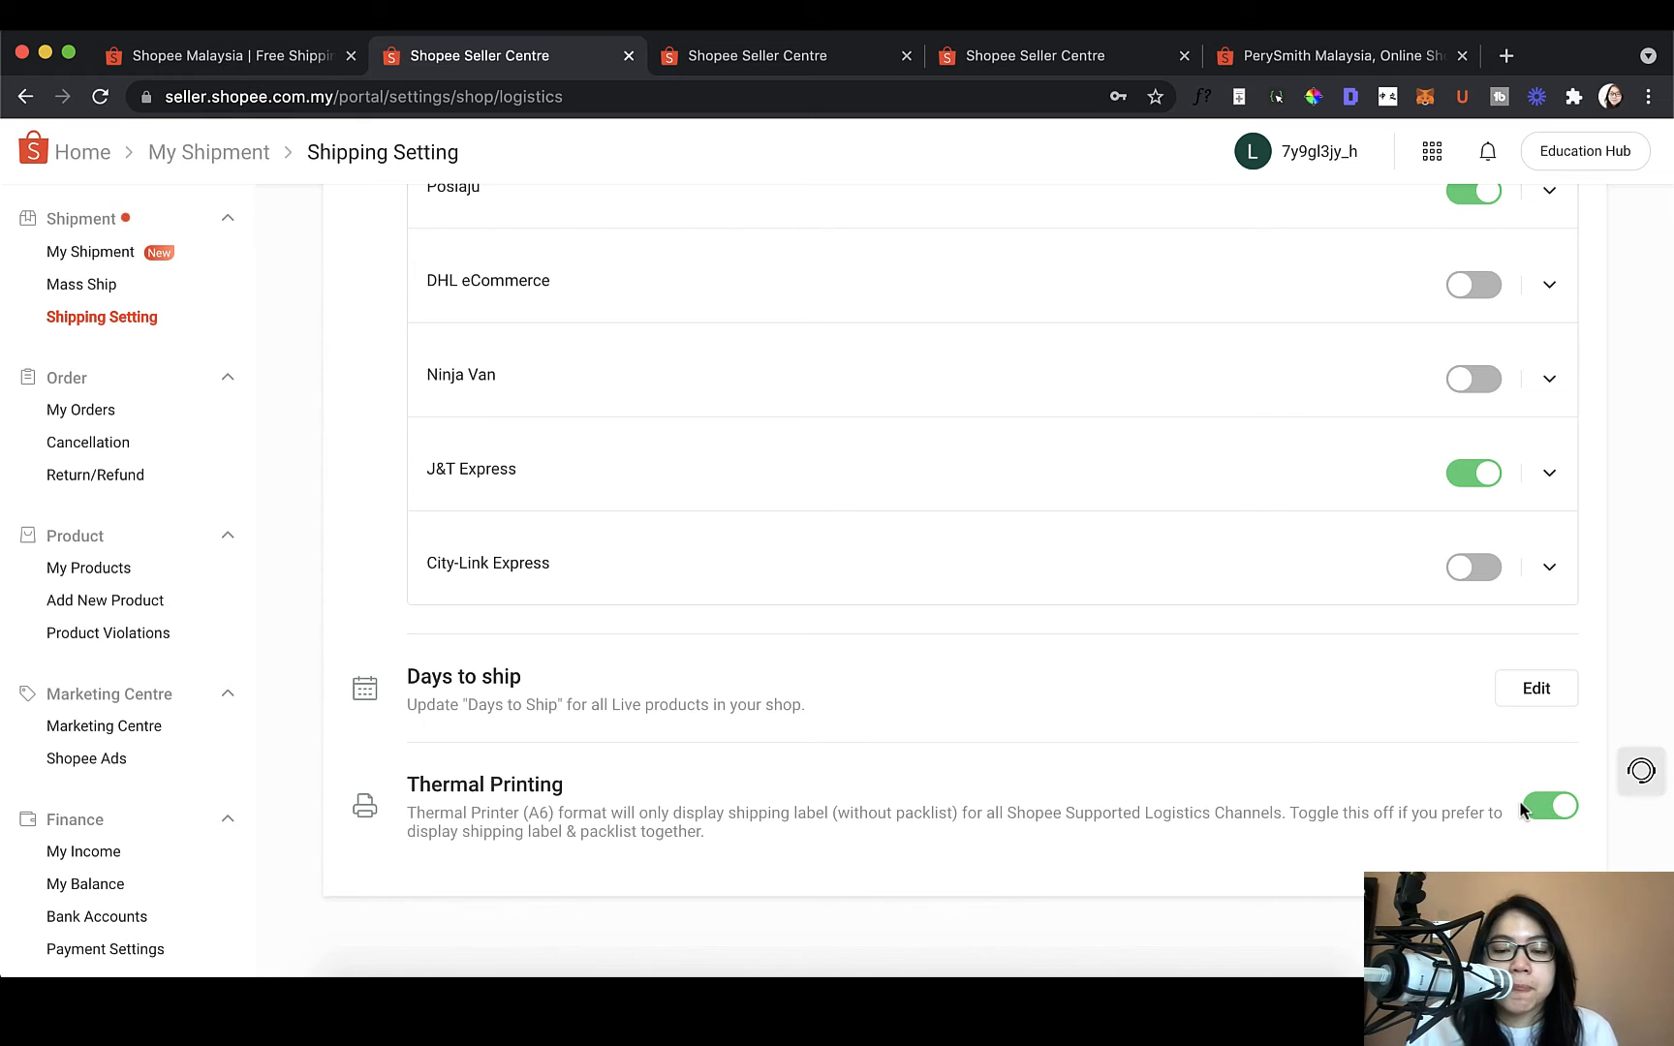
{"action": "scroll", "coordinate": [1419, 802], "scroll_direction": "up", "scroll_amount": 5}
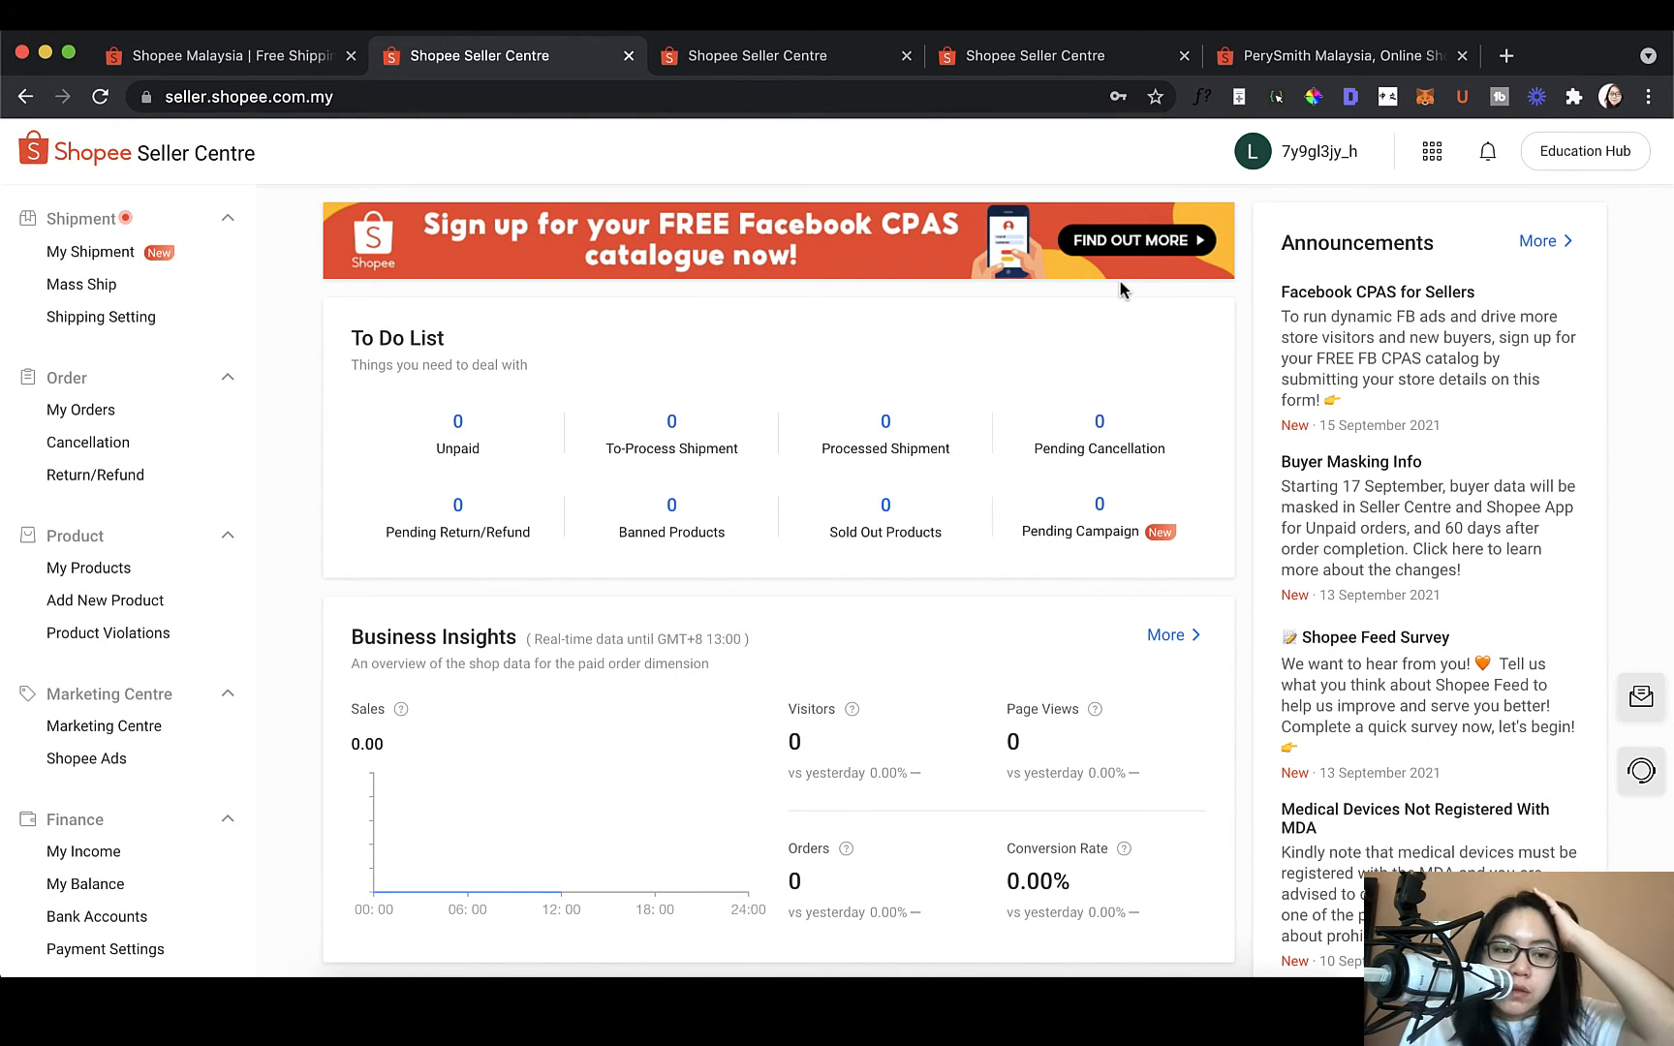
Step: Start a new product listing from My Products
{"action": "left_click", "coordinate": [105, 569]}
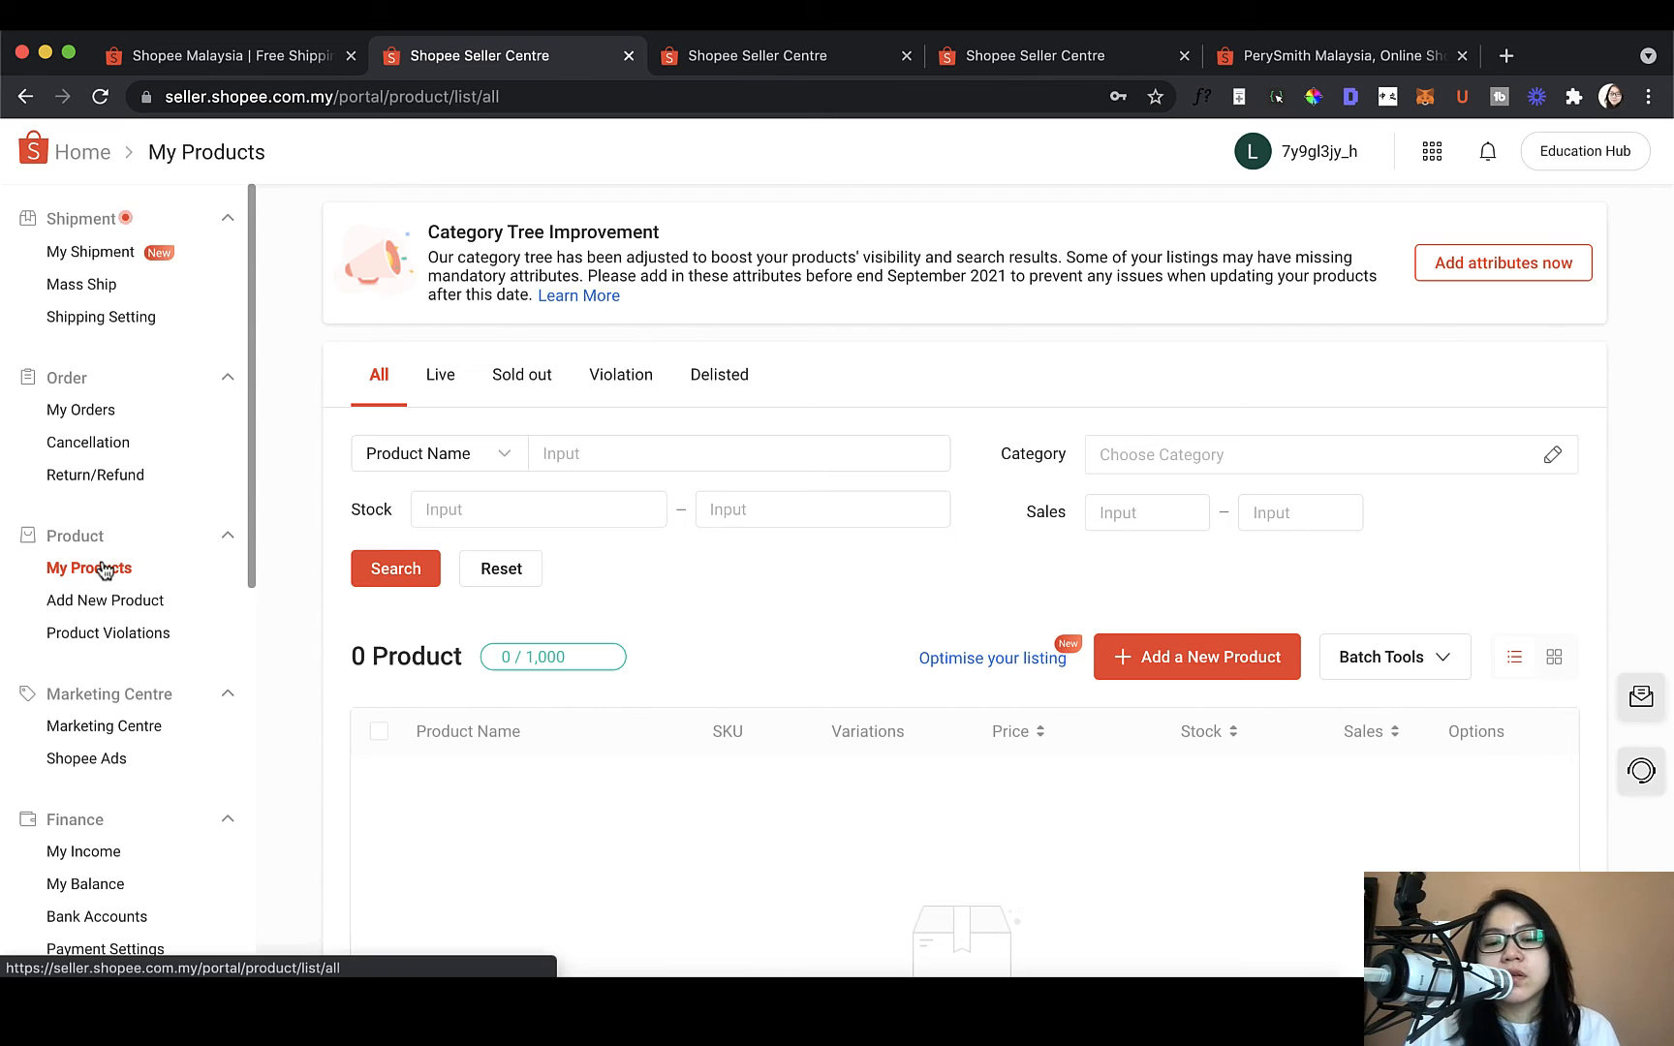
{"action": "scroll", "coordinate": [399, 586], "scroll_direction": "down", "scroll_amount": 2}
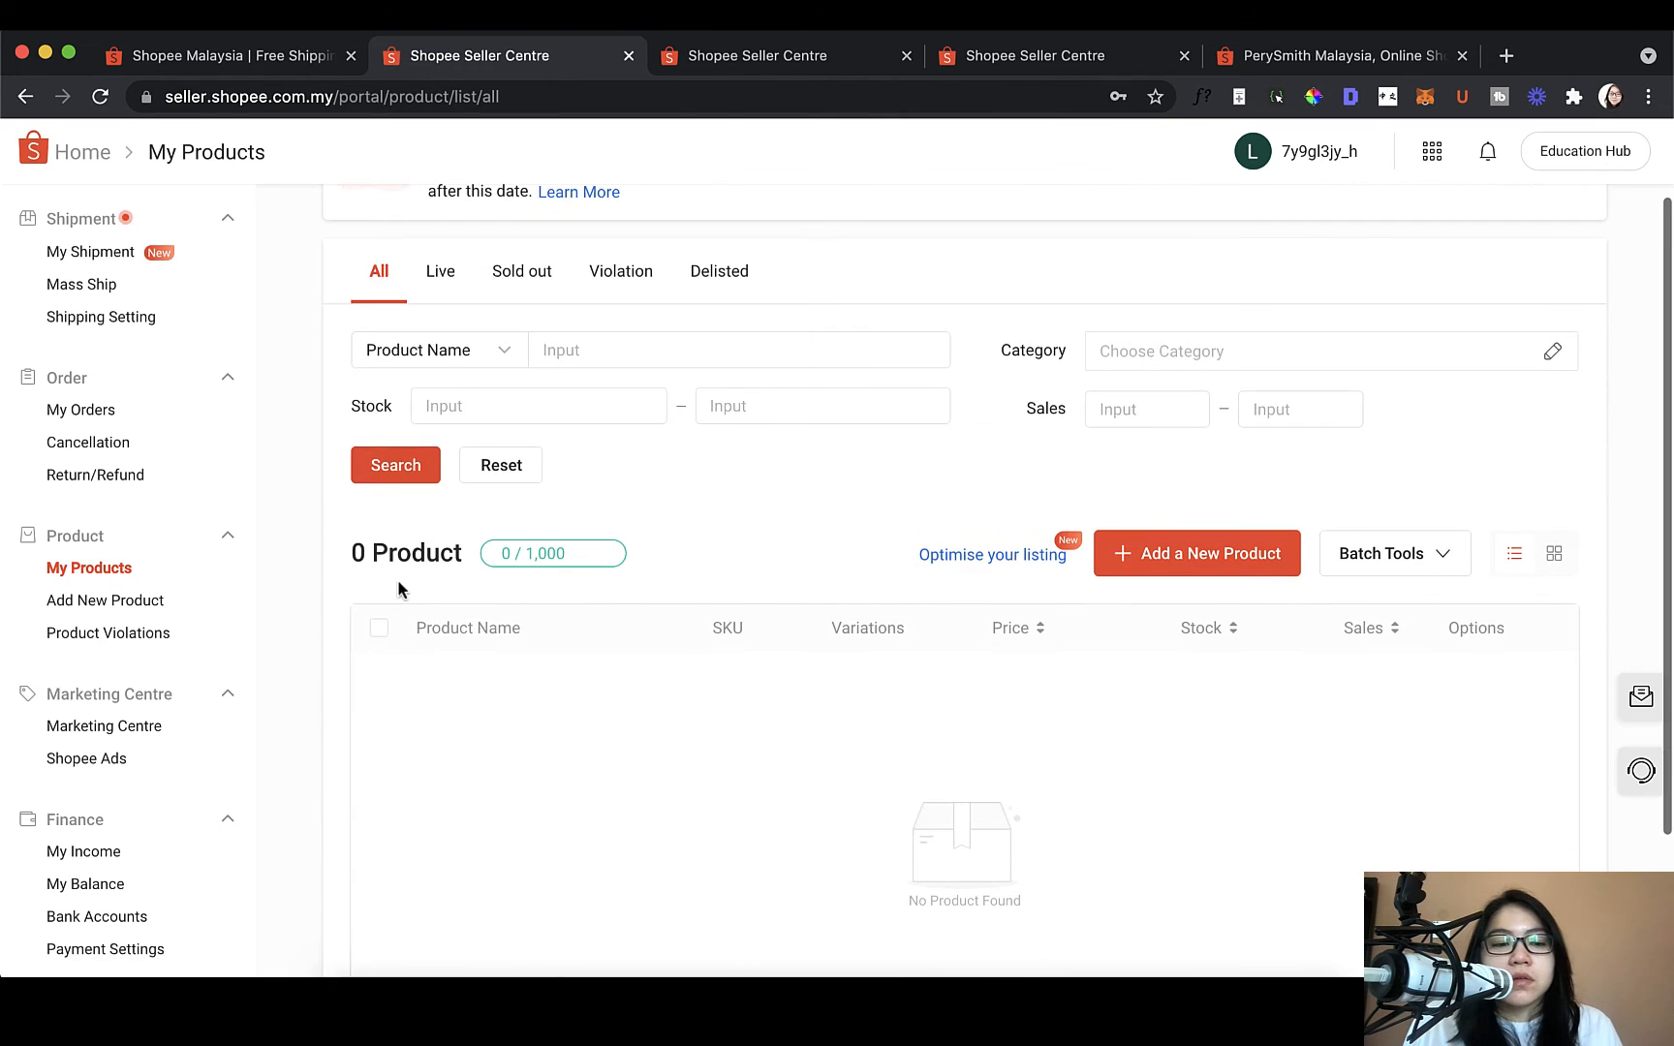
{"action": "left_click", "coordinate": [123, 601]}
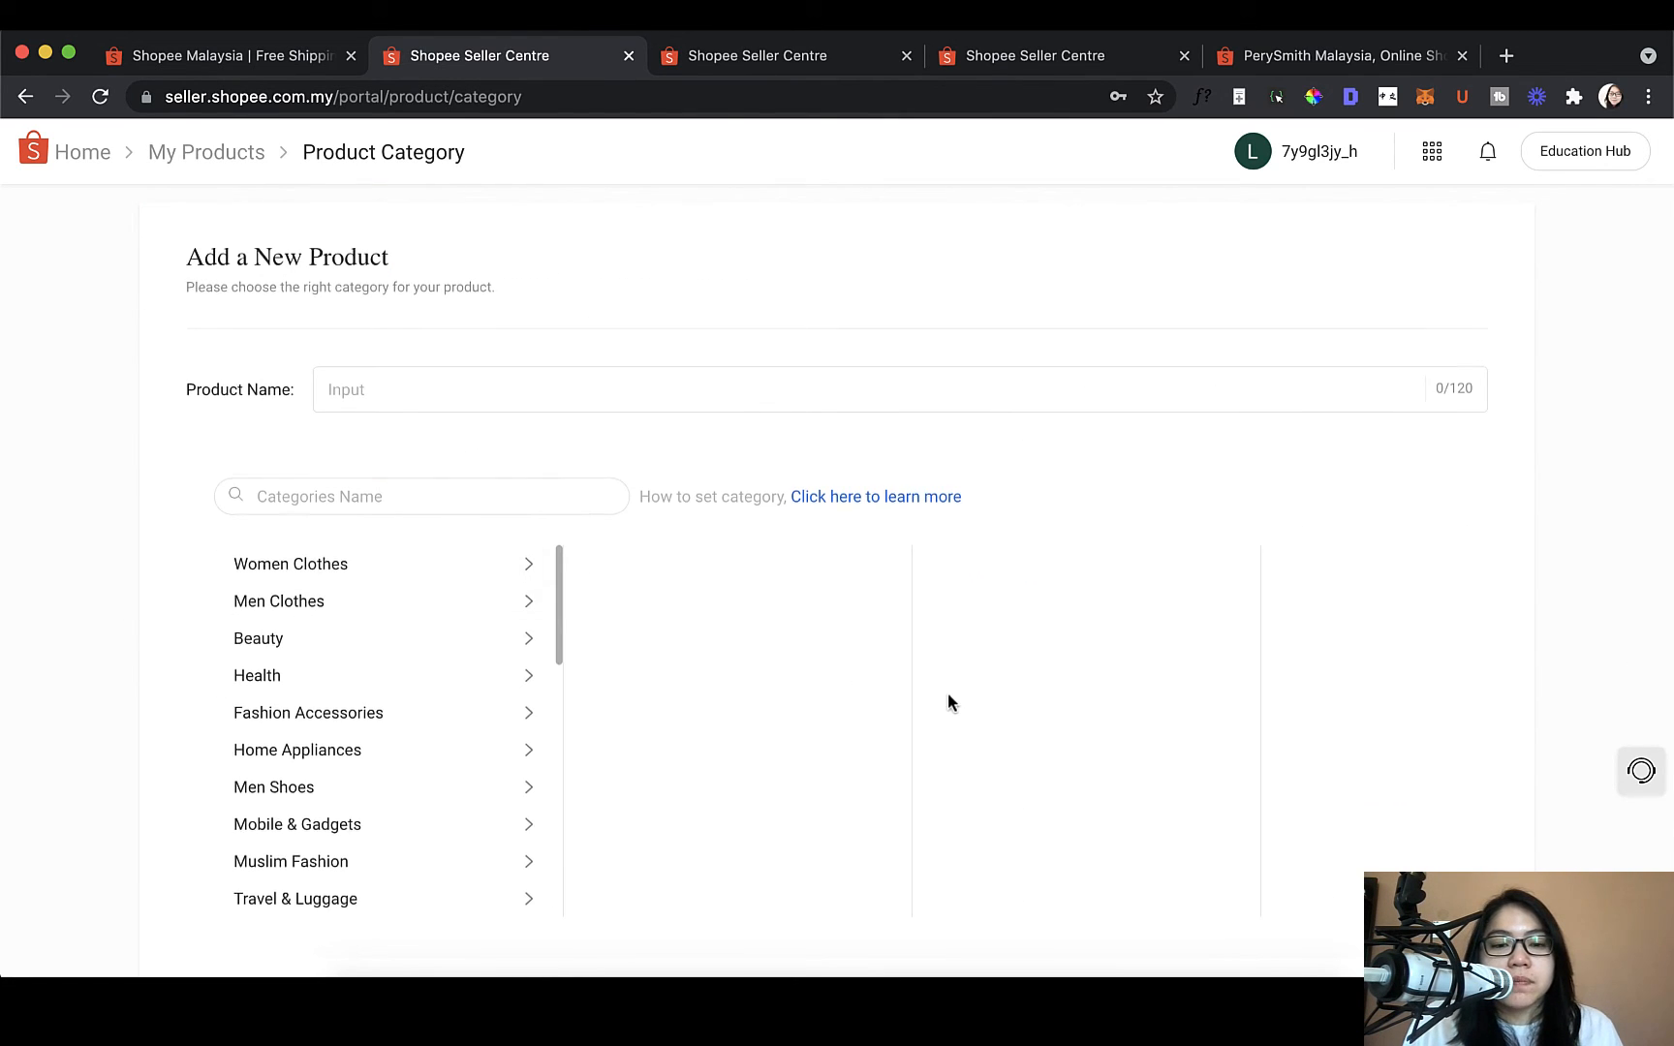
{"action": "scroll", "coordinate": [946, 694], "scroll_direction": "down", "scroll_amount": 1}
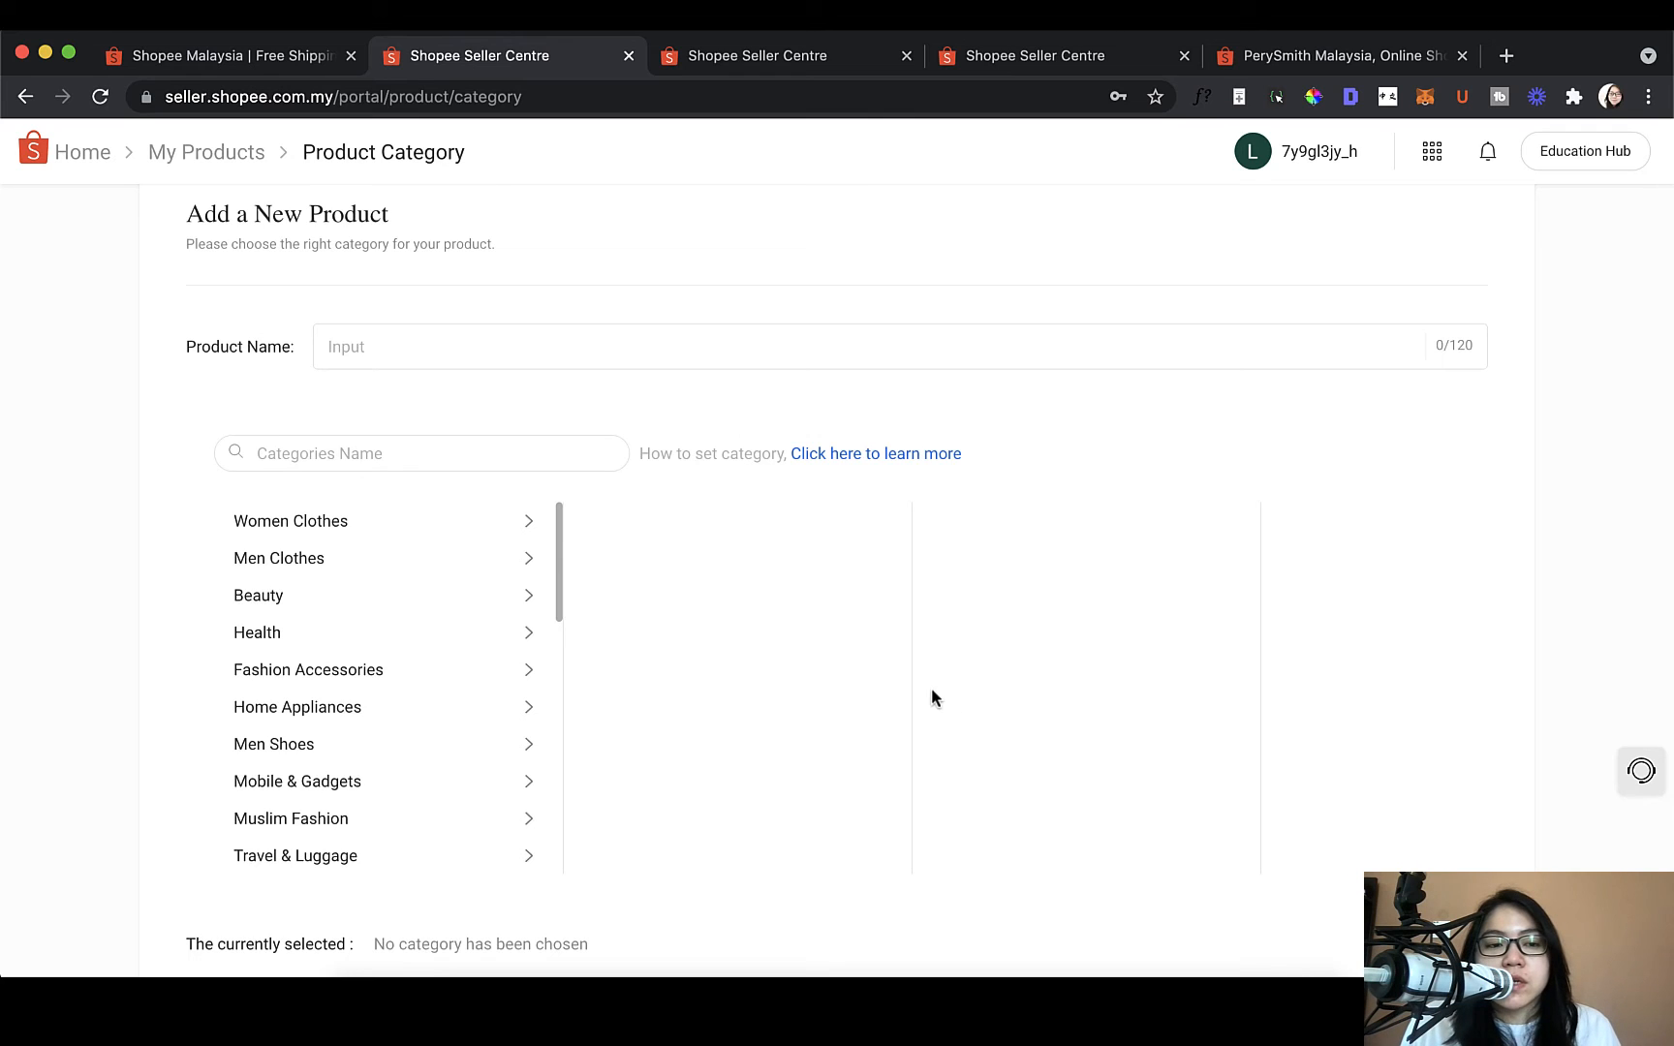
Step: Name the product 'Cartoon T-shirt for Kids (5 - 8 years old)'
{"action": "left_click", "coordinate": [689, 345]}
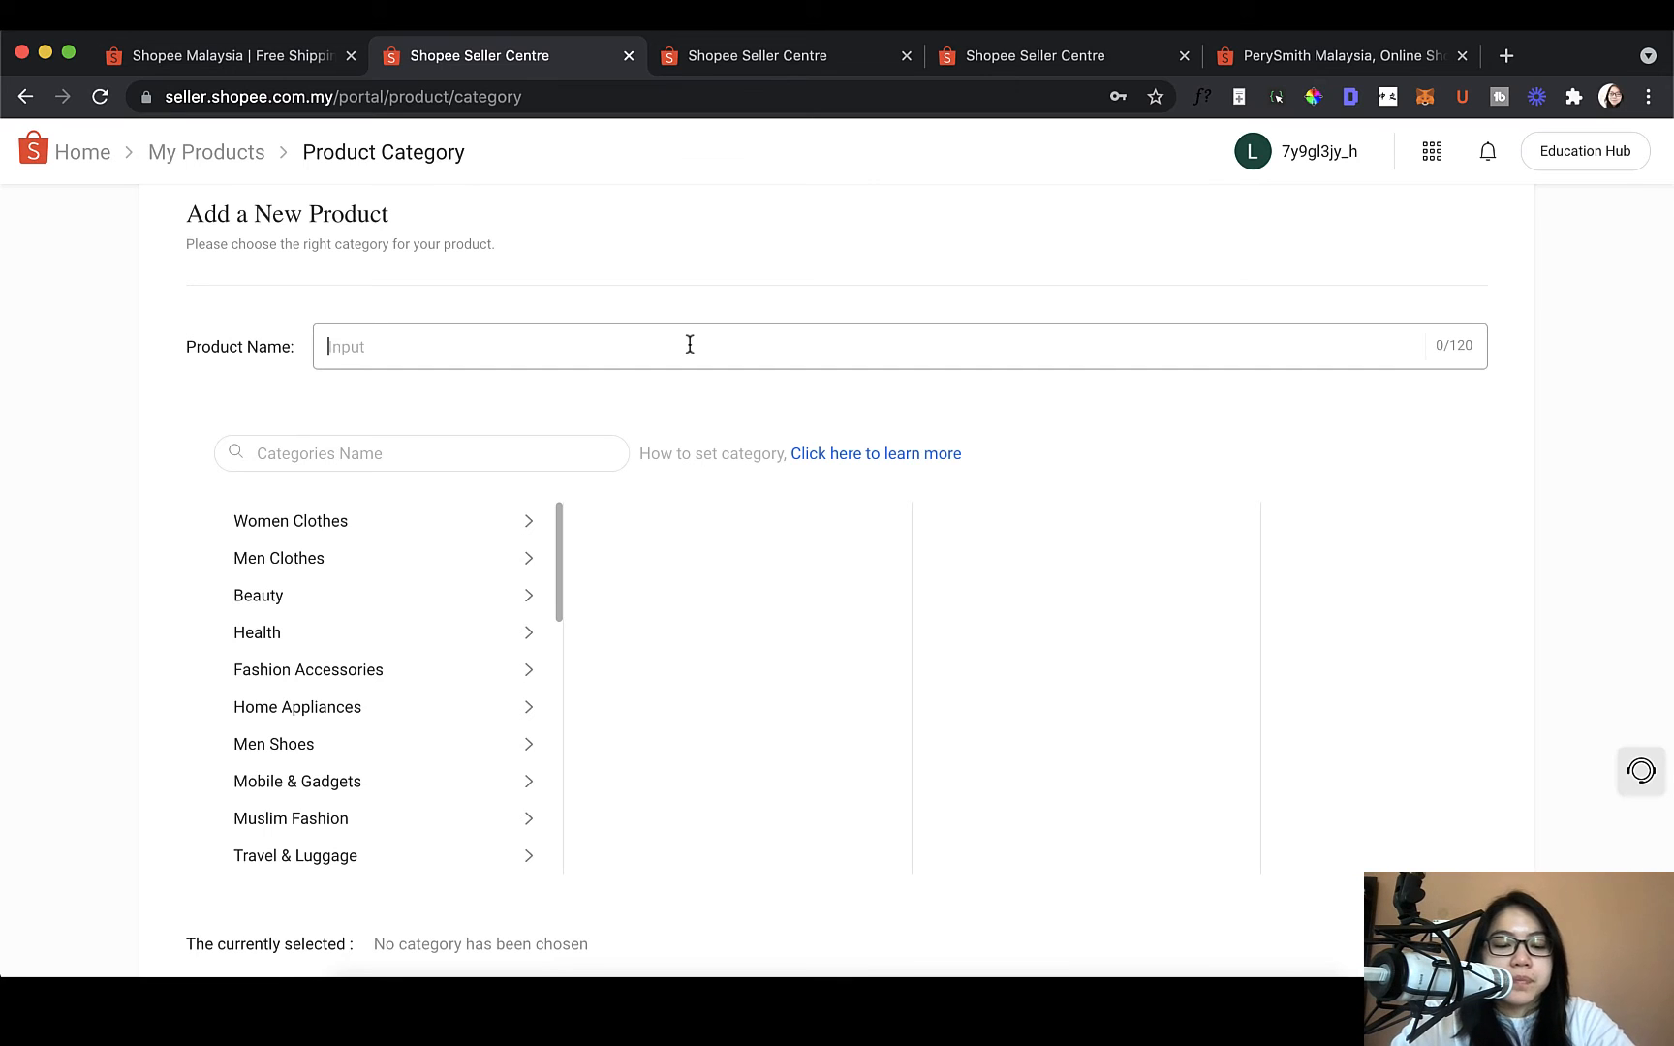
{"action": "type", "text": "C"}
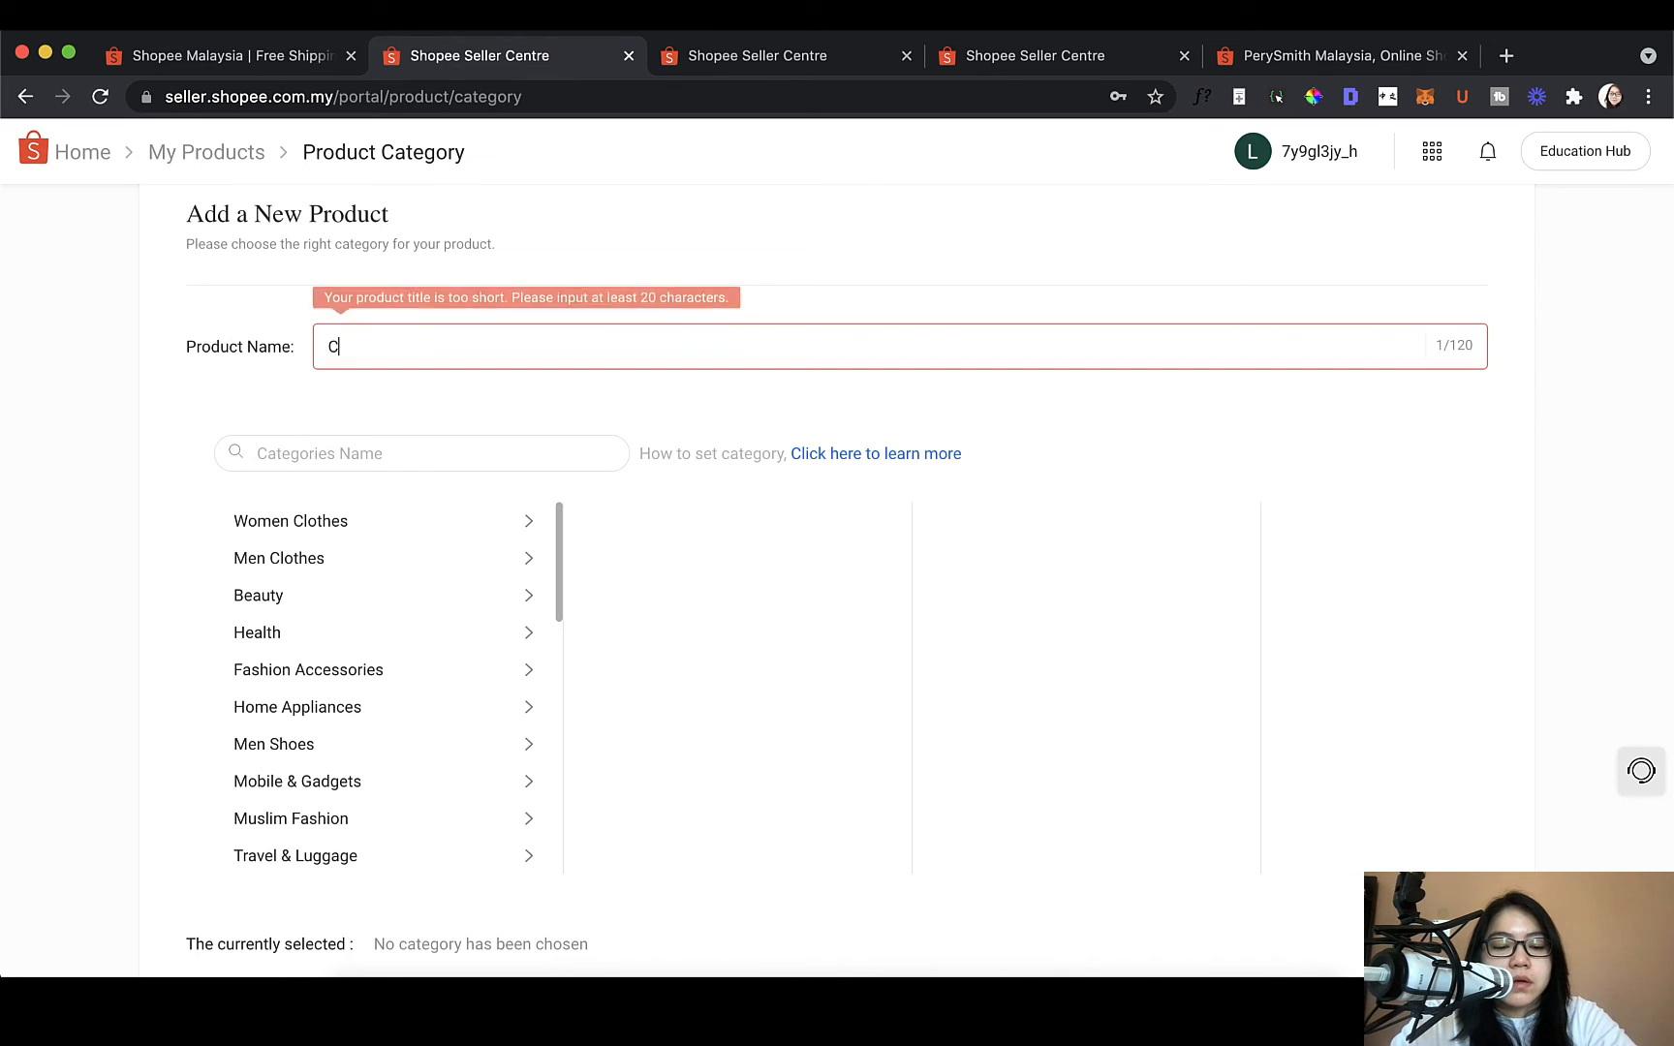
{"action": "type", "text": "artoon T"}
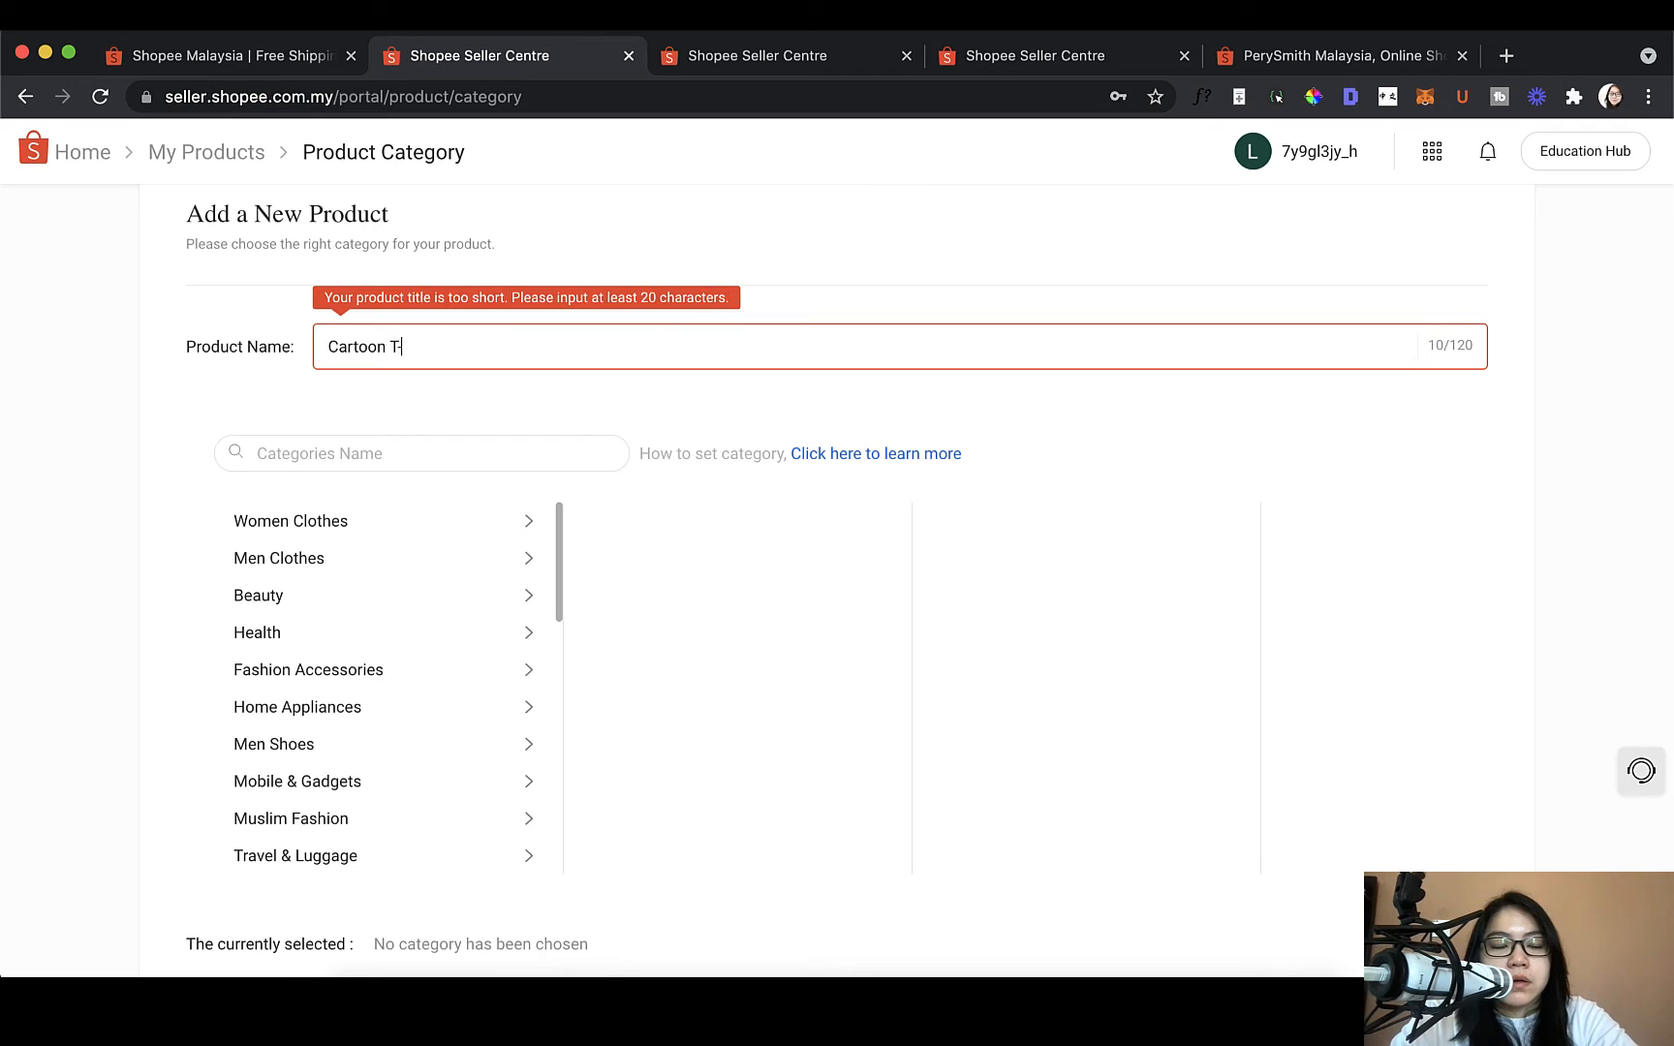
{"action": "type", "text": "-shirt for K"}
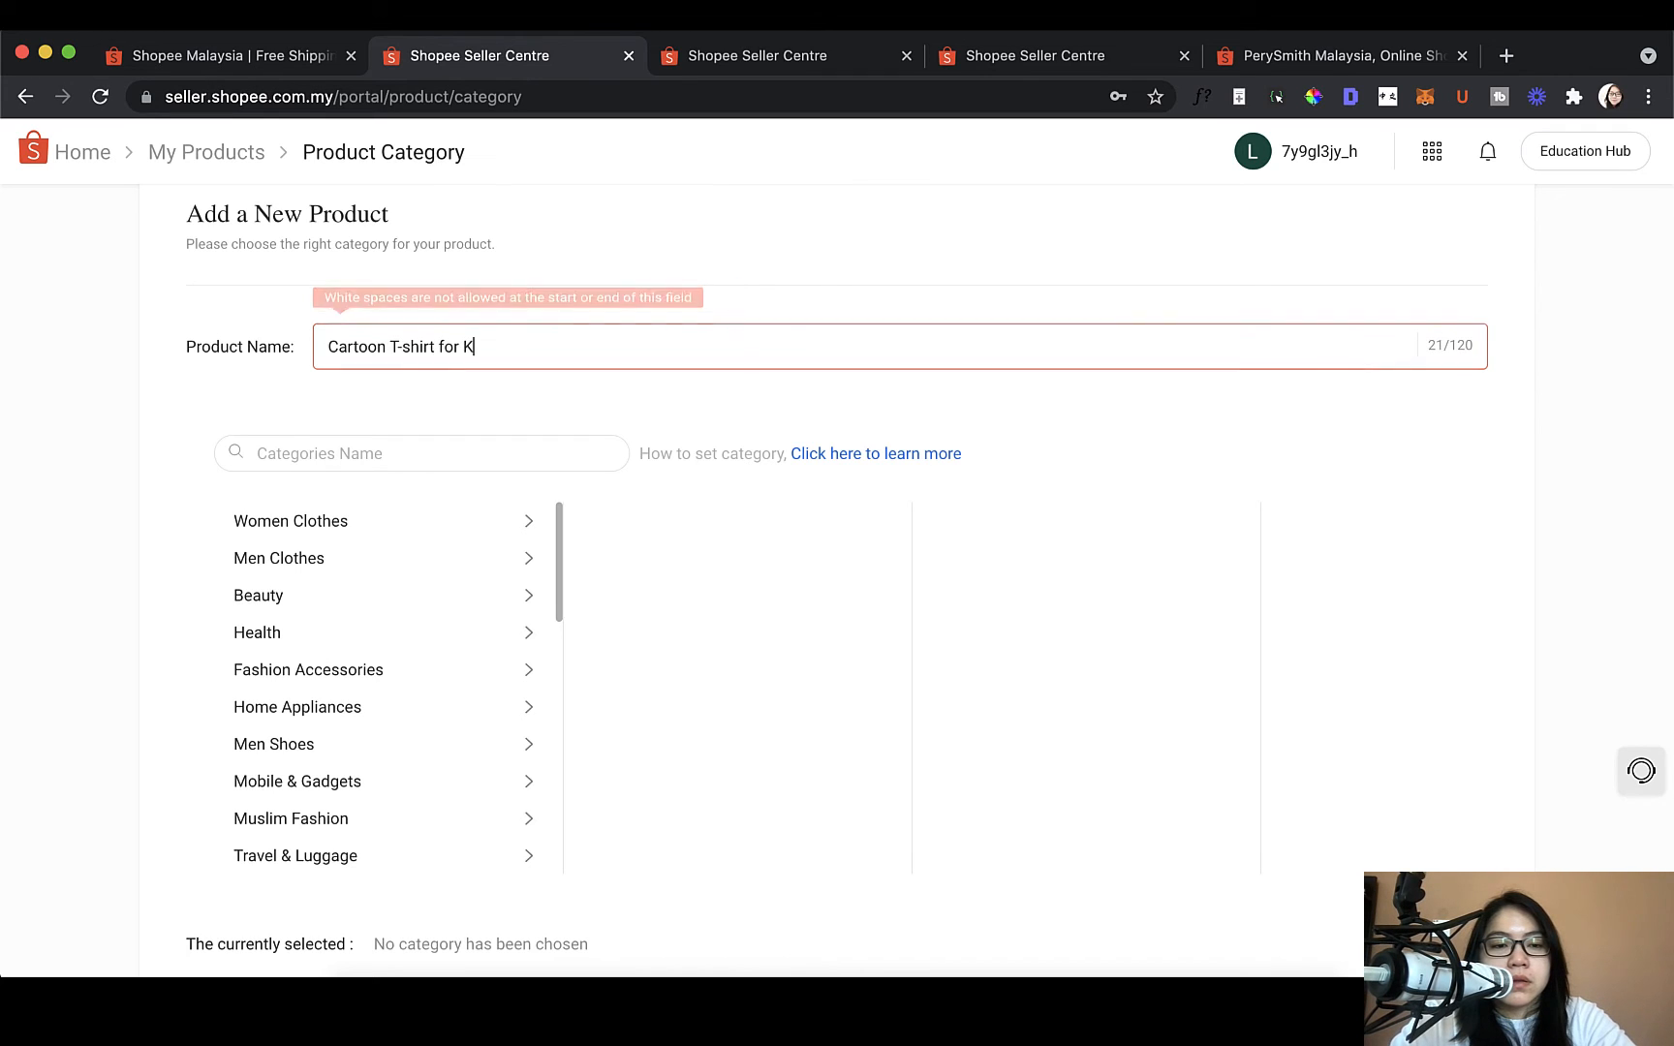
{"action": "type", "text": "ids ("}
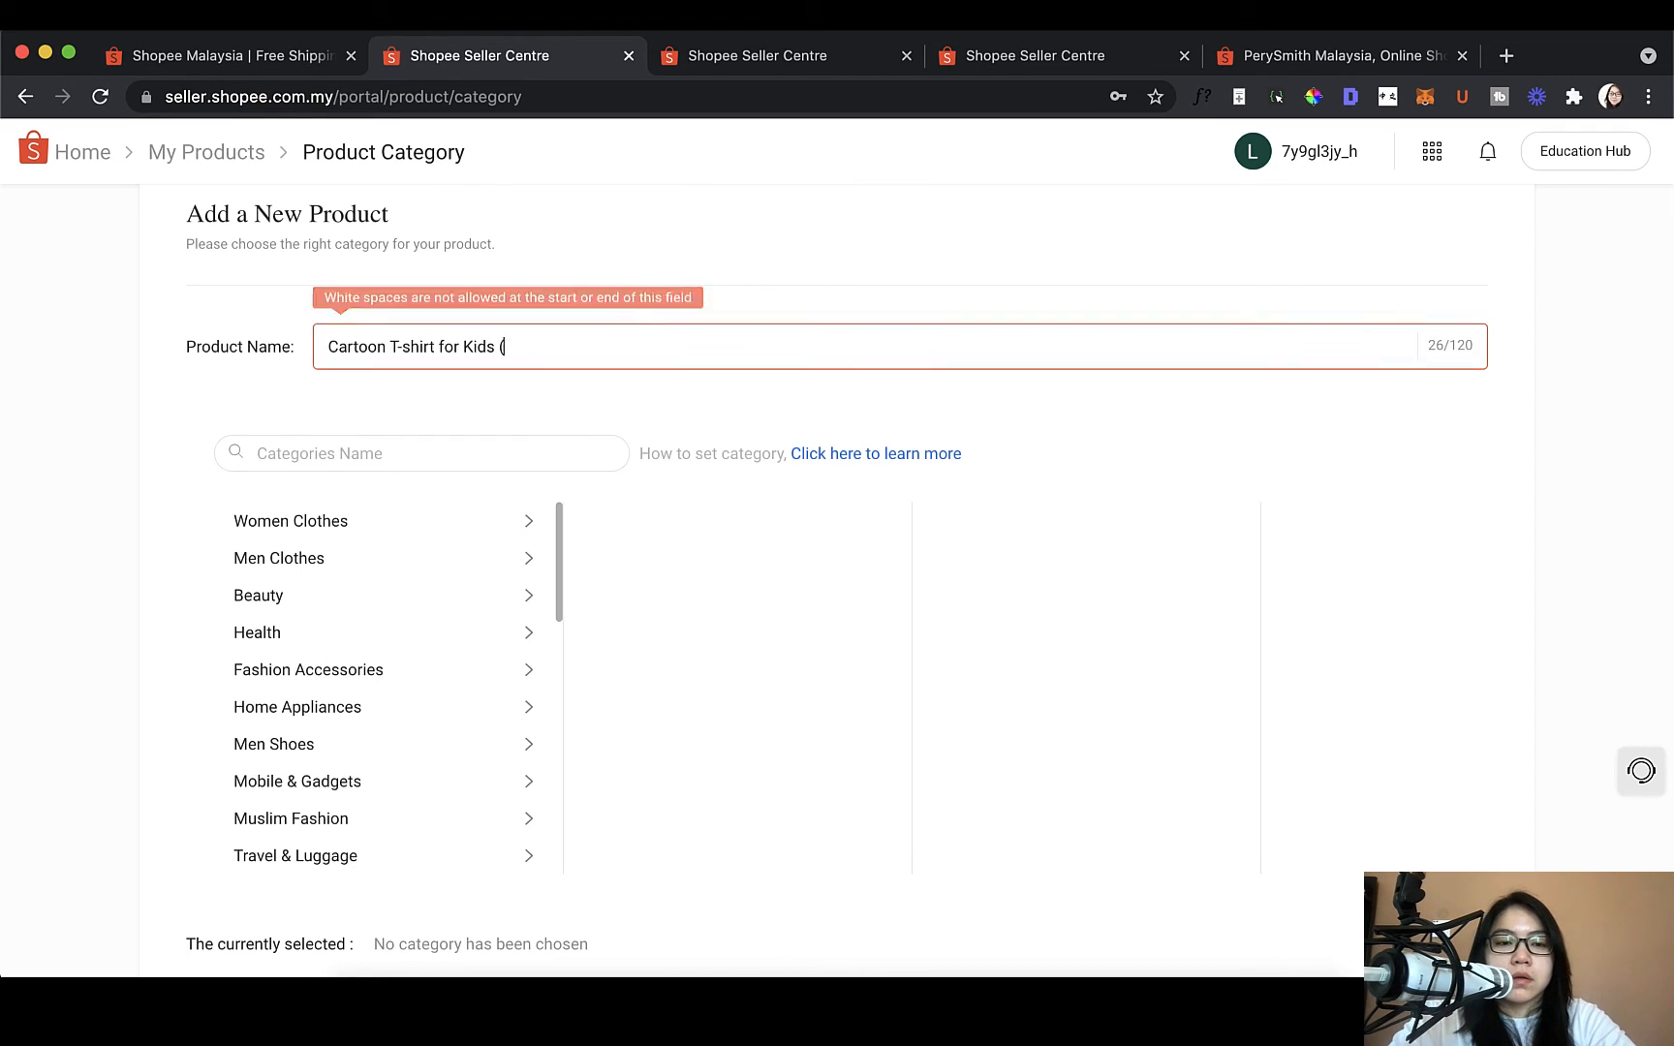
{"action": "type", "text": "8 "}
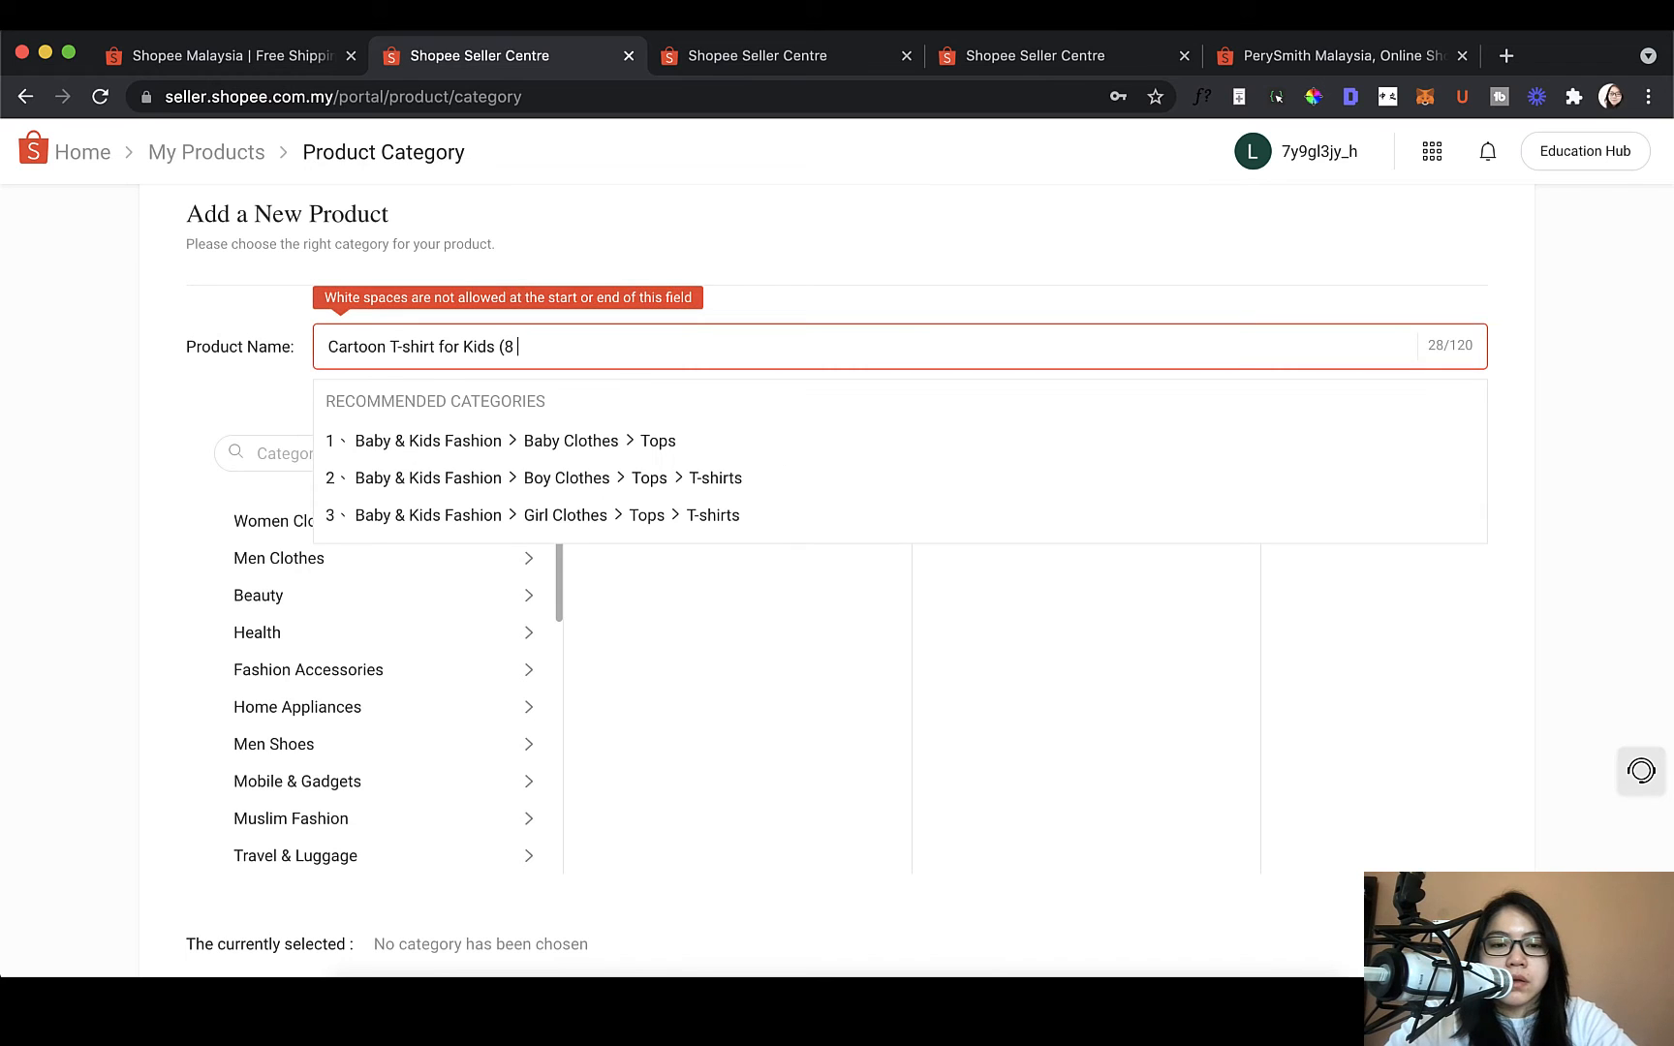
{"action": "type", "text": "years"}
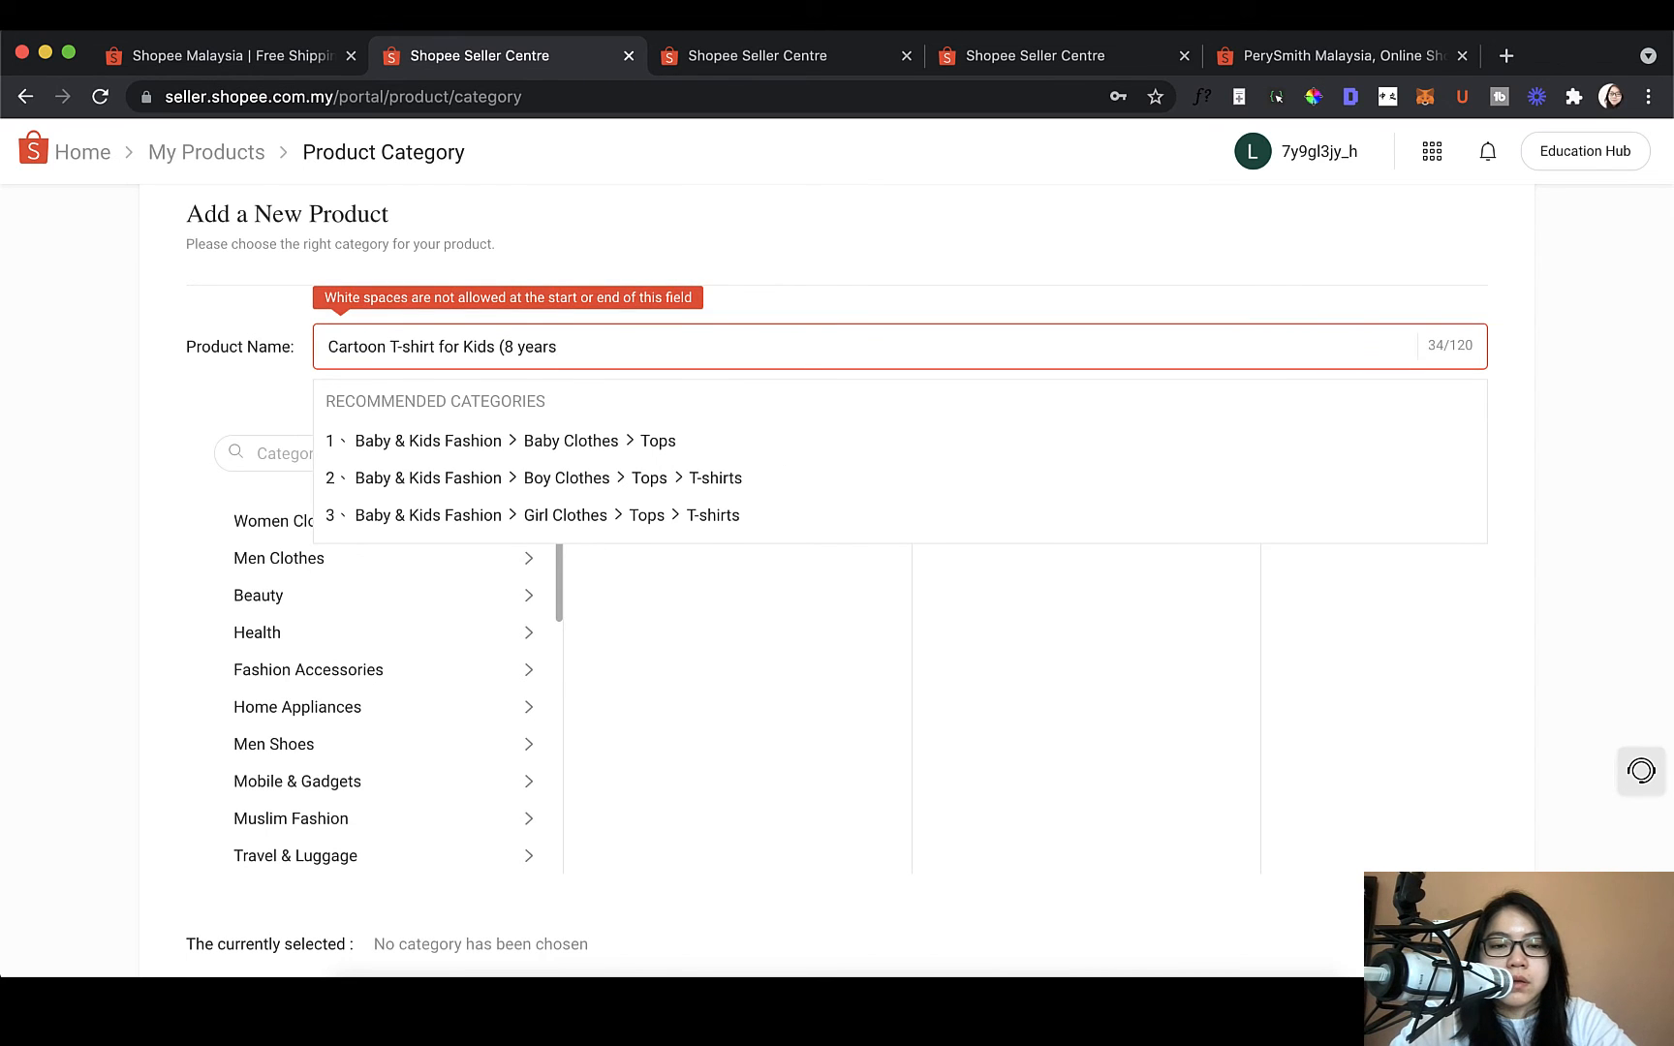
{"action": "key", "text": "BackSpace"}
{"action": "key", "text": "BackSpace"}
{"action": "key", "text": "BackSpace"}
{"action": "key", "text": "BackSpace"}
{"action": "key", "text": "BackSpace"}
{"action": "key", "text": "BackSpace"}
{"action": "key", "text": "BackSpace"}
{"action": "key", "text": "BackSpace"}
{"action": "type", "text": "5 - 8"}
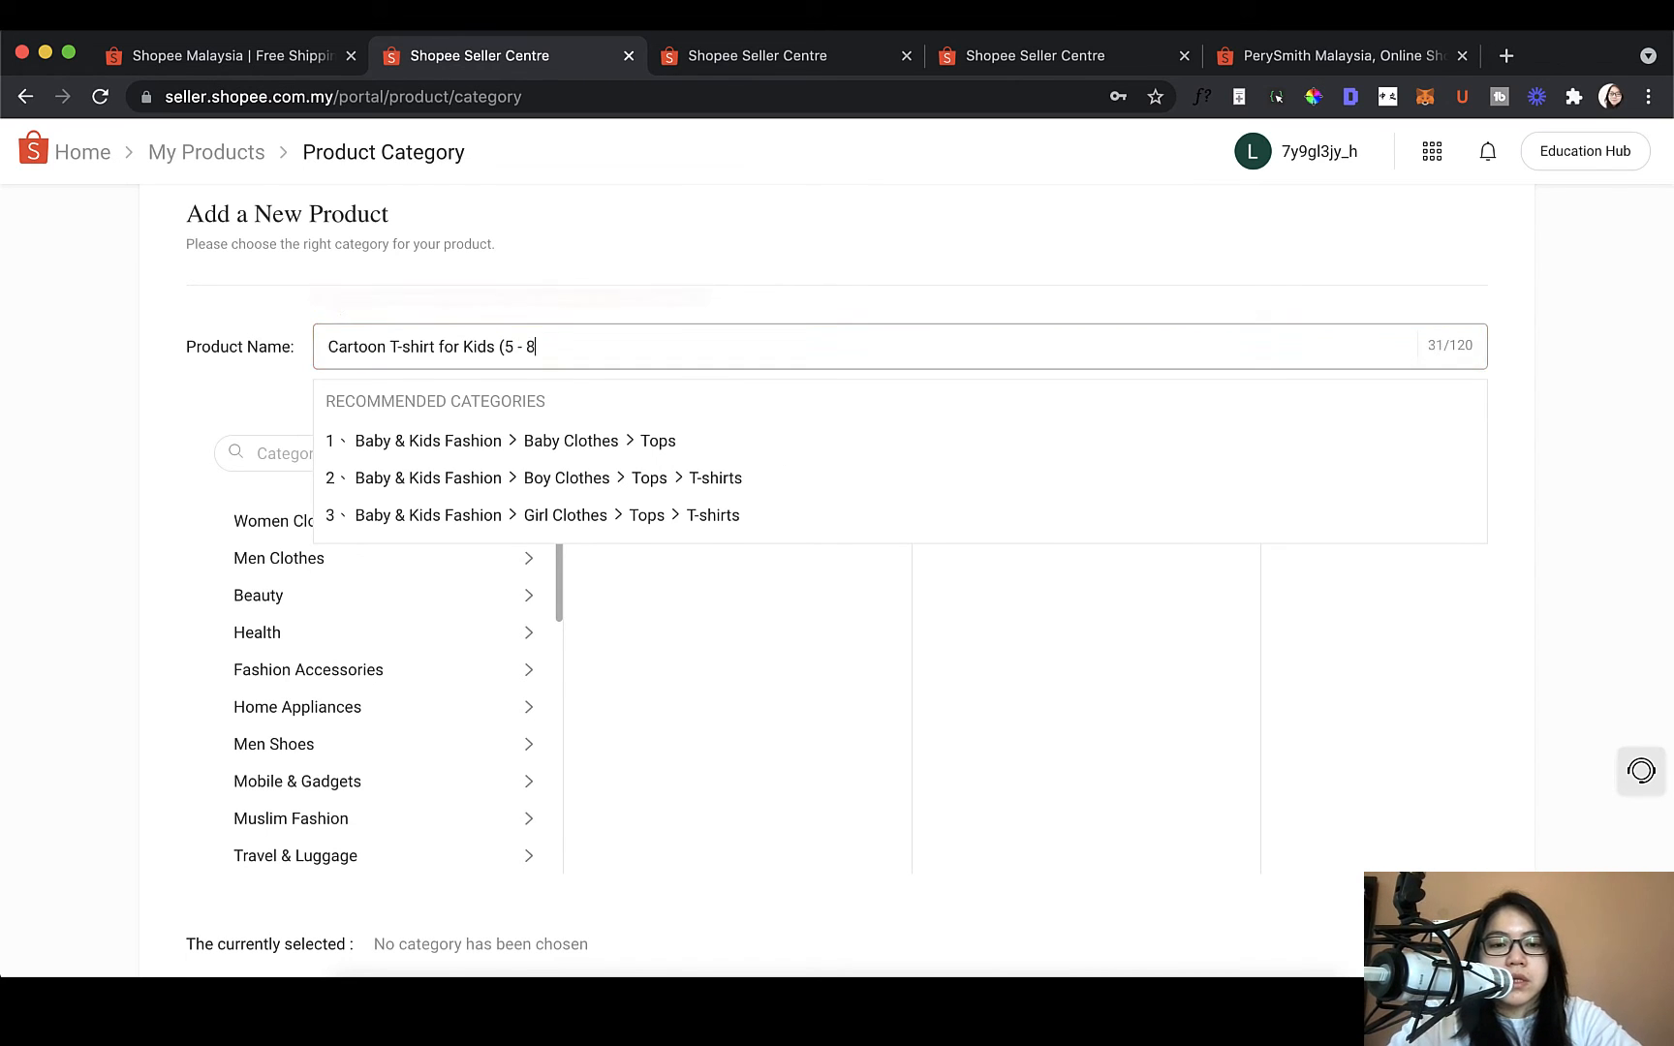
{"action": "type", "text": " years old"}
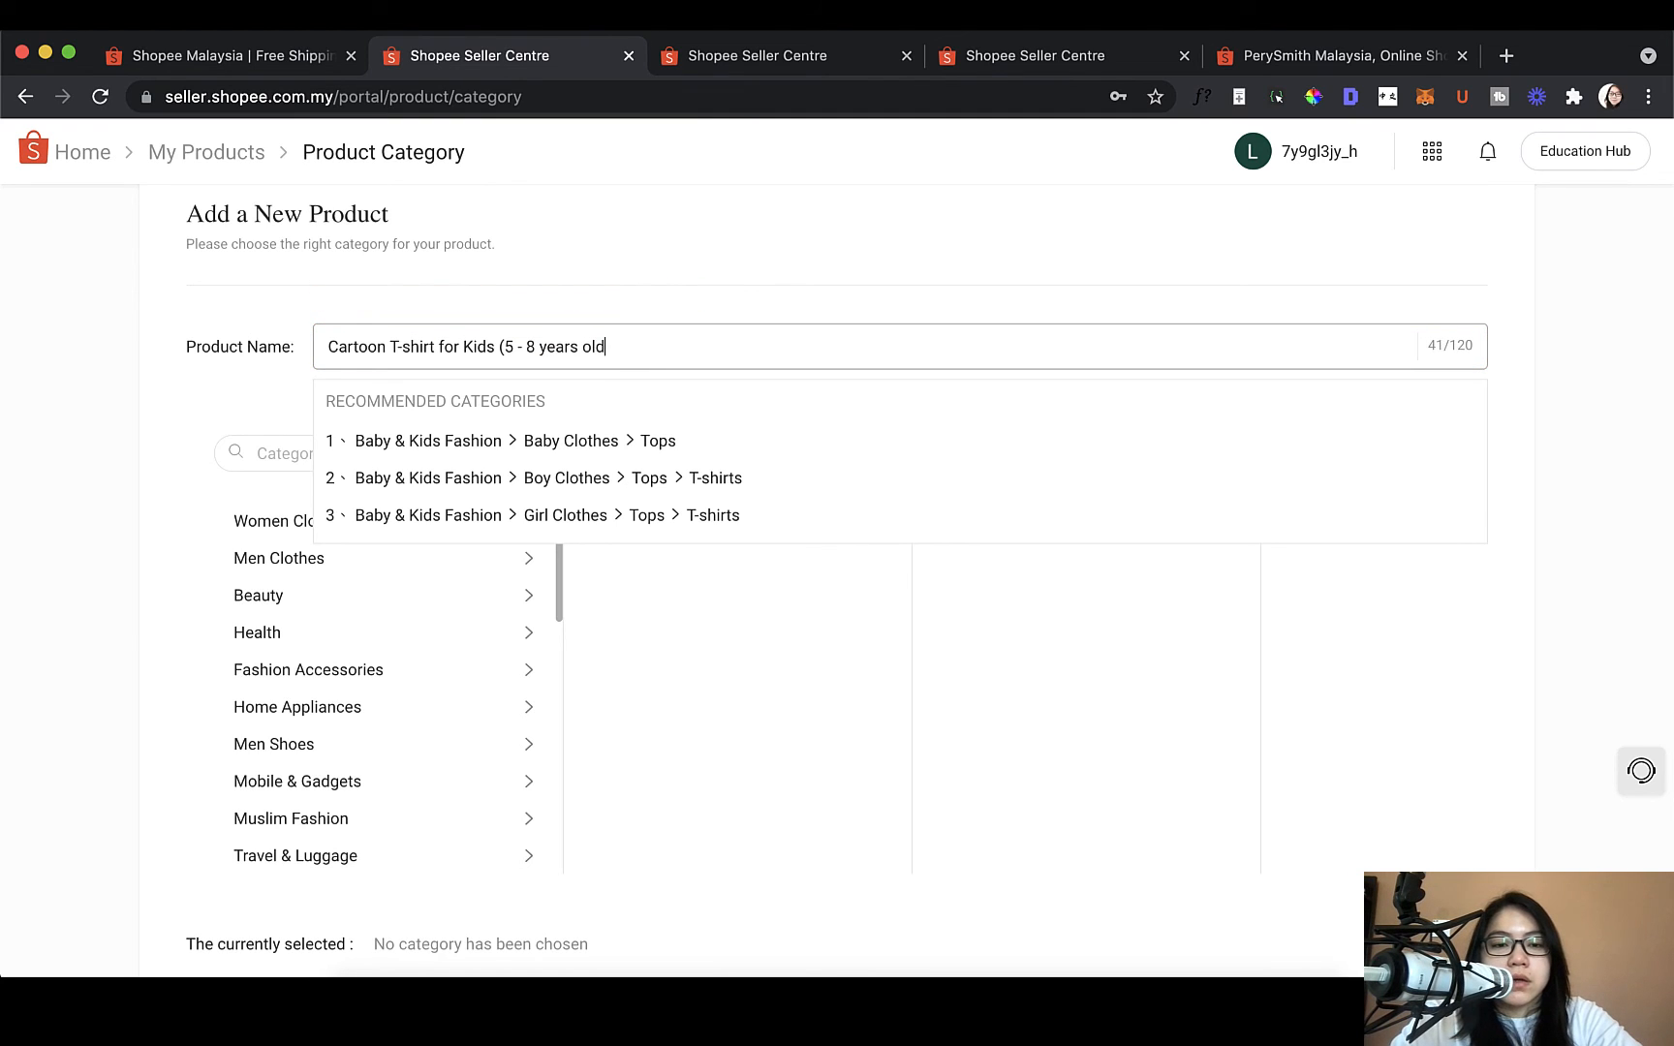
{"action": "type", "text": ")"}
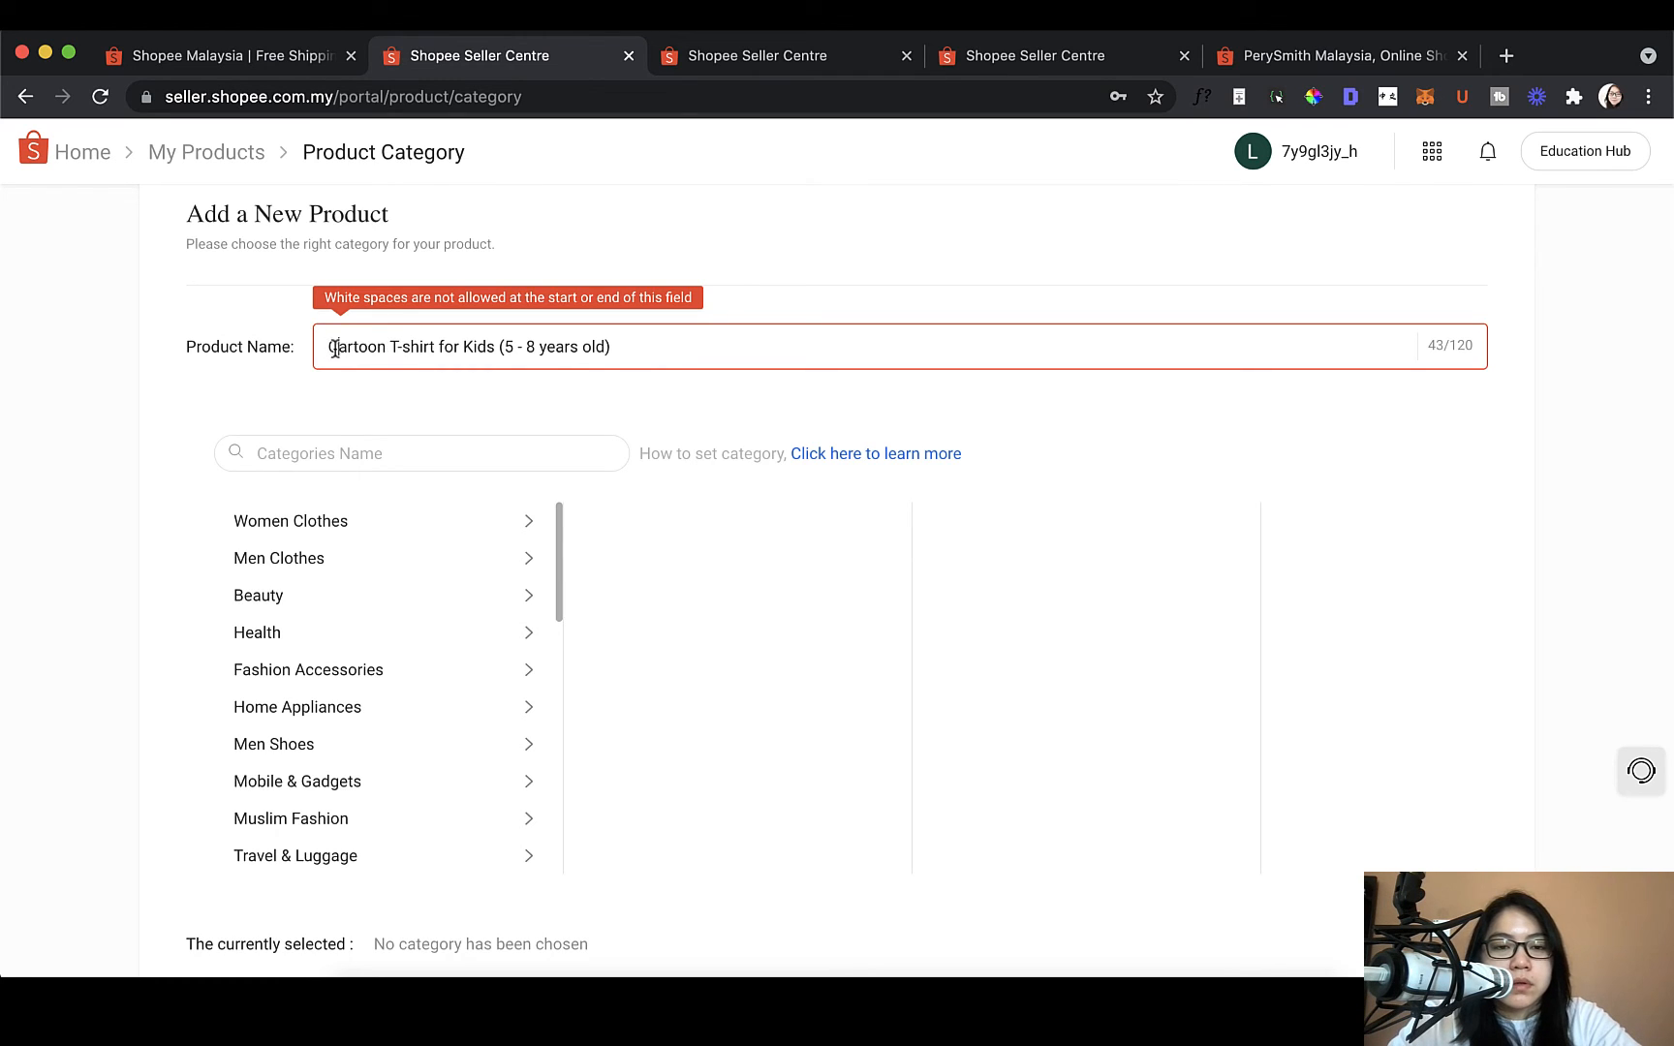
{"action": "left_click", "coordinate": [665, 348]}
{"action": "key", "text": "BackSpace"}
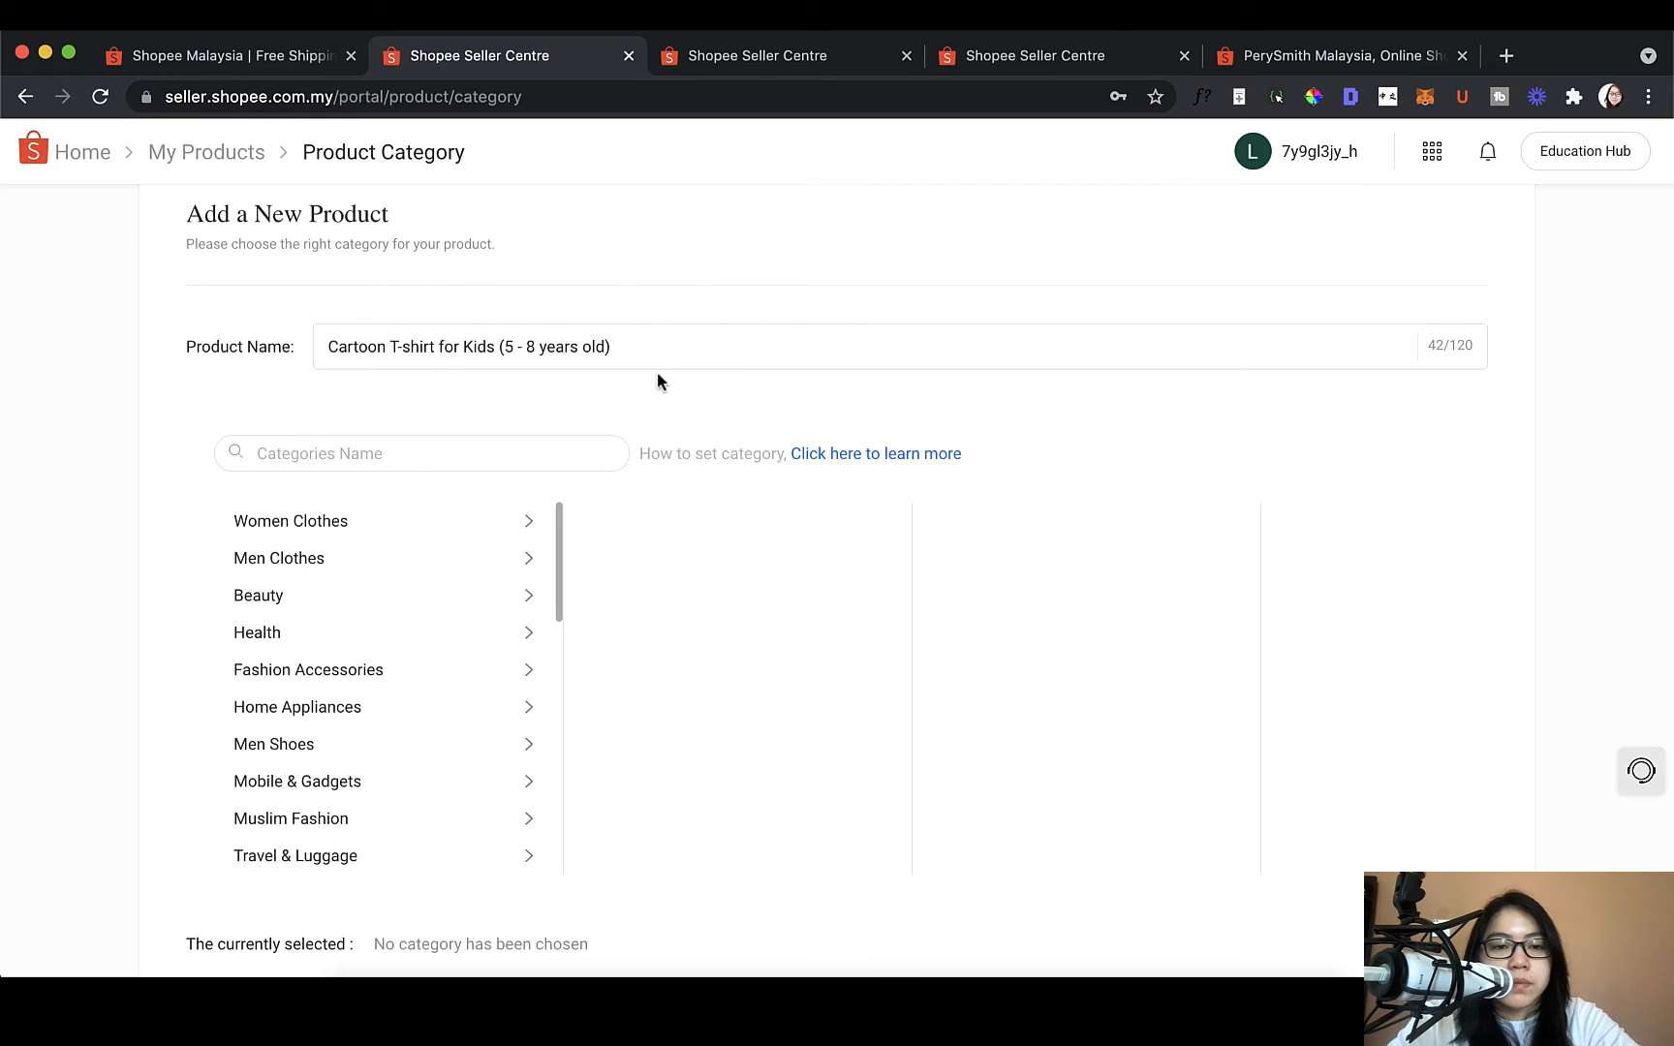
Step: Categorise it under Boy Clothes > Tops > T-shirts and continue to the details form
{"action": "left_click", "coordinate": [596, 346]}
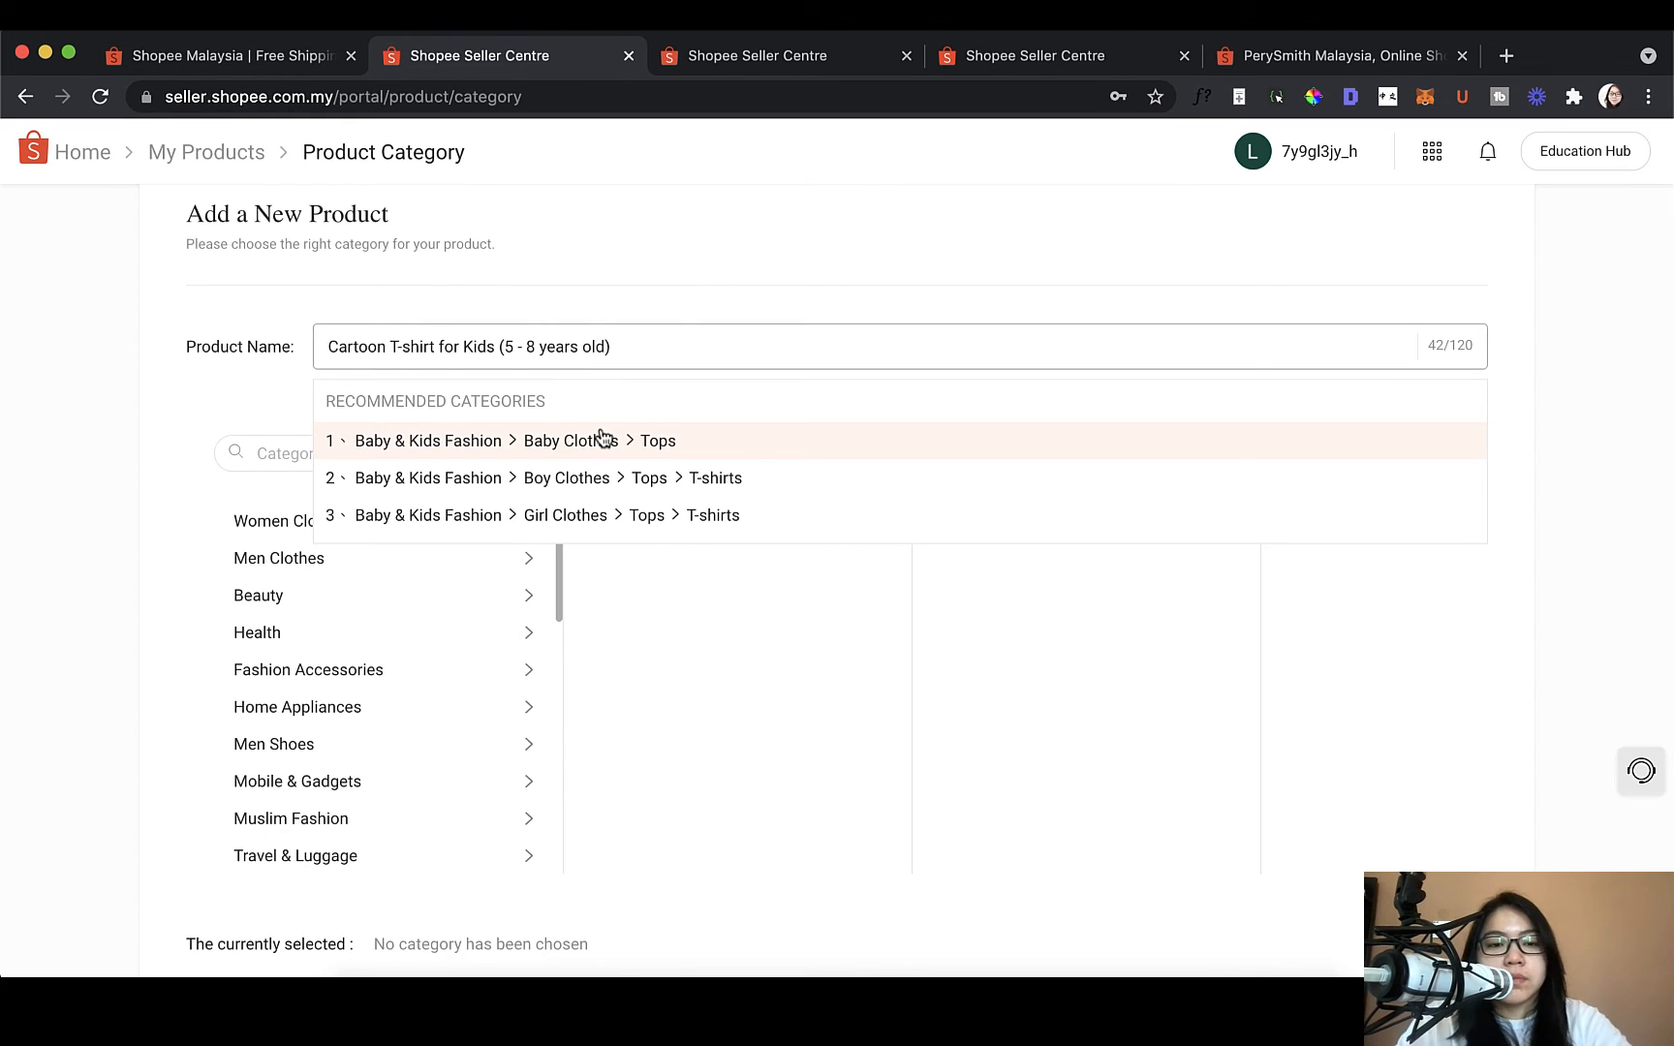
{"action": "left_click", "coordinate": [627, 479]}
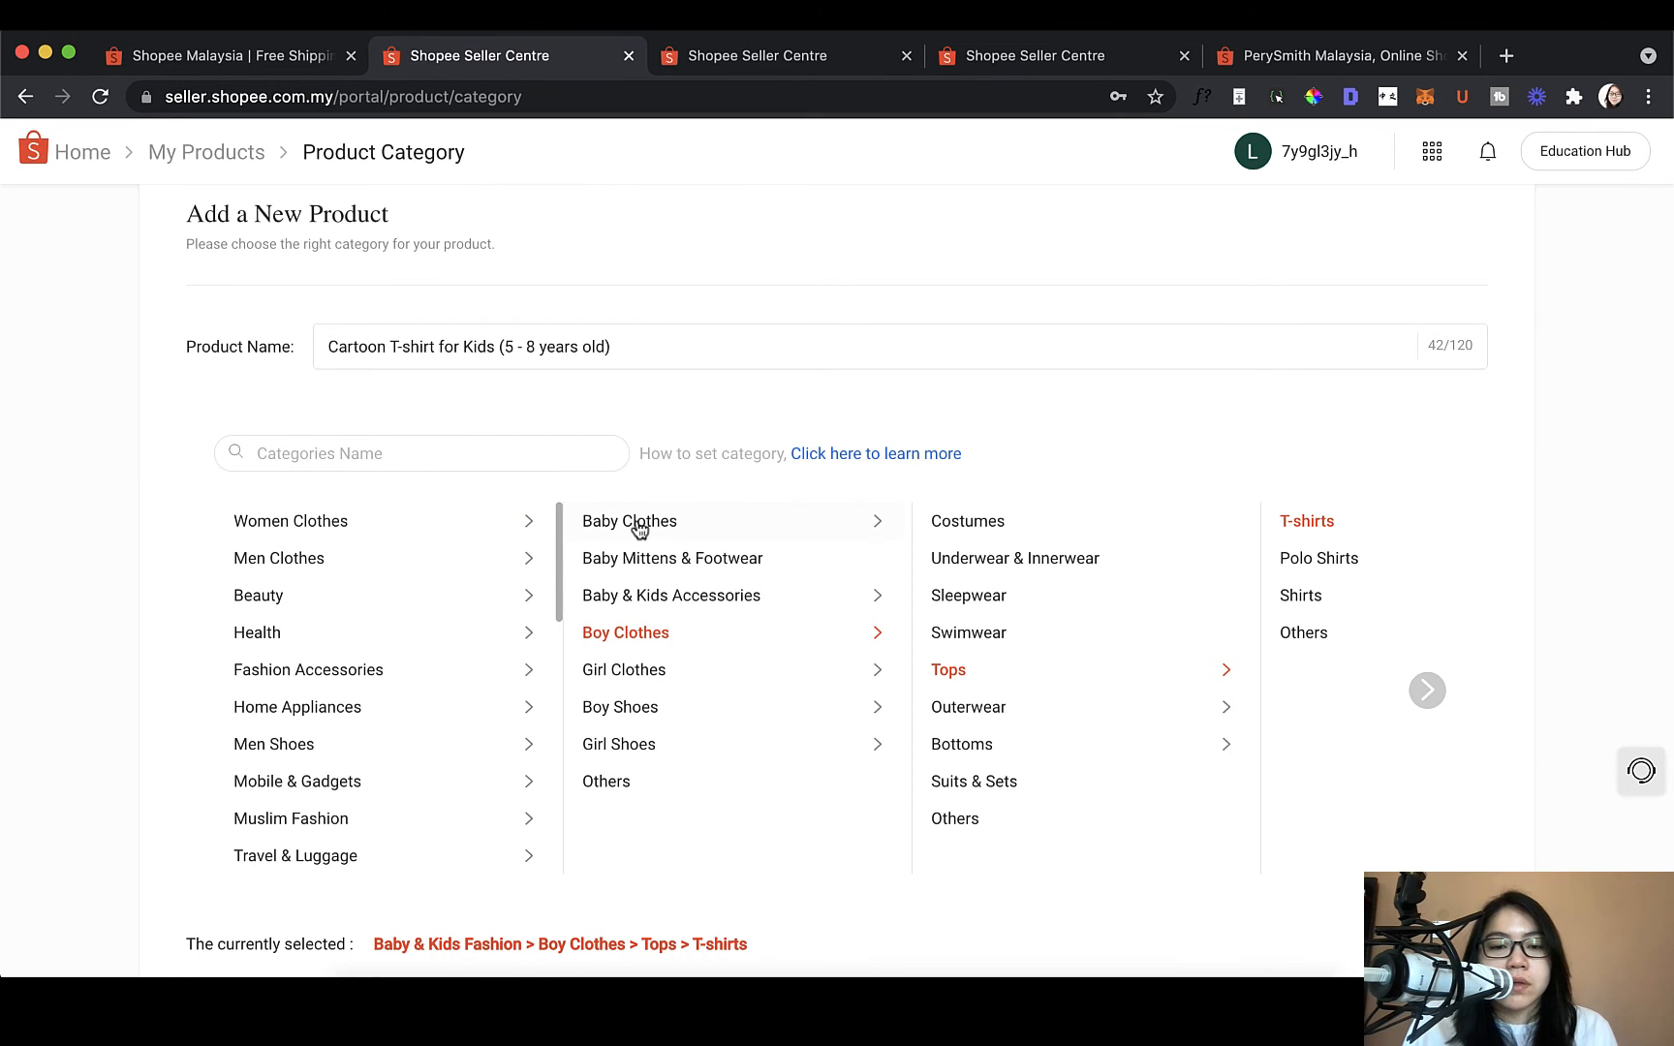
{"action": "scroll", "coordinate": [652, 526], "scroll_direction": "down", "scroll_amount": 3}
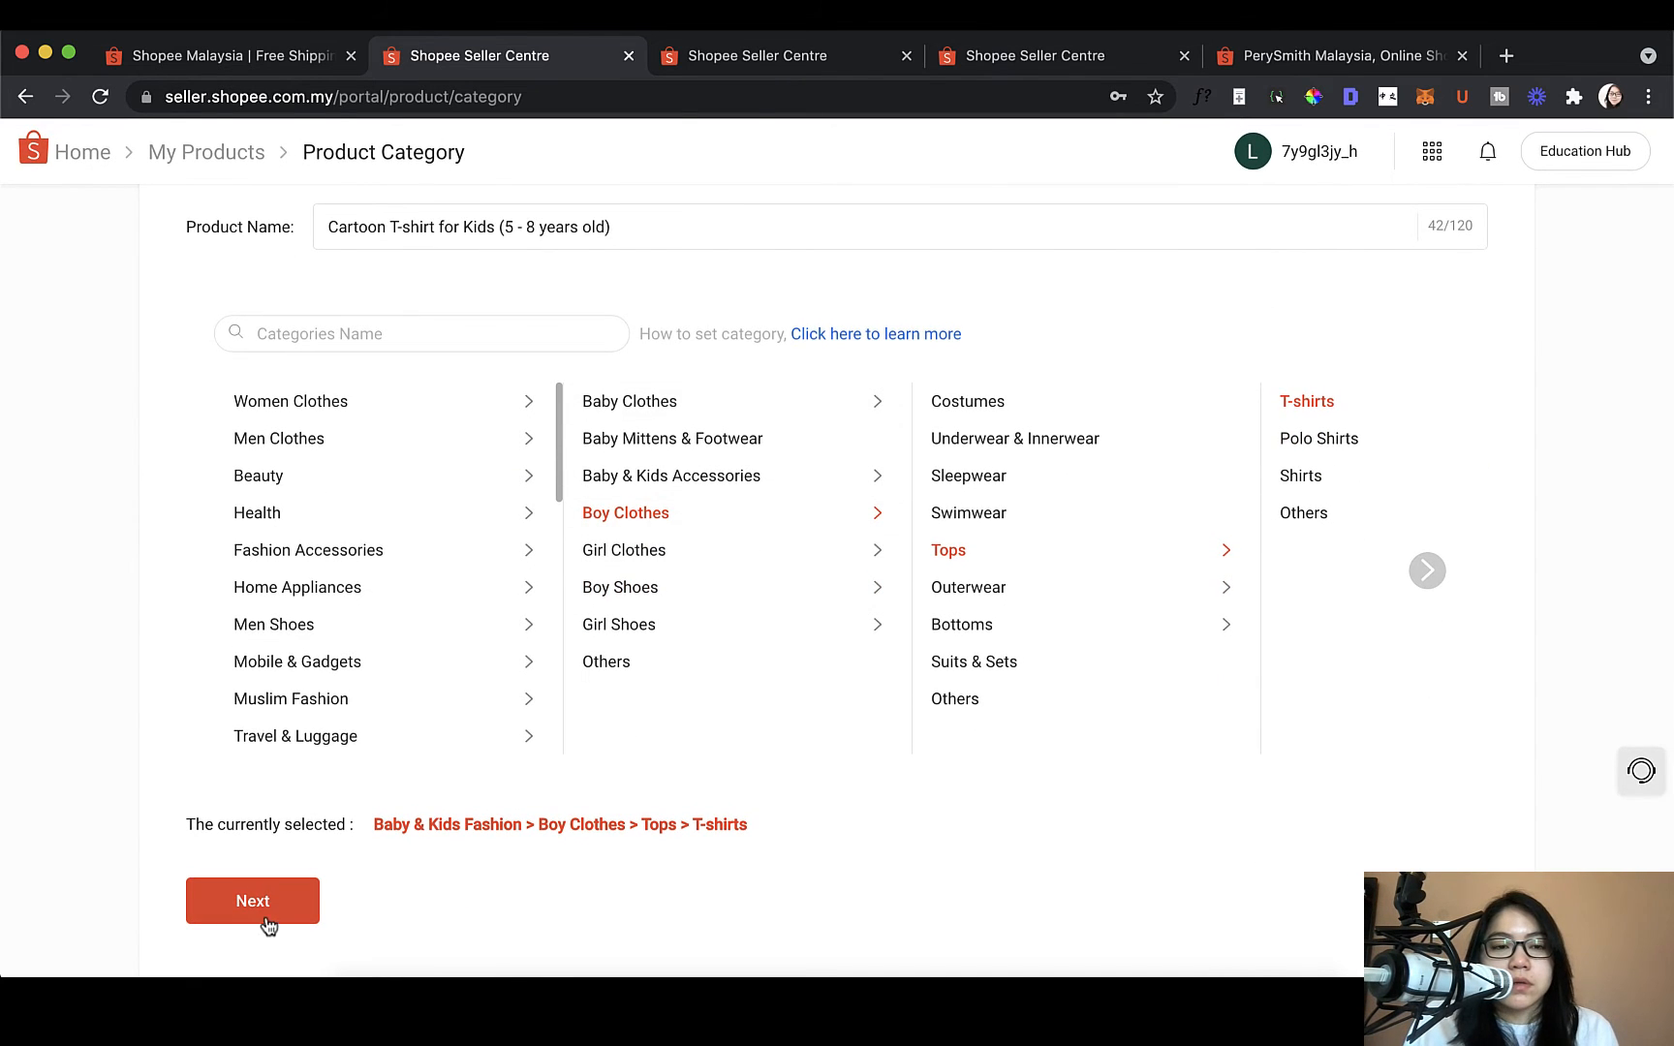
{"action": "scroll", "coordinate": [388, 907], "scroll_direction": "up", "scroll_amount": 1}
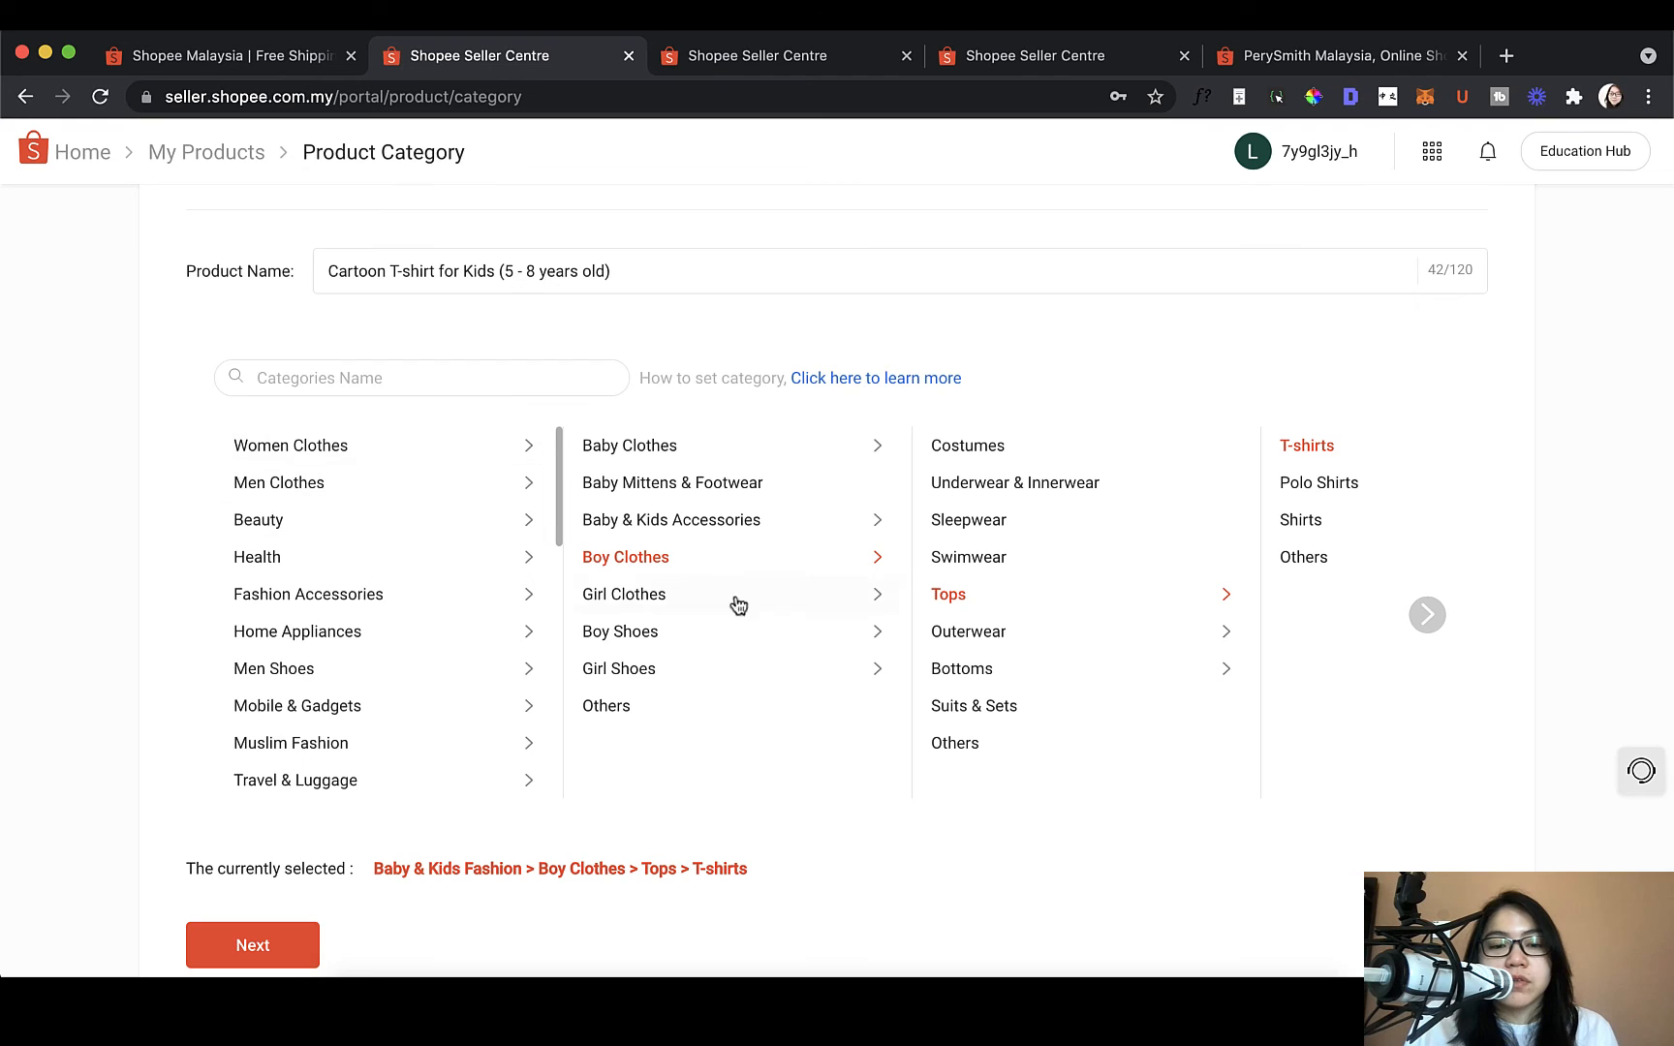
{"action": "left_click", "coordinate": [215, 948]}
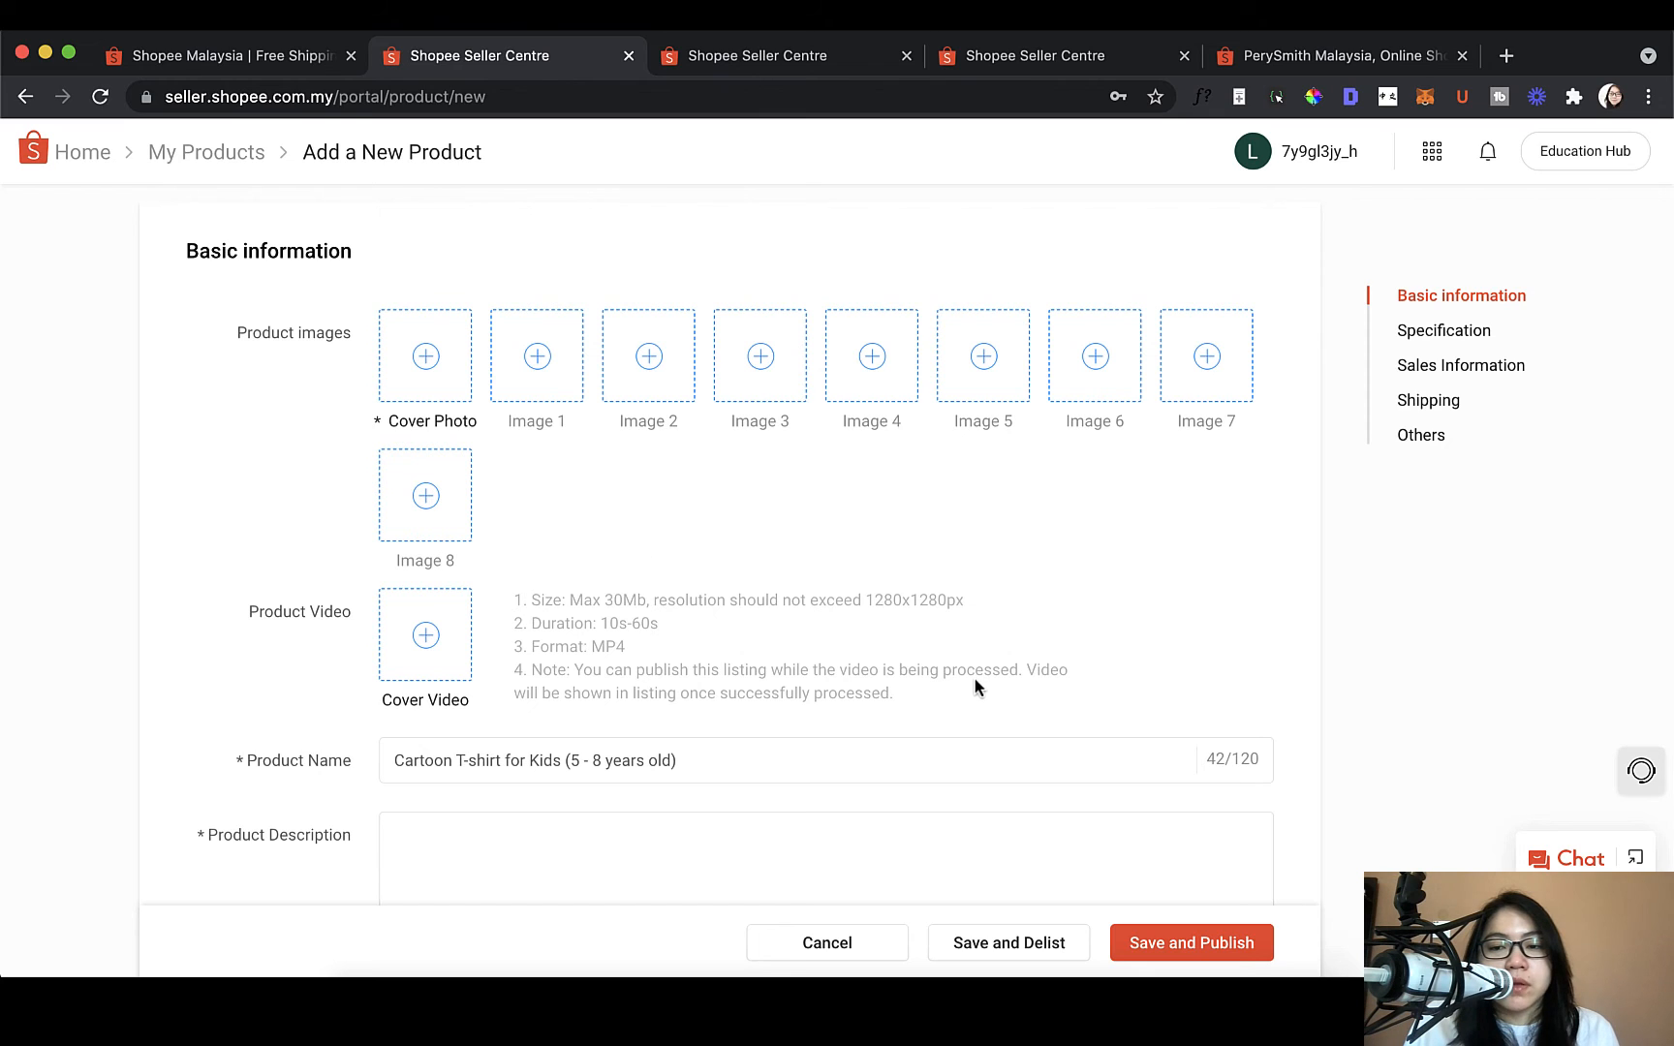
{"action": "scroll", "coordinate": [678, 465], "scroll_direction": "down", "scroll_amount": 1}
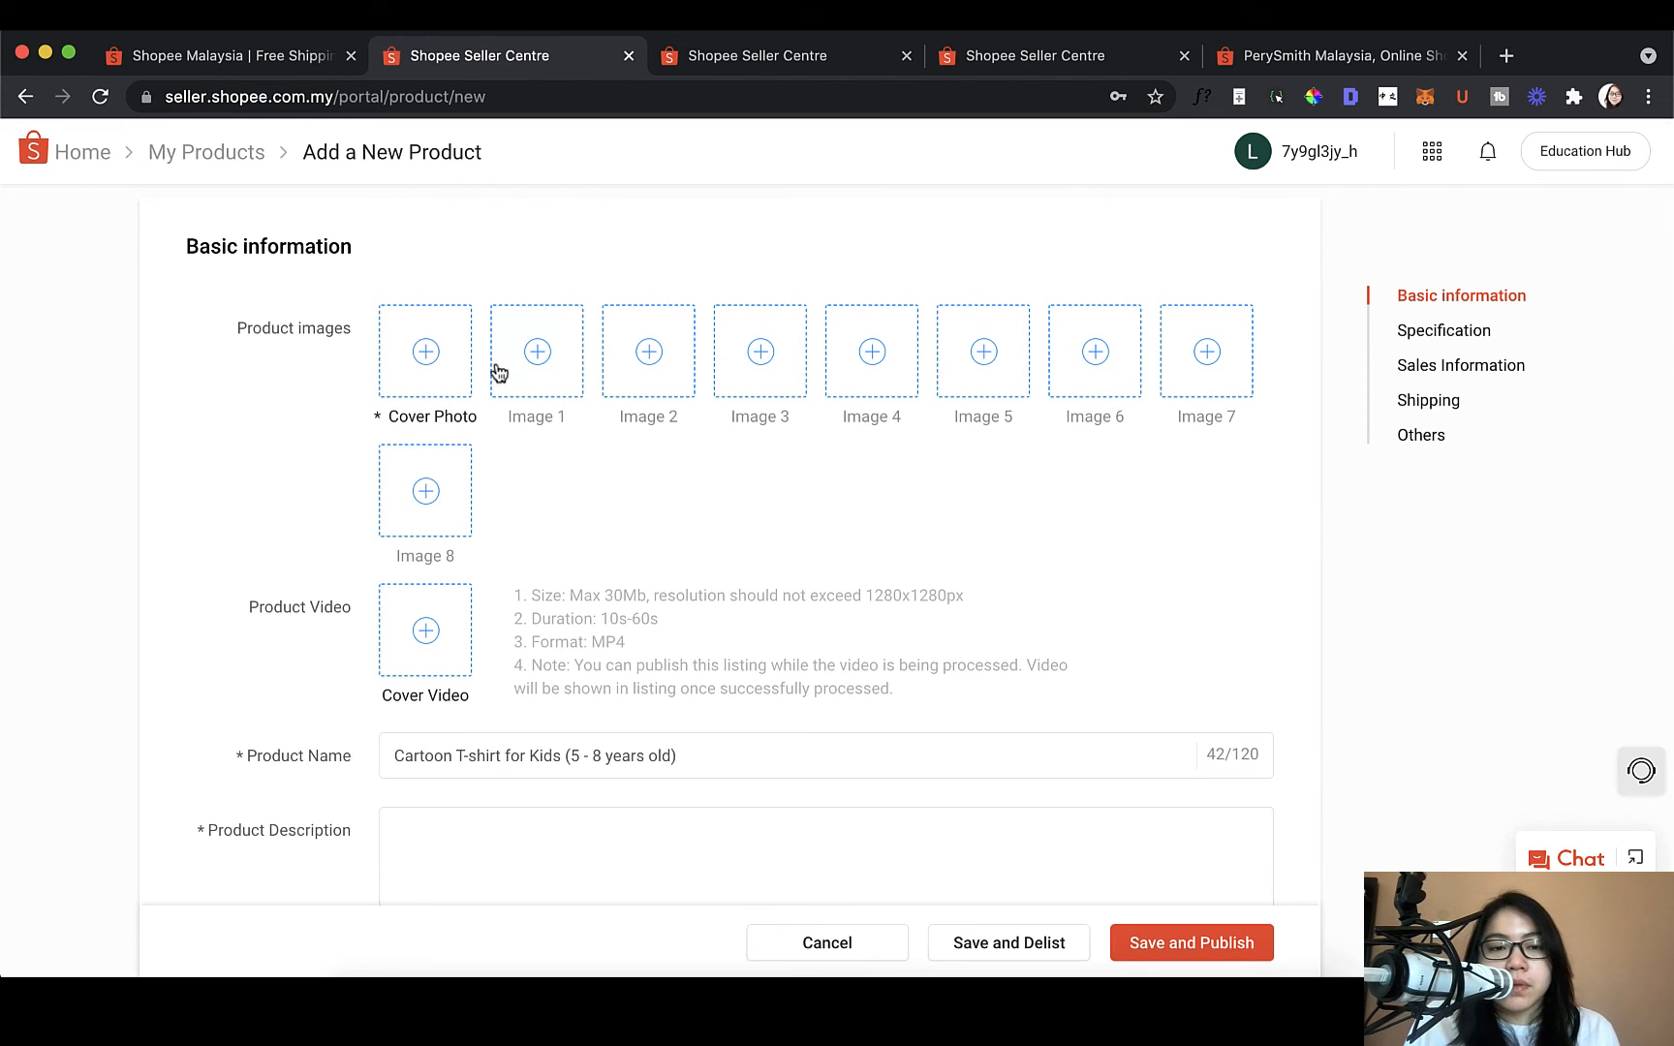
Step: Search Google Images for 'cartoon tshirt' in a new tab
{"action": "left_click", "coordinate": [1516, 55]}
{"action": "type", "text": "image"}
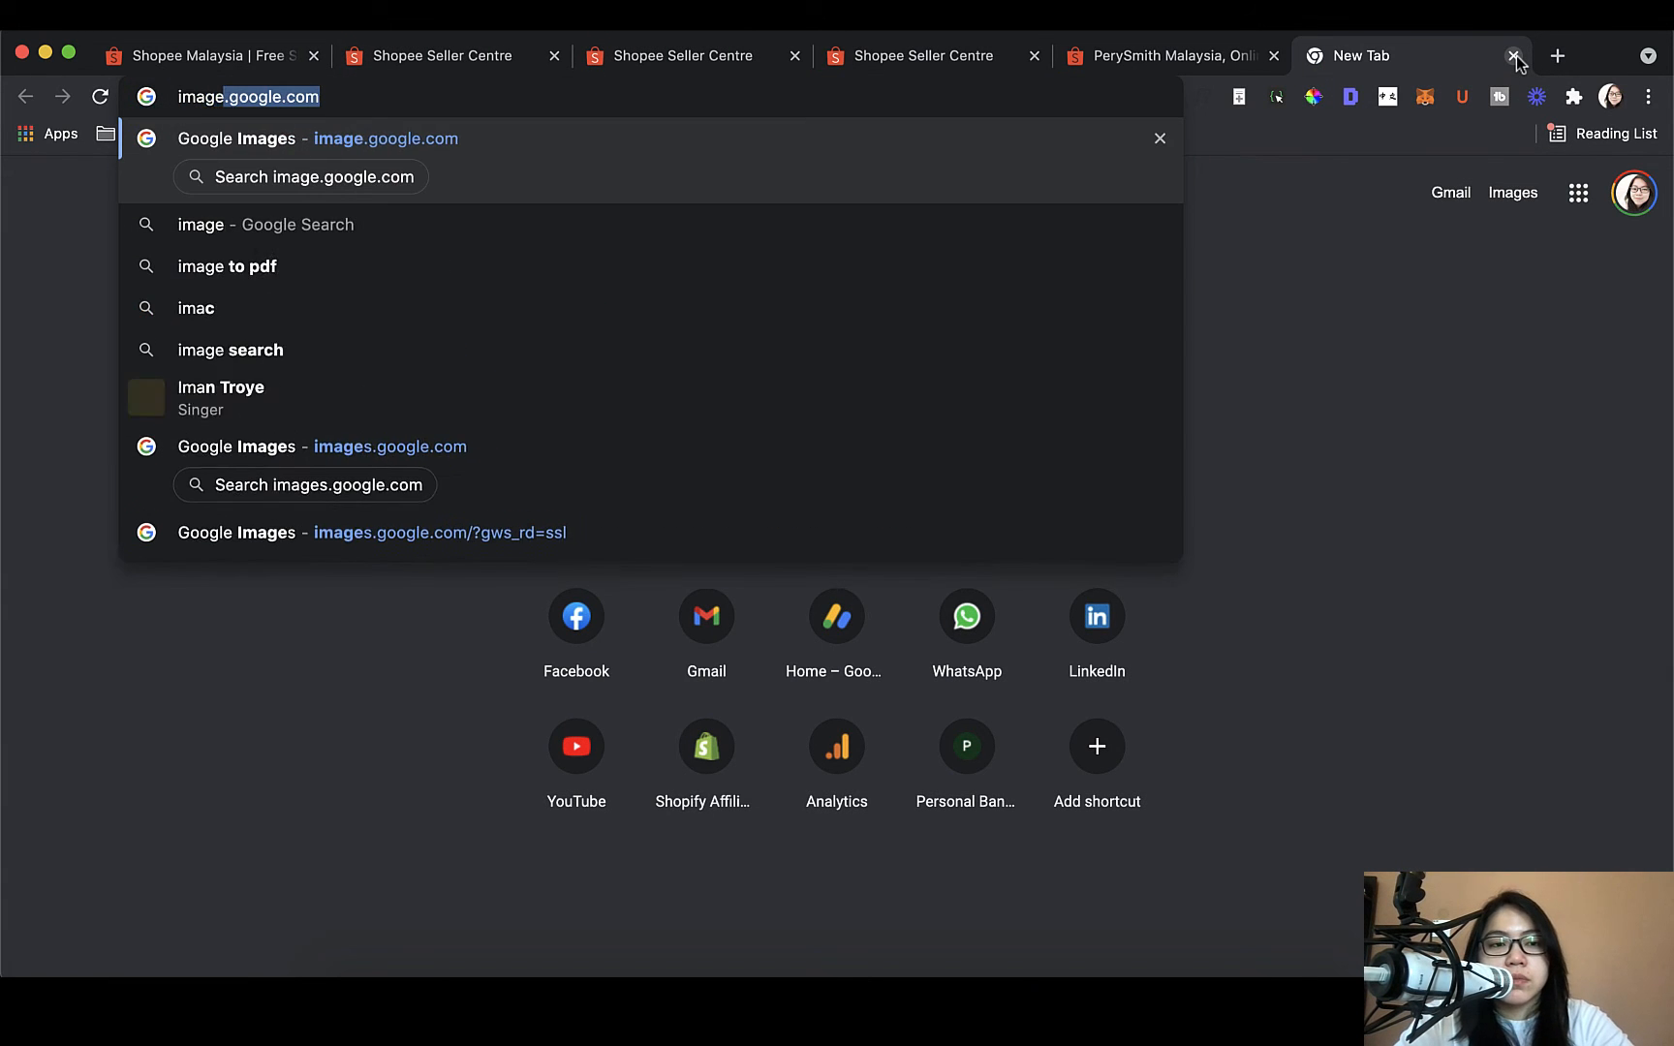
{"action": "key", "text": "Return"}
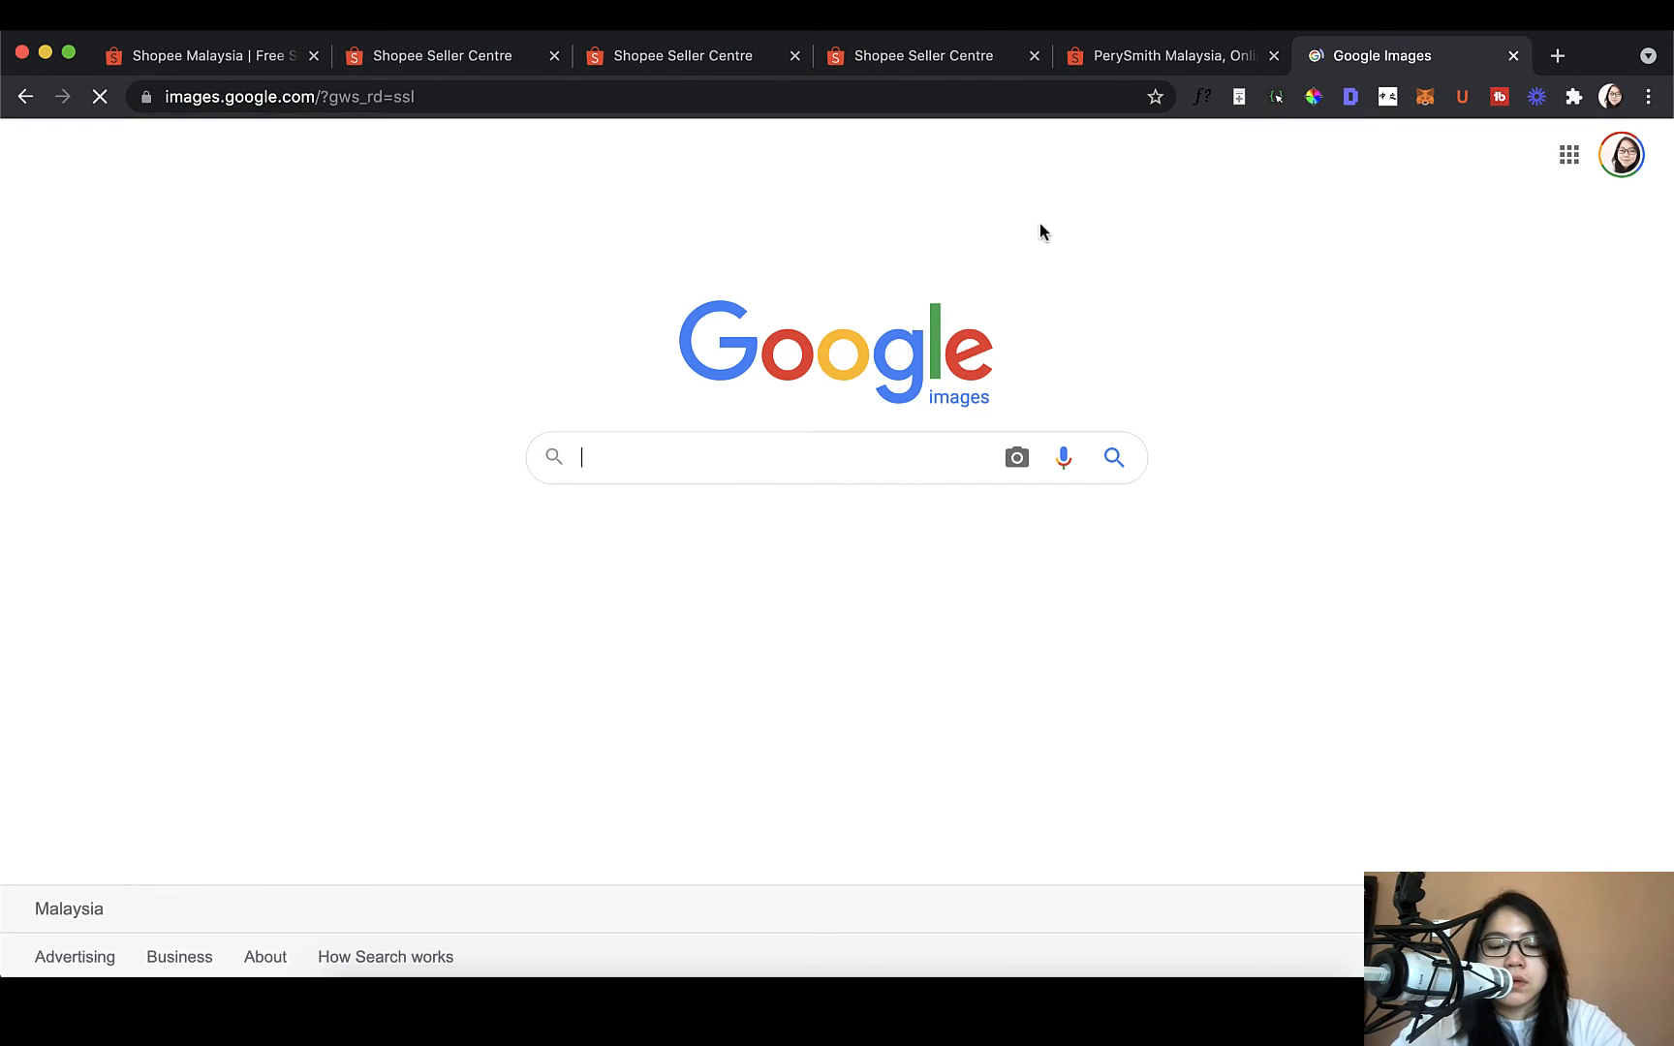
{"action": "type", "text": "cartoon tshirt"}
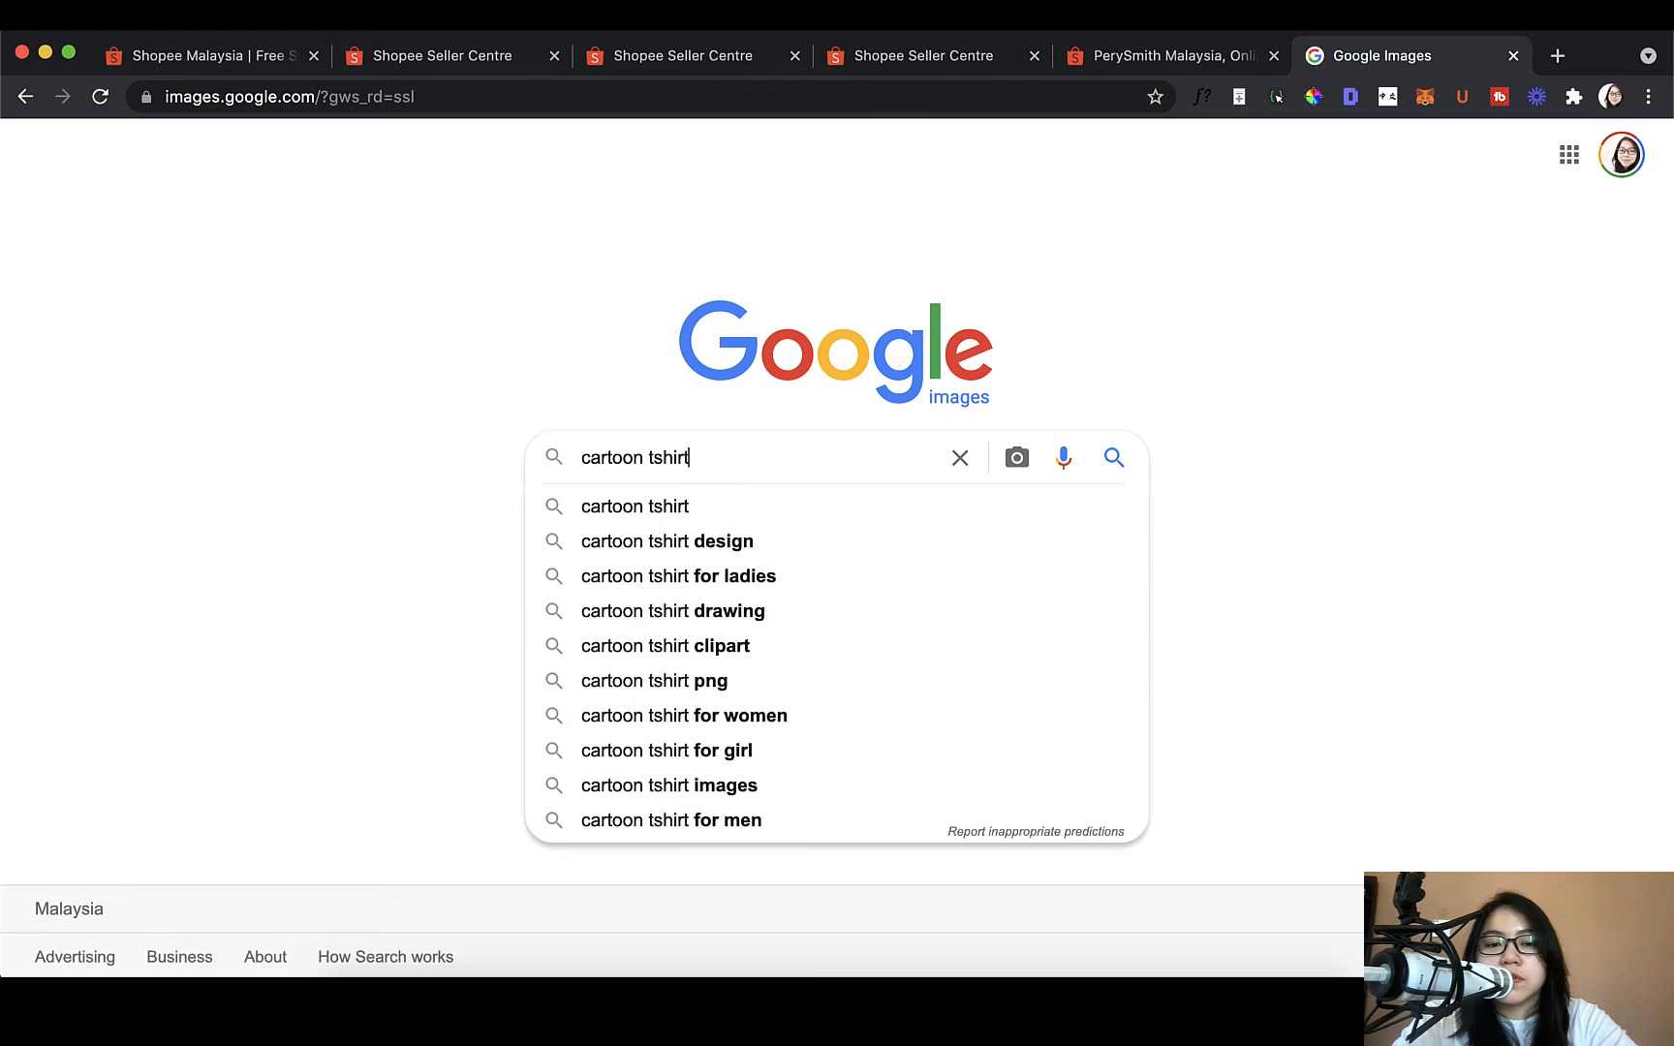
{"action": "key", "text": "Return"}
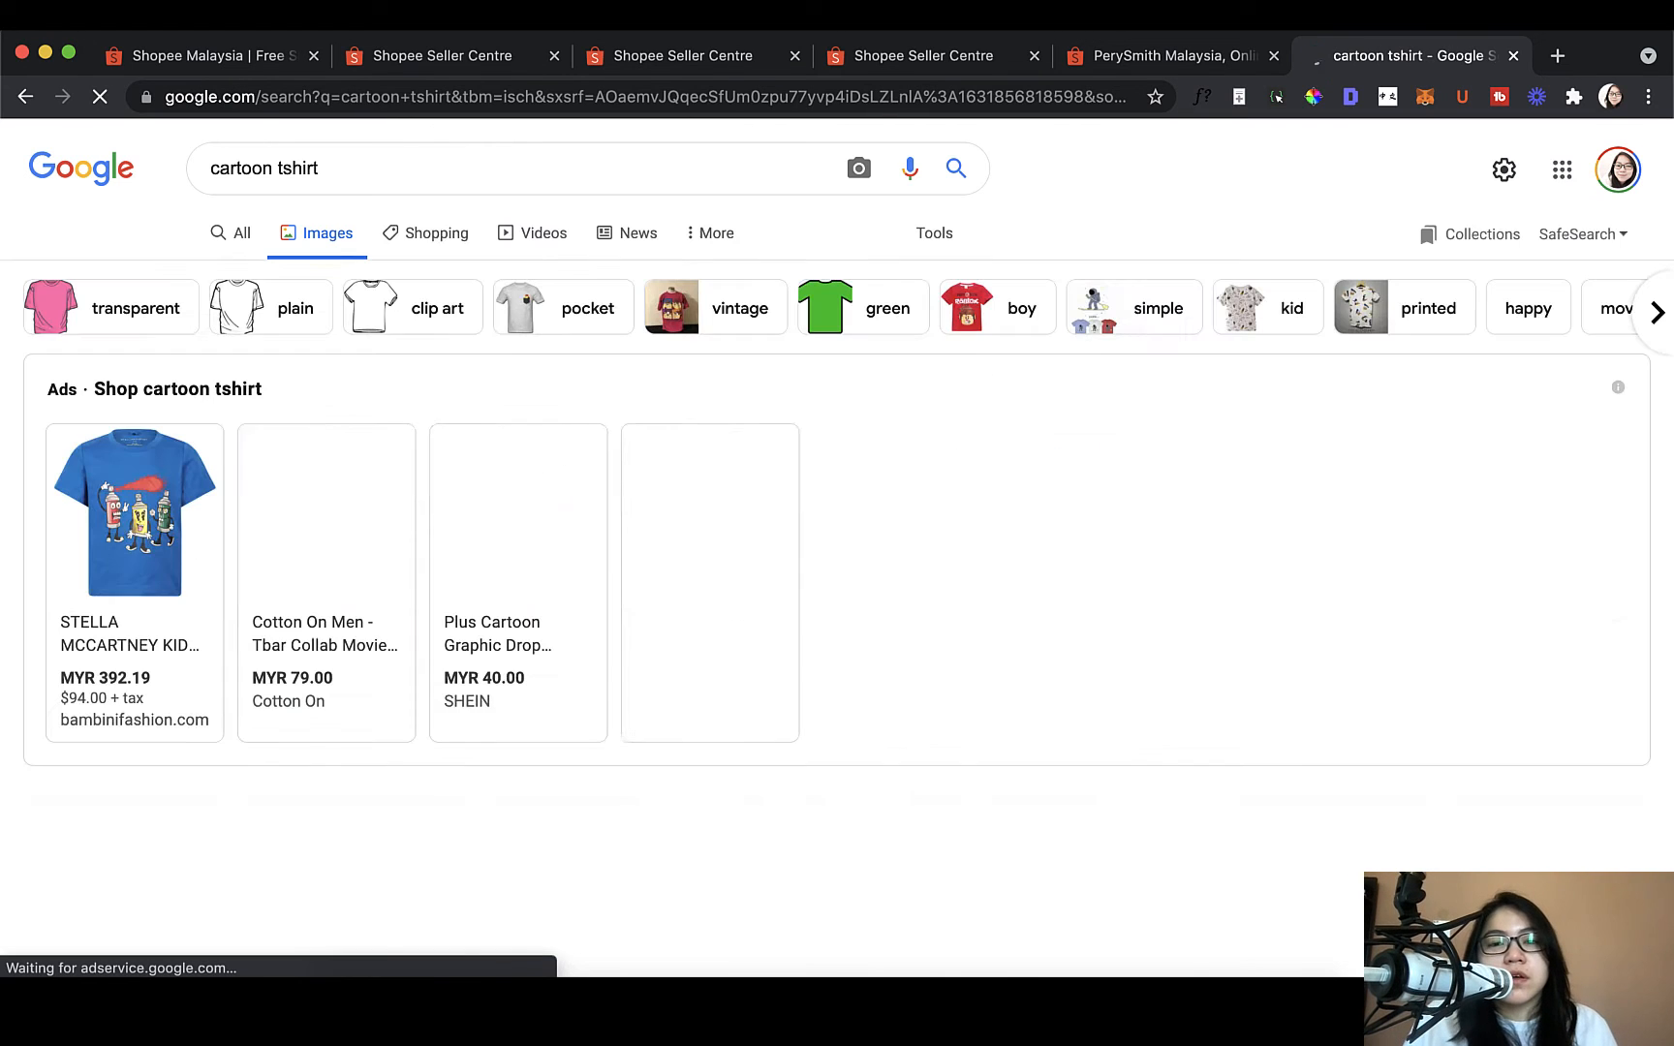
{"action": "scroll", "coordinate": [426, 572], "scroll_direction": "down", "scroll_amount": 2}
{"action": "scroll", "coordinate": [424, 569], "scroll_direction": "down", "scroll_amount": 6}
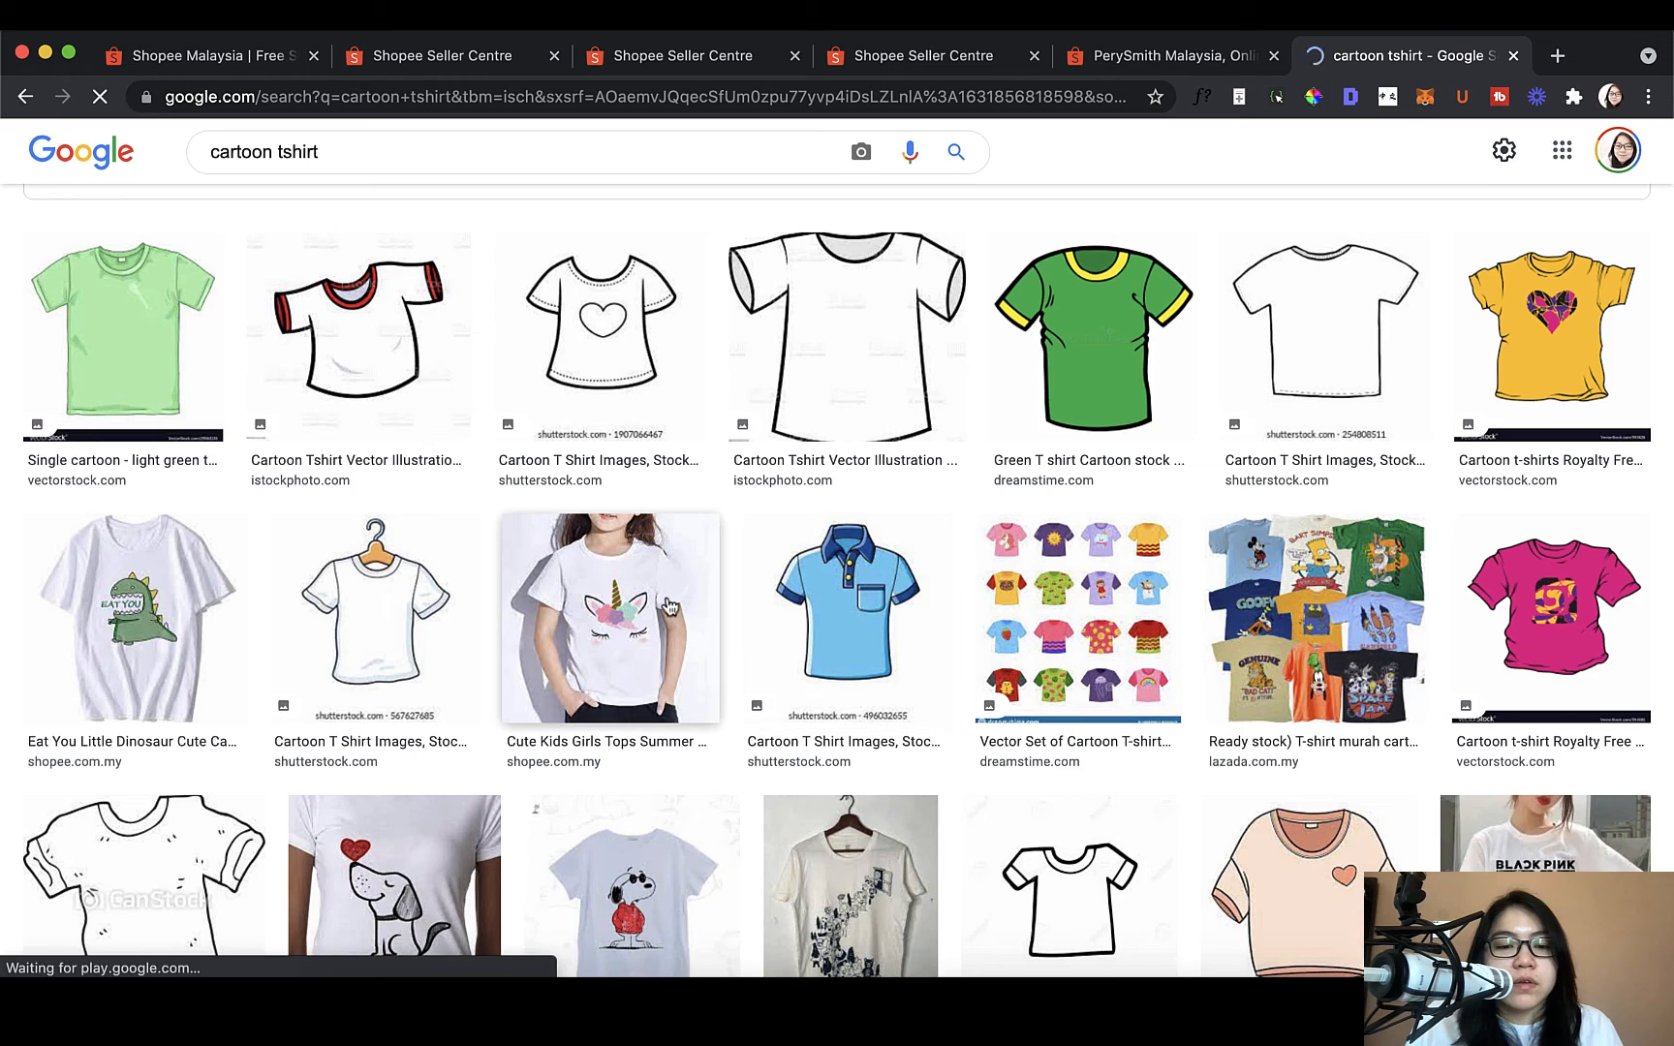
Step: Save the unicorn kids' T-shirt photo into Downloads and return to the product form
{"action": "left_click", "coordinate": [668, 607]}
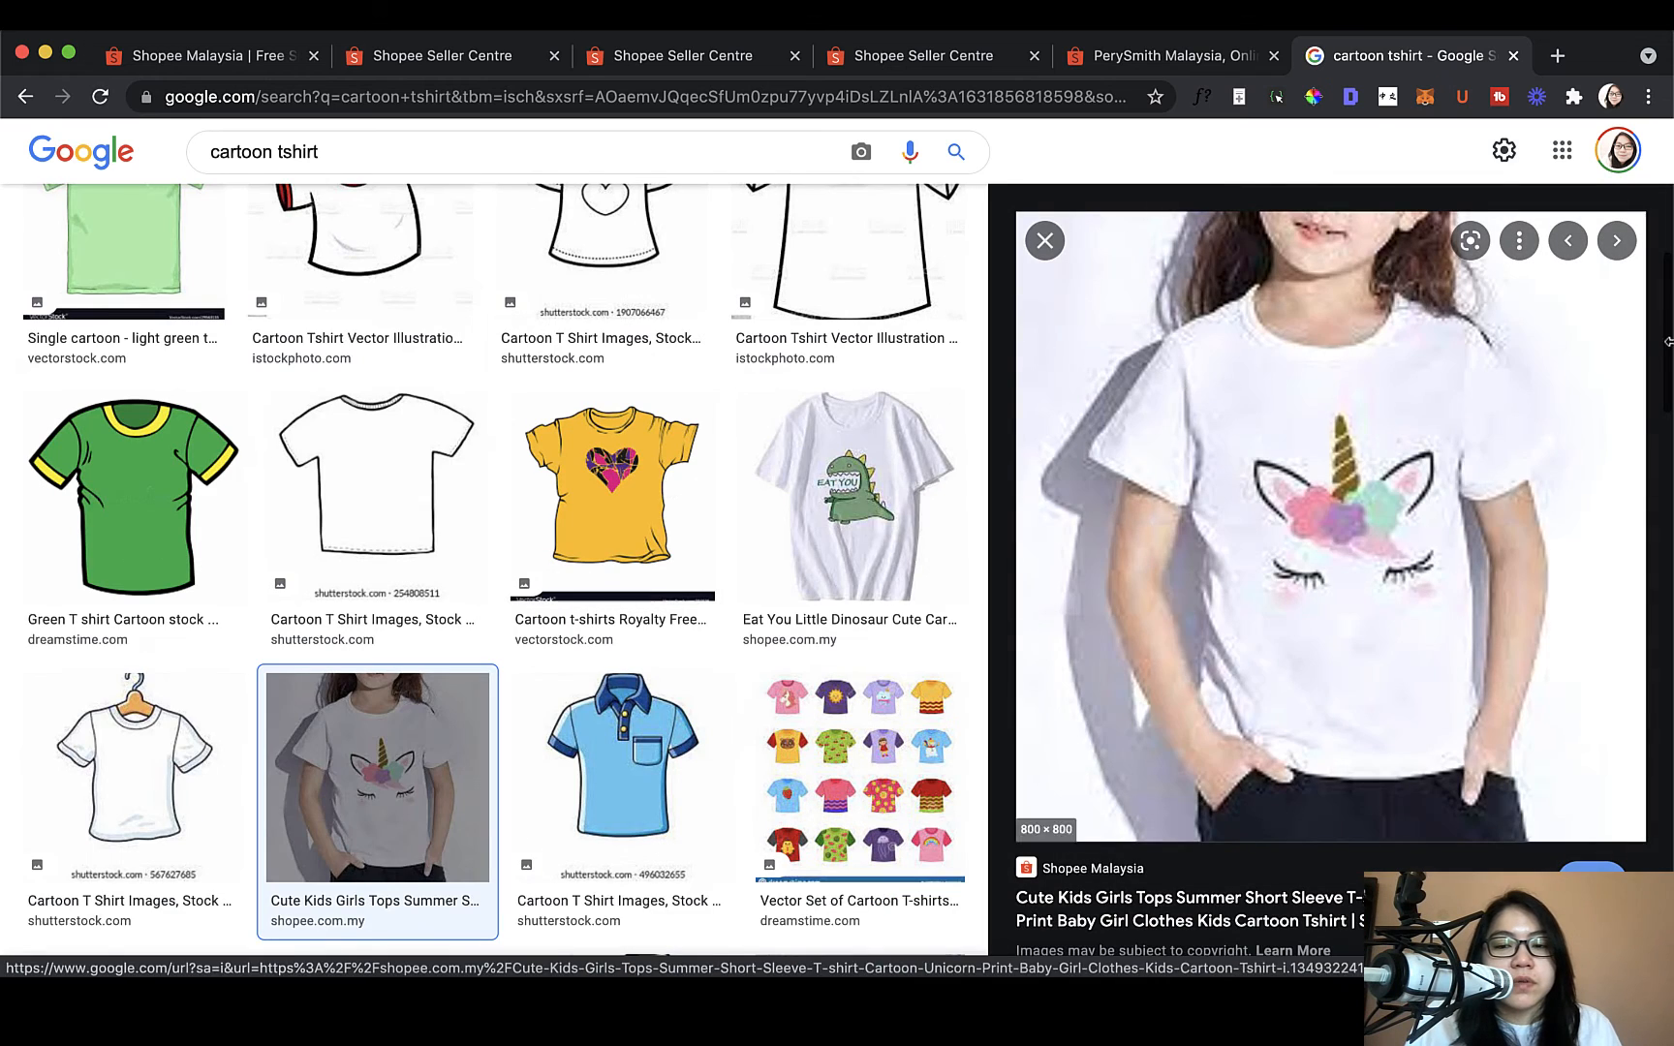
{"action": "right_click", "coordinate": [936, 468]}
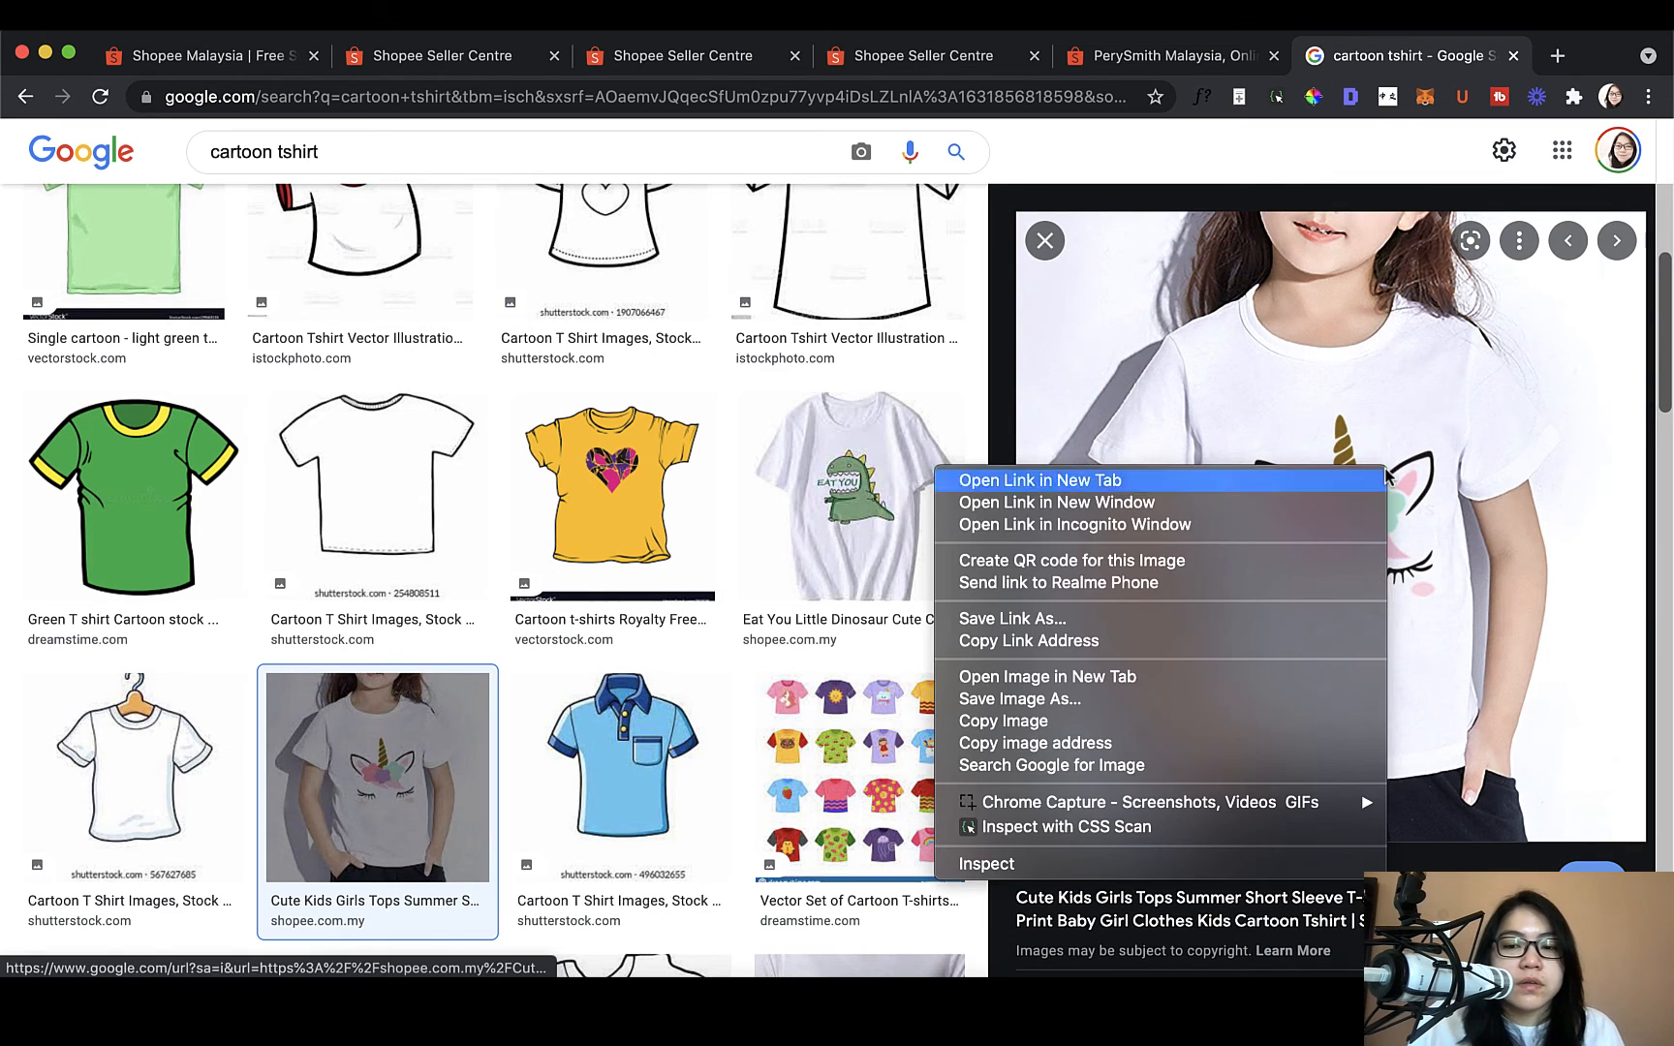
{"action": "left_click", "coordinate": [1206, 698]}
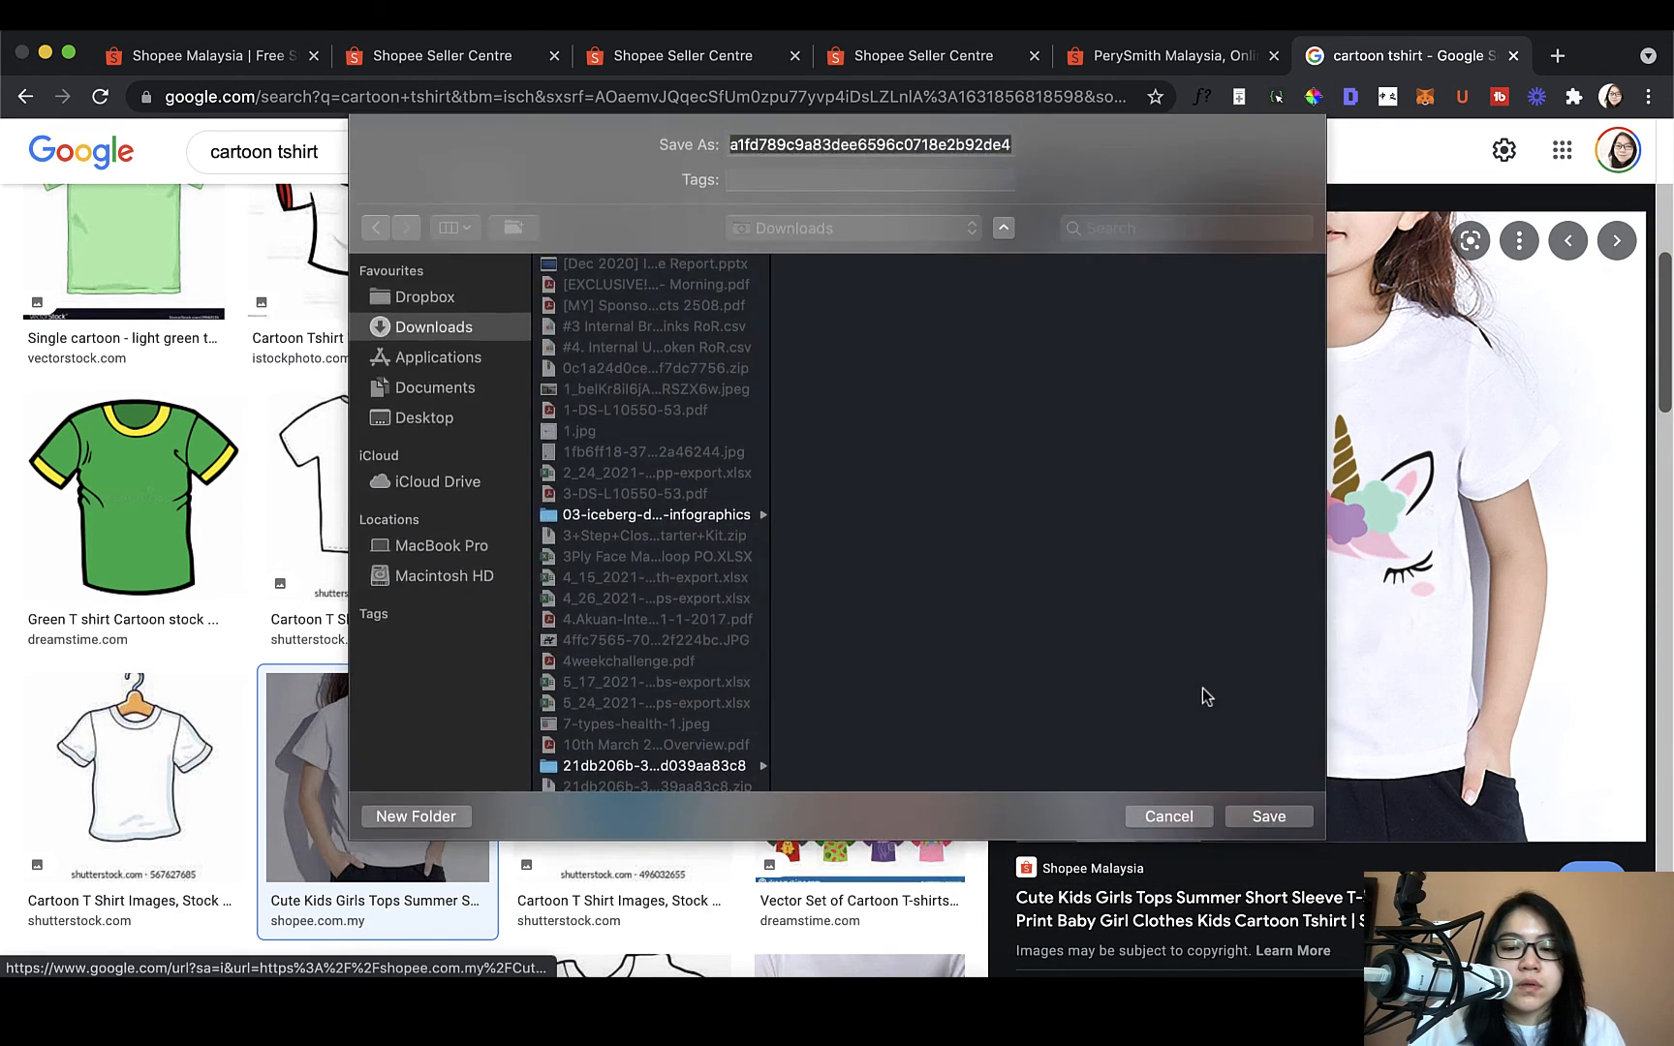
{"action": "key", "text": "Return"}
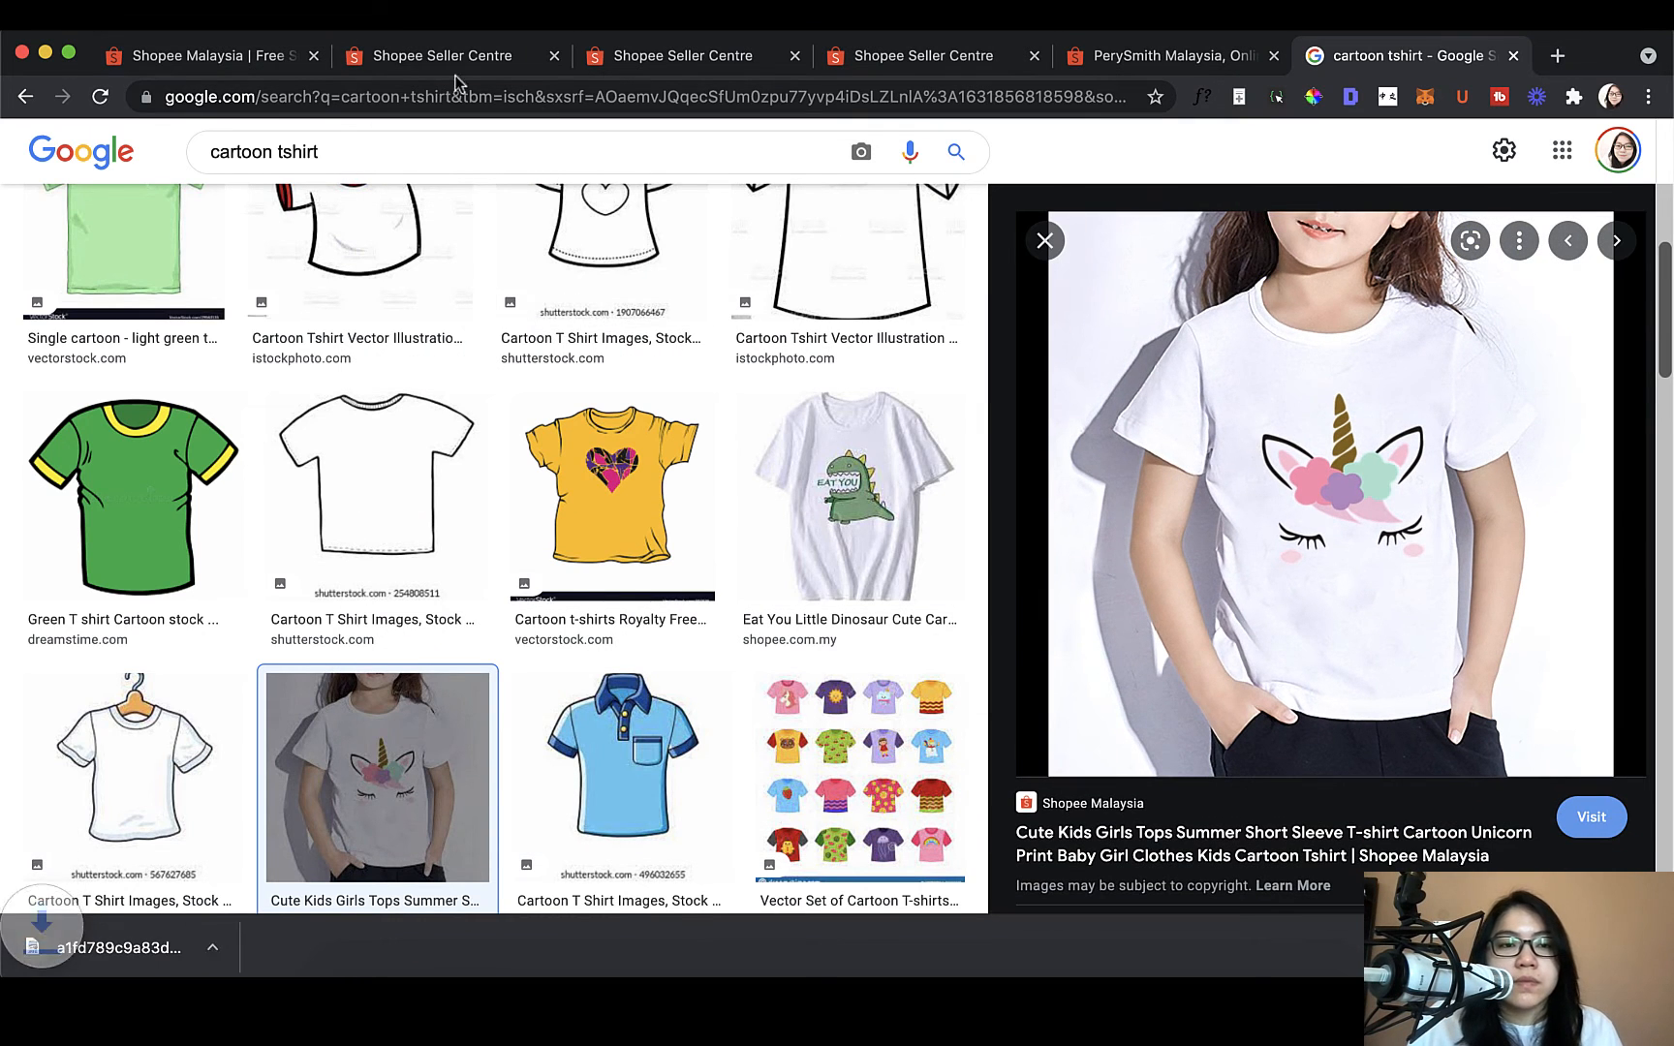
{"action": "left_click", "coordinate": [435, 55]}
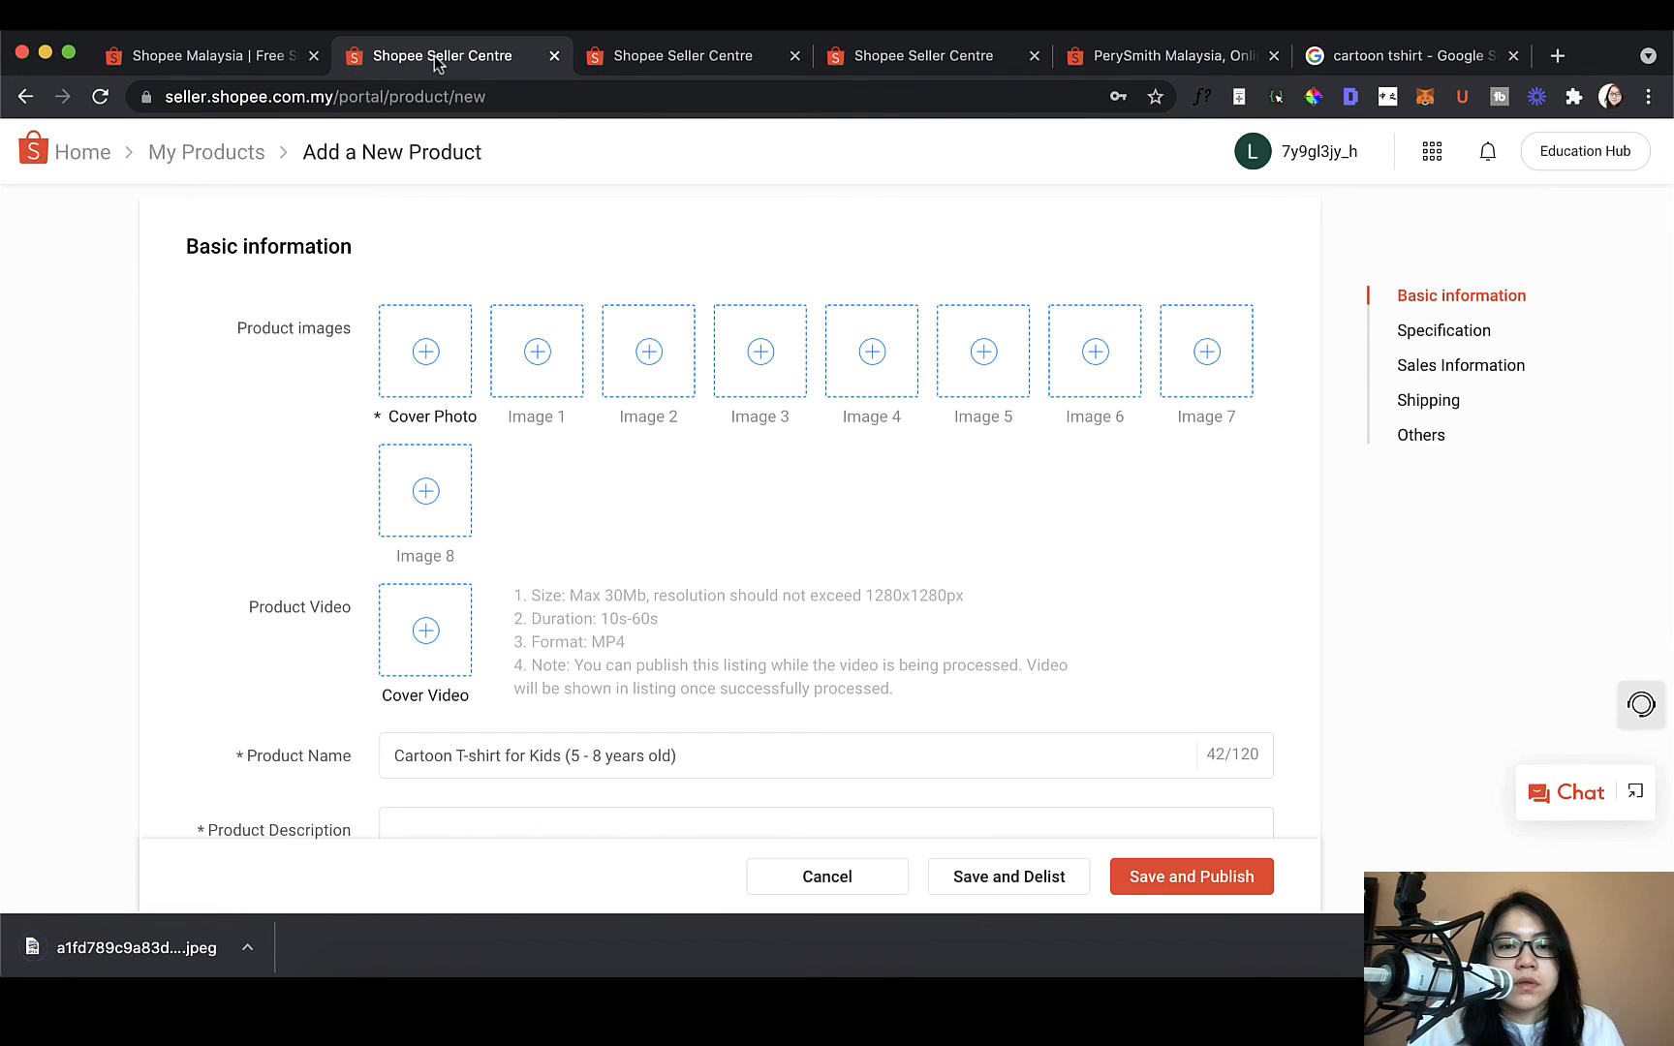
Step: Upload the downloaded unicorn T-shirt JPEG from Downloads as the cover photo
{"action": "left_click", "coordinate": [424, 353]}
{"action": "left_click", "coordinate": [457, 237]}
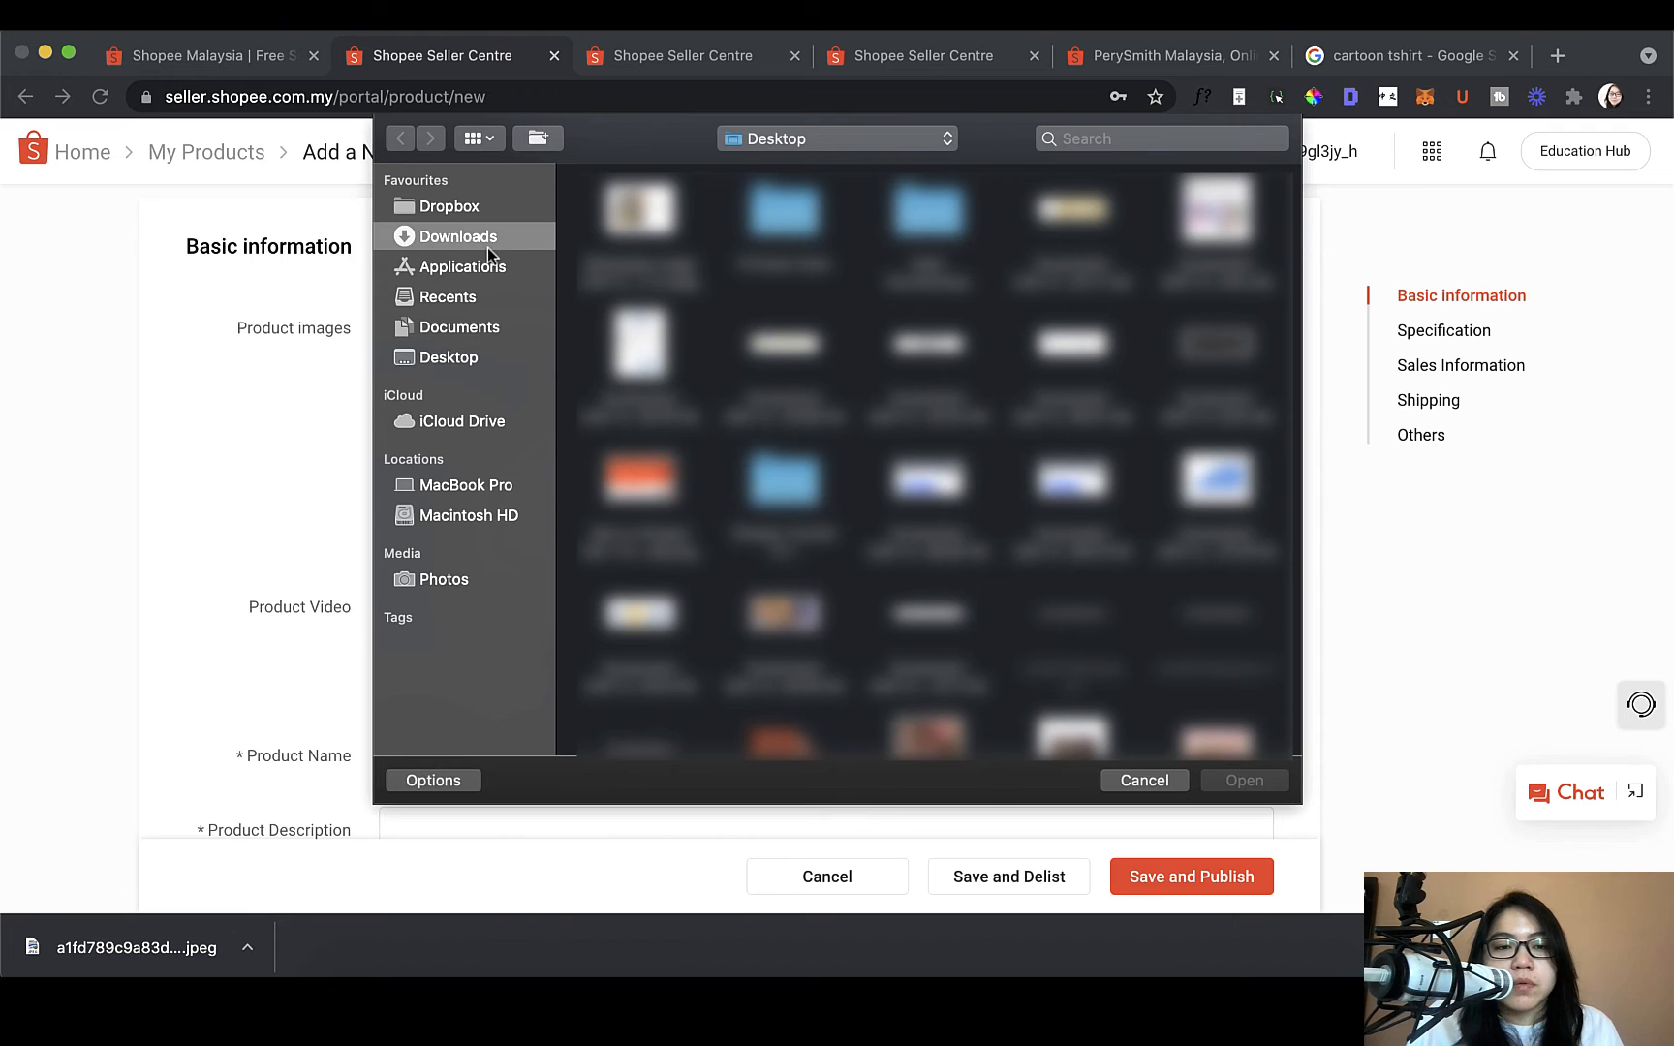
{"action": "double_click", "coordinate": [628, 242]}
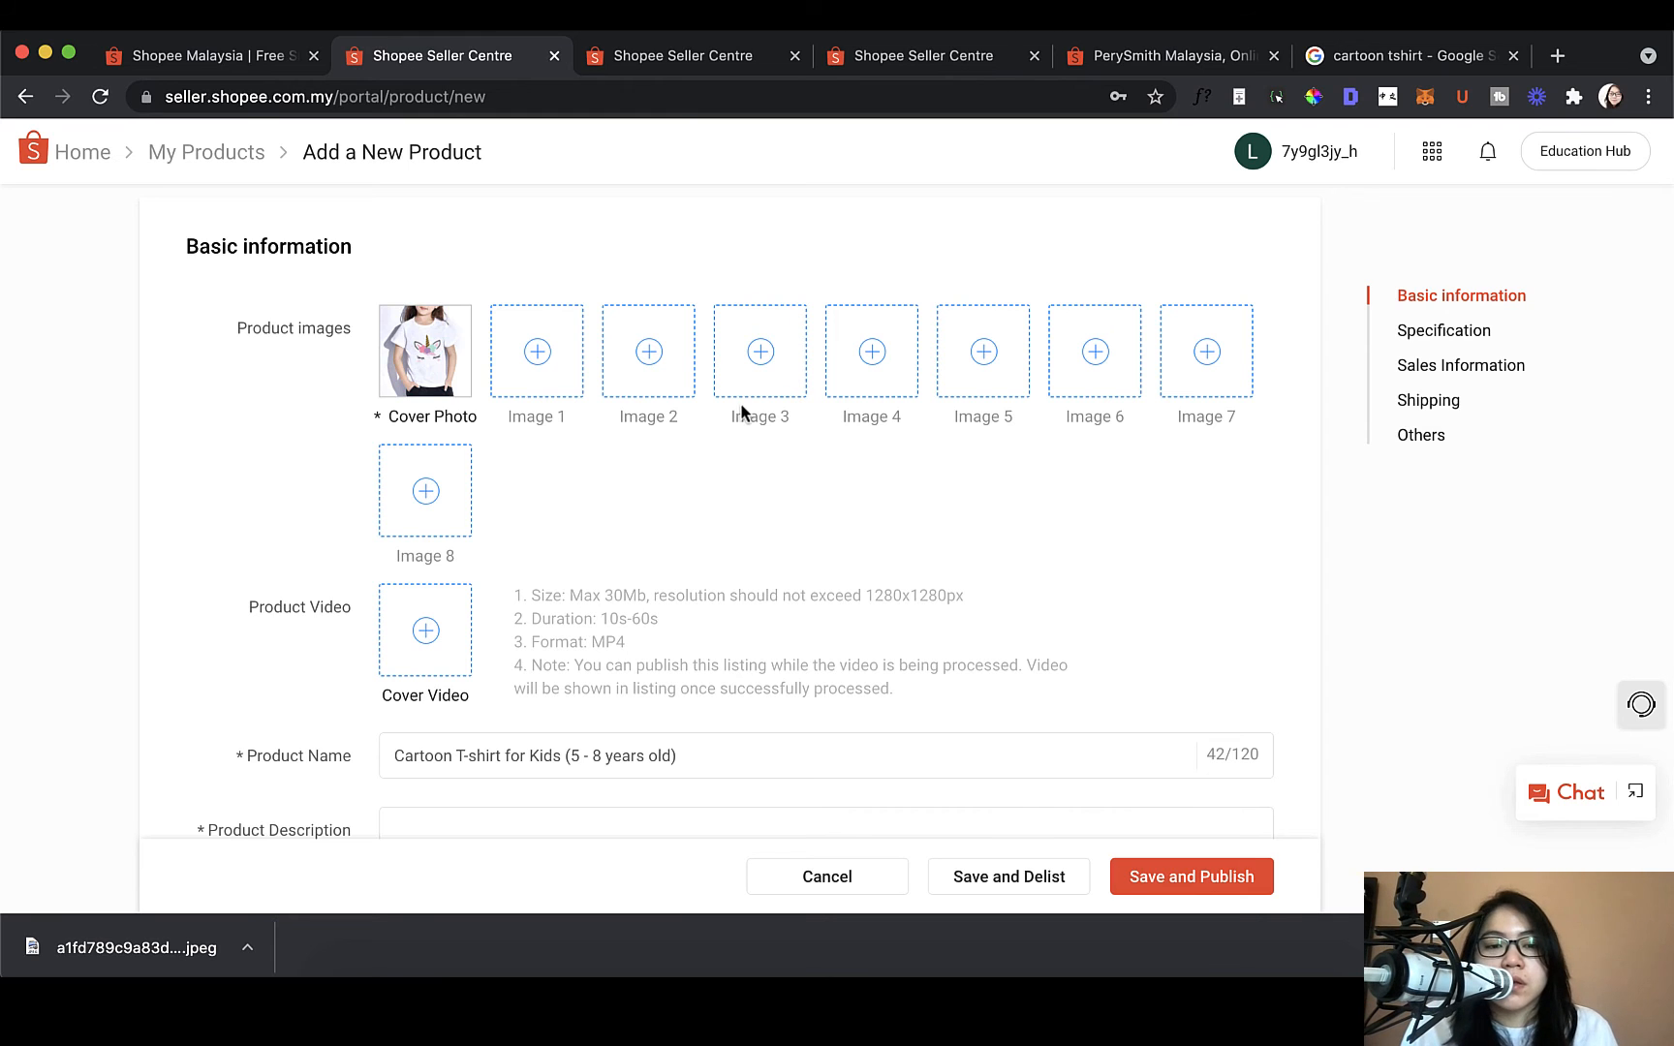
{"action": "scroll", "coordinate": [787, 453], "scroll_direction": "down", "scroll_amount": 2}
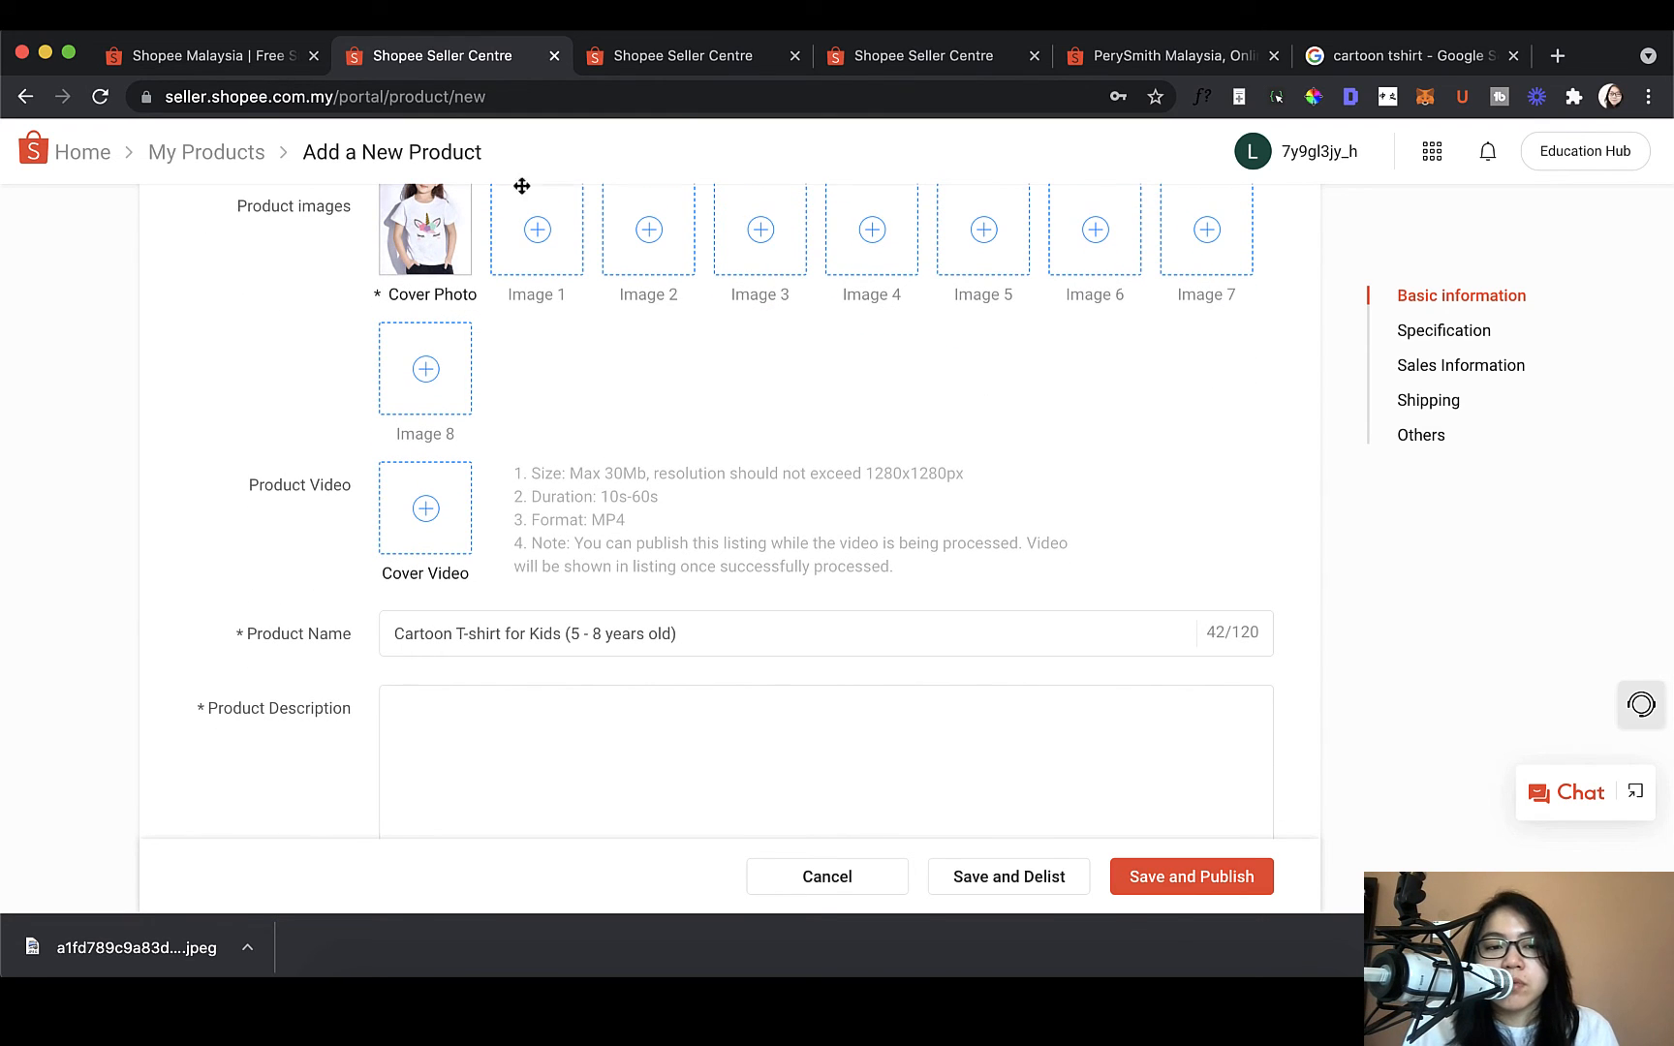
Step: Dismiss the download bar and write 'Material: Cotton' as the description's first line
{"action": "scroll", "coordinate": [851, 364], "scroll_direction": "down", "scroll_amount": 2}
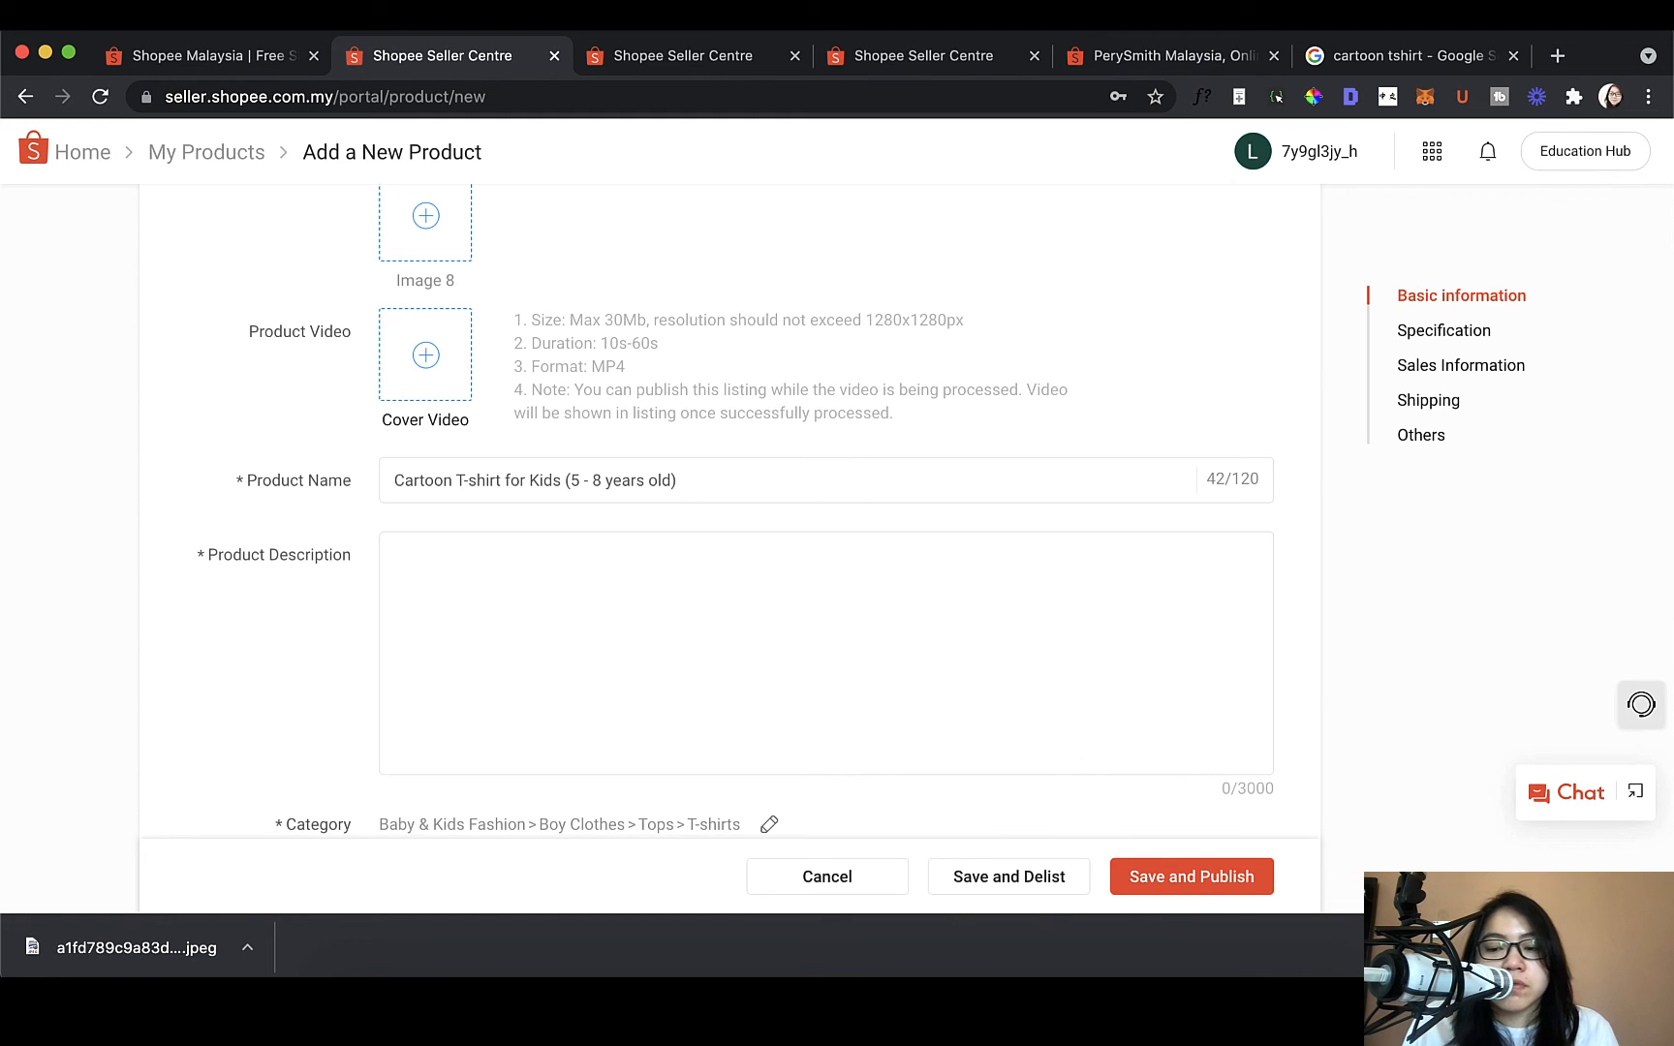
{"action": "left_click", "coordinate": [1650, 947]}
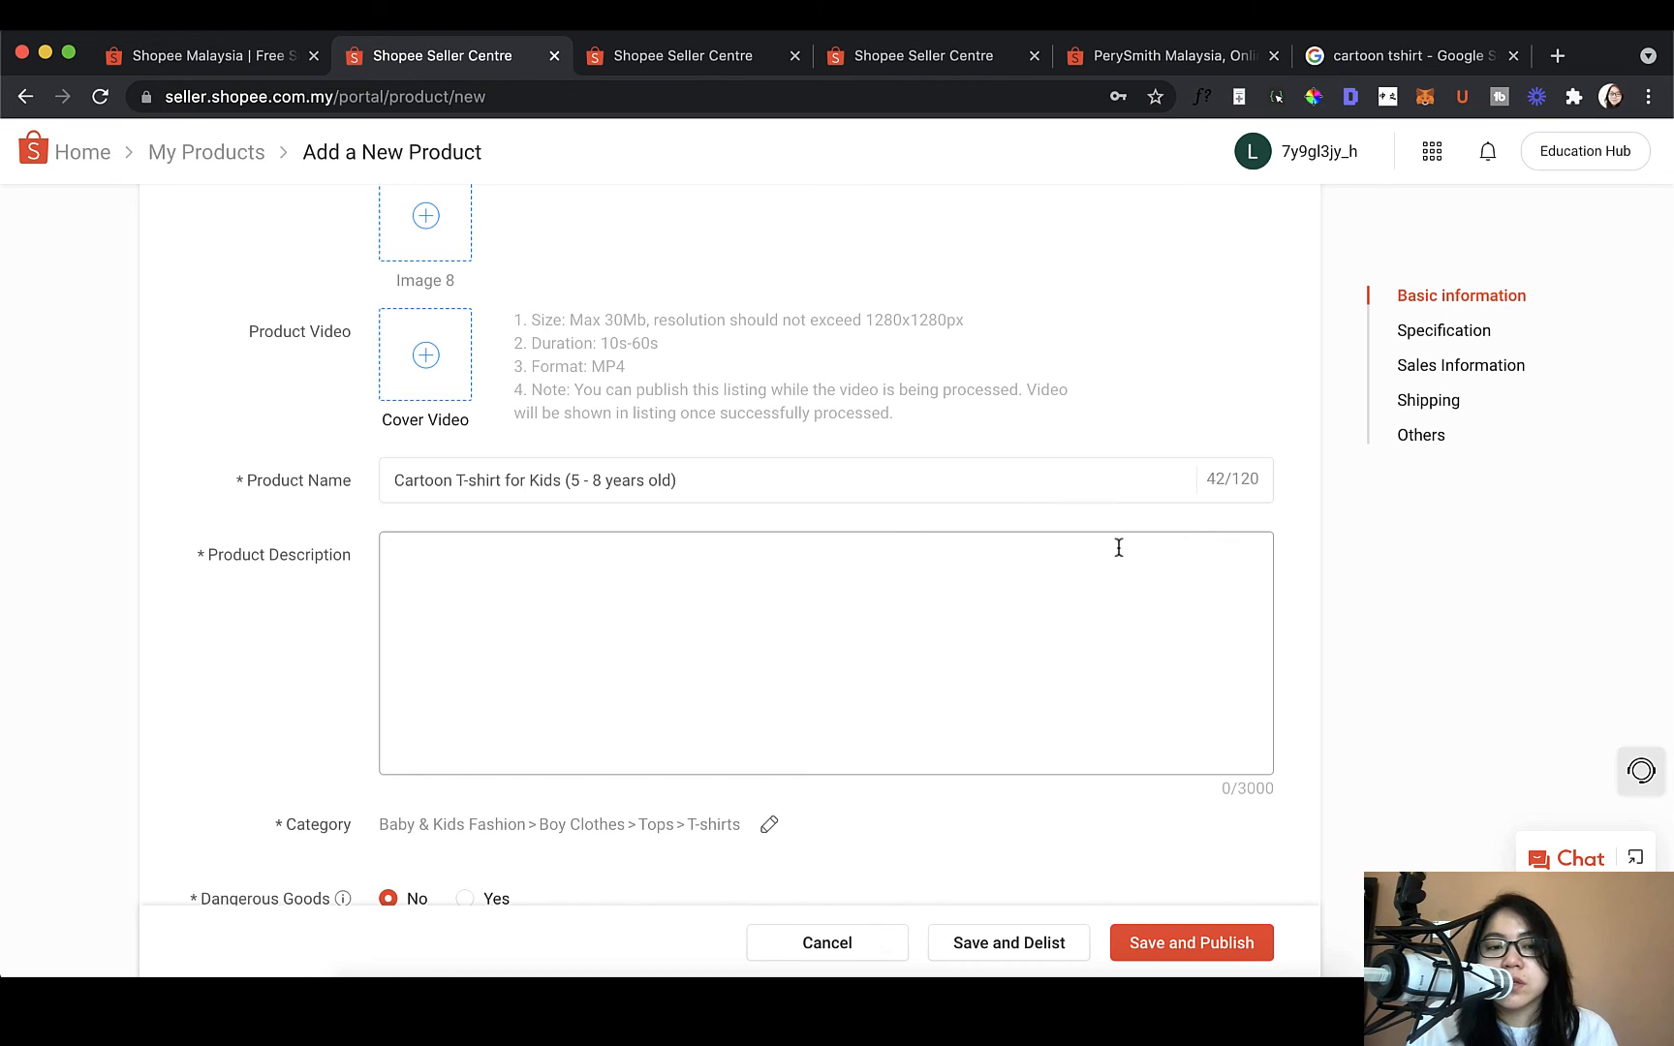
{"action": "scroll", "coordinate": [777, 470], "scroll_direction": "down", "scroll_amount": 3}
{"action": "left_click", "coordinate": [755, 401]}
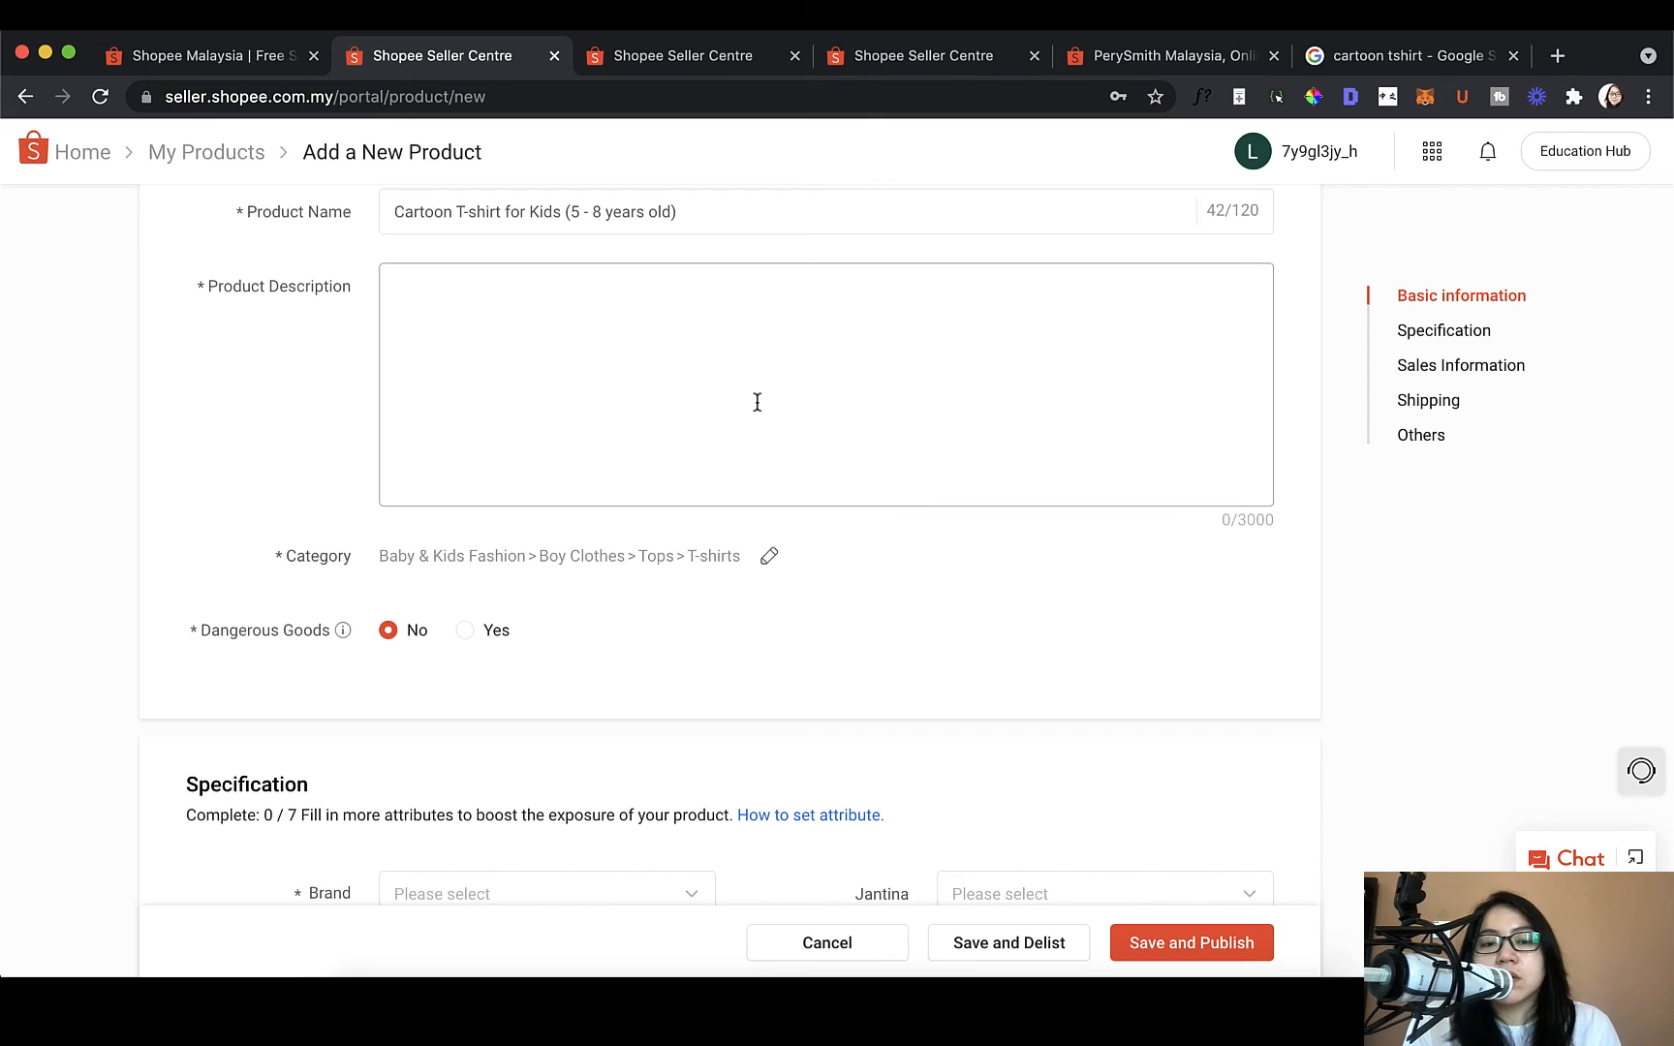
{"action": "left_click", "coordinate": [758, 402]}
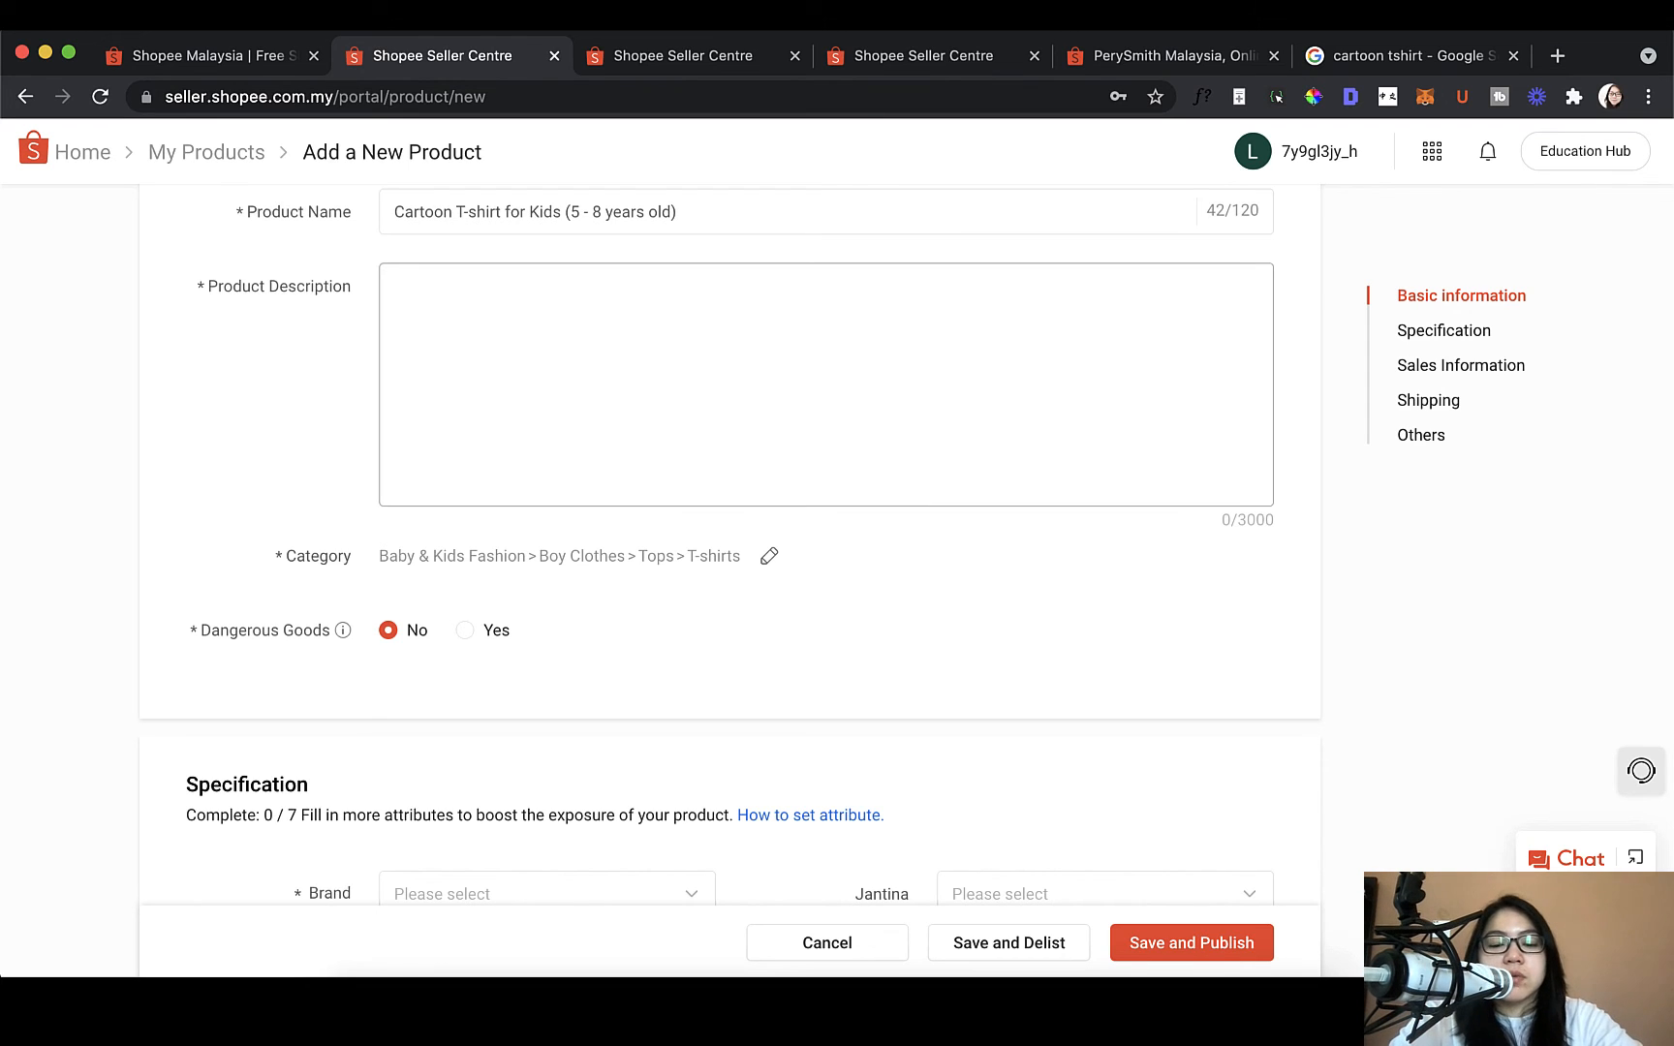
{"action": "type", "text": "Cotto"}
{"action": "key", "text": "BackSpace"}
{"action": "key", "text": "BackSpace"}
{"action": "key", "text": "BackSpace"}
{"action": "key", "text": "BackSpace"}
{"action": "key", "text": "BackSpace"}
{"action": "type", "text": "Mat"}
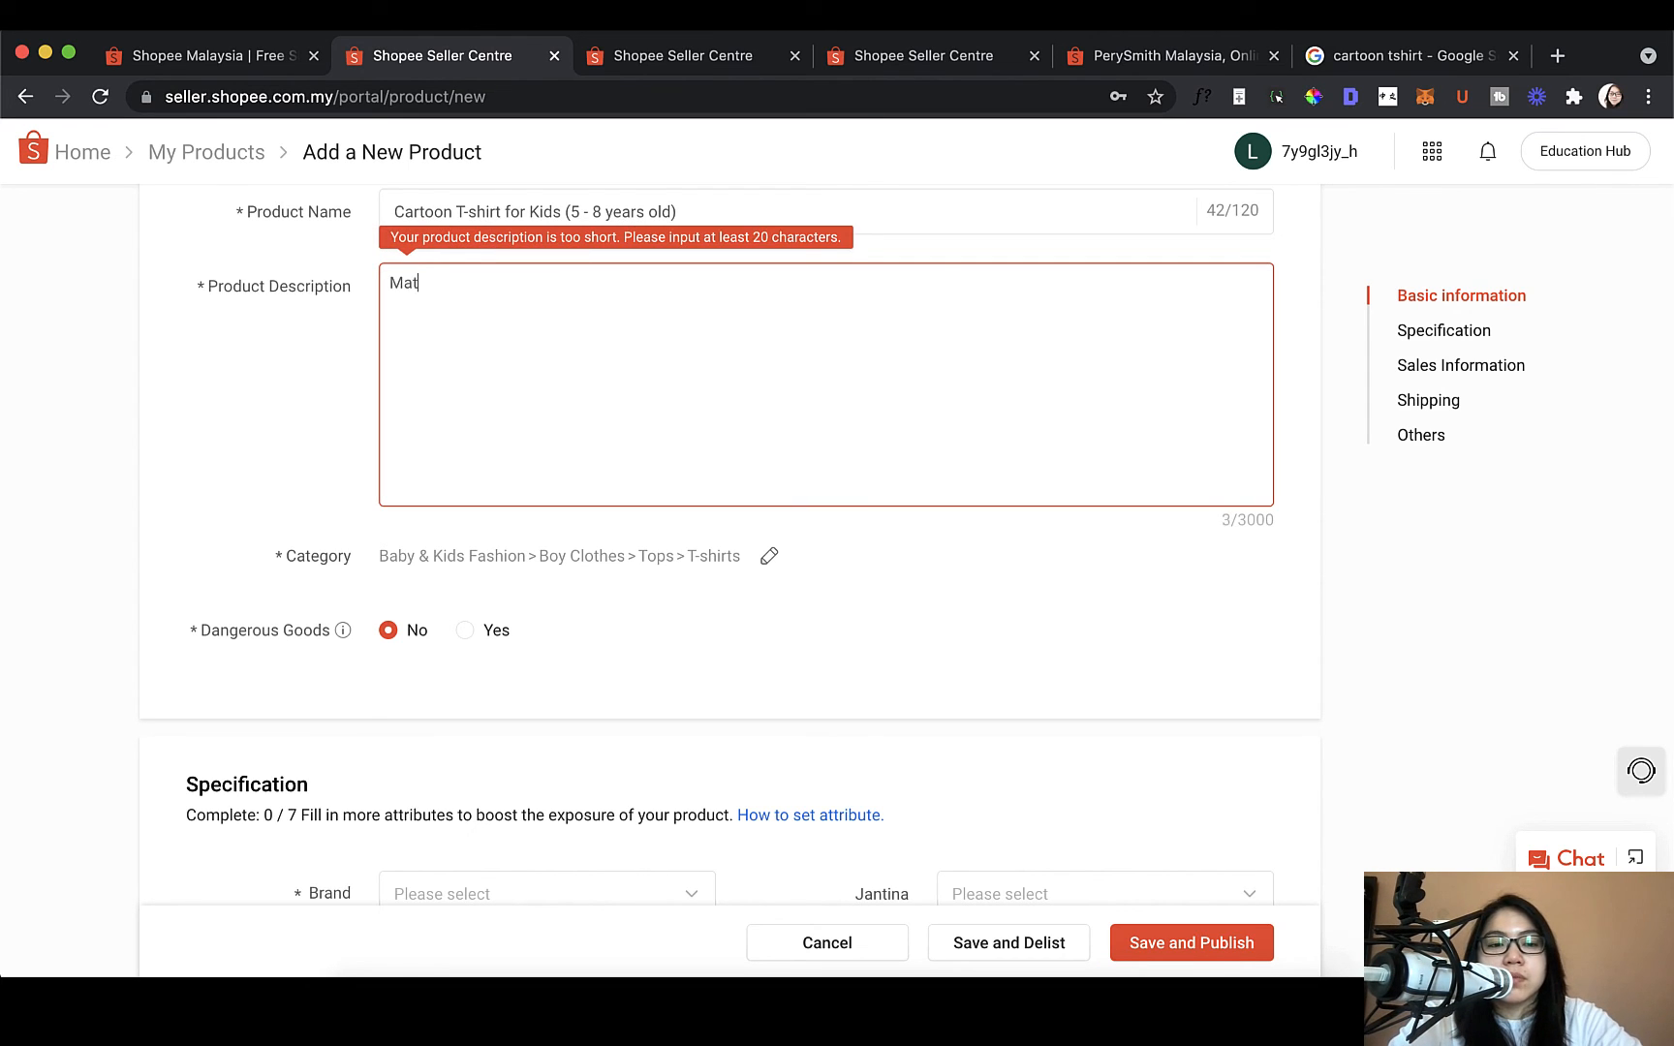
{"action": "type", "text": "erial: Cotton"}
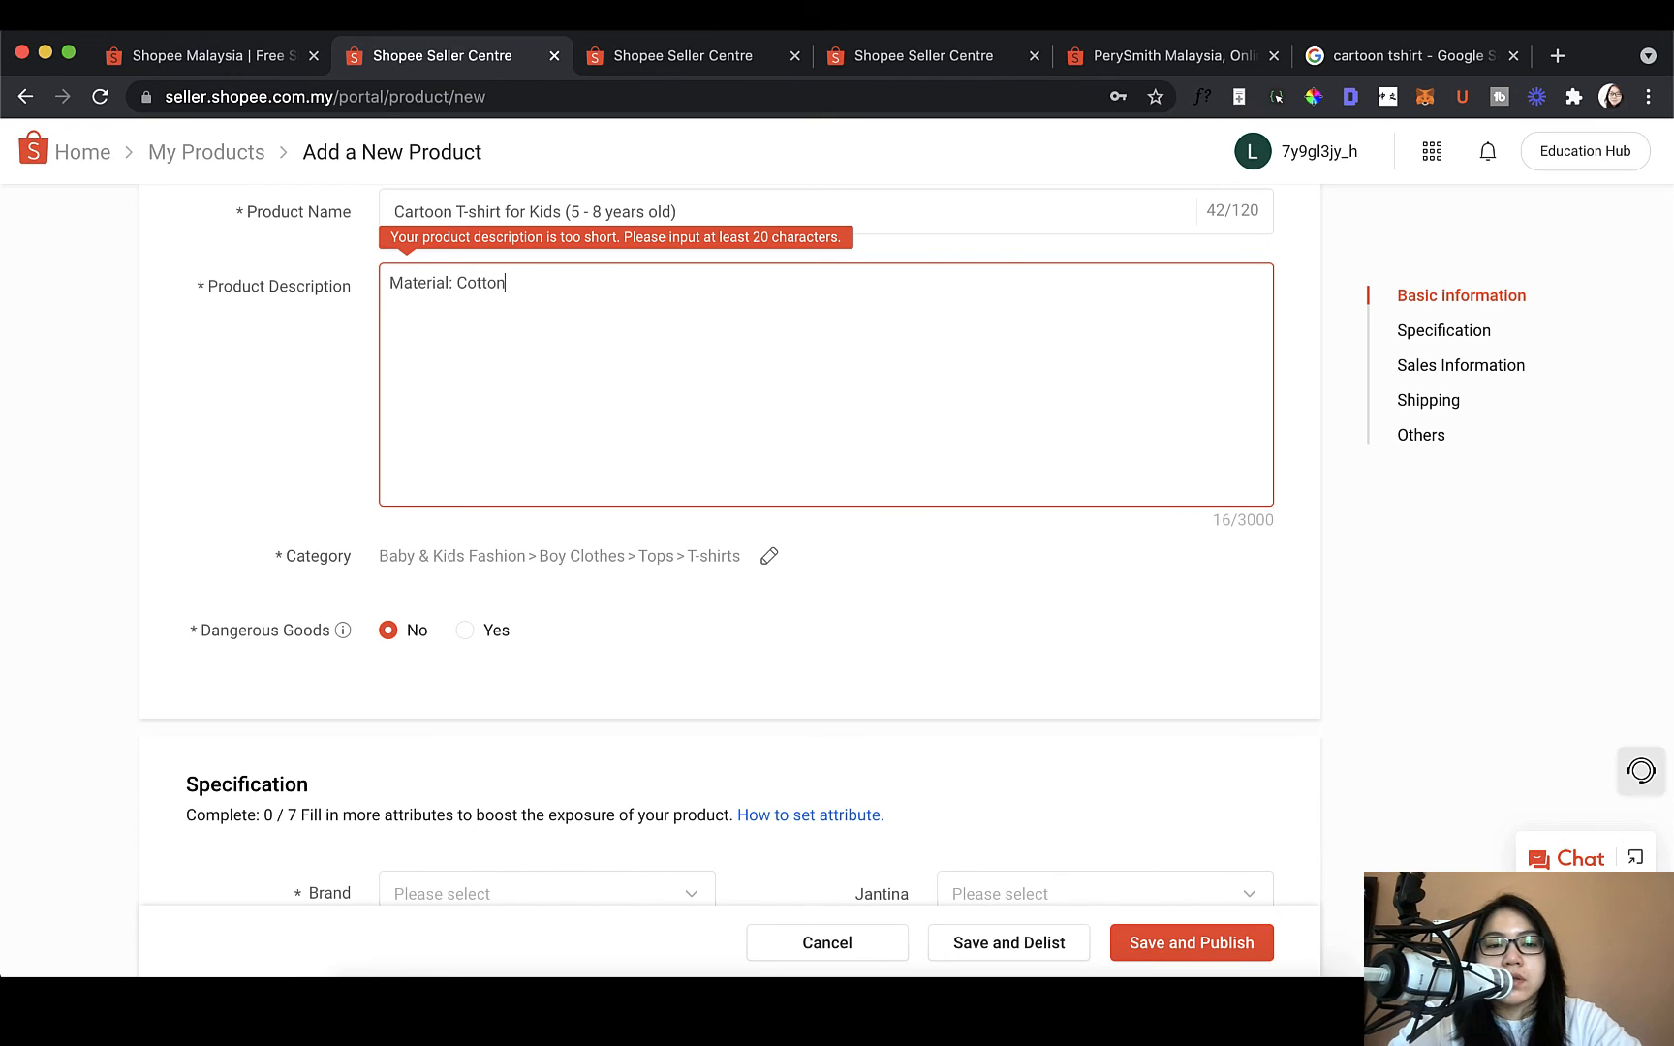
{"action": "key", "text": "Return"}
Step: Add the description lines 'Sizing: See image' and 'This is a unicorn t-shirt.'
{"action": "type", "text": "Sizing:"}
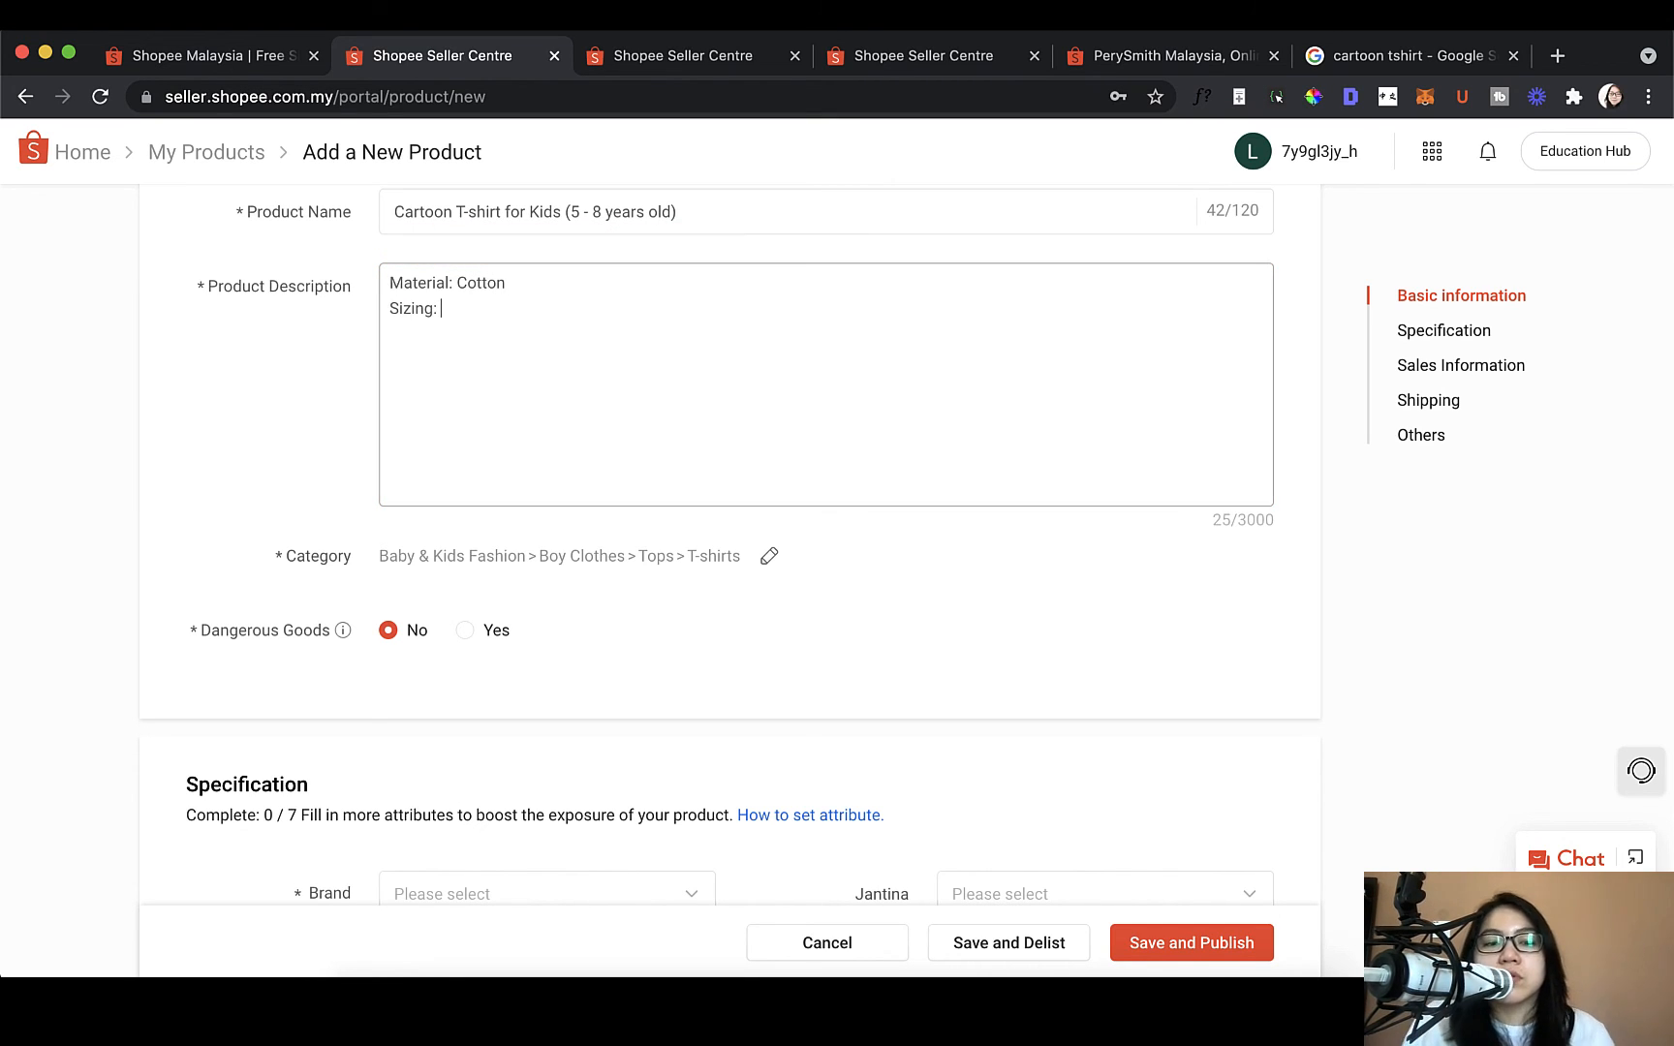
{"action": "scroll", "coordinate": [844, 447], "scroll_direction": "up", "scroll_amount": 6}
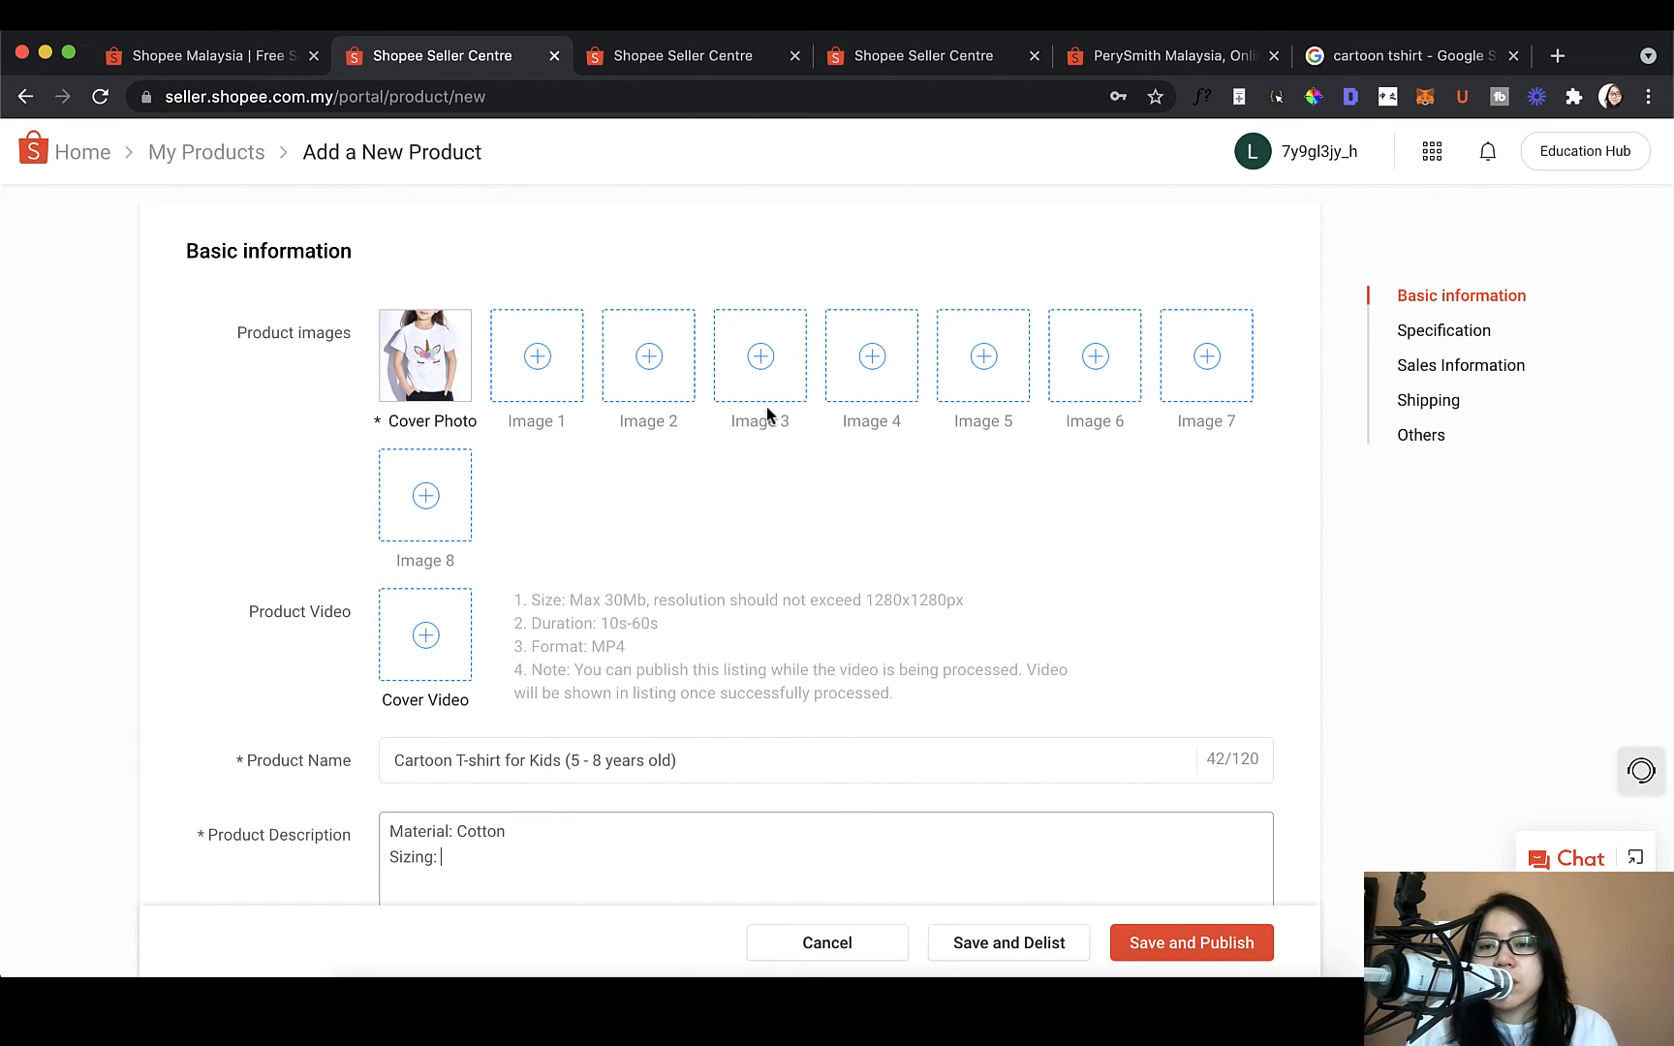
{"action": "scroll", "coordinate": [768, 414], "scroll_direction": "down", "scroll_amount": 4}
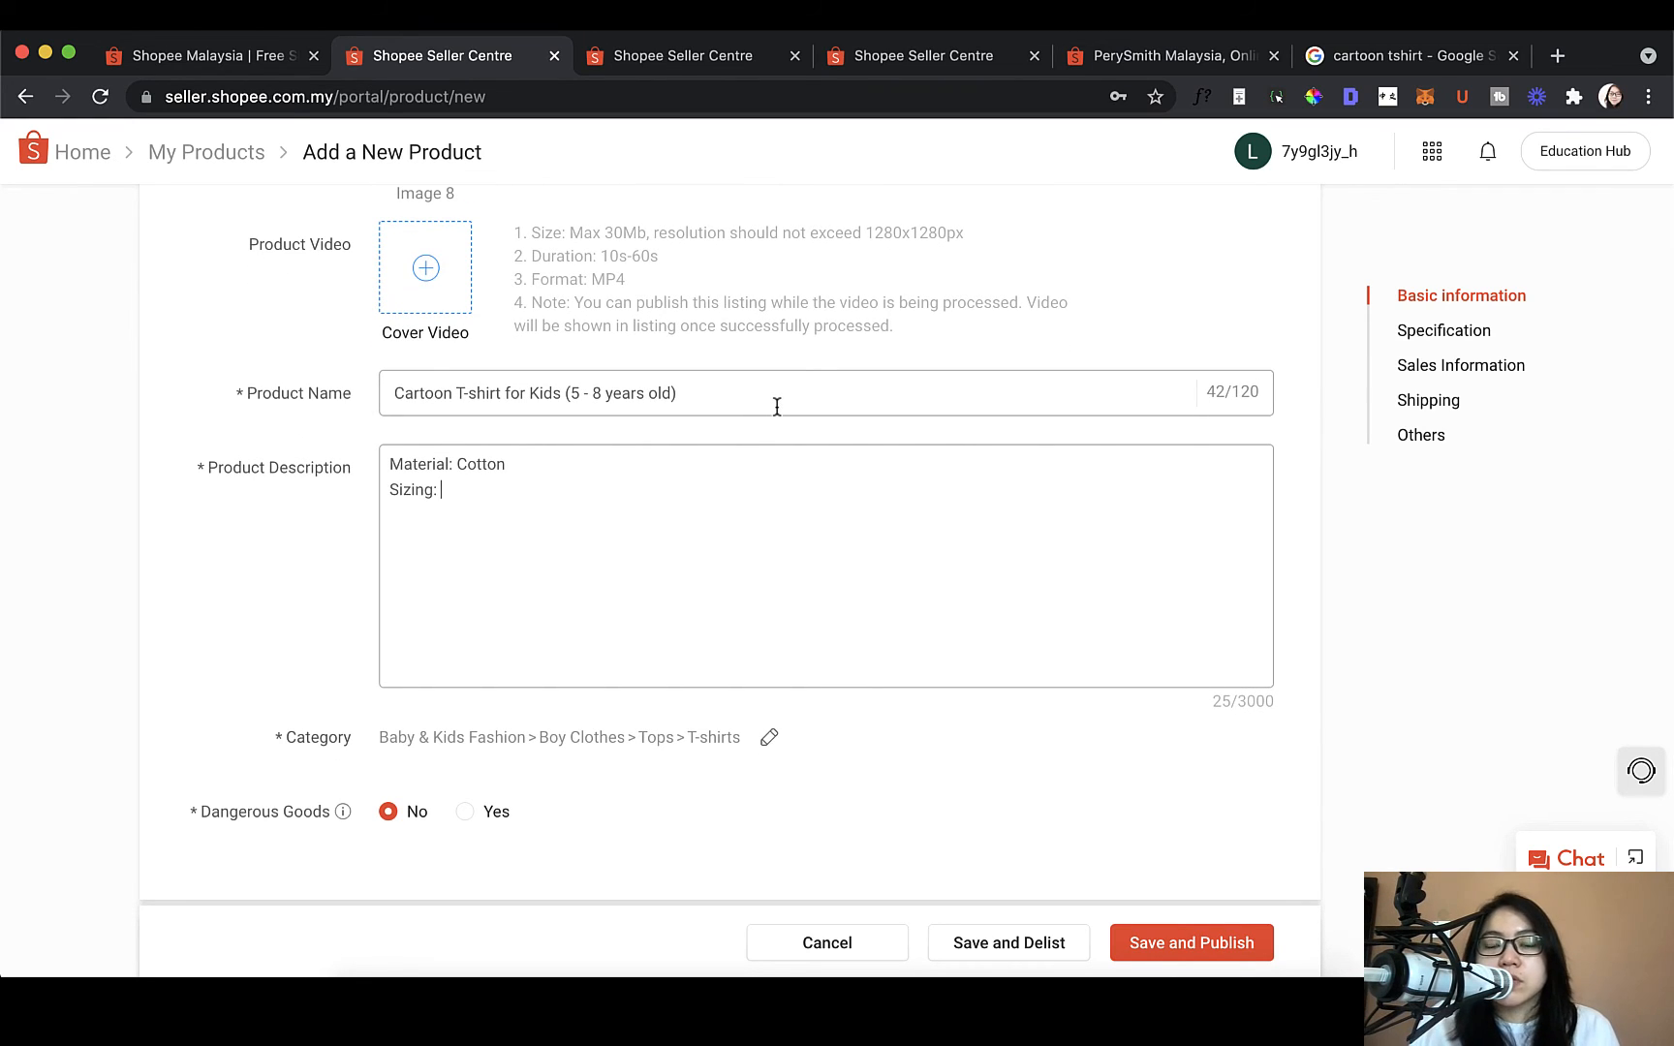
{"action": "left_click", "coordinate": [594, 553]}
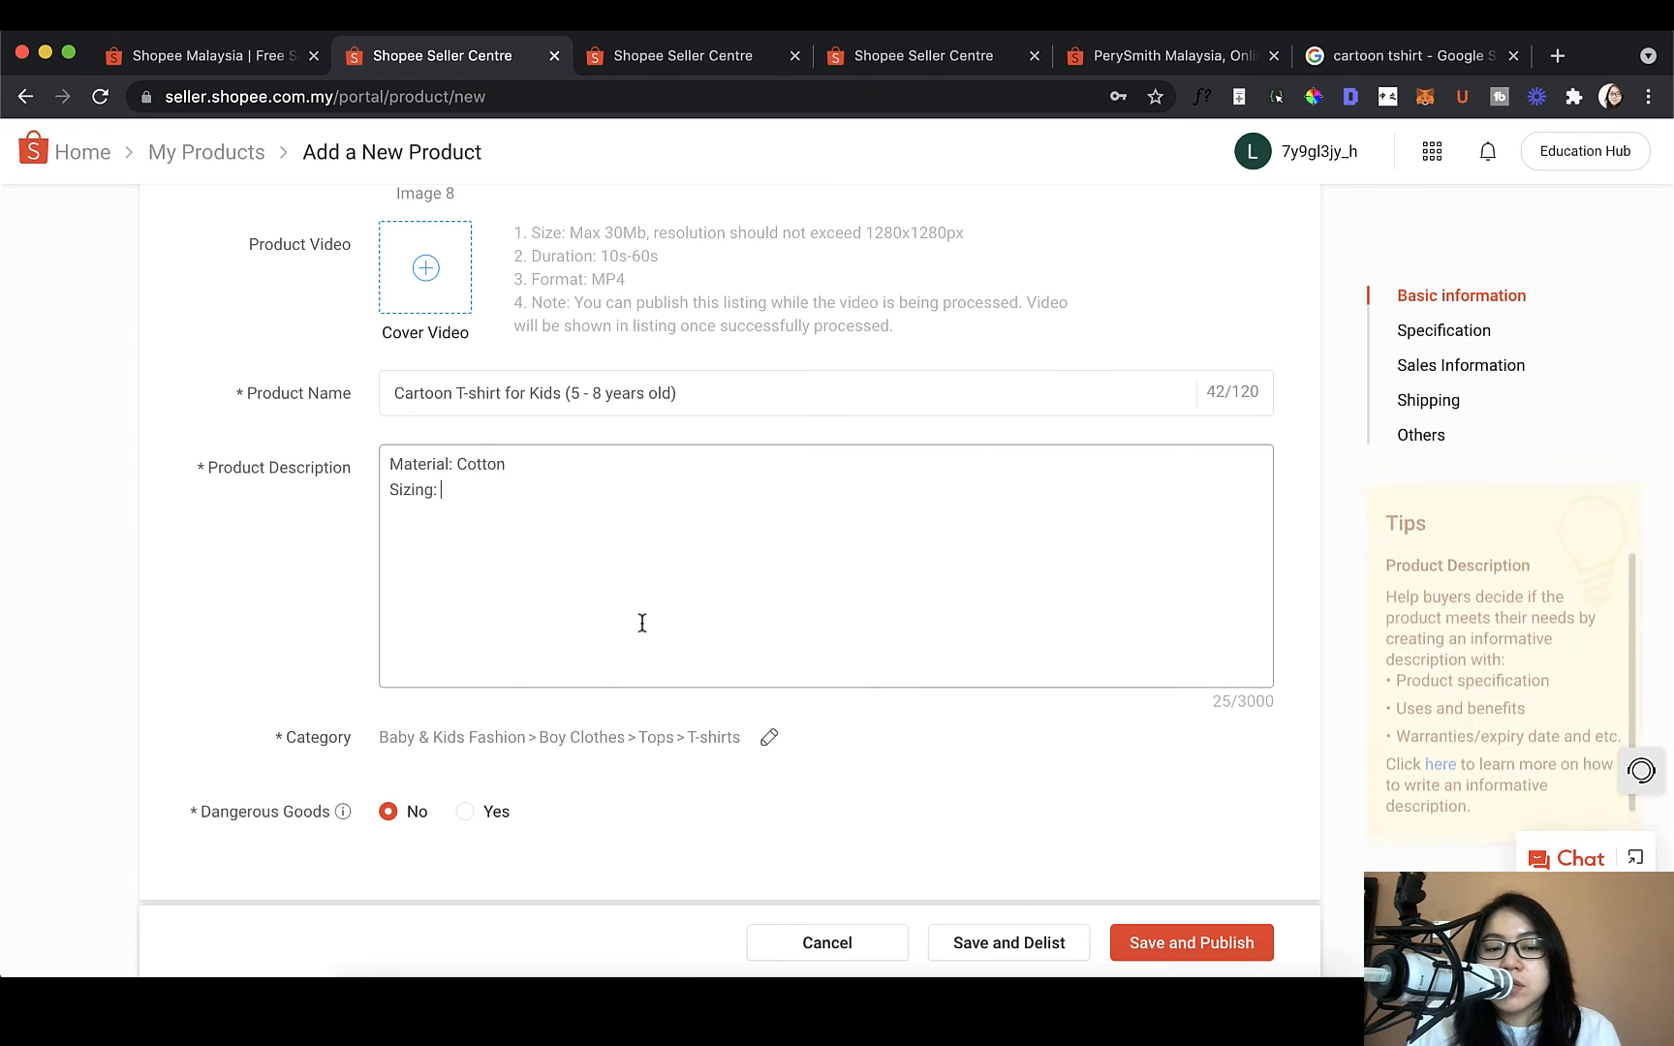
{"action": "scroll", "coordinate": [573, 616], "scroll_direction": "up", "scroll_amount": 4}
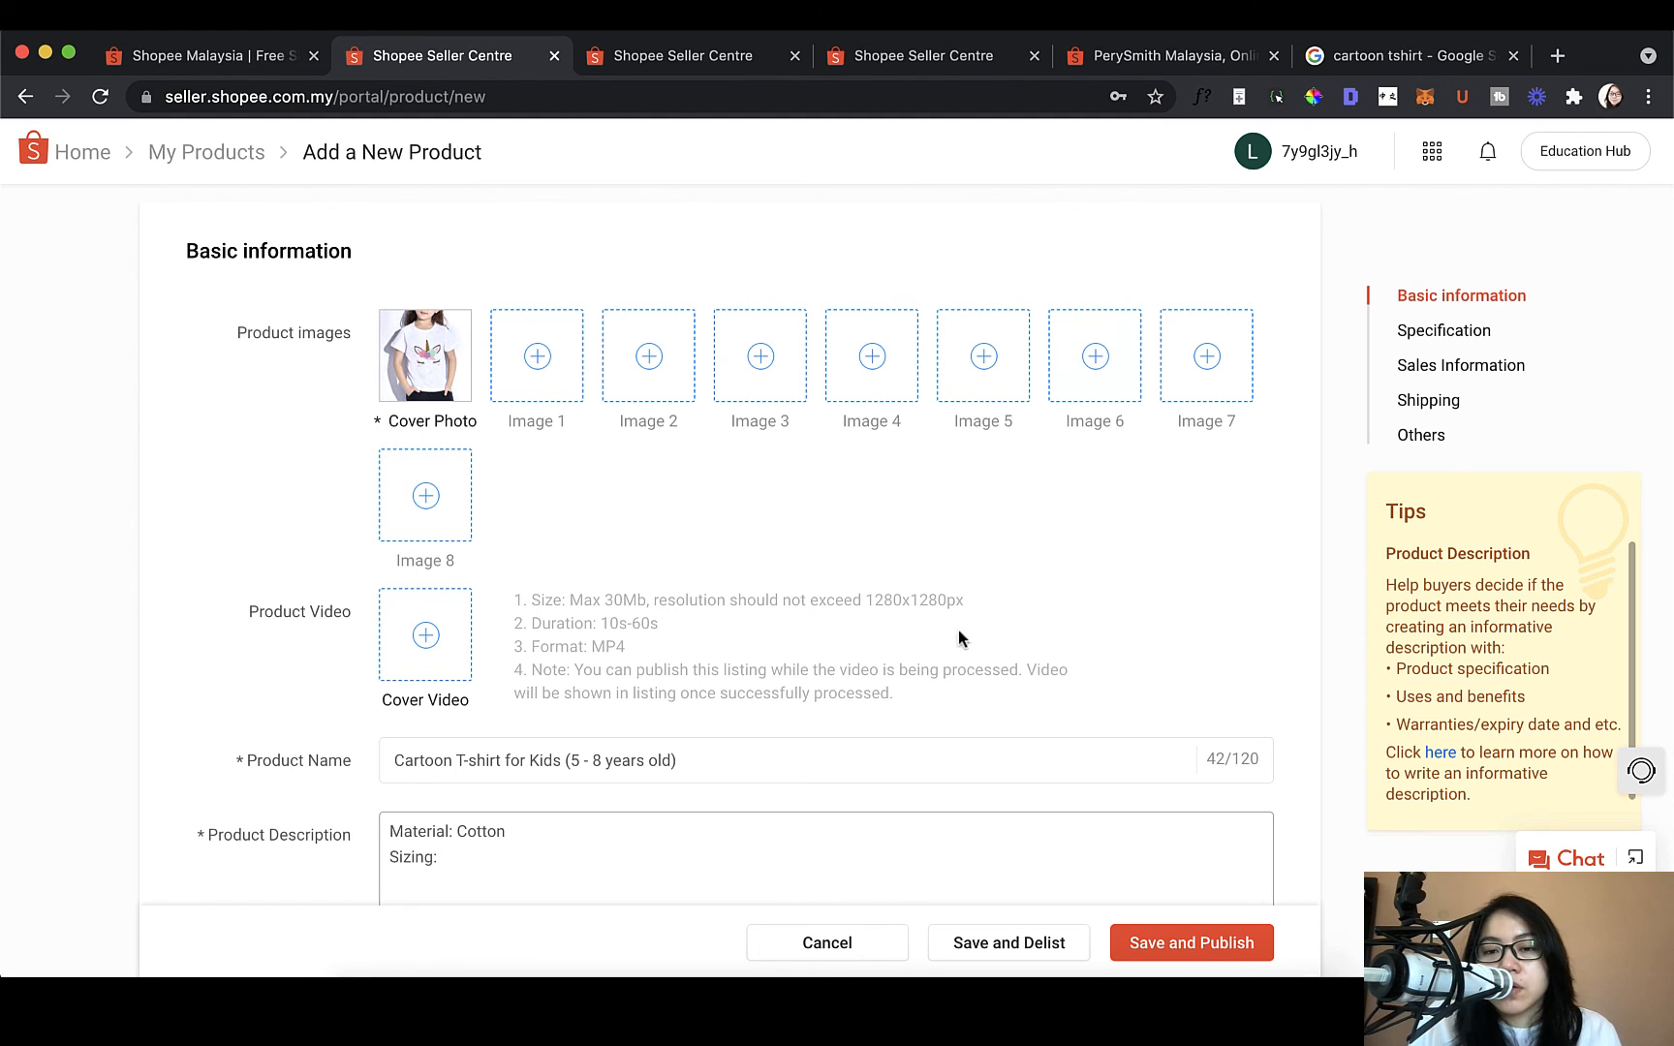
{"action": "scroll", "coordinate": [872, 619], "scroll_direction": "down", "scroll_amount": 5}
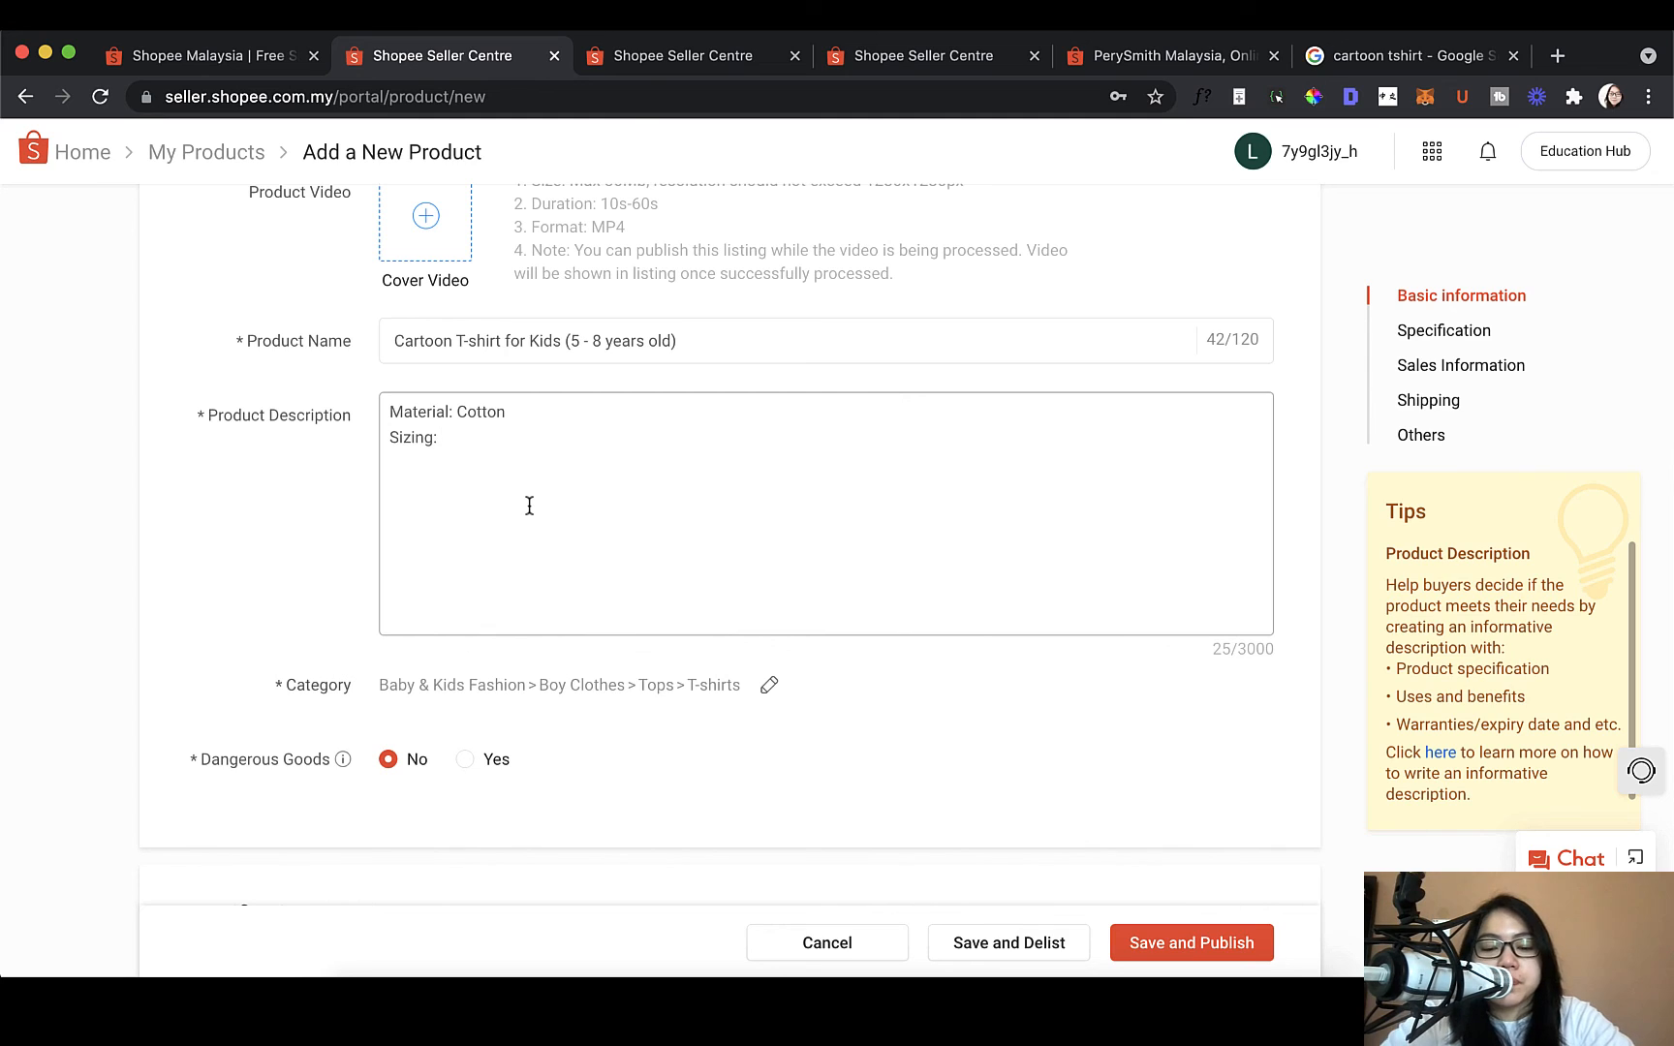
{"action": "type", "text": "See image  "}
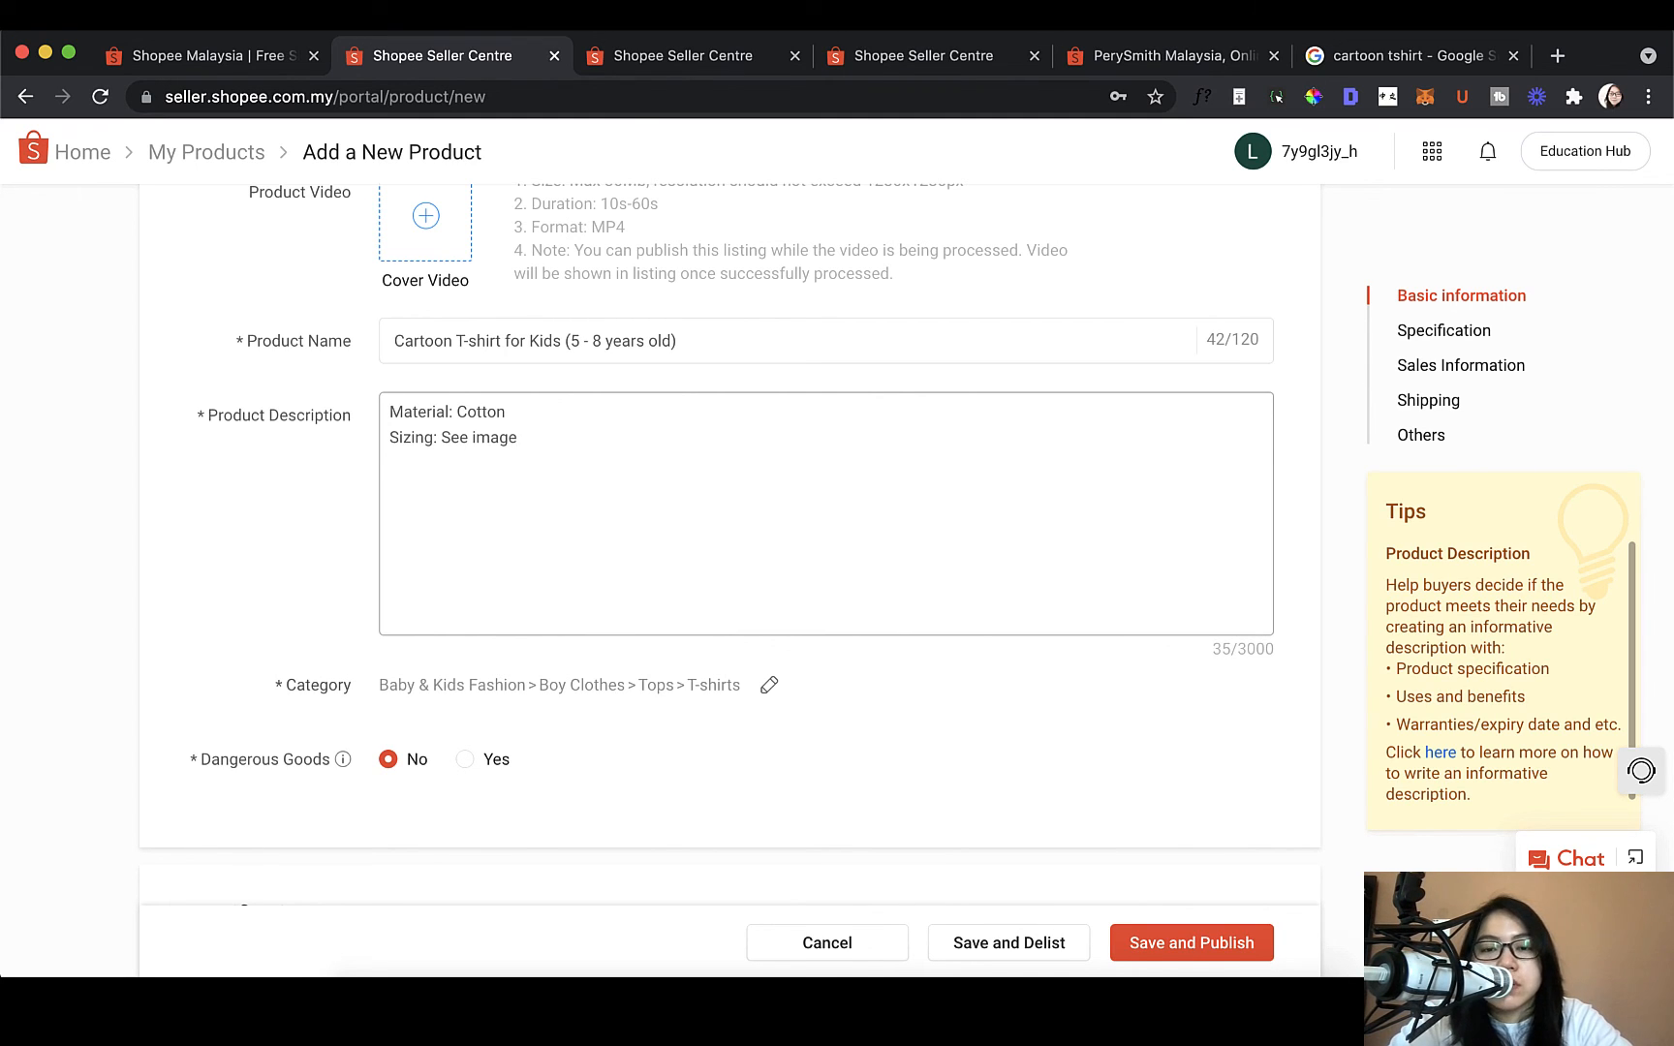
{"action": "type", "text": "This "}
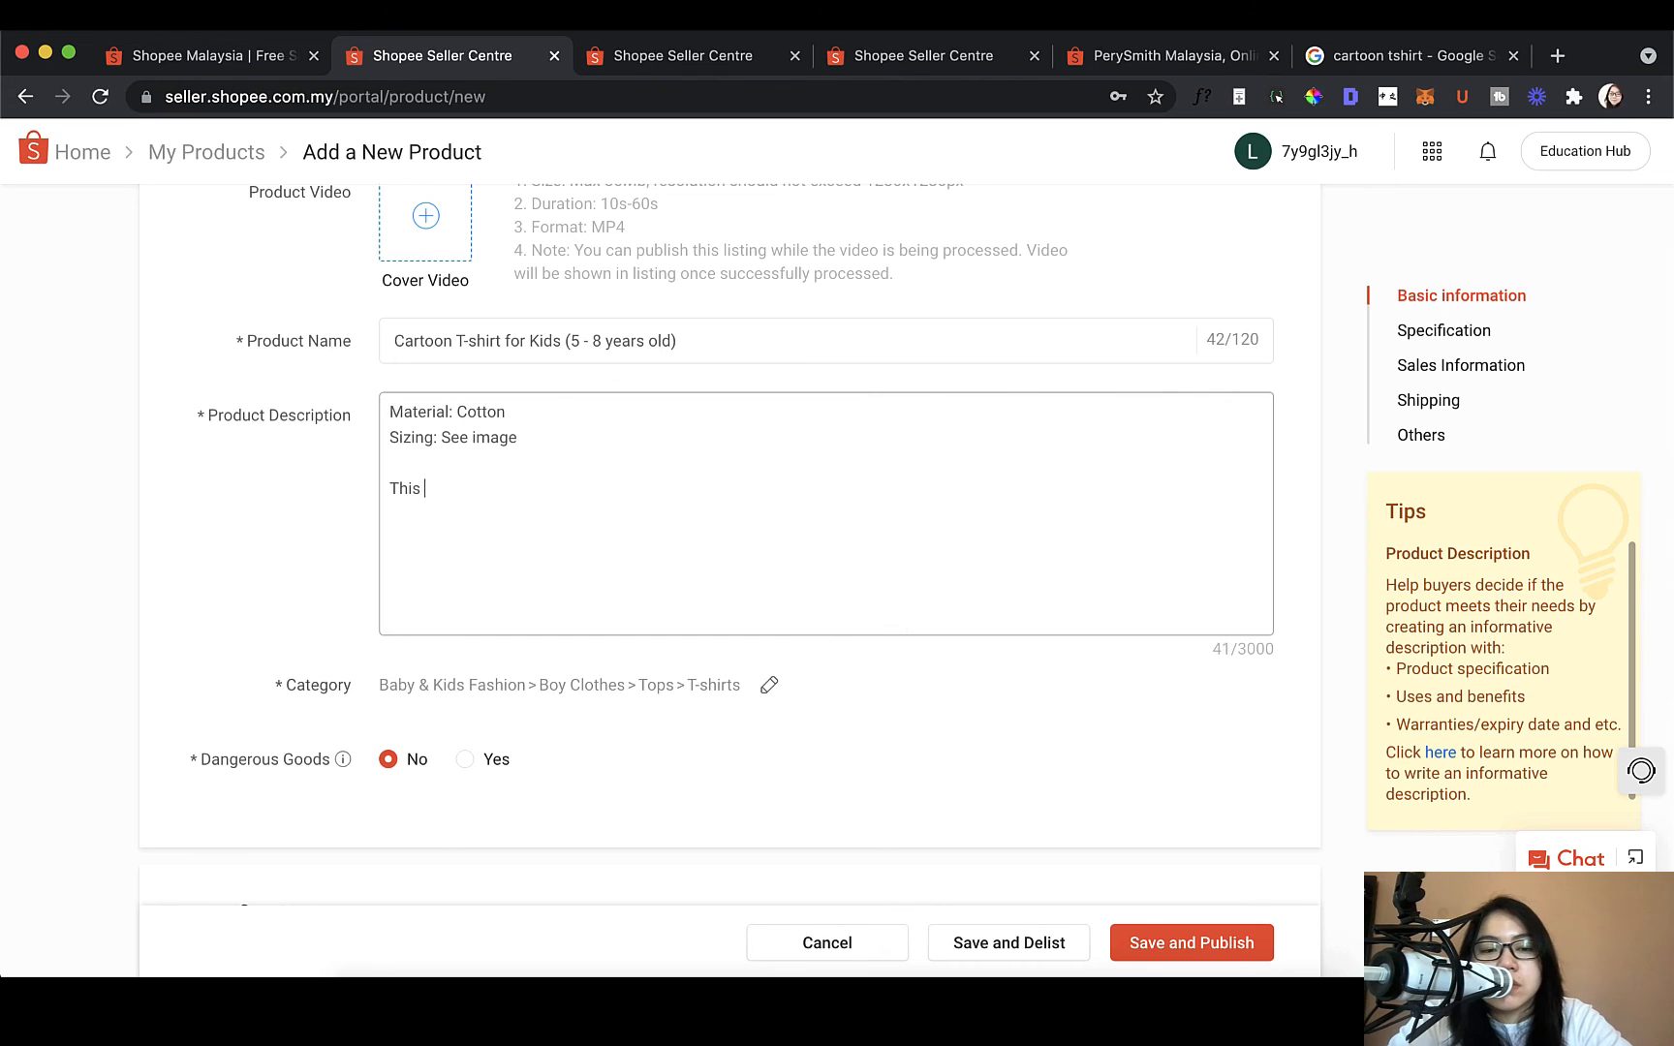
{"action": "type", "text": "is a unicorn "}
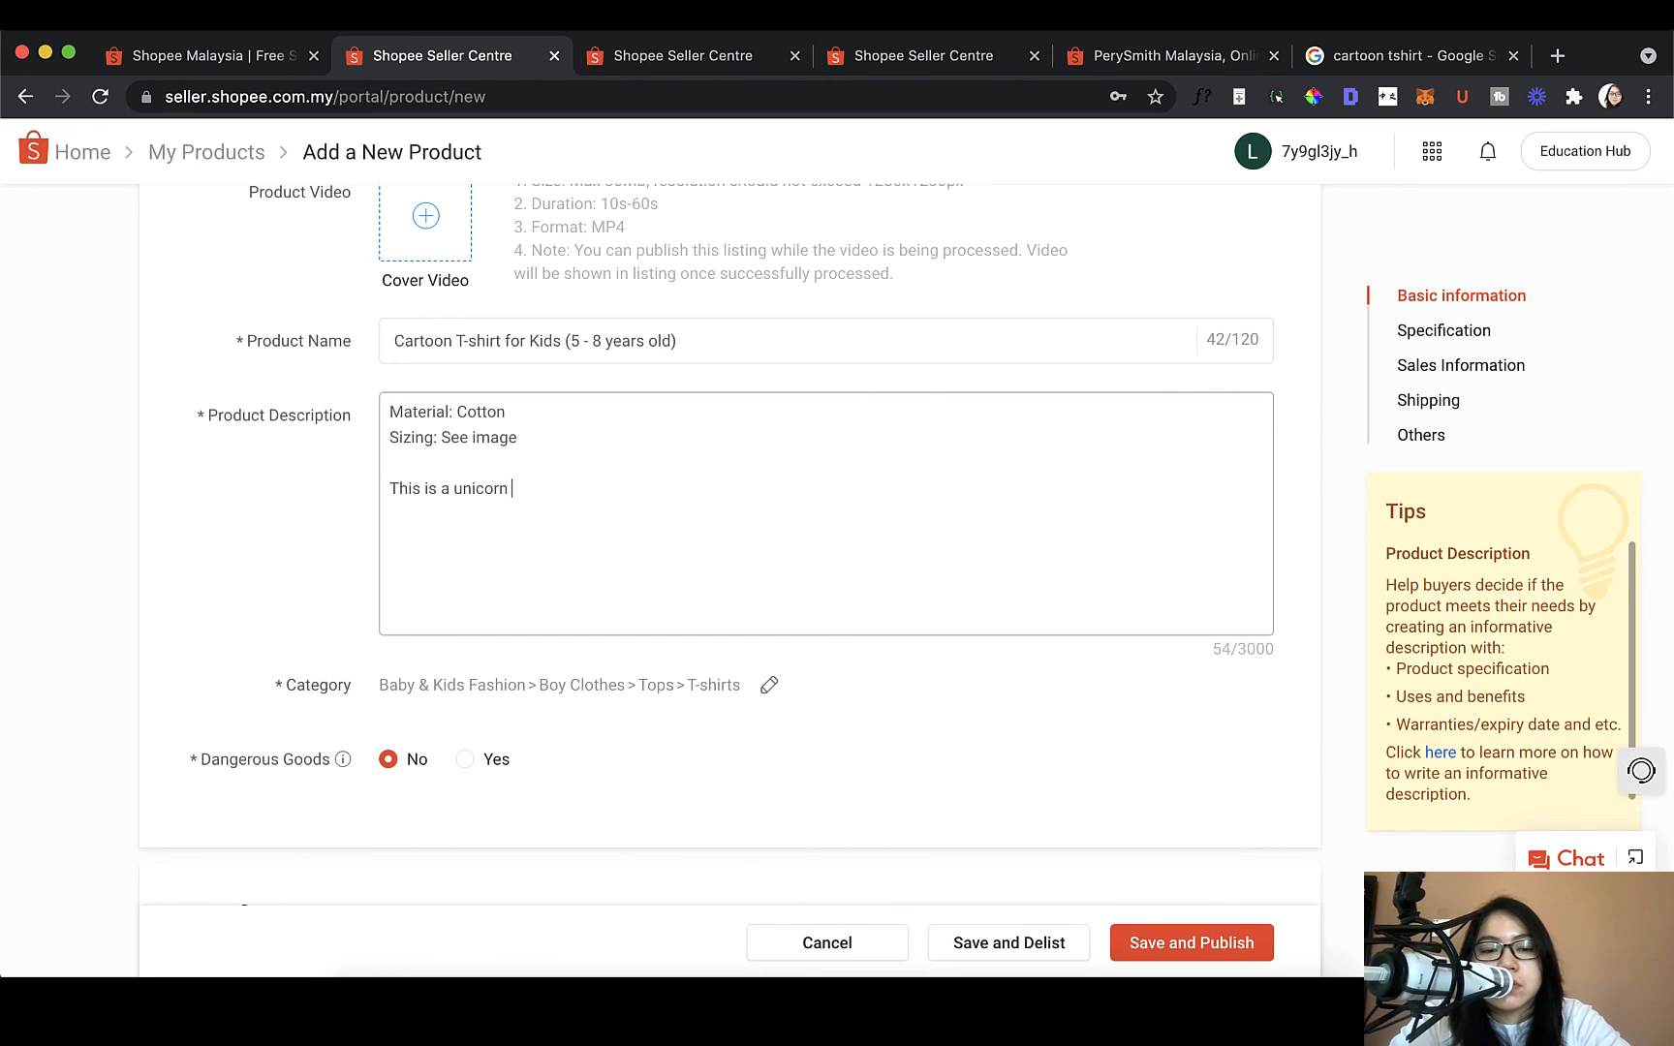
{"action": "type", "text": "t-s"}
{"action": "key", "text": "BackSpace"}
{"action": "type", "text": "-shi"}
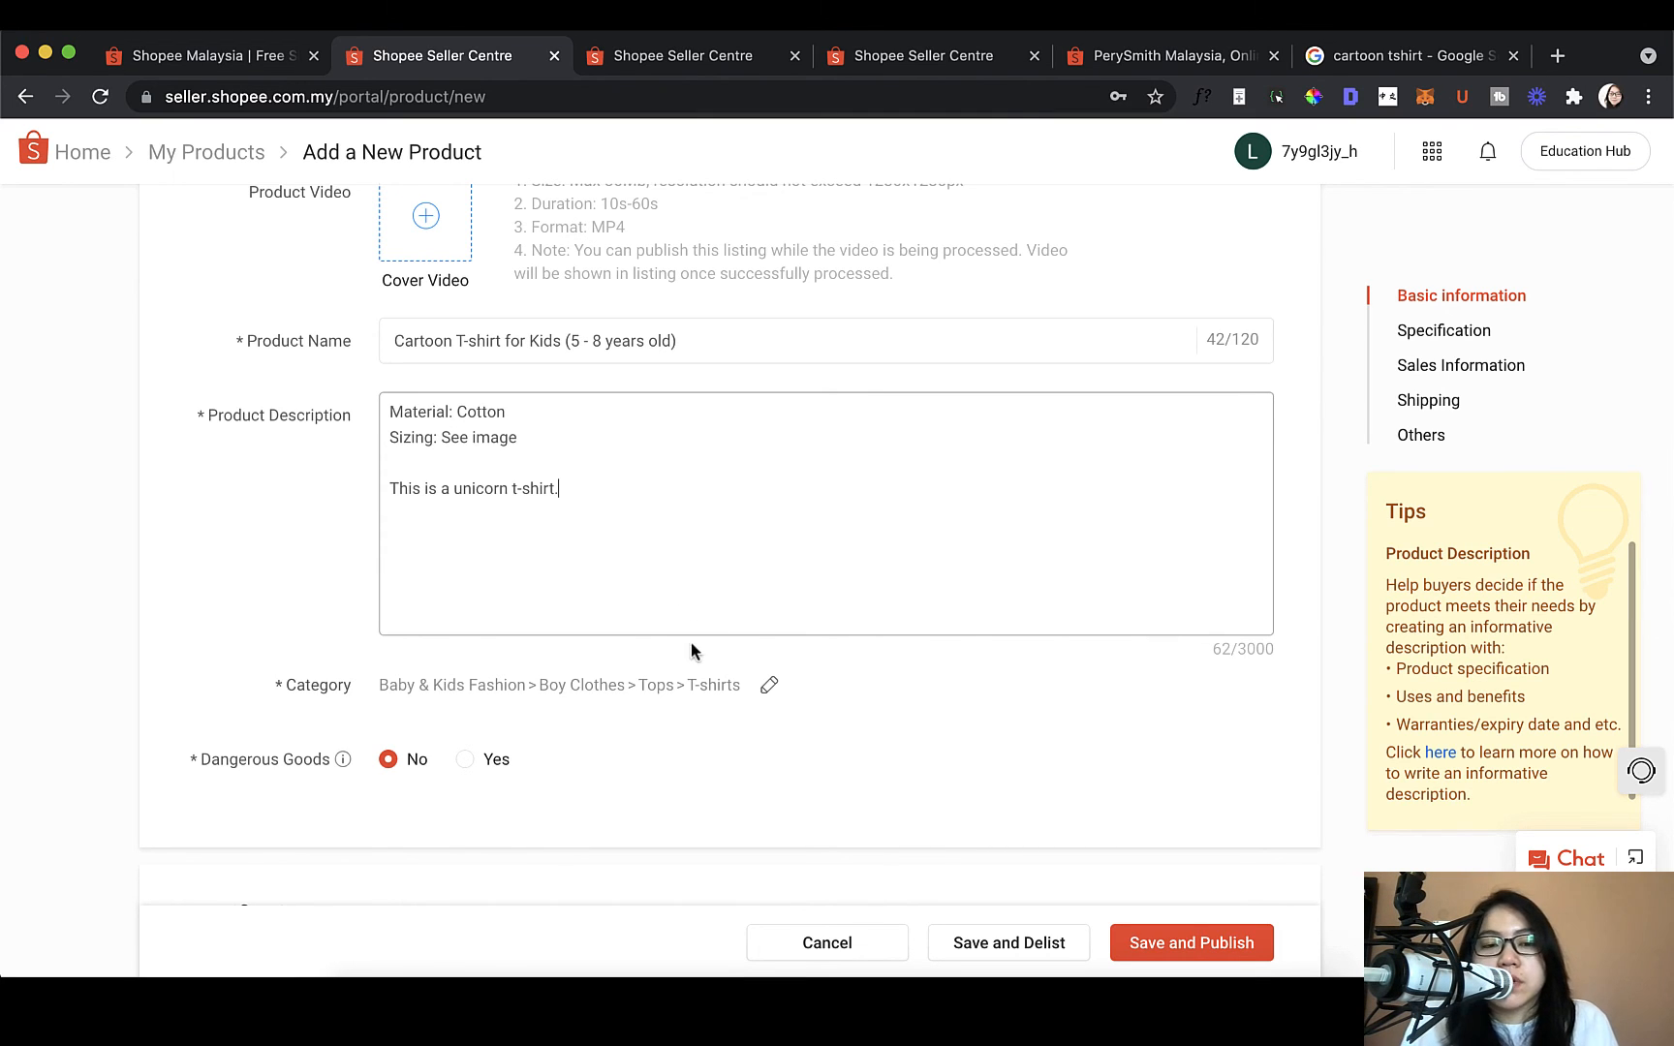
{"action": "scroll", "coordinate": [699, 641], "scroll_direction": "down", "scroll_amount": 4}
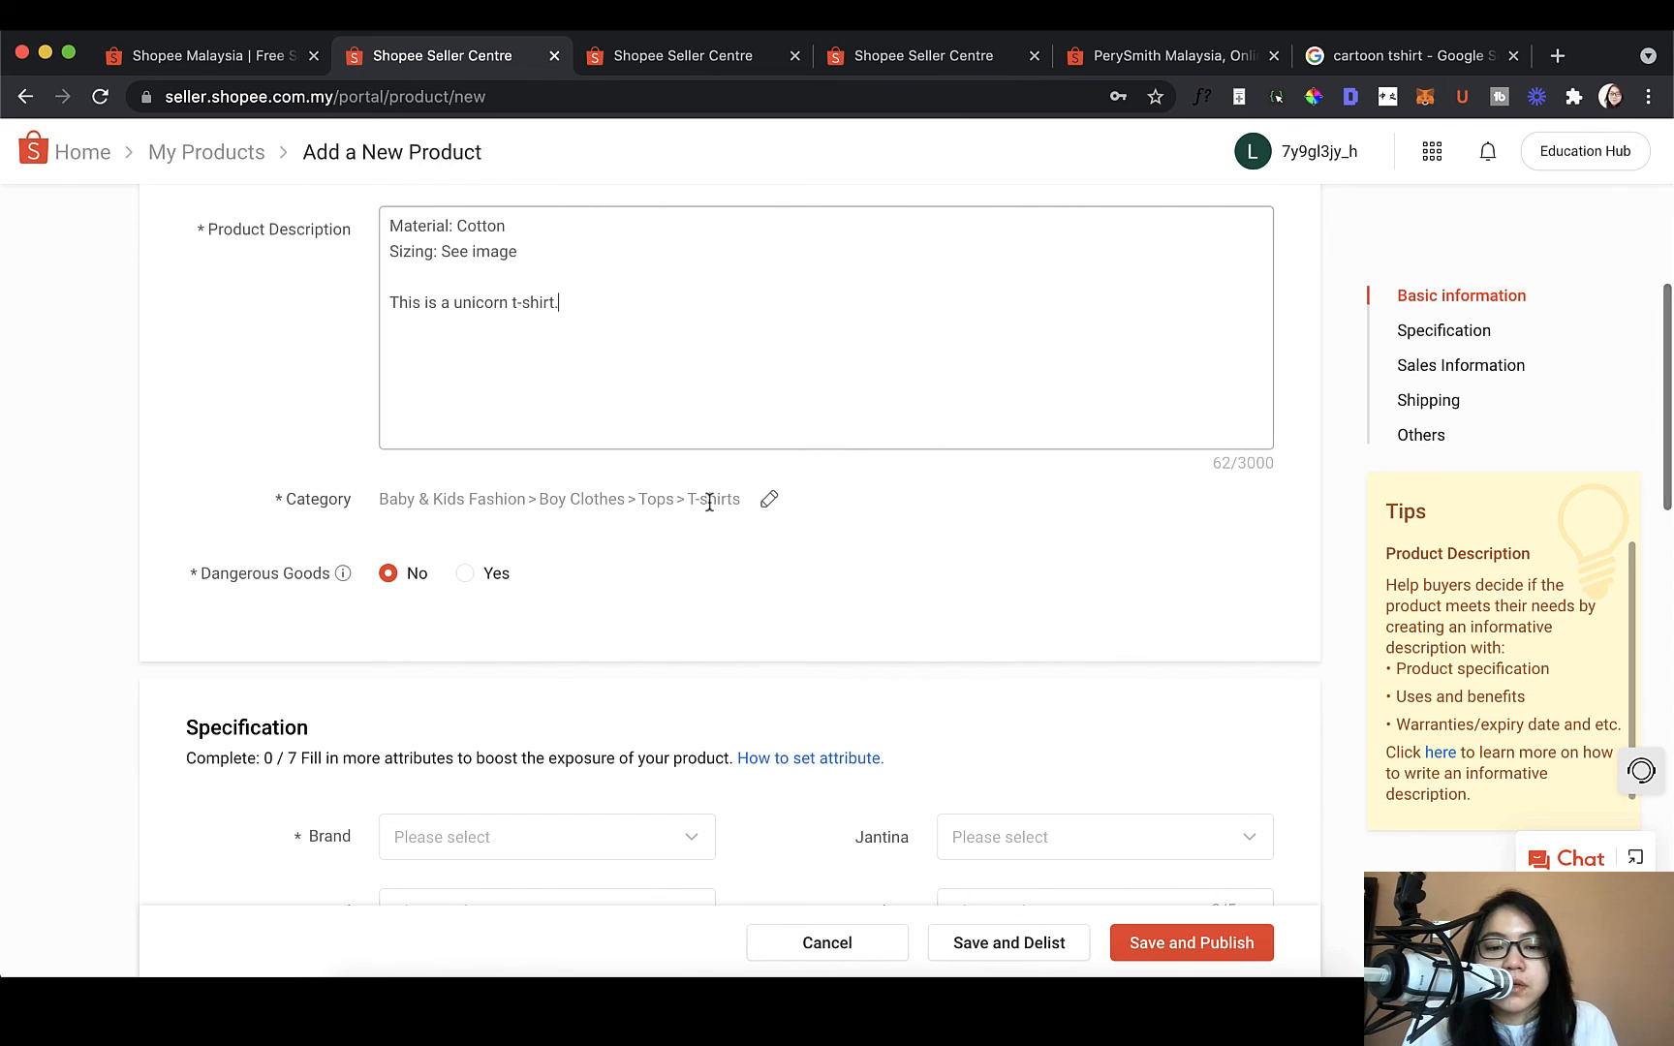
{"action": "left_click_drag", "start_coordinate": [385, 501], "coordinate": [627, 493]}
{"action": "left_click", "coordinate": [736, 495]}
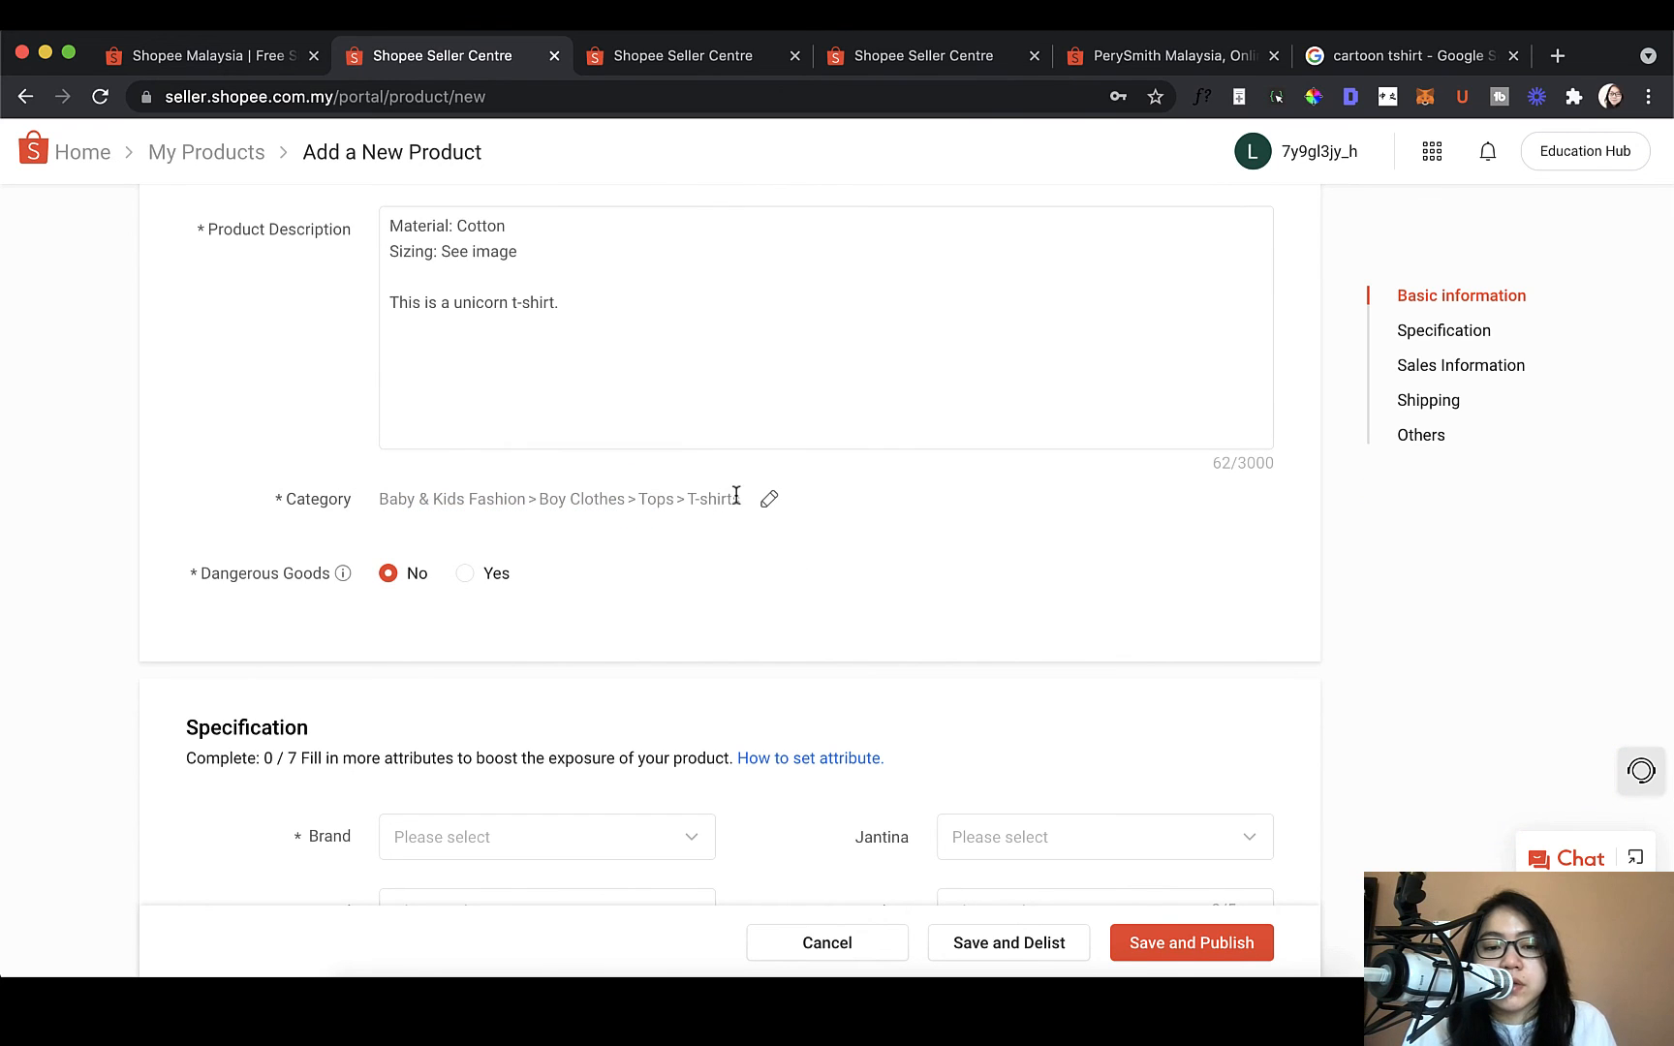
Step: Set the brand to NoBrand, then open the add-your-brand page from the brand list
{"action": "scroll", "coordinate": [823, 554], "scroll_direction": "down", "scroll_amount": 4}
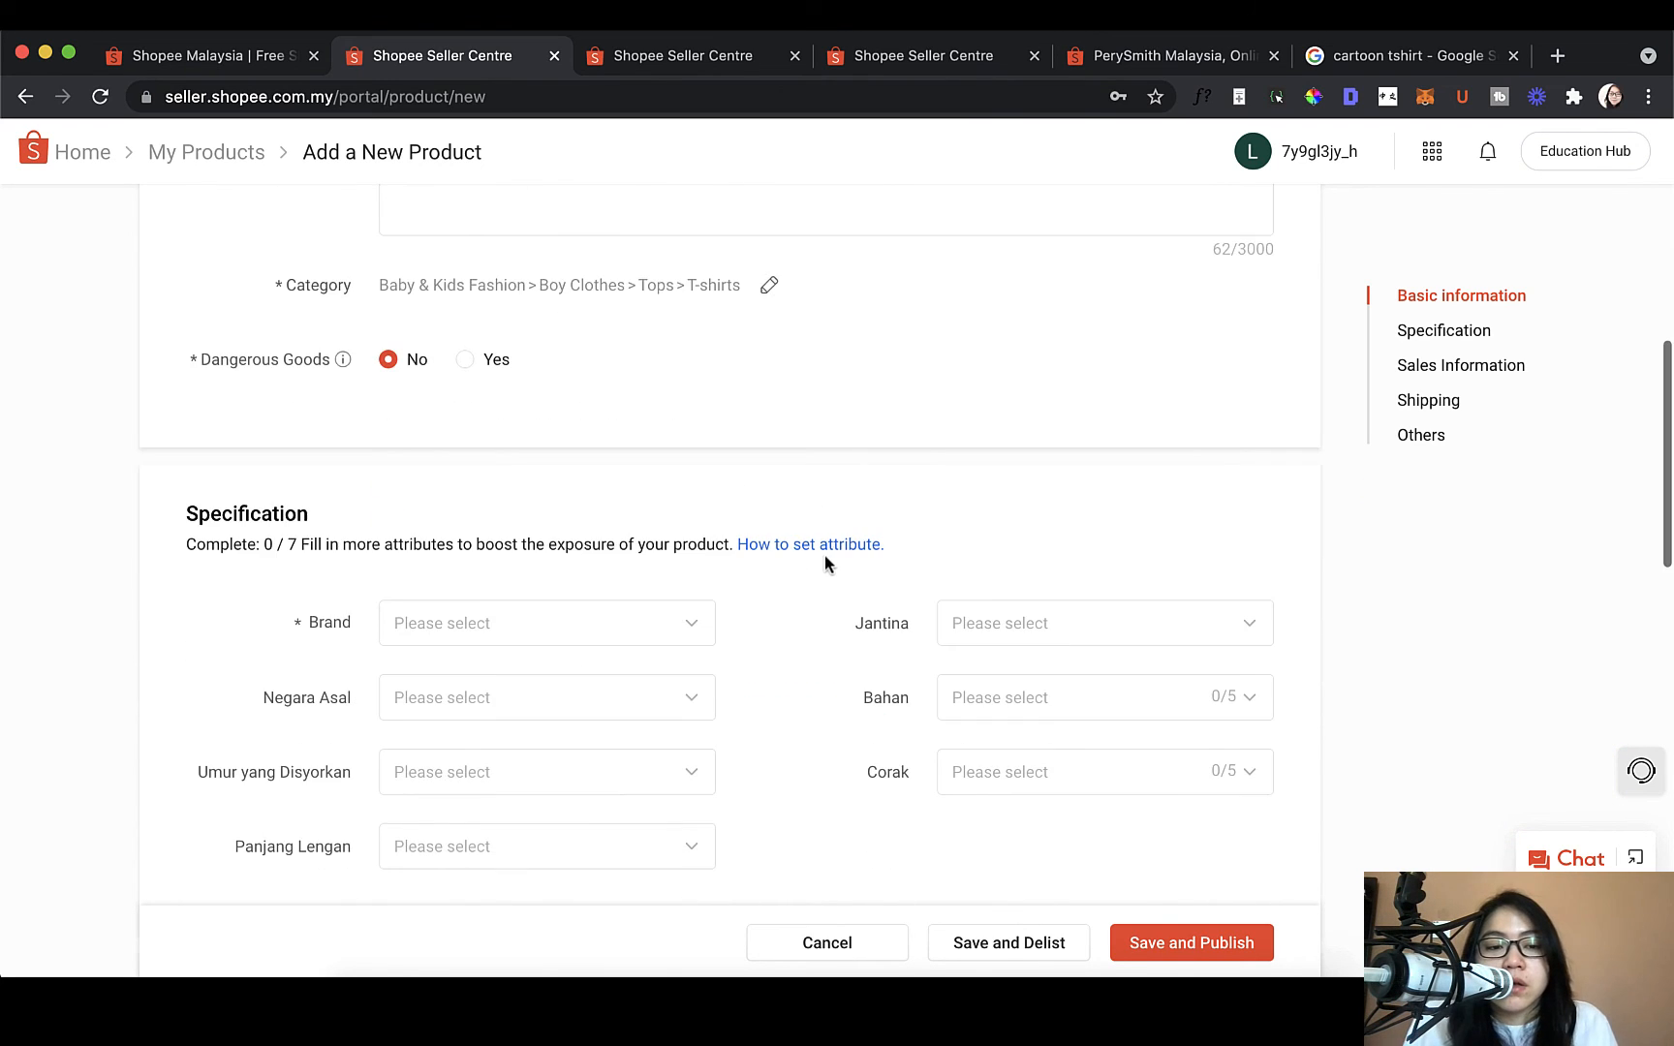
{"action": "mouse_move", "coordinate": [341, 367]}
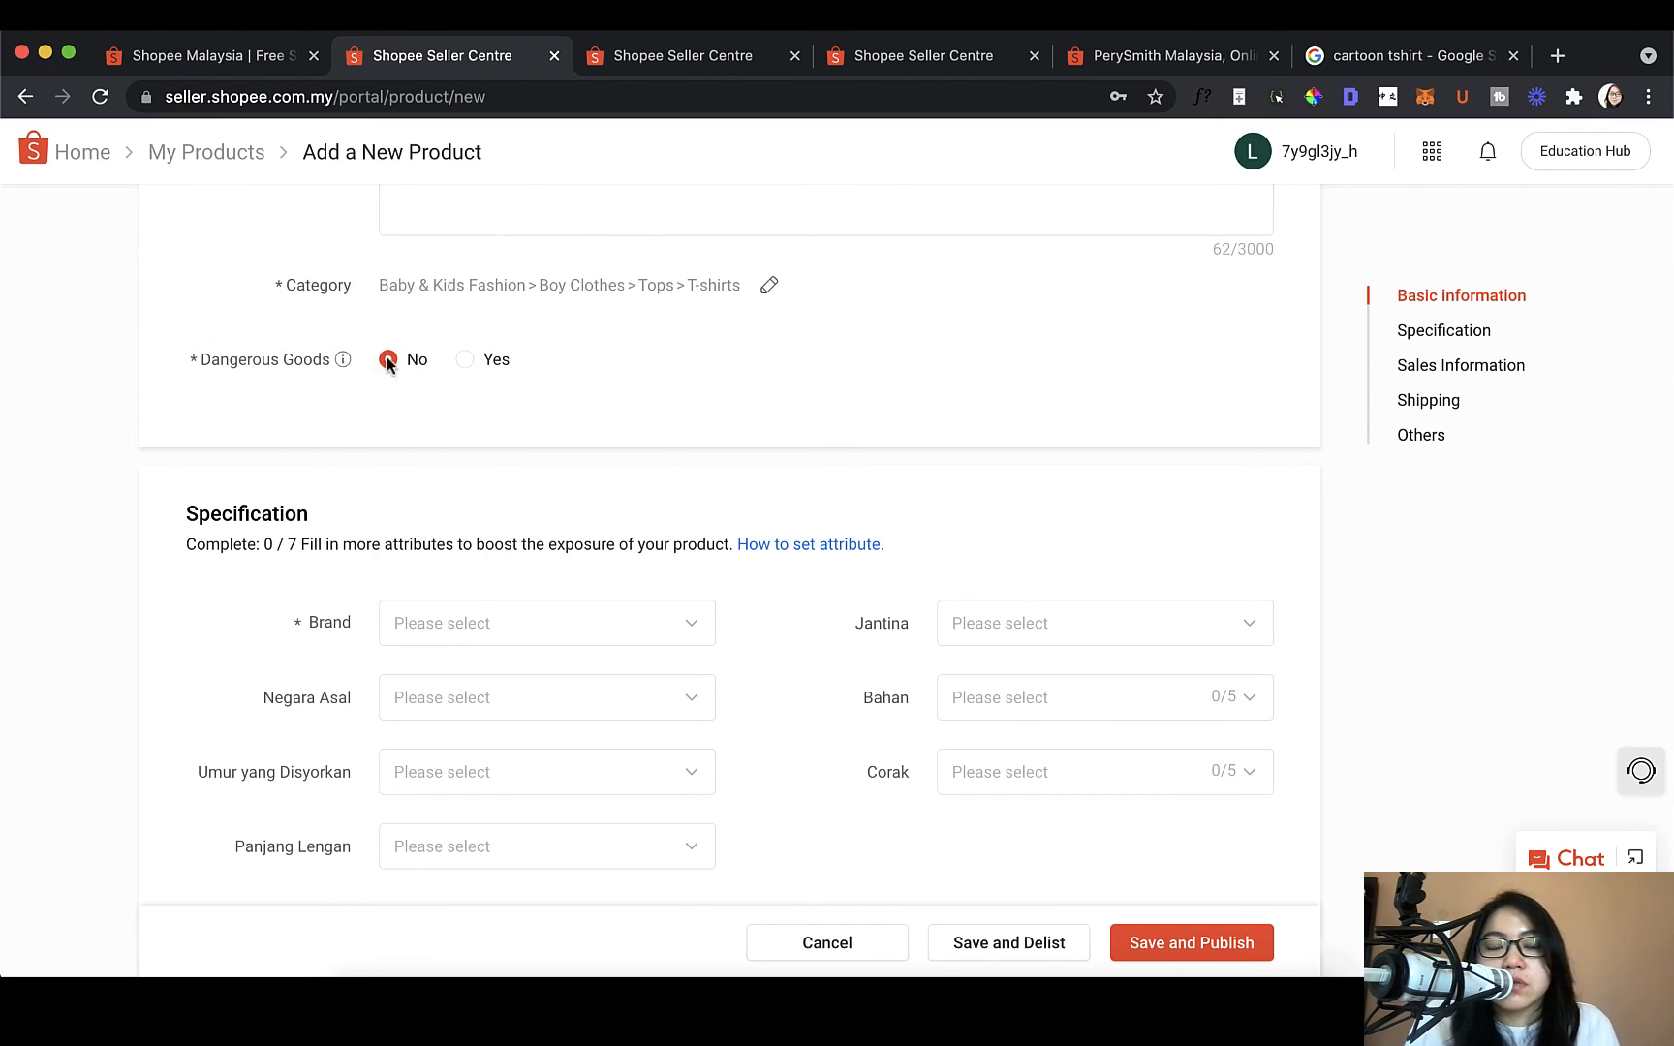
{"action": "scroll", "coordinate": [550, 441], "scroll_direction": "down", "scroll_amount": 2}
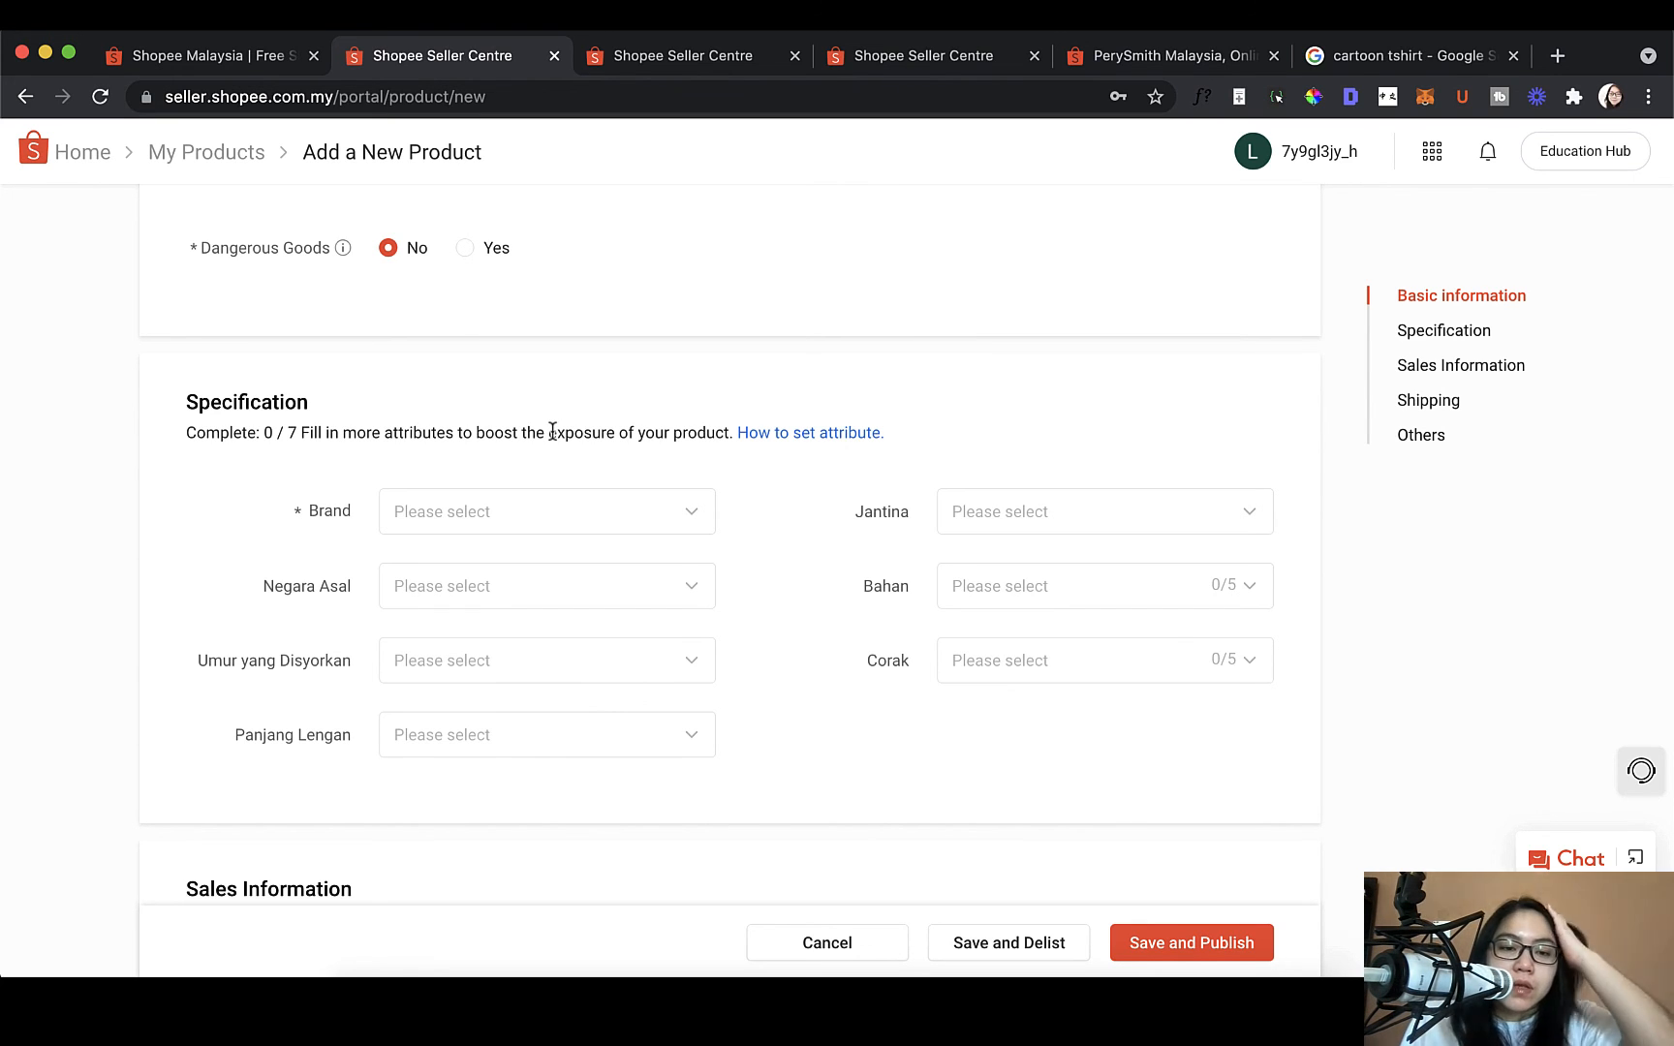
{"action": "scroll", "coordinate": [552, 434], "scroll_direction": "down", "scroll_amount": 3}
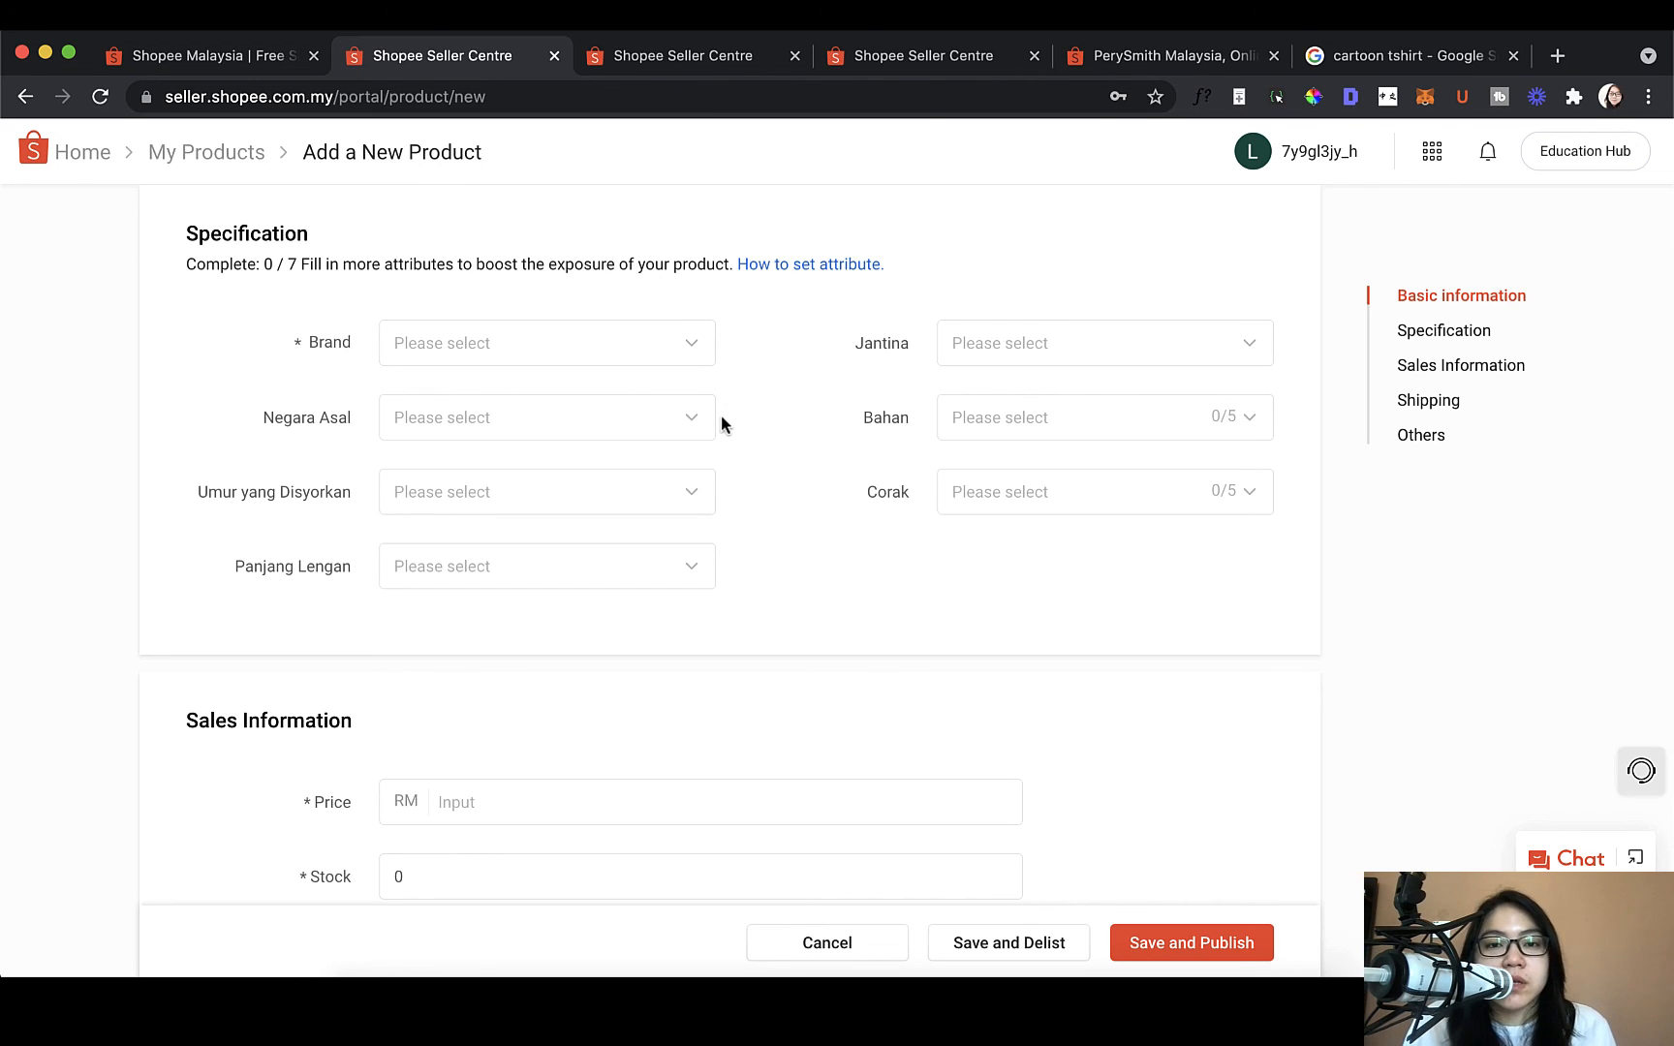
{"action": "left_click", "coordinate": [446, 346]}
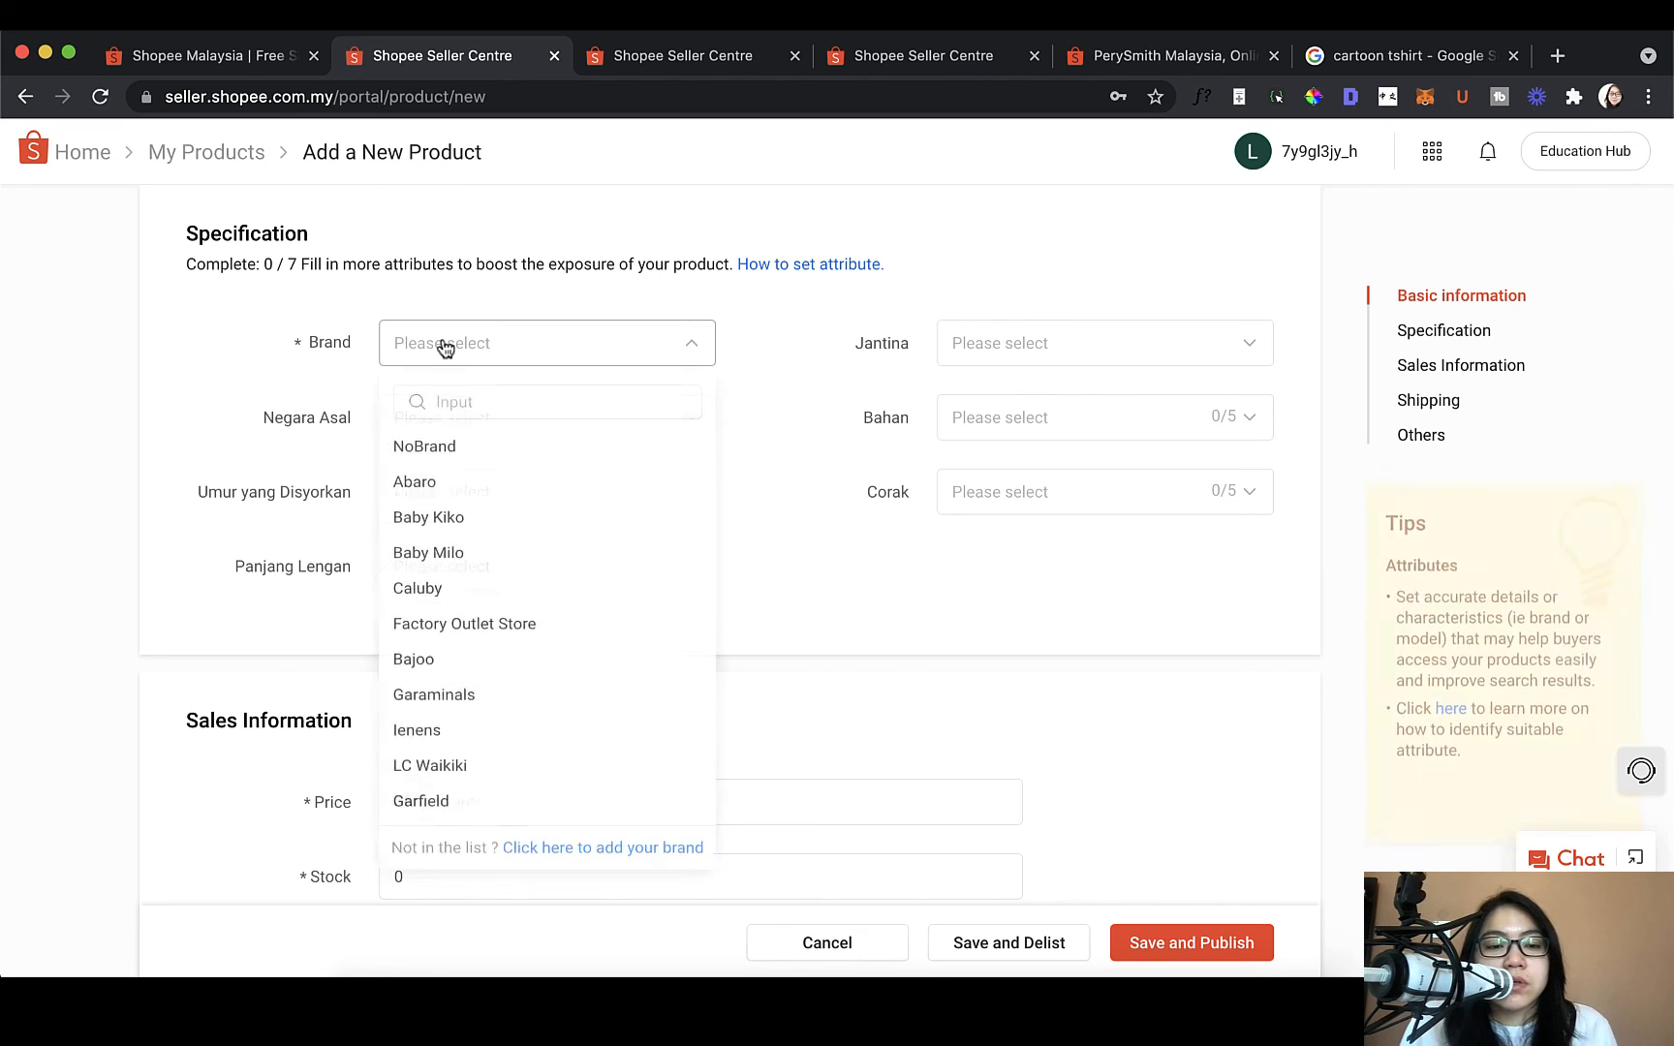
{"action": "left_click", "coordinate": [496, 460]}
{"action": "left_click", "coordinate": [518, 365]}
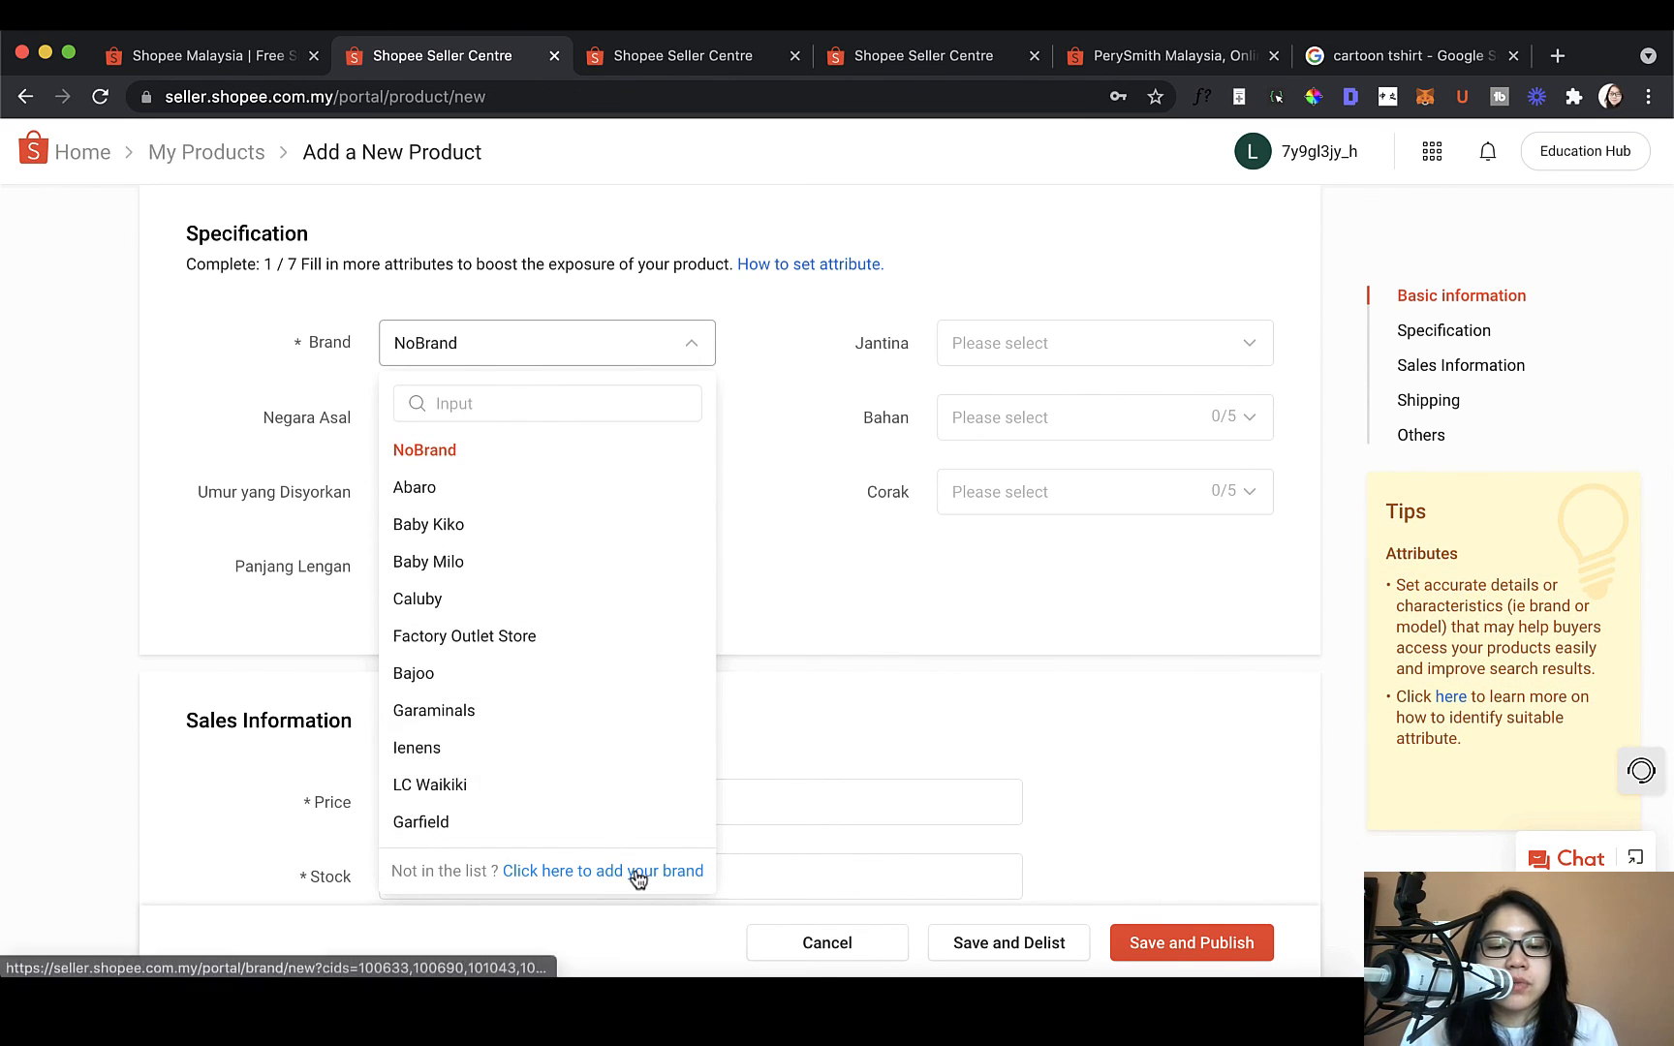
{"action": "left_click", "coordinate": [636, 877]}
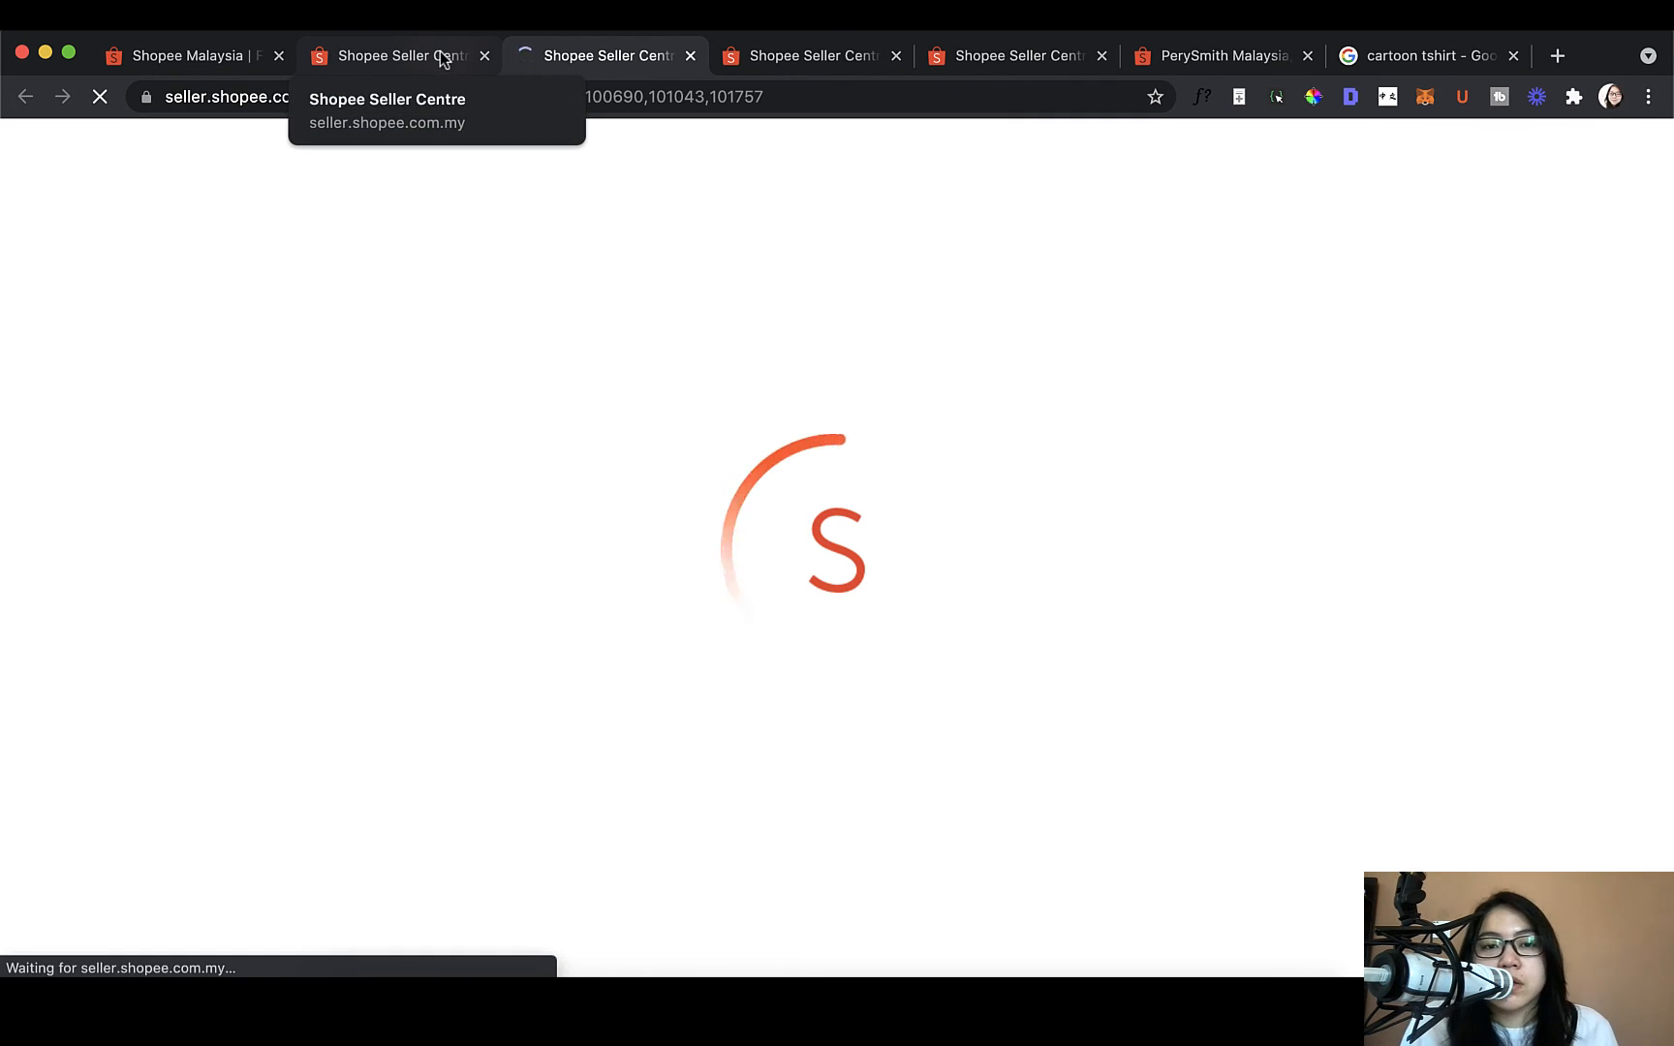
Step: Close the add-a-brand tab, leaving without submitting a brand
{"action": "scroll", "coordinate": [464, 281], "scroll_direction": "down", "scroll_amount": 2}
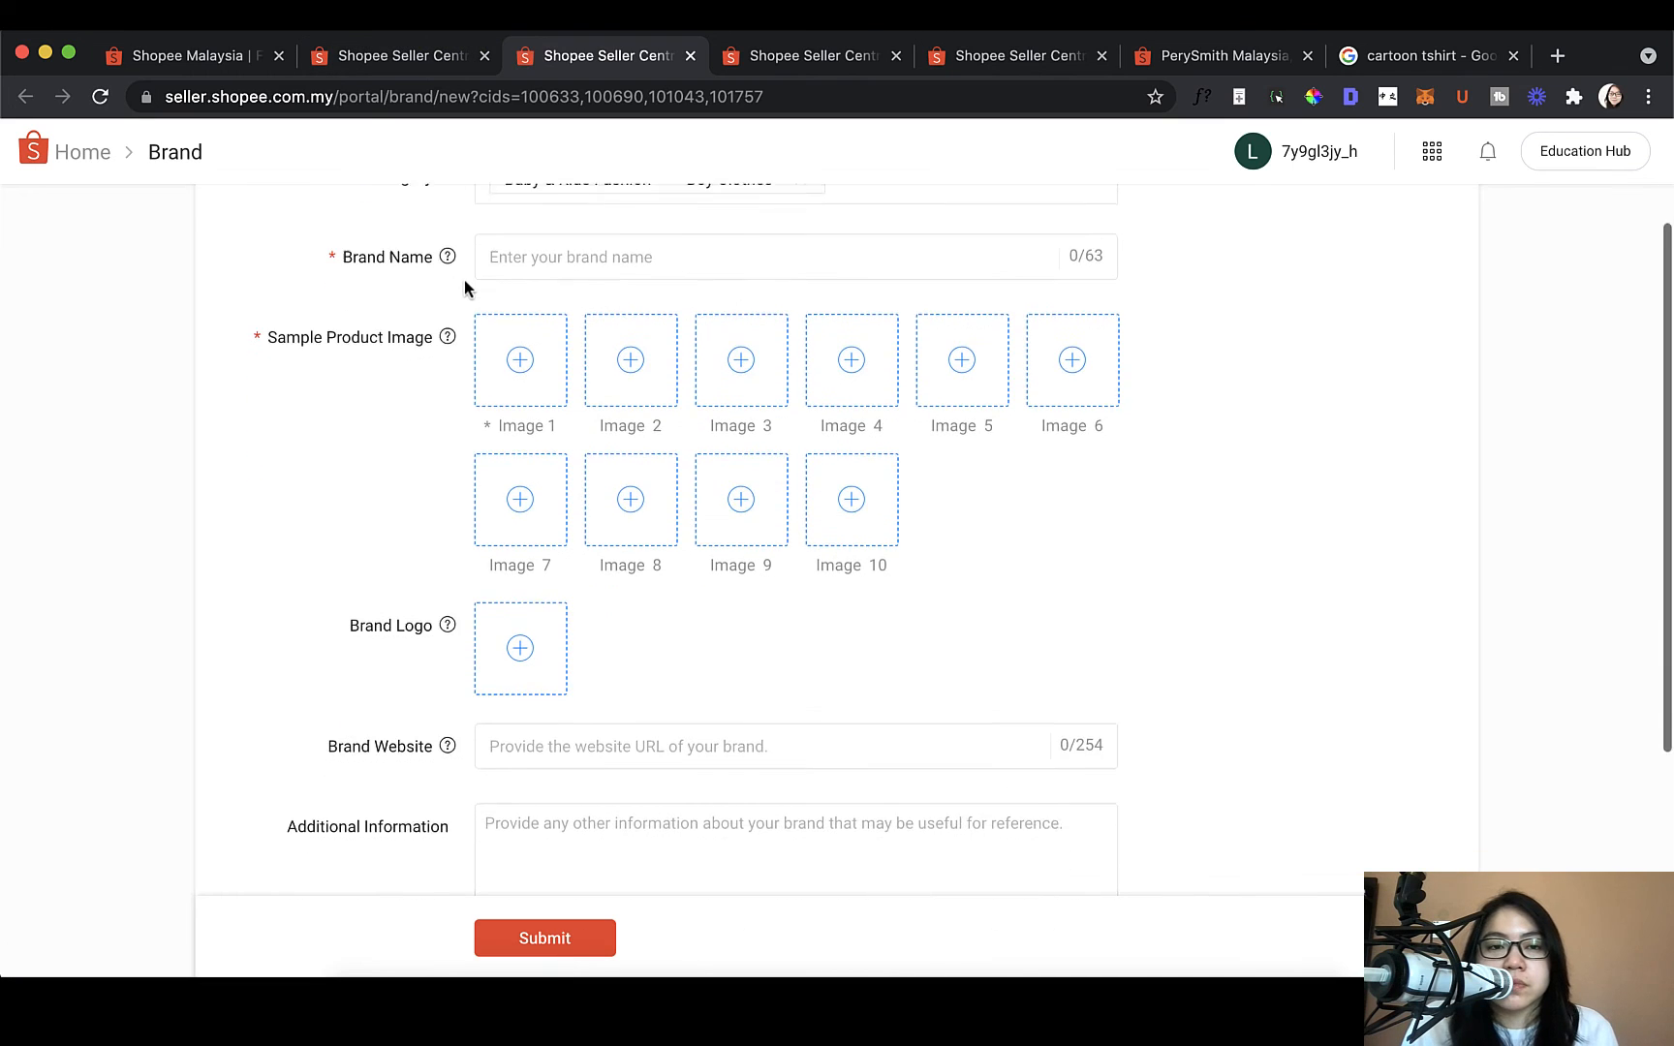
{"action": "scroll", "coordinate": [464, 281], "scroll_direction": "up", "scroll_amount": 1}
{"action": "scroll", "coordinate": [464, 280], "scroll_direction": "up", "scroll_amount": 1}
{"action": "scroll", "coordinate": [594, 374], "scroll_direction": "down", "scroll_amount": 5}
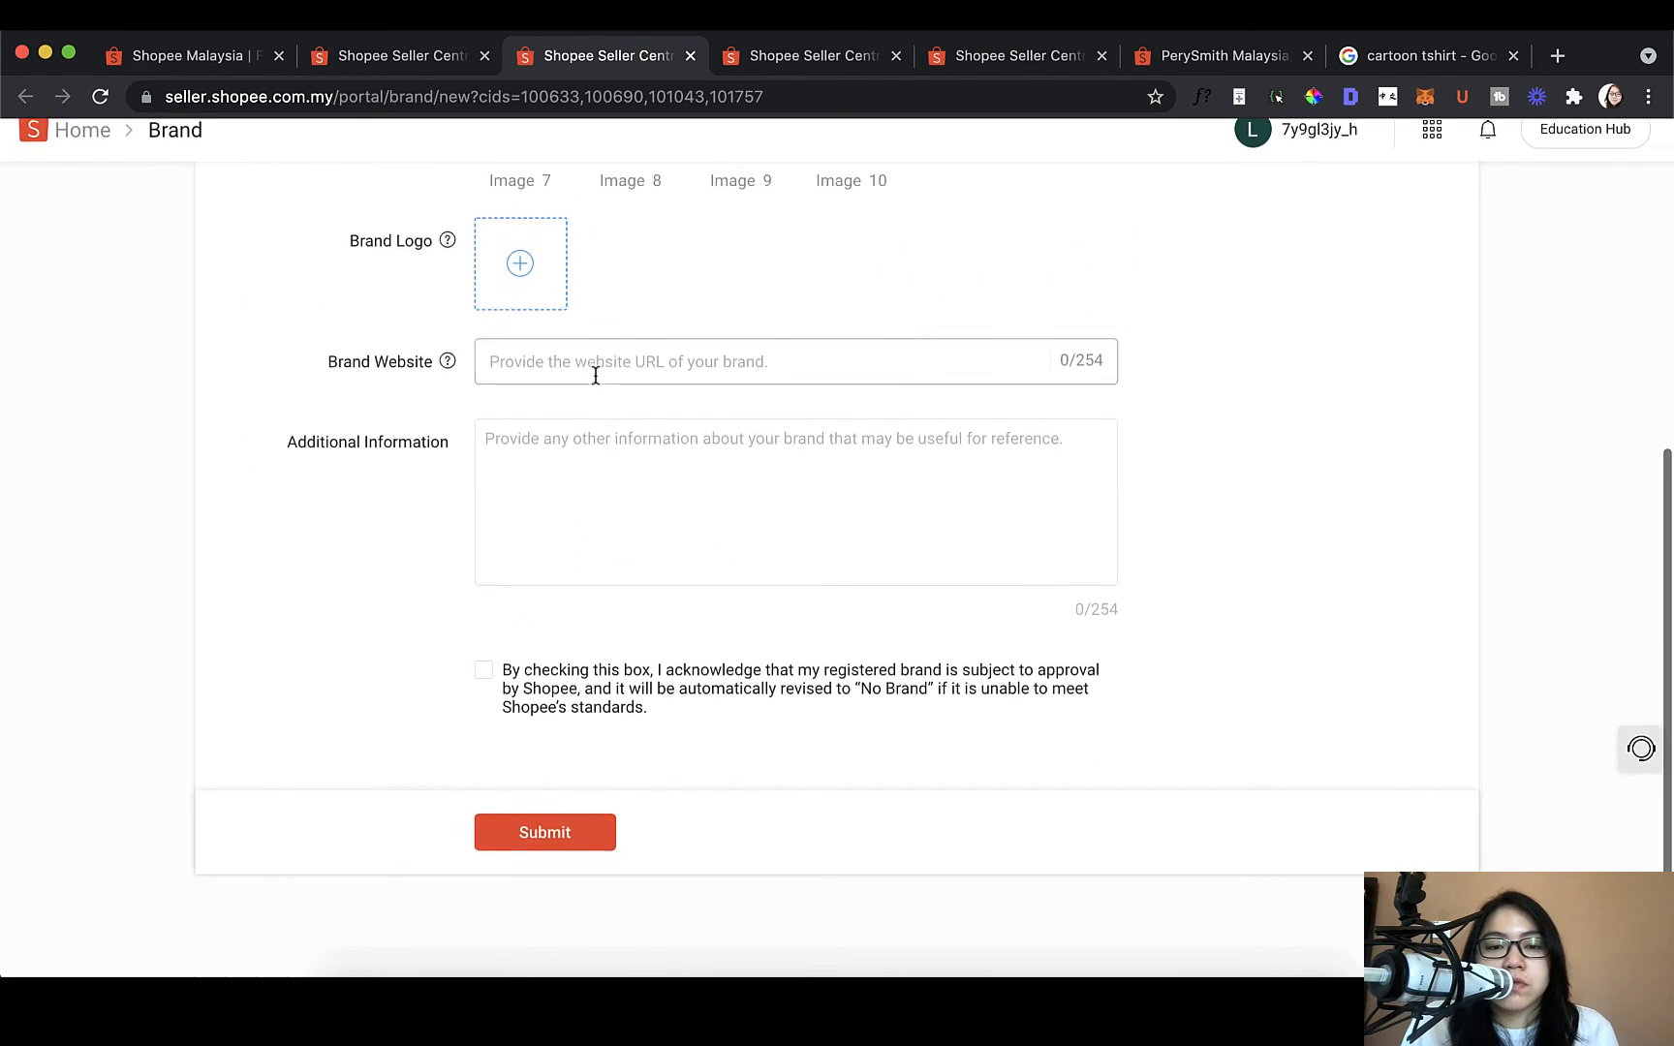
{"action": "scroll", "coordinate": [597, 384], "scroll_direction": "up", "scroll_amount": 5}
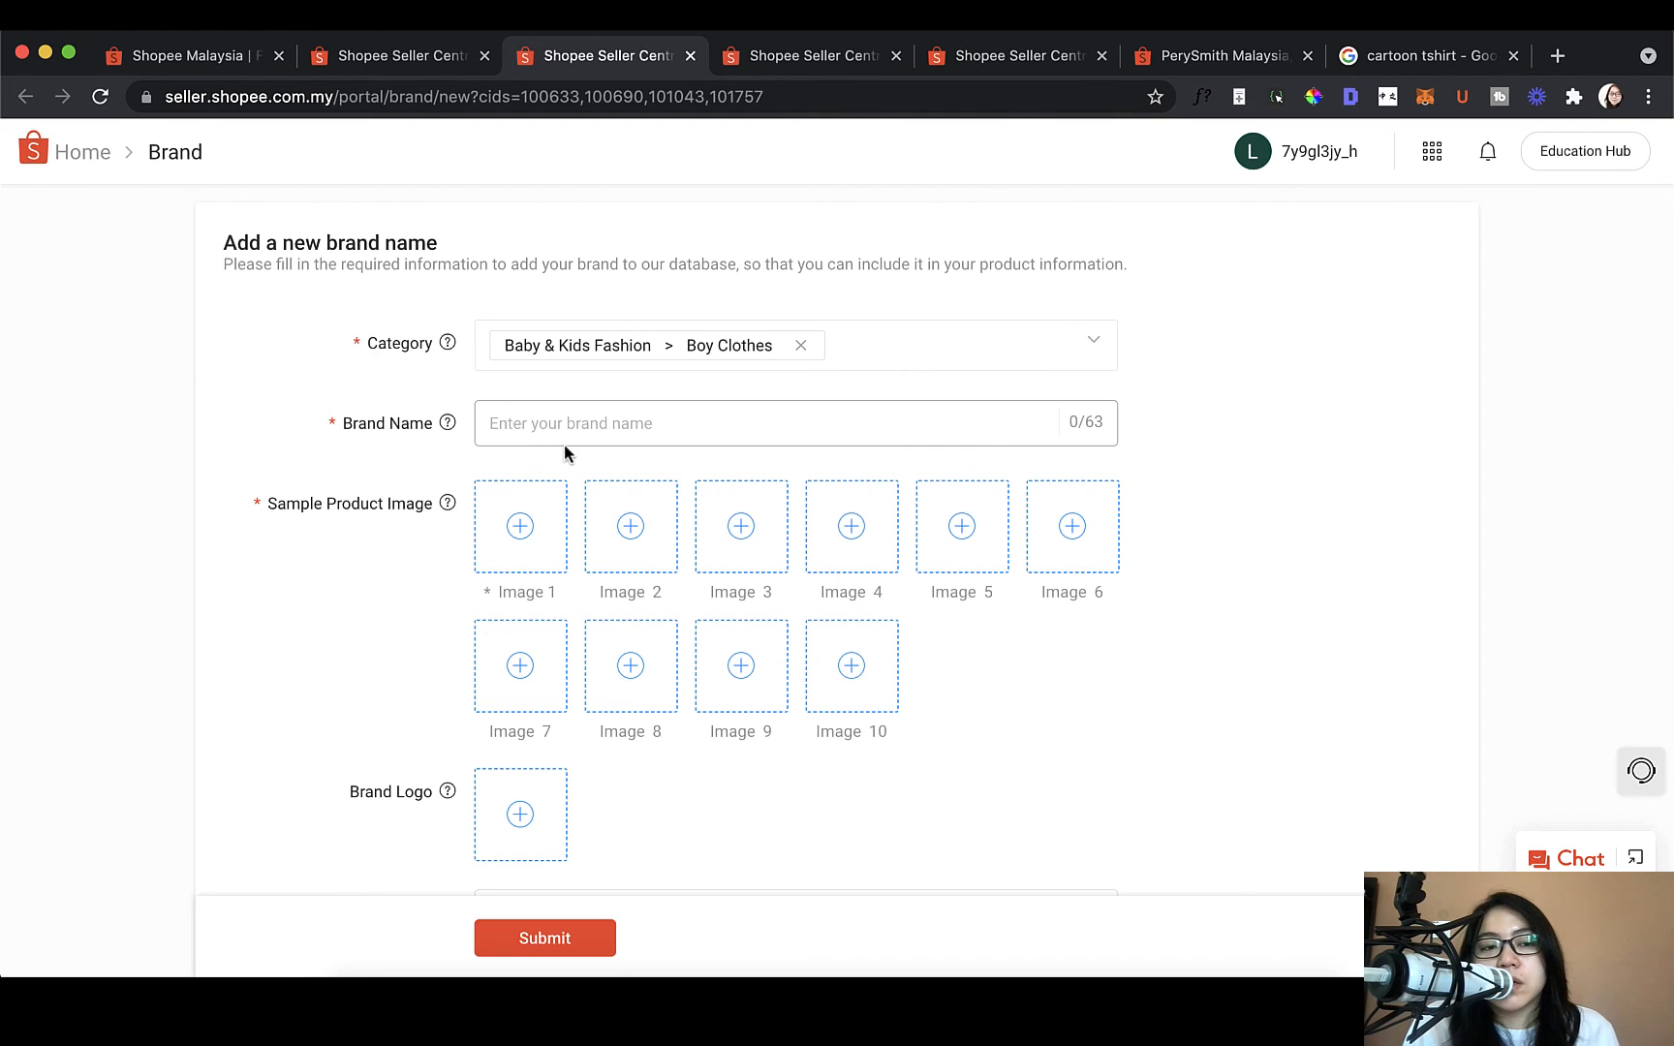
{"action": "scroll", "coordinate": [566, 447], "scroll_direction": "down", "scroll_amount": 2}
{"action": "scroll", "coordinate": [573, 451], "scroll_direction": "down", "scroll_amount": 4}
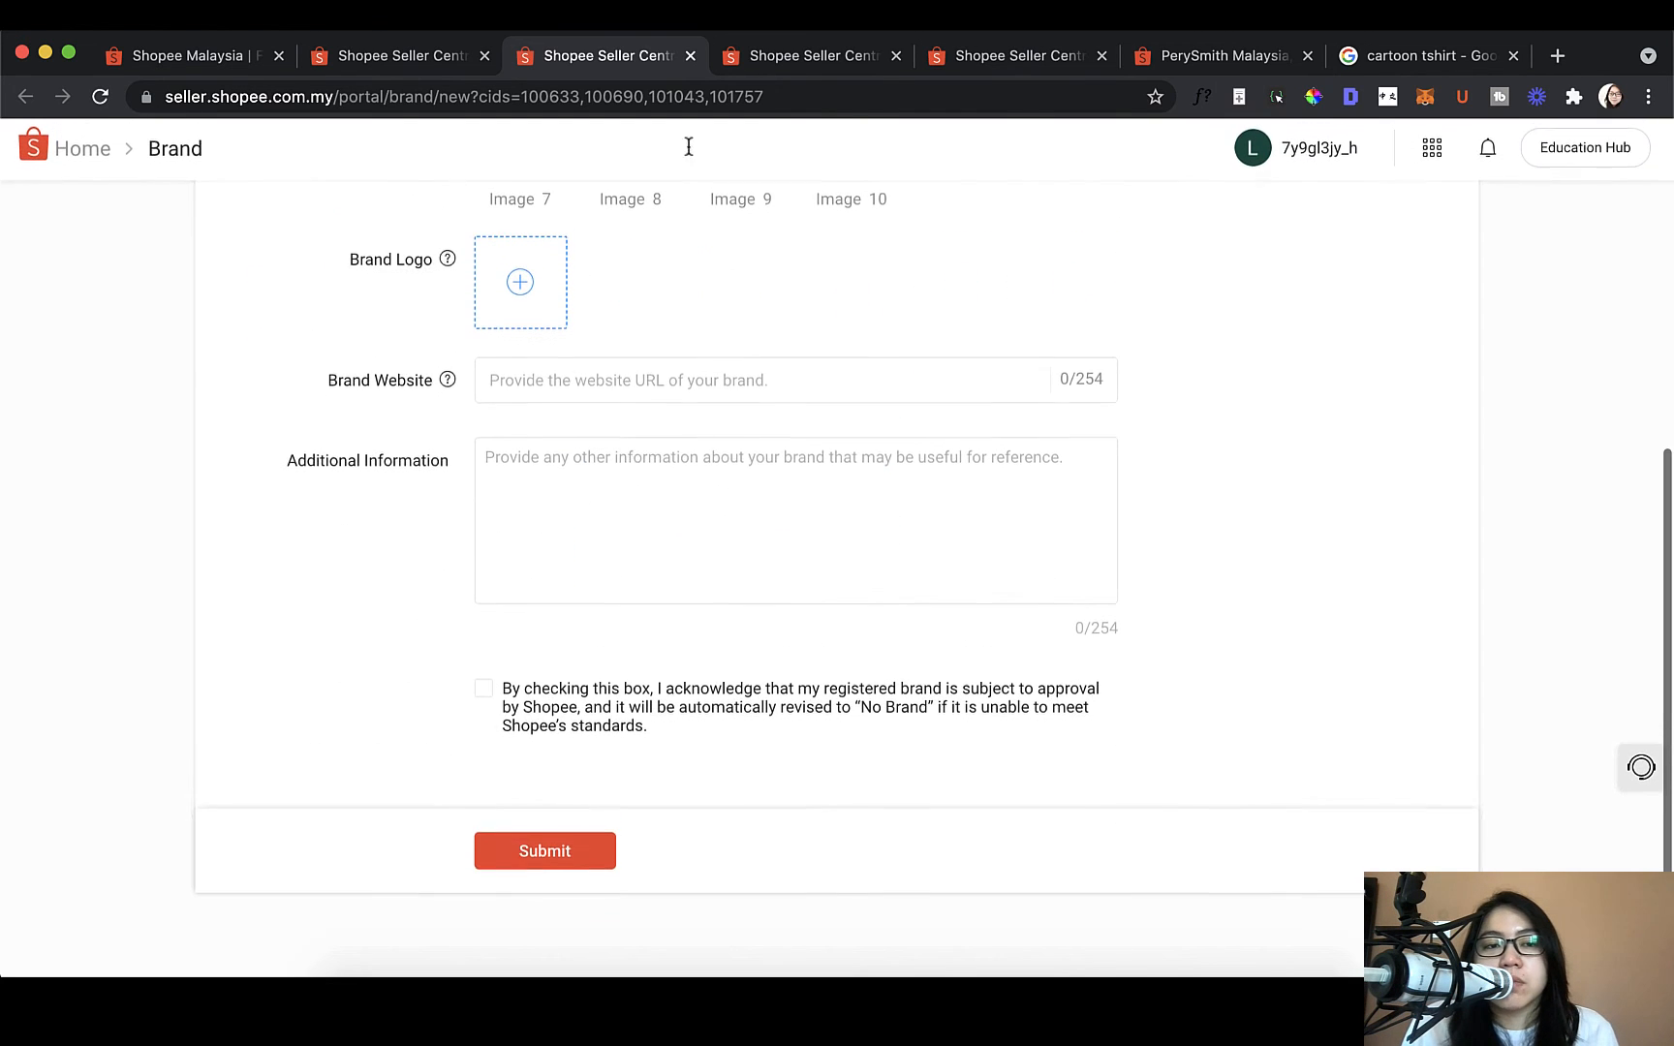
{"action": "left_click", "coordinate": [691, 56]}
{"action": "left_click", "coordinate": [1046, 364]}
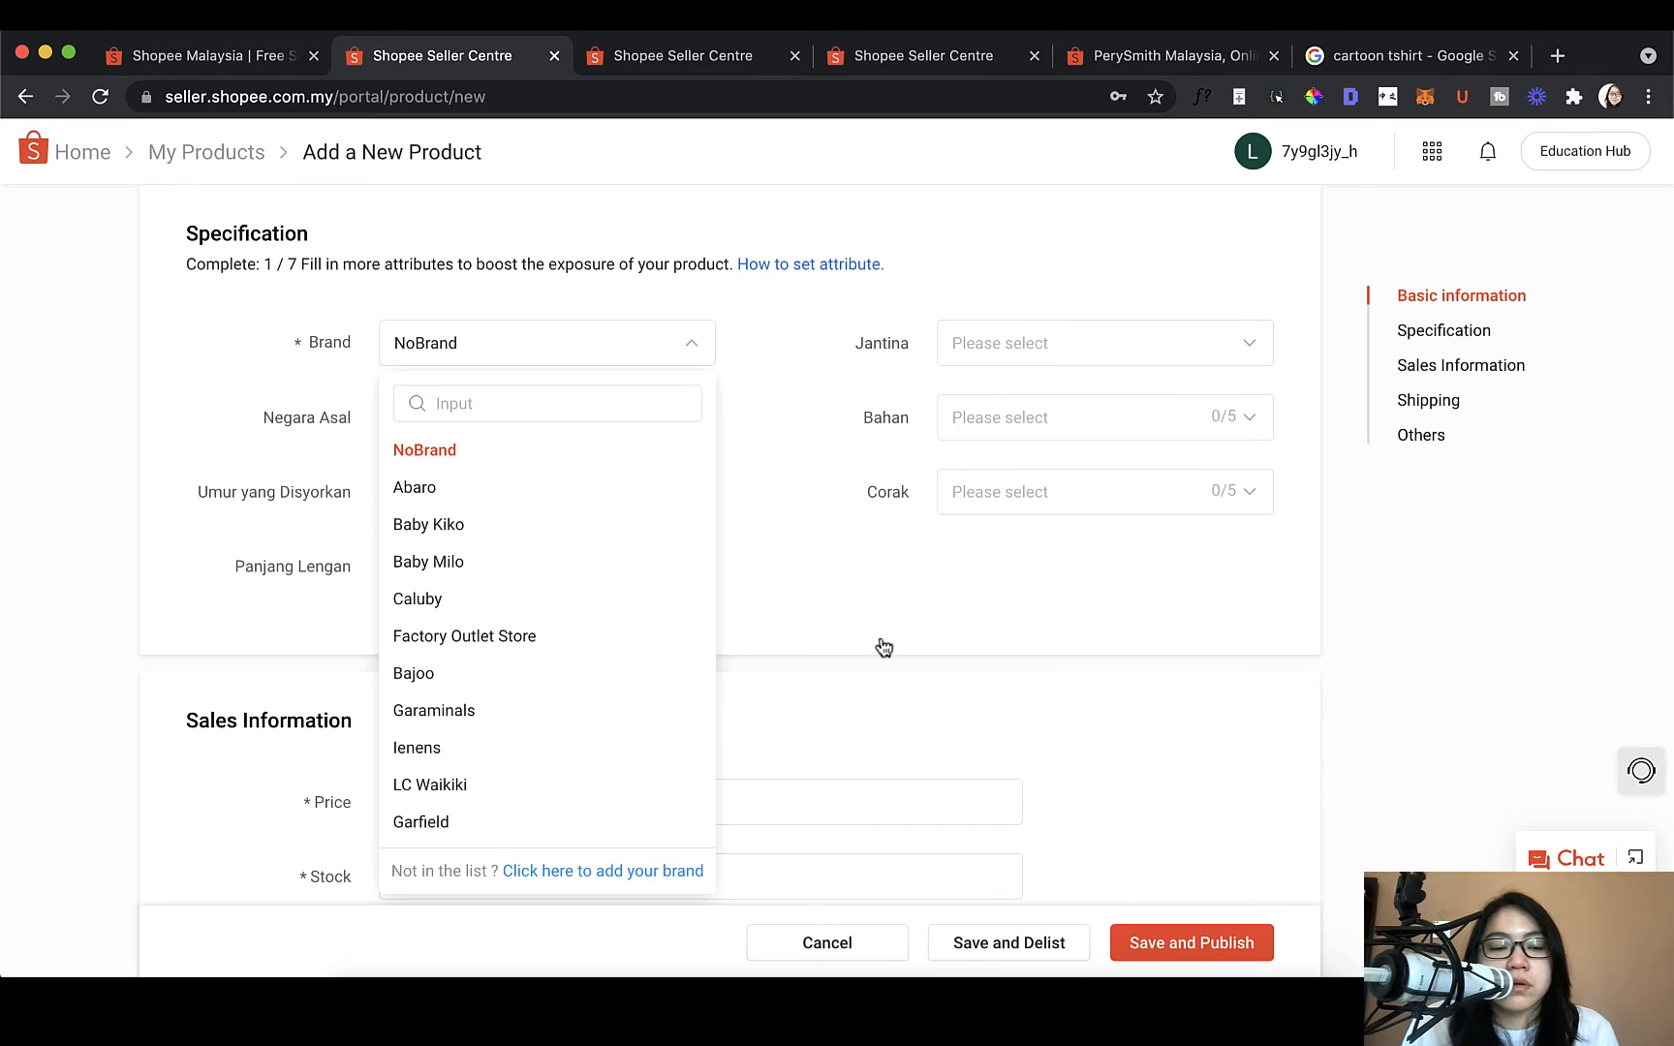
Step: Keep Brand as NoBrand, set Jantina to Perempuan and Negara Asal to China
{"action": "left_click", "coordinate": [578, 470]}
{"action": "left_click", "coordinate": [1142, 354]}
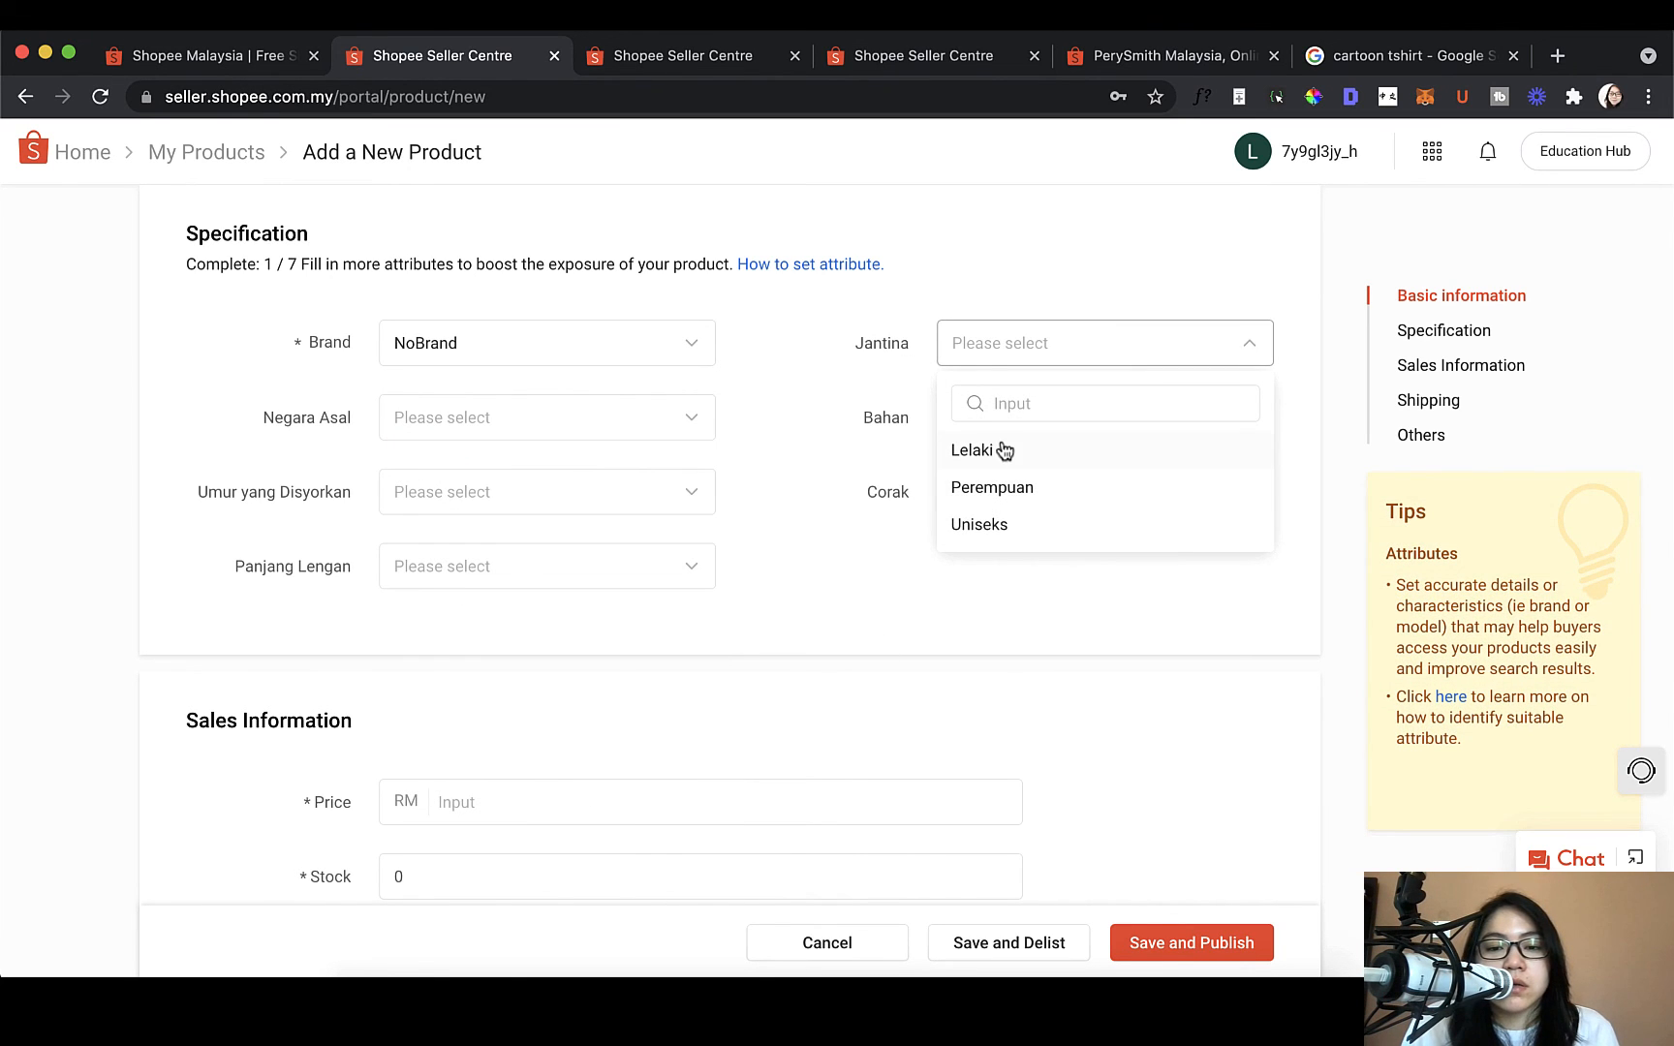
{"action": "left_click", "coordinate": [1084, 494]}
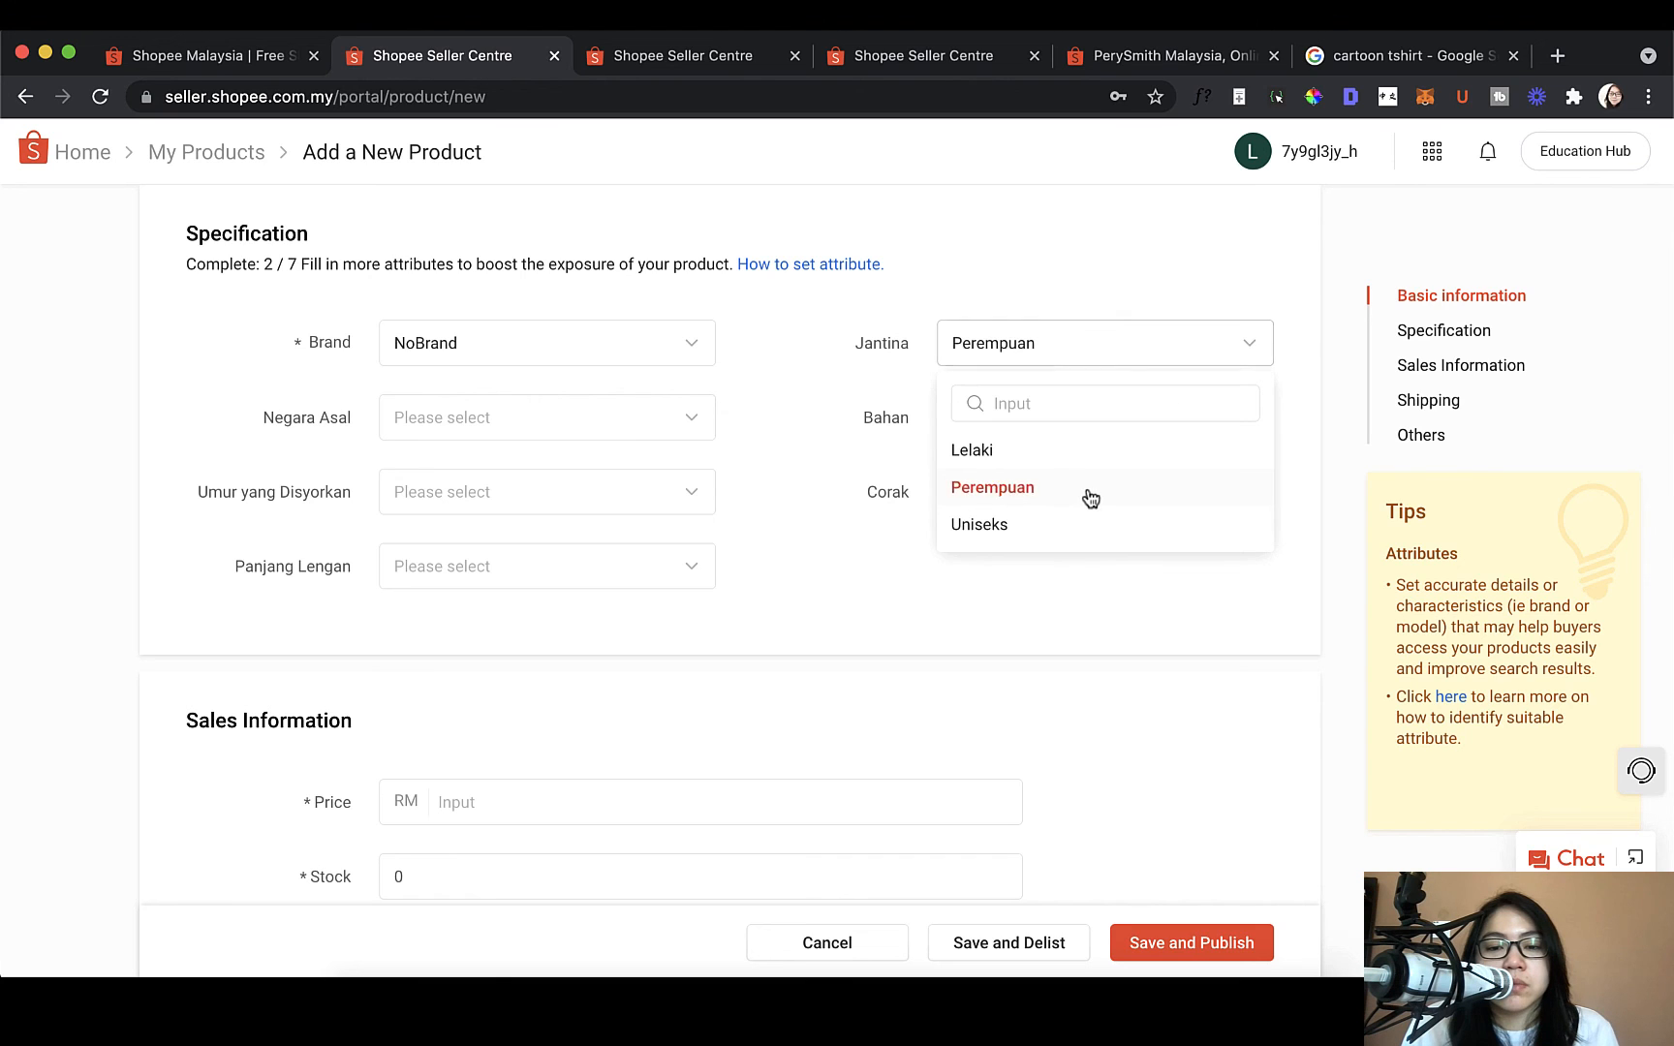
{"action": "left_click", "coordinate": [640, 444]}
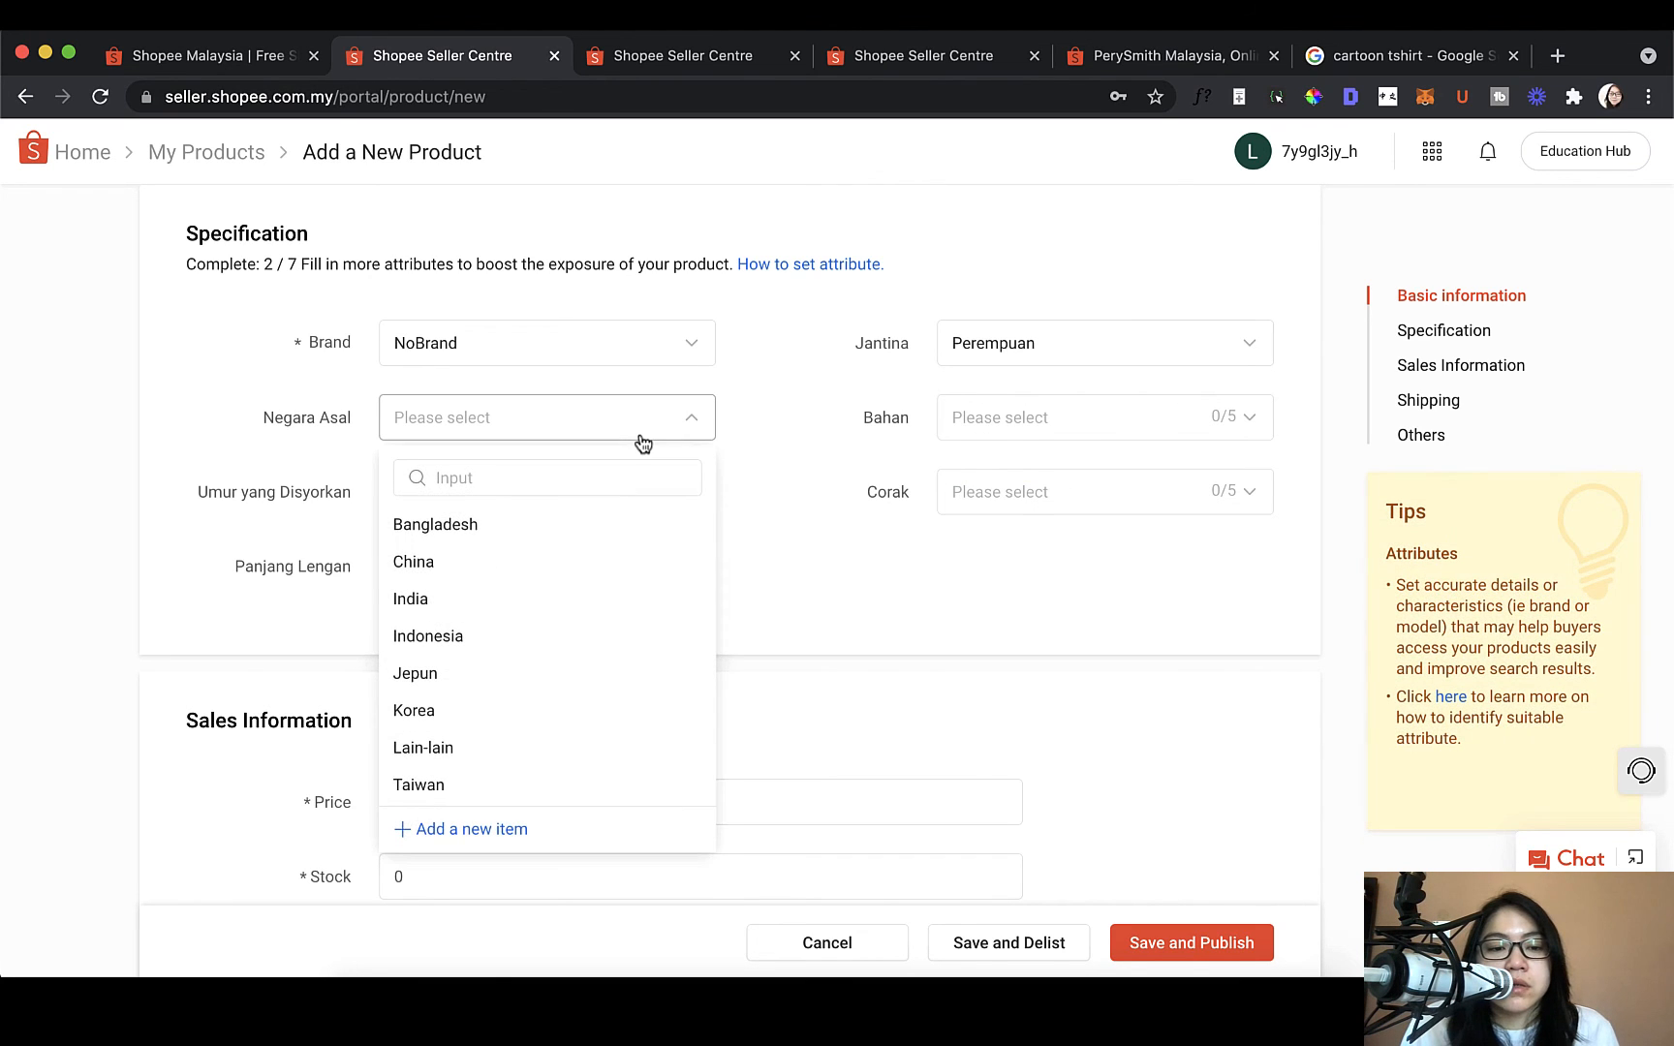
{"action": "scroll", "coordinate": [609, 618], "scroll_direction": "down", "scroll_amount": 2}
{"action": "scroll", "coordinate": [609, 617], "scroll_direction": "up", "scroll_amount": 3}
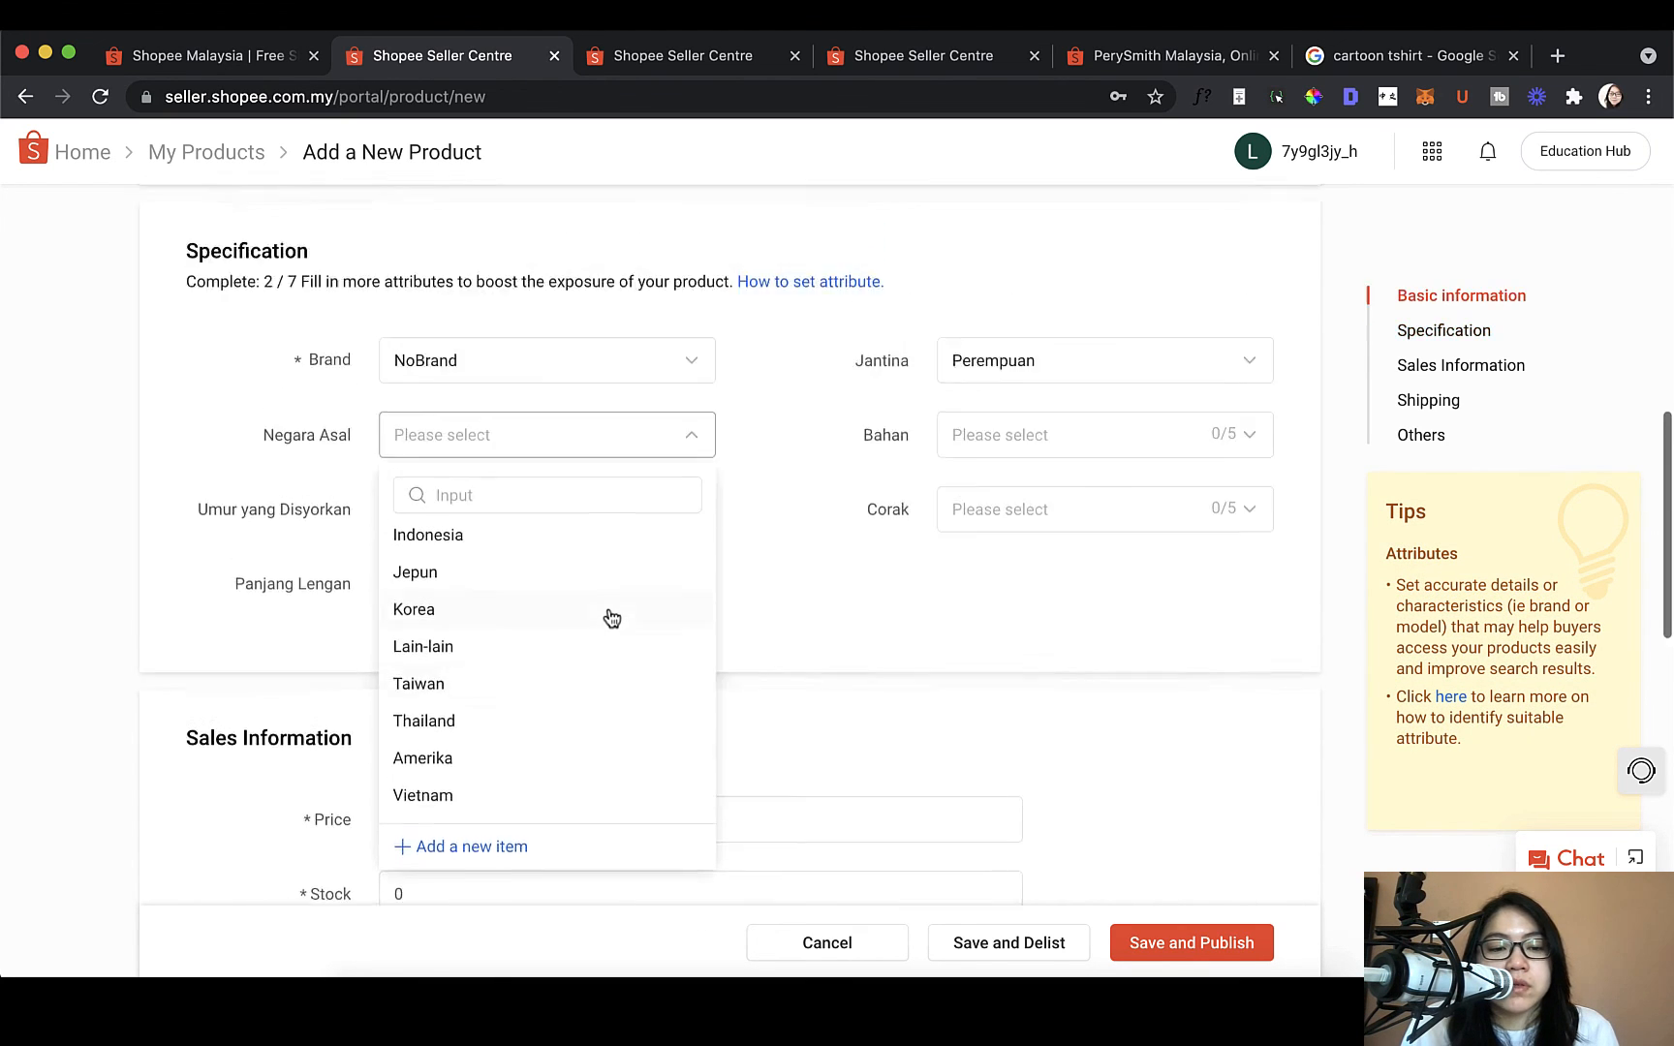
{"action": "scroll", "coordinate": [784, 613], "scroll_direction": "down", "scroll_amount": 3}
{"action": "scroll", "coordinate": [590, 602], "scroll_direction": "up", "scroll_amount": 2}
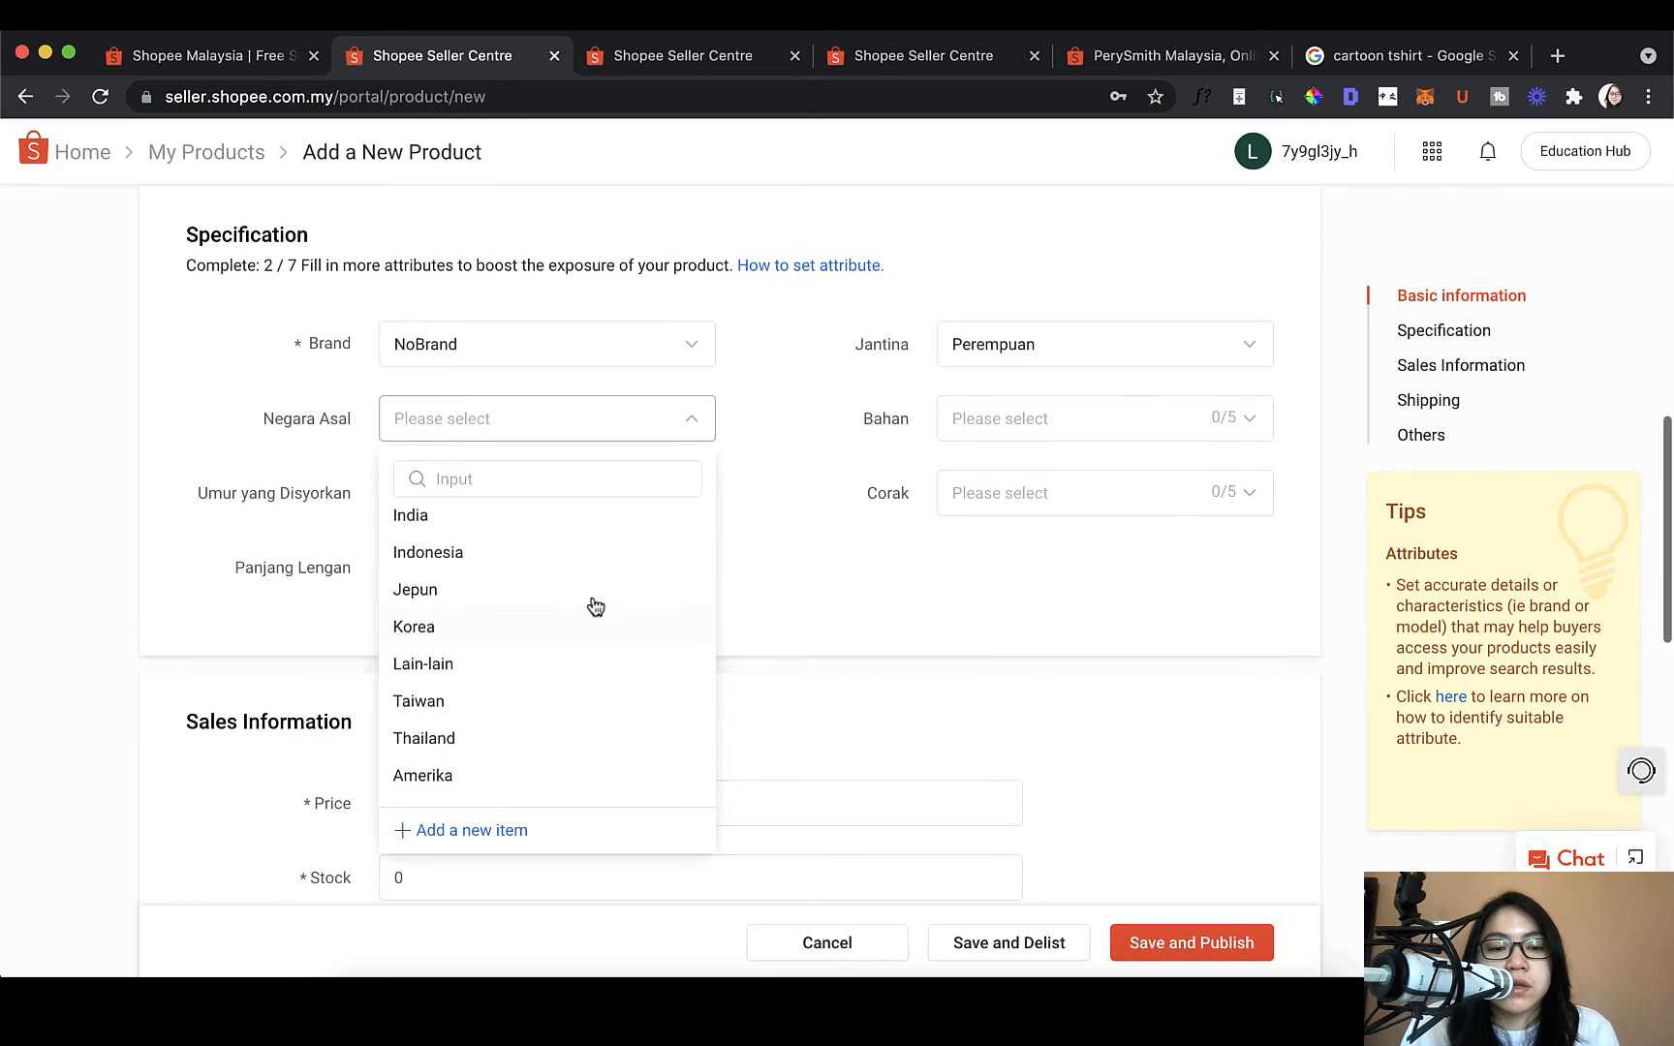
{"action": "left_click", "coordinate": [605, 578]}
Step: Set Bahan to Kapas and Corak to Grafik
{"action": "left_click", "coordinate": [1129, 431]}
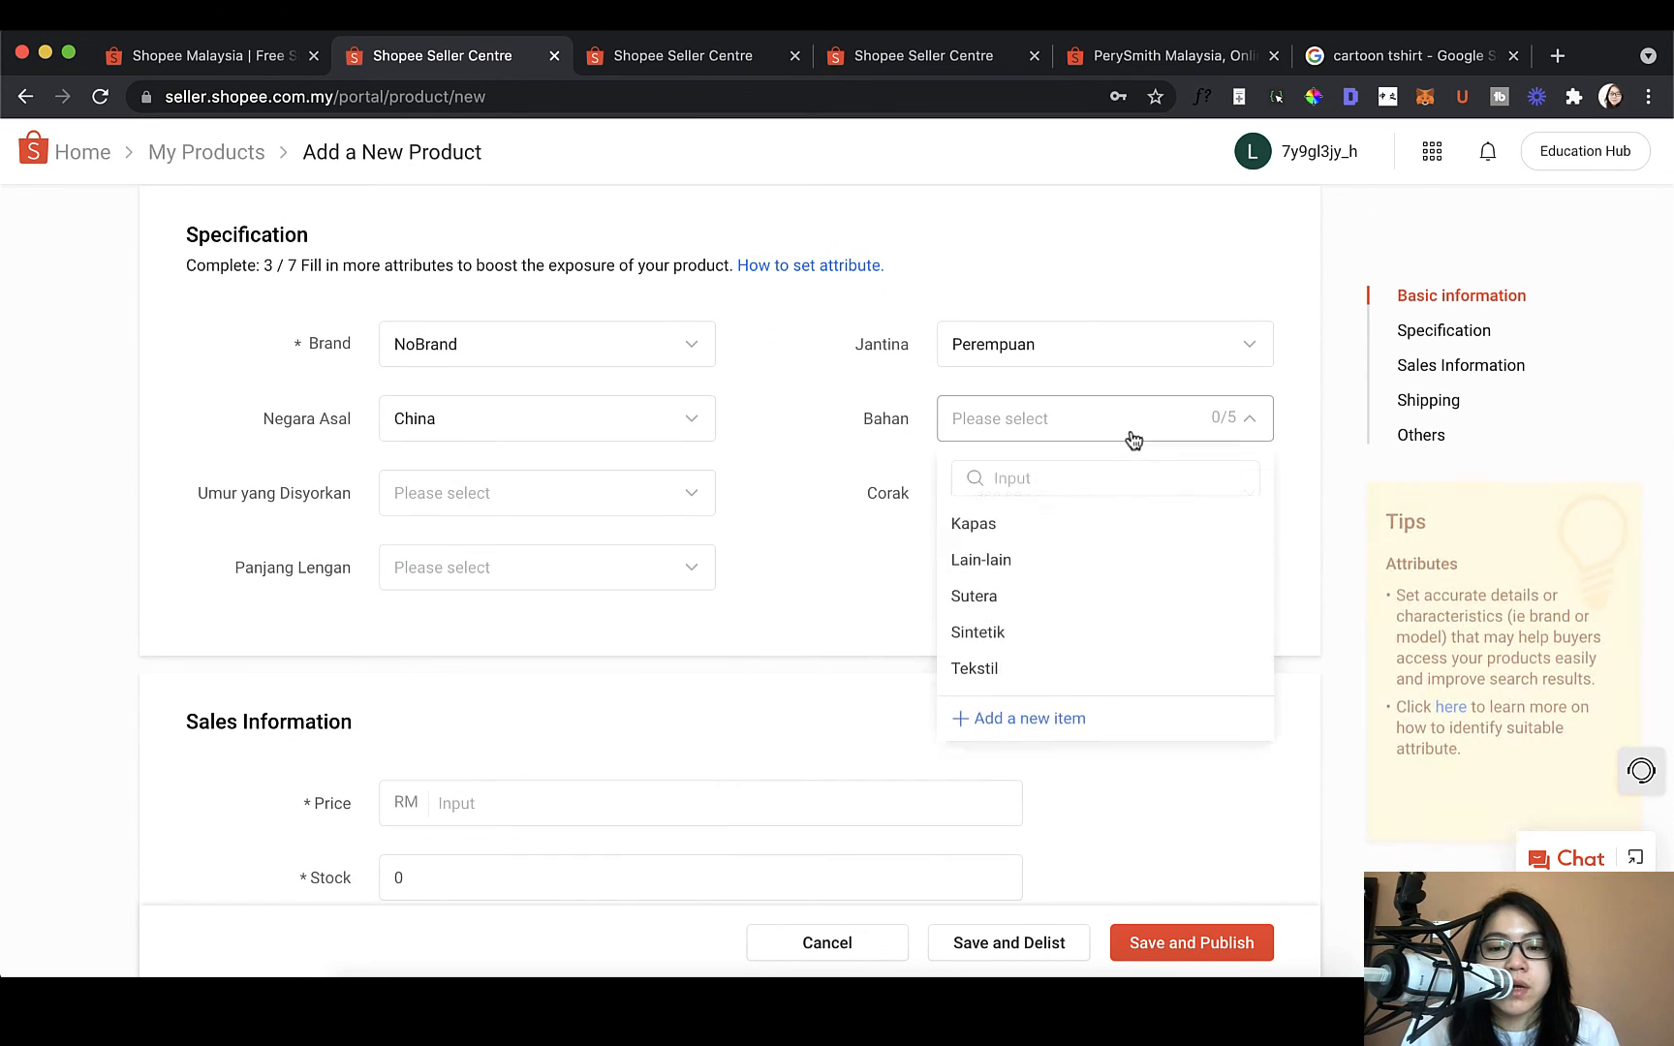
{"action": "left_click", "coordinate": [1121, 539]}
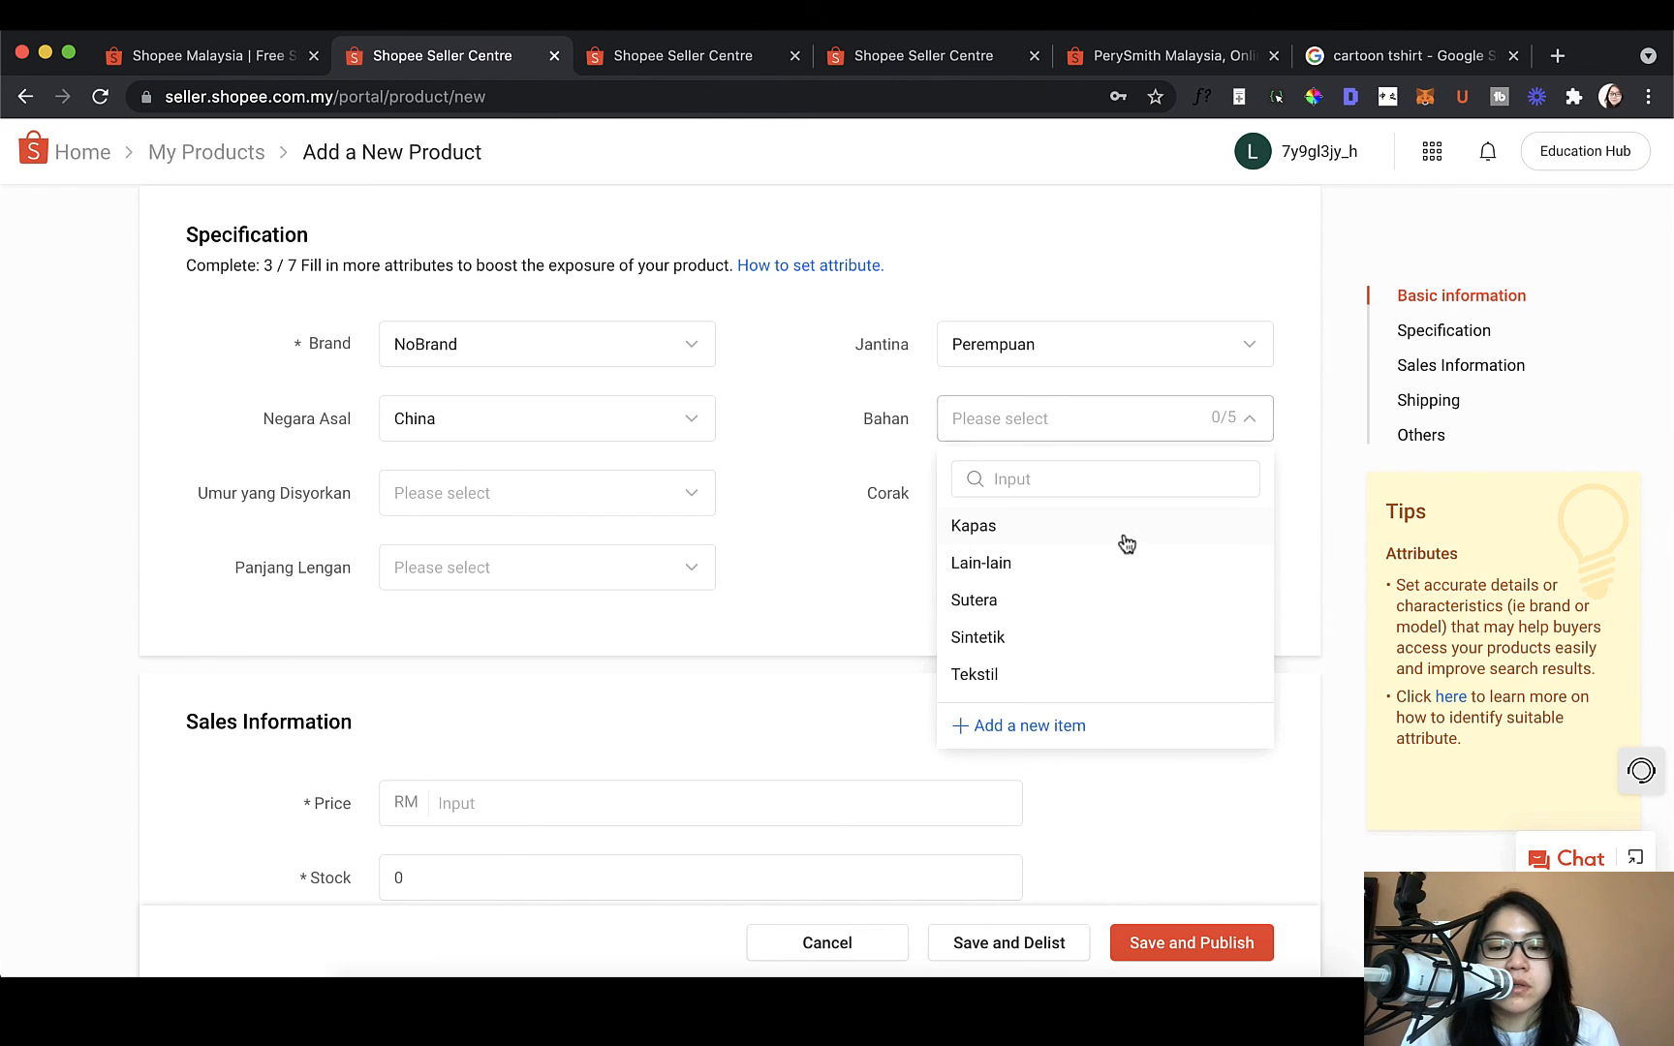
{"action": "left_click", "coordinate": [1004, 487]}
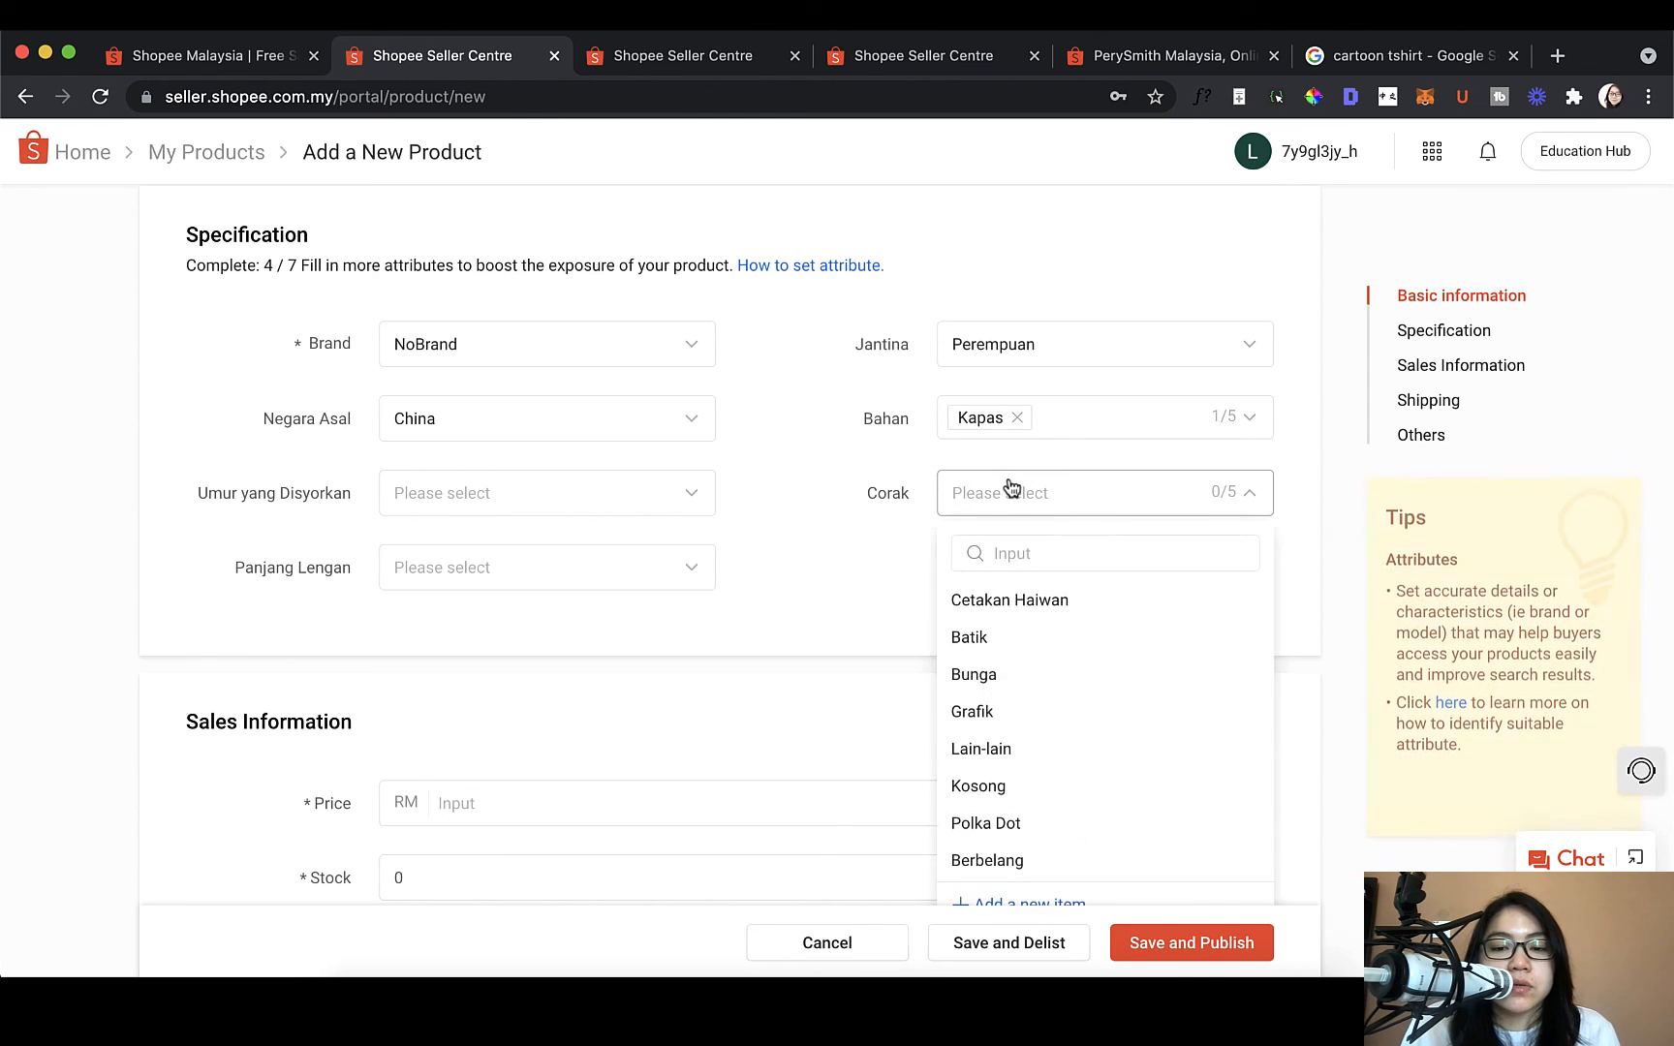
{"action": "scroll", "coordinate": [1066, 659], "scroll_direction": "down", "scroll_amount": 1}
{"action": "scroll", "coordinate": [788, 613], "scroll_direction": "down", "scroll_amount": 2}
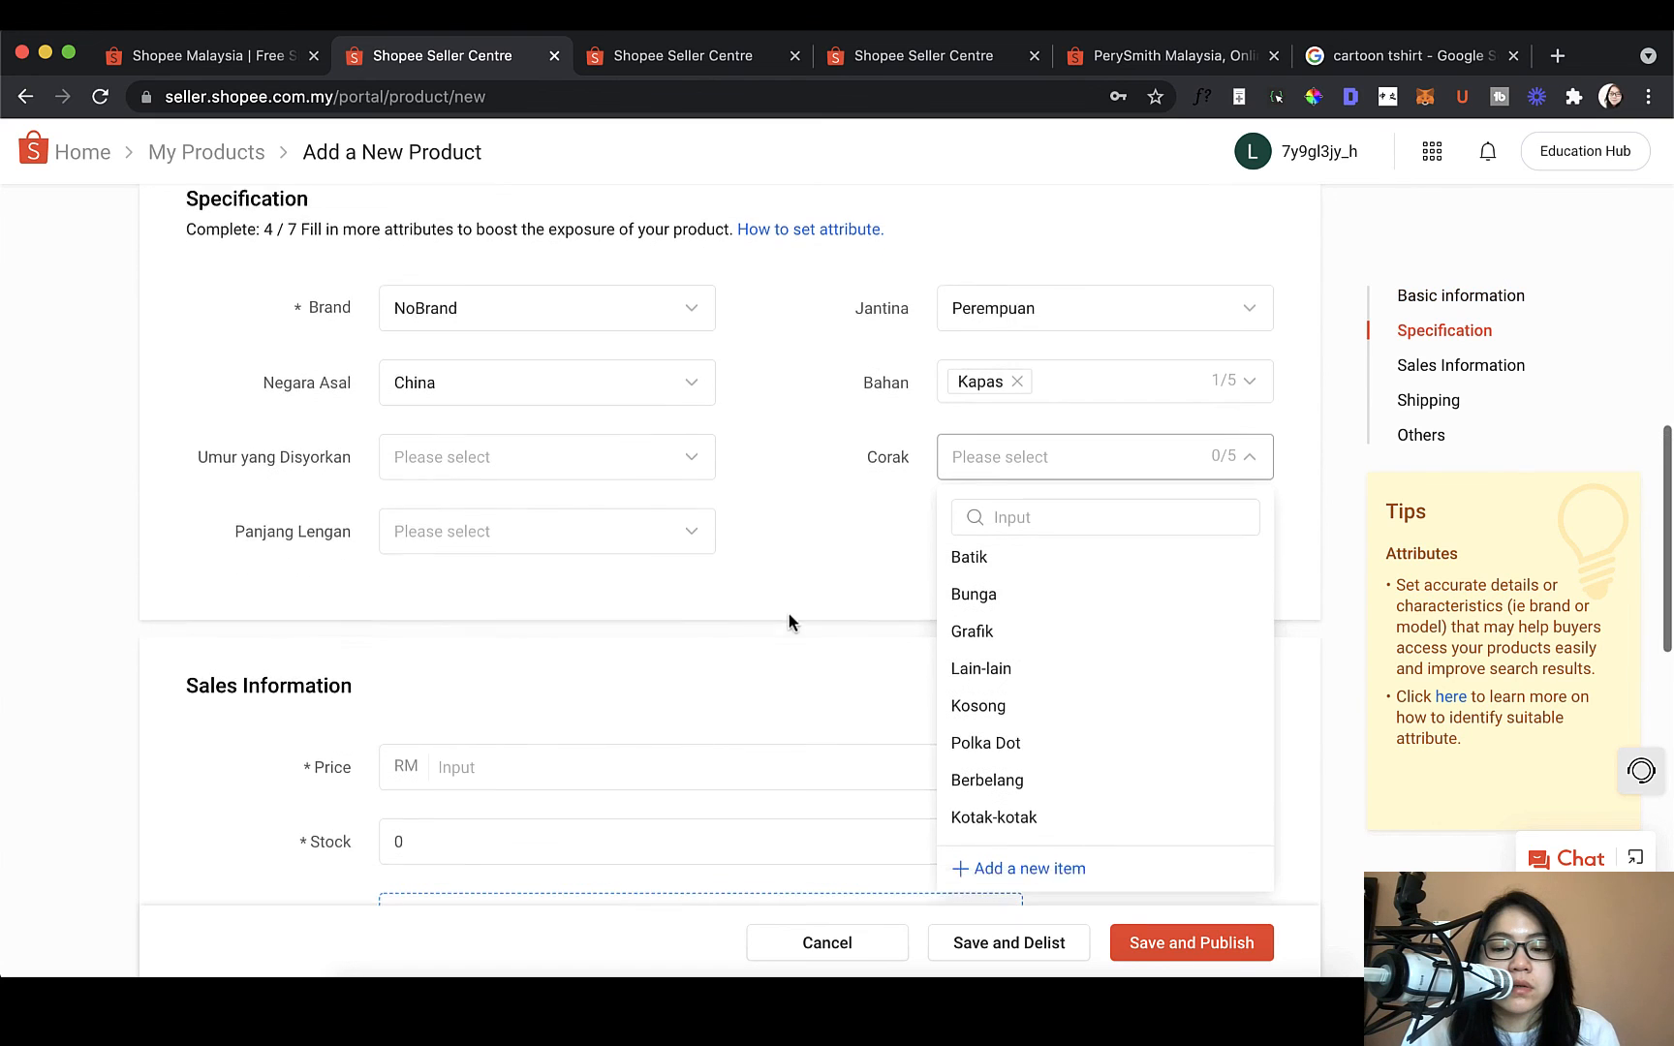
{"action": "left_click", "coordinate": [959, 605]}
{"action": "left_click", "coordinate": [784, 449]}
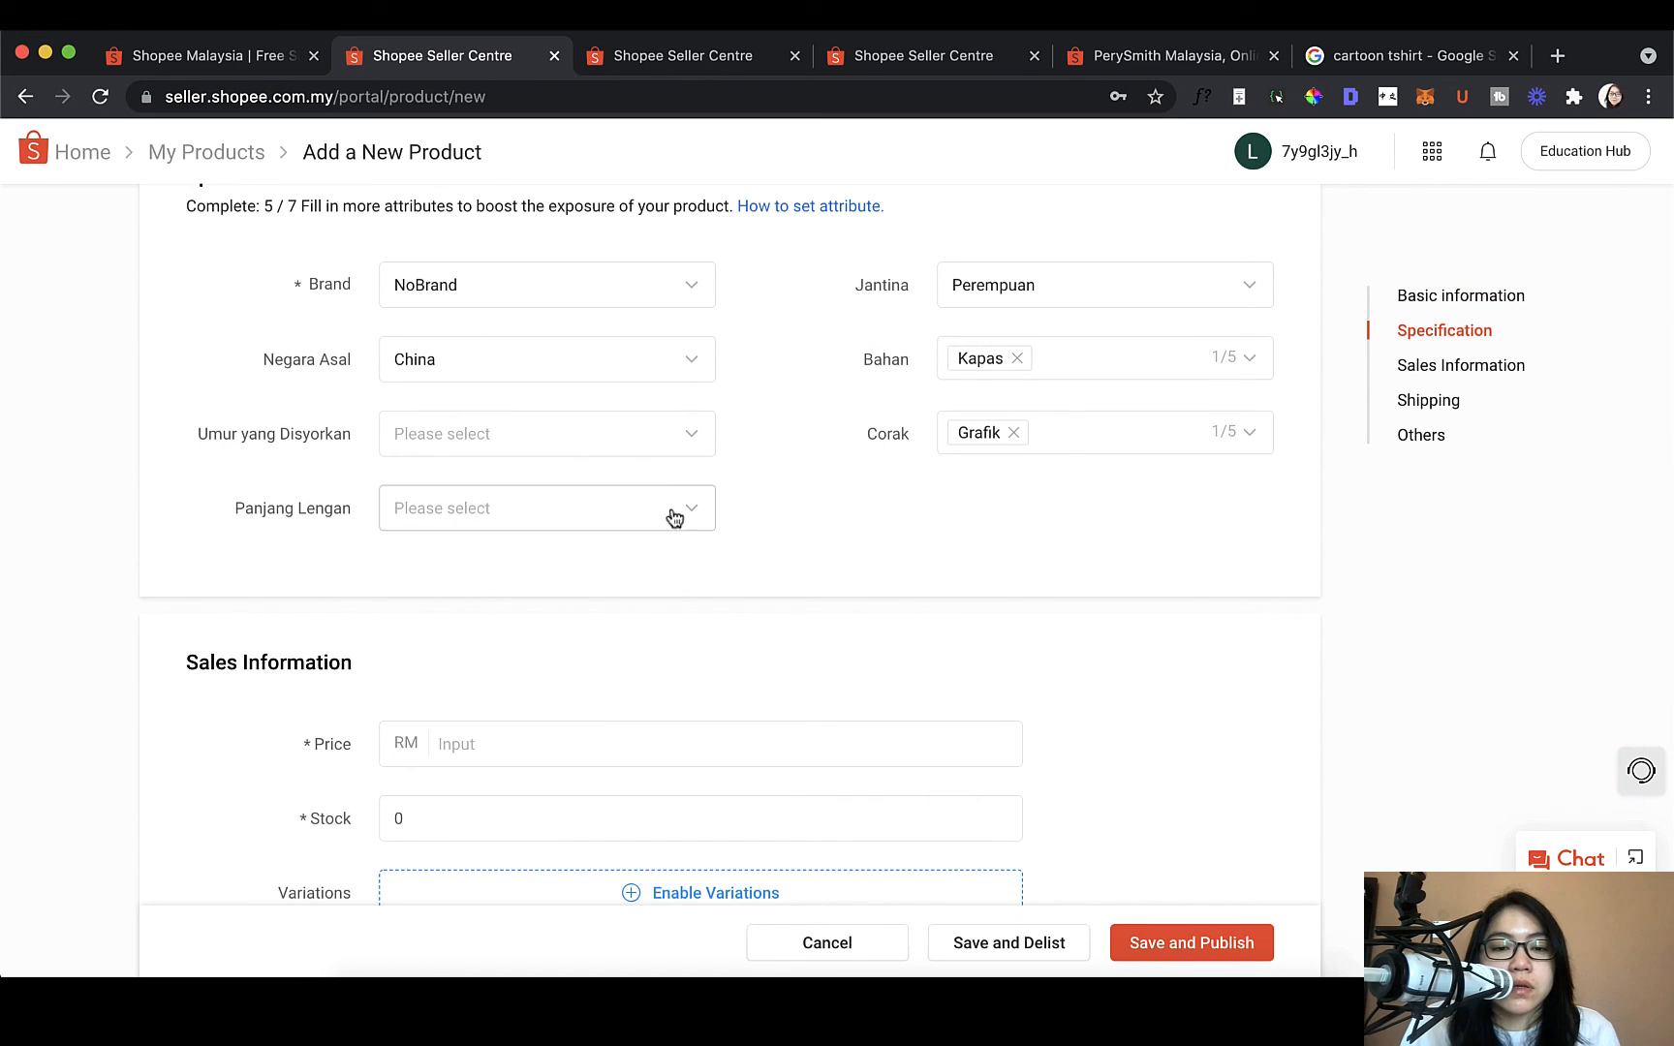
Step: Set recommended age to 8 - 9 tahun and sleeve length to Lengan Pendek
{"action": "left_click", "coordinate": [622, 446]}
{"action": "scroll", "coordinate": [619, 557], "scroll_direction": "down", "scroll_amount": 1}
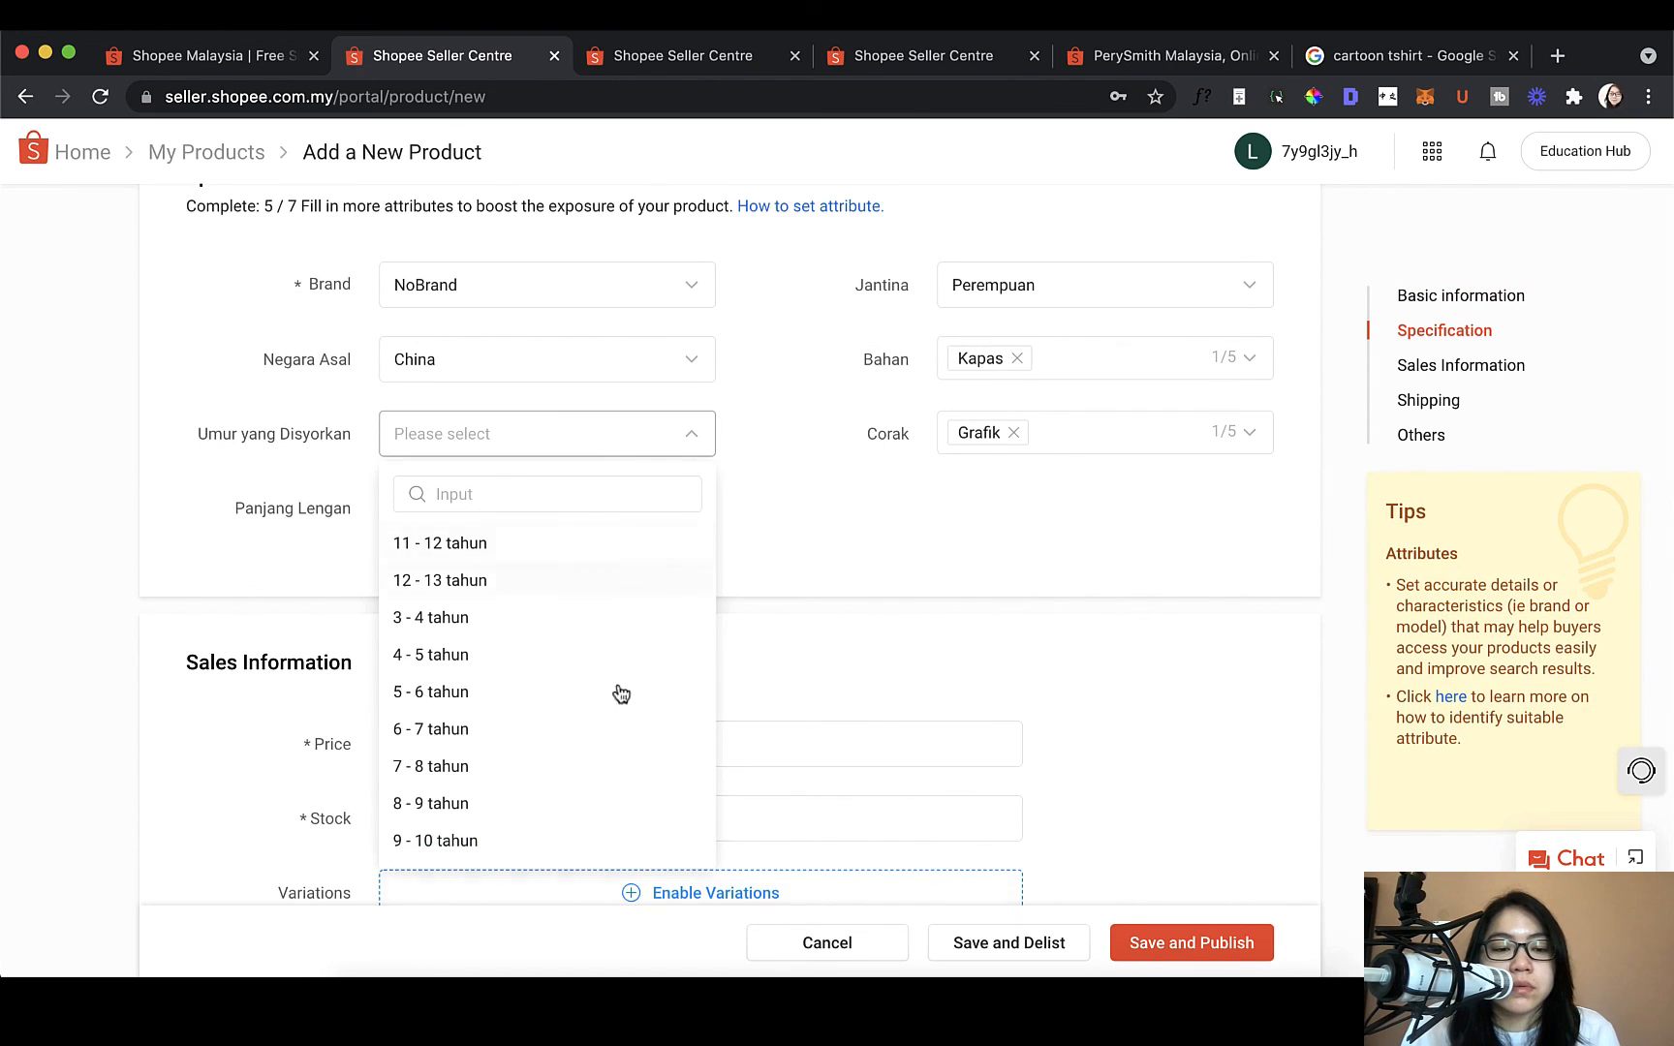
{"action": "left_click", "coordinate": [670, 802]}
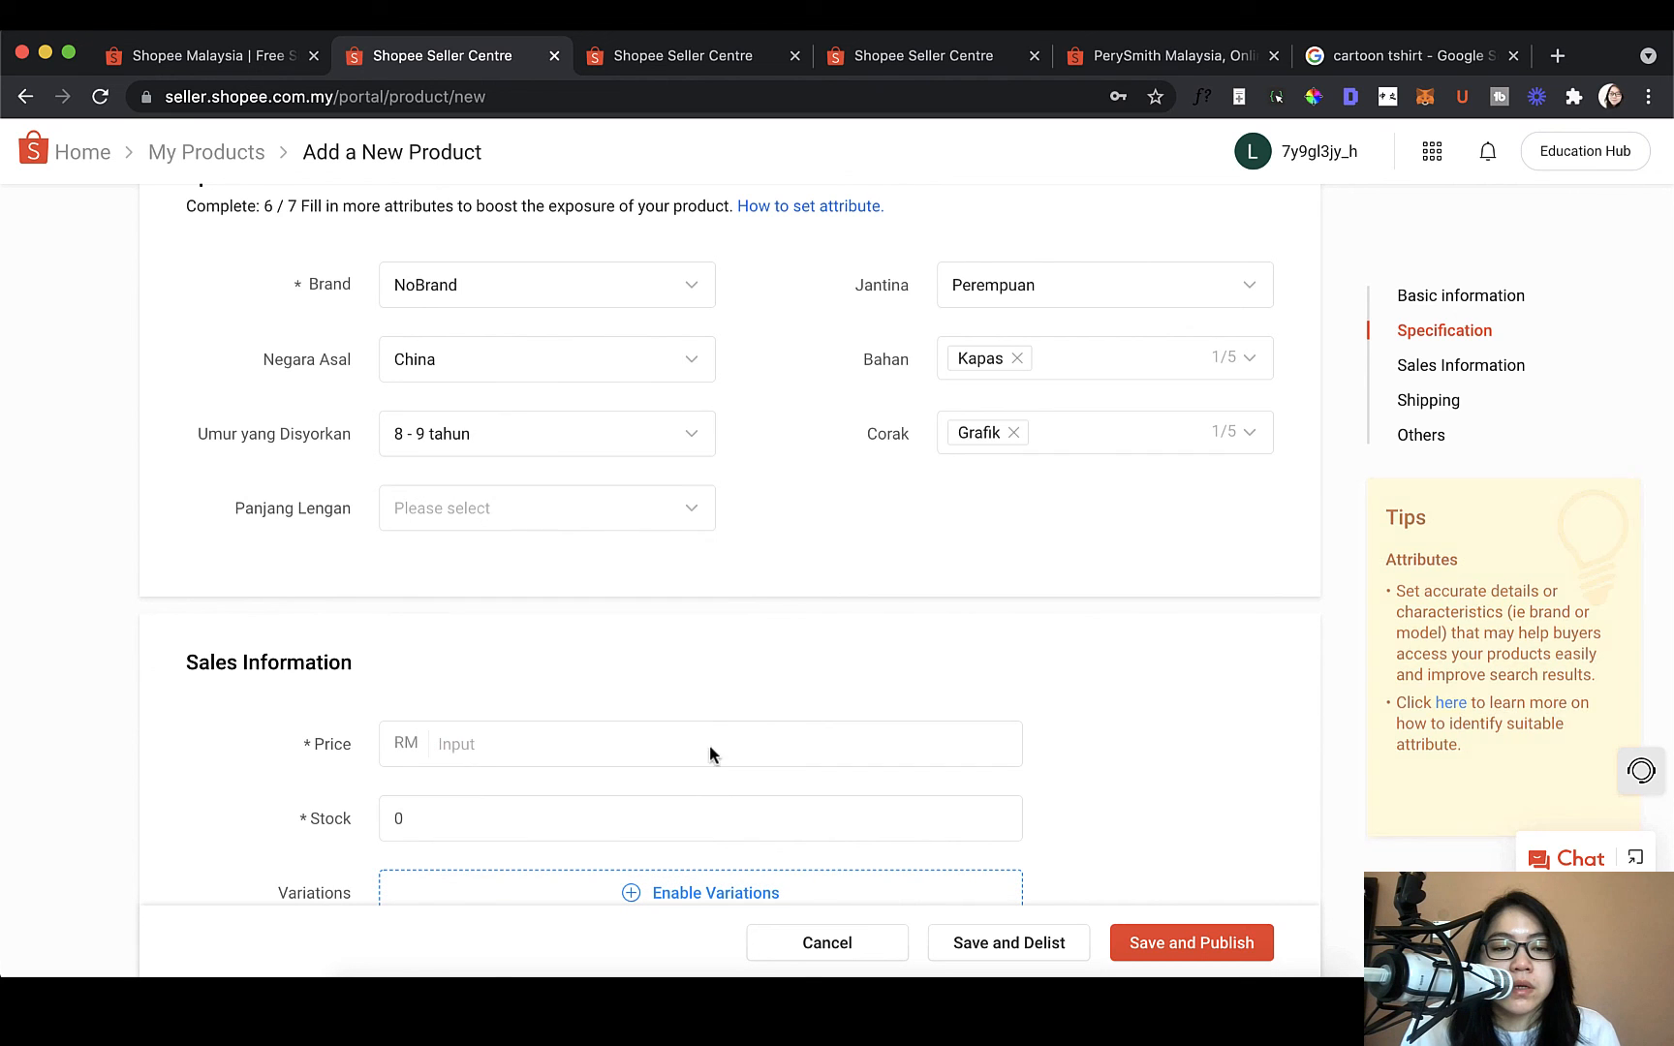
{"action": "left_click", "coordinate": [614, 514]}
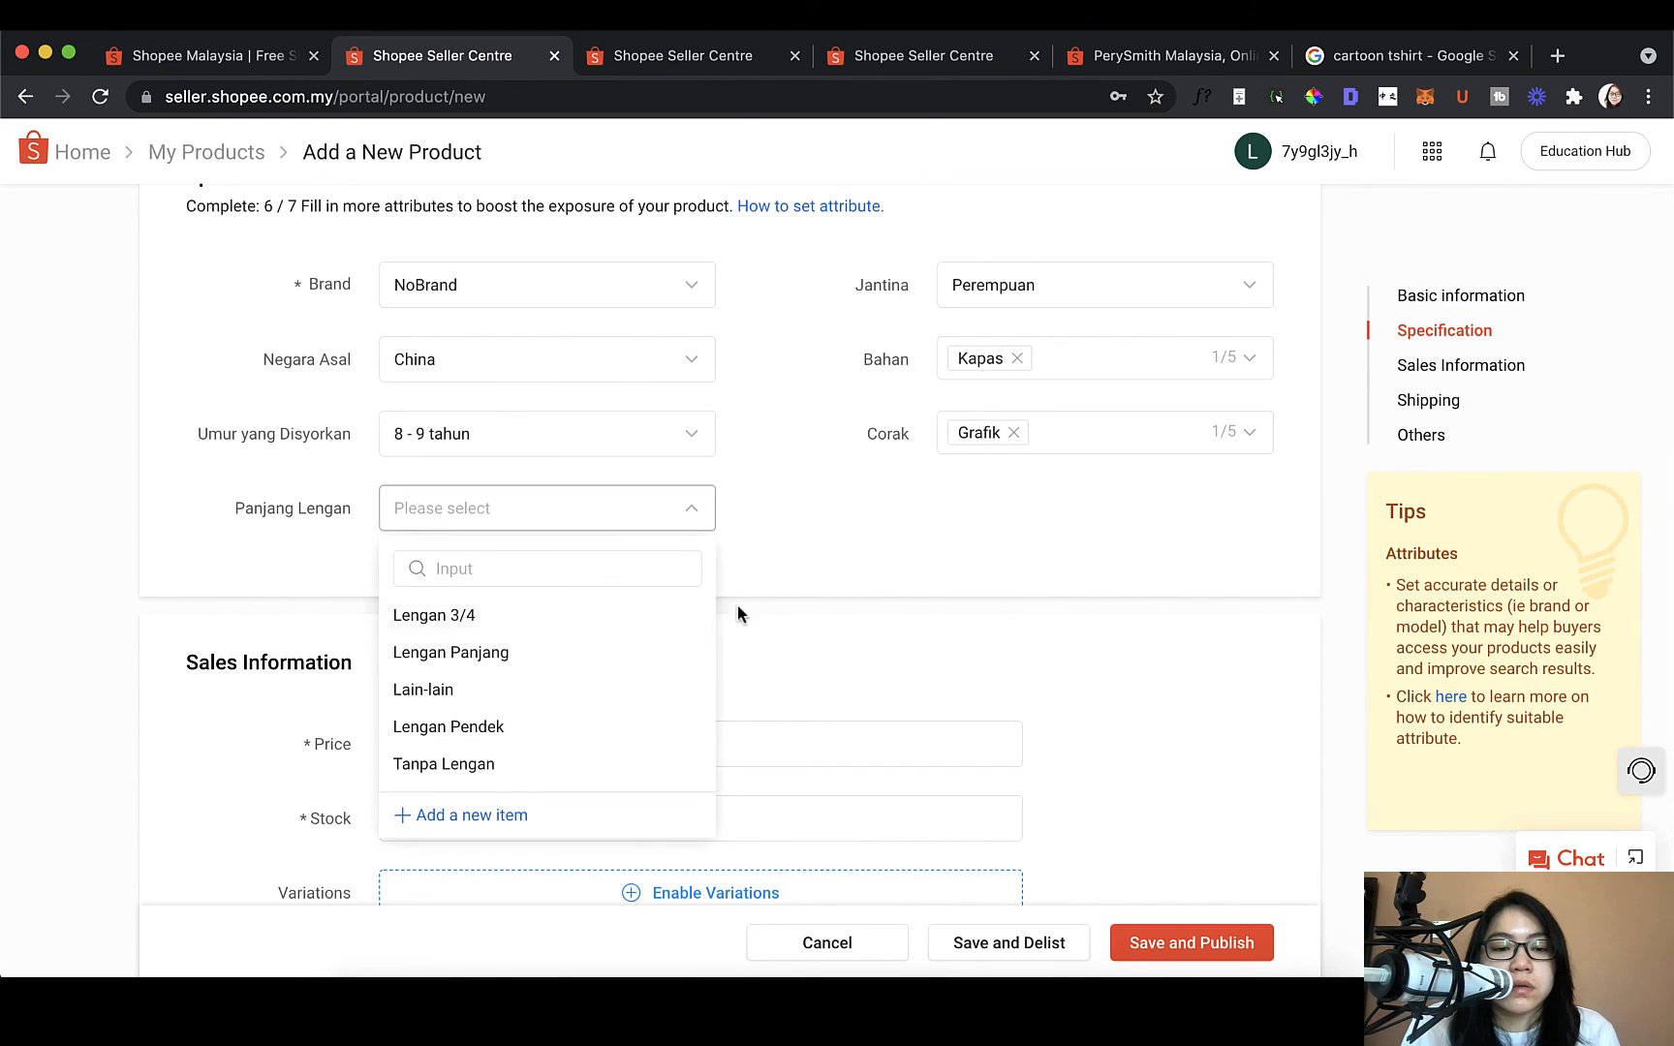
{"action": "scroll", "coordinate": [814, 581], "scroll_direction": "up", "scroll_amount": 10}
{"action": "scroll", "coordinate": [894, 556], "scroll_direction": "down", "scroll_amount": 9}
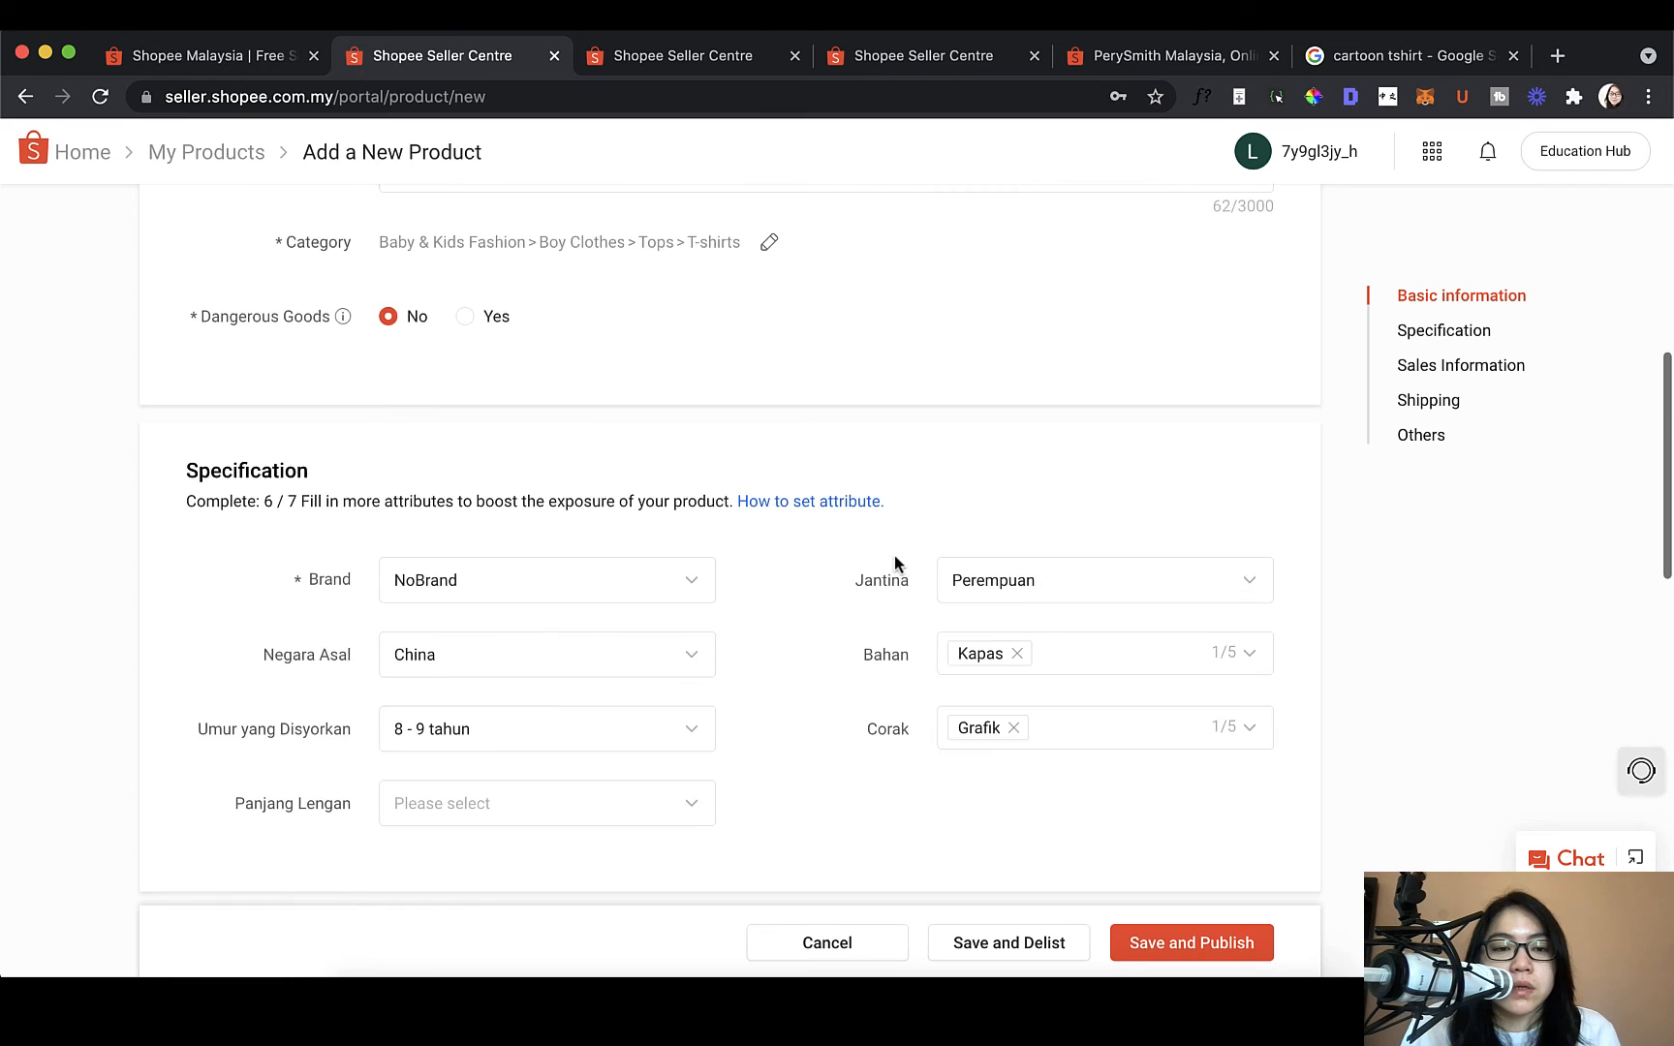
{"action": "scroll", "coordinate": [894, 556], "scroll_direction": "up", "scroll_amount": 3}
{"action": "scroll", "coordinate": [894, 564], "scroll_direction": "down", "scroll_amount": 5}
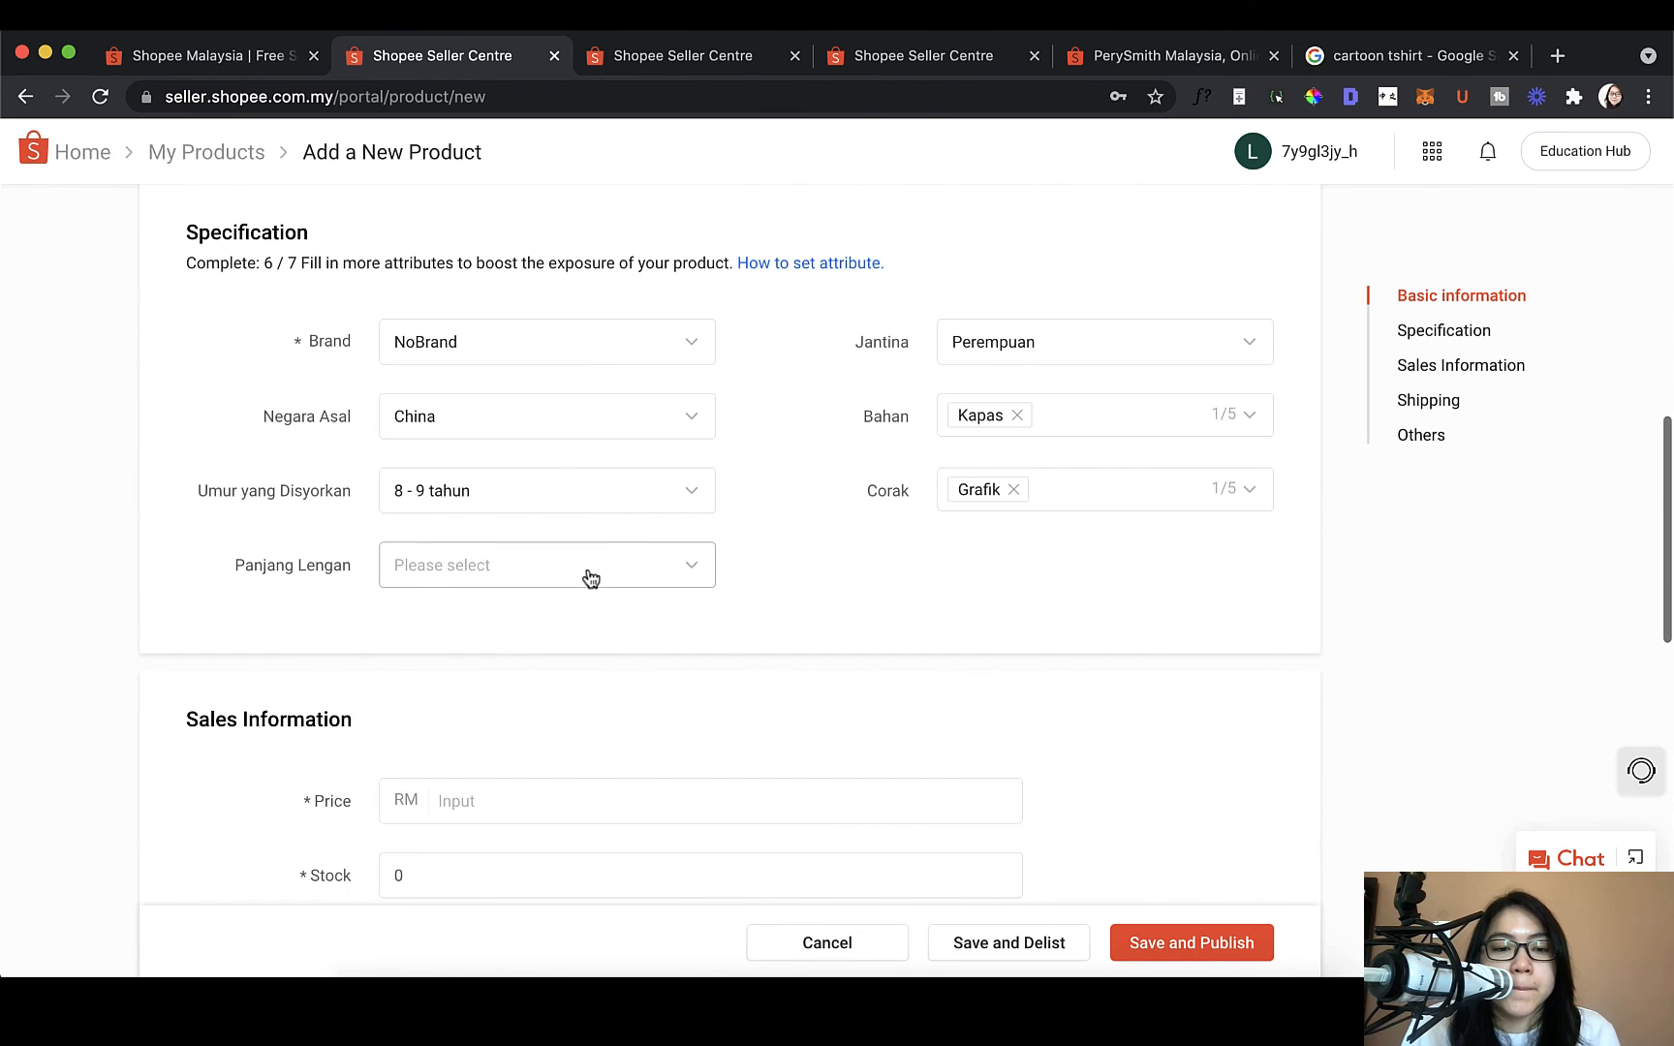
{"action": "left_click", "coordinate": [587, 577]}
{"action": "left_click", "coordinate": [602, 783]}
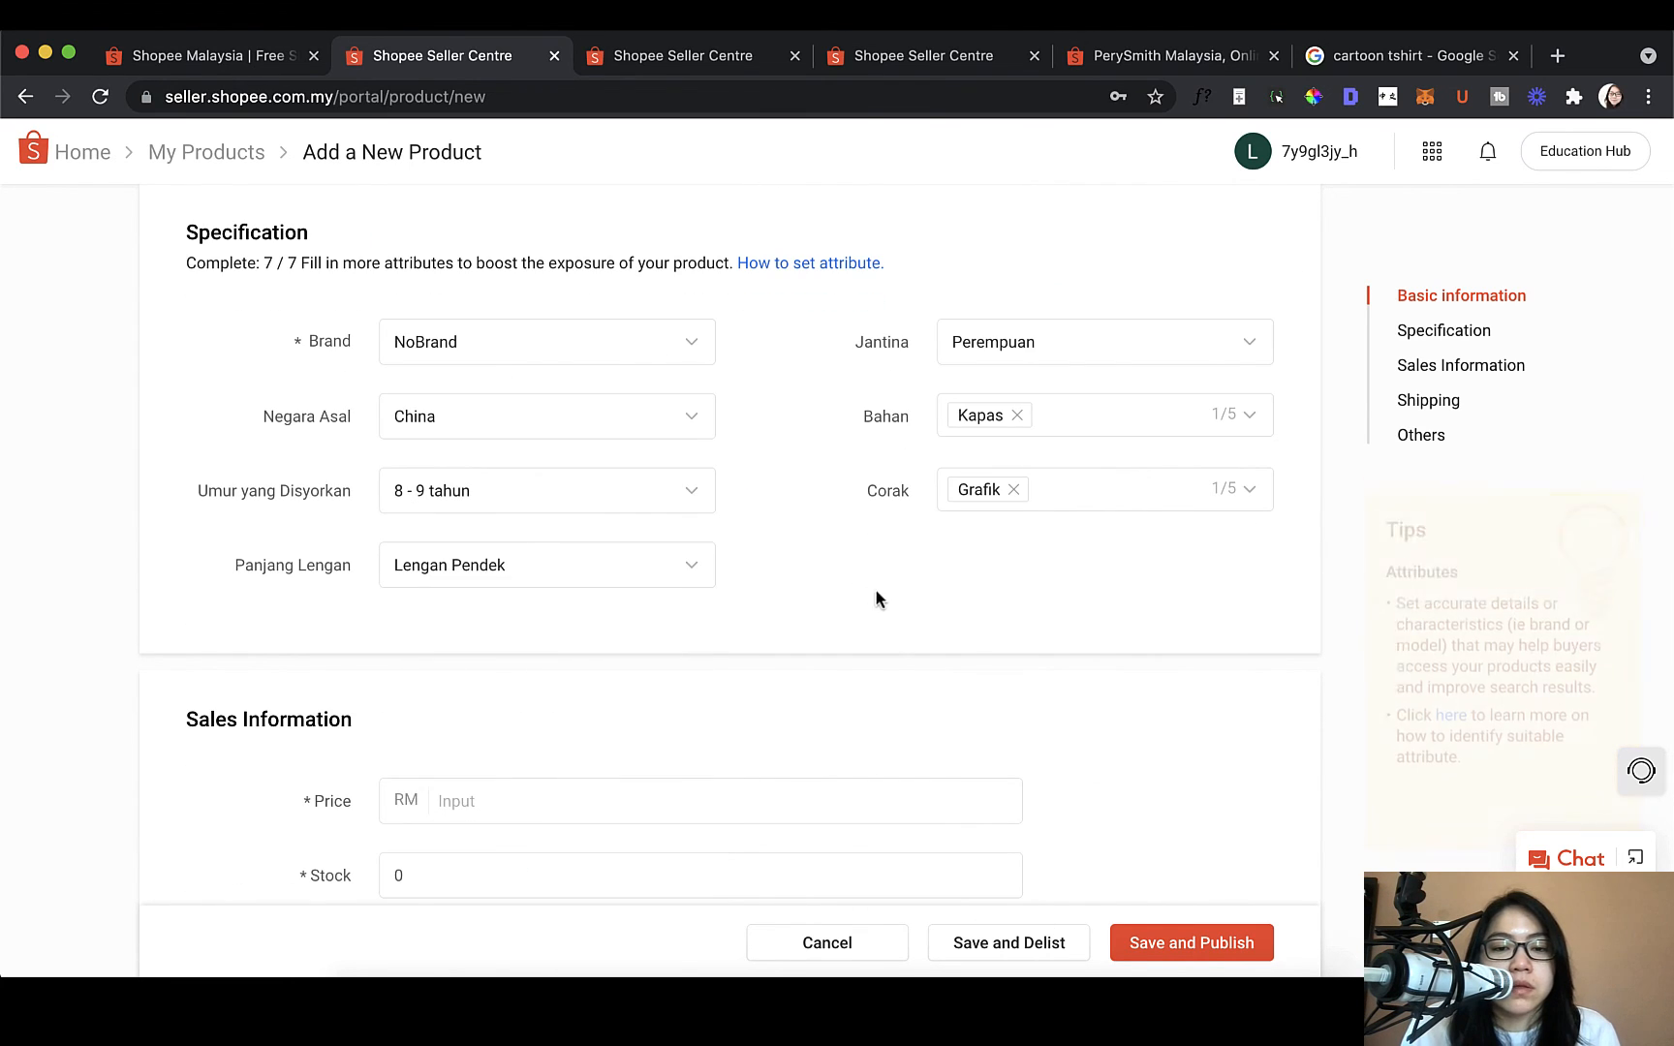
{"action": "scroll", "coordinate": [871, 520], "scroll_direction": "down", "scroll_amount": 4}
Step: Enter a price of RM 20, leaving stock unchanged
{"action": "left_click", "coordinate": [866, 480]}
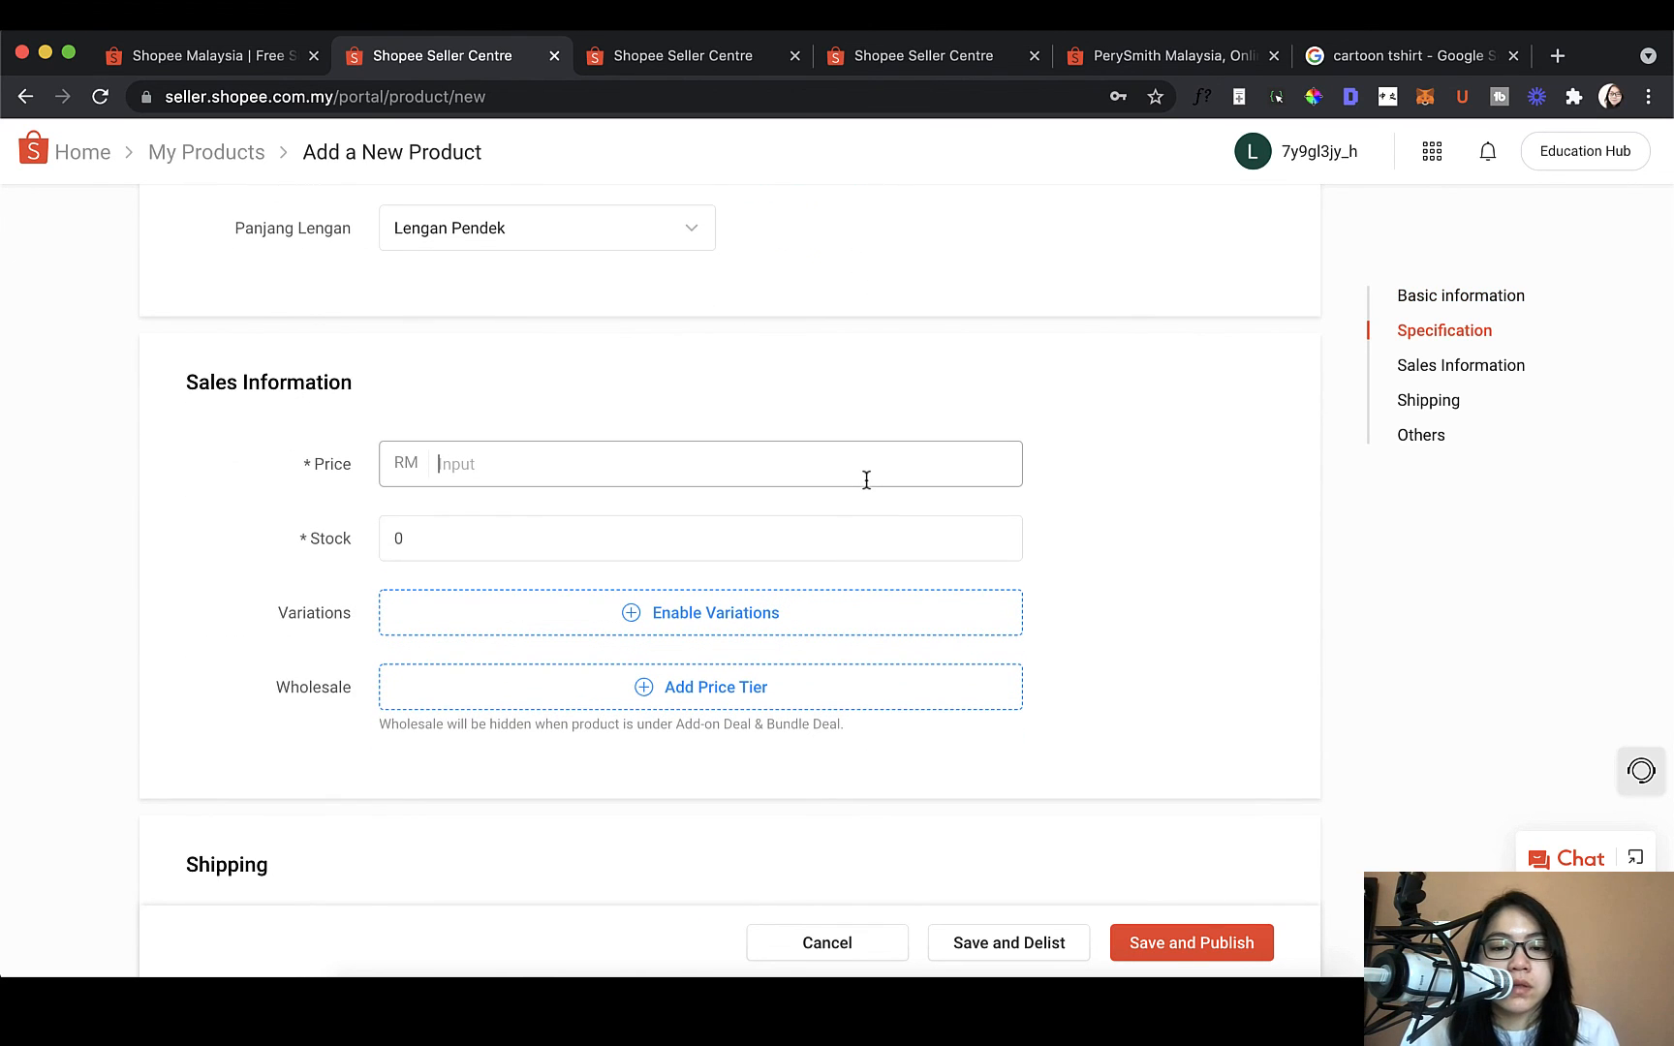
{"action": "type", "text": "20"}
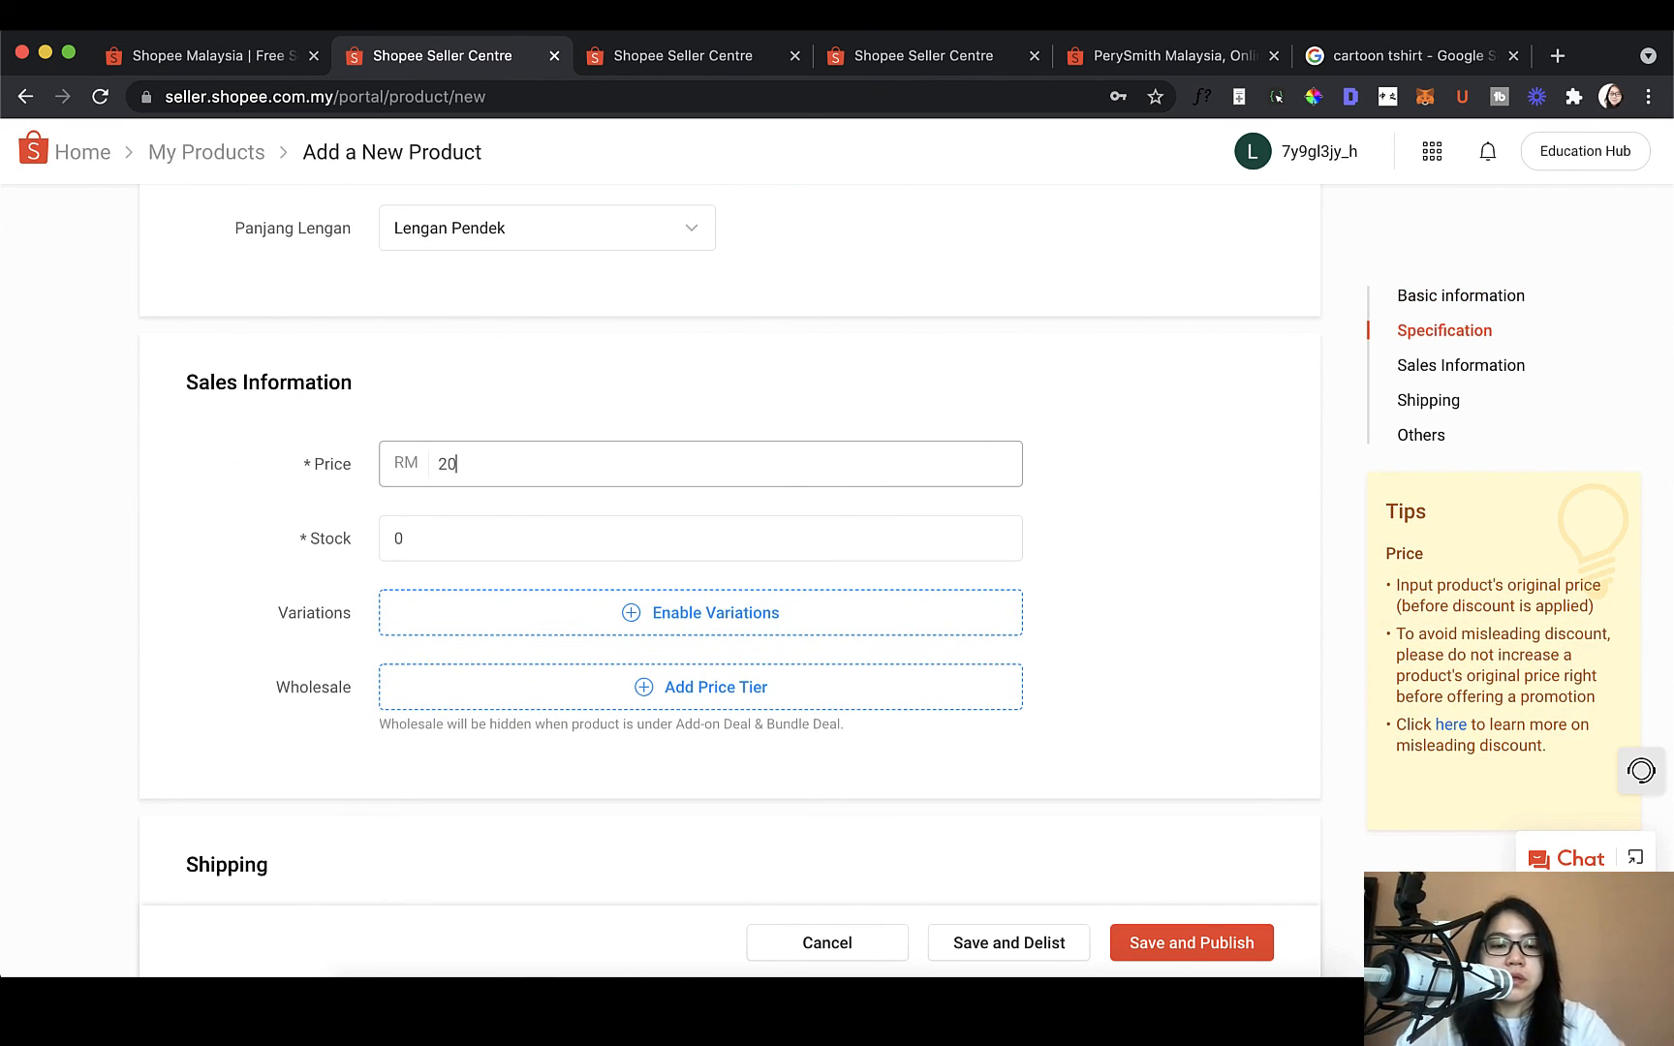
{"action": "left_click", "coordinate": [871, 523]}
{"action": "left_click", "coordinate": [1086, 493]}
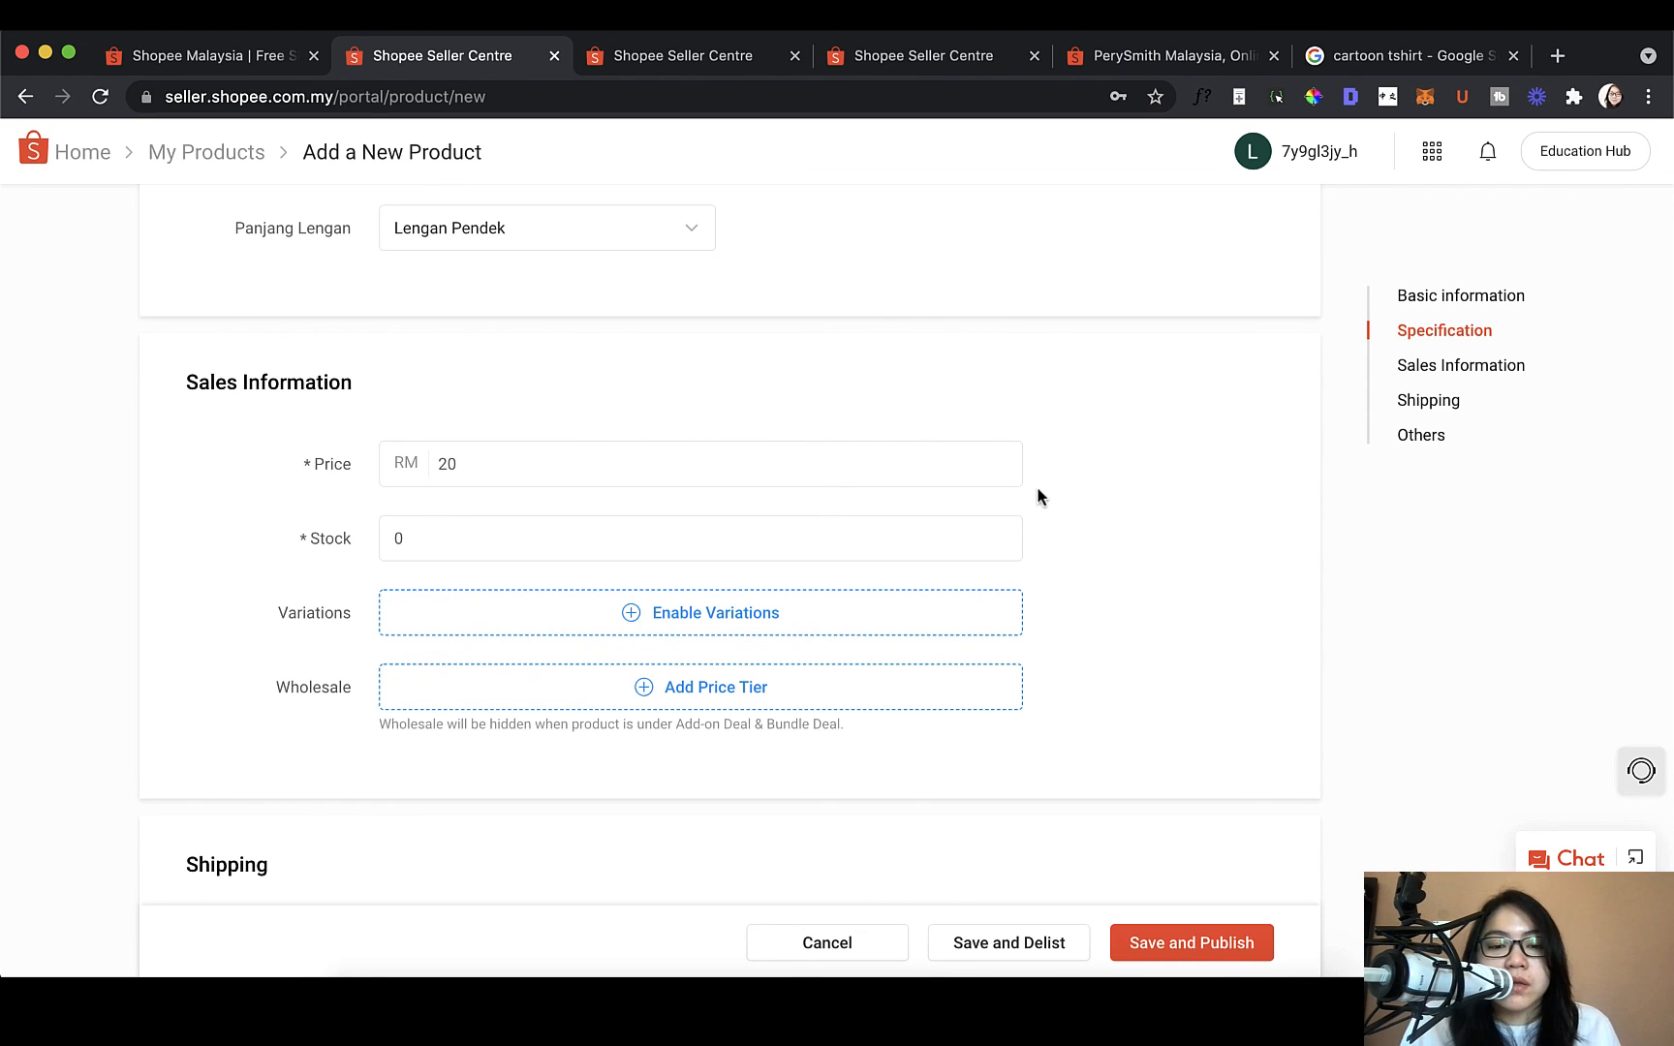
{"action": "scroll", "coordinate": [1047, 631], "scroll_direction": "down", "scroll_amount": 3}
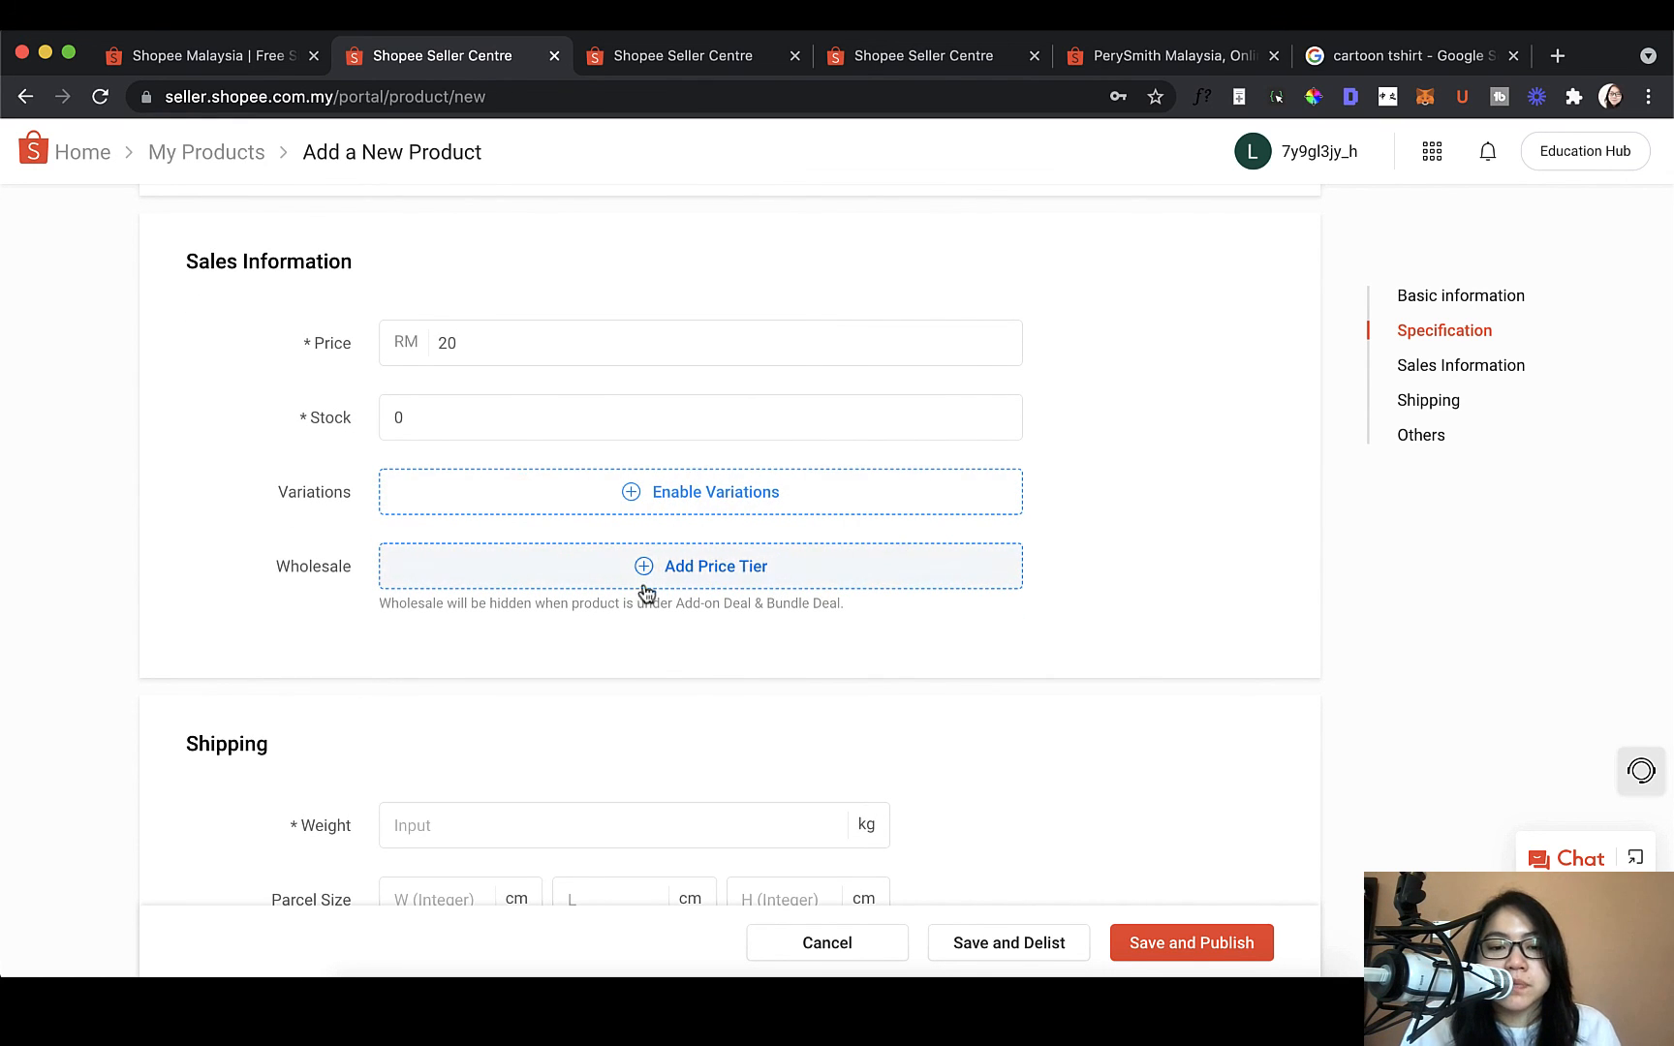
{"action": "left_click", "coordinate": [324, 574]}
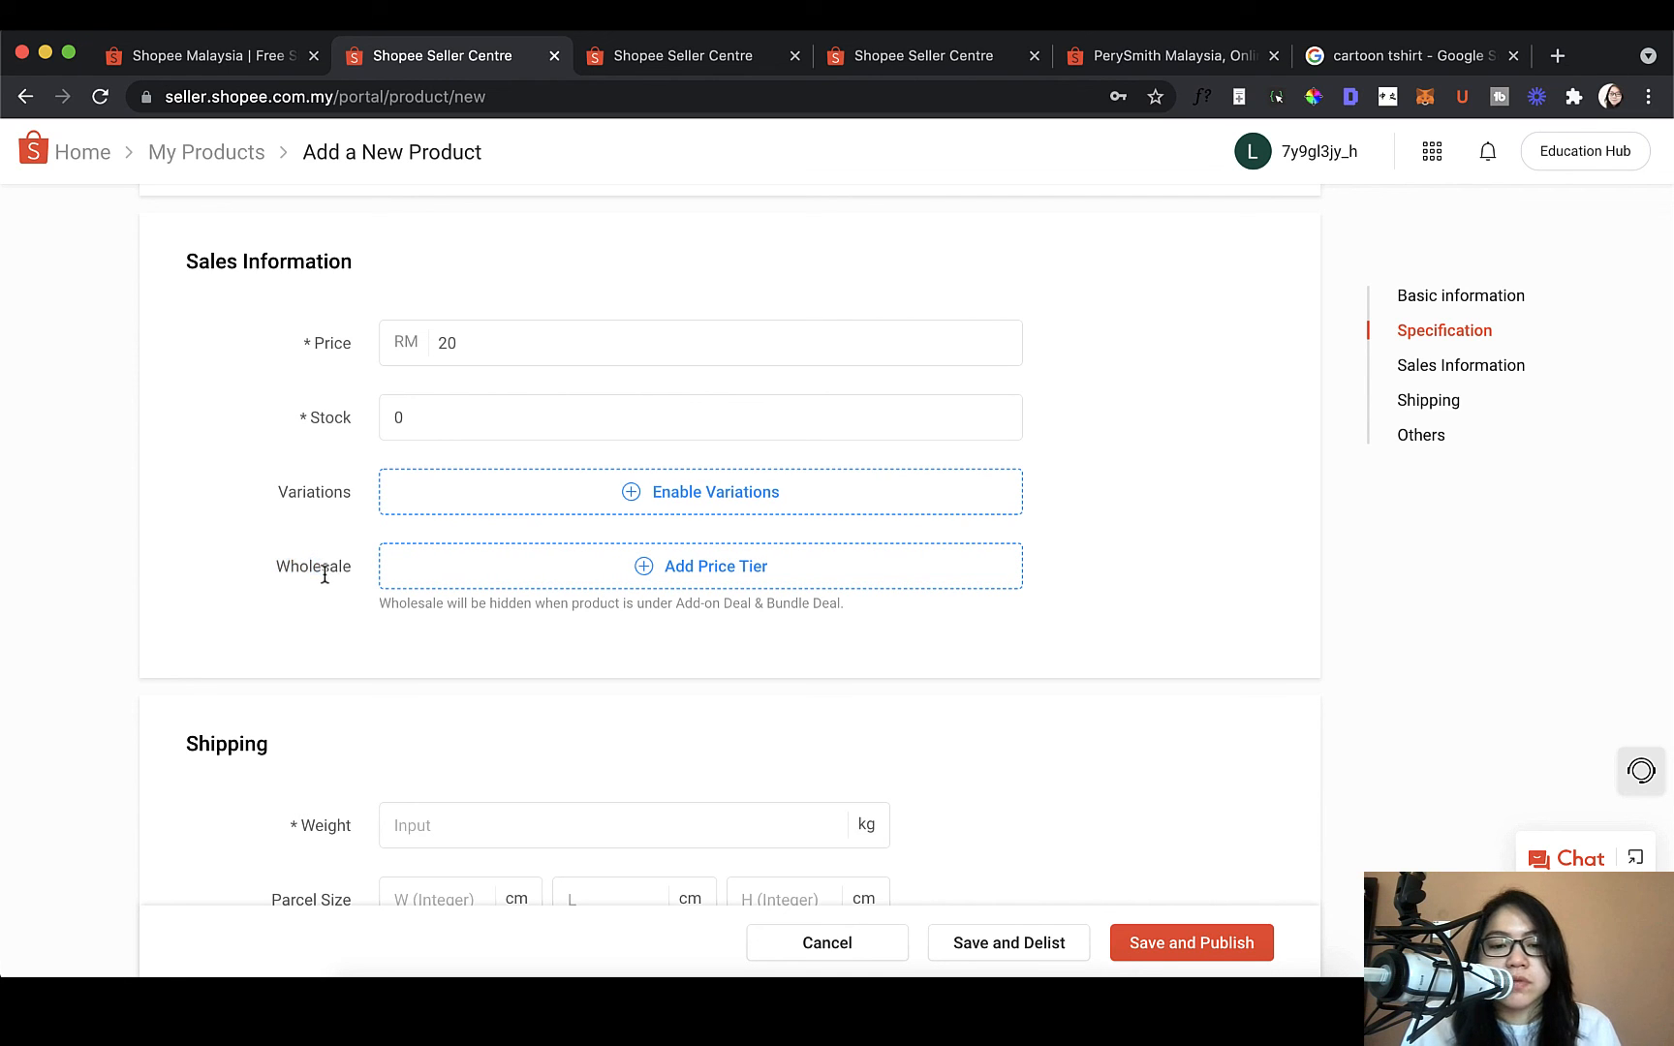
Step: Enable variations, leaving the new Variation 1 empty
{"action": "left_click", "coordinate": [632, 491]}
{"action": "scroll", "coordinate": [814, 590], "scroll_direction": "down", "scroll_amount": 1}
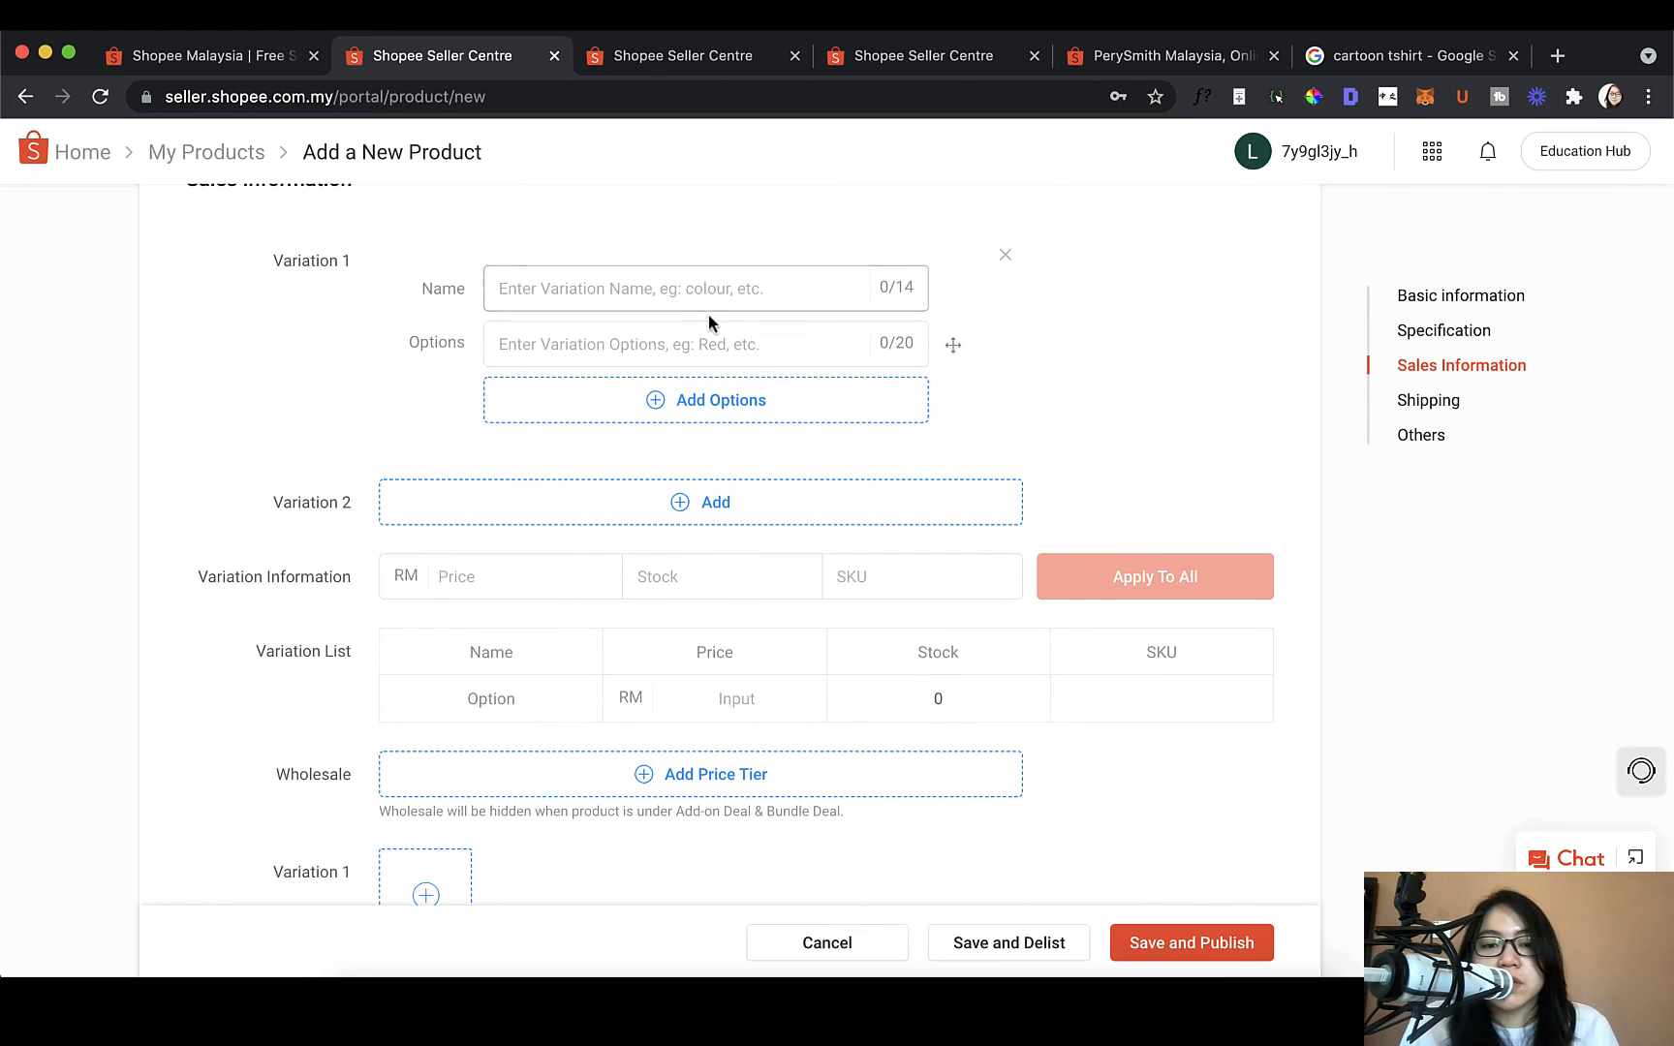
{"action": "scroll", "coordinate": [707, 314], "scroll_direction": "up", "scroll_amount": 15}
{"action": "scroll", "coordinate": [707, 315], "scroll_direction": "down", "scroll_amount": 5}
{"action": "scroll", "coordinate": [708, 325], "scroll_direction": "down", "scroll_amount": 5}
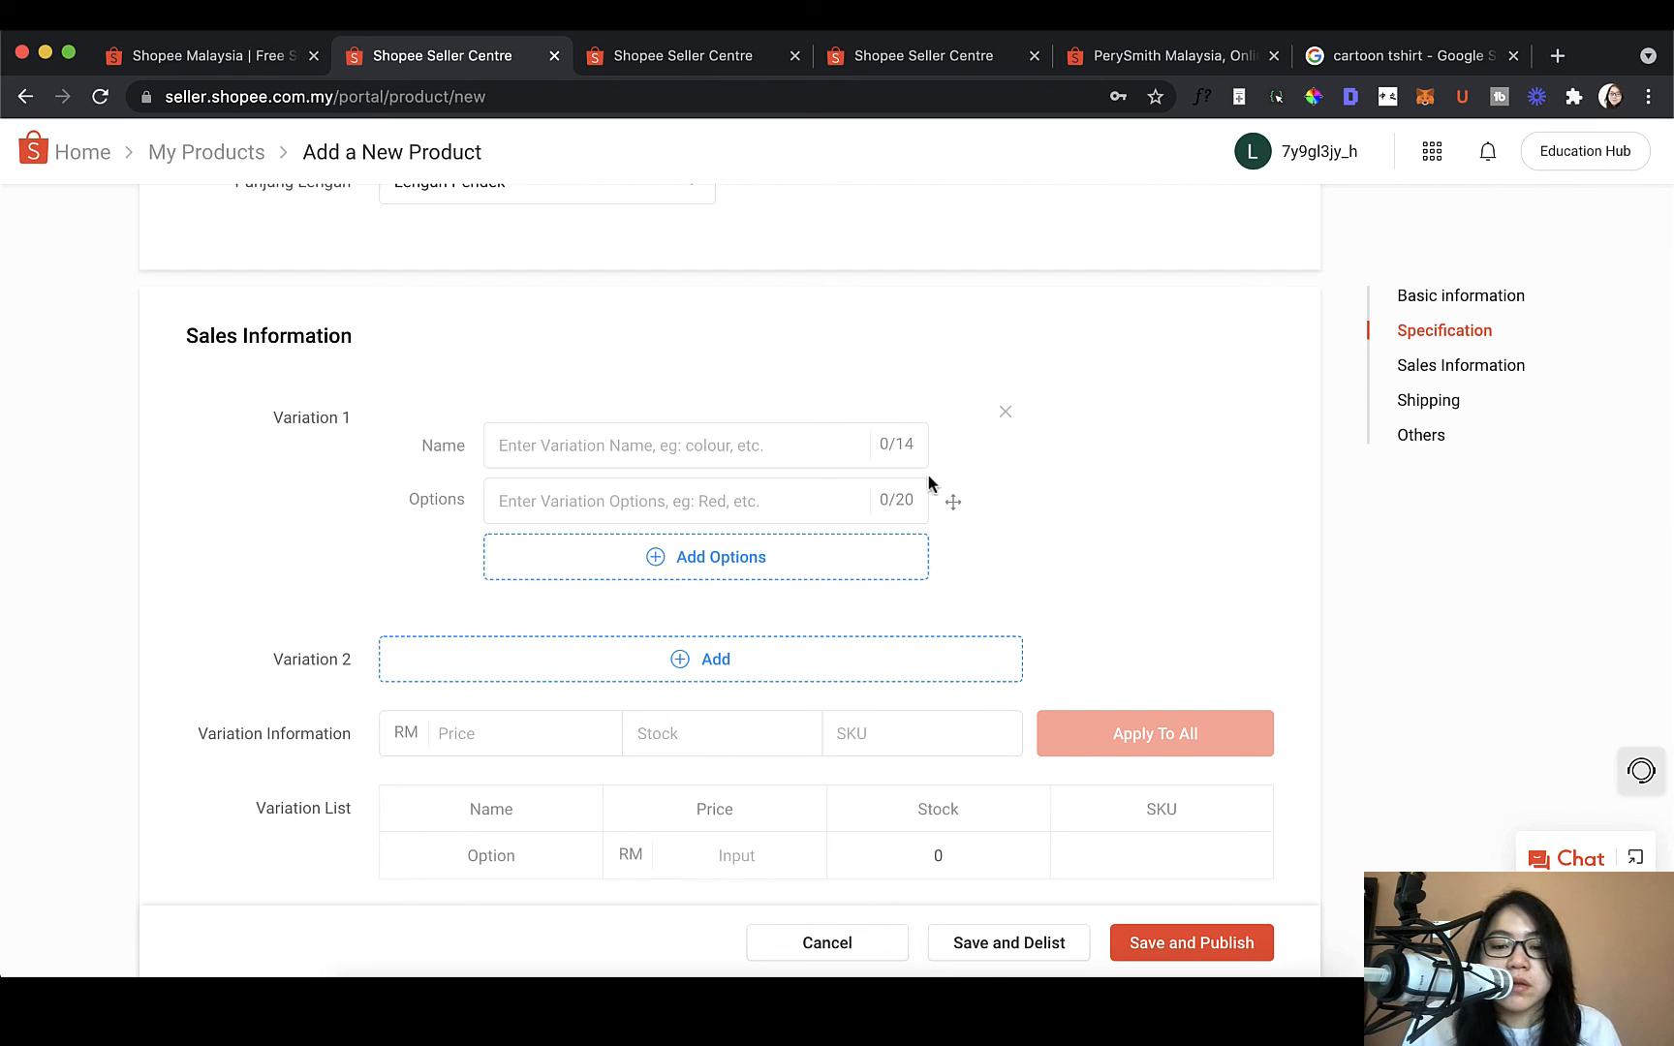
{"action": "scroll", "coordinate": [1003, 575], "scroll_direction": "down", "scroll_amount": 3}
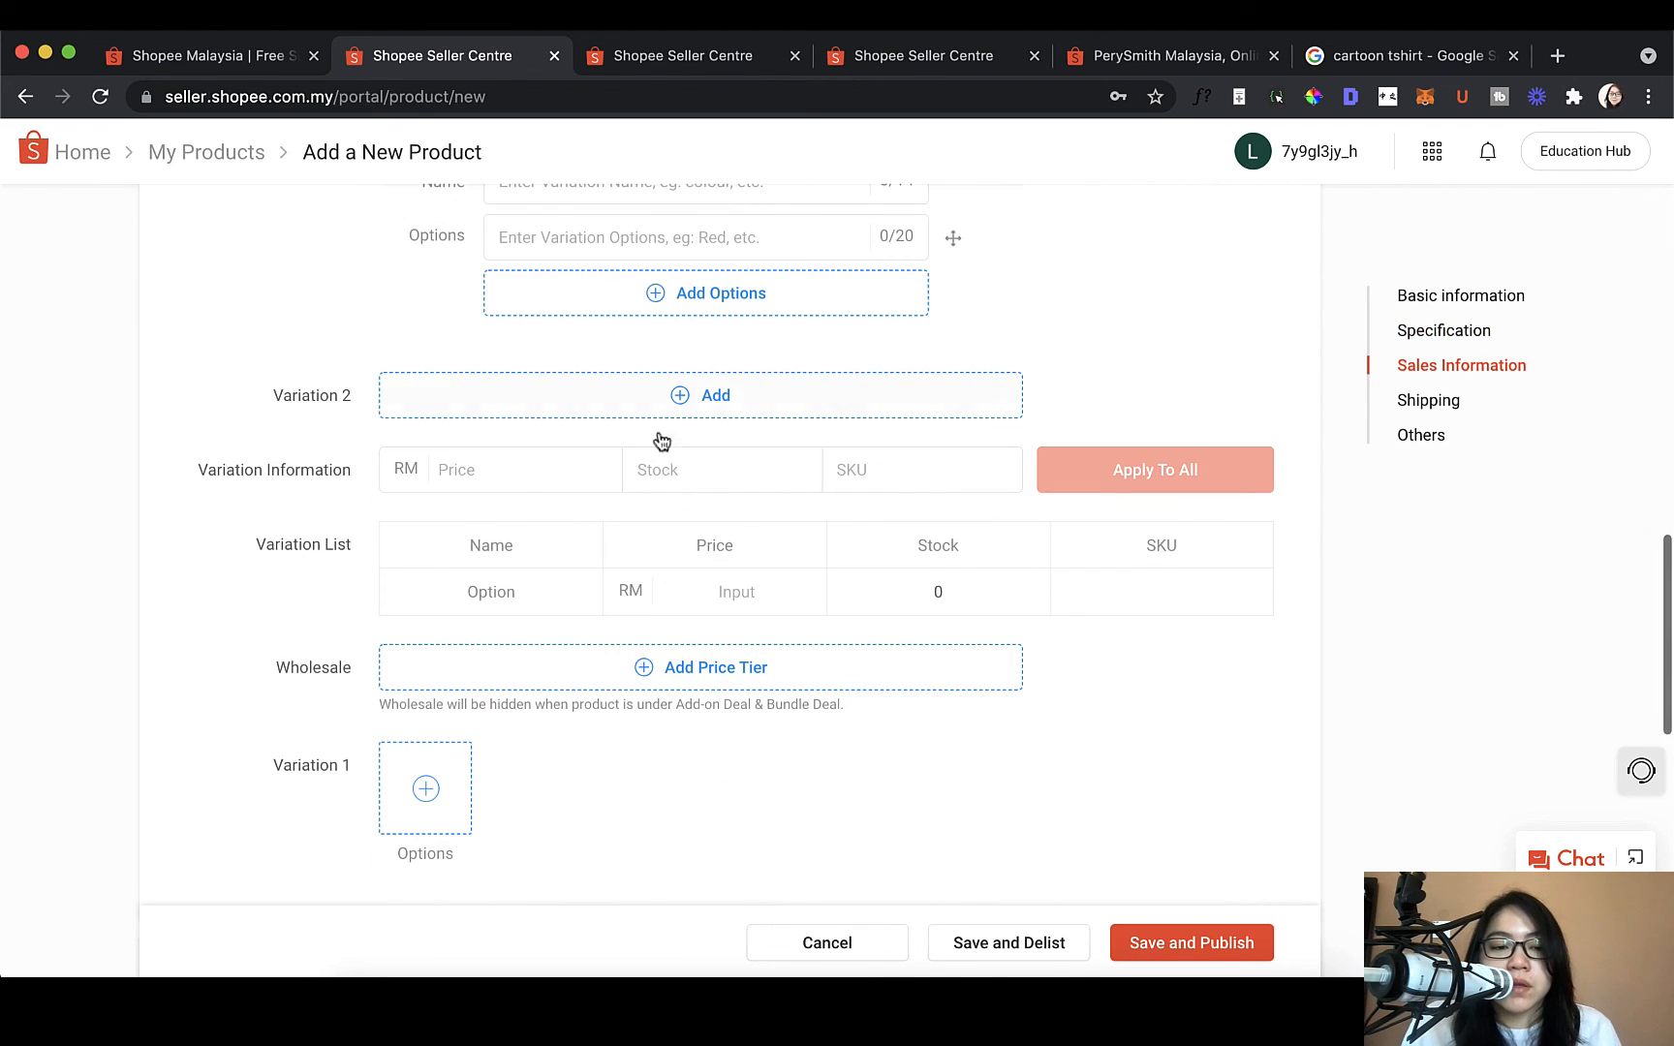
{"action": "scroll", "coordinate": [765, 554], "scroll_direction": "down", "scroll_amount": 6}
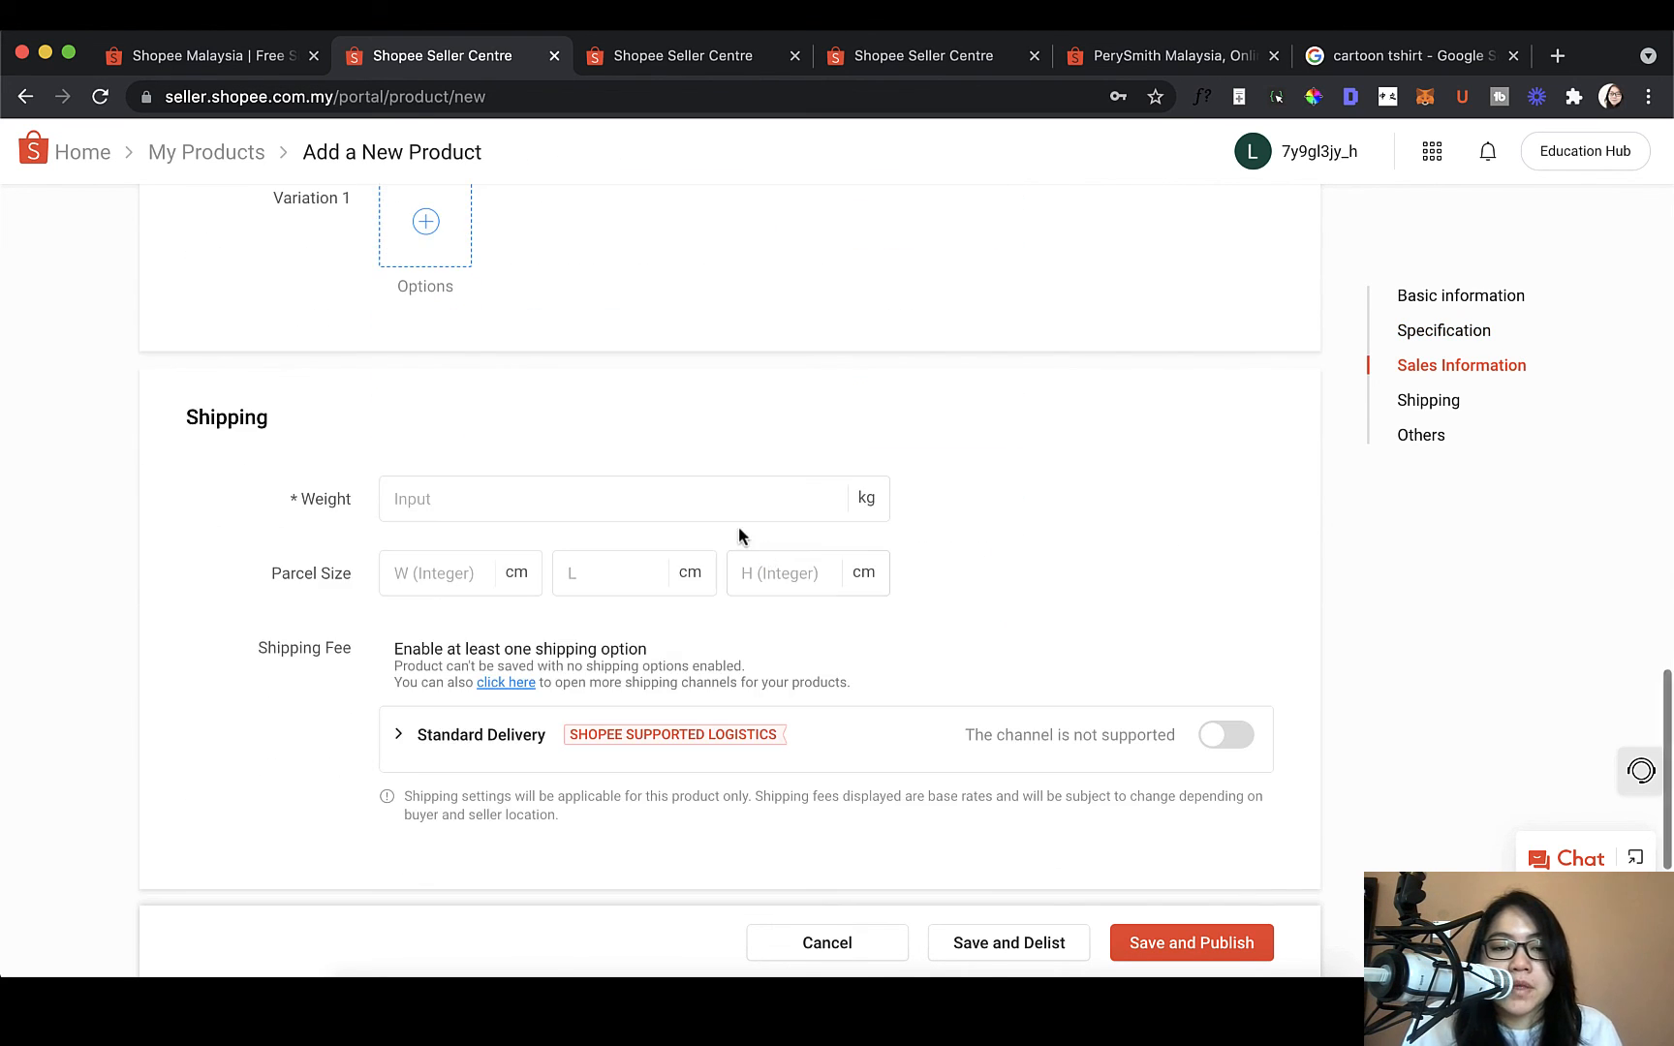
Step: Set the parcel weight to 0.5 kg
{"action": "left_click", "coordinate": [740, 505]}
{"action": "left_click", "coordinate": [1049, 518]}
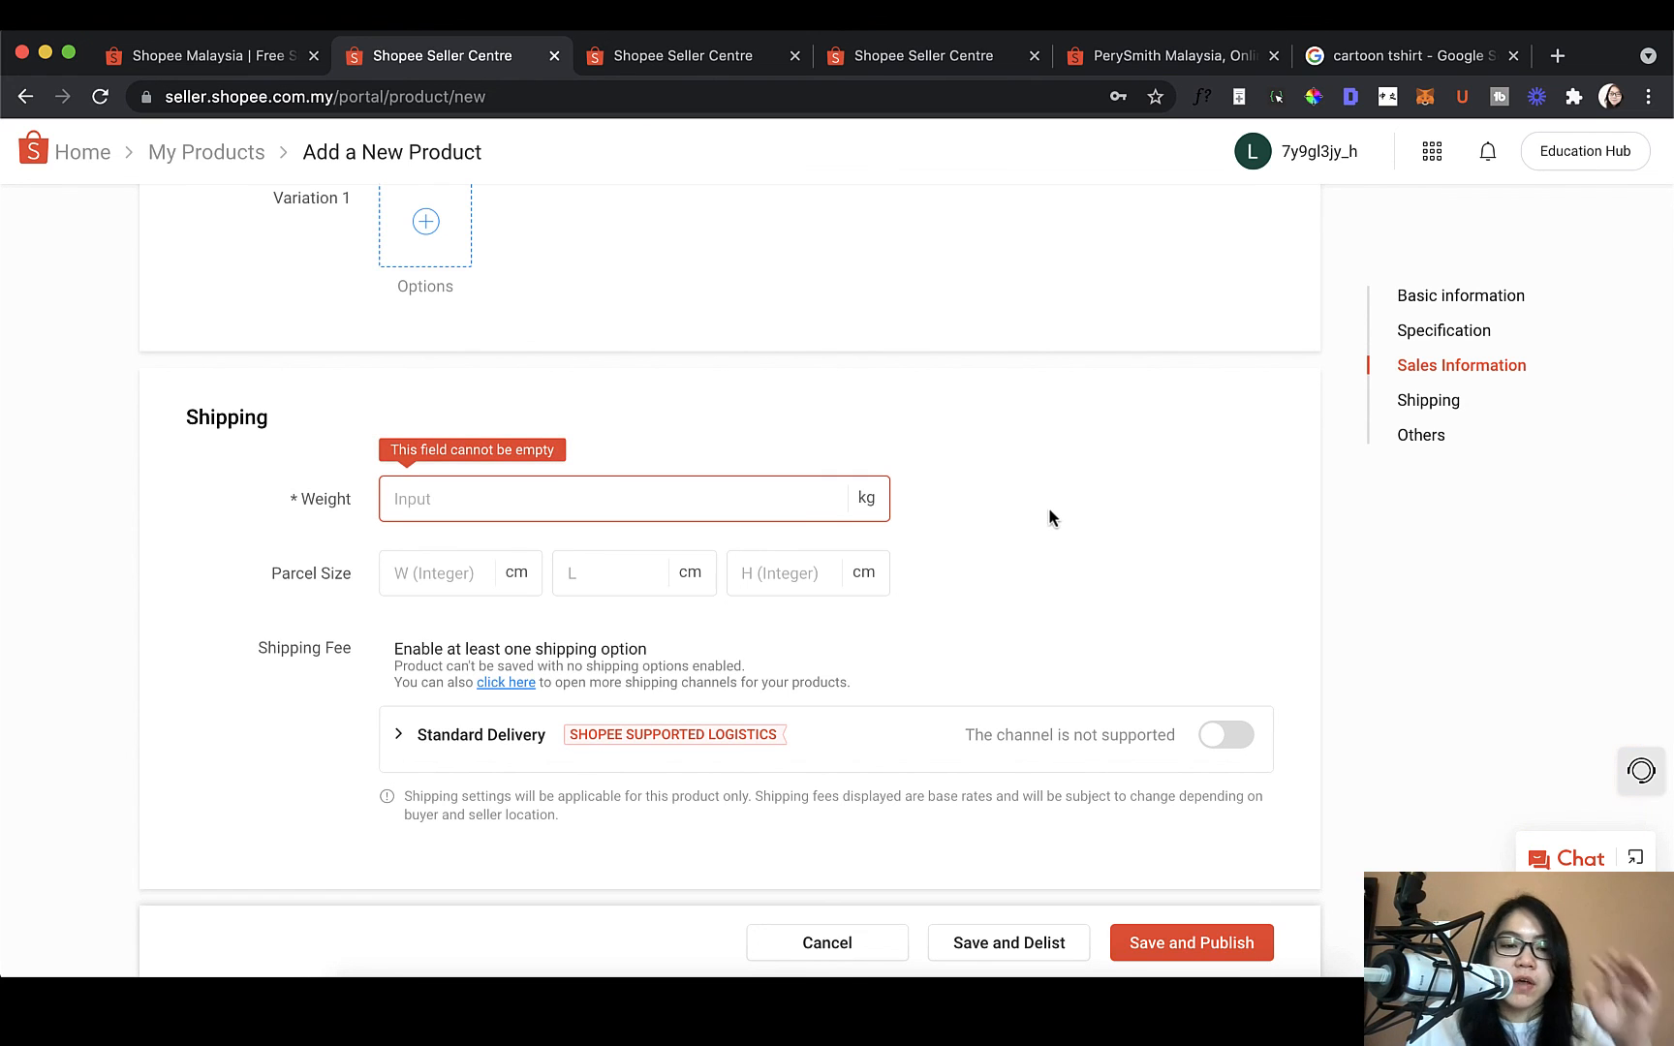
{"action": "left_click", "coordinate": [688, 497]}
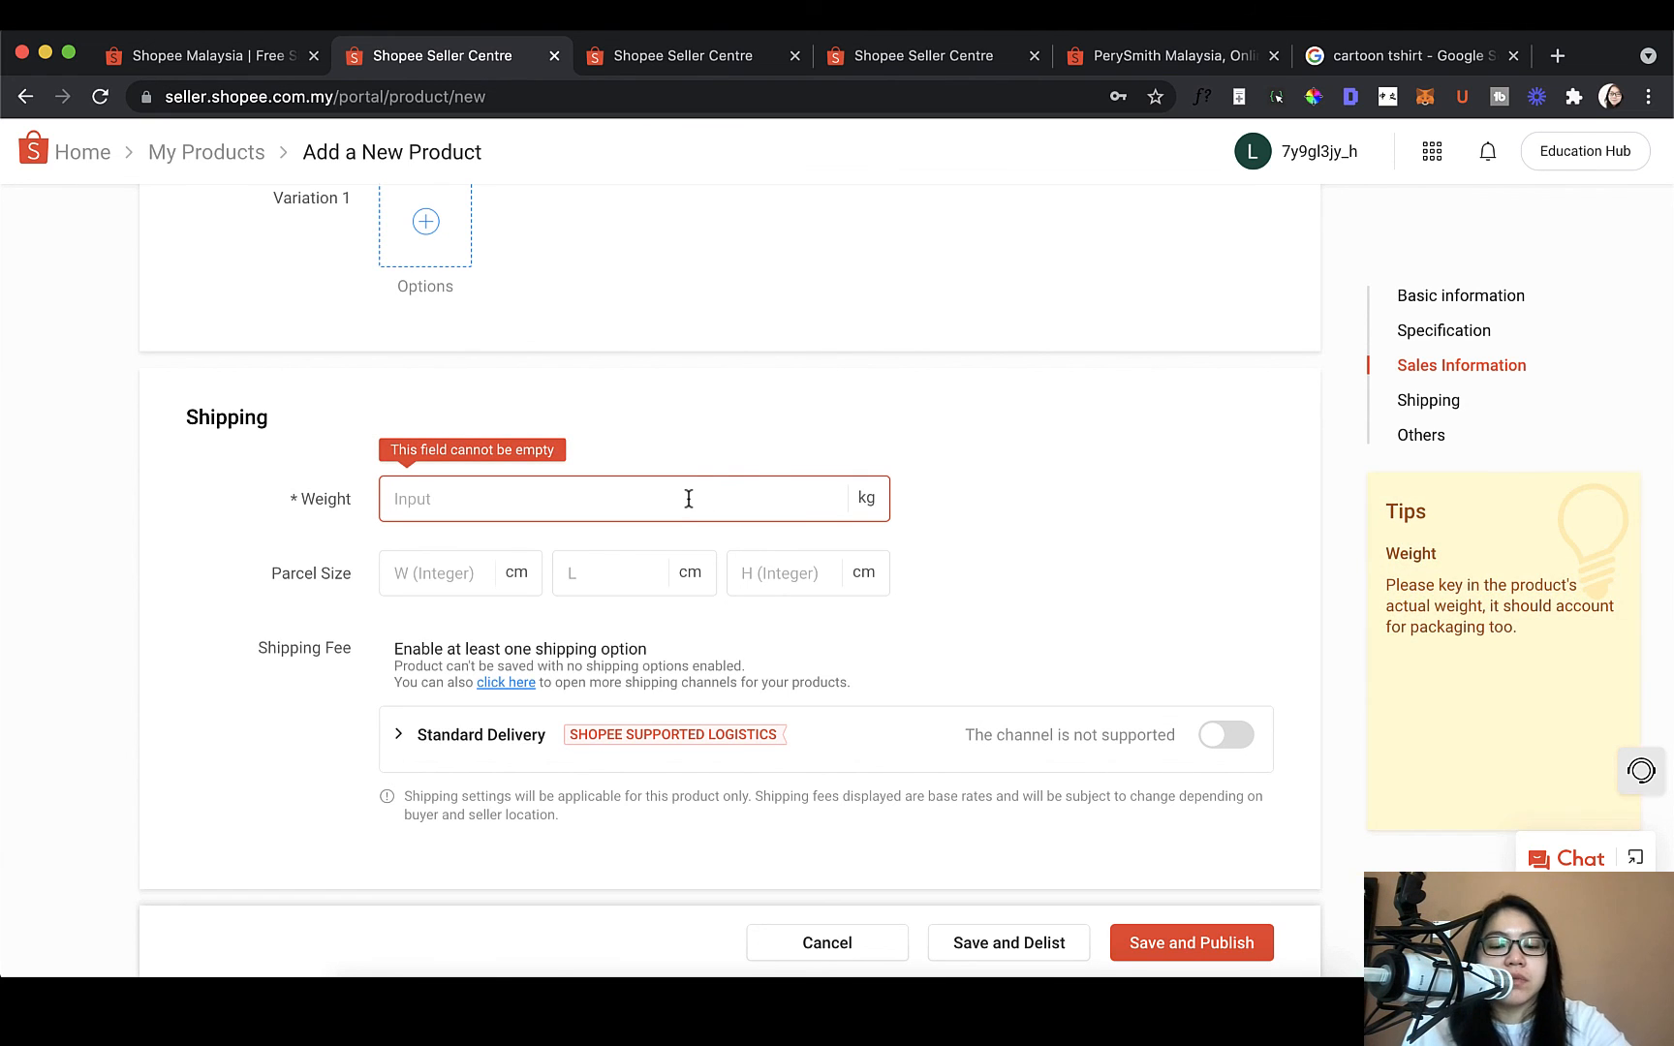
{"action": "type", "text": "0.5"}
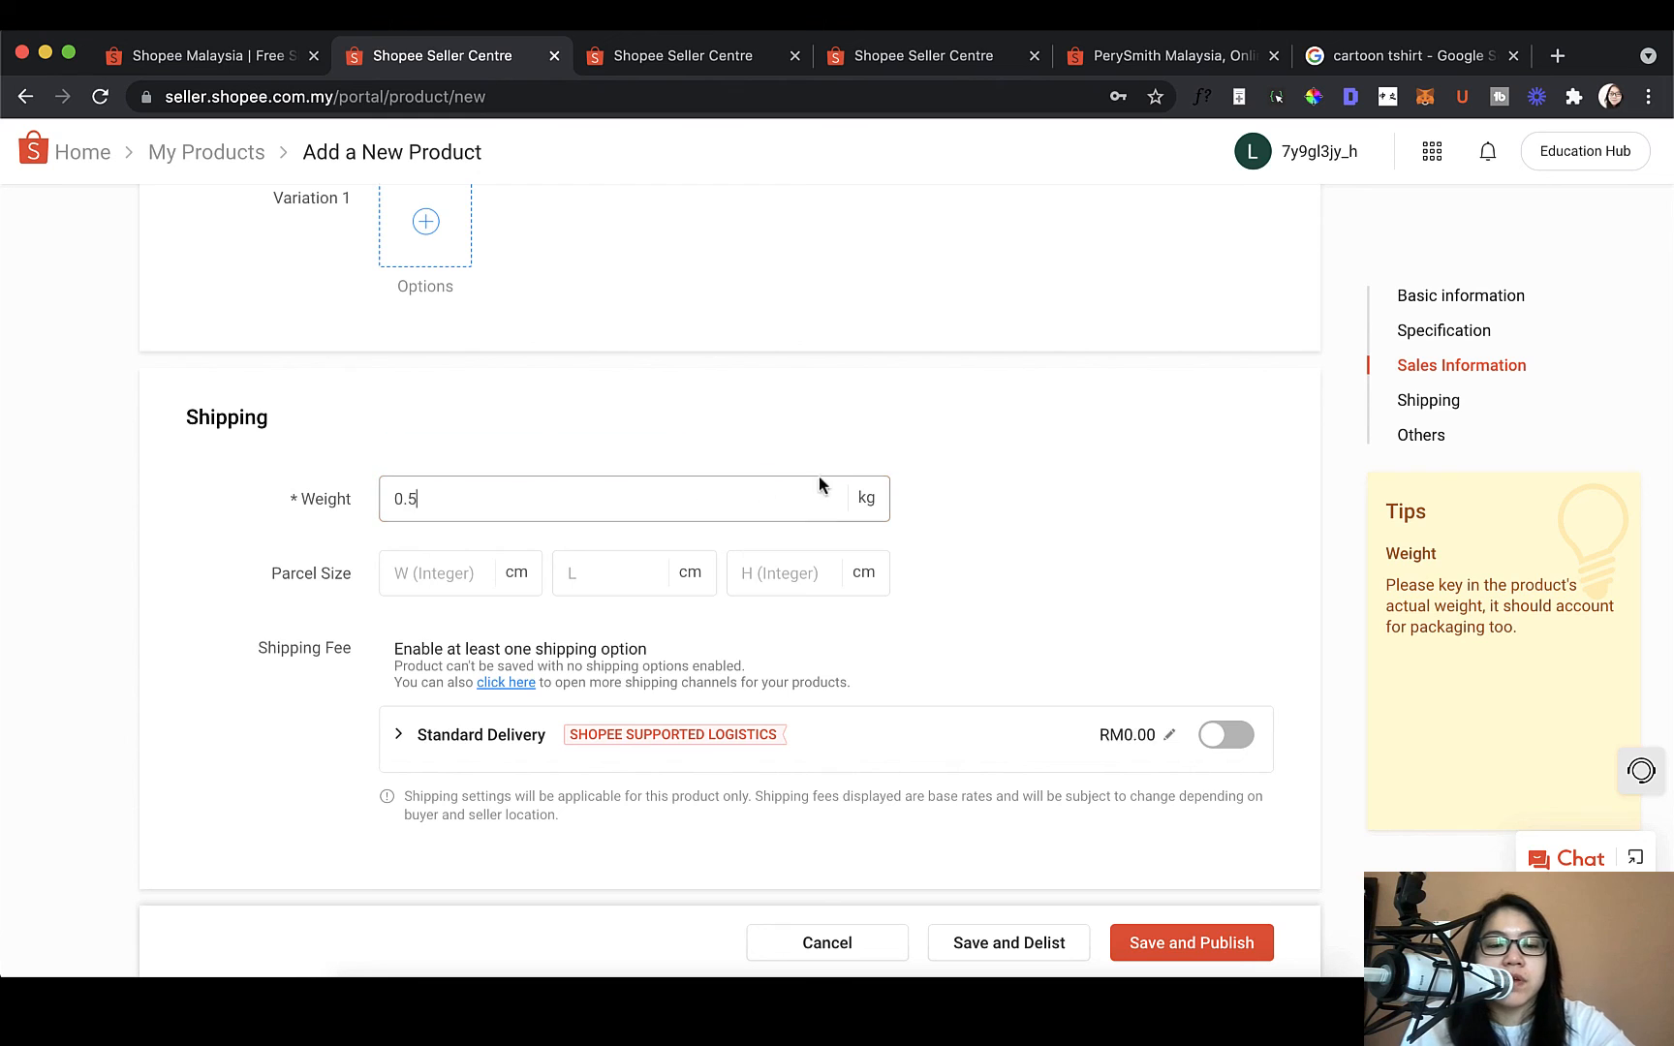
{"action": "left_click", "coordinate": [963, 477]}
Step: Set parcel size to 20 × 20 × 20 cm and turn on Standard Delivery (RM4.60)
{"action": "scroll", "coordinate": [910, 507], "scroll_direction": "down", "scroll_amount": 2}
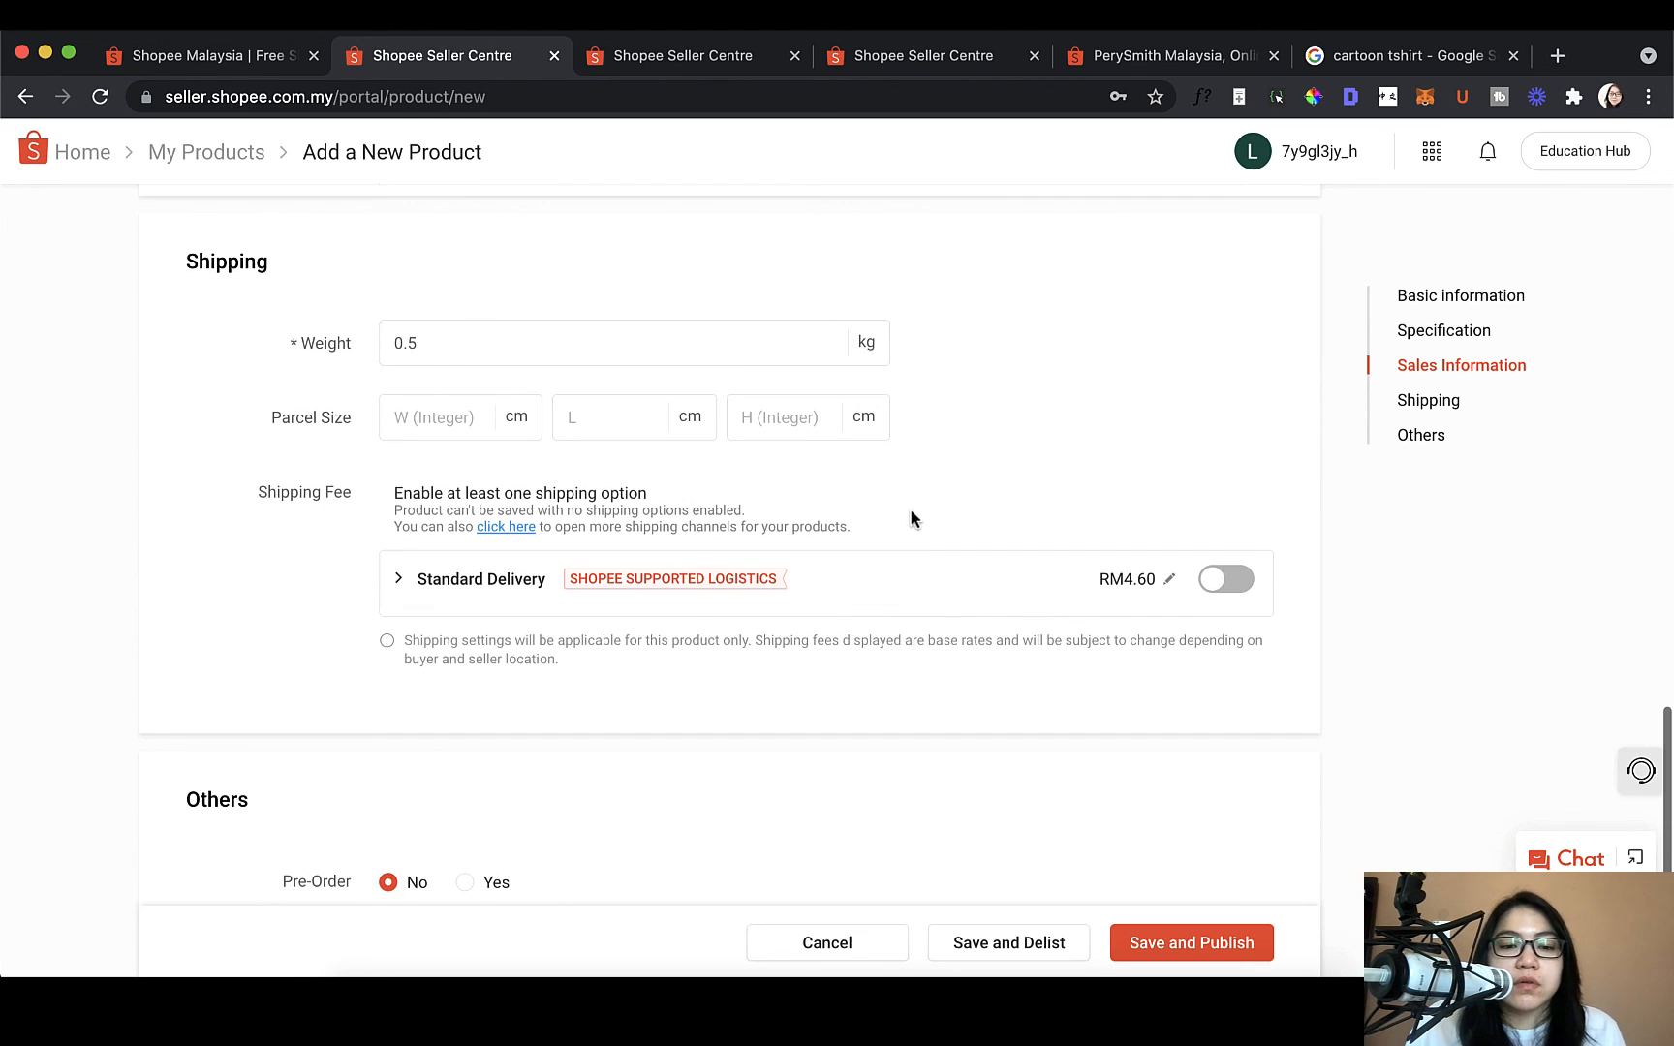
{"action": "left_click", "coordinate": [396, 416]}
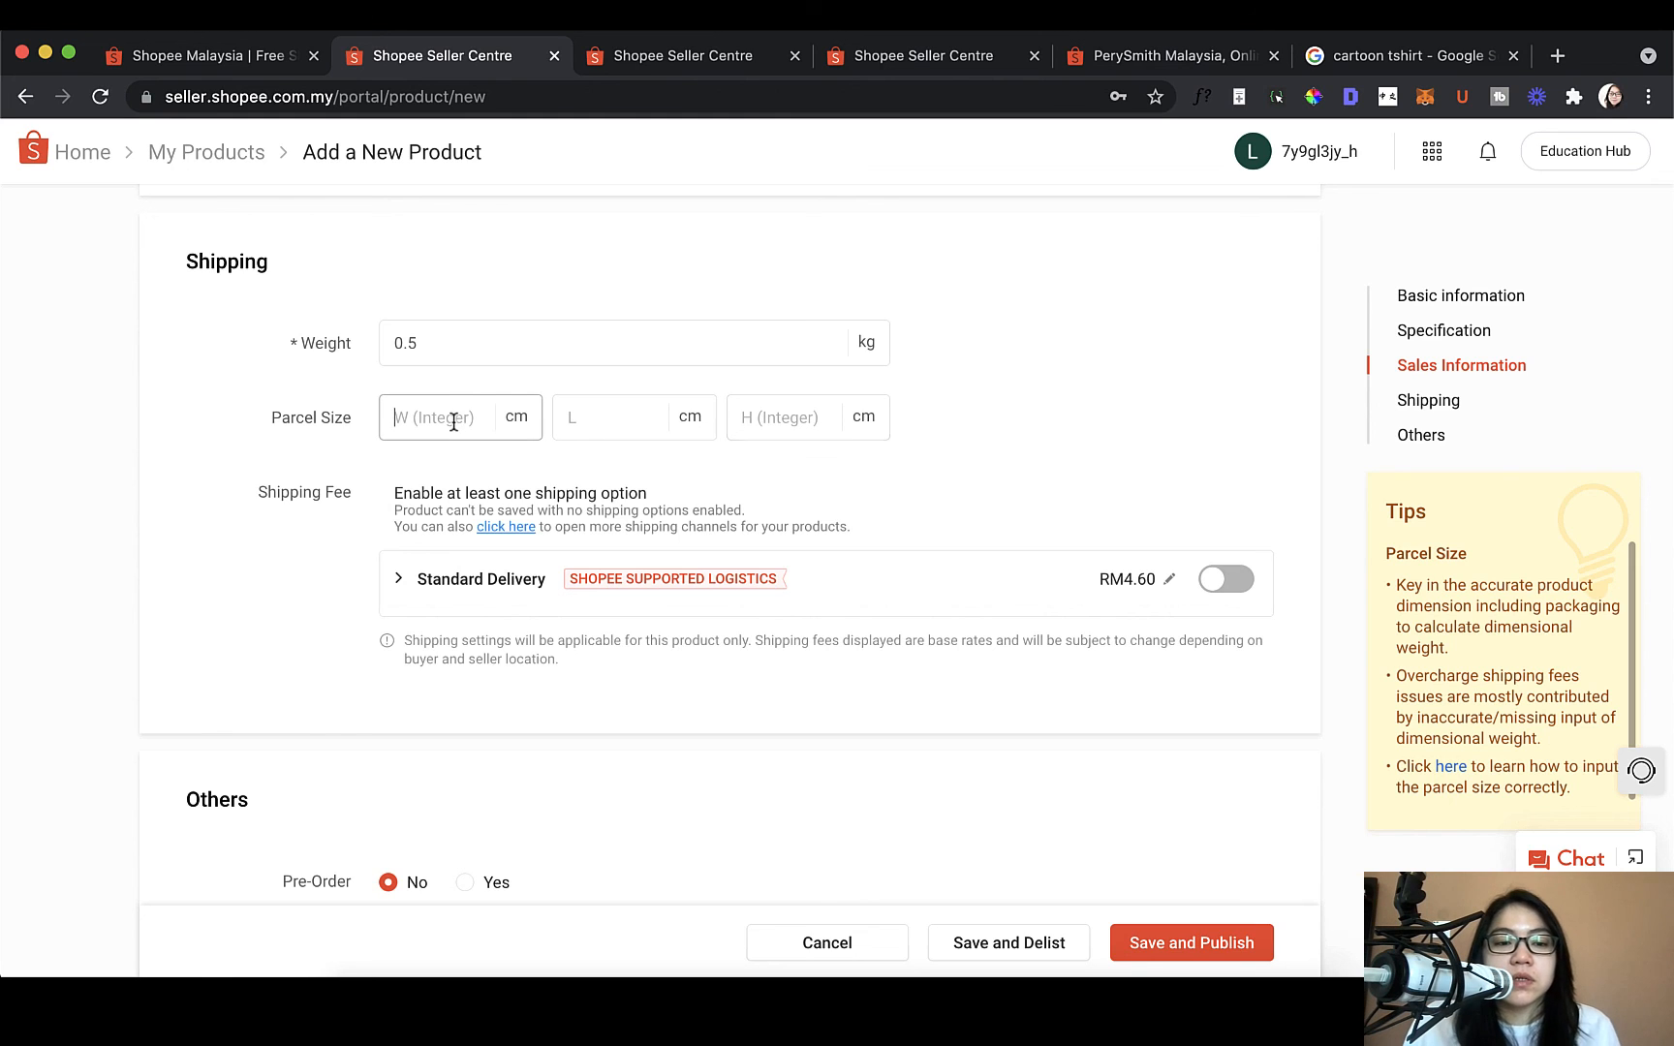
{"action": "left_click", "coordinate": [441, 418]}
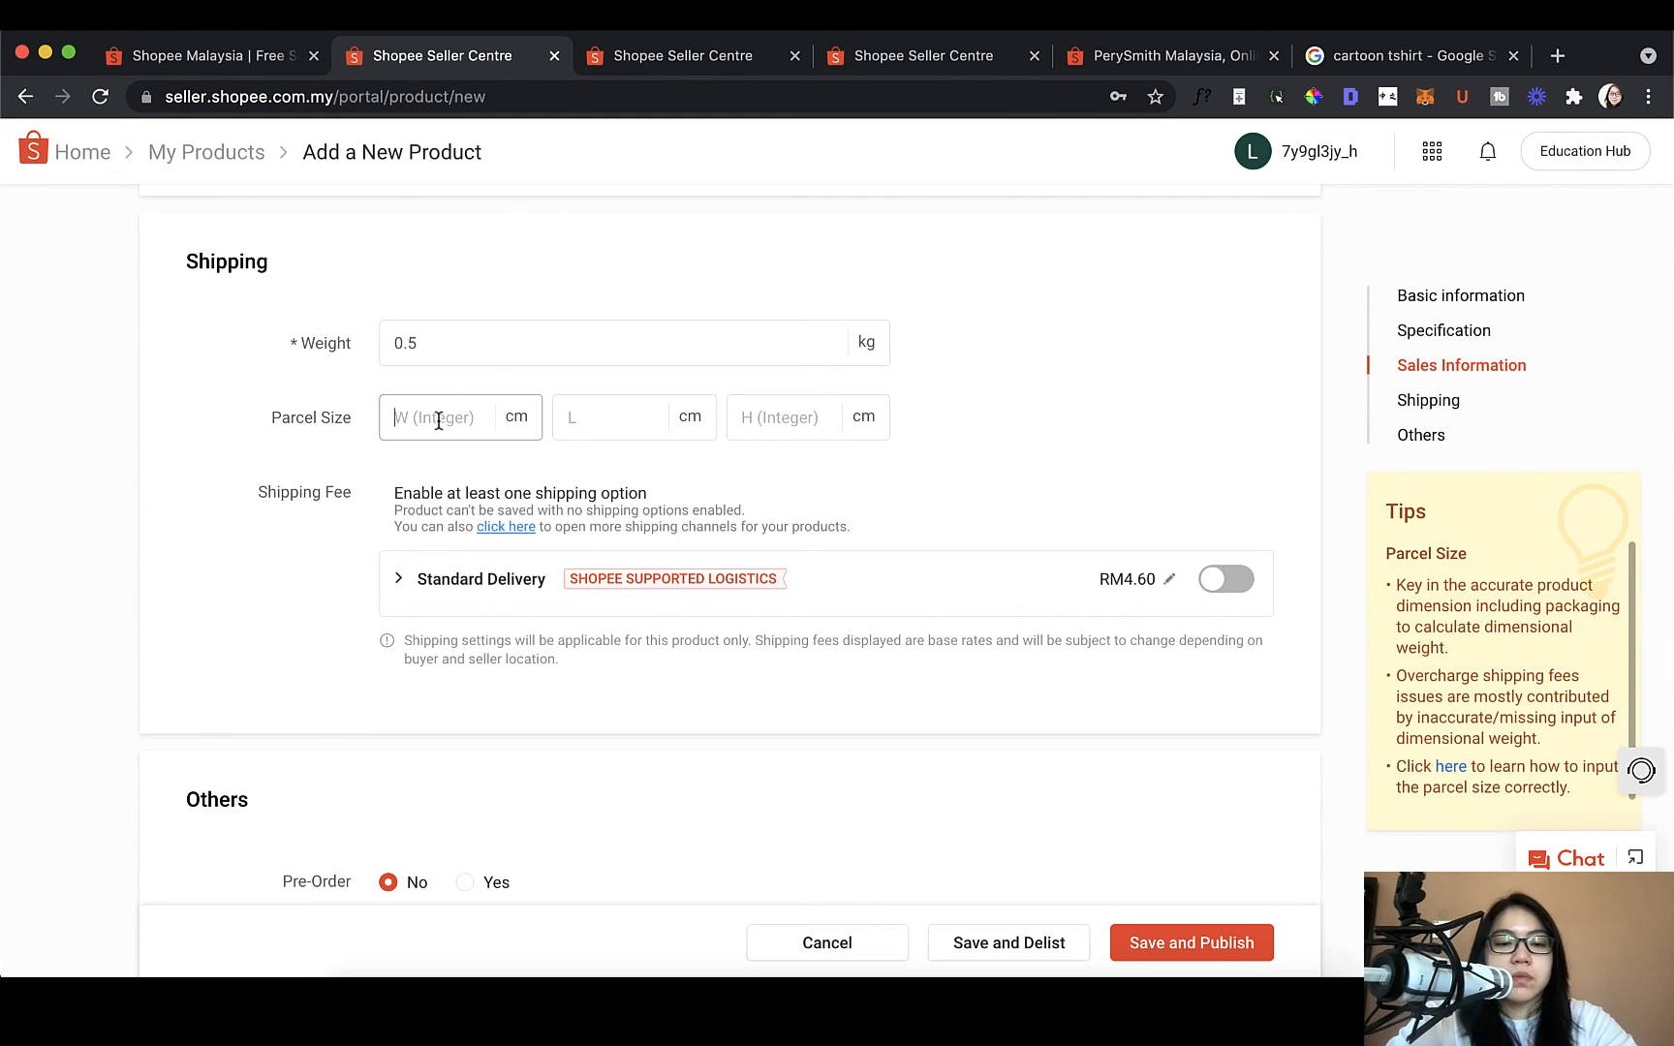
{"action": "type", "text": "20"}
{"action": "key", "text": "Tab"}
{"action": "type", "text": "20"}
{"action": "key", "text": "Tab"}
{"action": "type", "text": "20"}
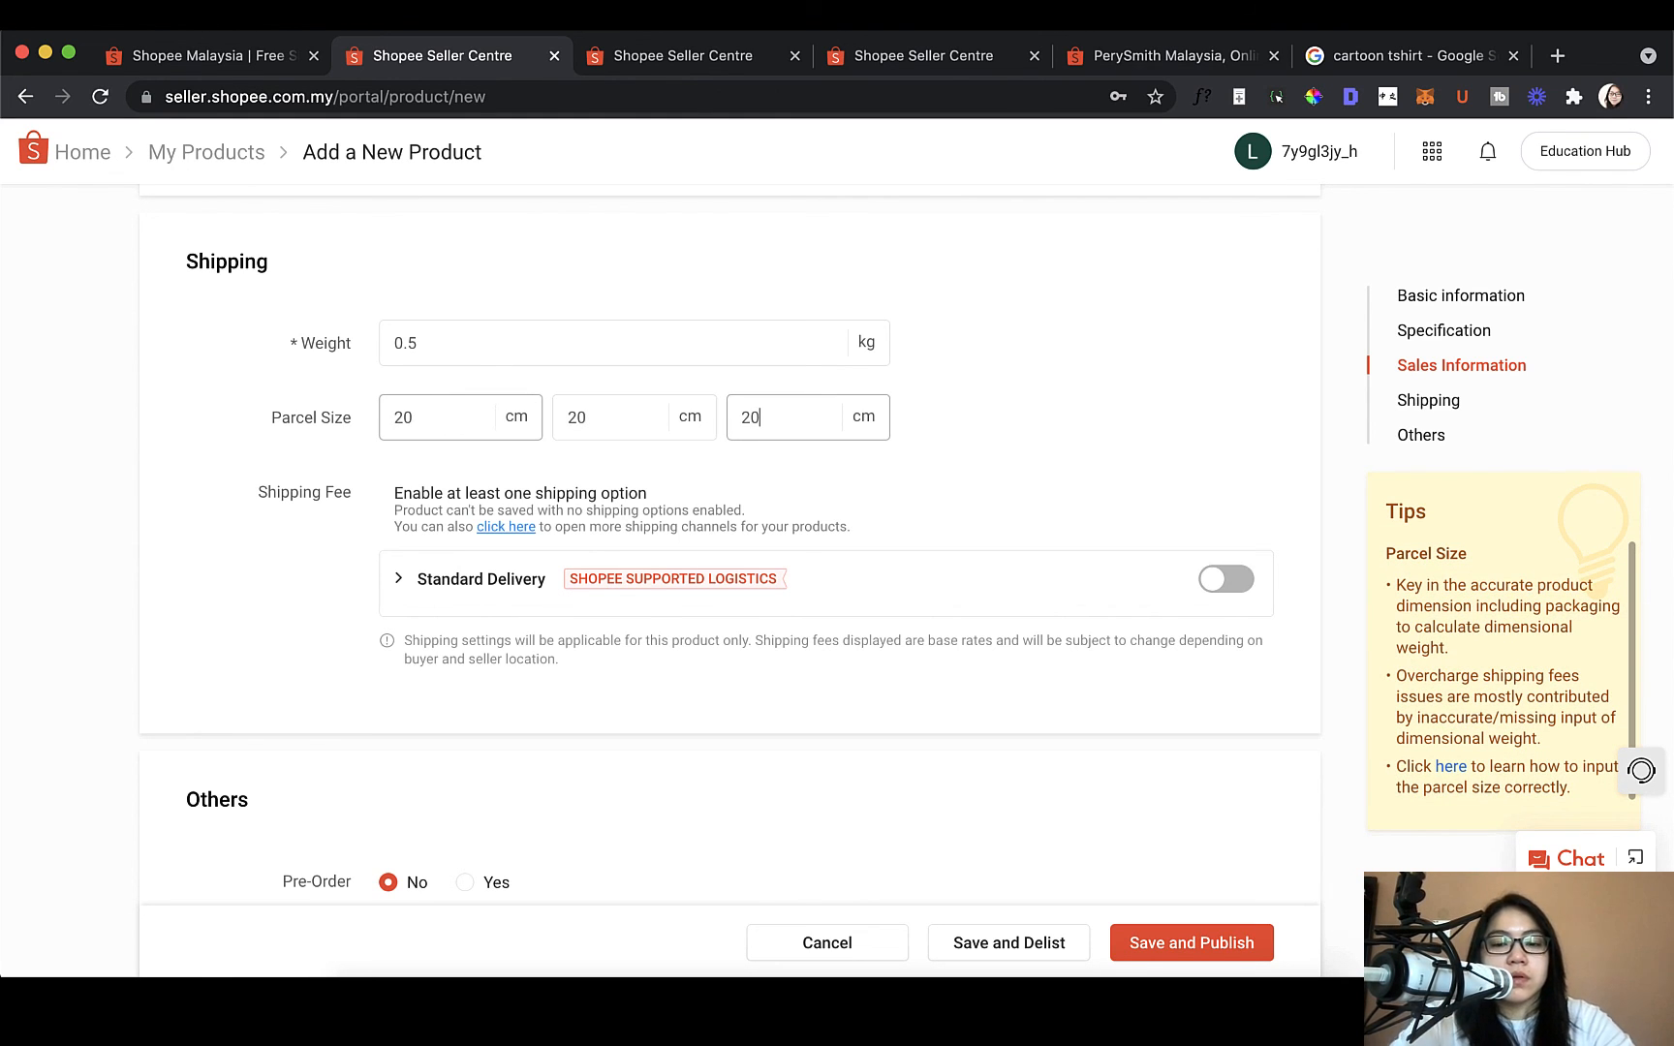
{"action": "left_click", "coordinate": [916, 493]}
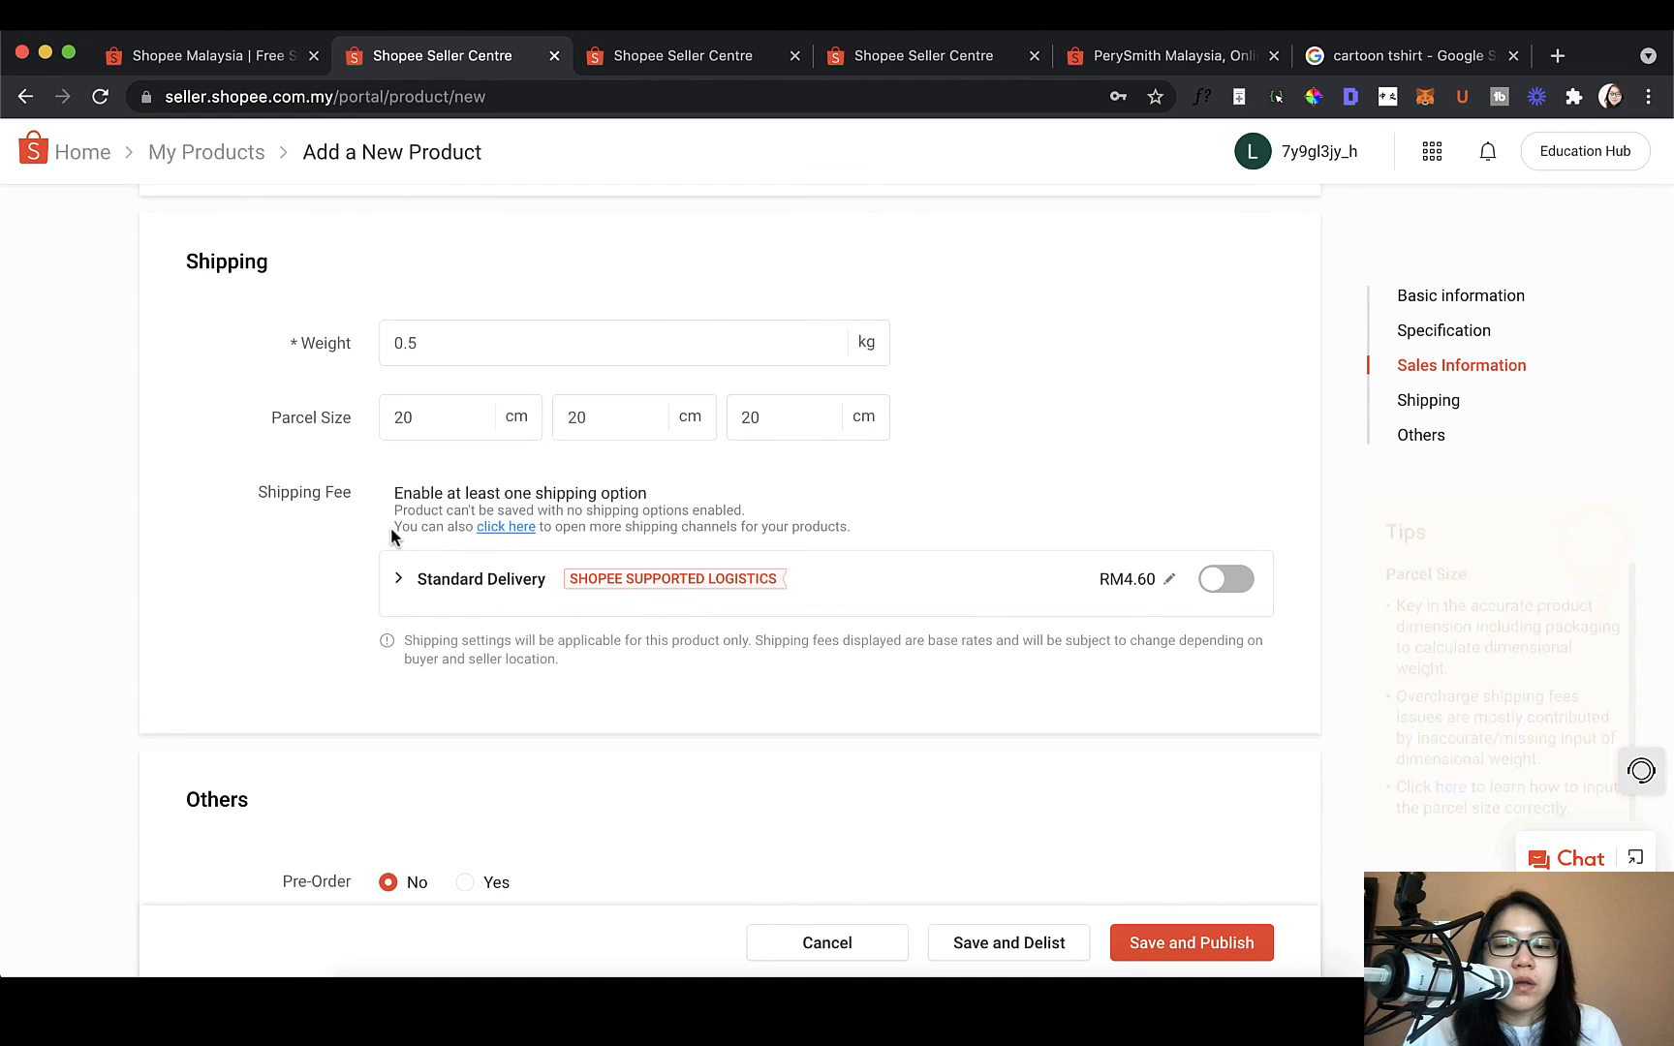
{"action": "left_click", "coordinate": [398, 579]}
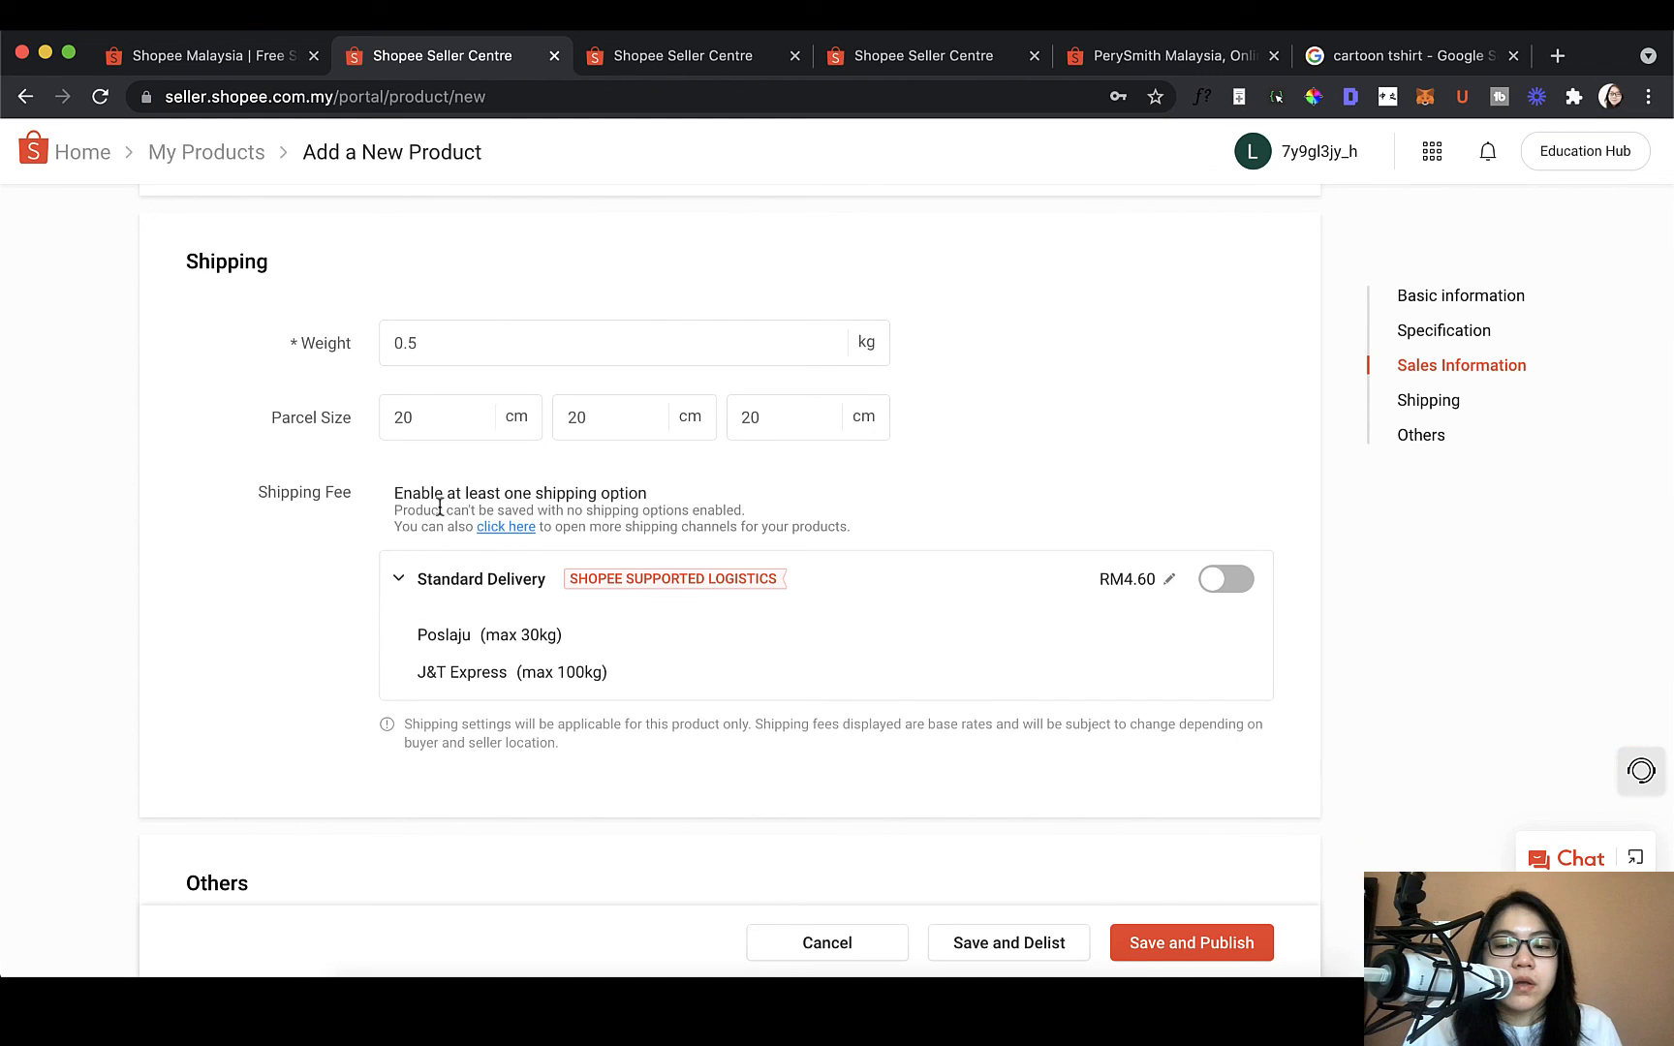
{"action": "left_click", "coordinate": [1224, 578]}
Step: Attempt to publish the new T-shirt listing from the bottom of the form
{"action": "scroll", "coordinate": [1016, 687], "scroll_direction": "down", "scroll_amount": 3}
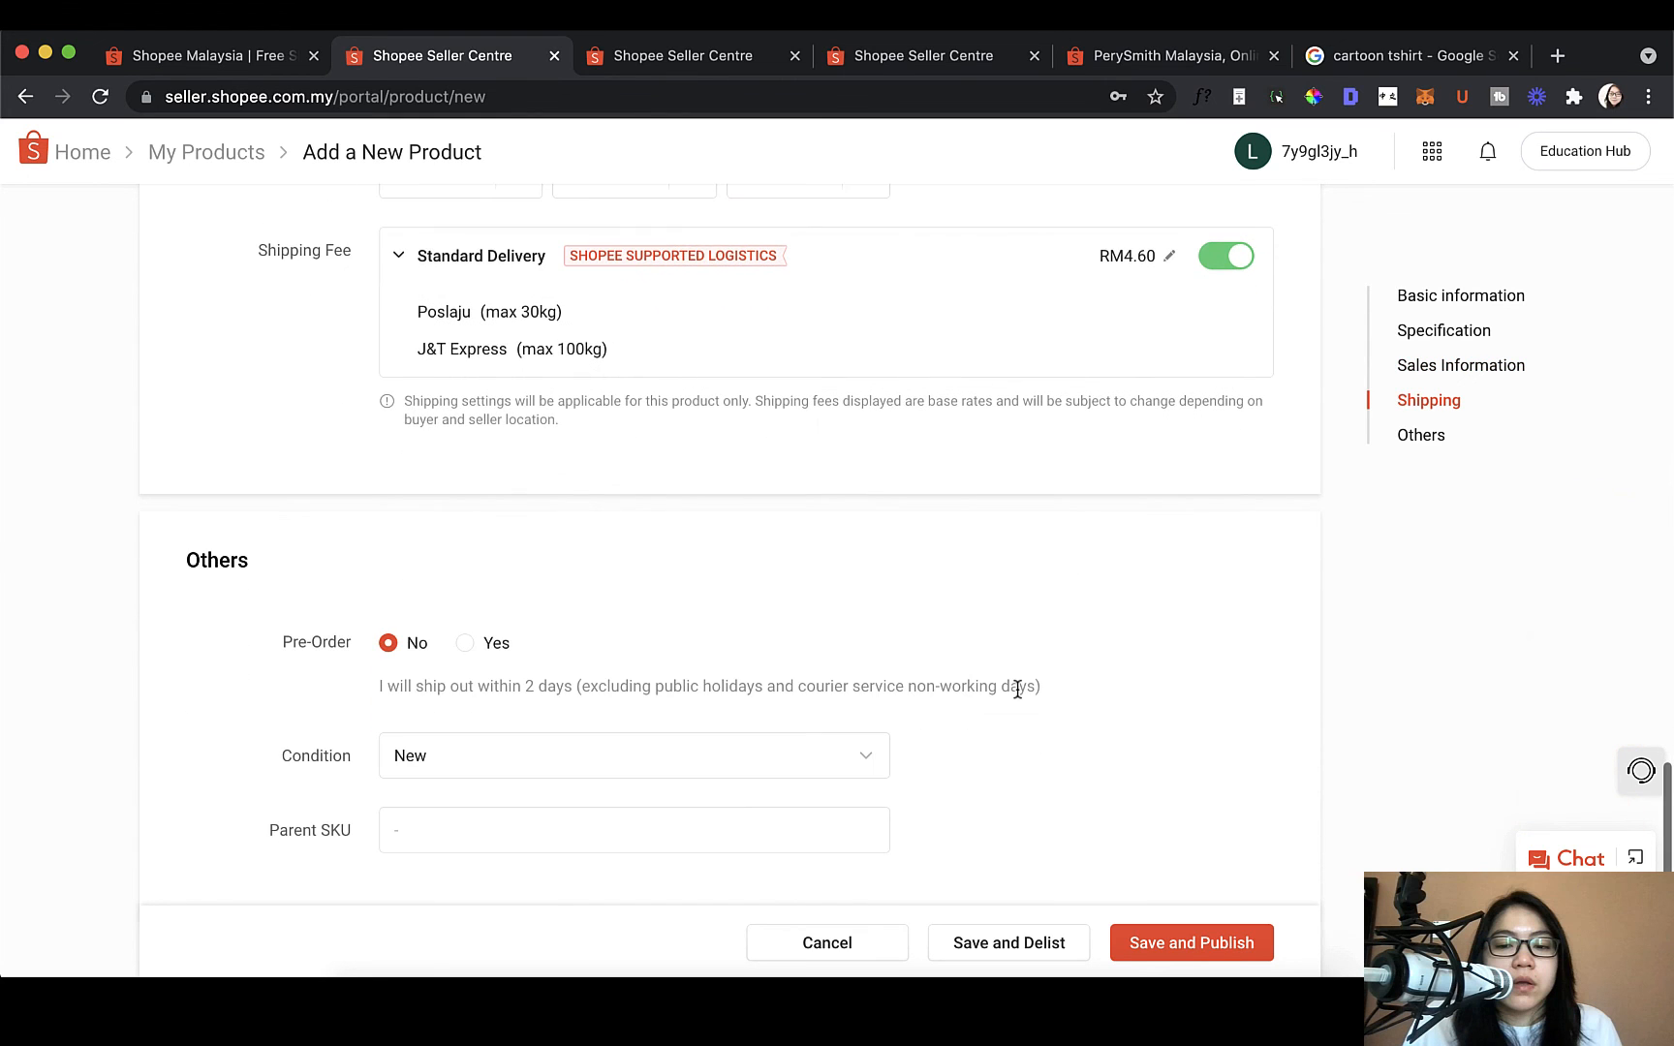
{"action": "scroll", "coordinate": [1017, 687], "scroll_direction": "down", "scroll_amount": 1}
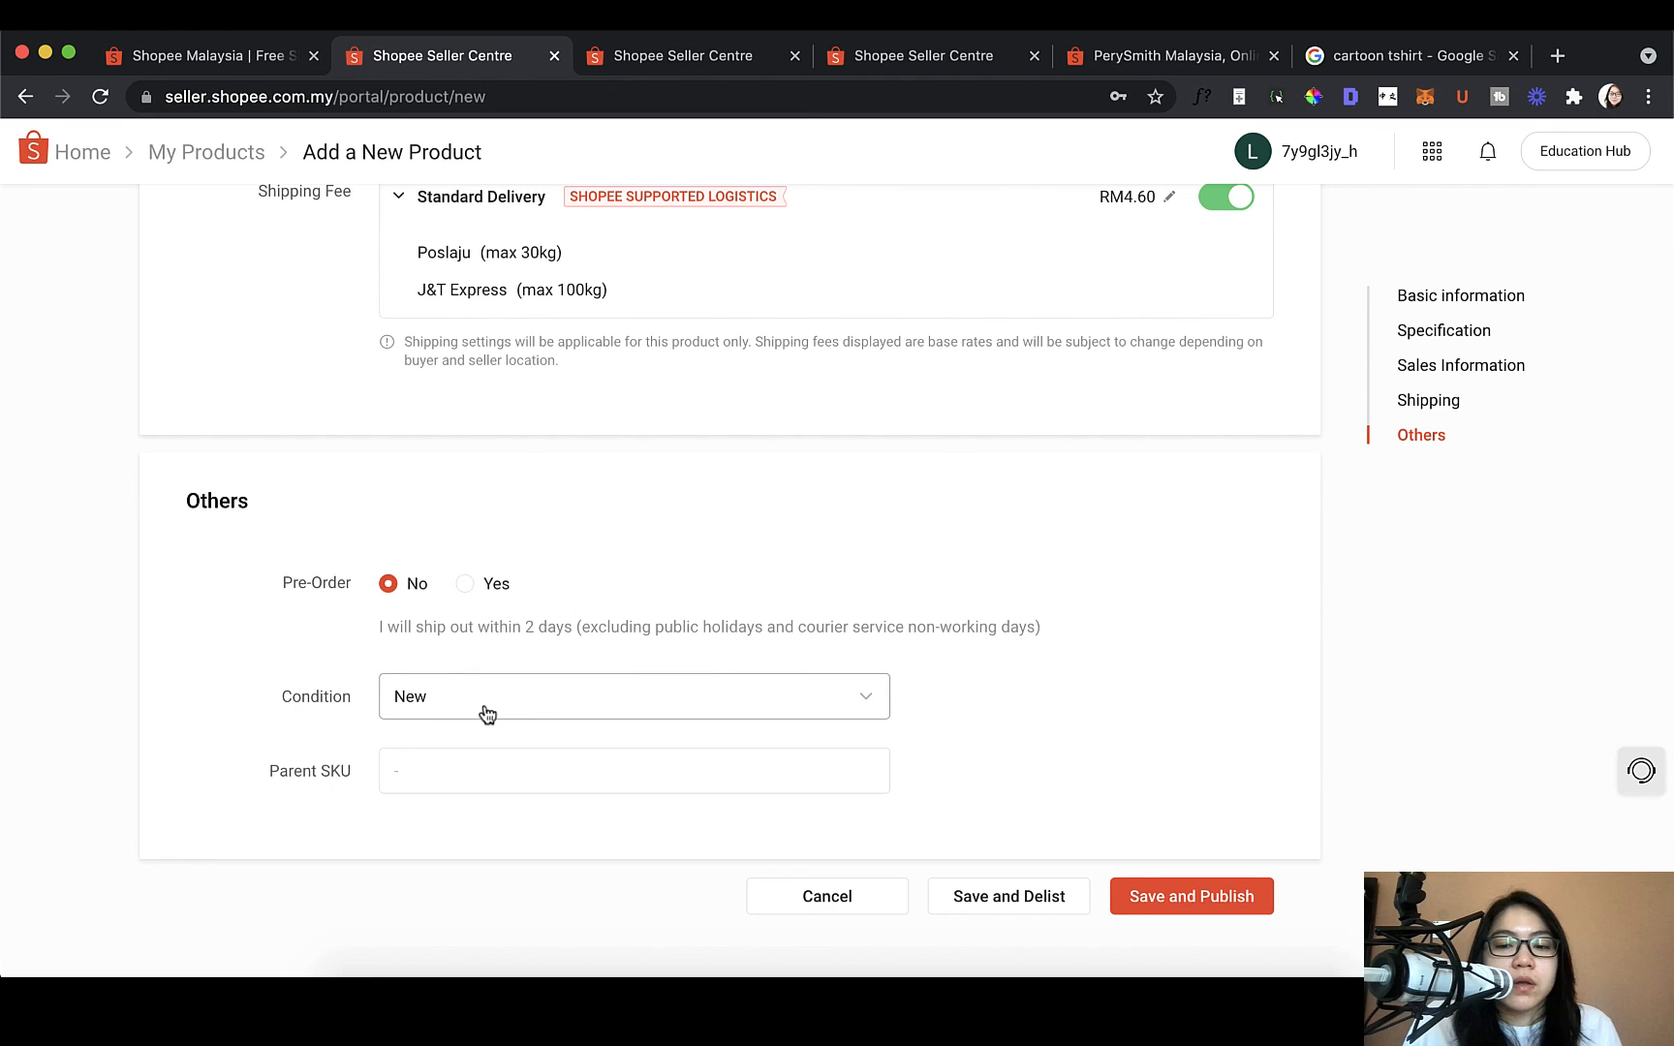
{"action": "left_click", "coordinate": [1165, 893]}
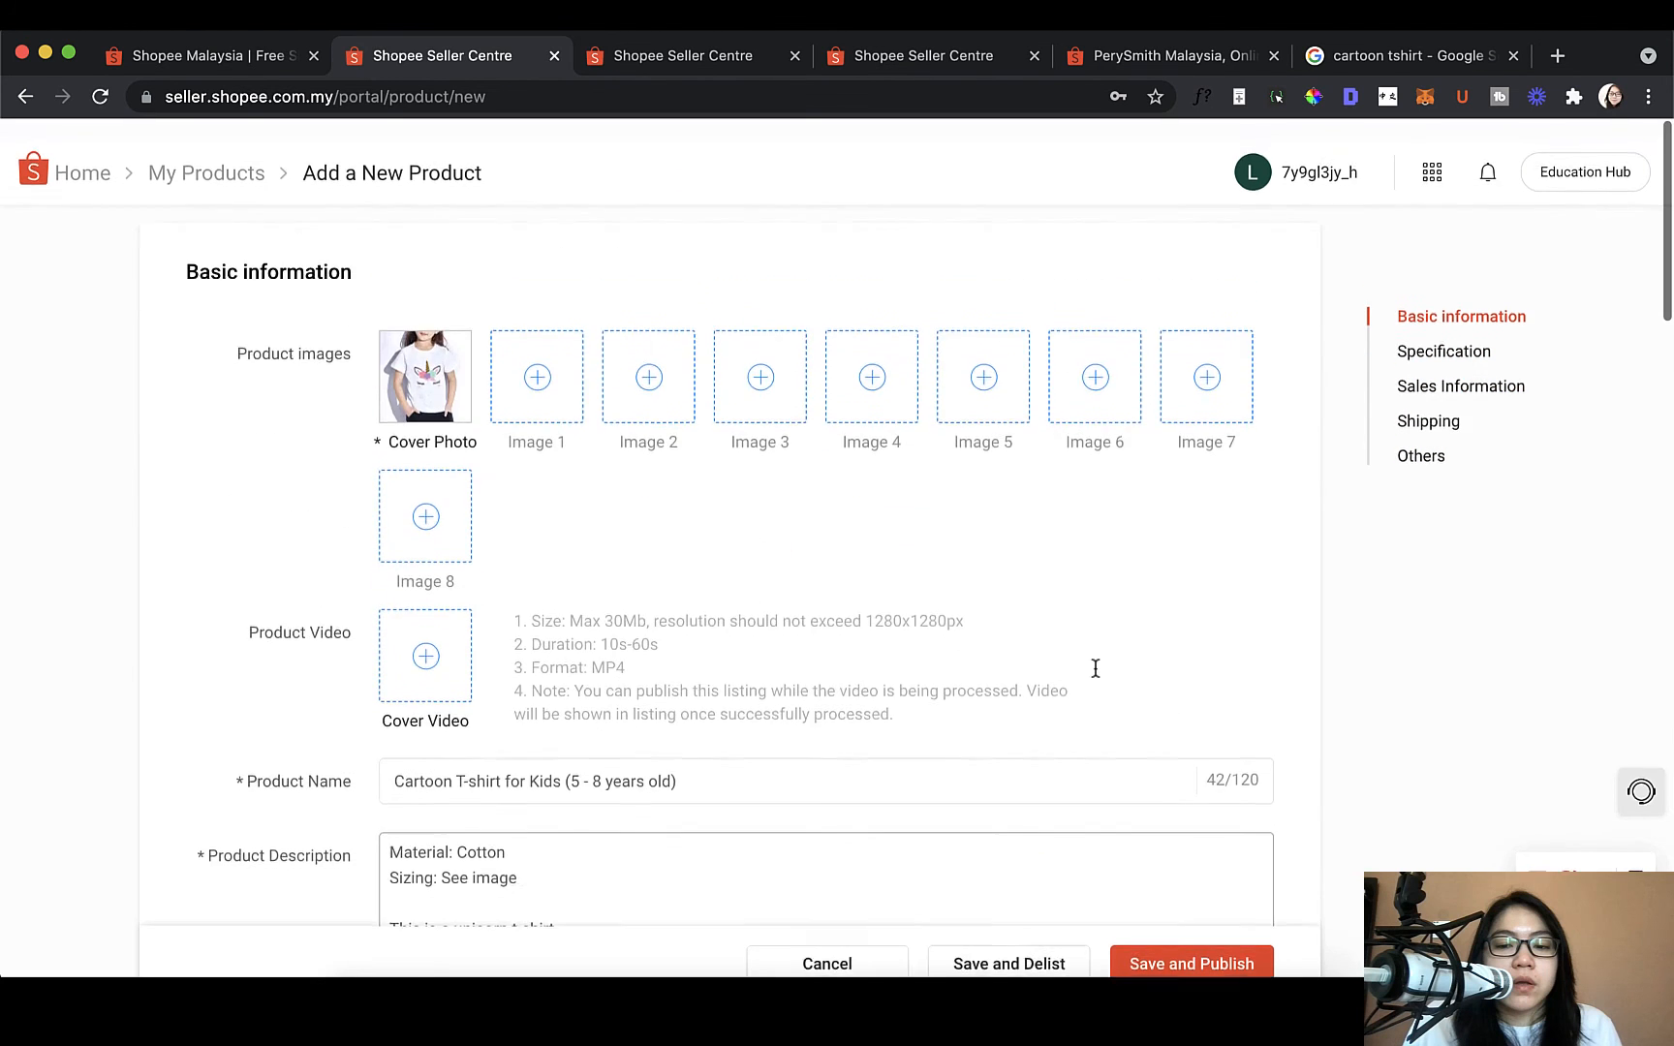
{"action": "scroll", "coordinate": [1096, 668], "scroll_direction": "down", "scroll_amount": 20}
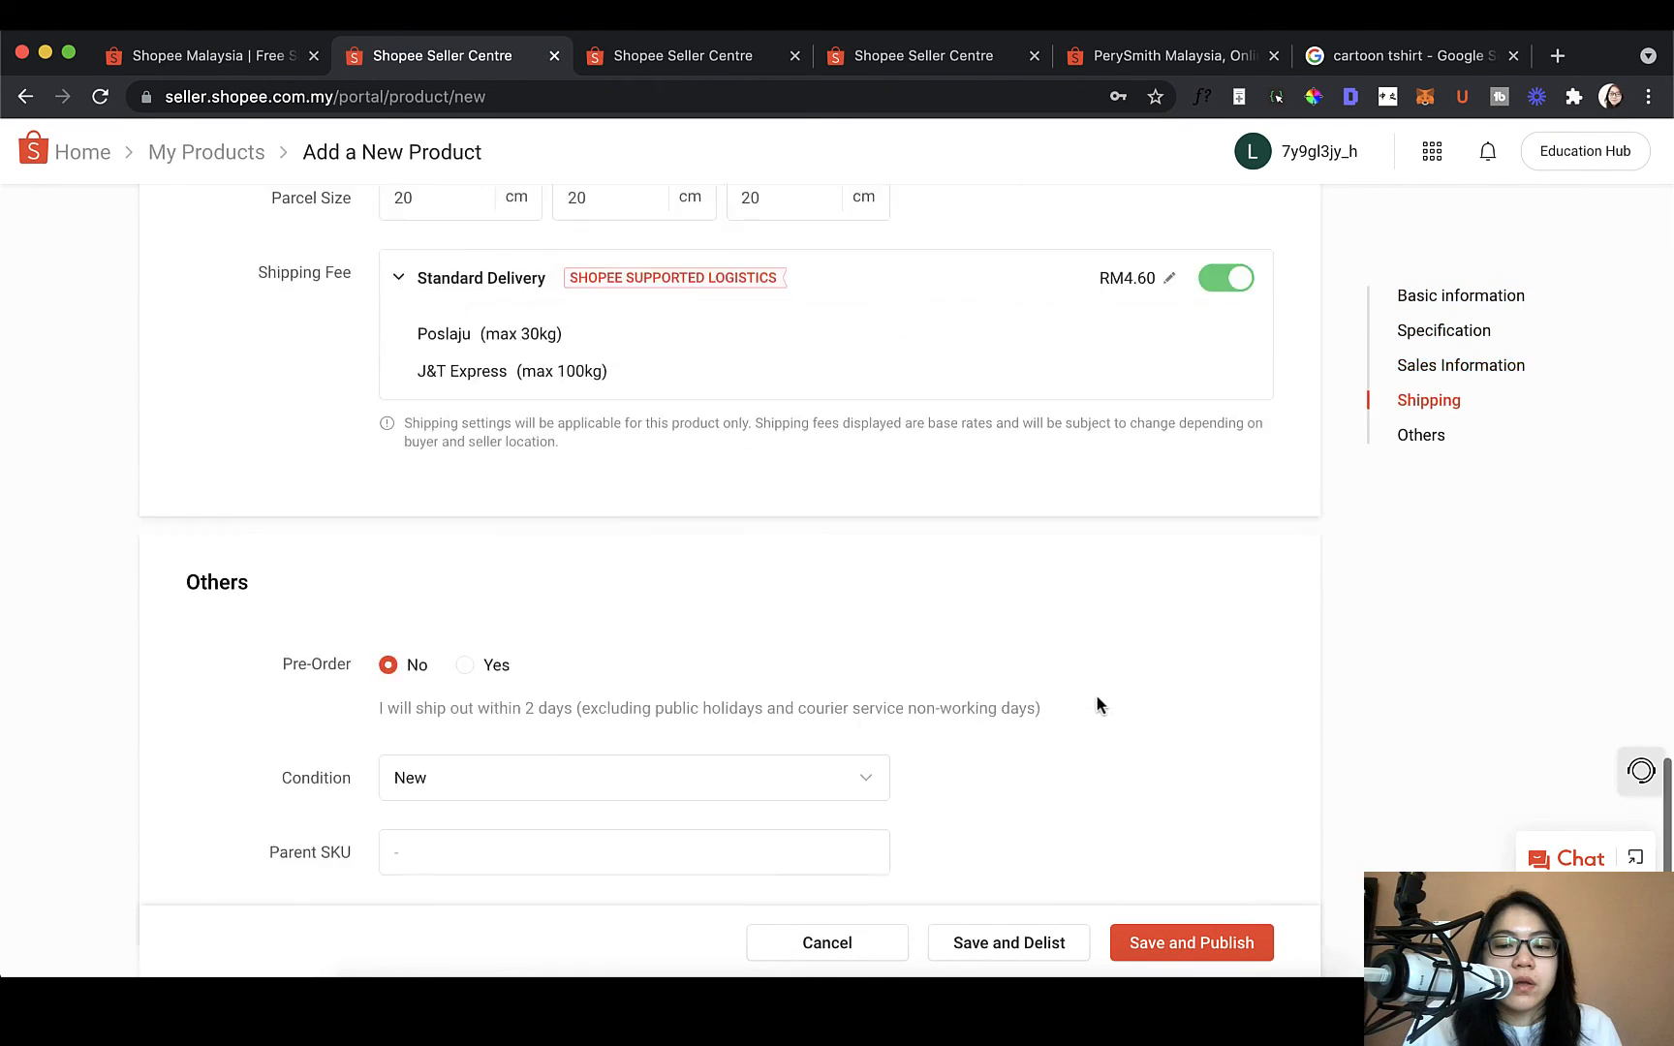
{"action": "scroll", "coordinate": [1096, 694], "scroll_direction": "up", "scroll_amount": 15}
{"action": "scroll", "coordinate": [1096, 695], "scroll_direction": "down", "scroll_amount": 20}
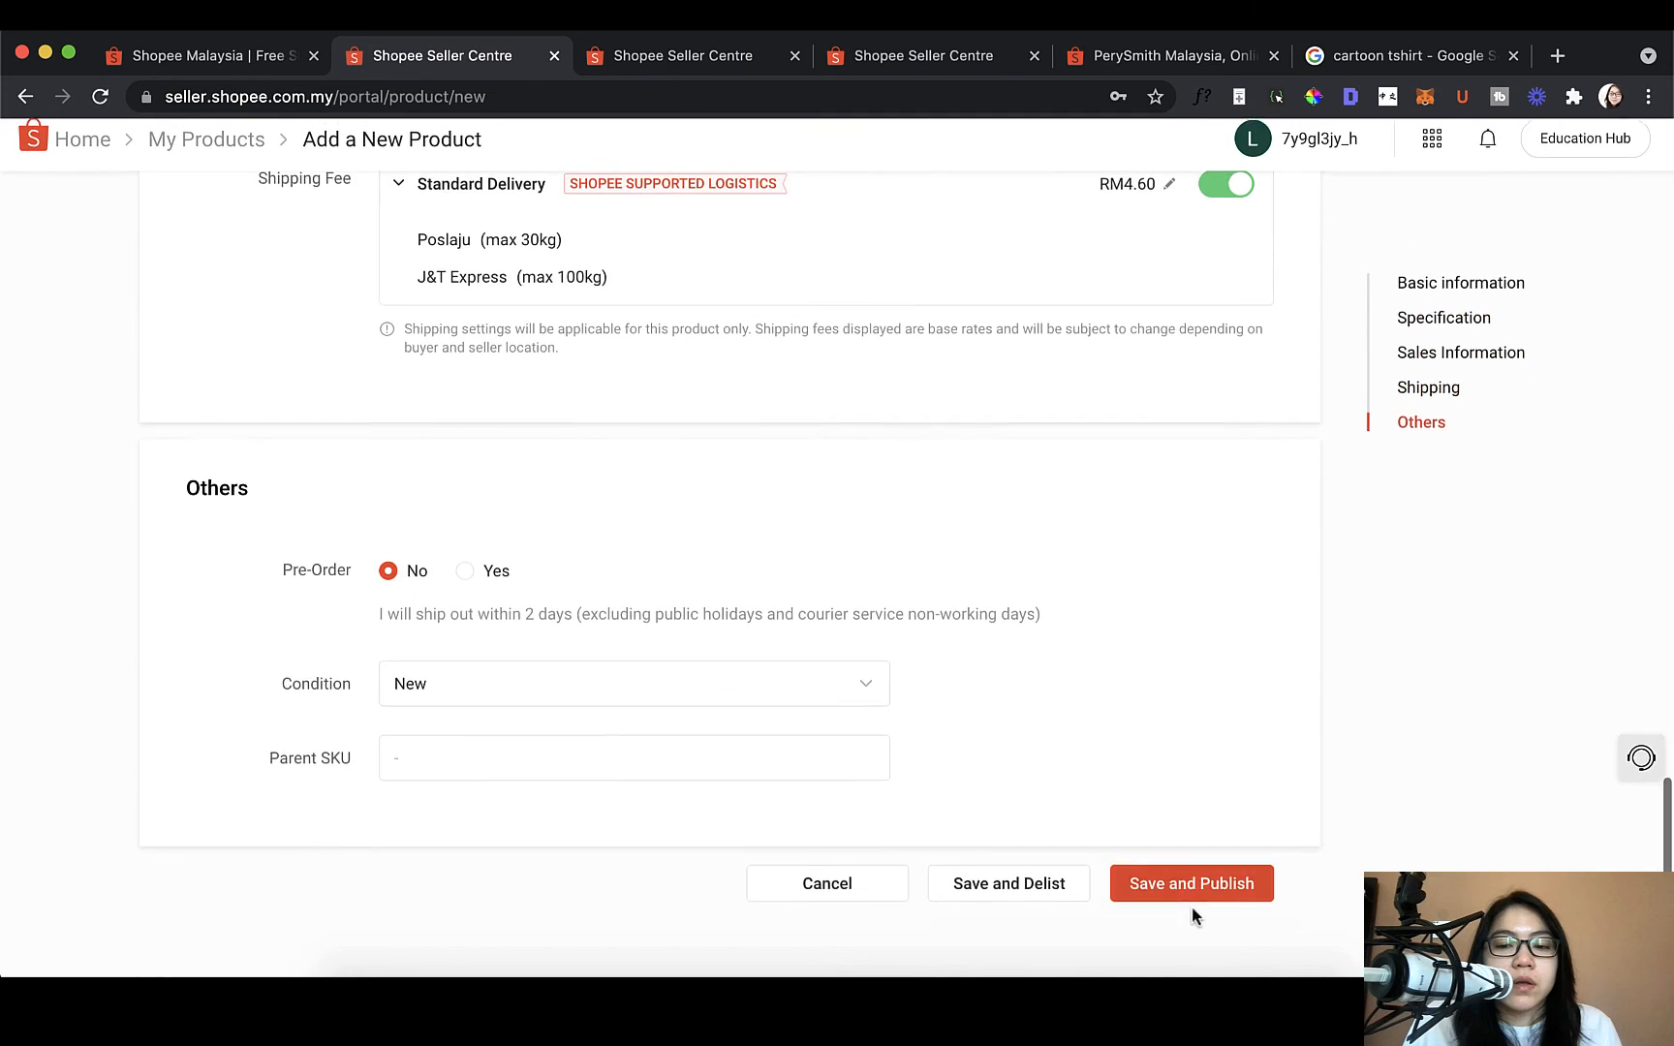
{"action": "left_click", "coordinate": [1197, 896]}
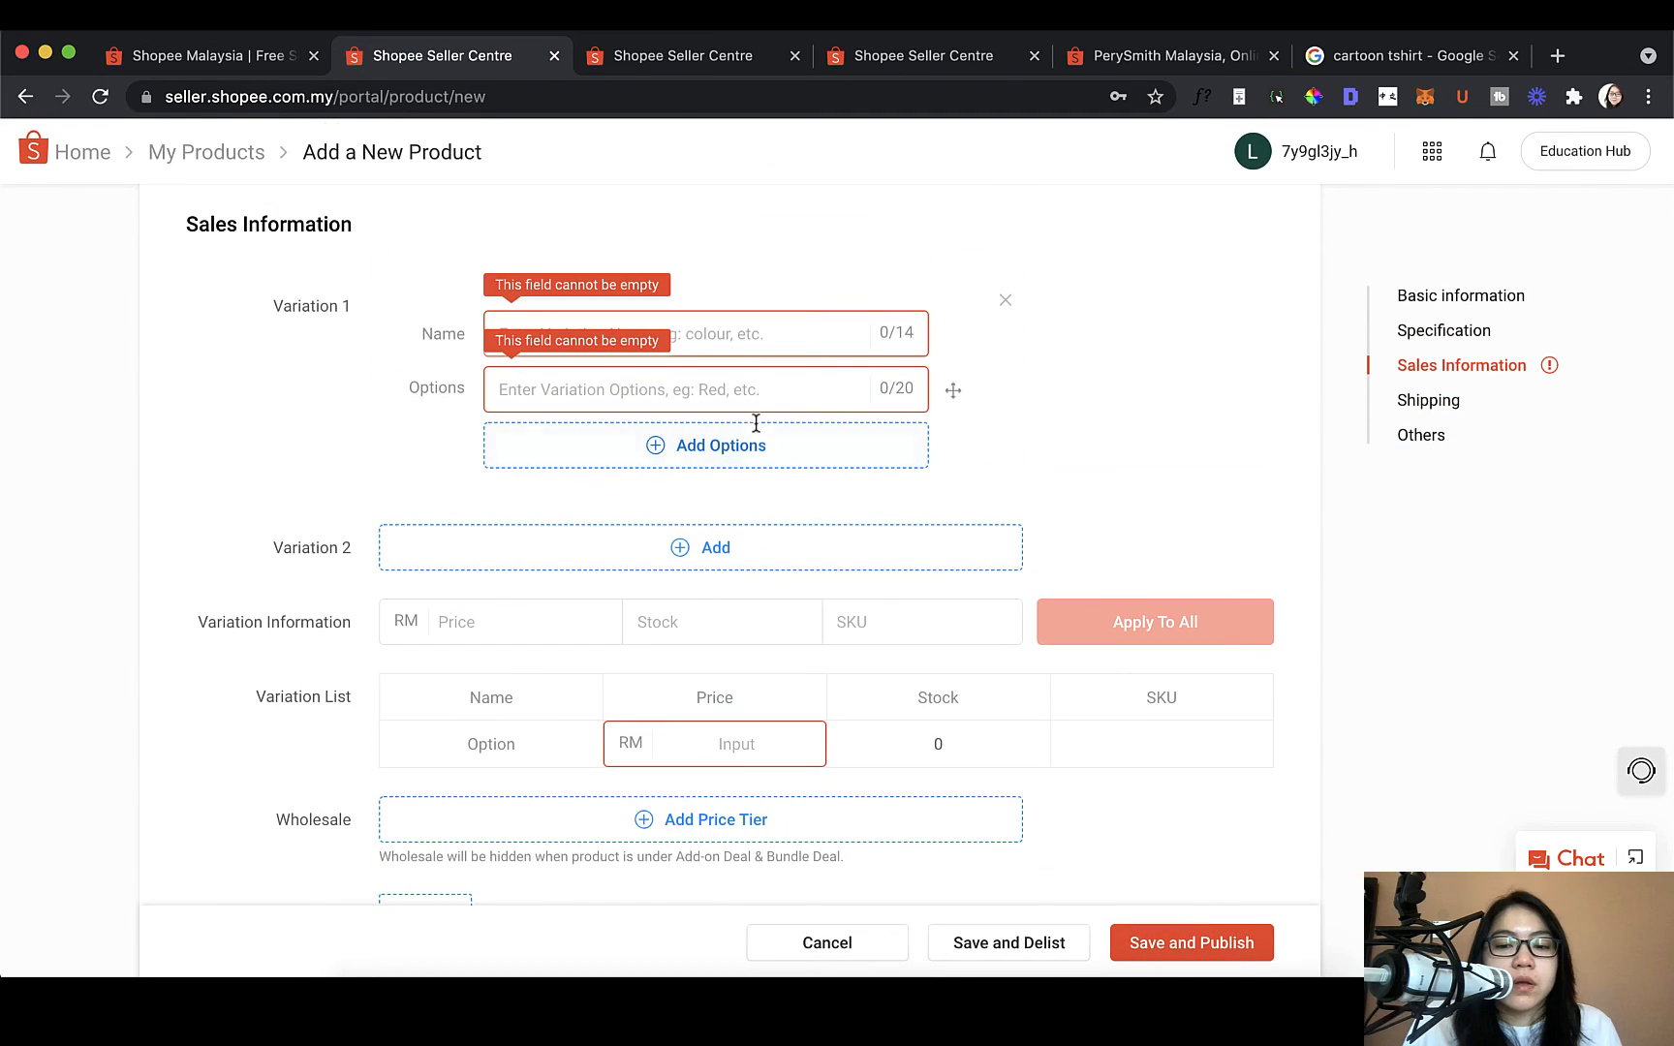
Step: Delete the empty Variation 1, set the price to 20, and publish the listing
{"action": "left_click", "coordinate": [1005, 302]}
{"action": "left_click", "coordinate": [1254, 927]}
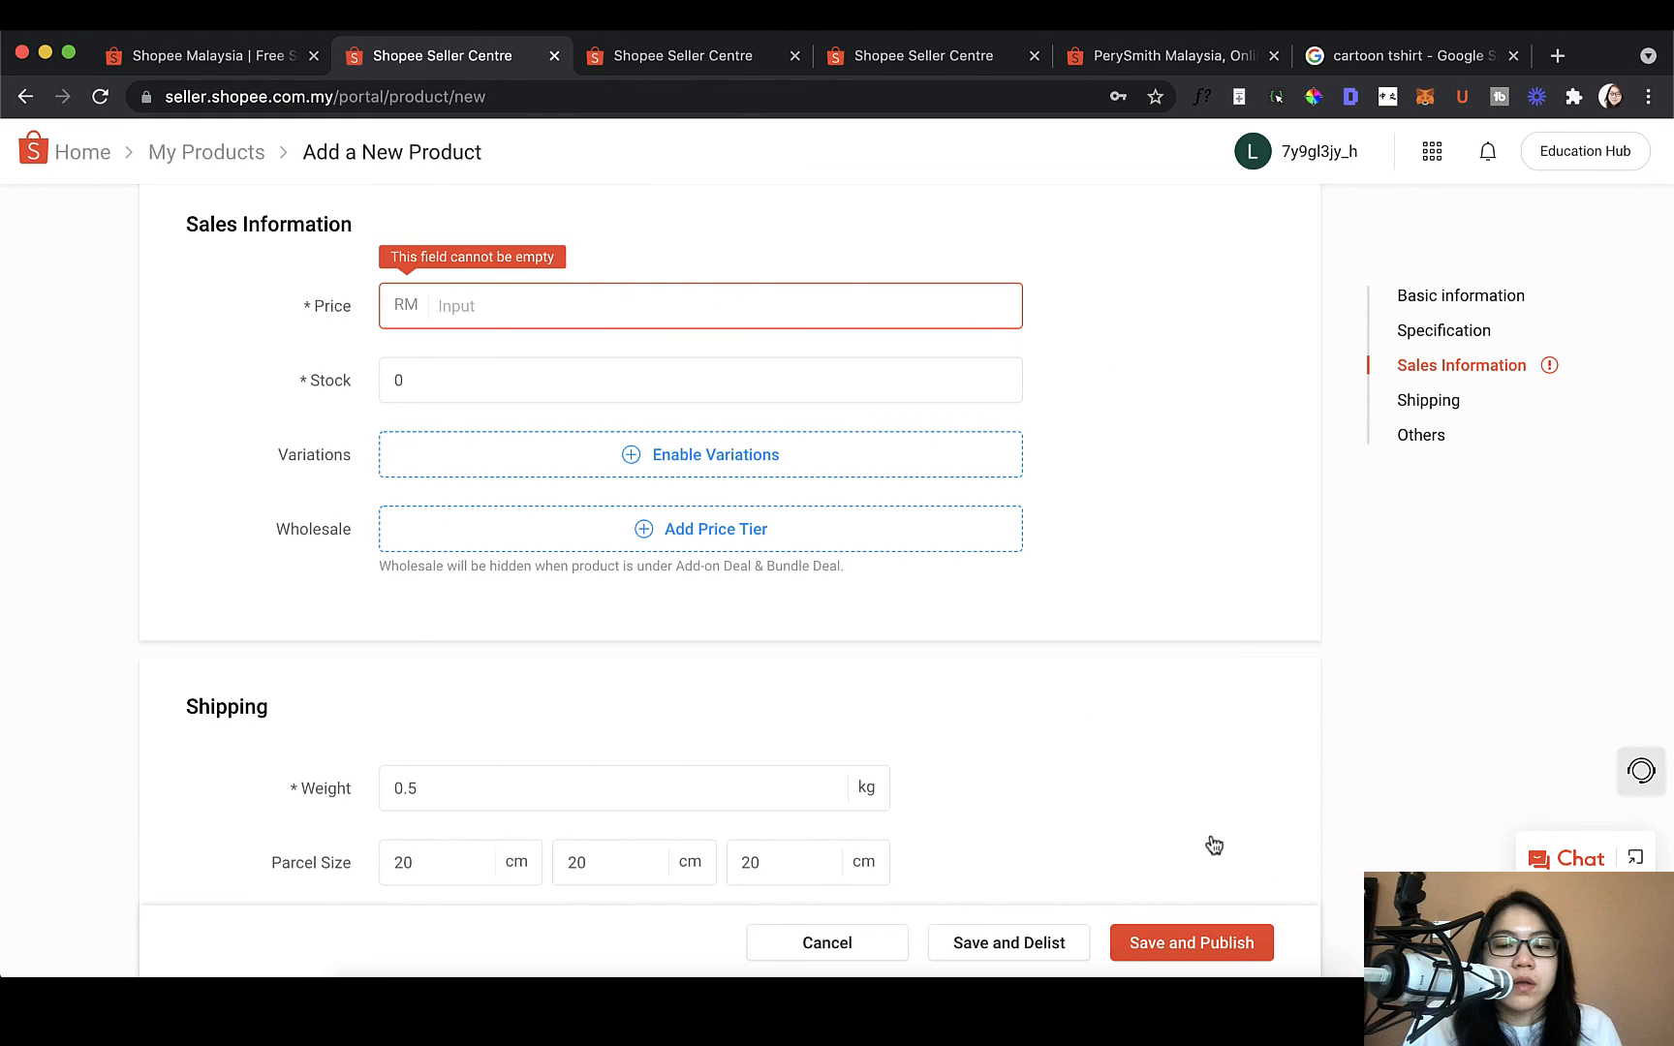
{"action": "left_click", "coordinate": [553, 318]}
{"action": "type", "text": "20"}
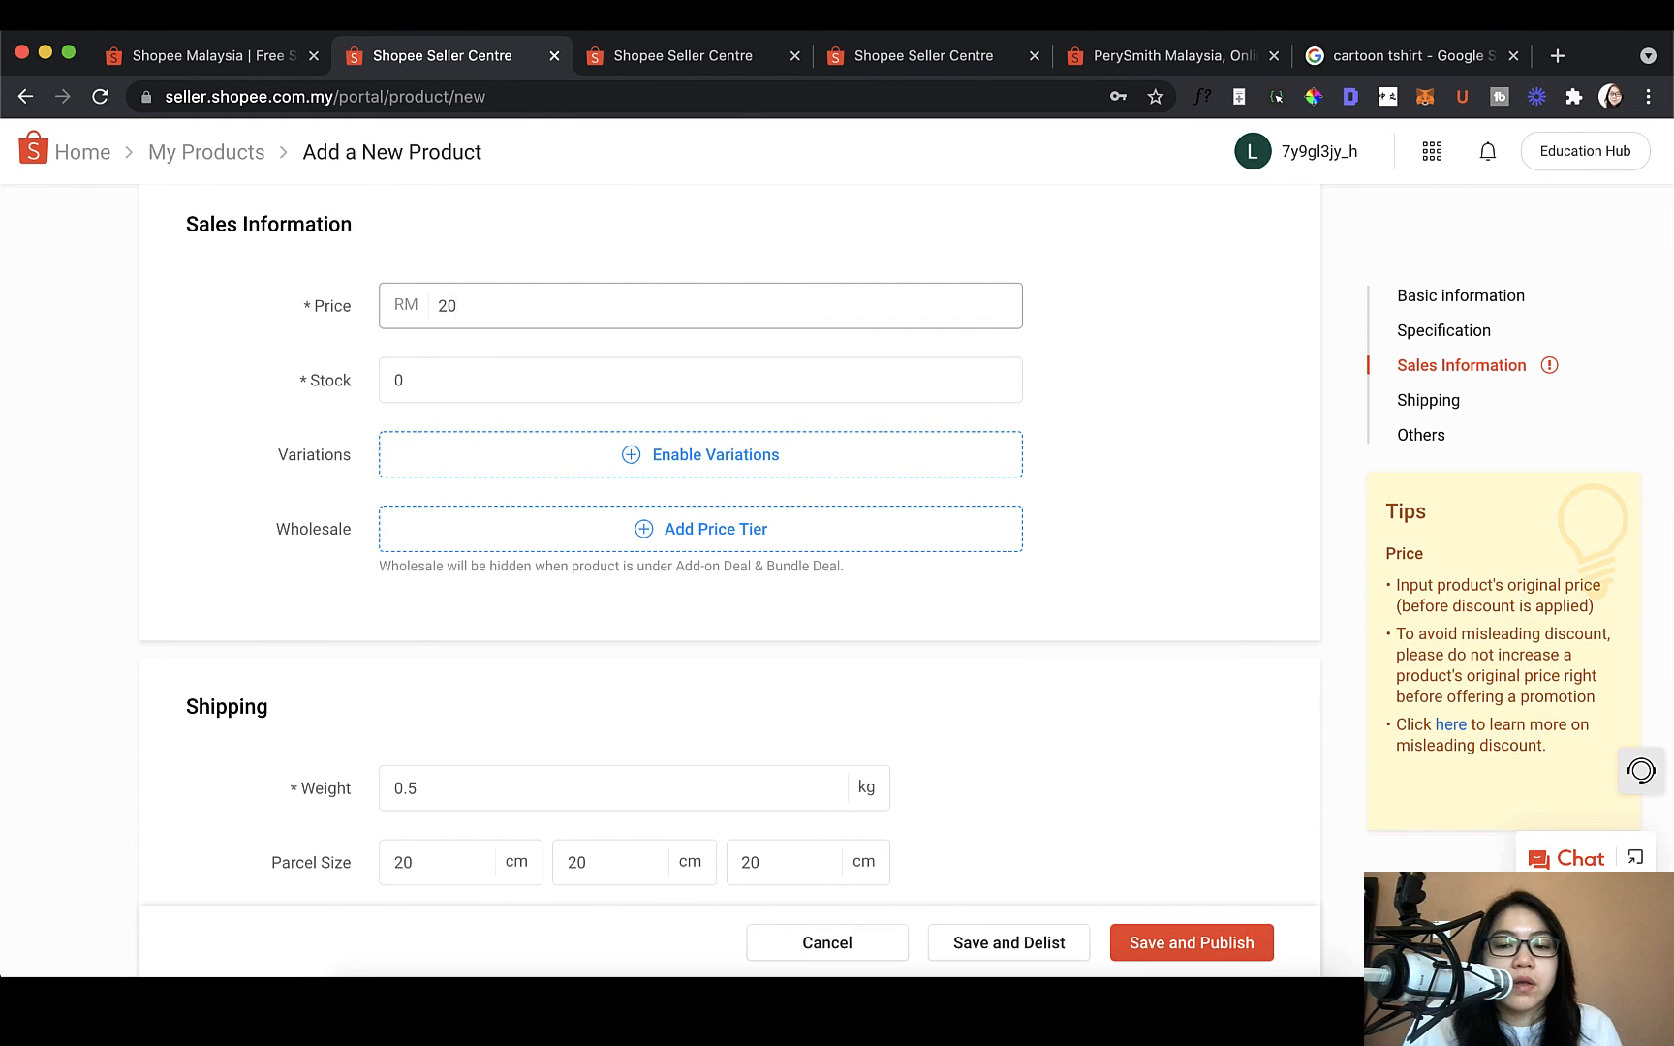
{"action": "left_click", "coordinate": [1196, 930]}
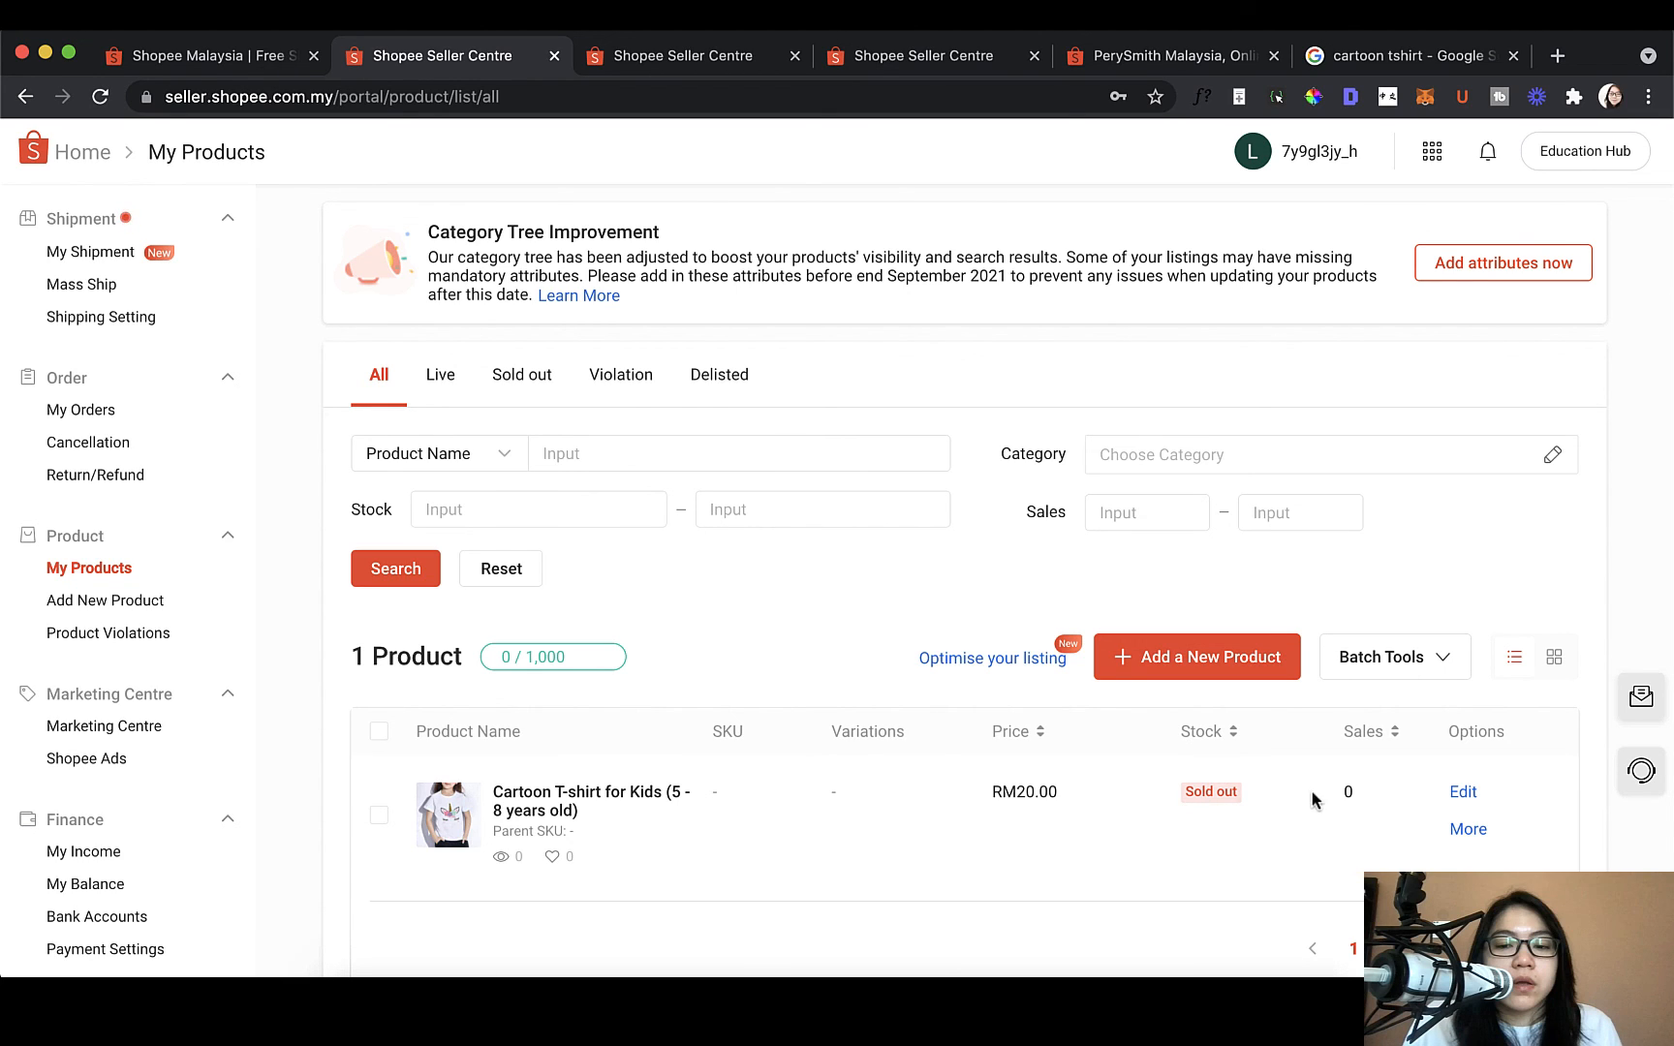
Step: Open the T-shirt listing's details, then leave and discard changes to return to the list
{"action": "scroll", "coordinate": [1298, 806], "scroll_direction": "down", "scroll_amount": 2}
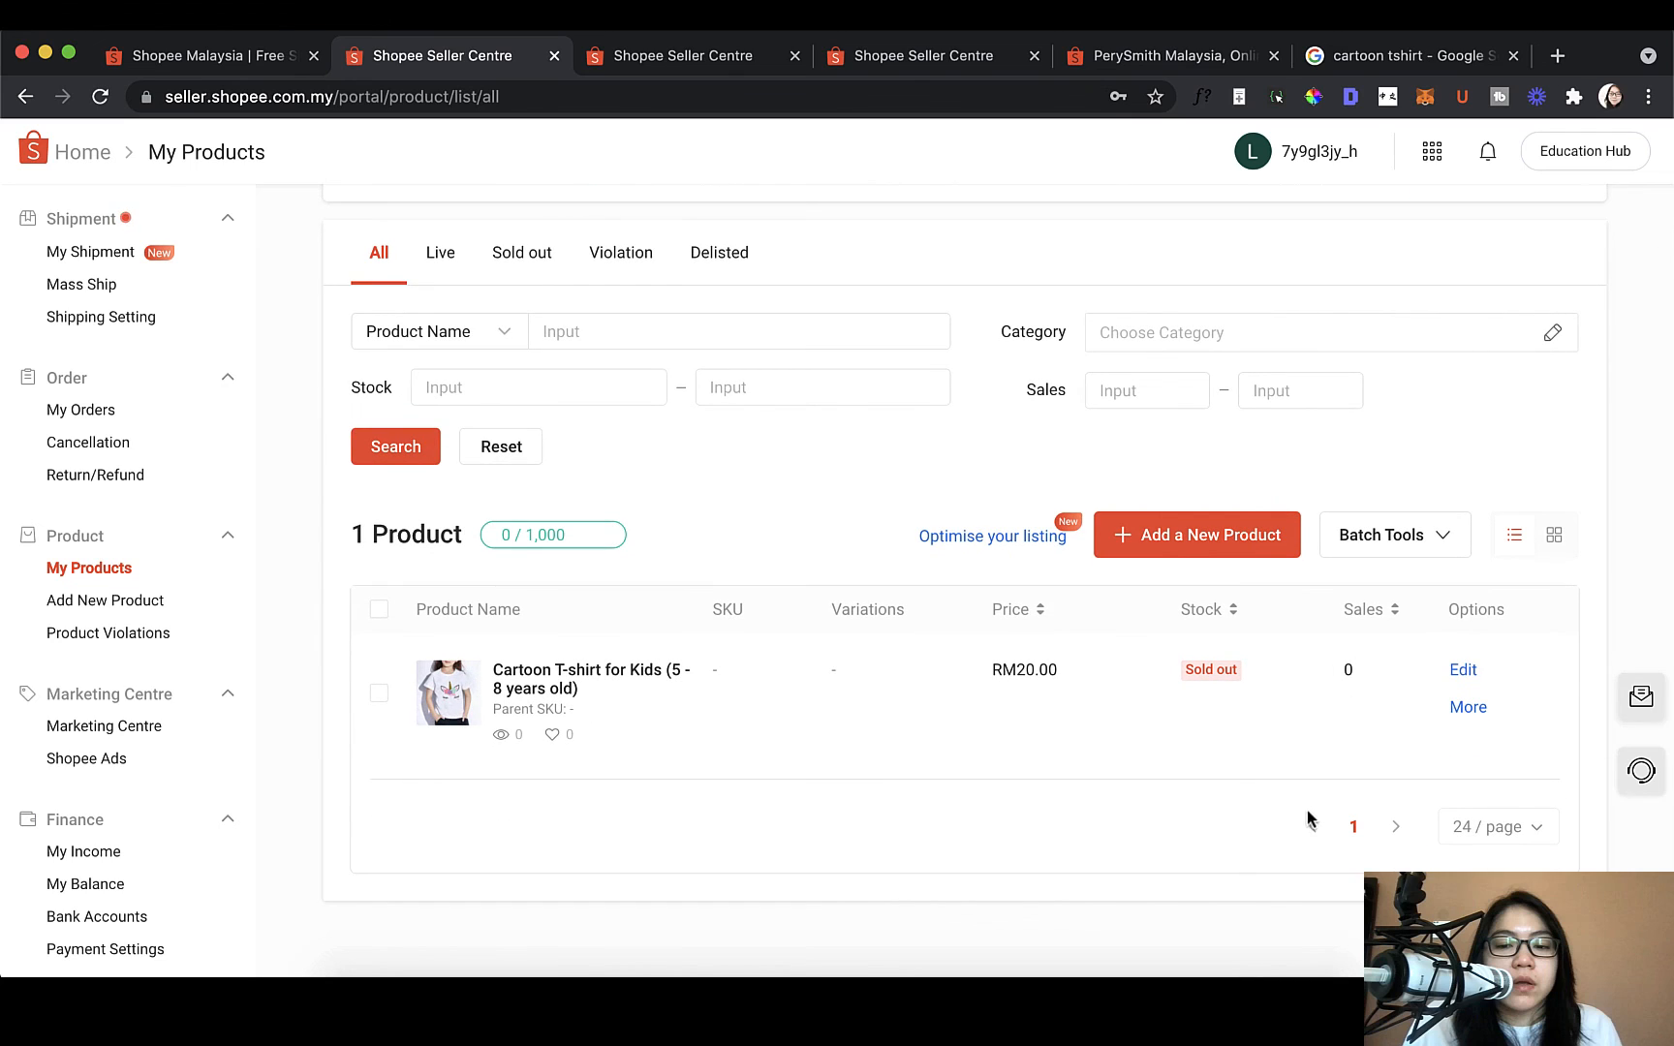
{"action": "left_click", "coordinate": [1275, 661]}
{"action": "left_click", "coordinate": [538, 690]}
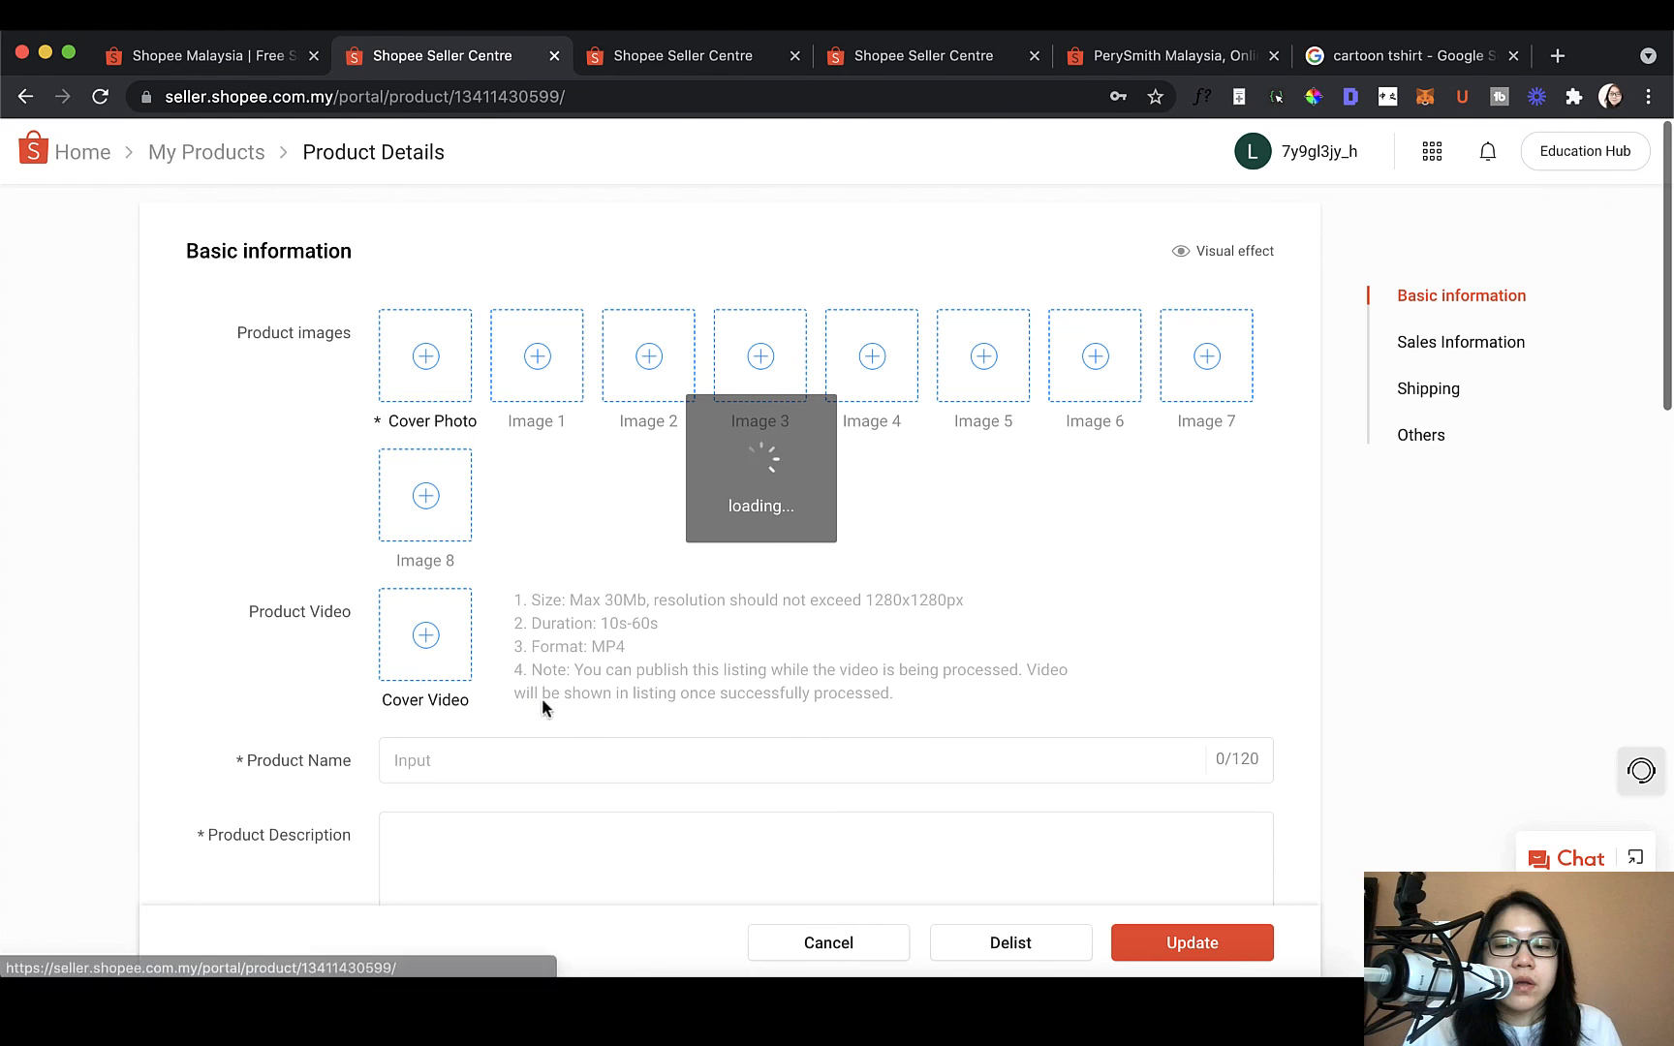
{"action": "scroll", "coordinate": [565, 741], "scroll_direction": "down", "scroll_amount": 3}
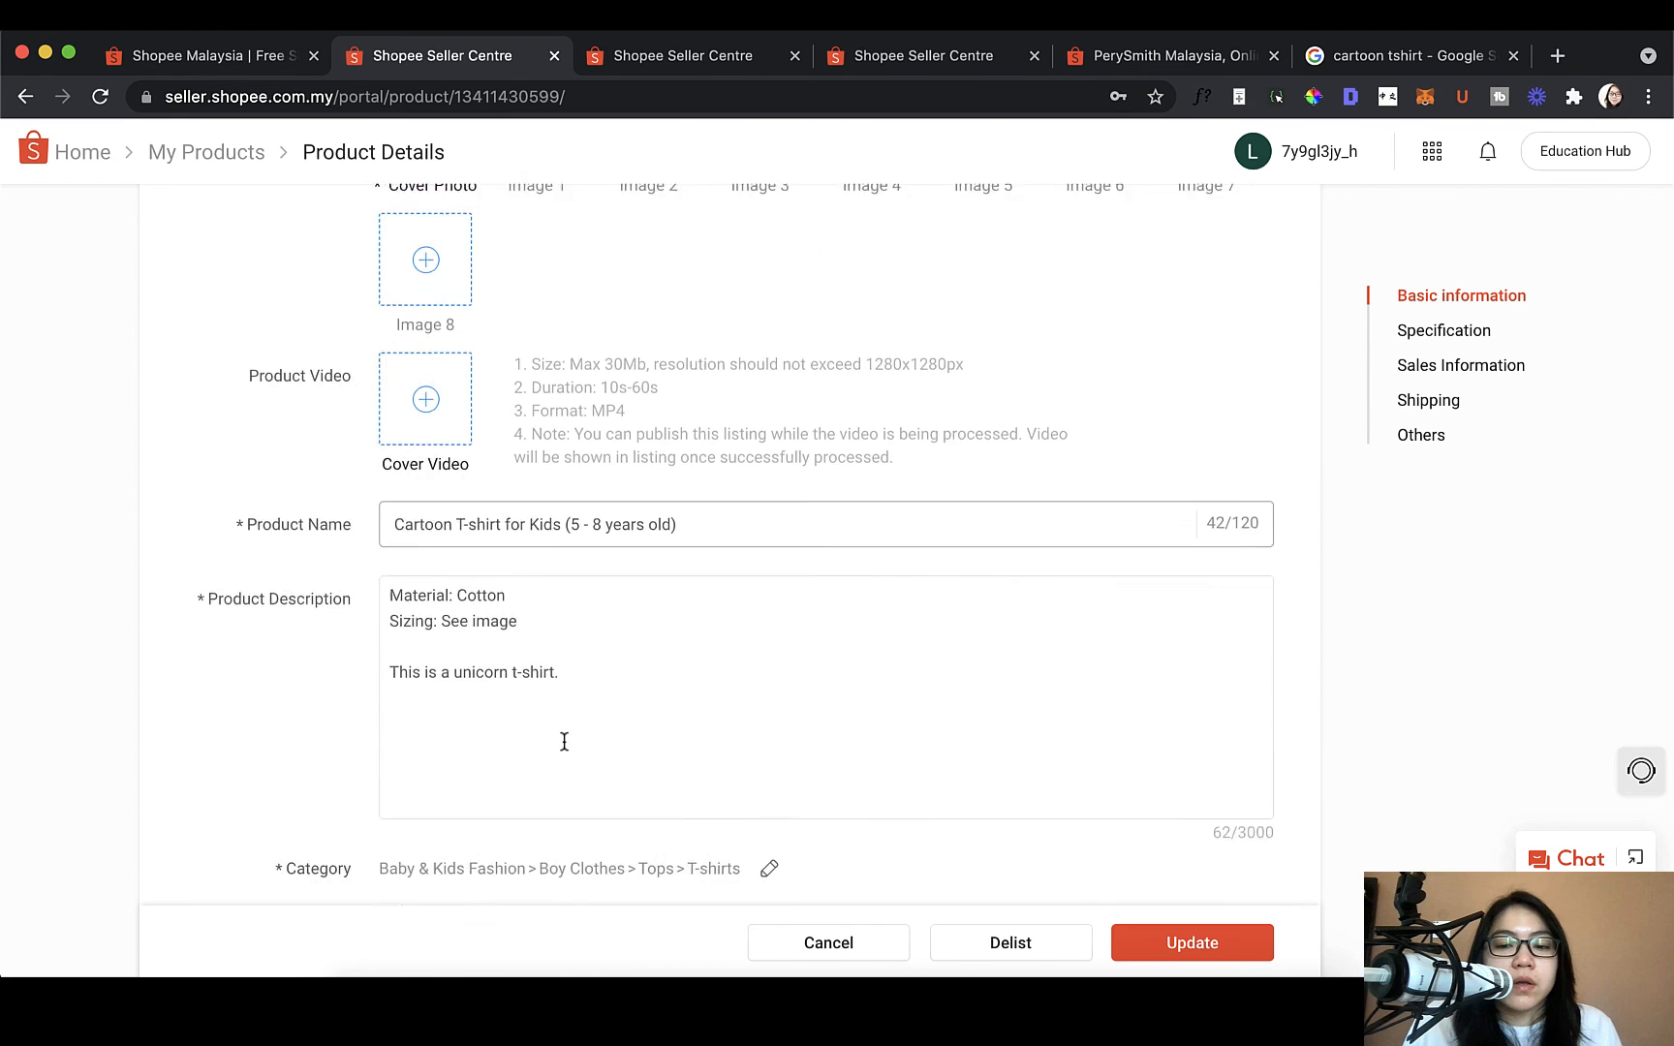
{"action": "left_click", "coordinate": [23, 94]}
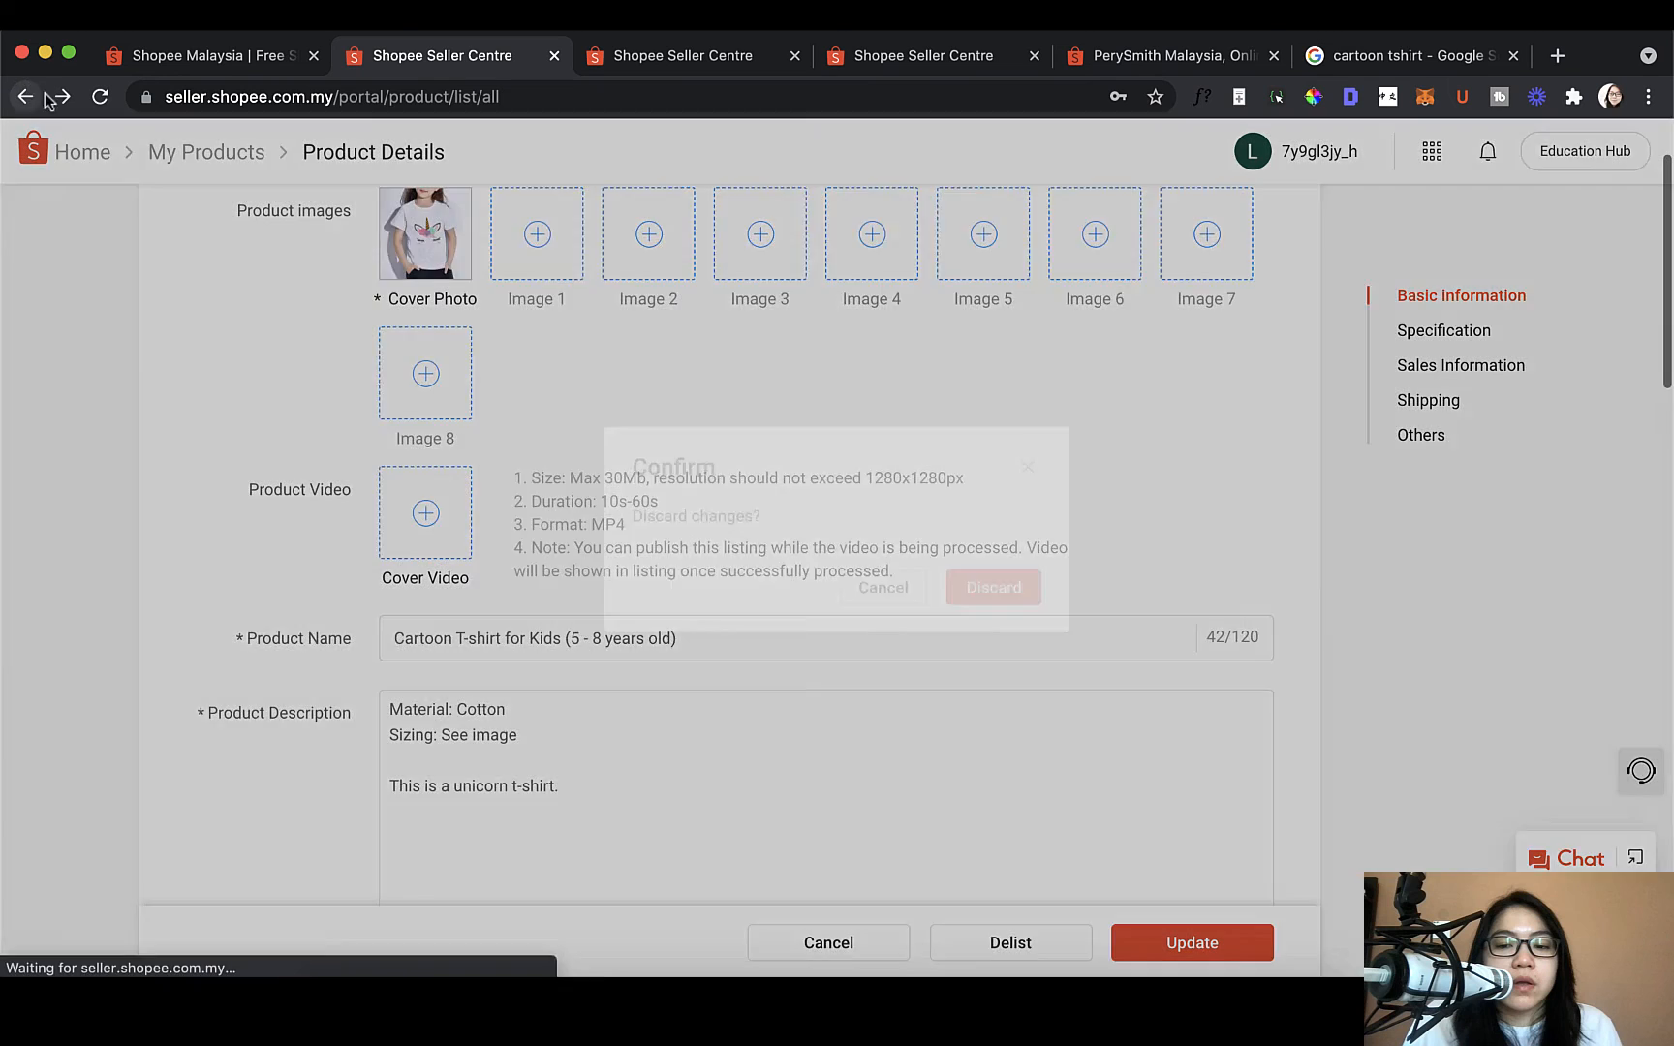
{"action": "left_click", "coordinate": [980, 617]}
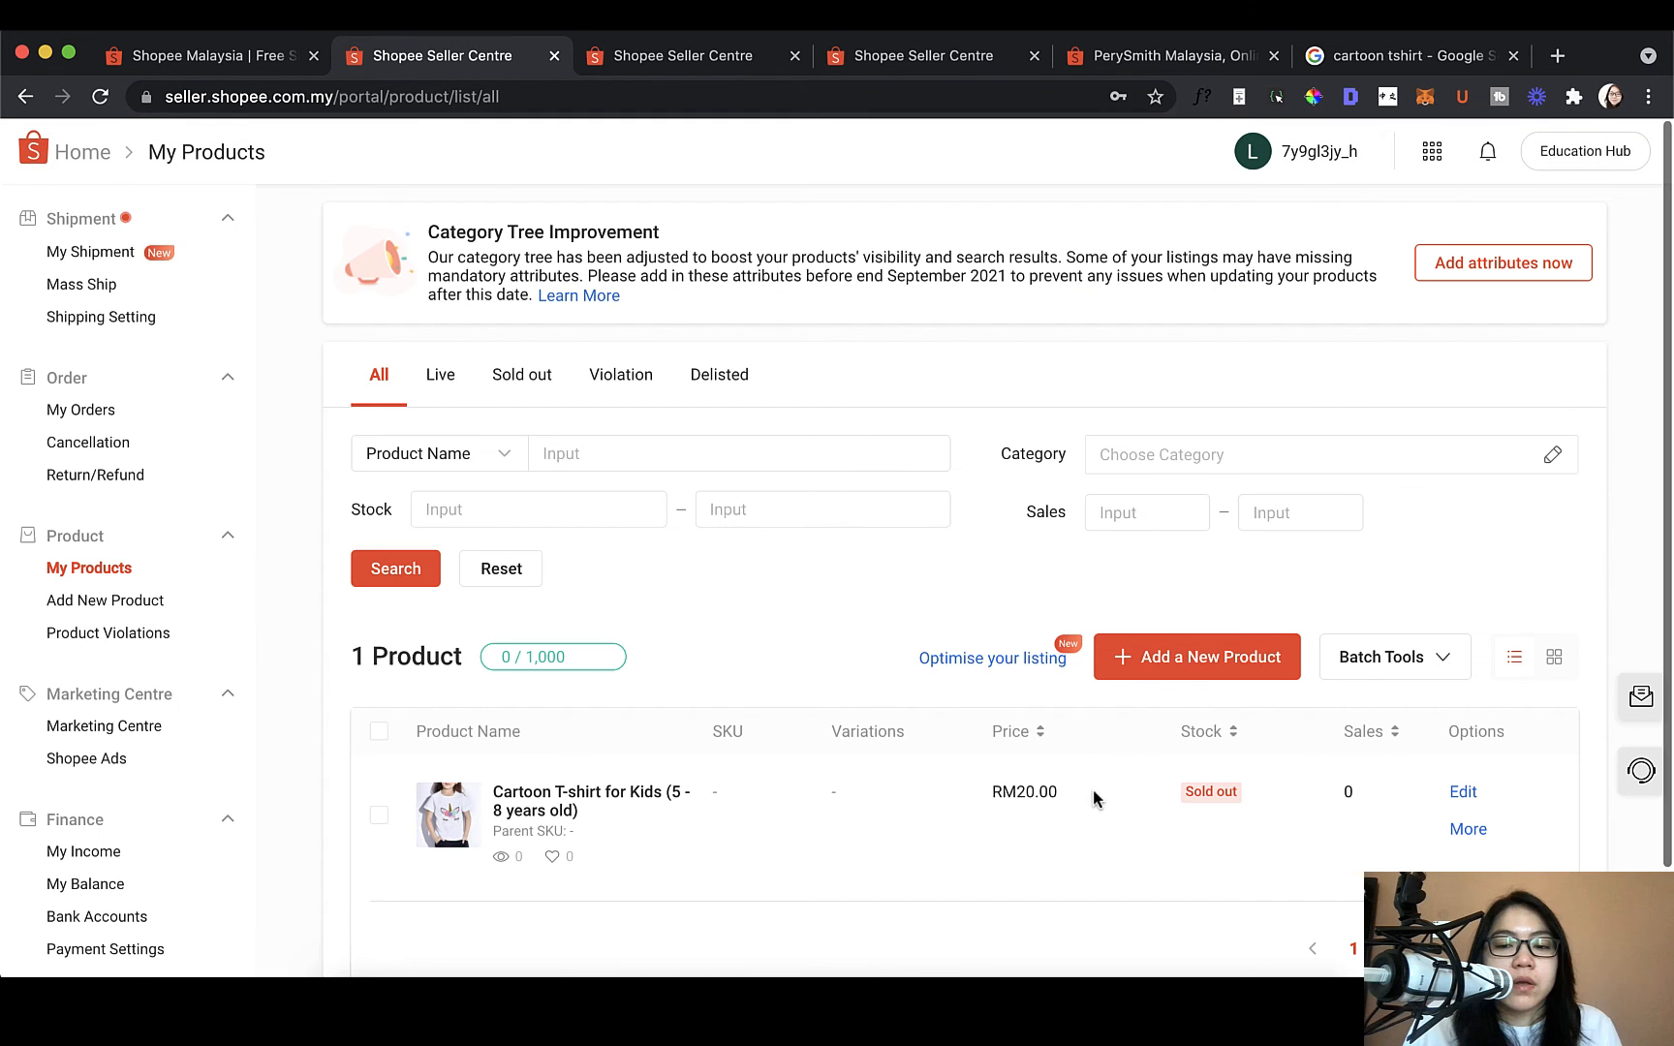
Step: Choose Live Preview from the T-shirt row's More menu
{"action": "left_click", "coordinate": [1468, 830]}
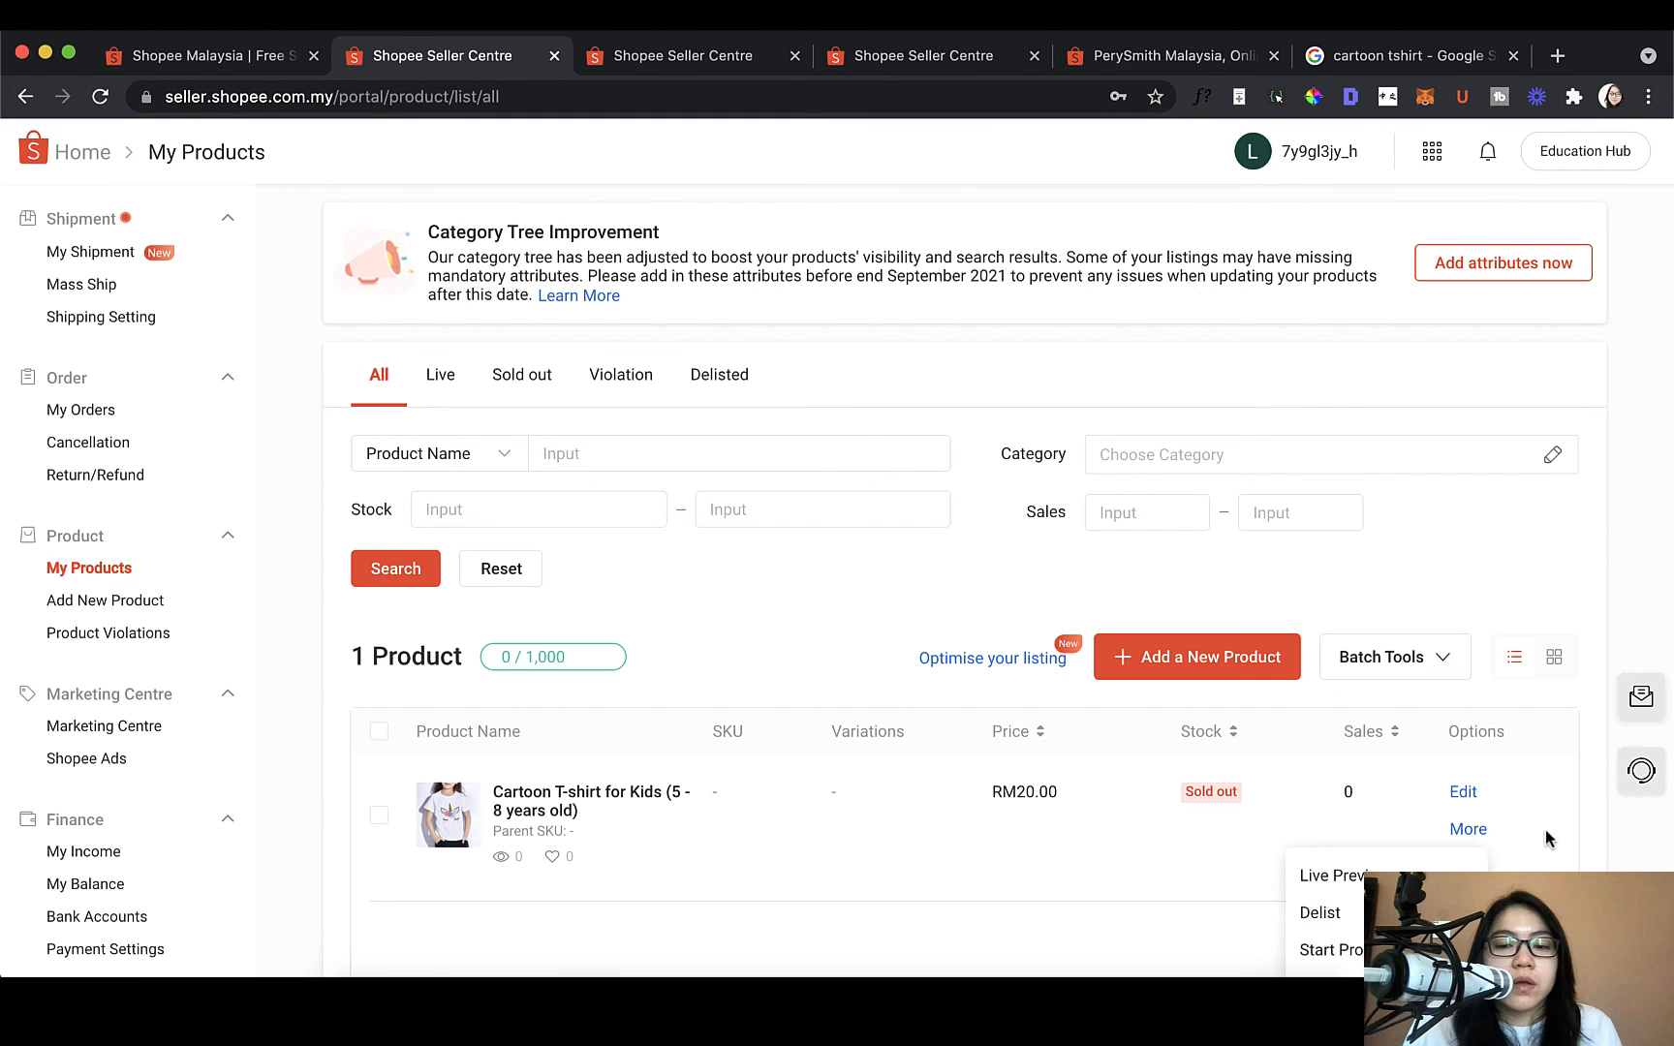
{"action": "scroll", "coordinate": [1542, 829], "scroll_direction": "down", "scroll_amount": 2}
{"action": "left_click", "coordinate": [1338, 755]}
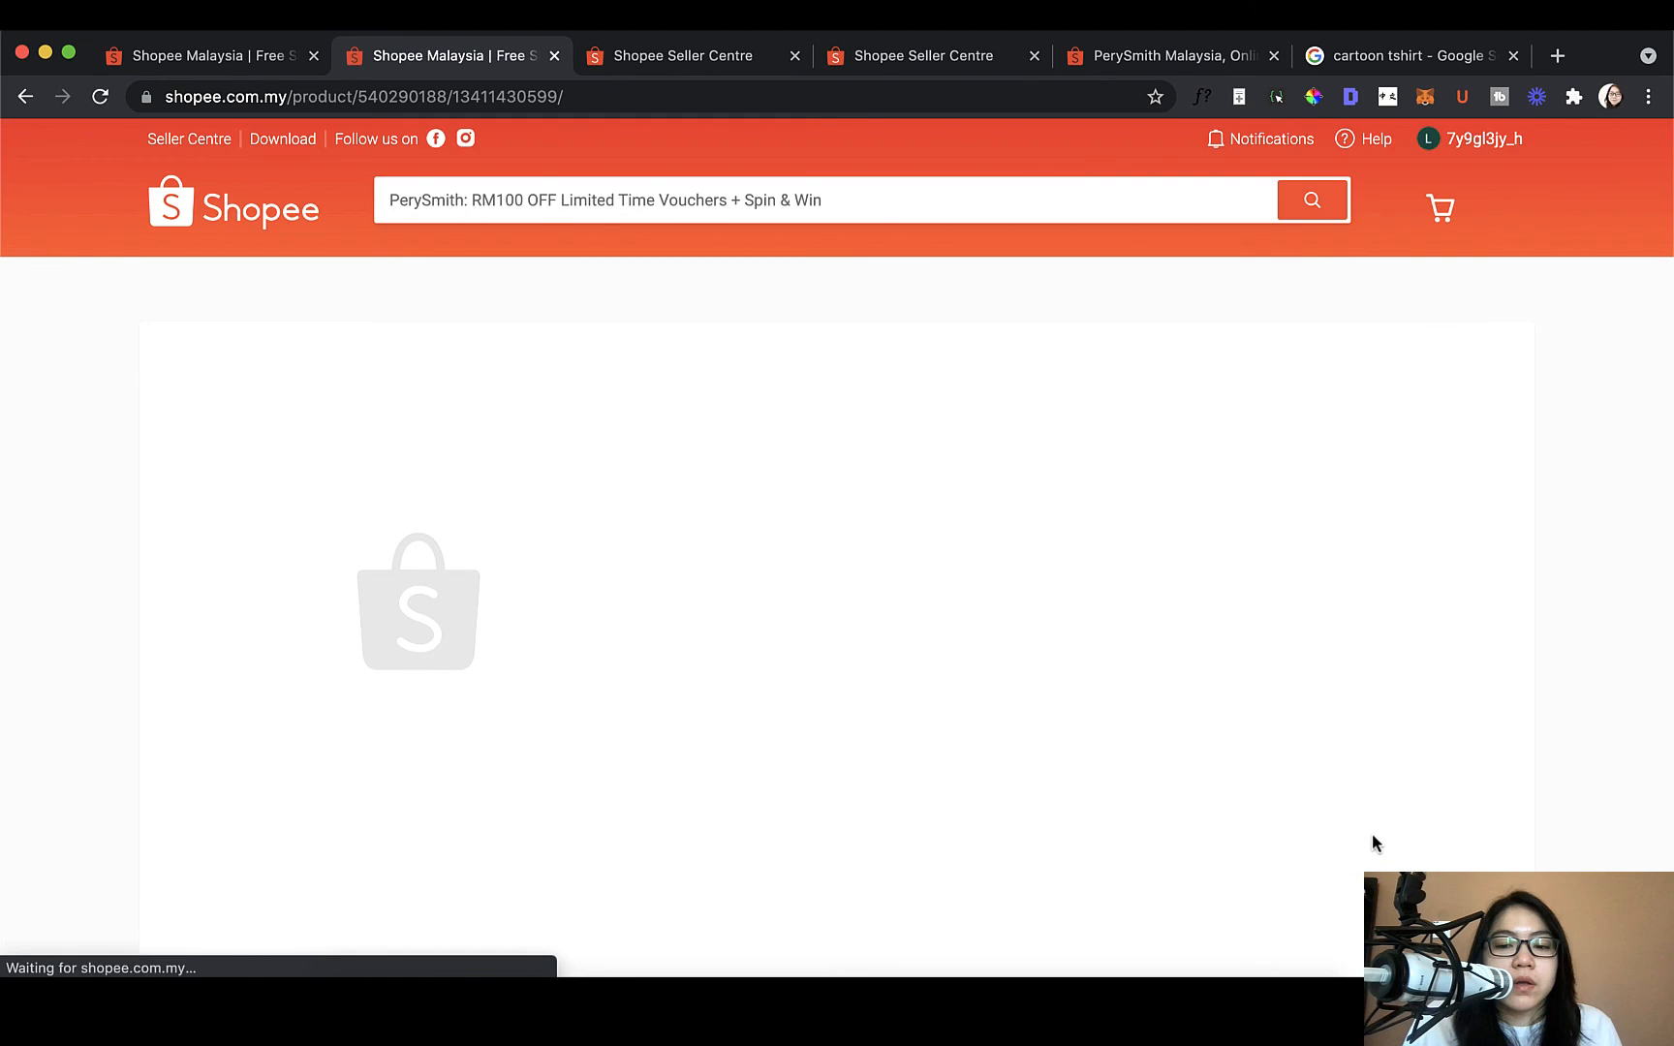
Step: Scroll the live RM20.00 T-shirt page, then switch to the PC shop homepage decoration tab
{"action": "scroll", "coordinate": [1372, 844], "scroll_direction": "down", "scroll_amount": 10}
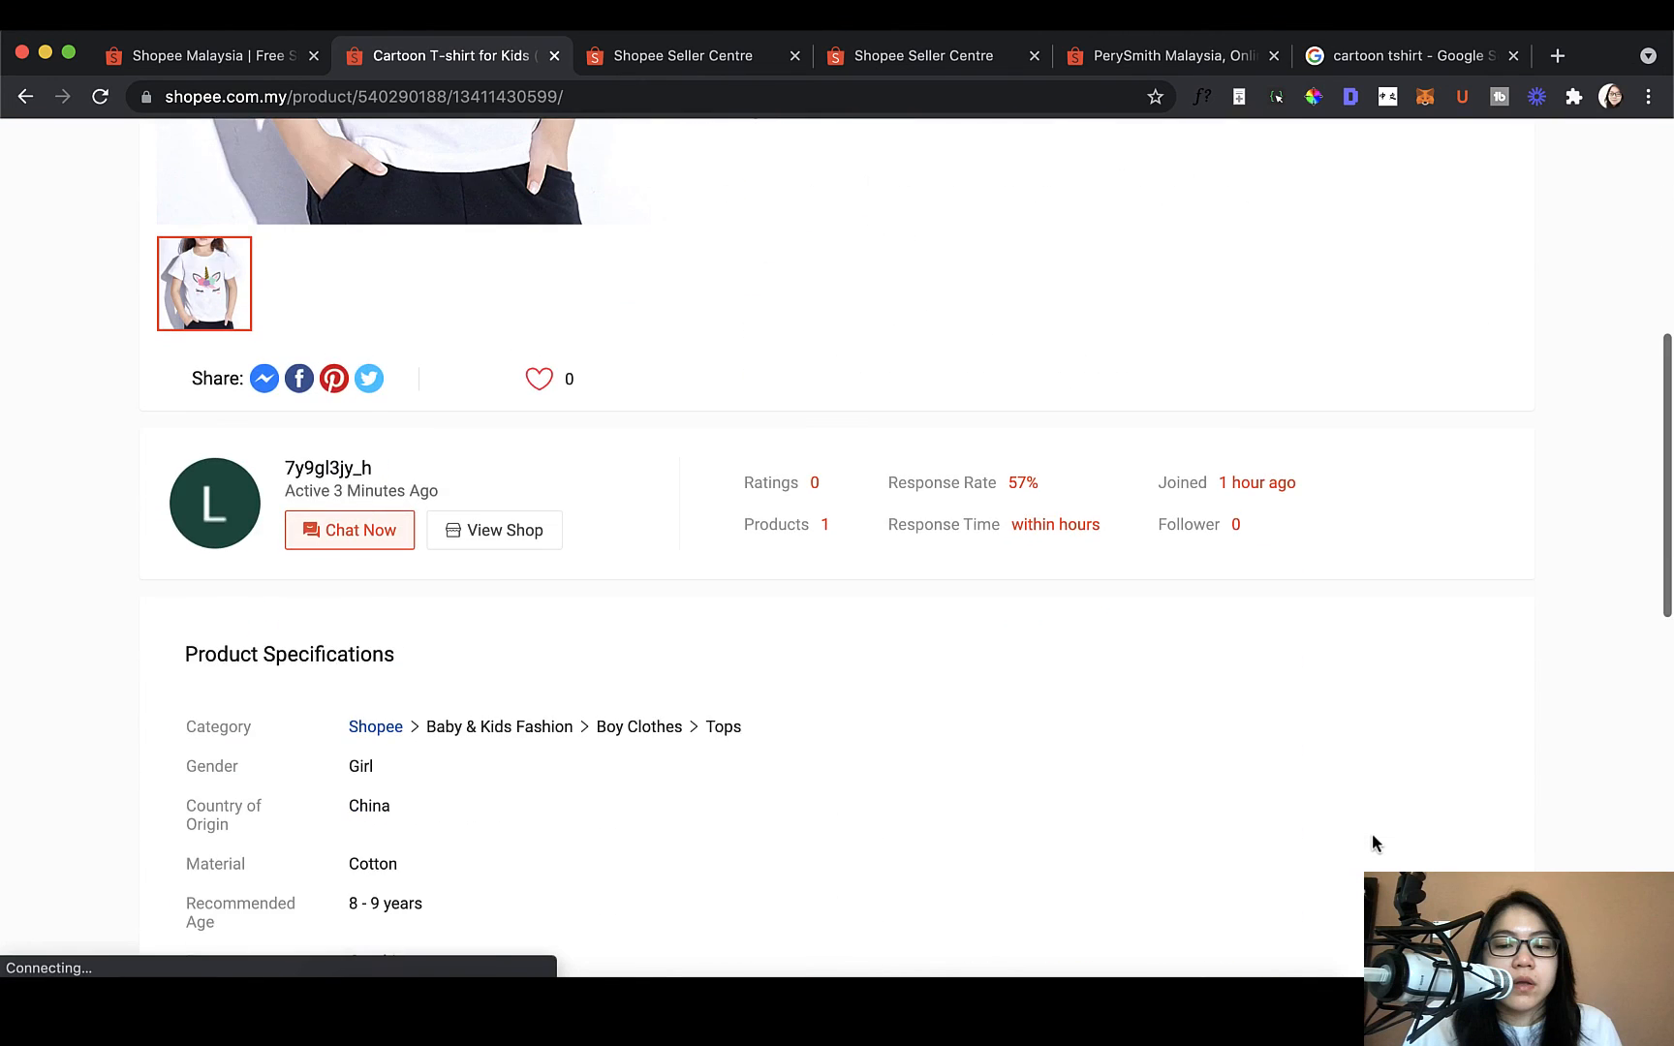
{"action": "scroll", "coordinate": [1373, 835], "scroll_direction": "down", "scroll_amount": 8}
{"action": "scroll", "coordinate": [1374, 837], "scroll_direction": "up", "scroll_amount": 15}
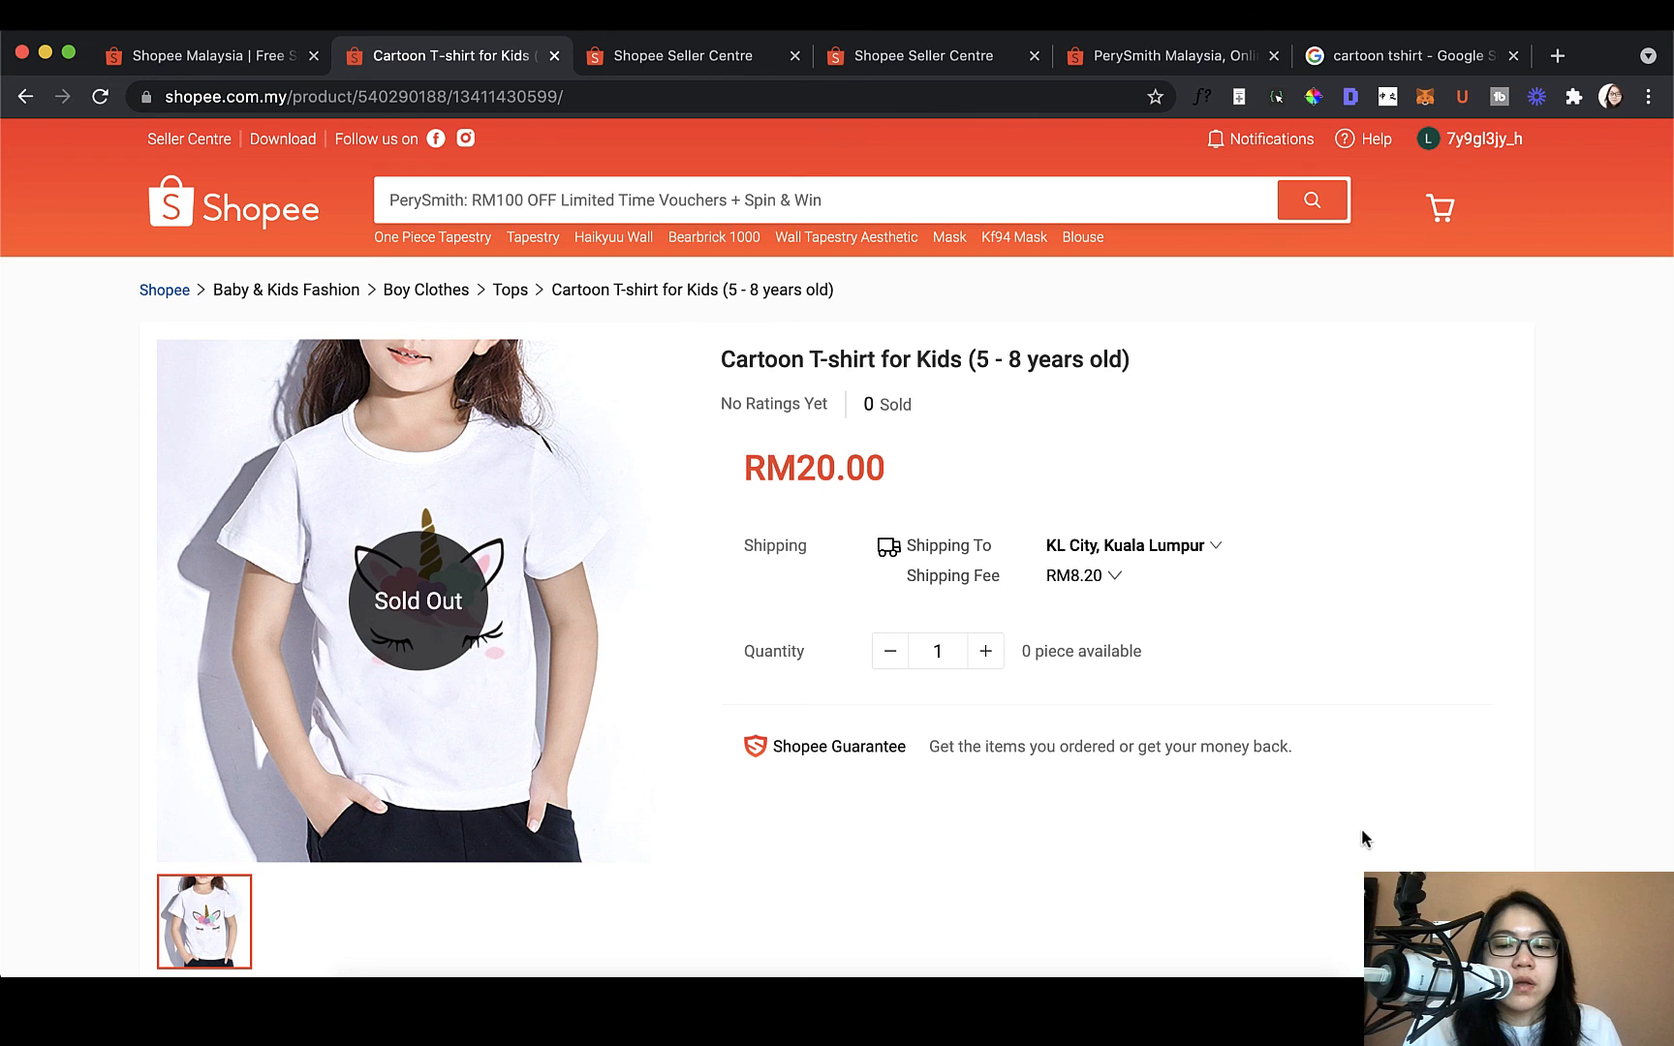
{"action": "left_click", "coordinate": [261, 58]}
{"action": "left_click", "coordinate": [667, 58]}
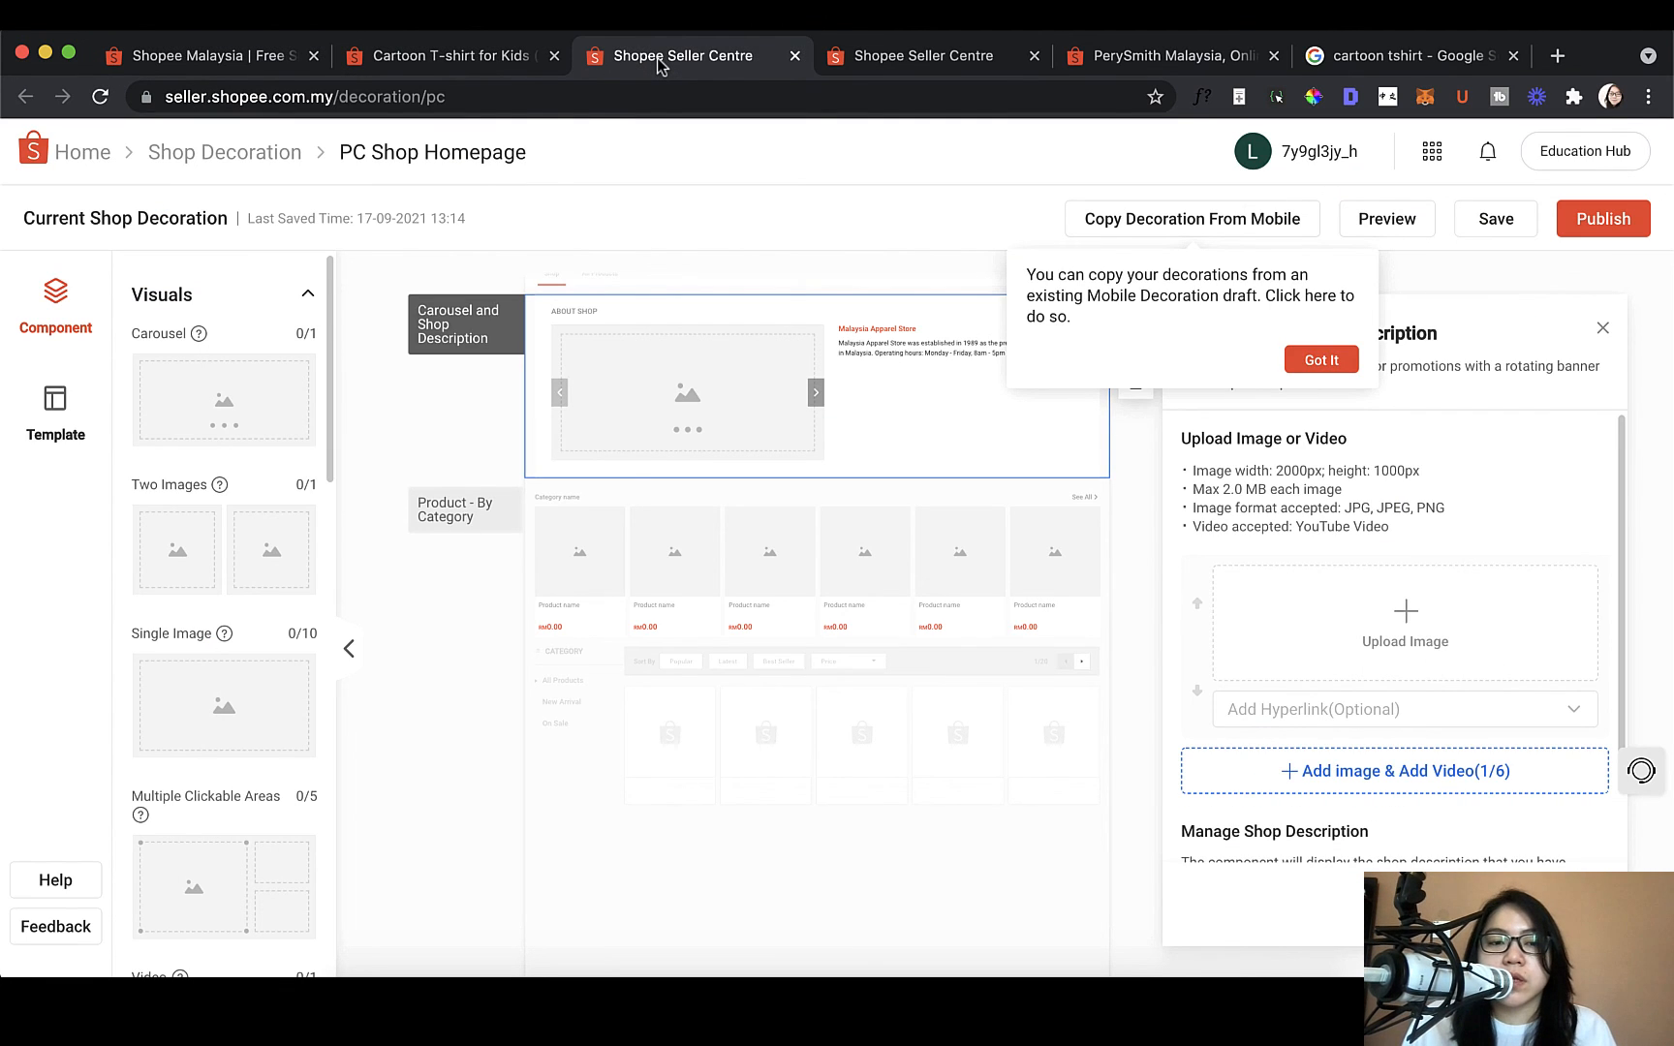
Step: Close the PC and mobile shop decoration tabs and go back to My Products
{"action": "left_click", "coordinate": [797, 57]}
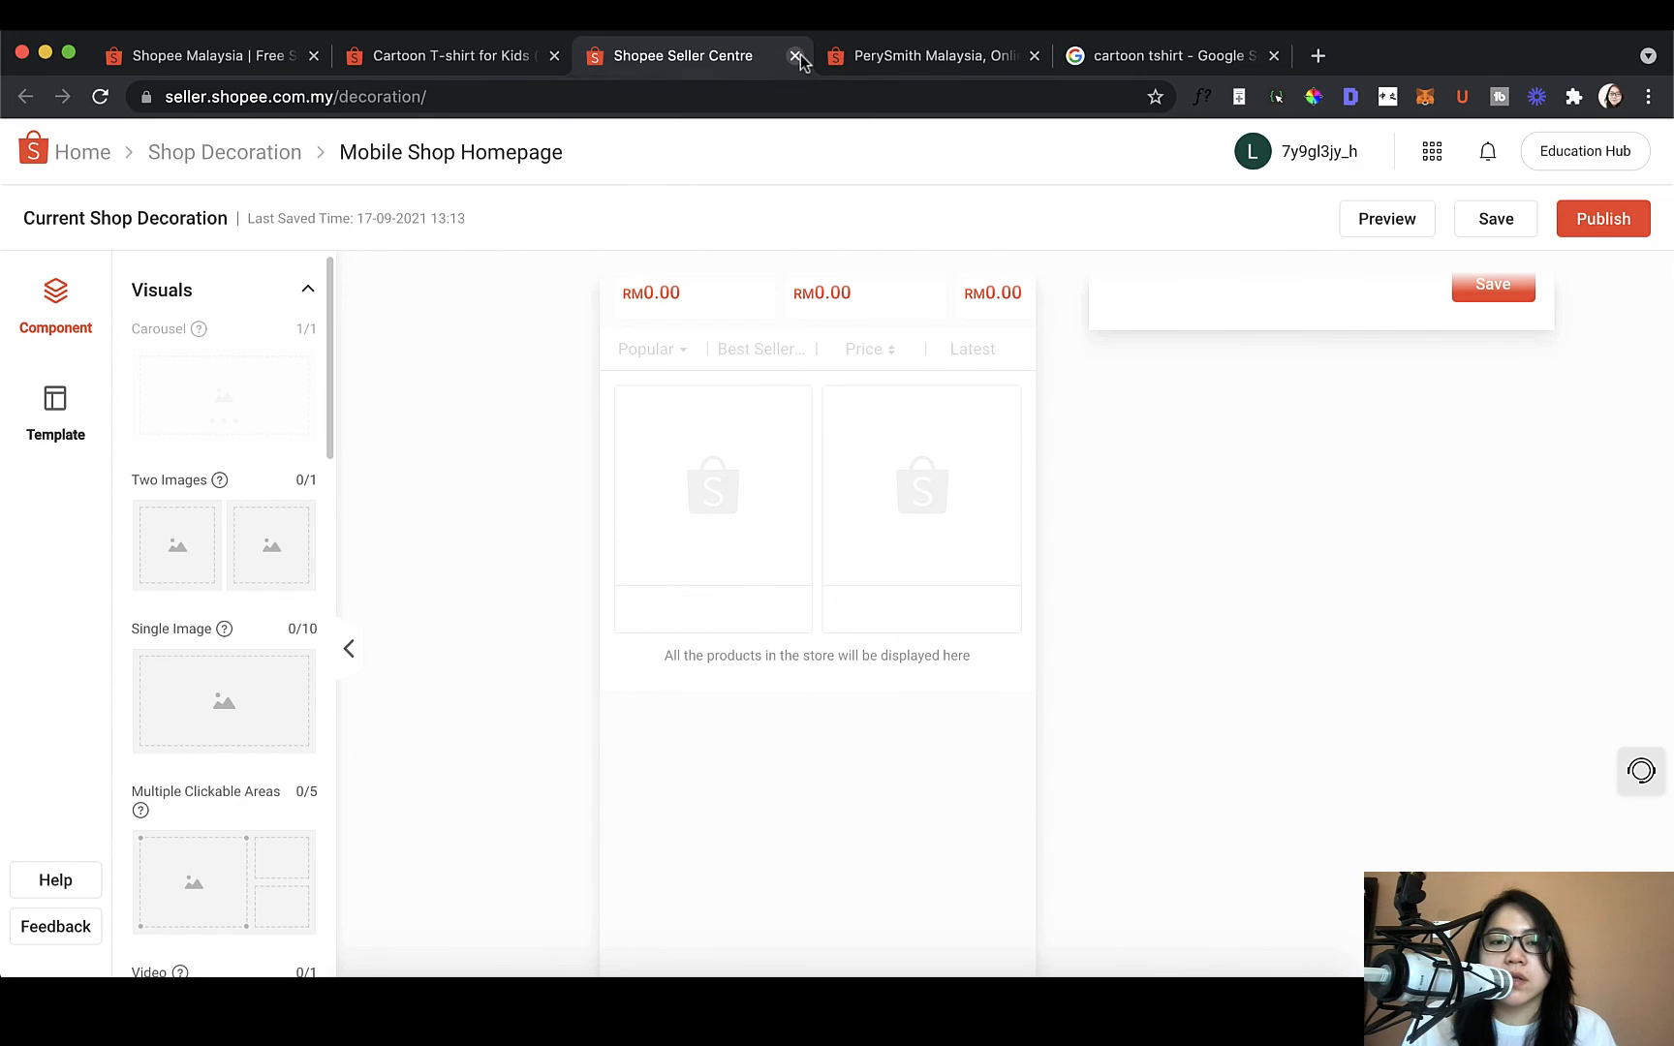
{"action": "left_click", "coordinate": [796, 56]}
{"action": "left_click", "coordinate": [404, 56]}
{"action": "left_click", "coordinate": [24, 97]}
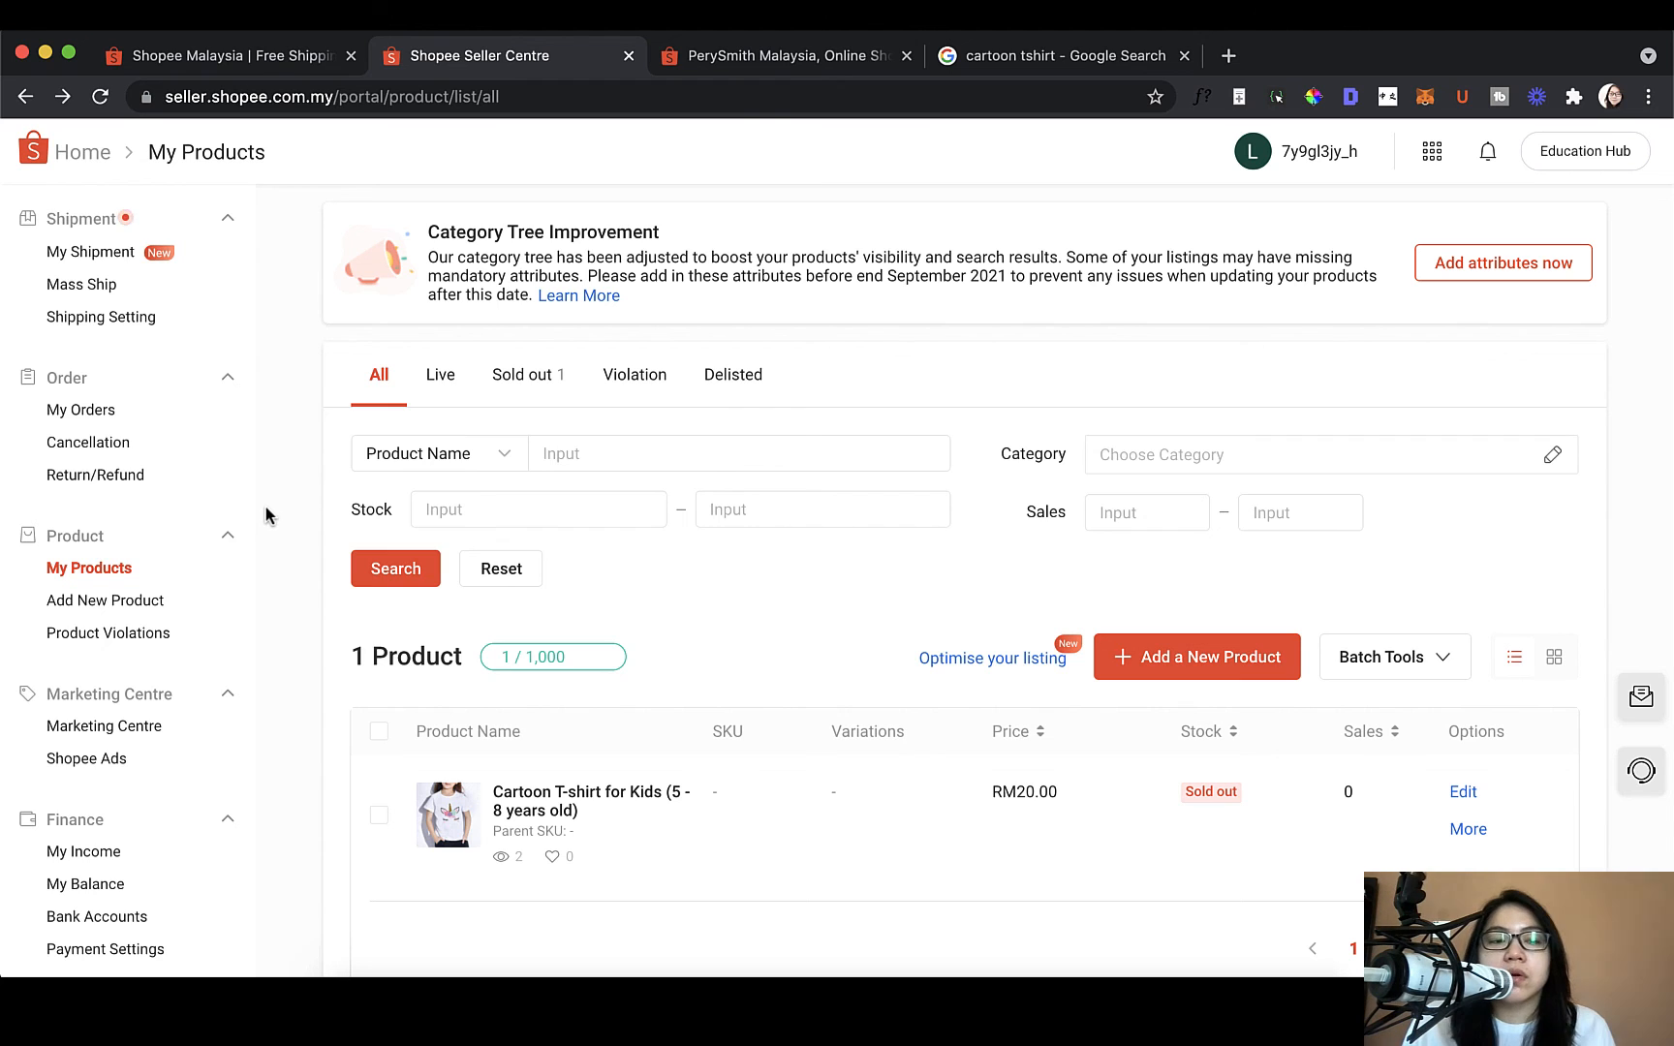
{"action": "scroll", "coordinate": [198, 567], "scroll_direction": "down", "scroll_amount": 3}
{"action": "scroll", "coordinate": [194, 572], "scroll_direction": "down", "scroll_amount": 3}
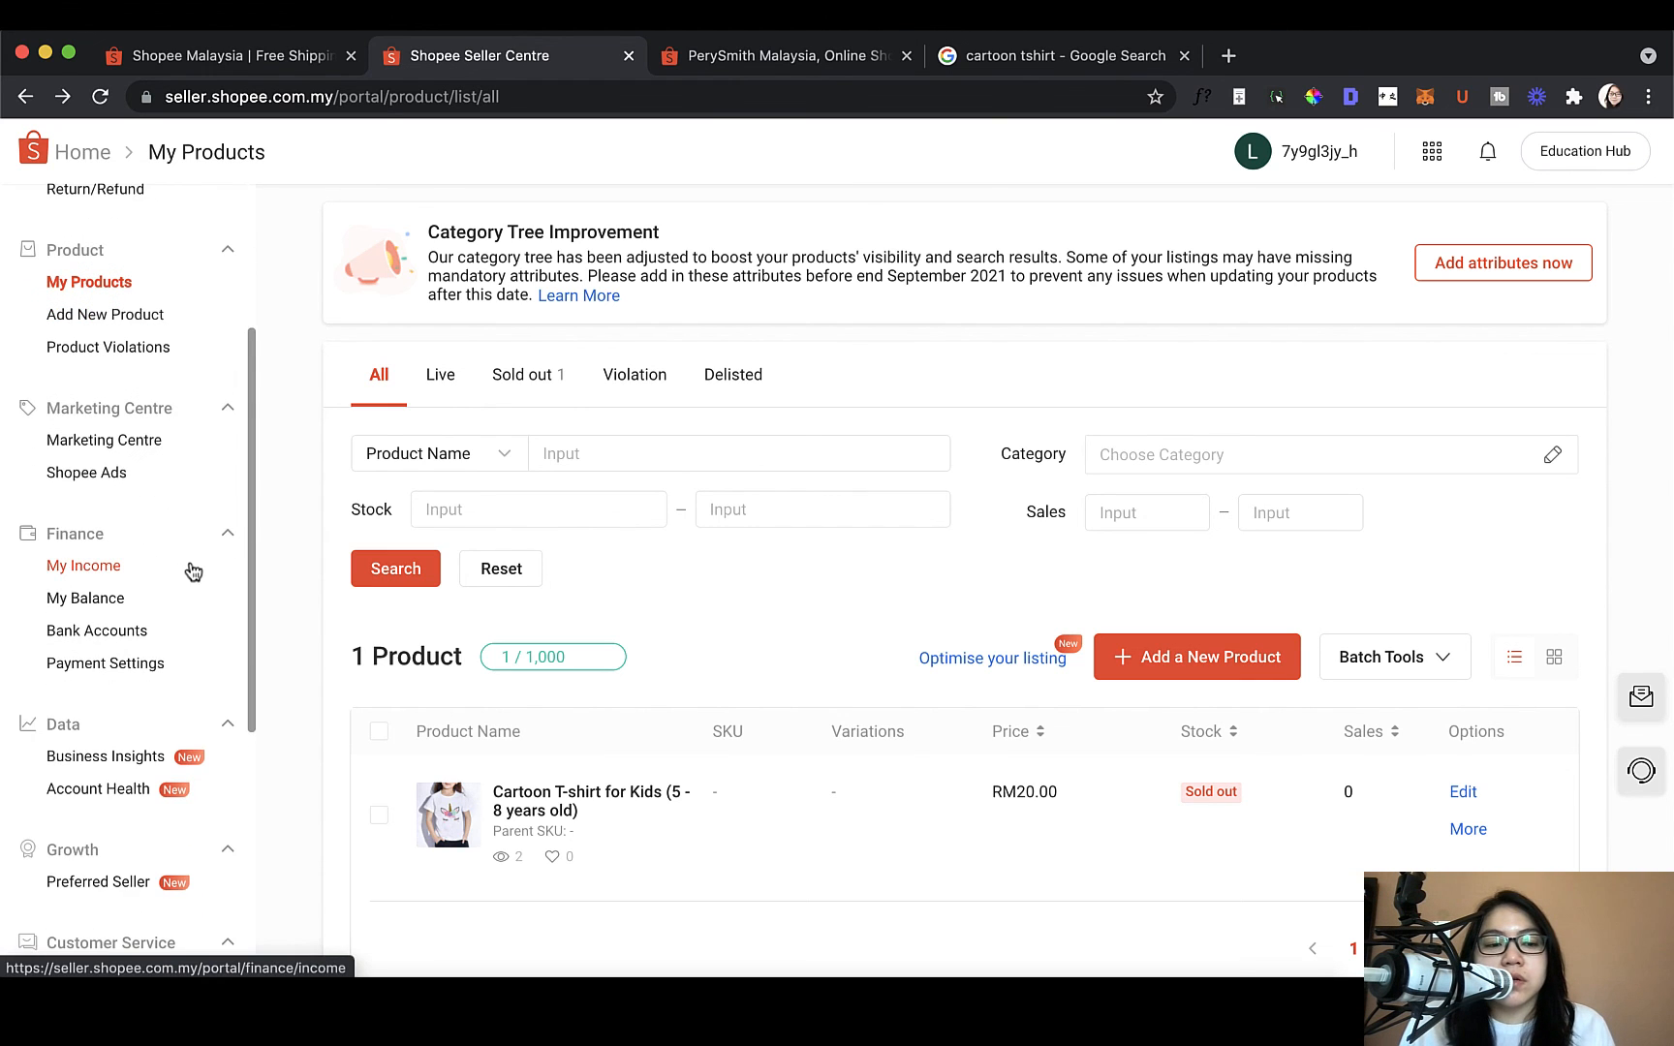